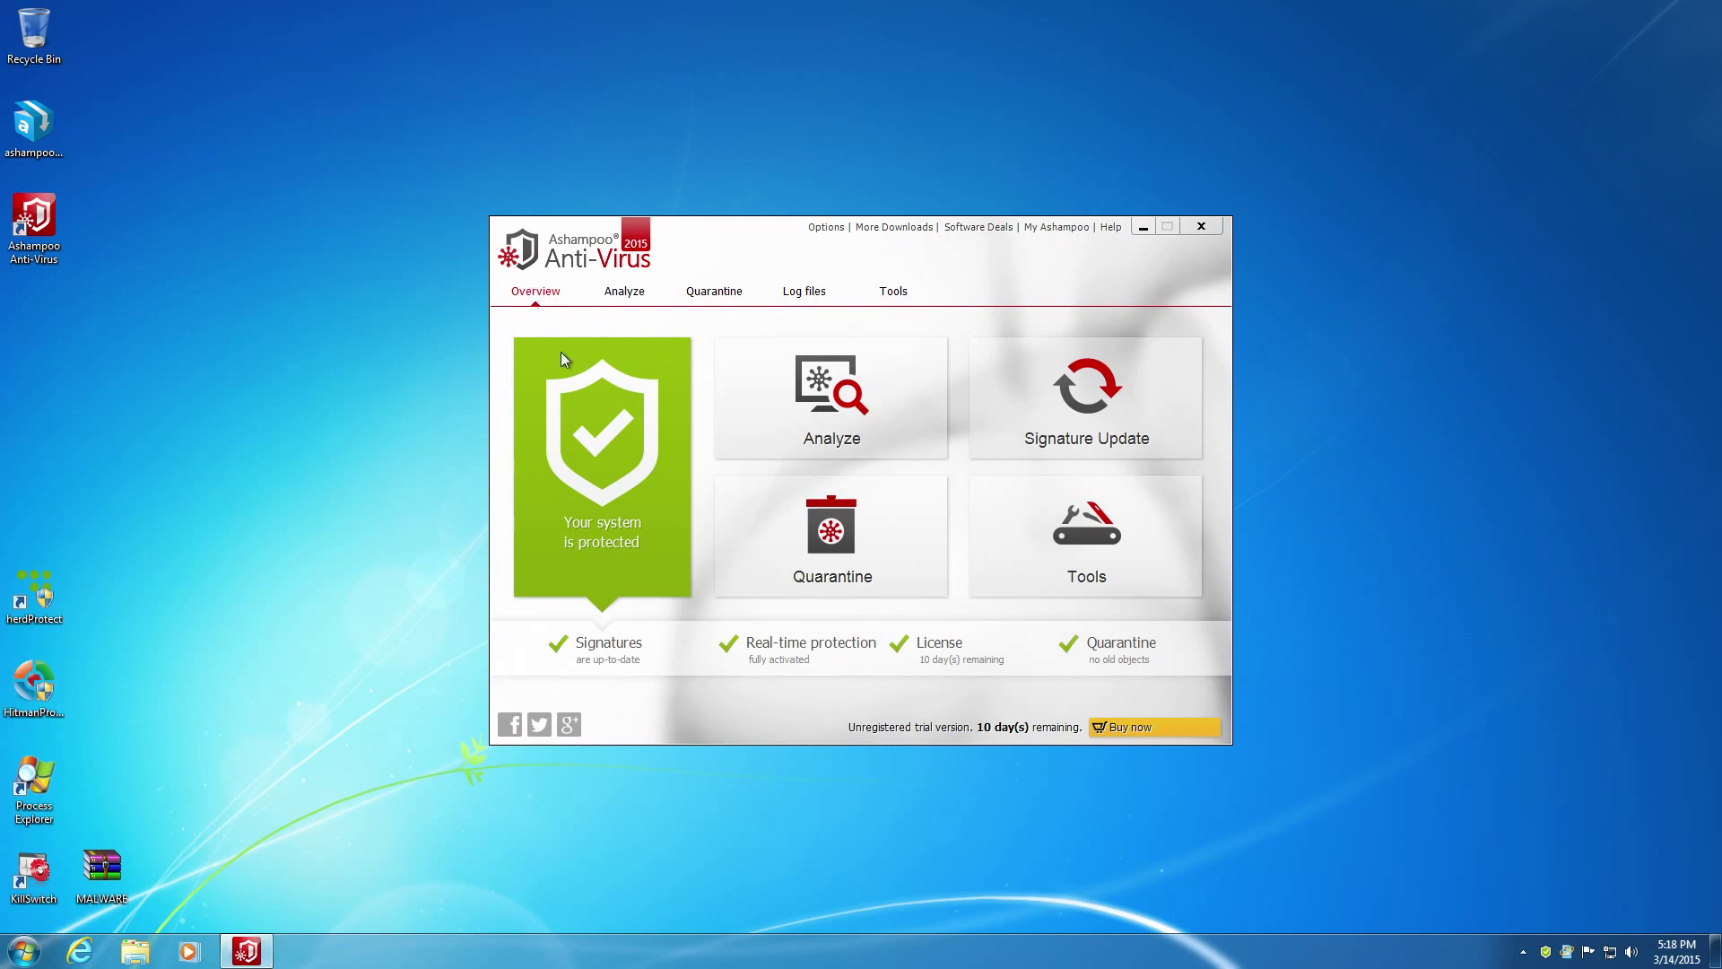
# Review the available scan types and the User-defined scan options, and return to the overview without scanning
pyautogui.click(878, 401)
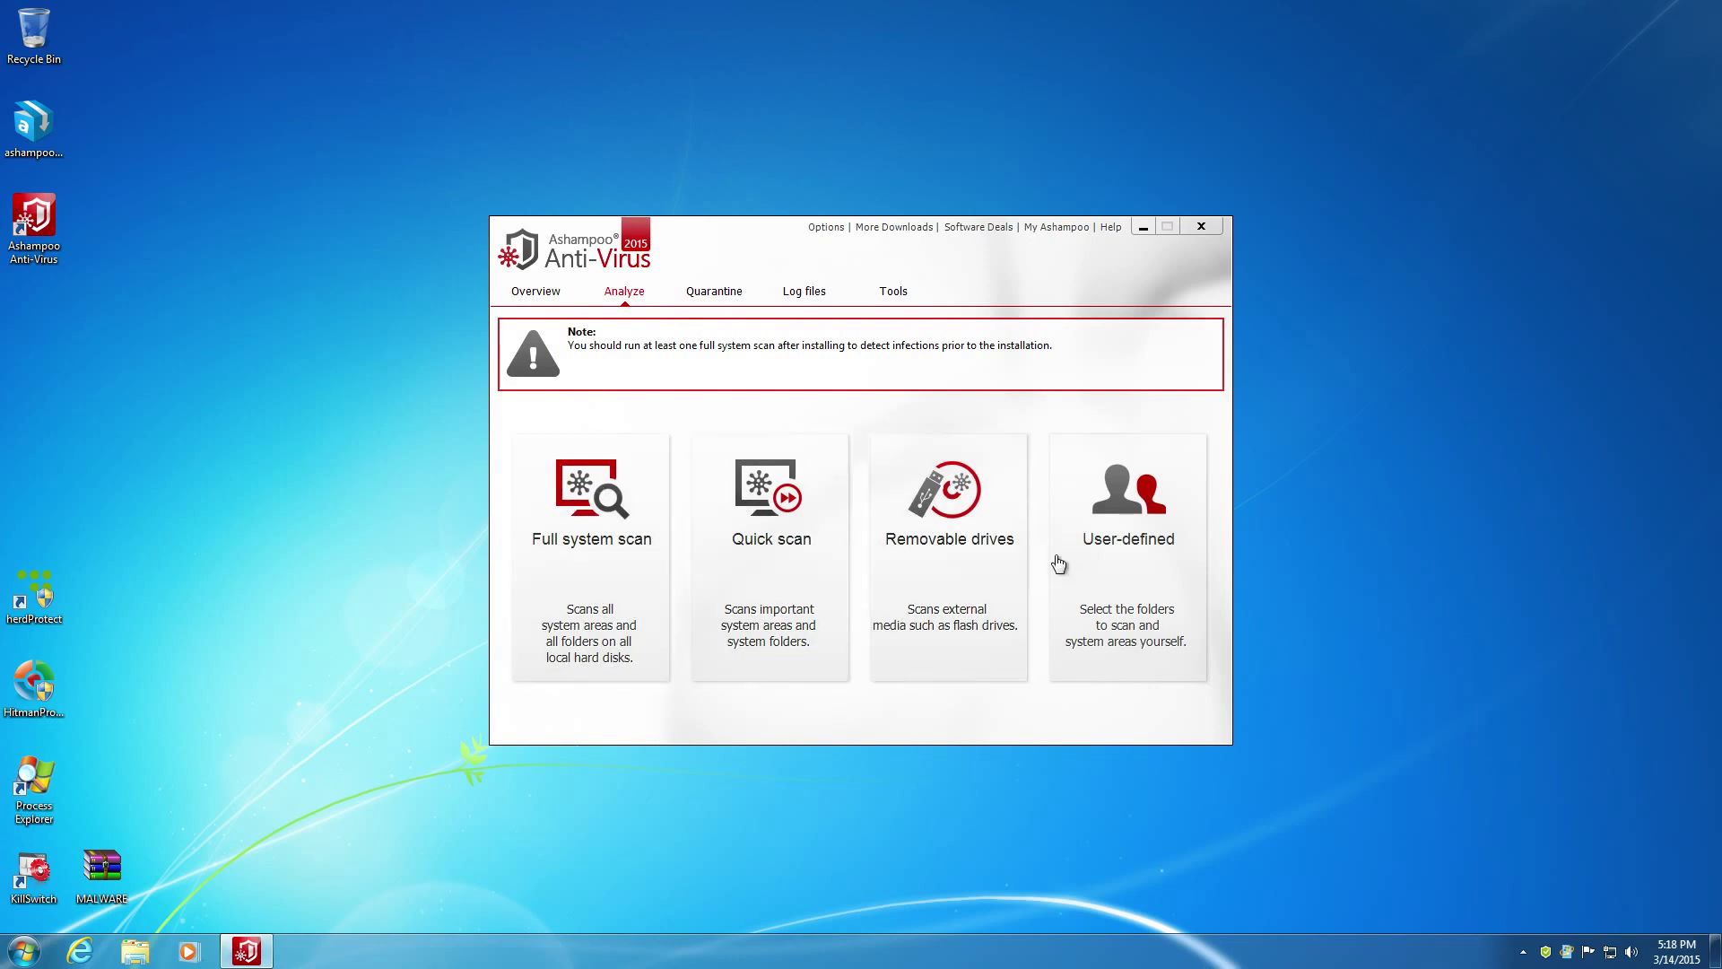
pyautogui.click(1135, 585)
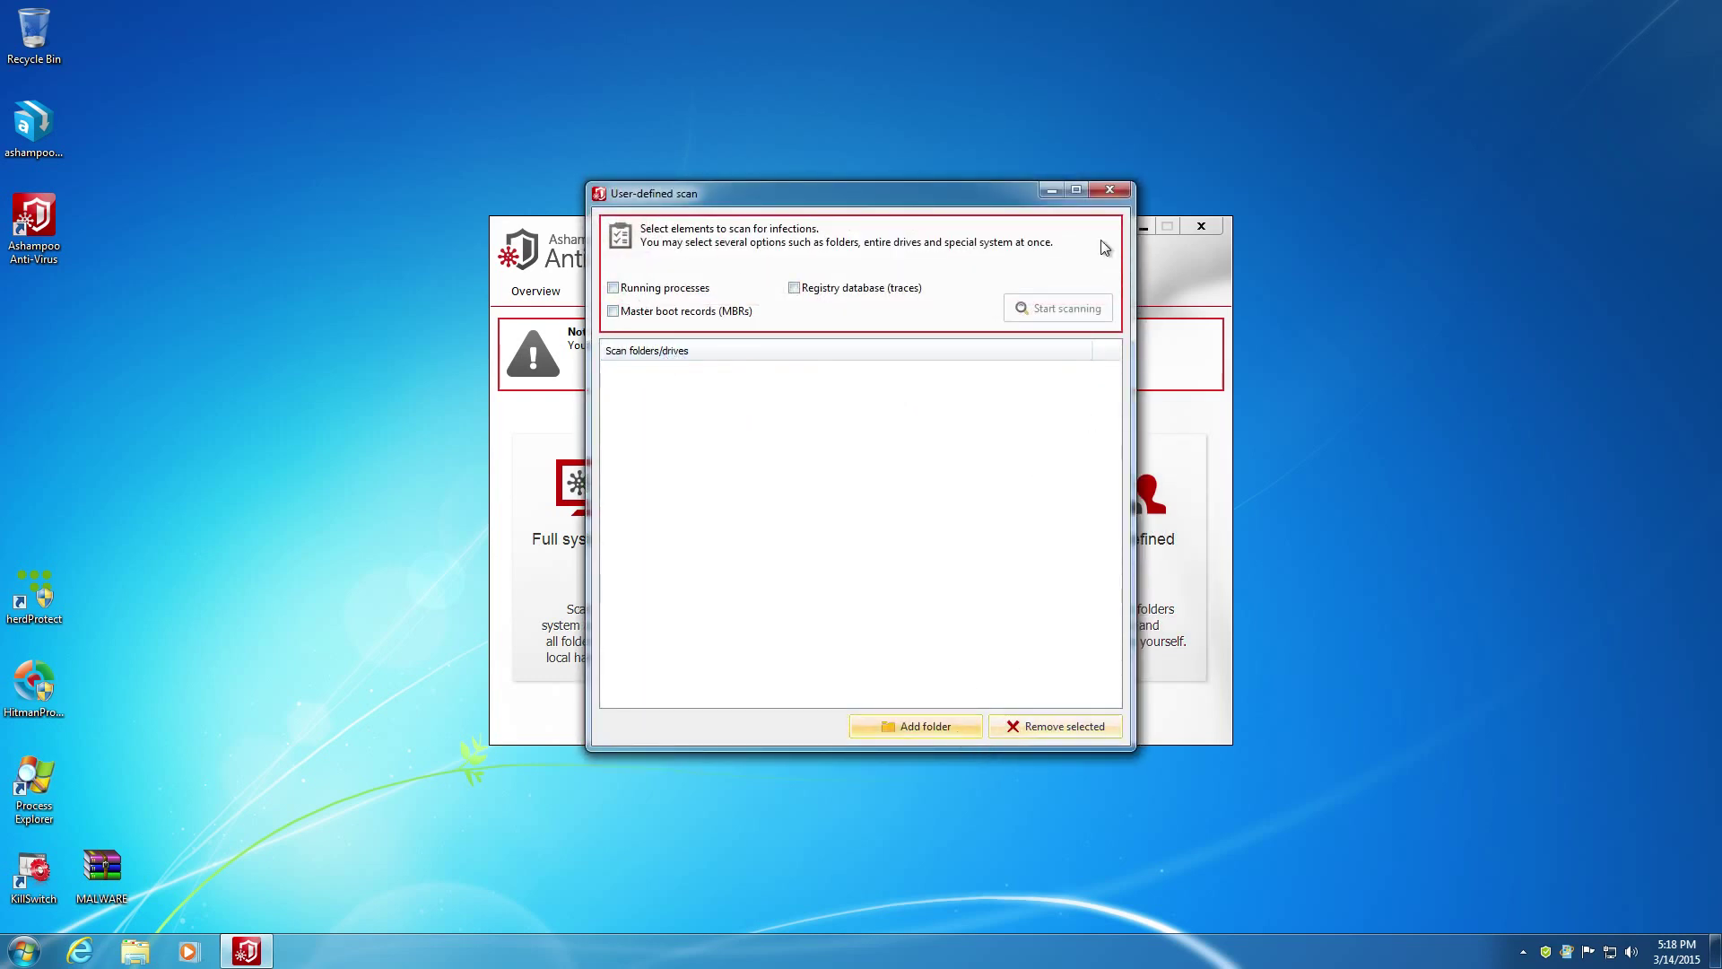
pyautogui.click(1100, 194)
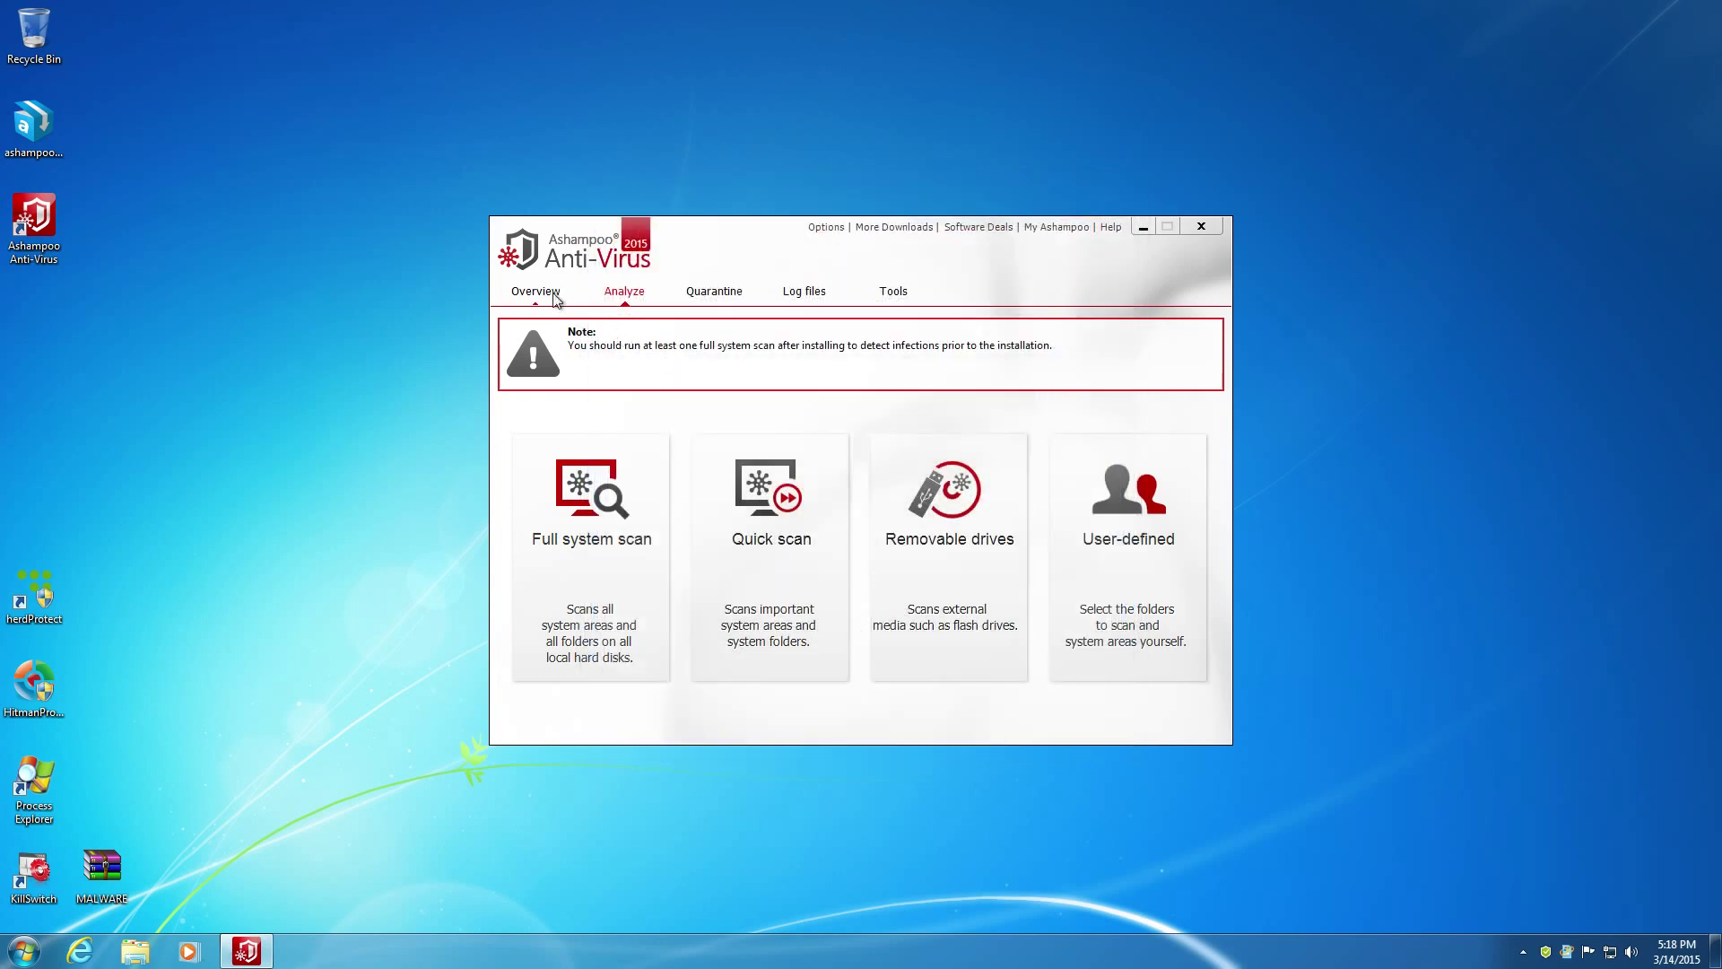
pyautogui.click(555, 296)
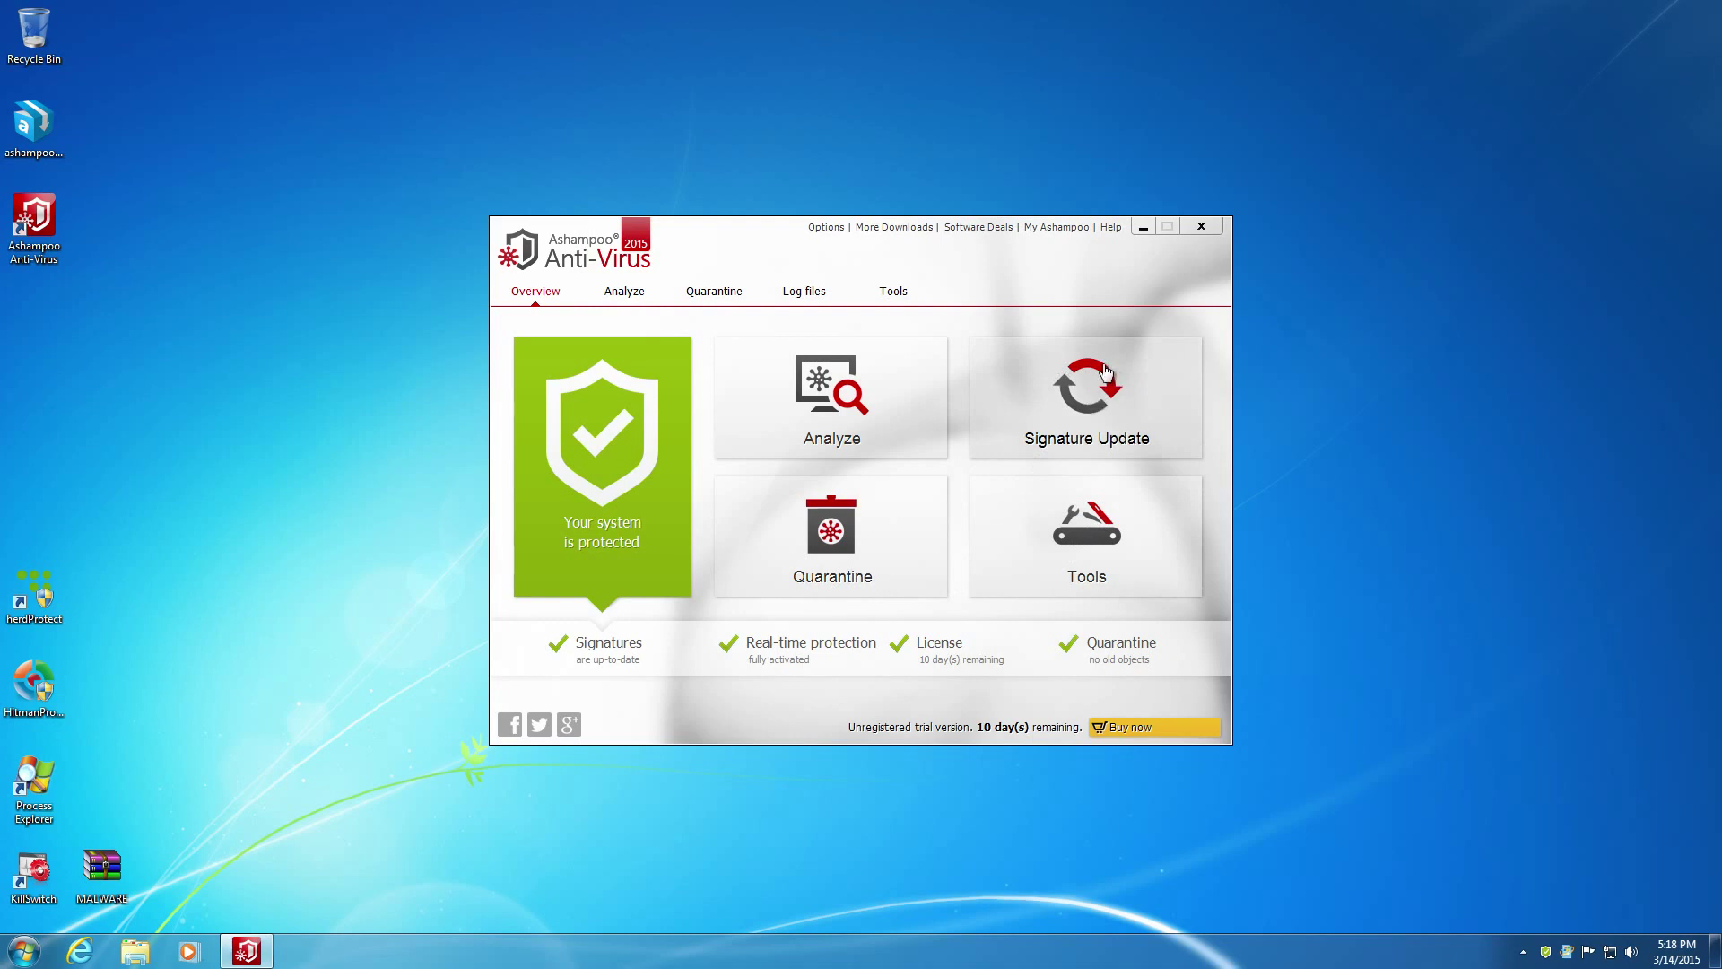
# Open the File Wiper tool and review its deletion method settings, leaving them unchanged
pyautogui.click(1046, 537)
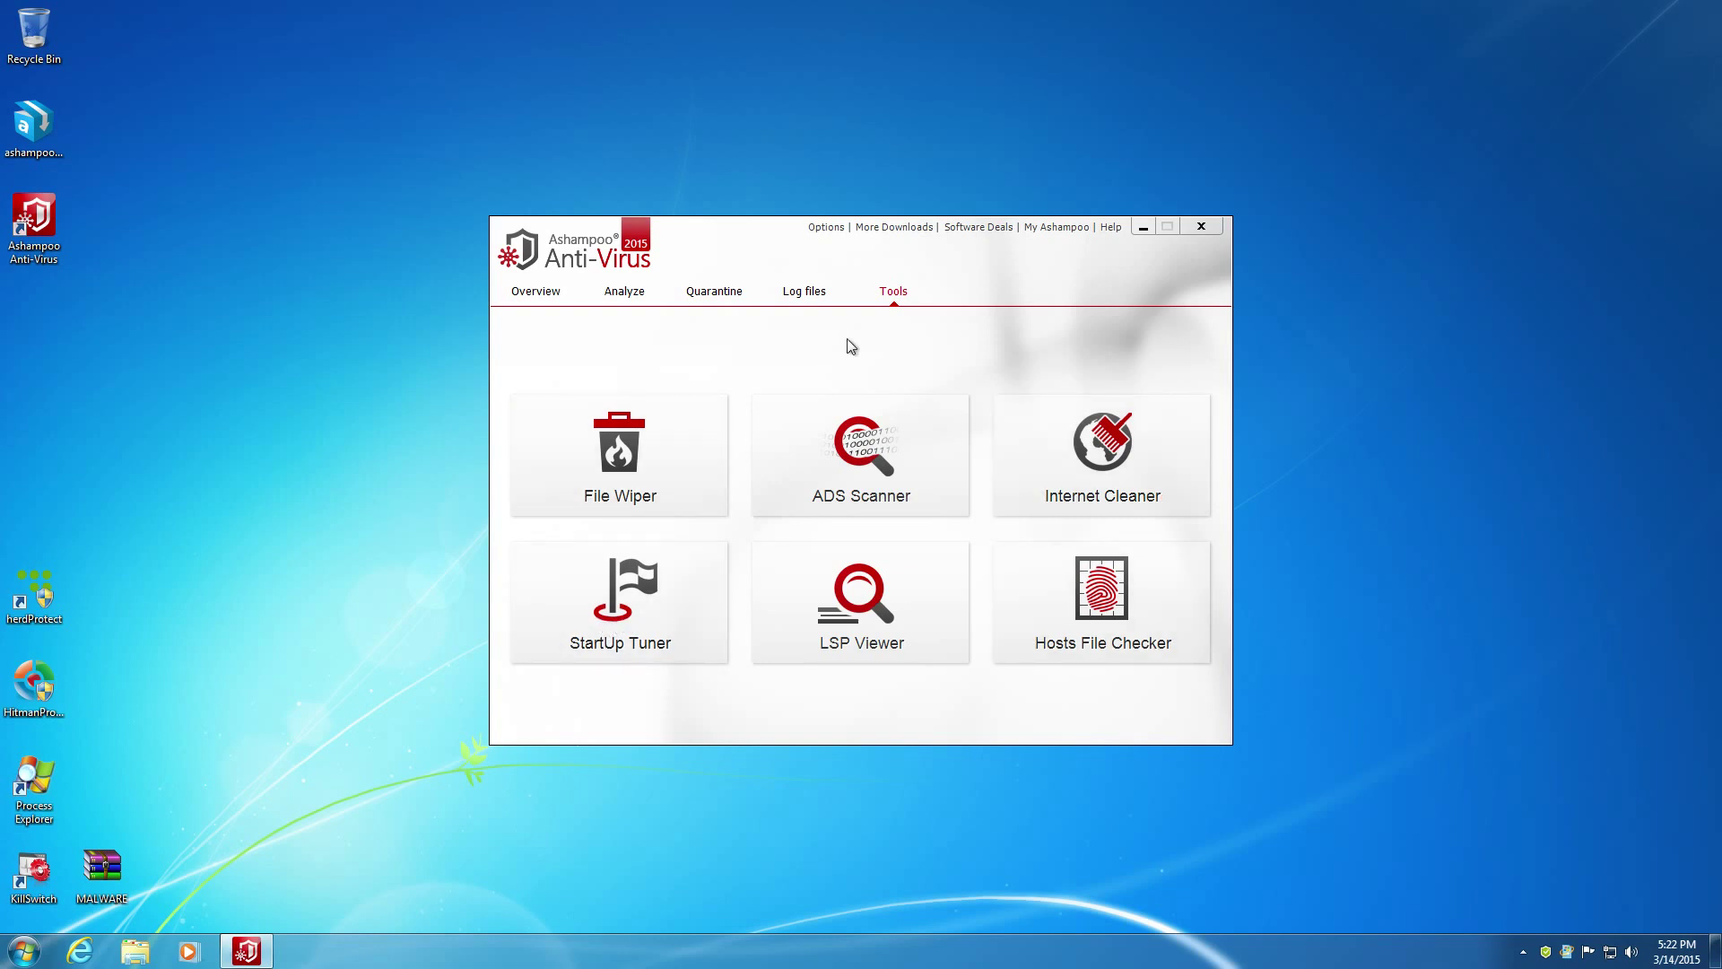
pyautogui.click(646, 480)
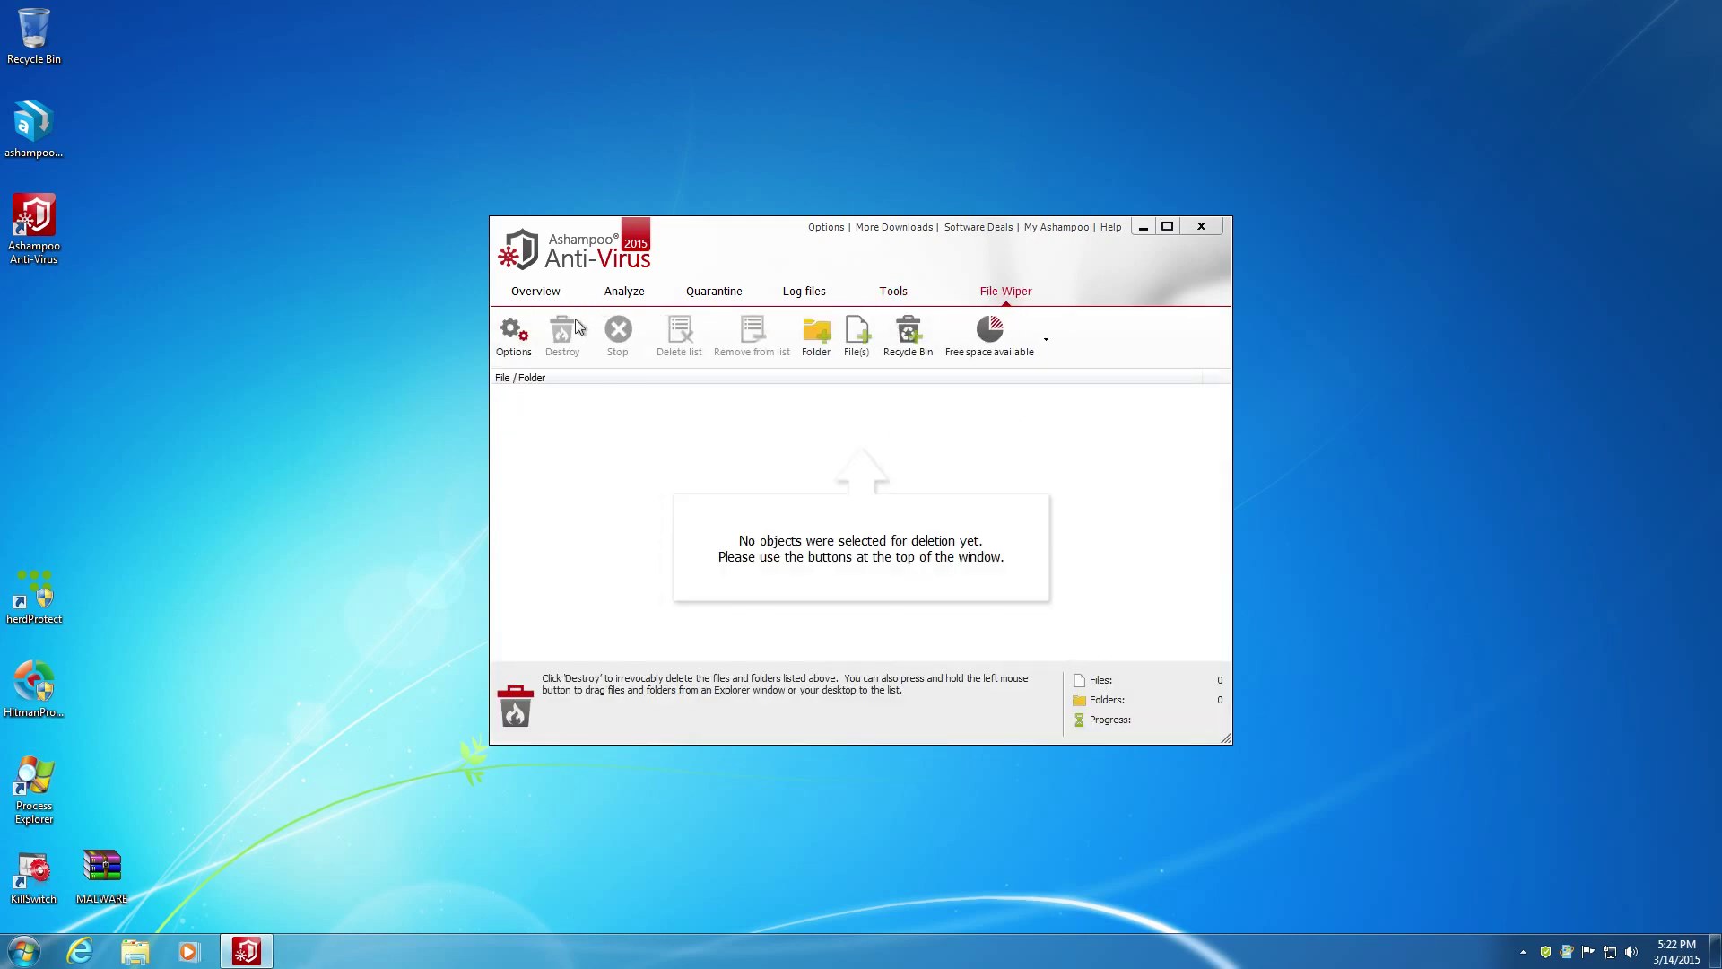
pyautogui.click(856, 346)
pyautogui.click(1282, 669)
pyautogui.click(513, 330)
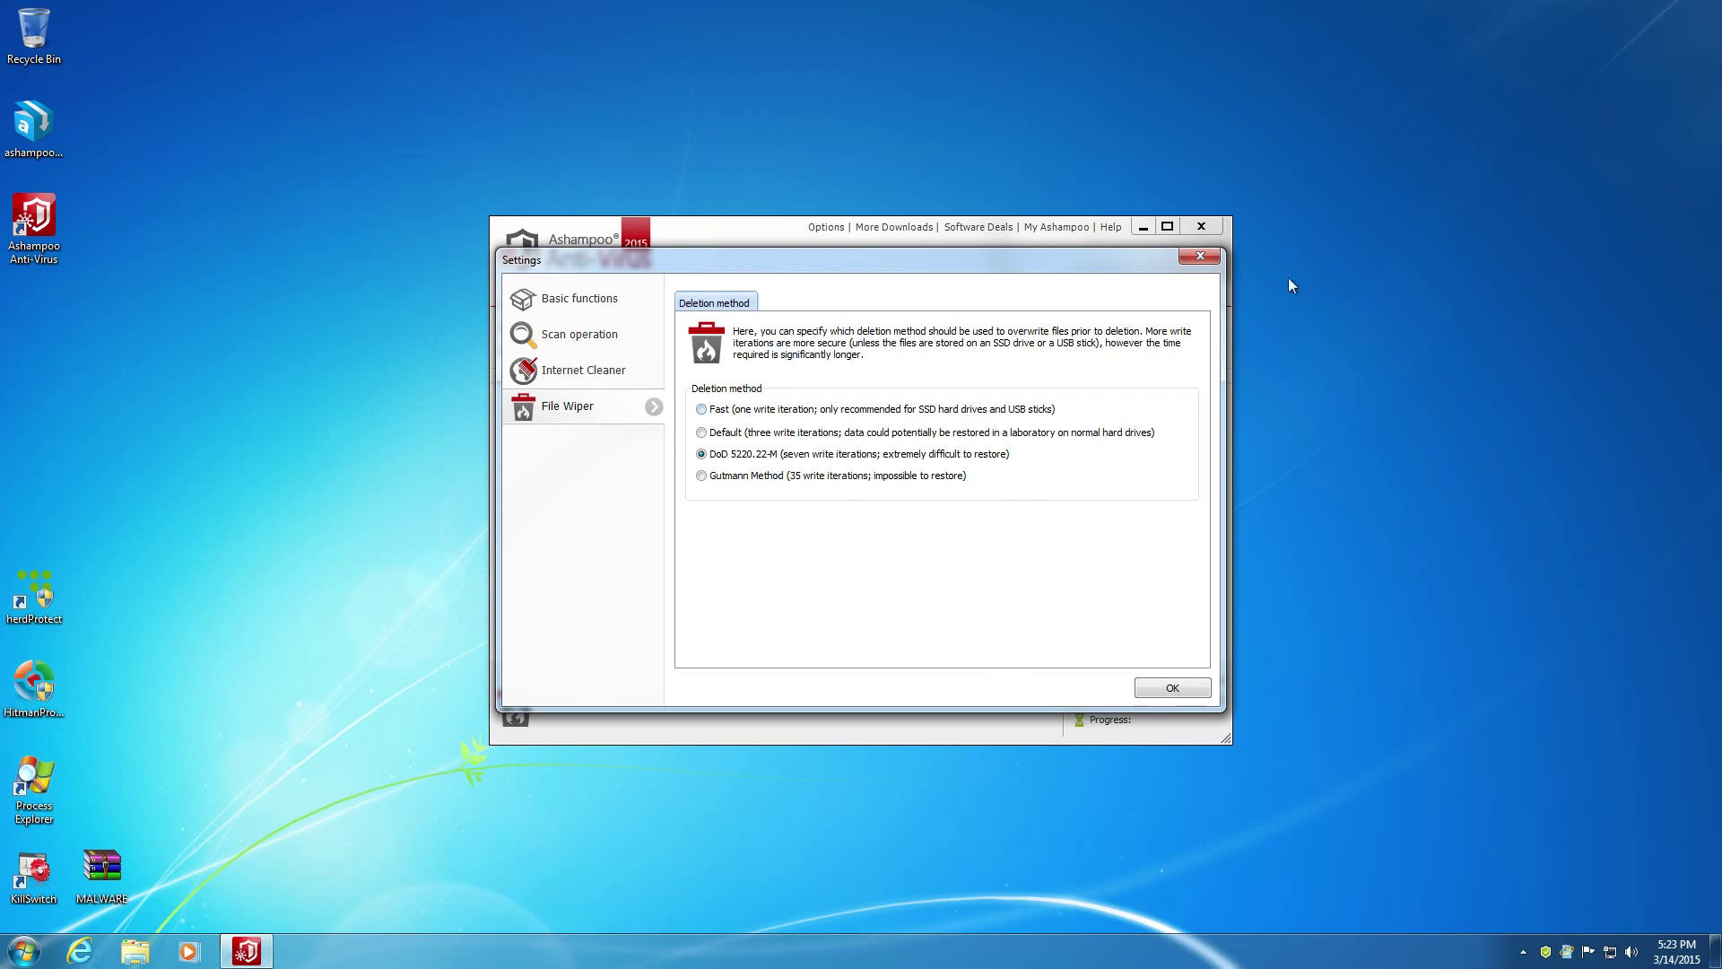
pyautogui.click(1200, 257)
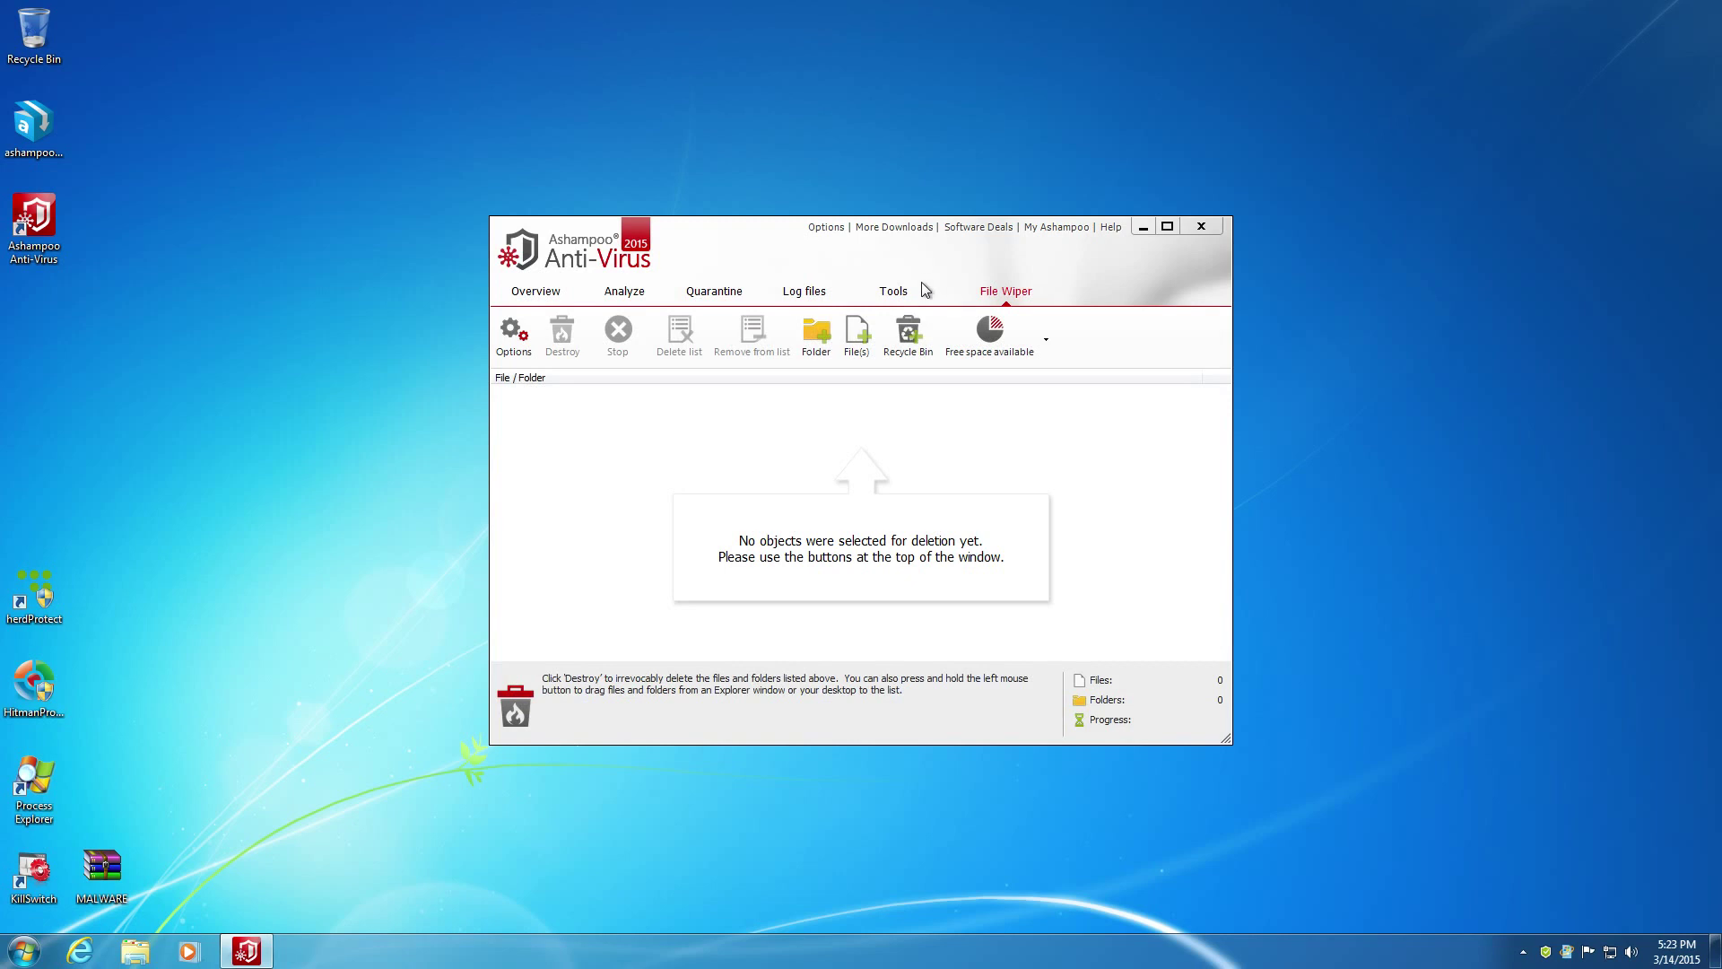
# Search drive C: for alternate data streams with the ADS Scanner
pyautogui.click(894, 291)
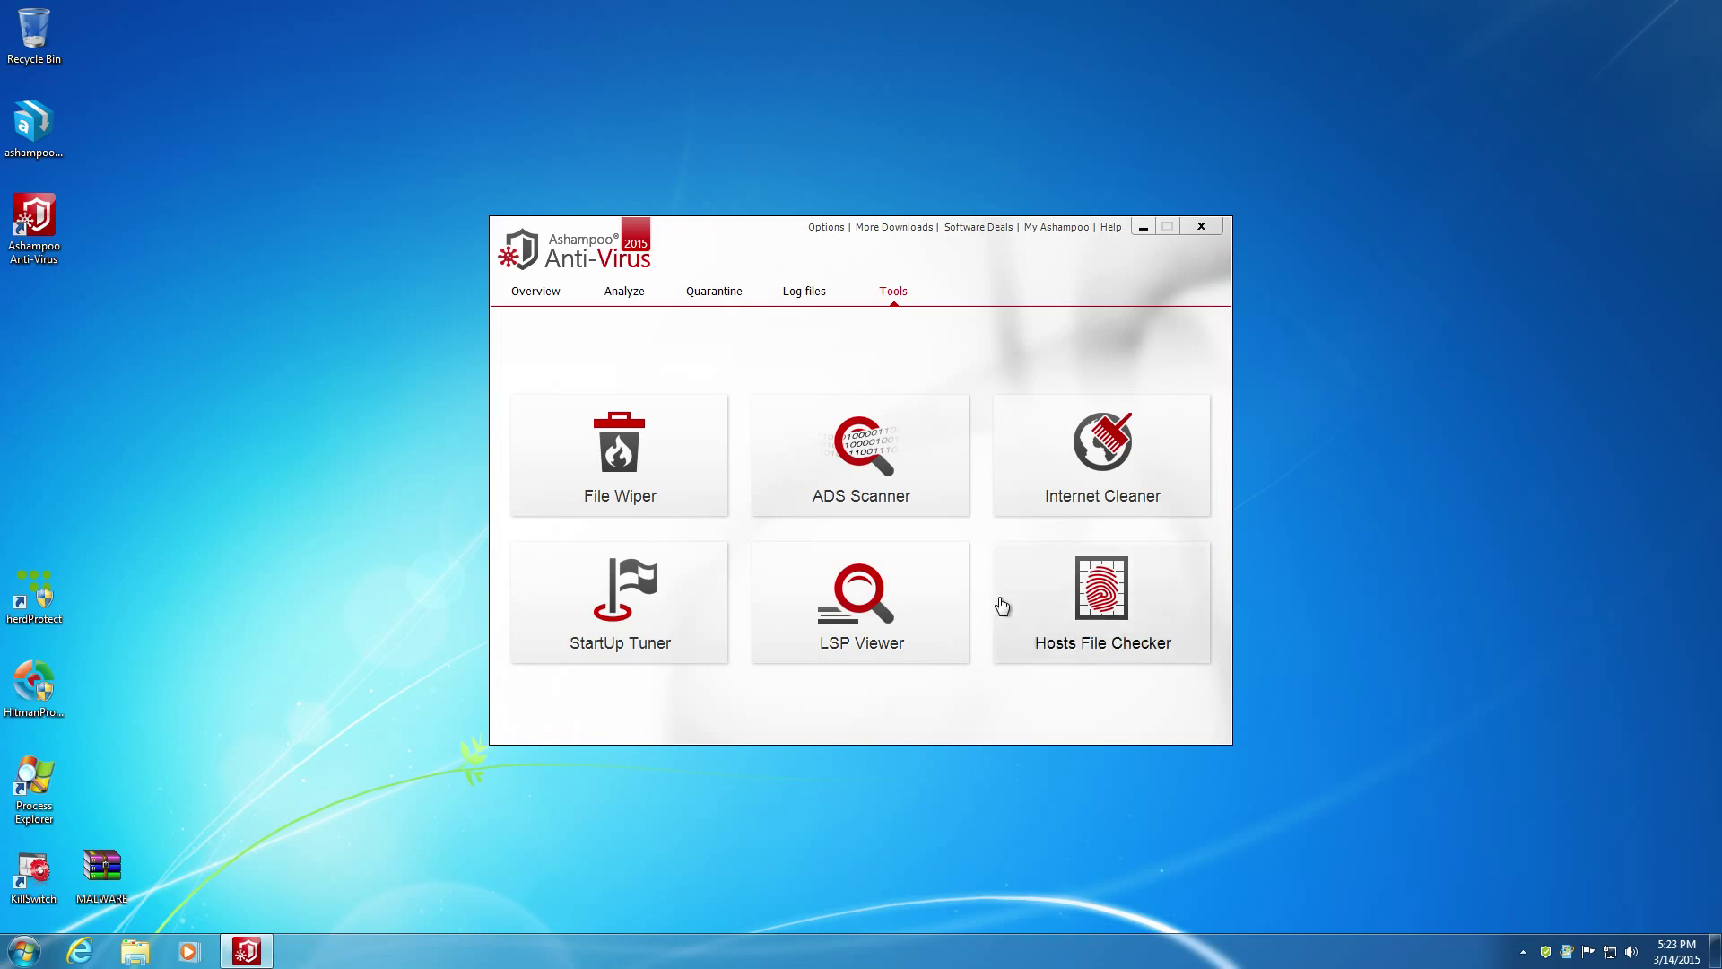
pyautogui.click(957, 509)
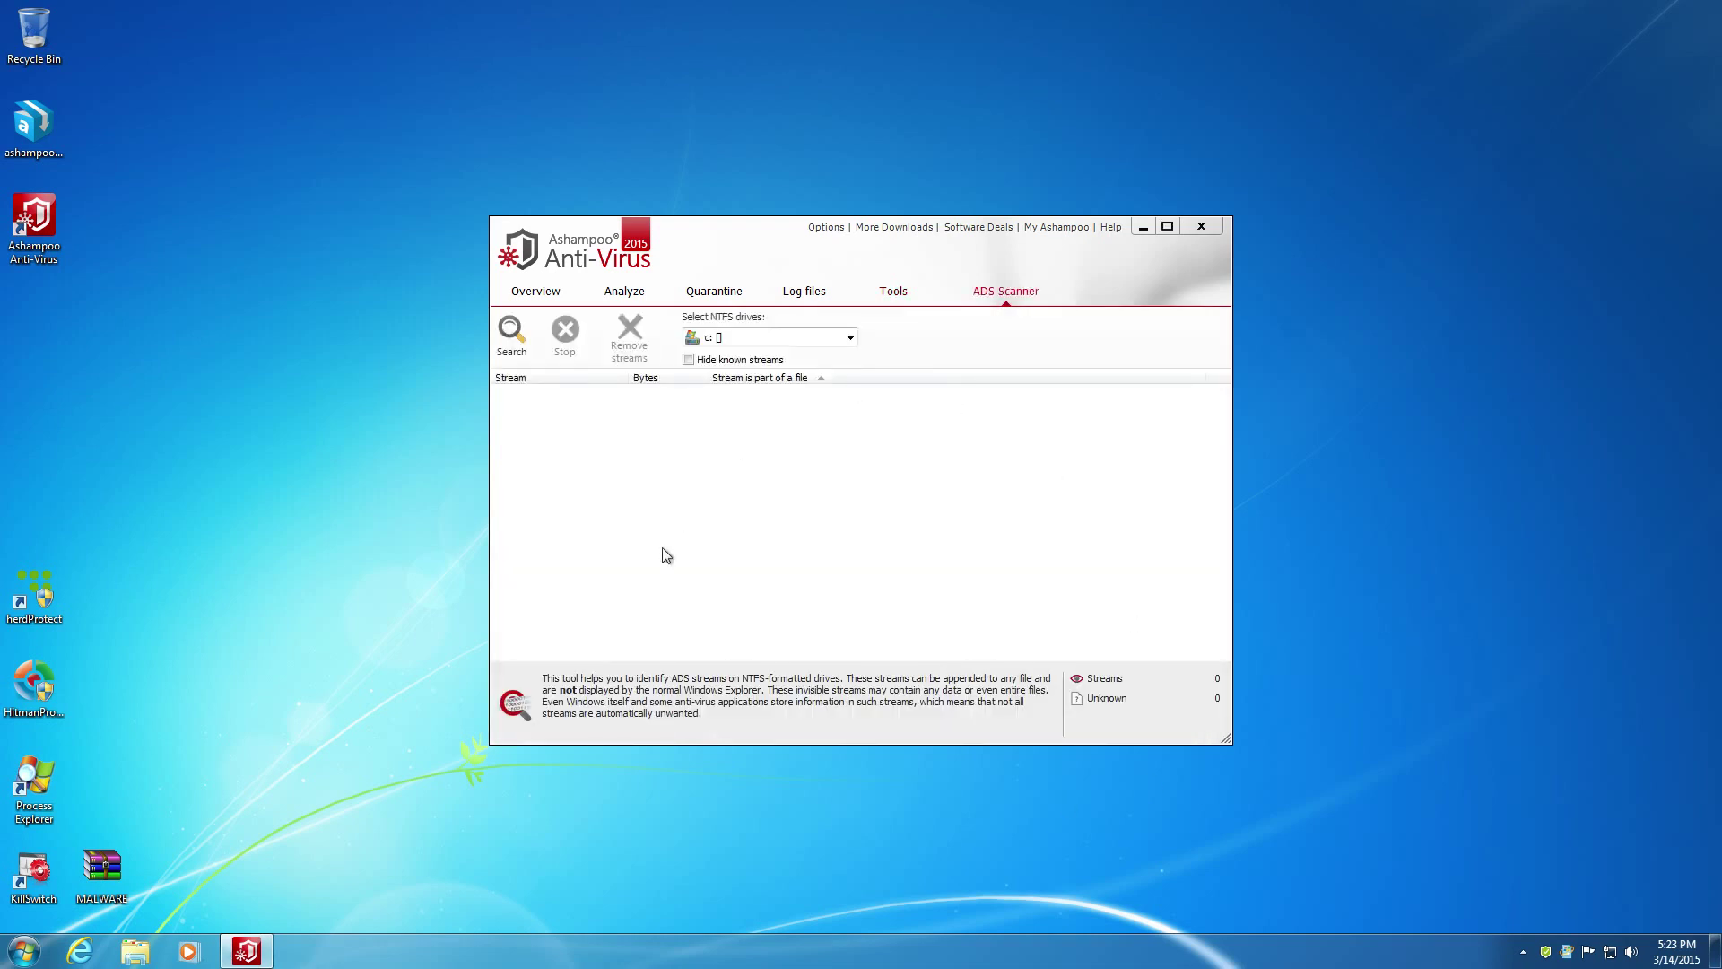
pyautogui.click(511, 336)
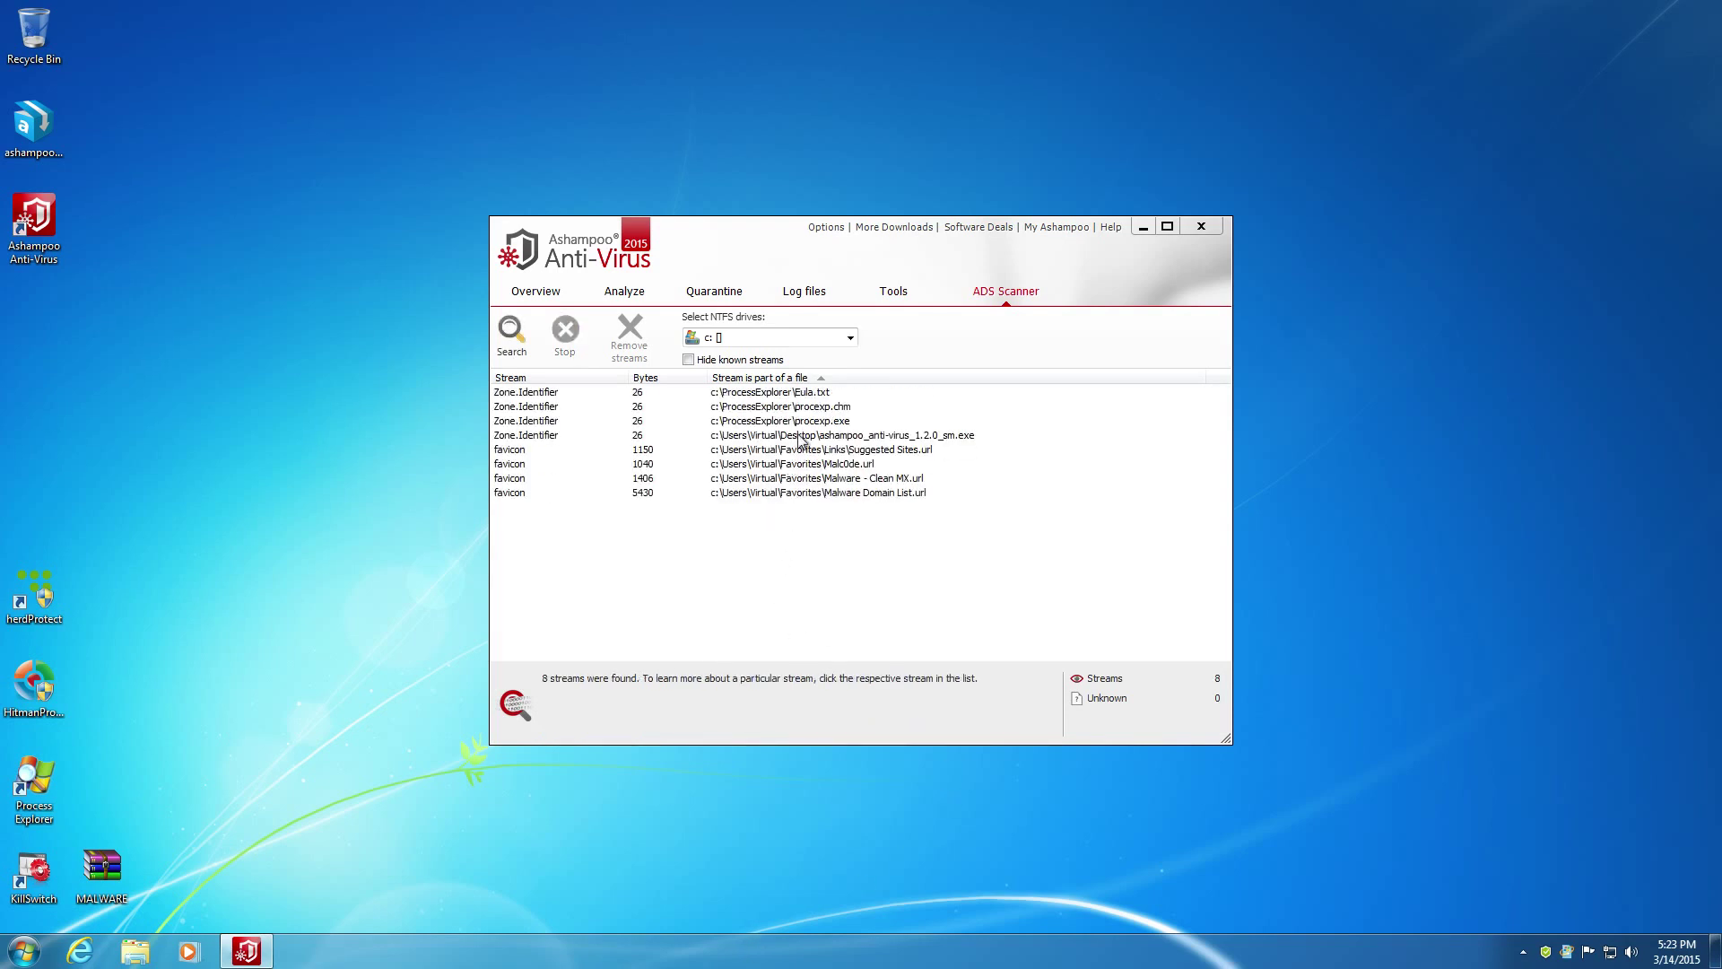
# Examine the descriptions of the Zone.Identifier and favicon streams listed by the ADS Scanner
pyautogui.click(771, 492)
pyautogui.click(769, 478)
pyautogui.click(770, 435)
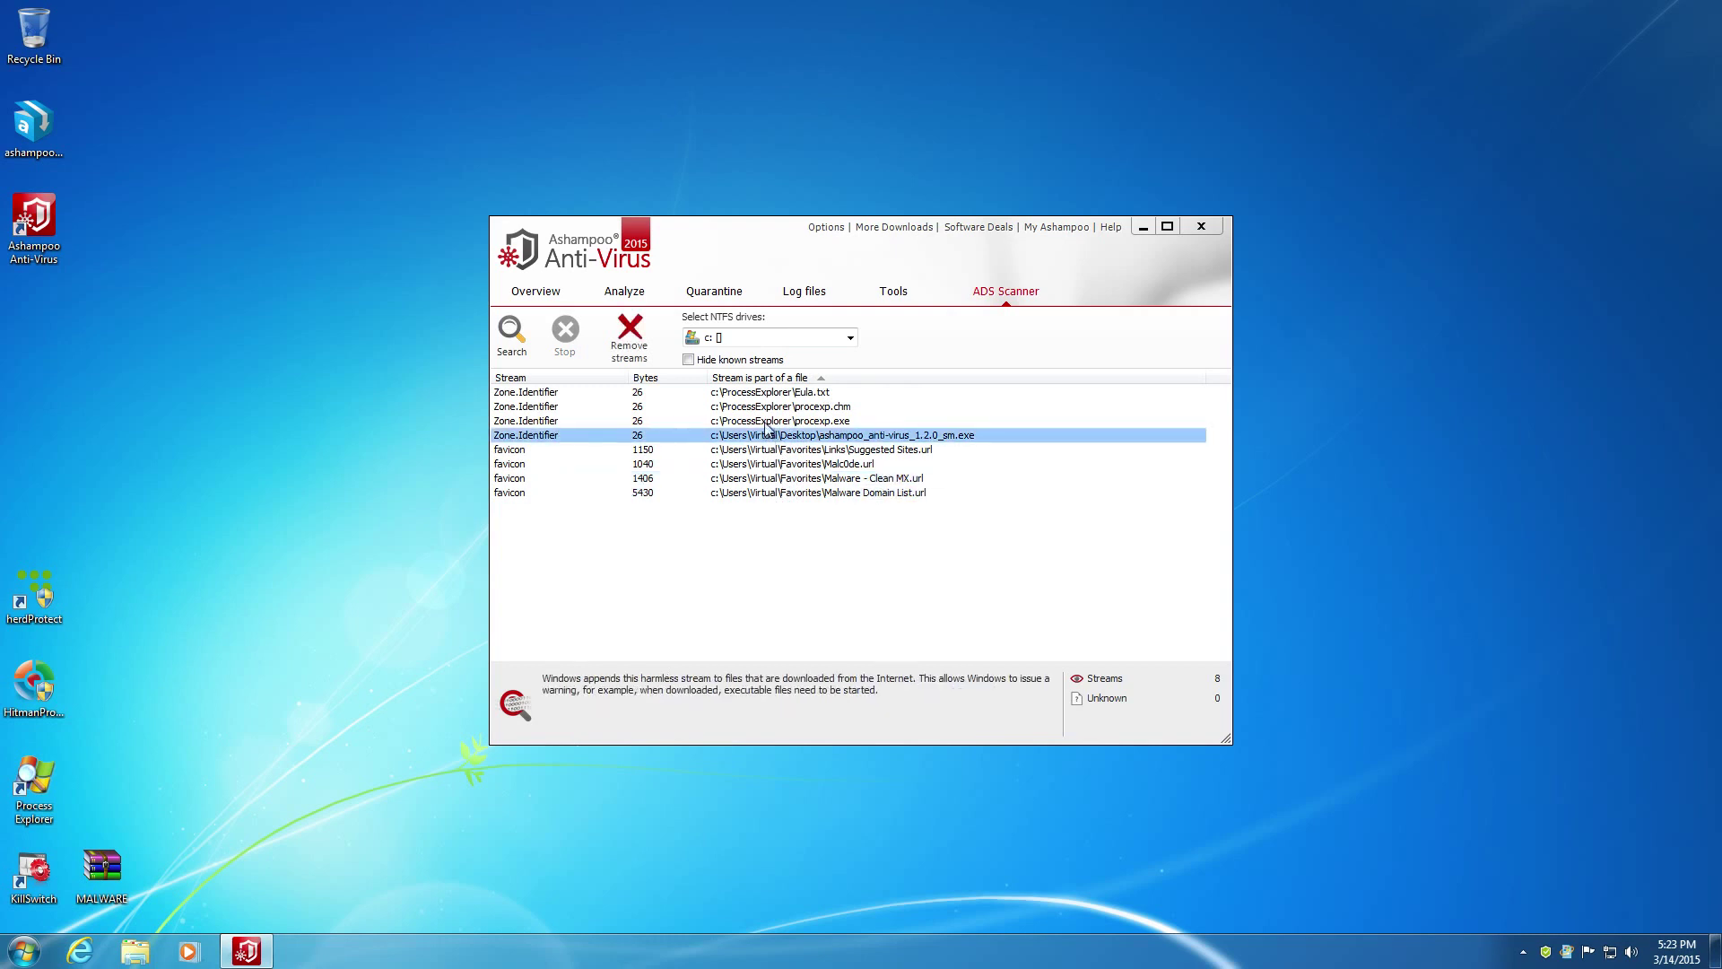
pyautogui.click(772, 407)
pyautogui.click(777, 464)
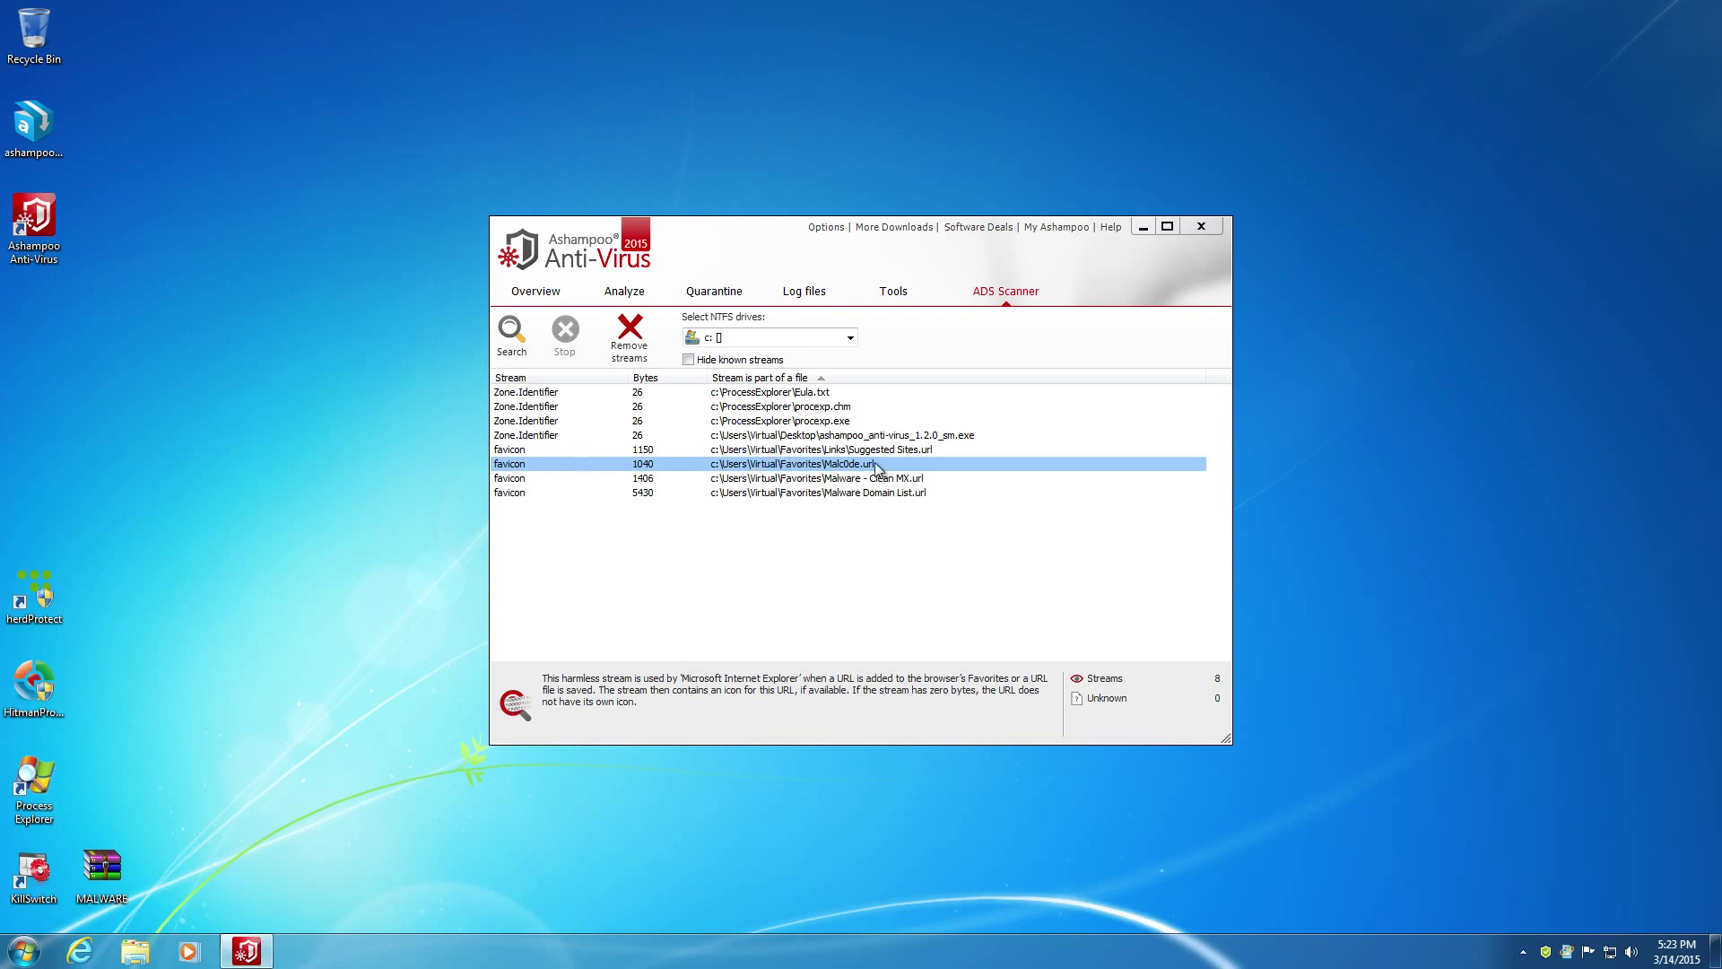
pyautogui.click(830, 492)
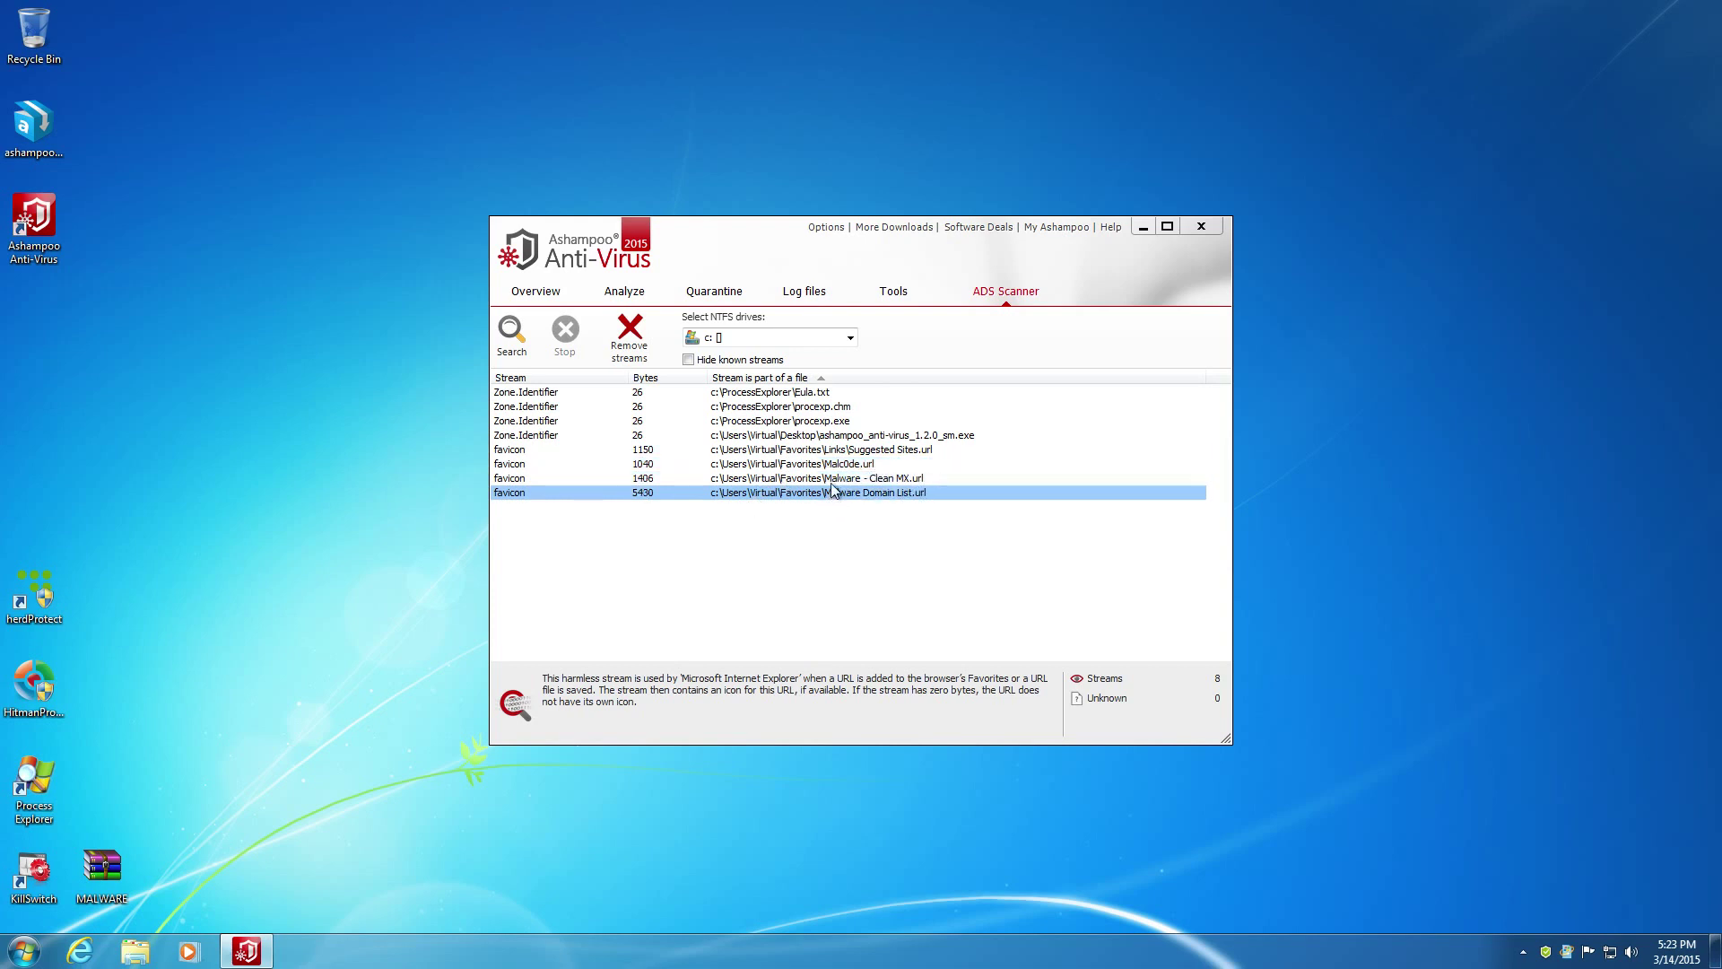
pyautogui.click(831, 480)
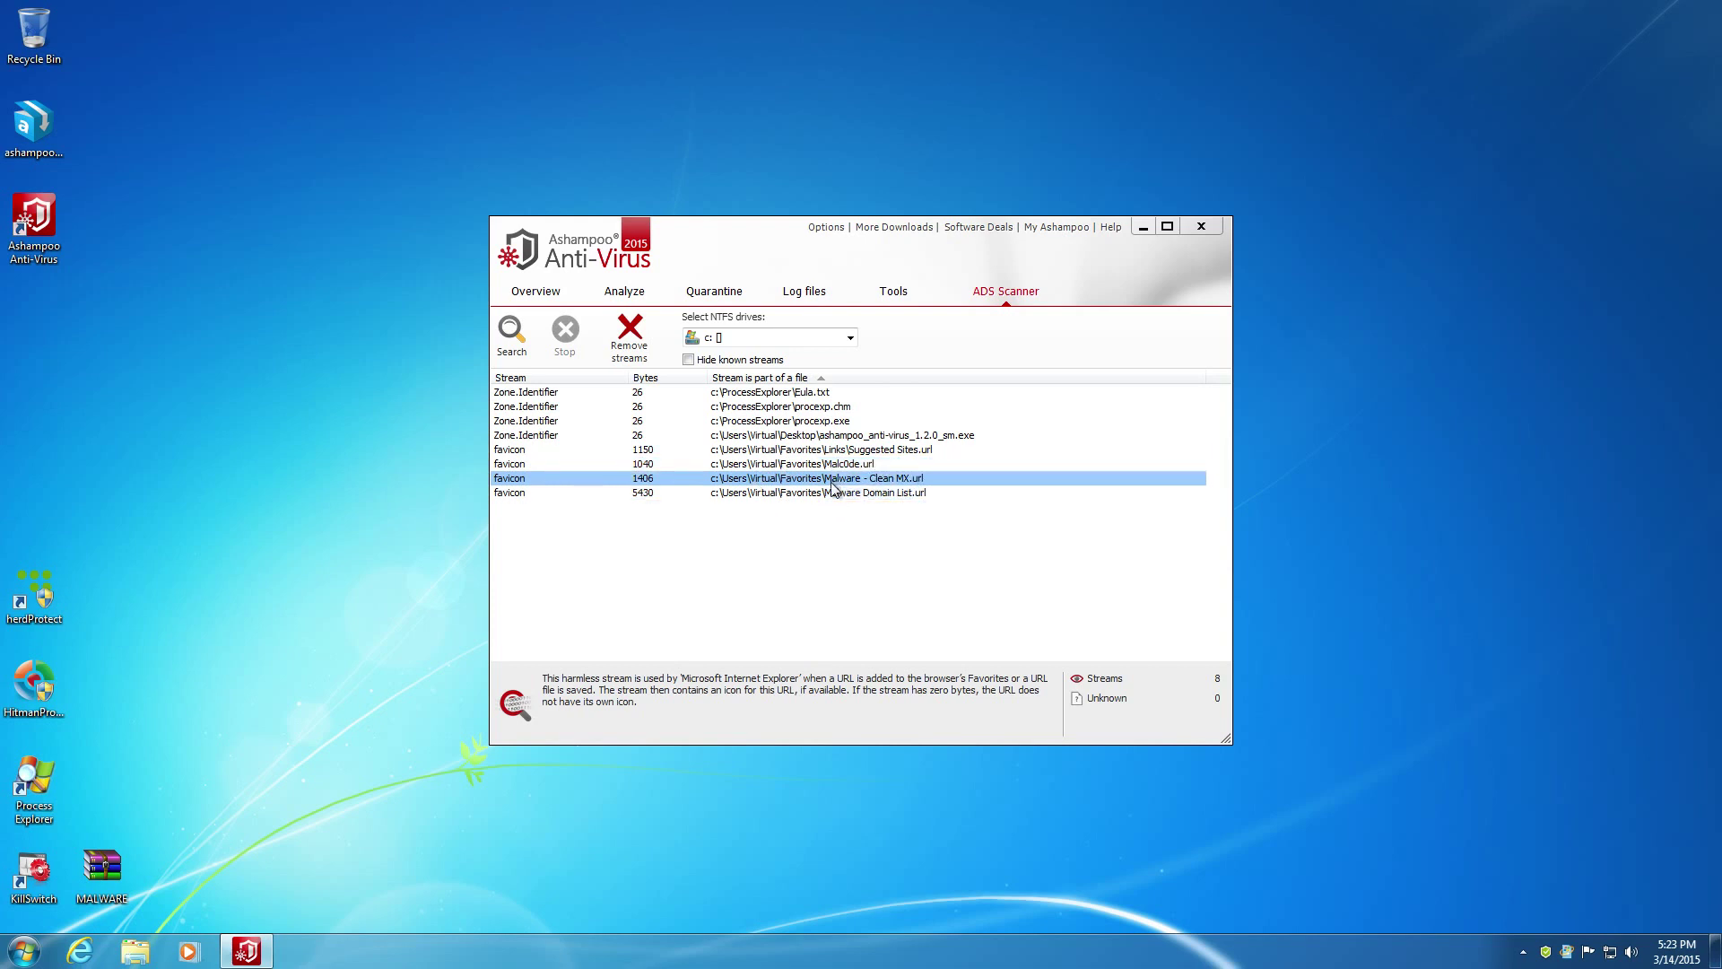
pyautogui.click(821, 420)
pyautogui.press('Up')
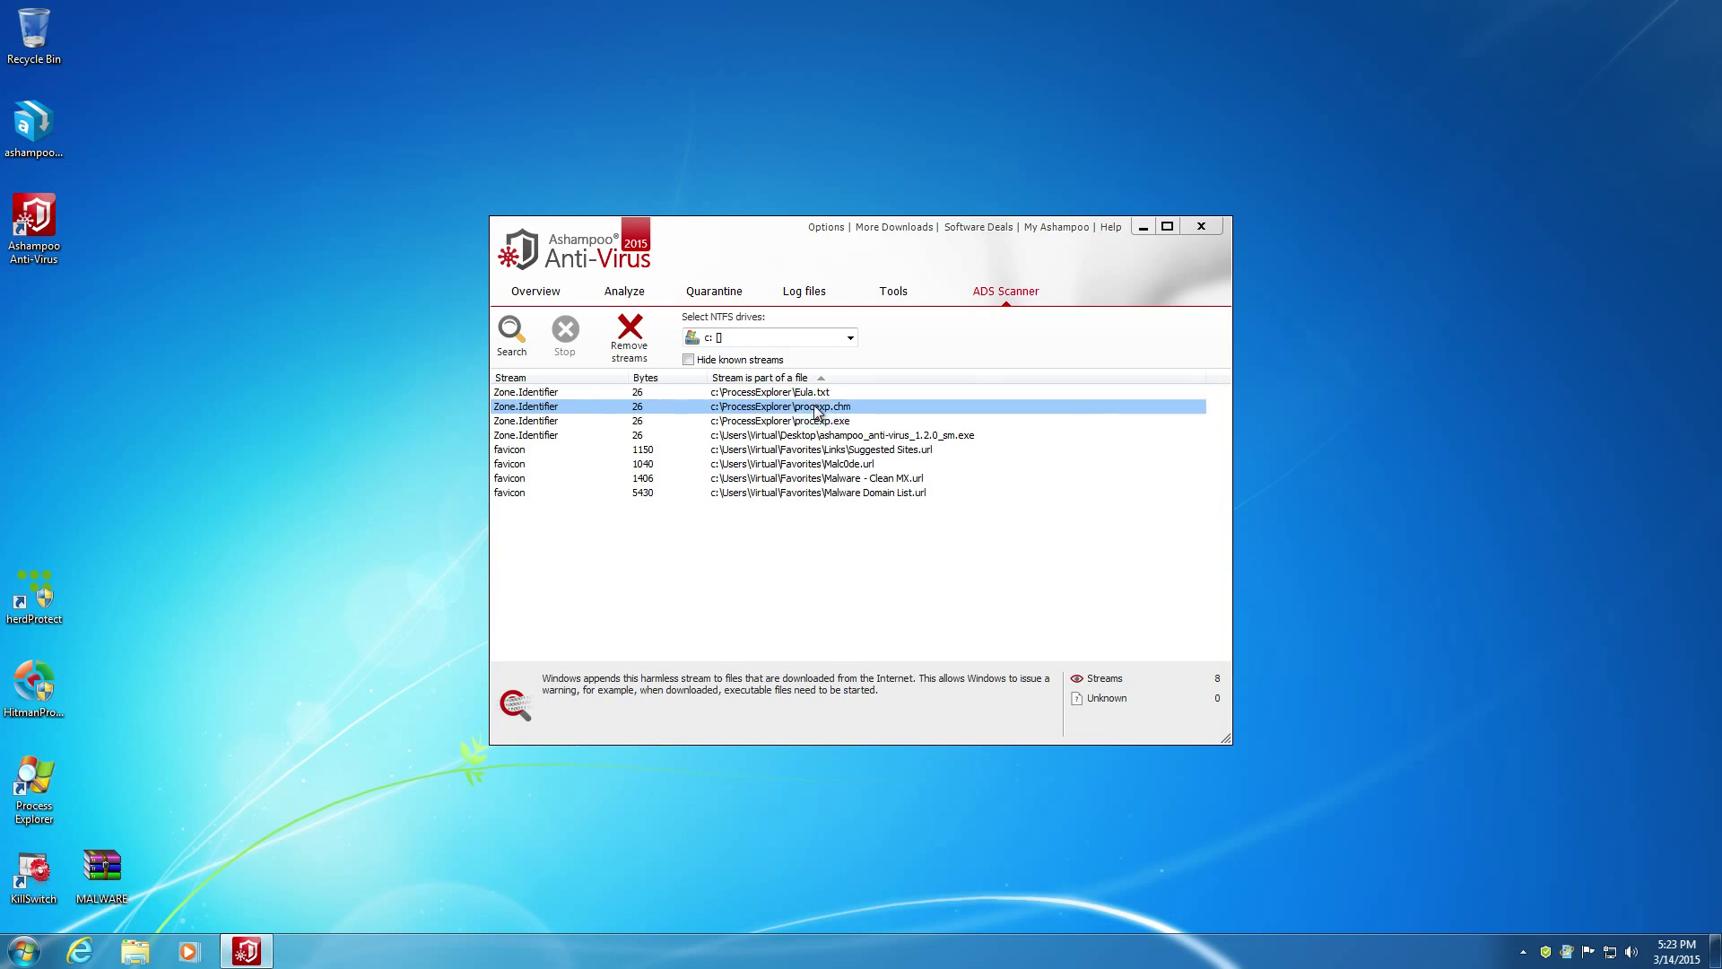
pyautogui.press('Up')
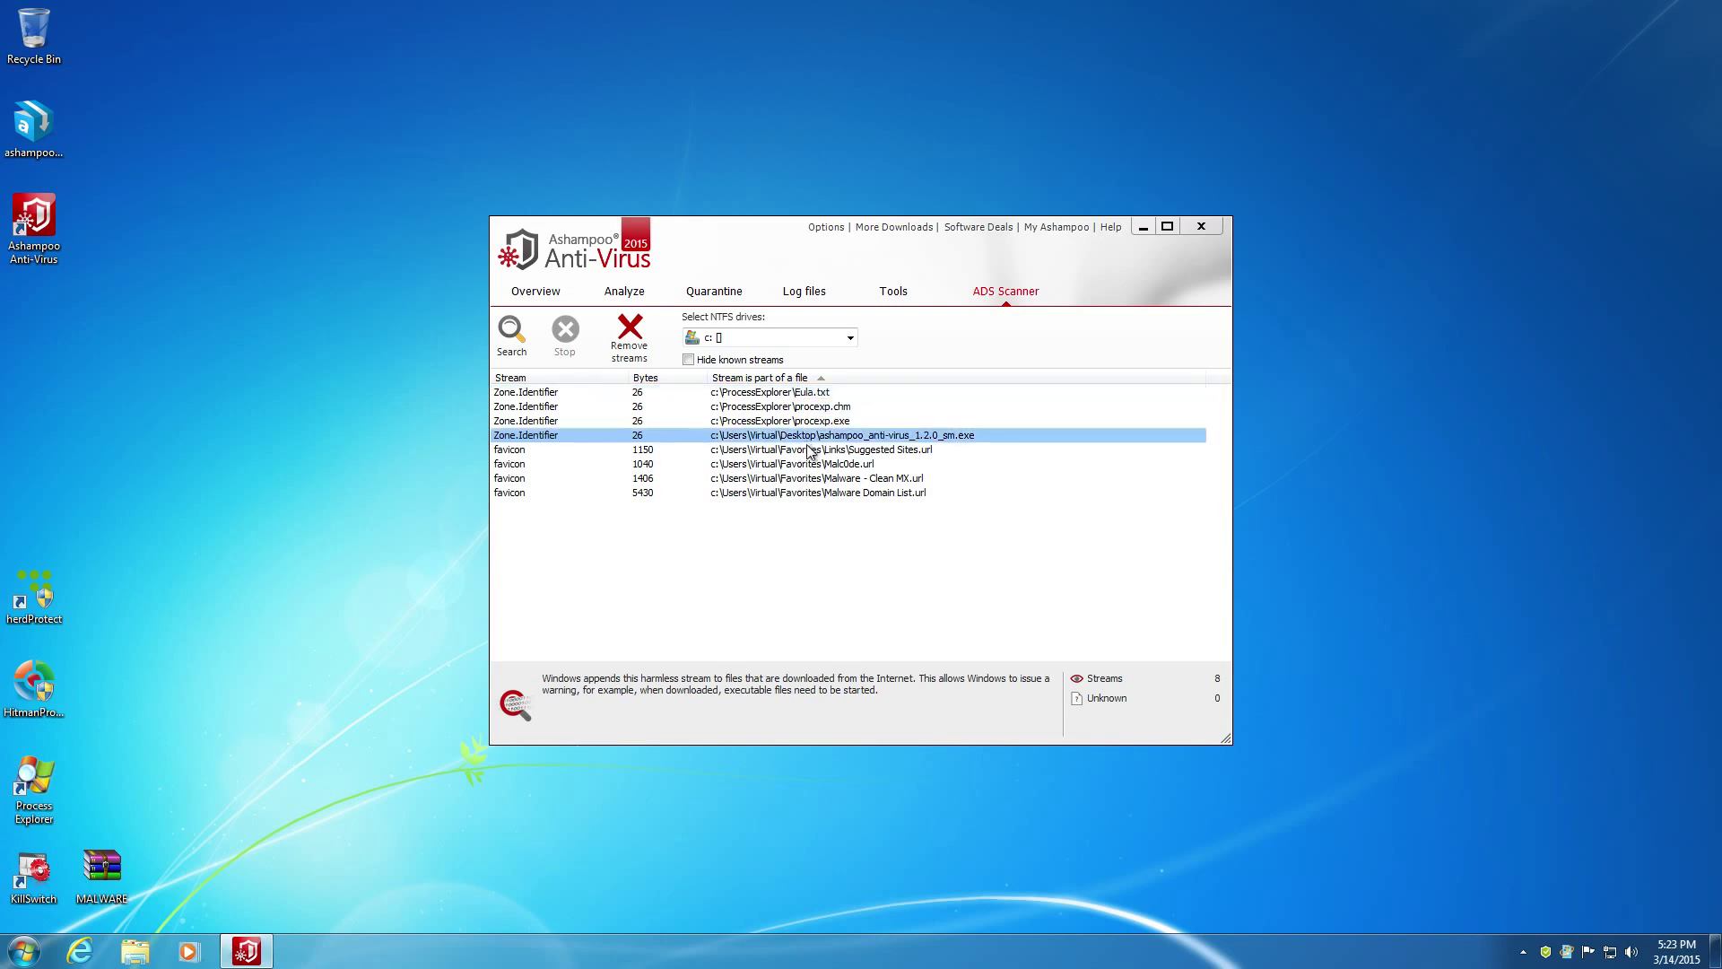
pyautogui.click(806, 438)
pyautogui.click(852, 451)
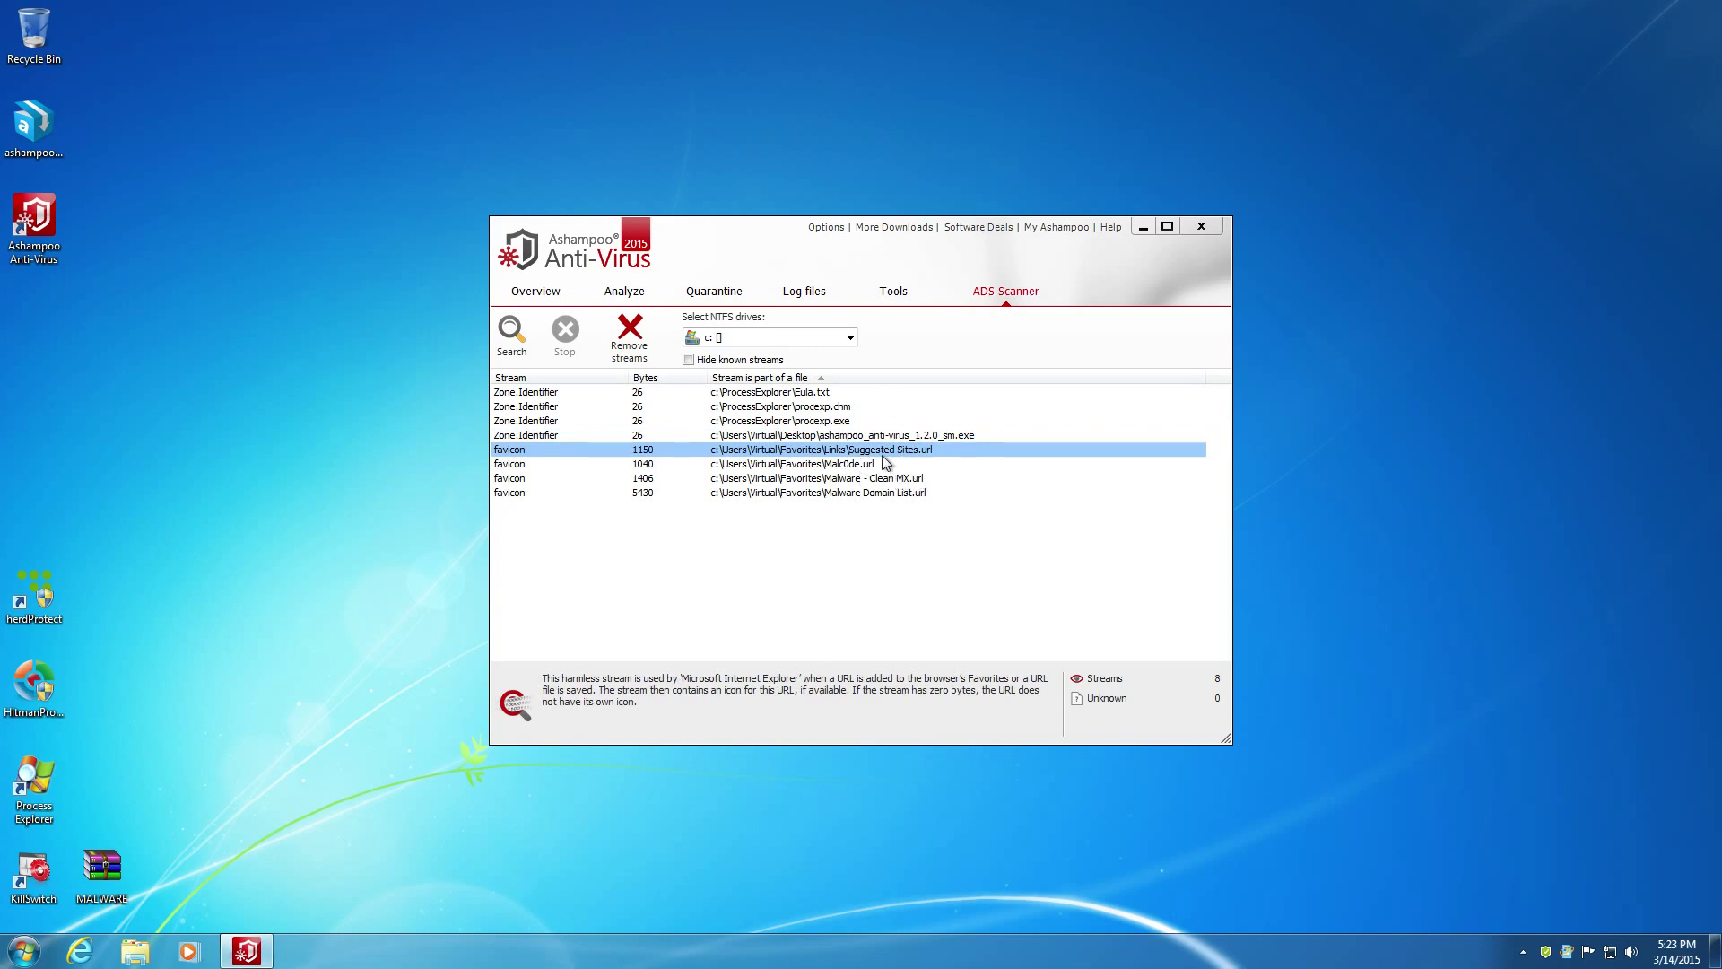
pyautogui.click(883, 480)
pyautogui.click(885, 495)
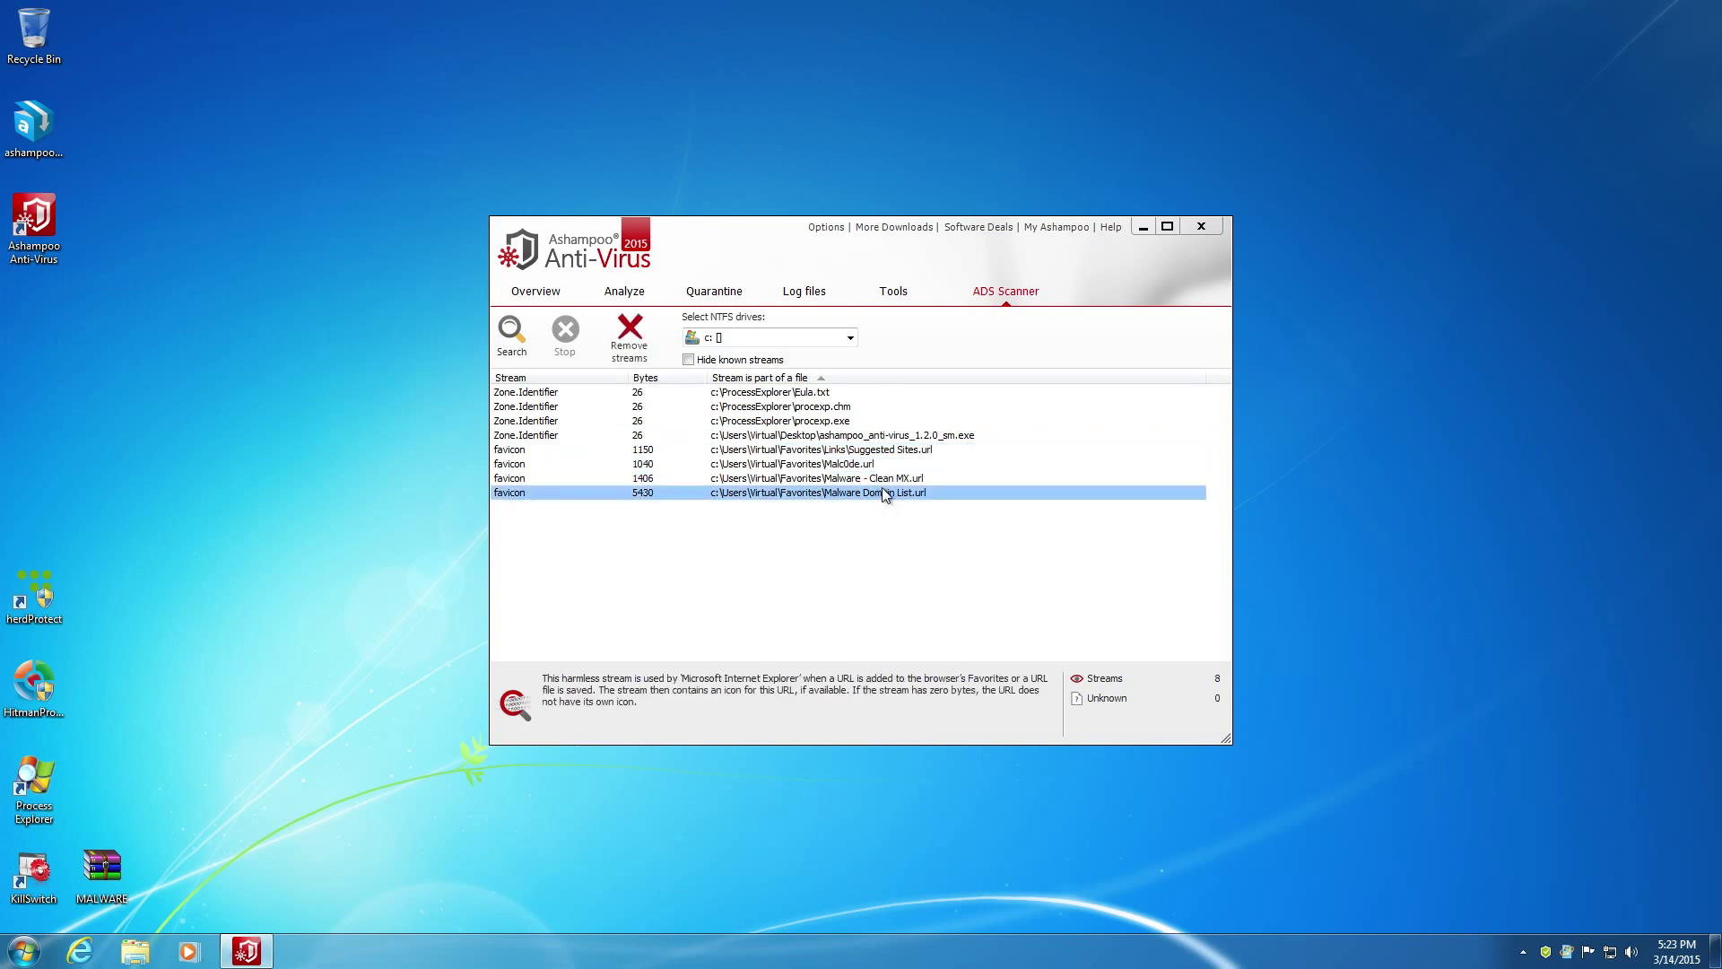
pyautogui.click(885, 482)
pyautogui.click(866, 465)
pyautogui.click(858, 480)
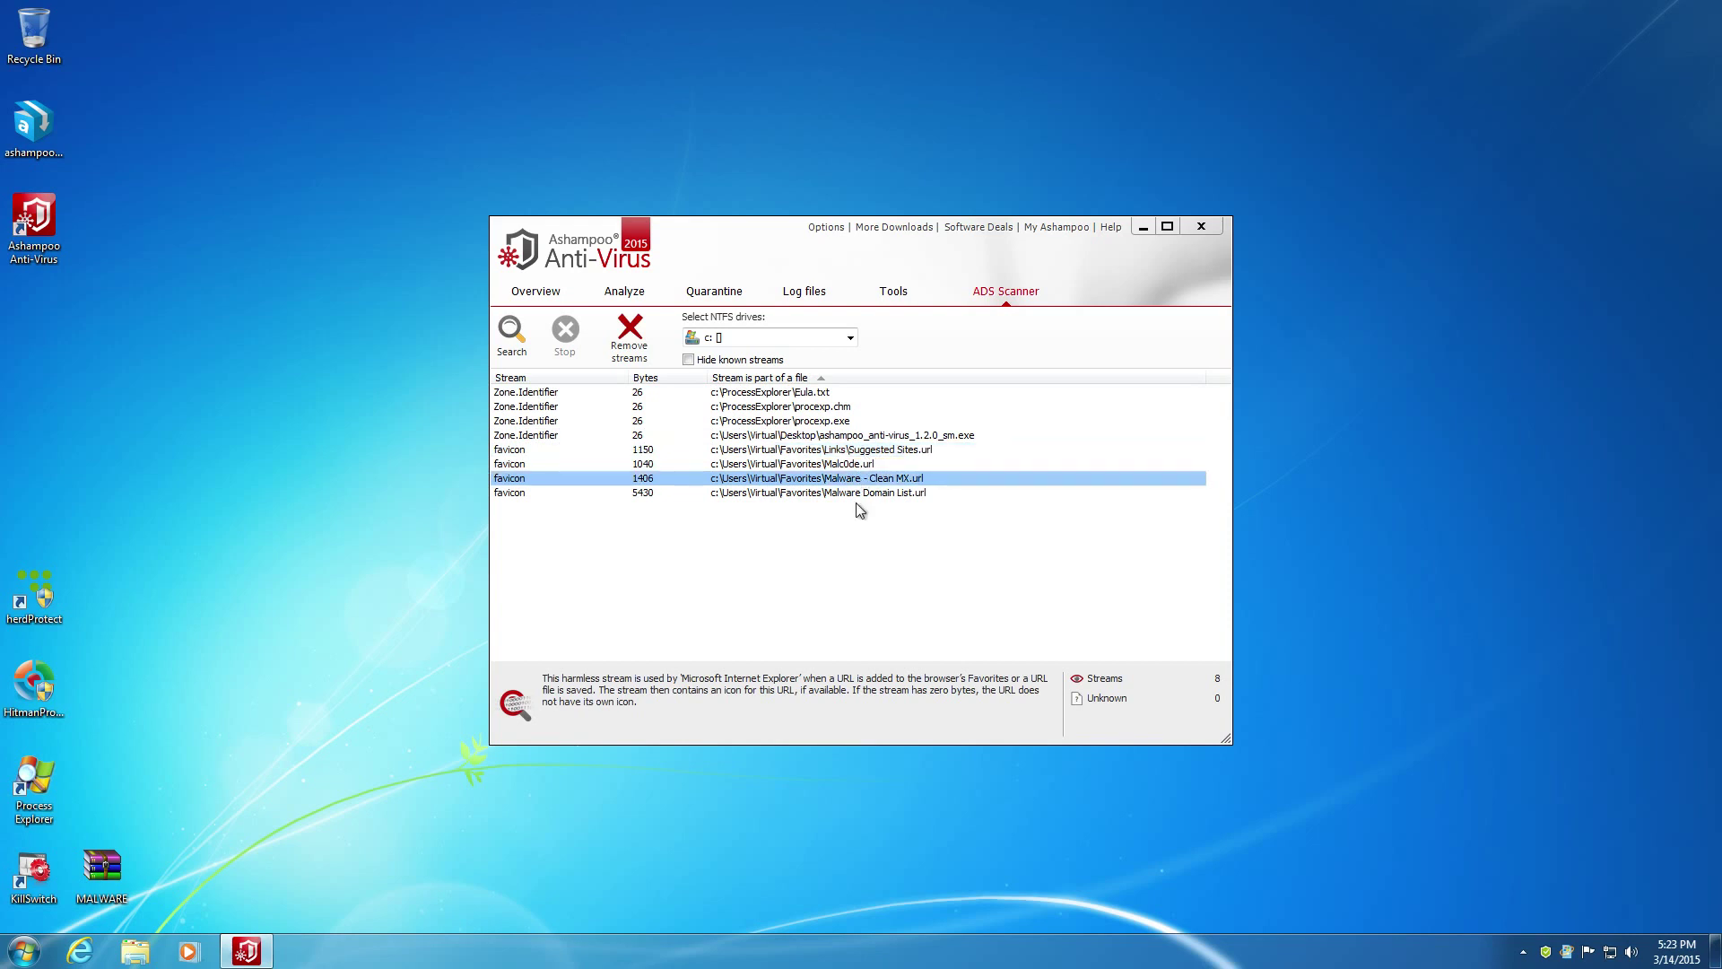
pyautogui.click(859, 496)
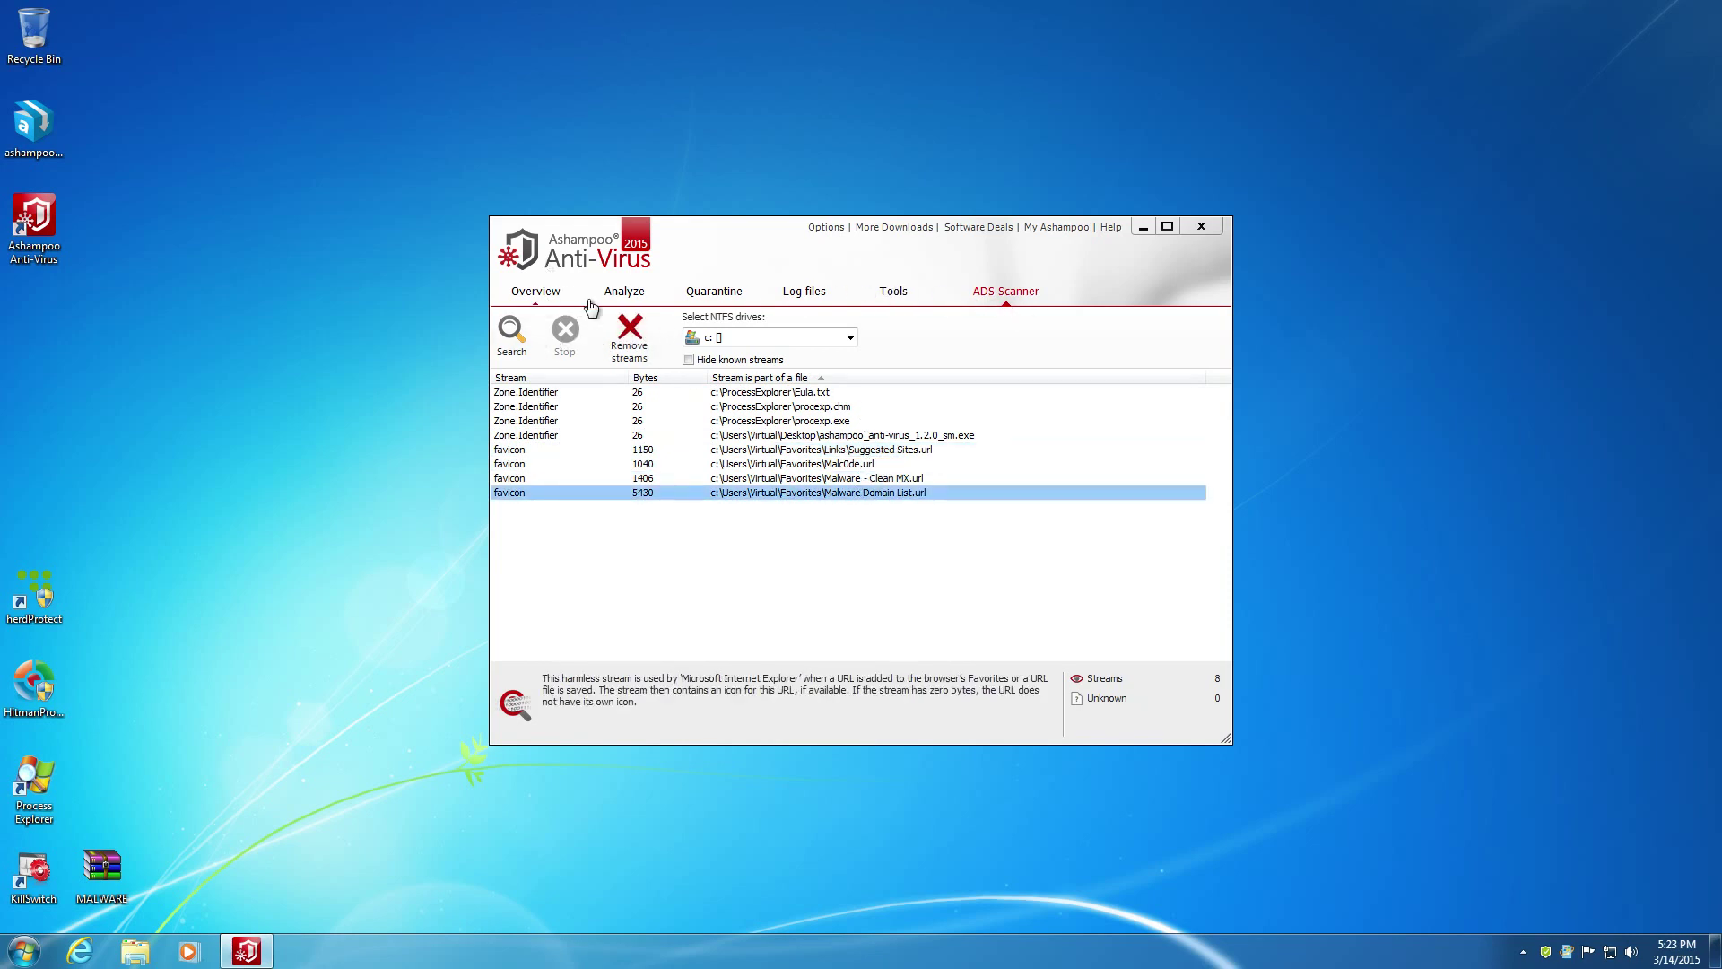
# Review the autostart entries in StartUp Tuner and the installed service providers in LSP Viewer
pyautogui.click(891, 296)
pyautogui.click(655, 644)
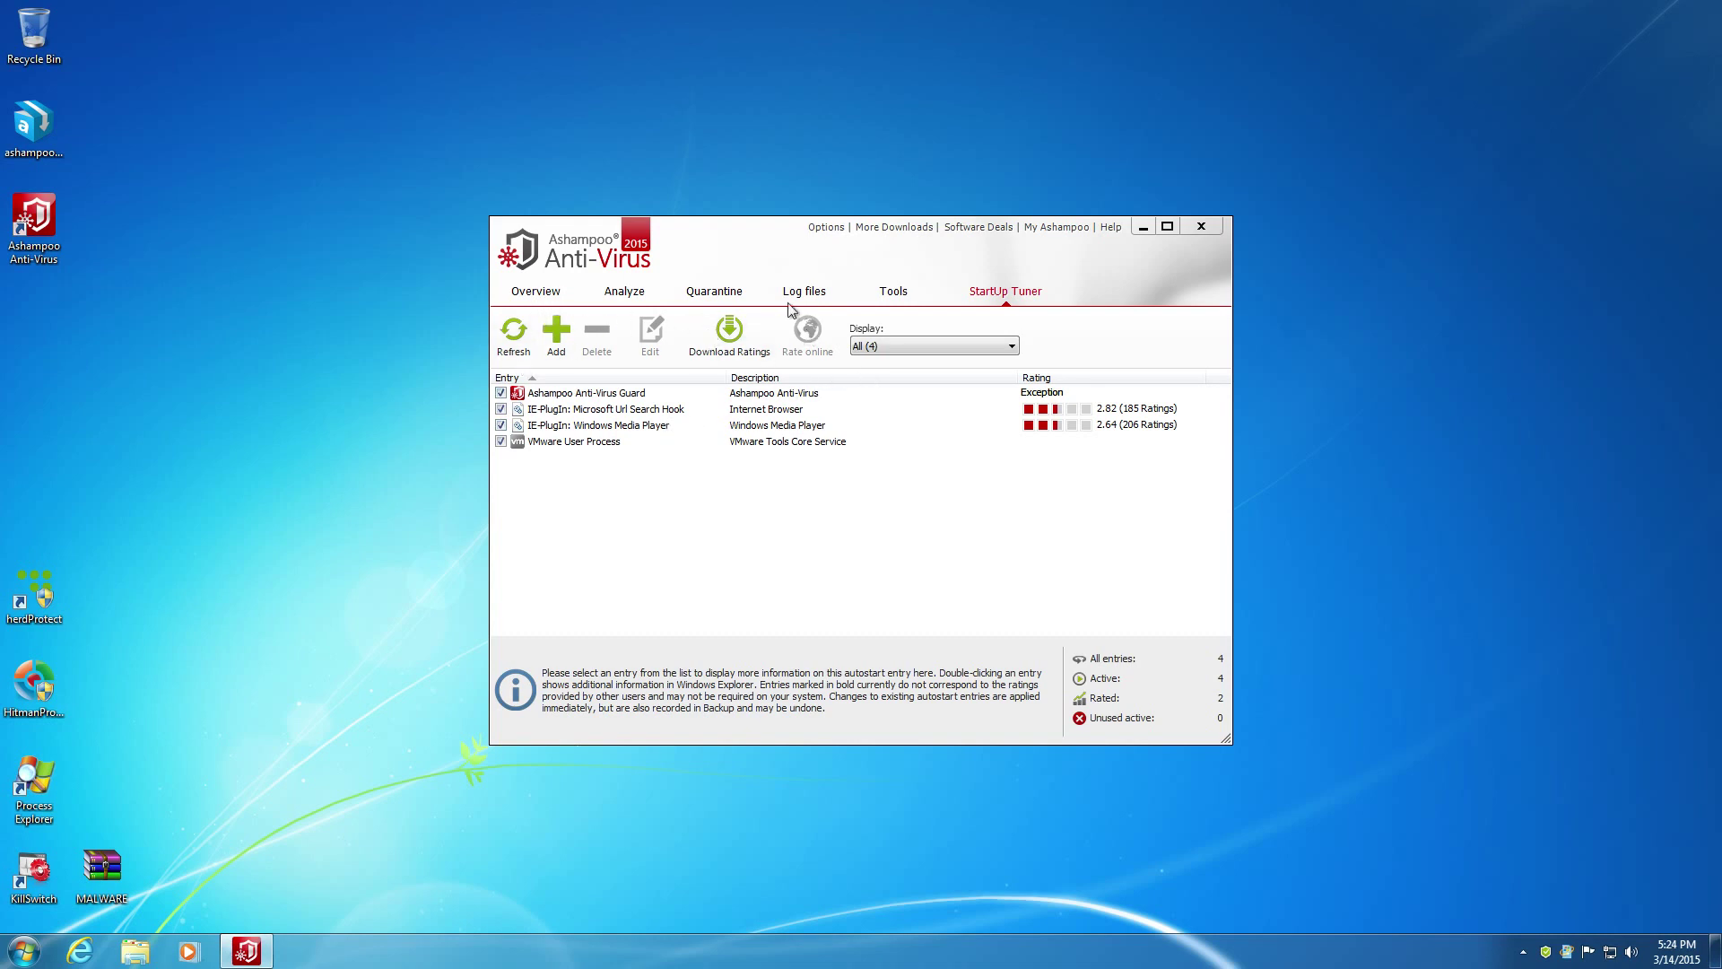
pyautogui.click(902, 294)
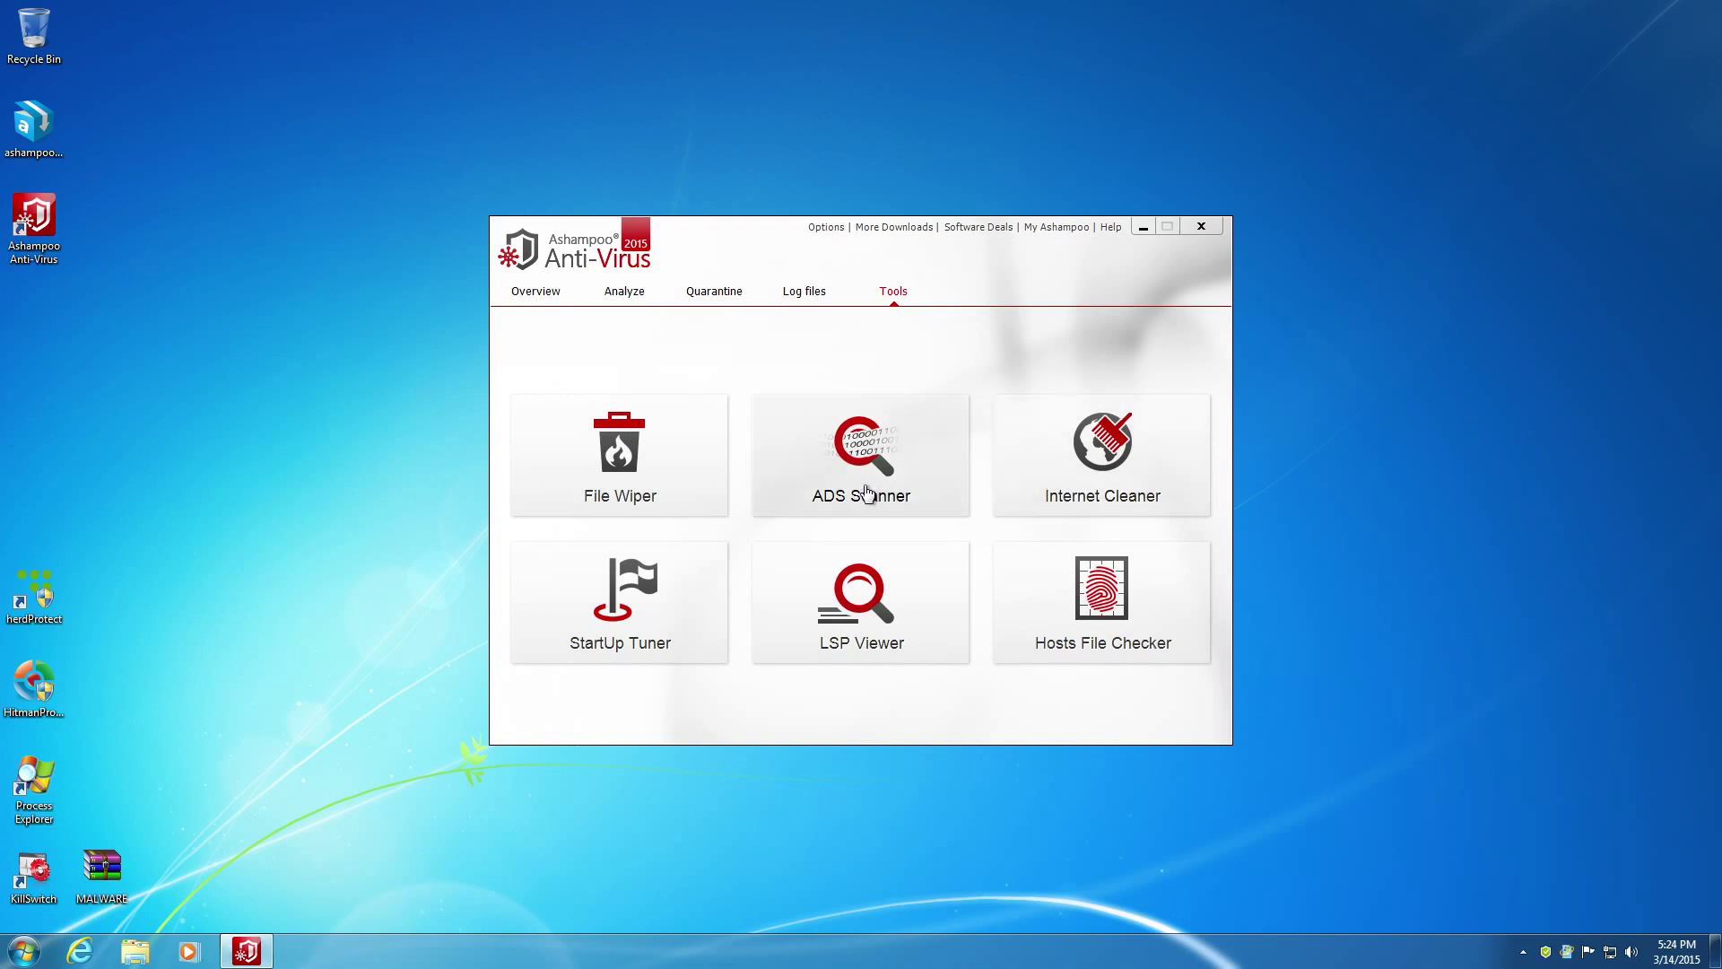
pyautogui.click(860, 601)
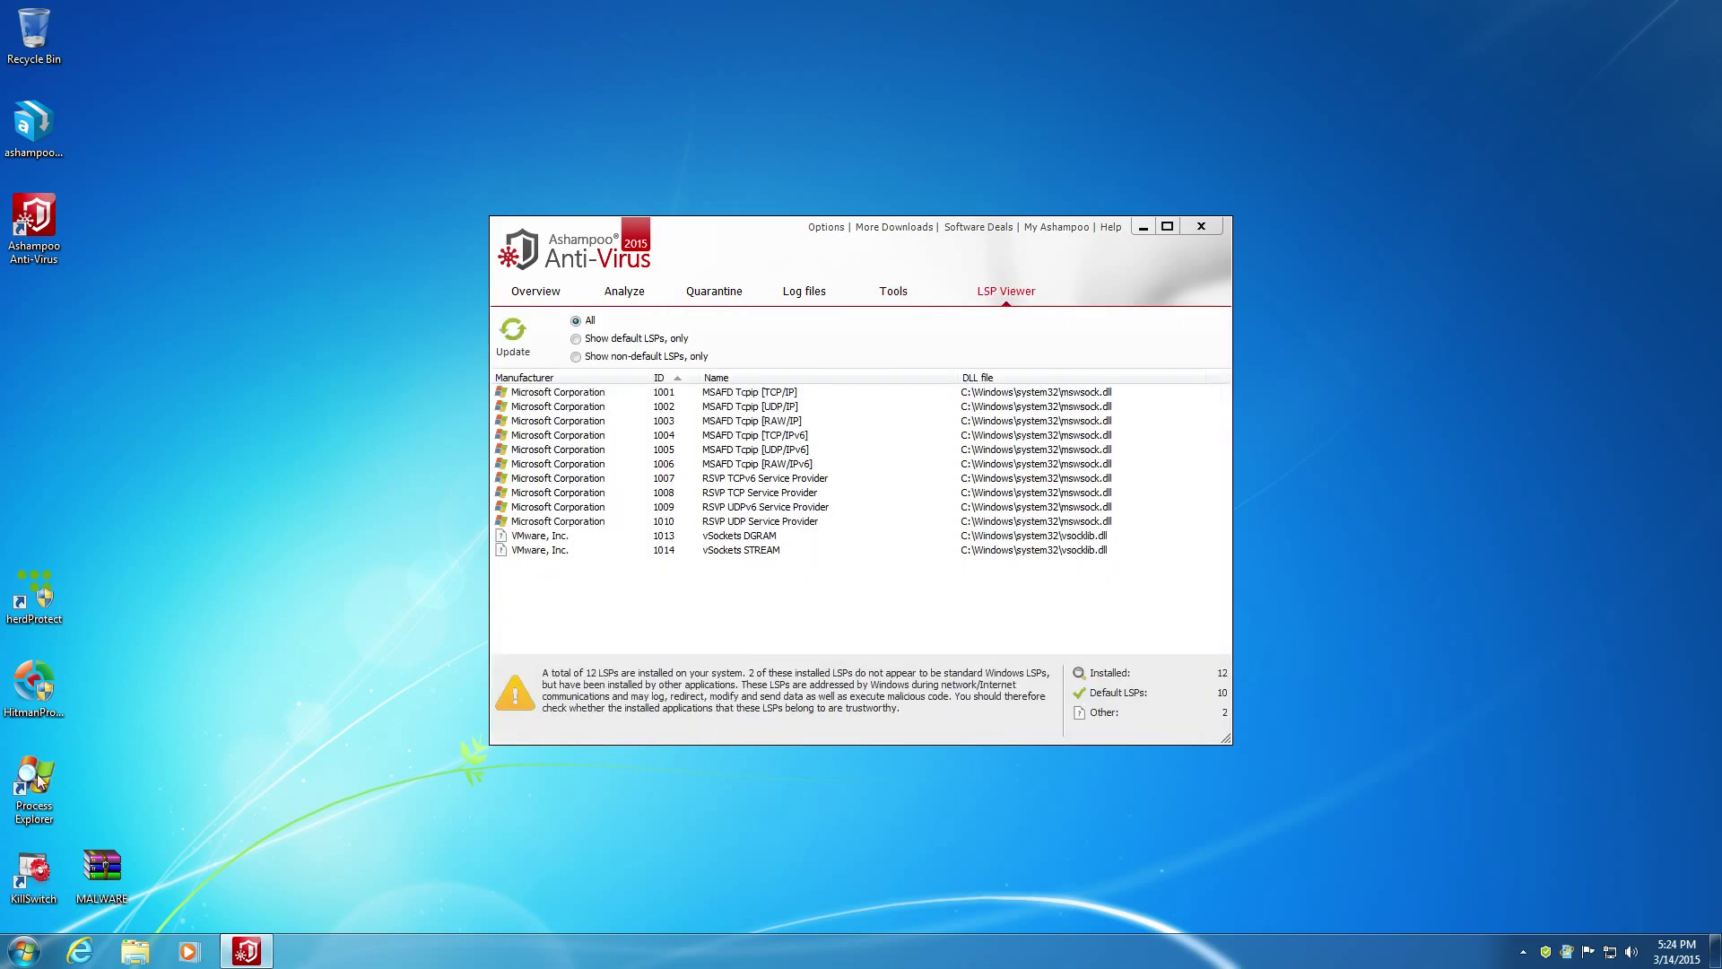
pyautogui.click(39, 782)
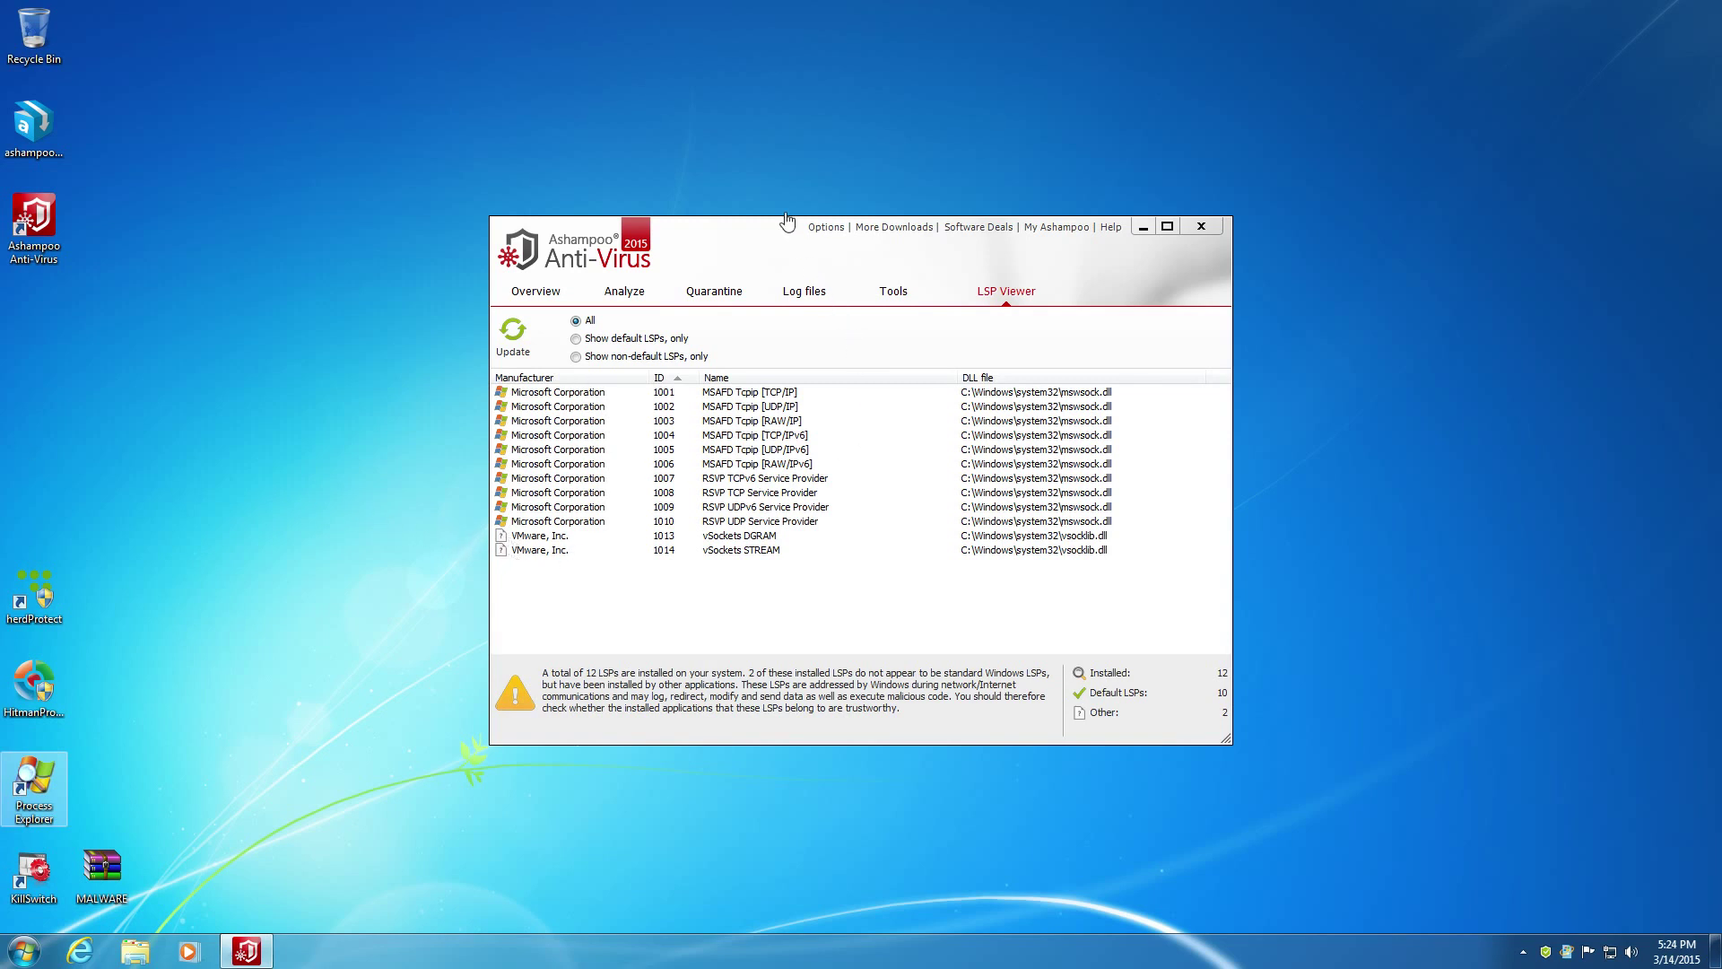
pyautogui.click(770, 238)
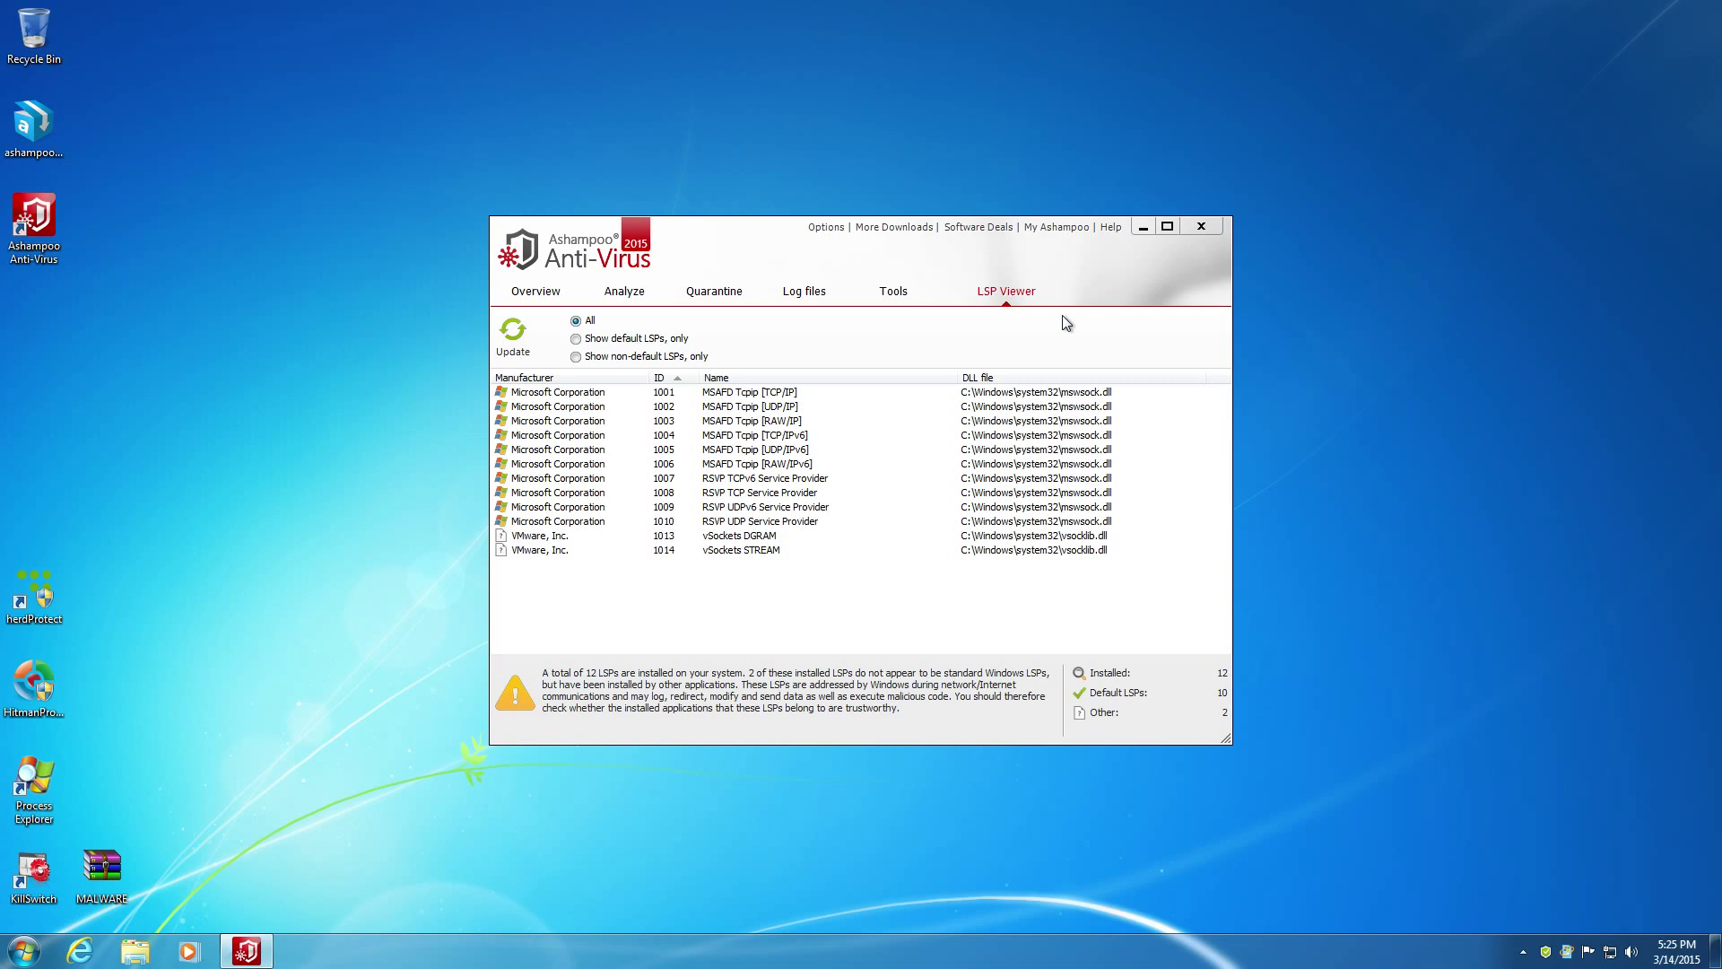
pyautogui.click(556, 302)
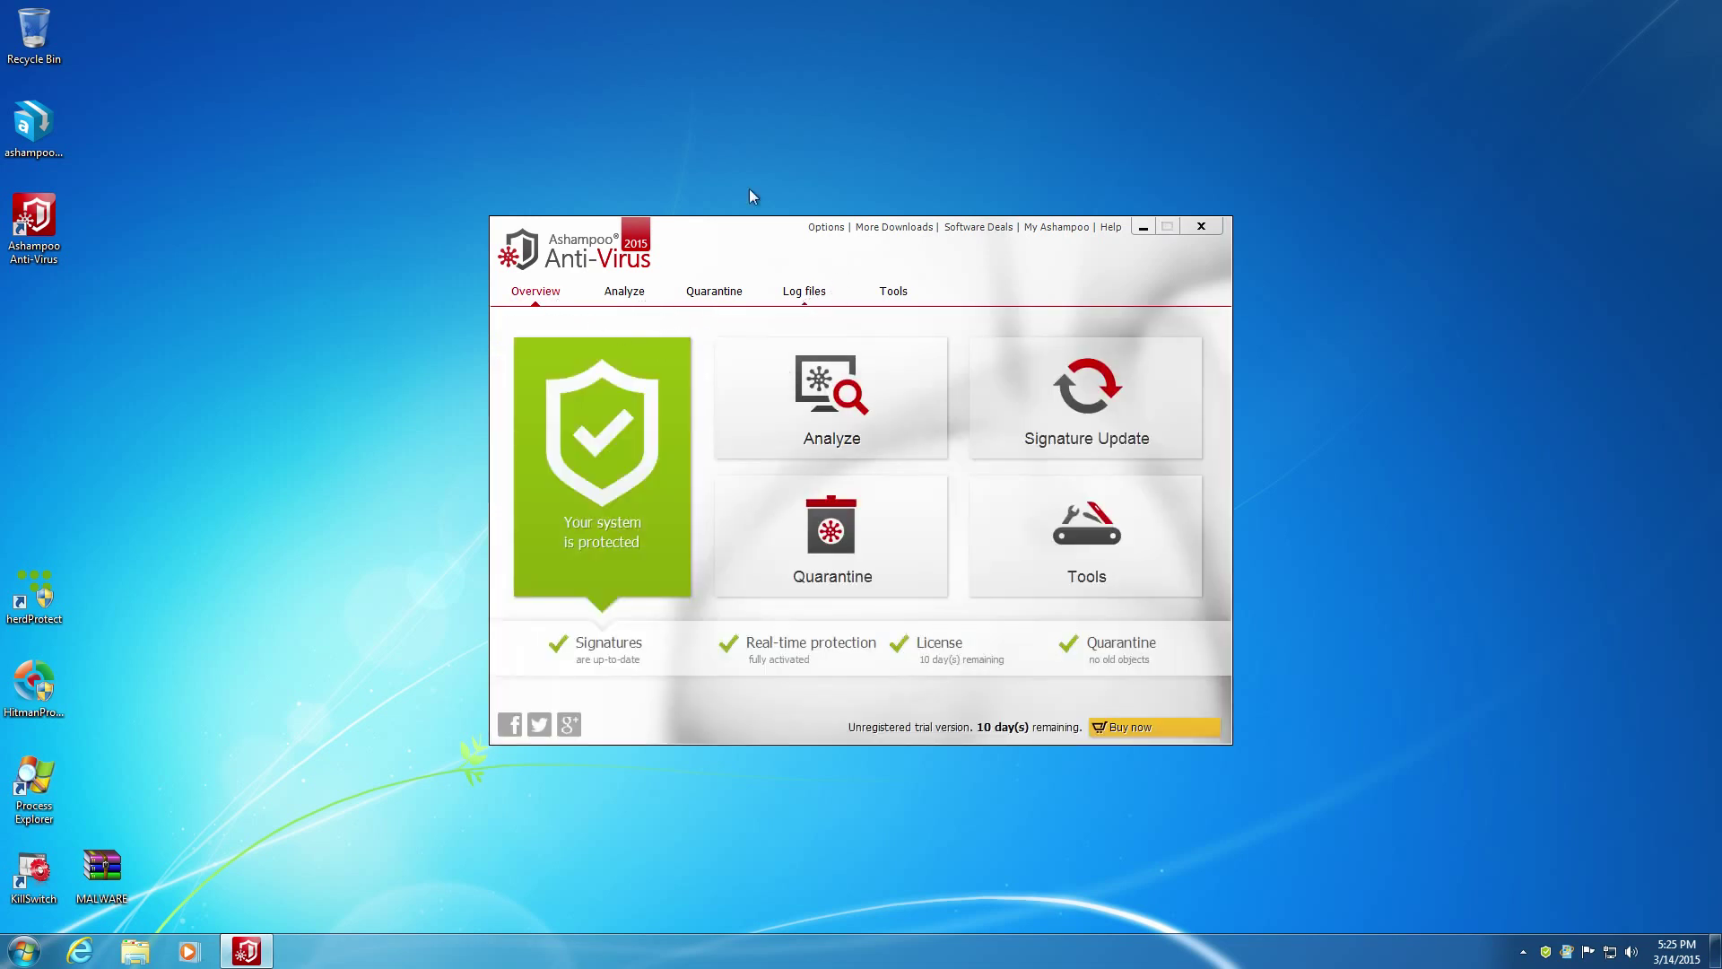
pyautogui.click(890, 296)
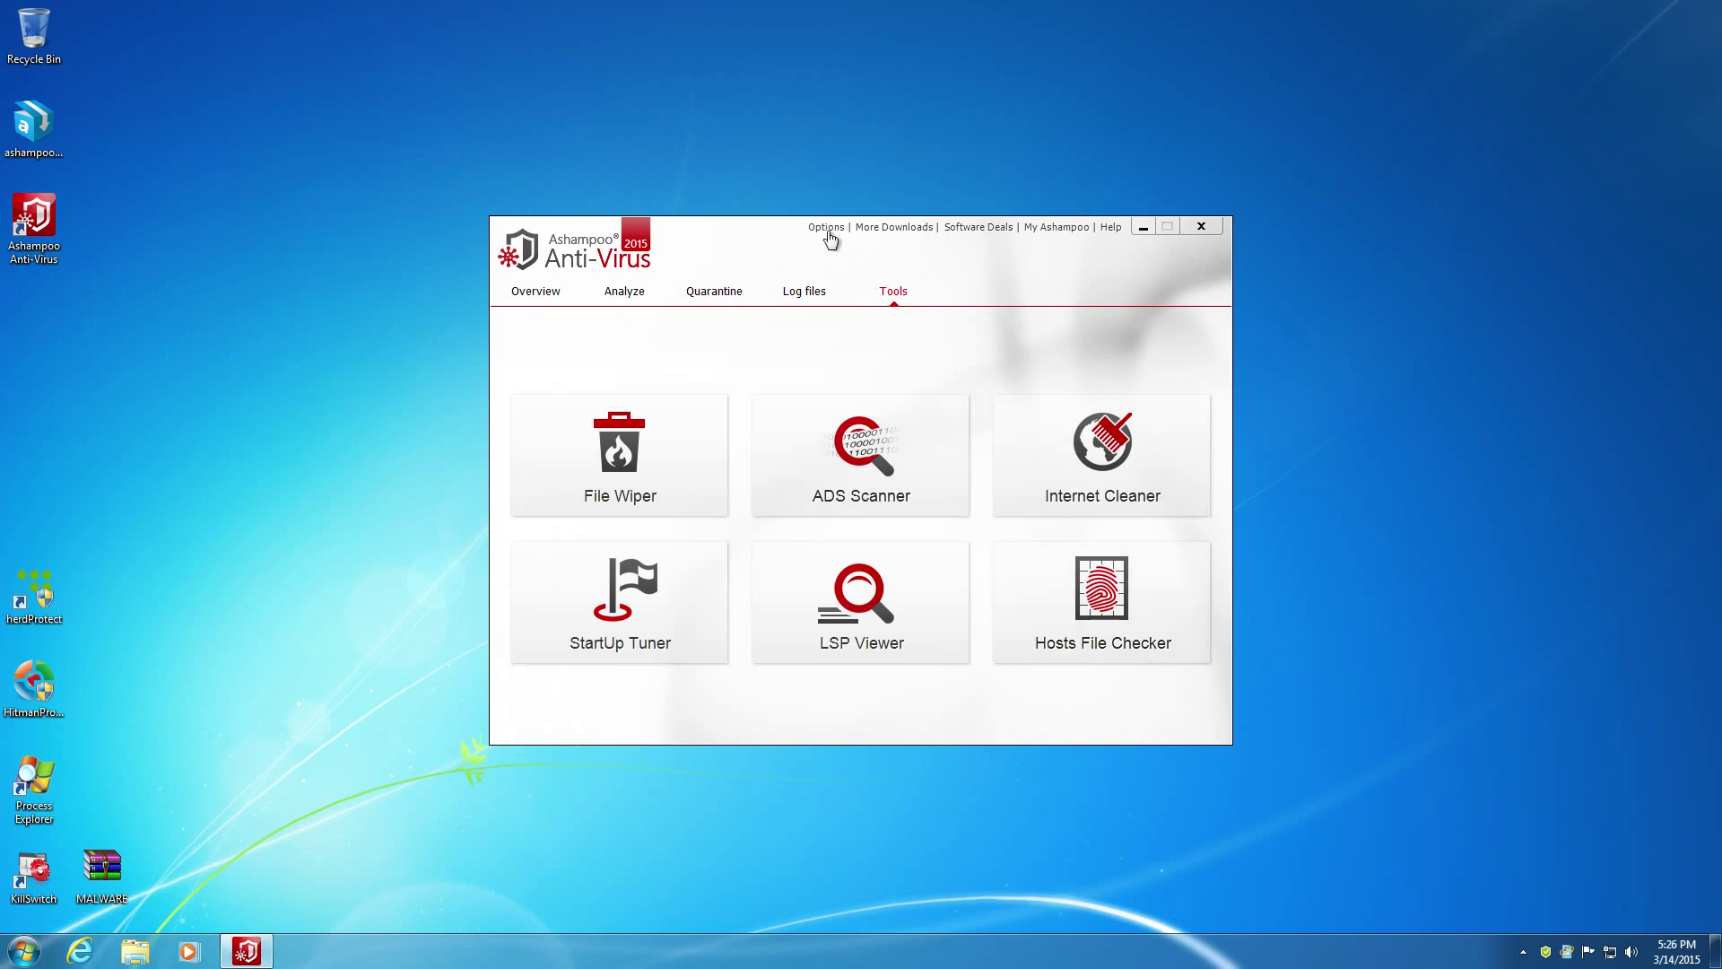
pyautogui.click(563, 299)
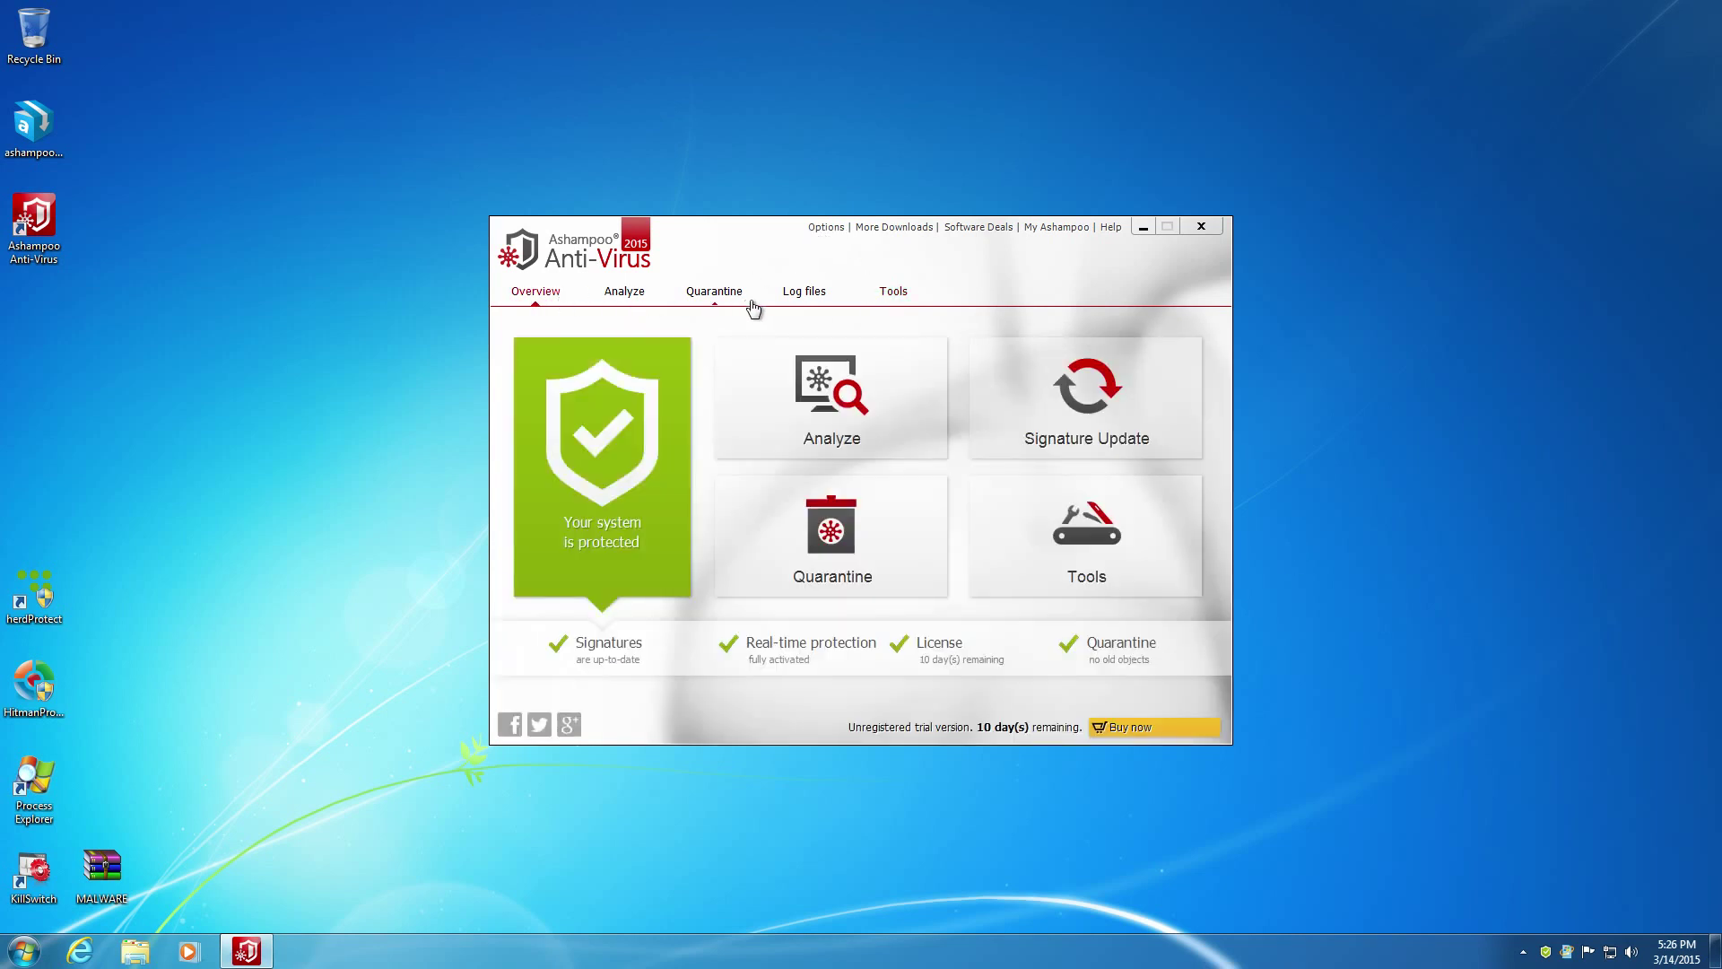
# Open the program's basic settings and select the Into Darkness skin
pyautogui.click(826, 227)
pyautogui.click(858, 250)
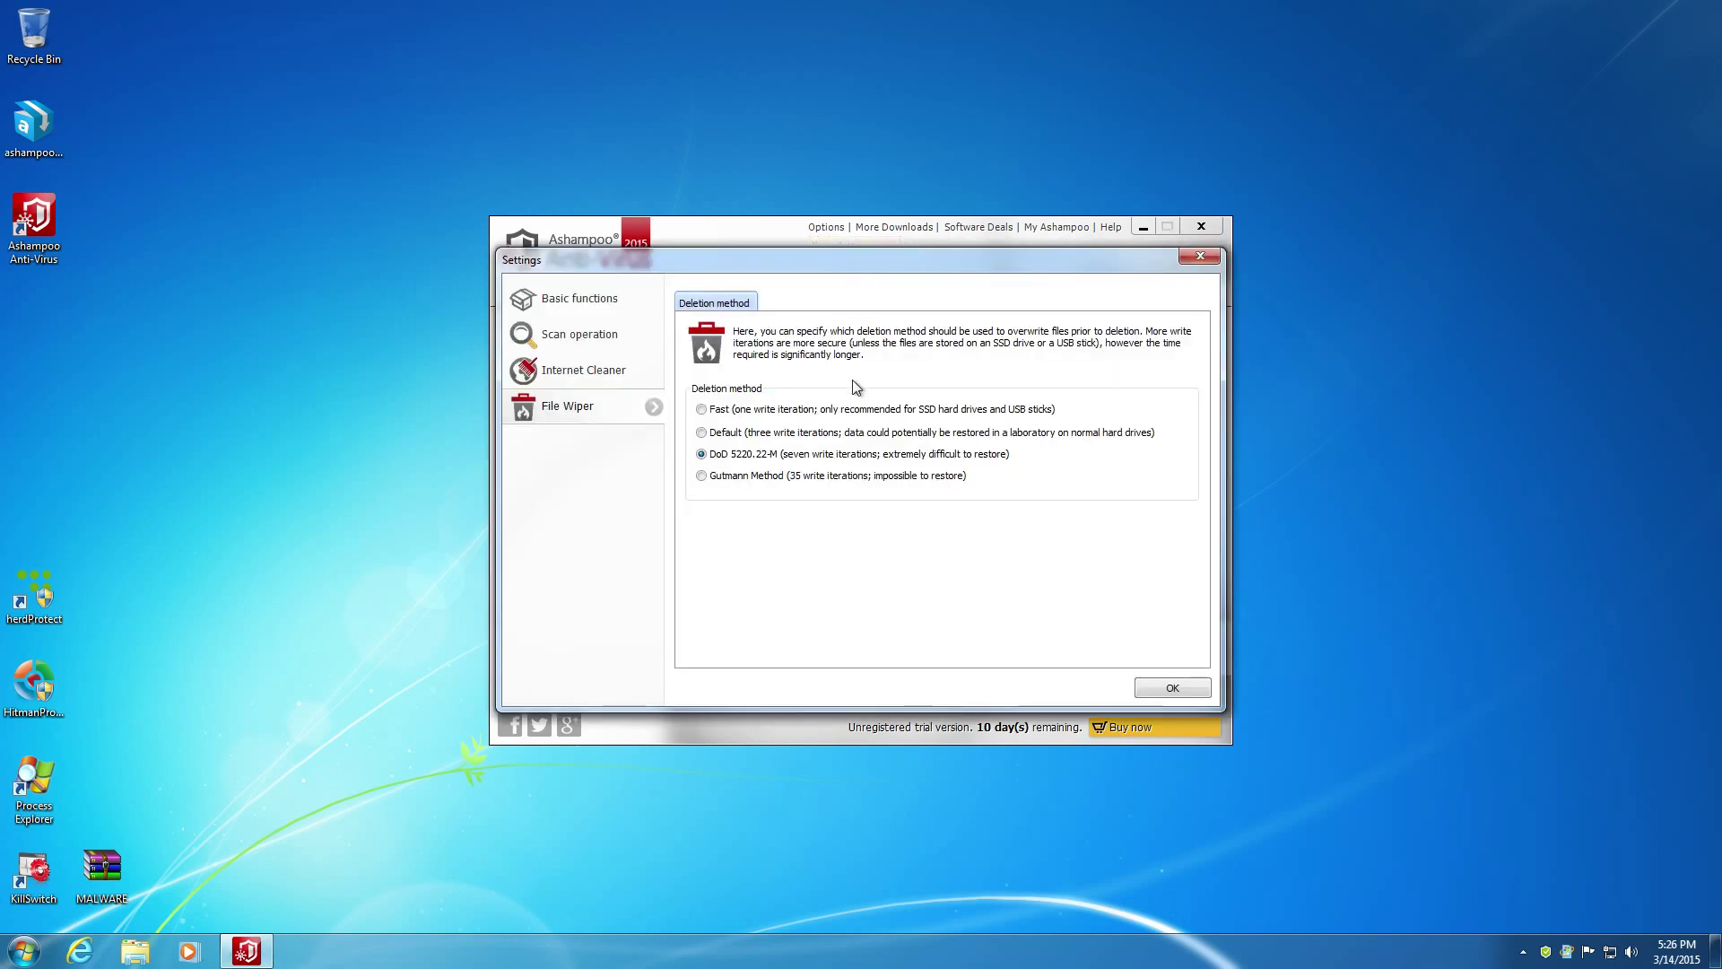
pyautogui.click(587, 299)
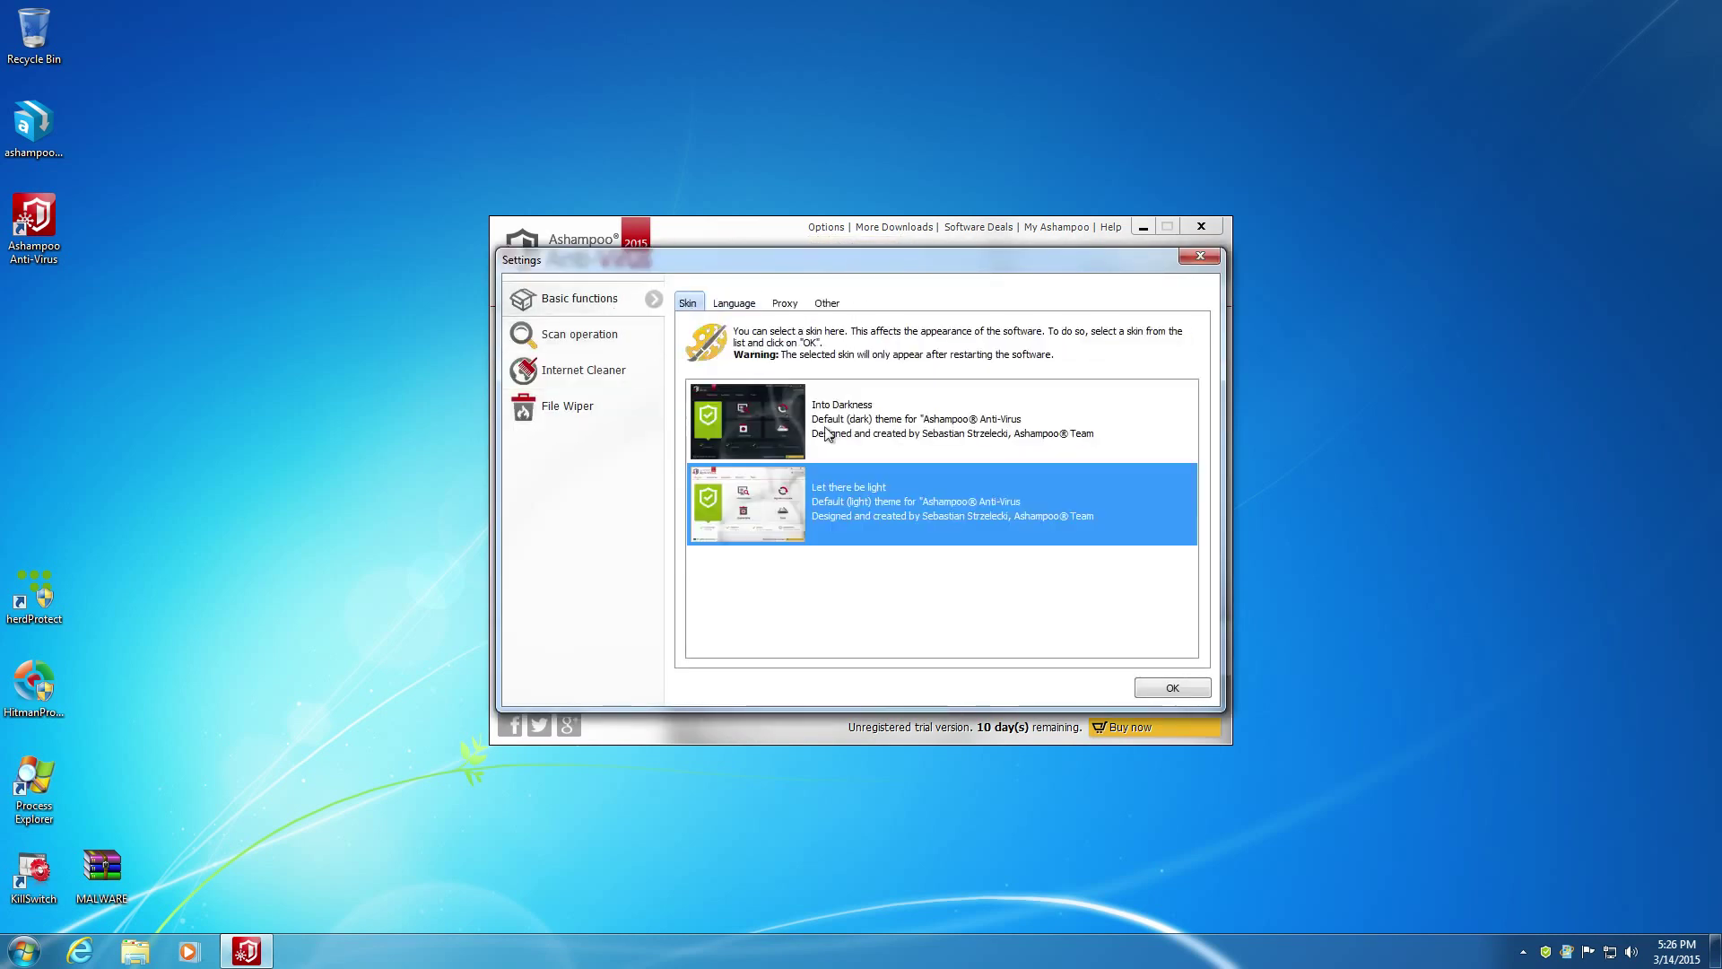
pyautogui.click(878, 444)
pyautogui.click(906, 498)
pyautogui.click(919, 434)
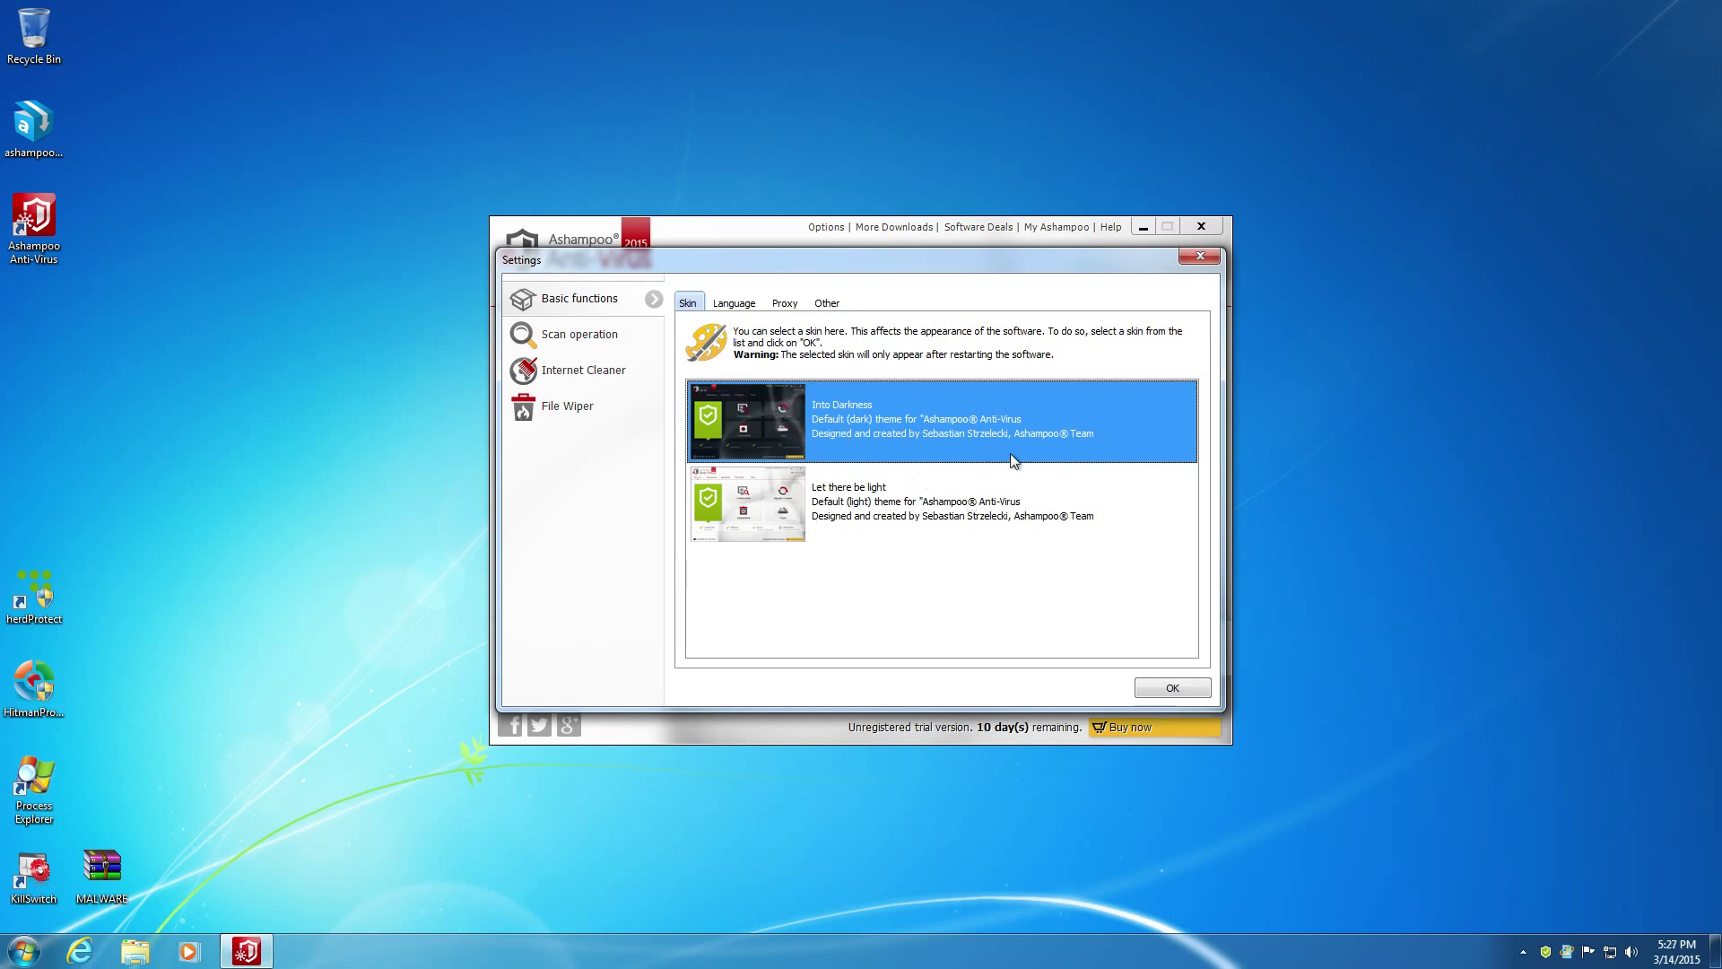
# Review the language list, the proxy settings and the other basic settings, including the StartUp Tuner ratings download
pyautogui.click(740, 313)
pyautogui.moveTo(1187, 468); pyautogui.dragTo(1202, 396)
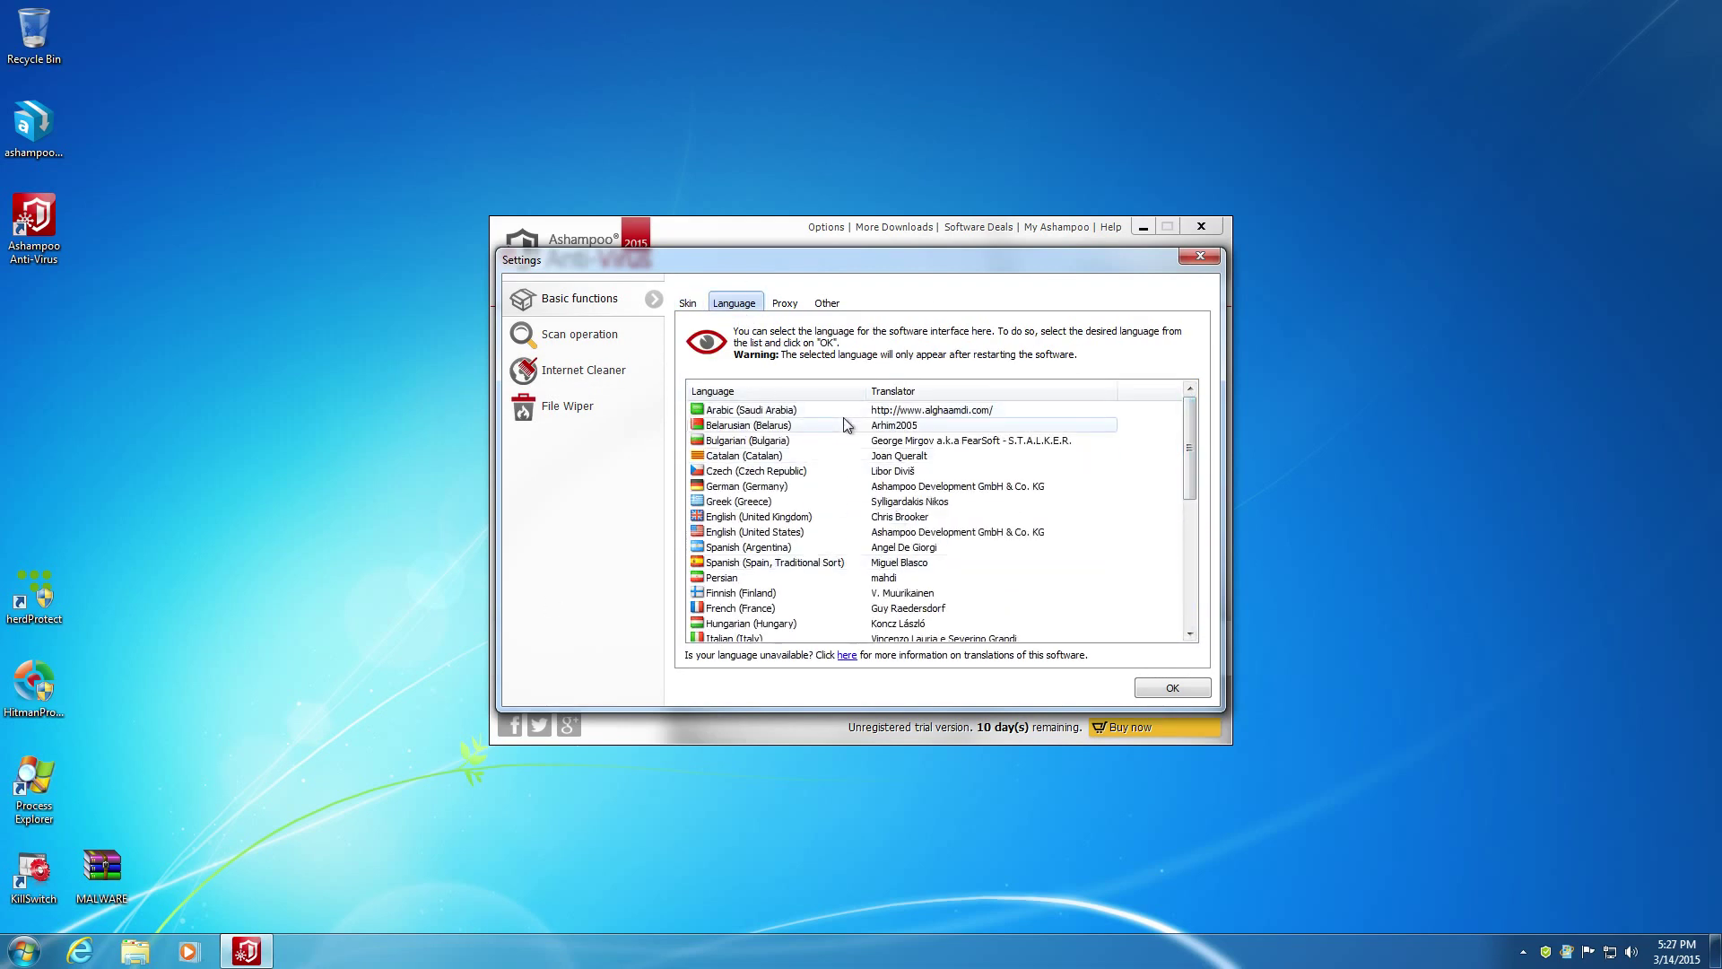
pyautogui.click(782, 309)
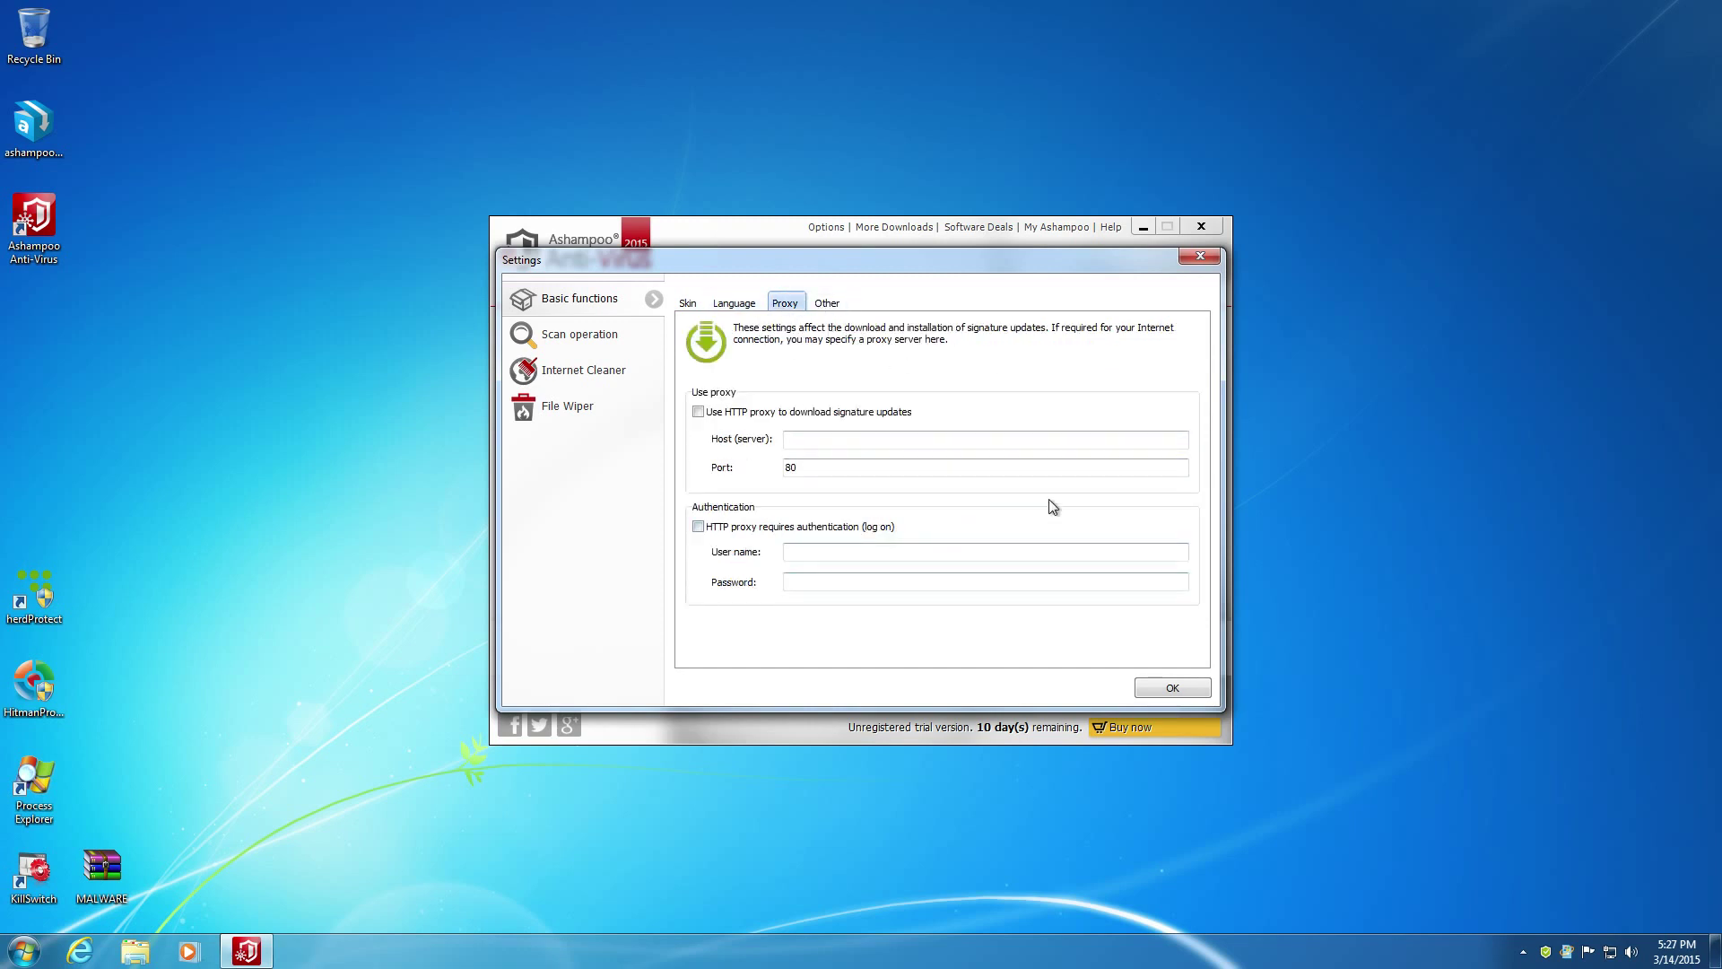
pyautogui.click(827, 303)
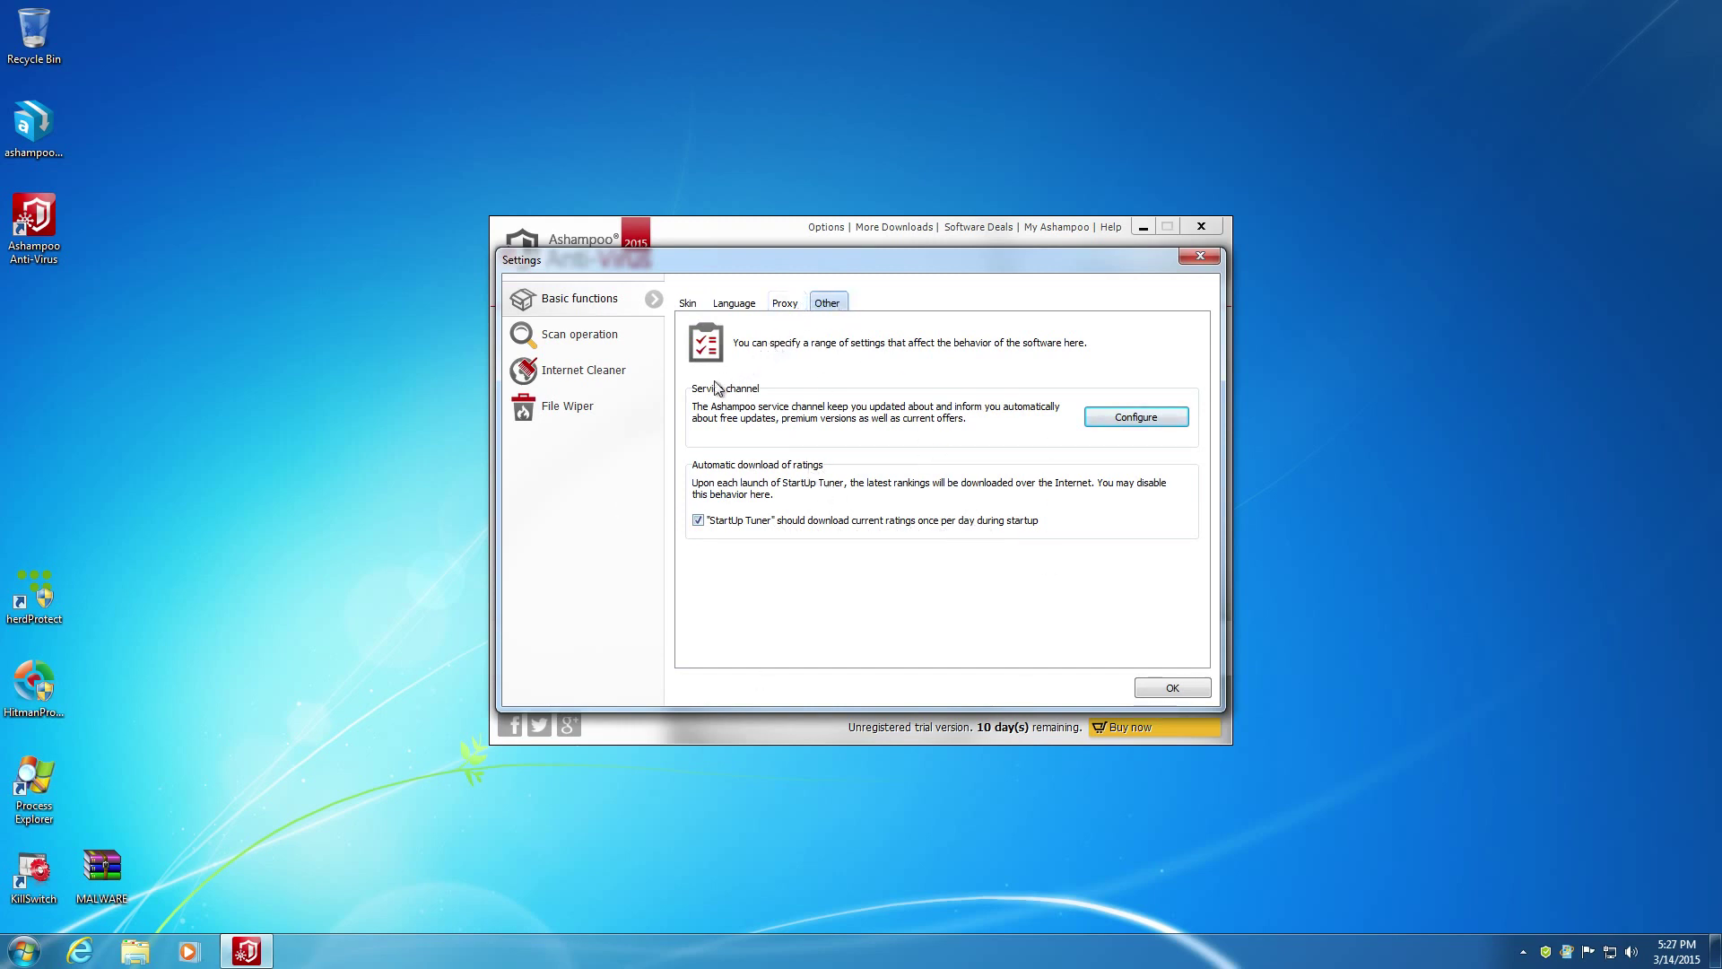
# Review the service channel notification options and the skin choices, and close the settings and the antivirus window
pyautogui.click(1135, 418)
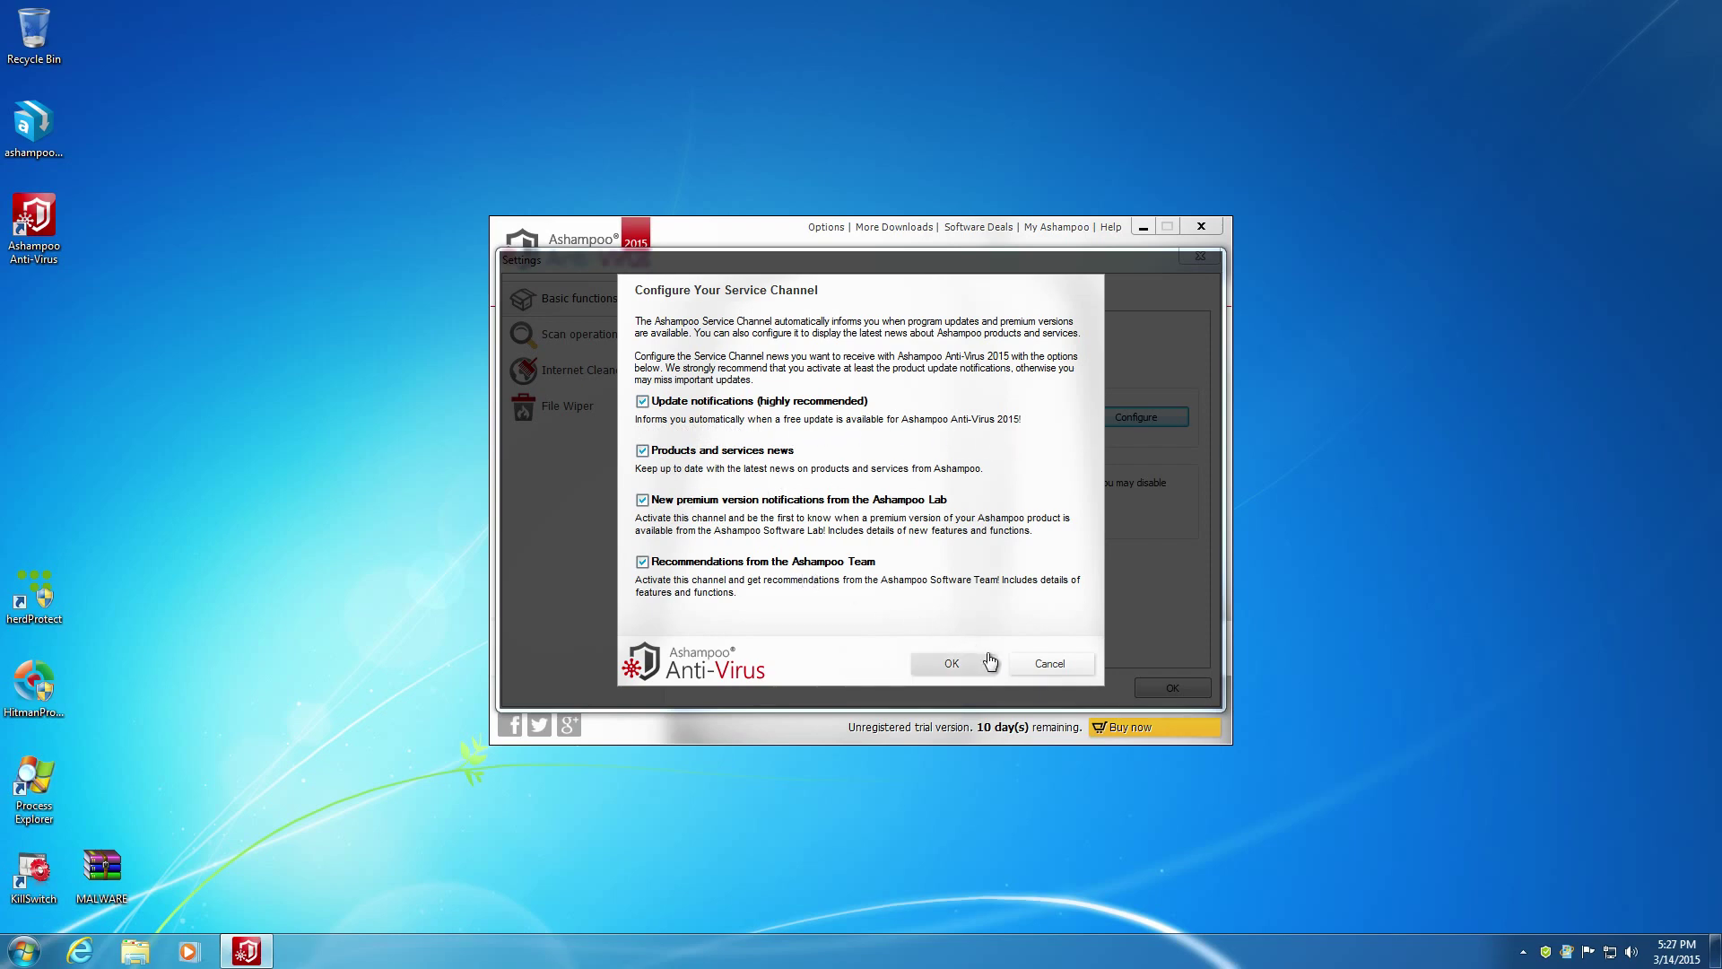
pyautogui.click(1034, 665)
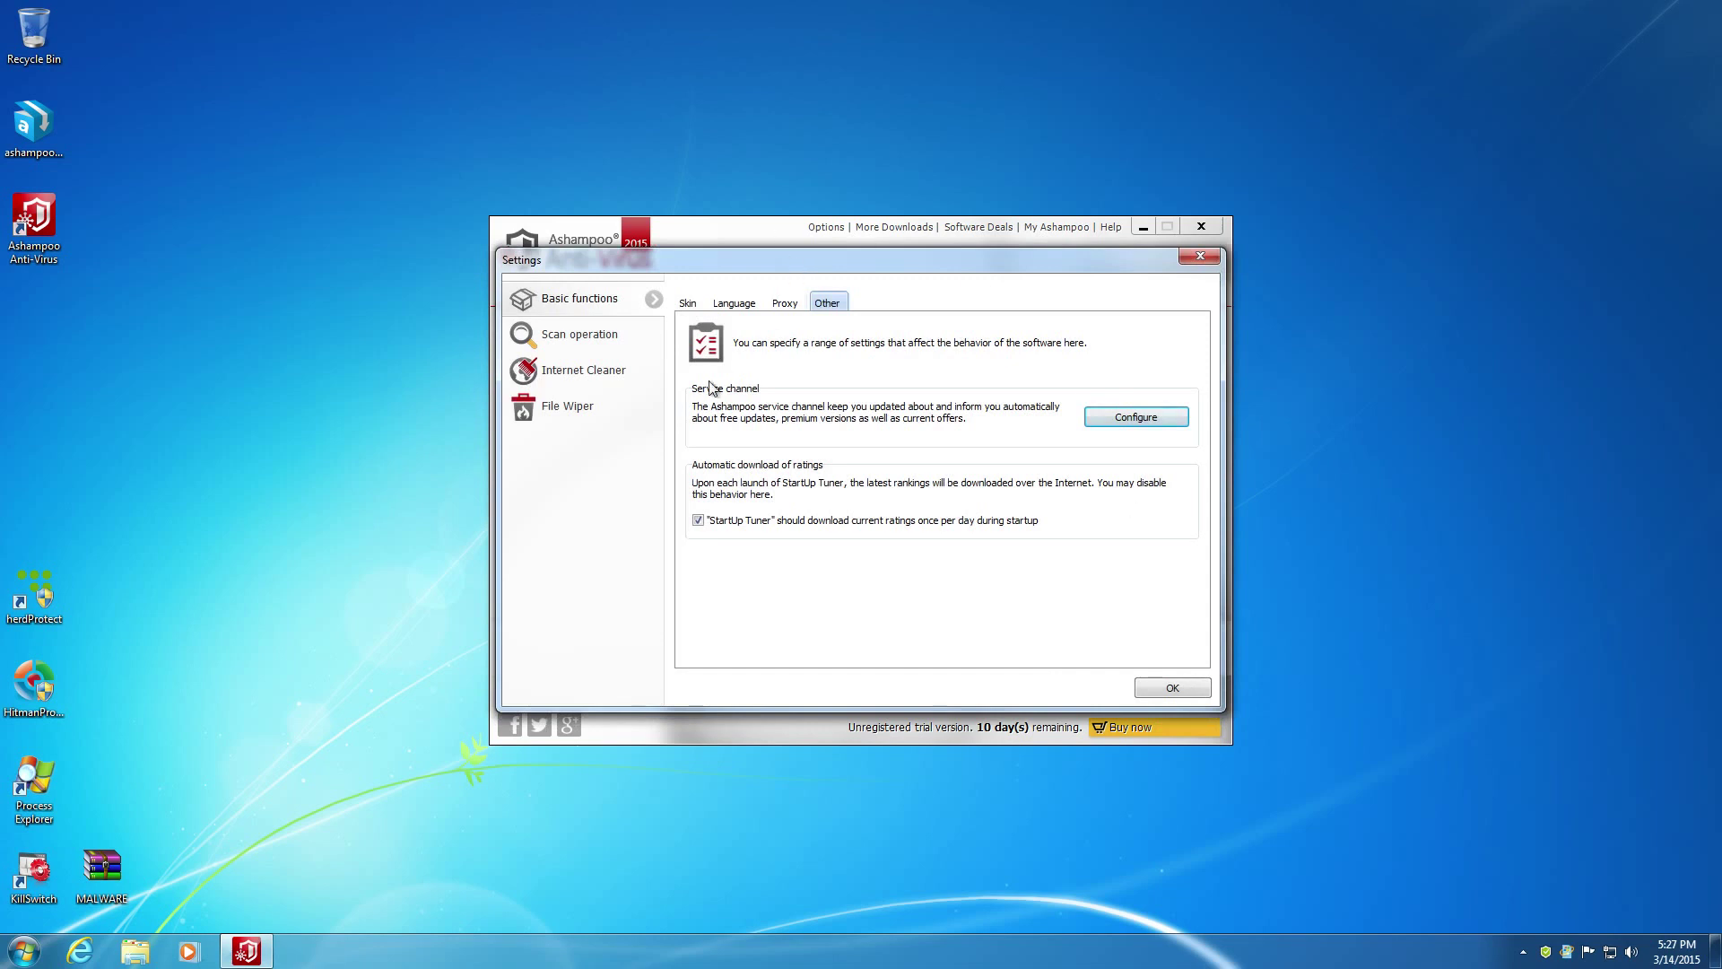
pyautogui.click(687, 303)
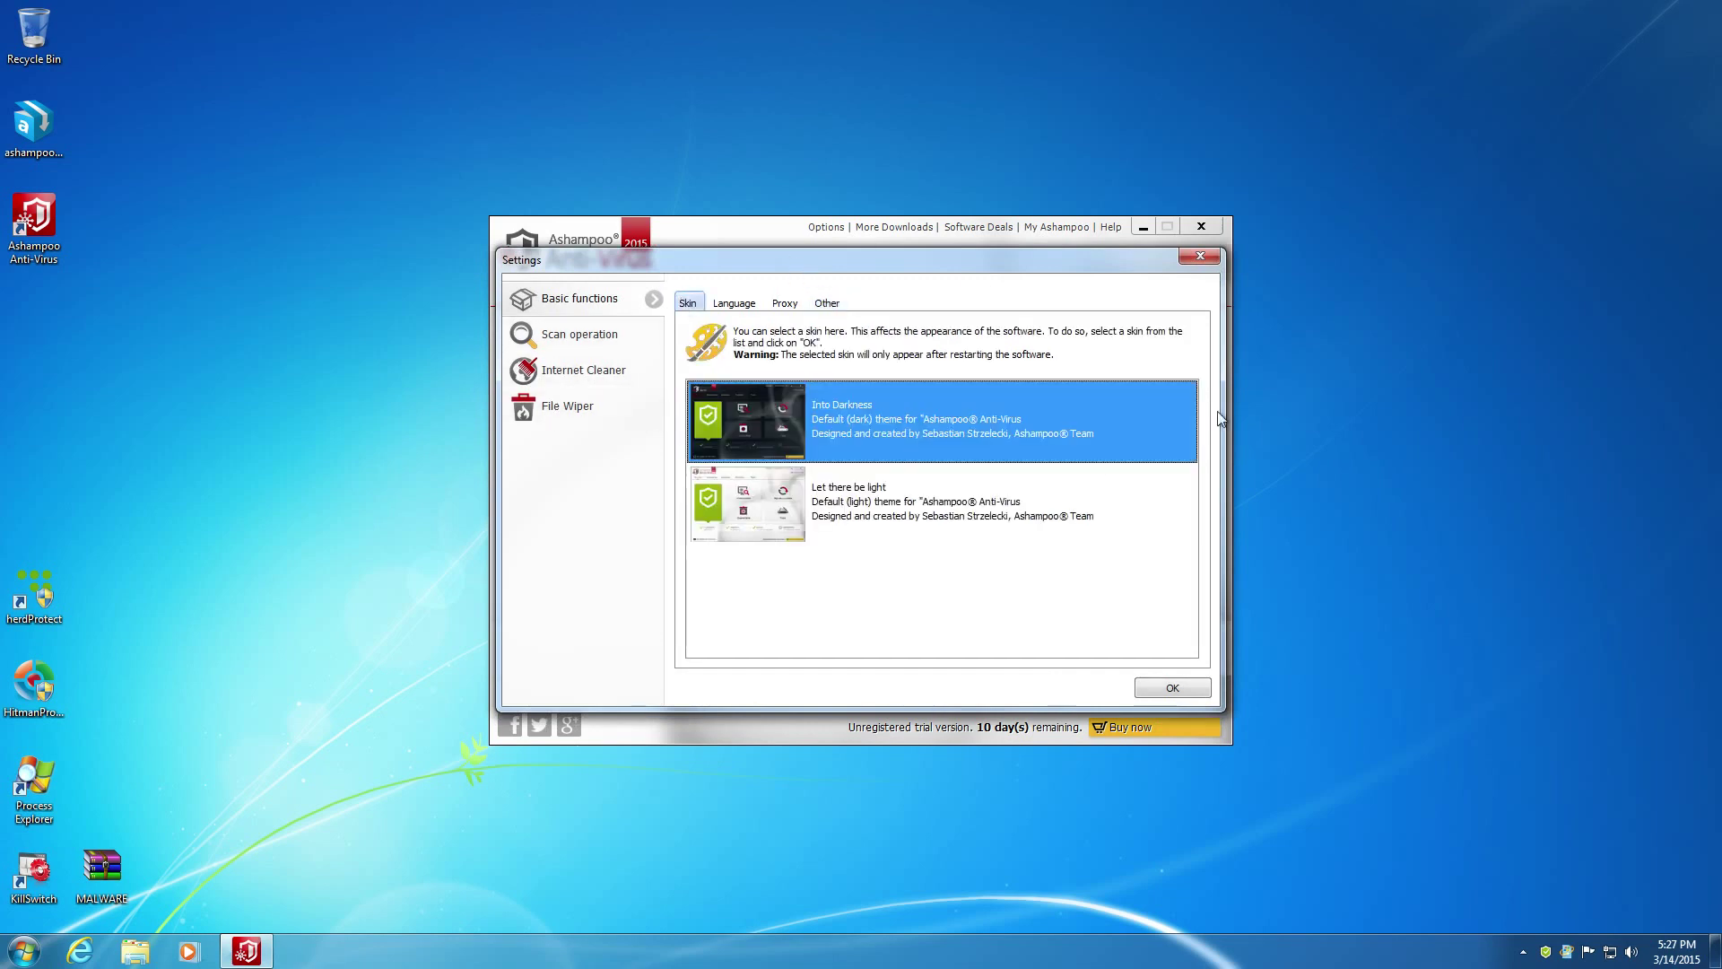
pyautogui.click(1182, 265)
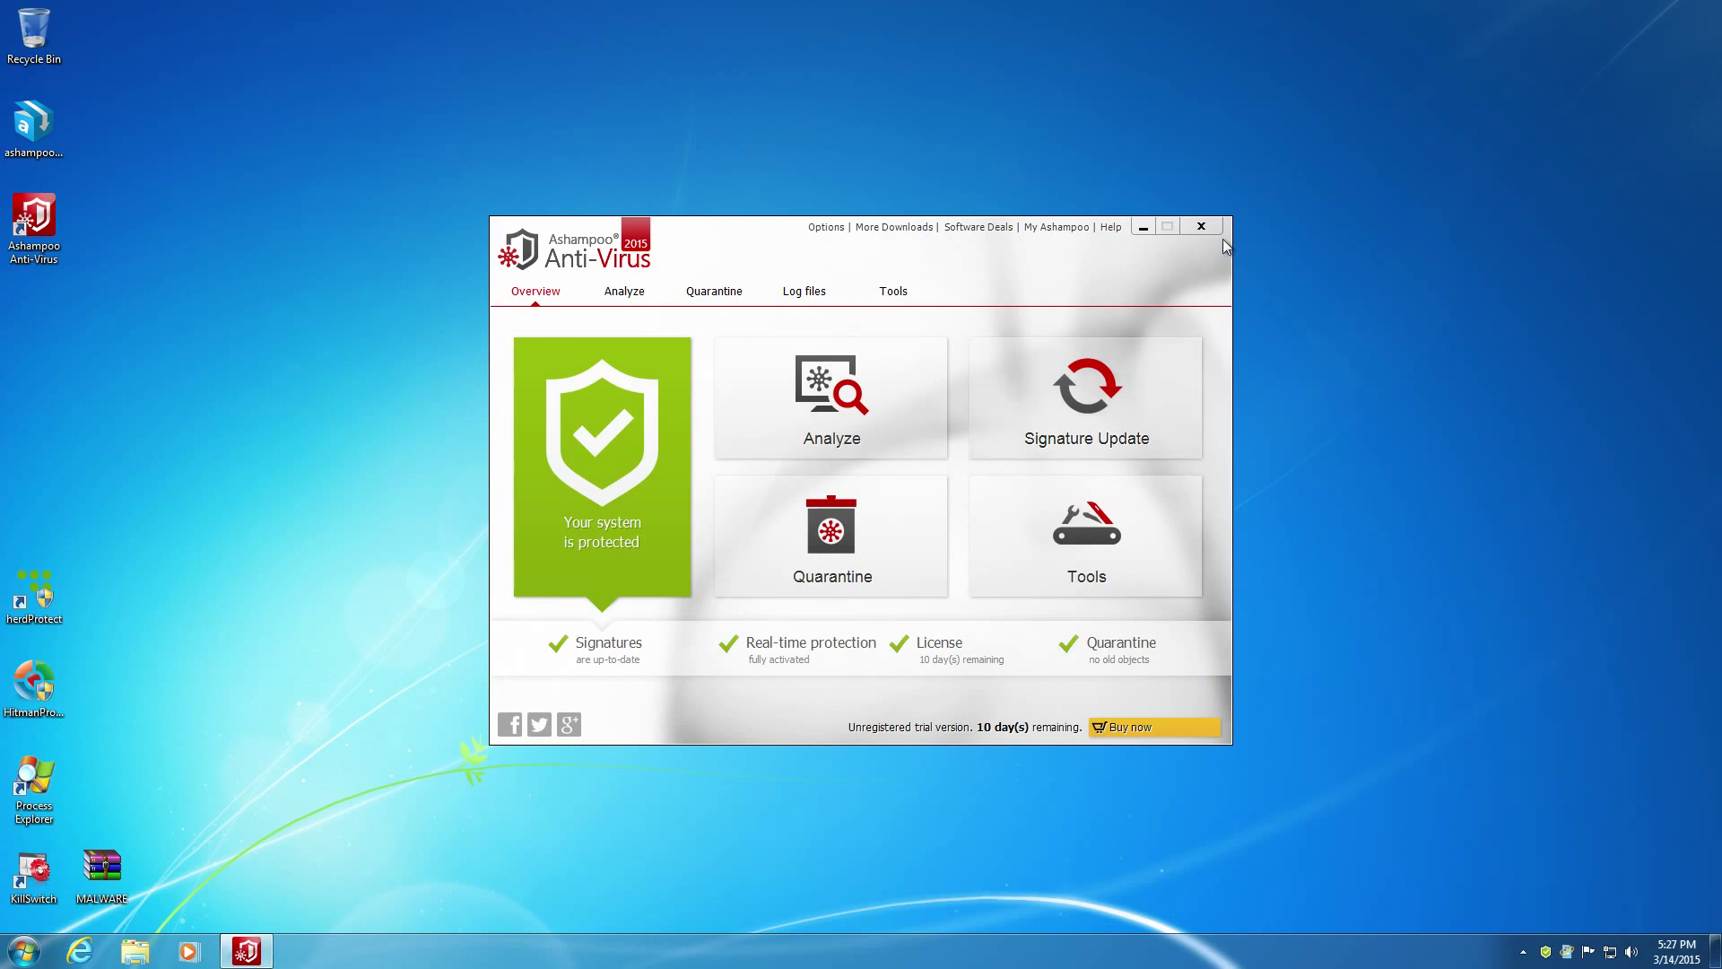
pyautogui.click(1202, 227)
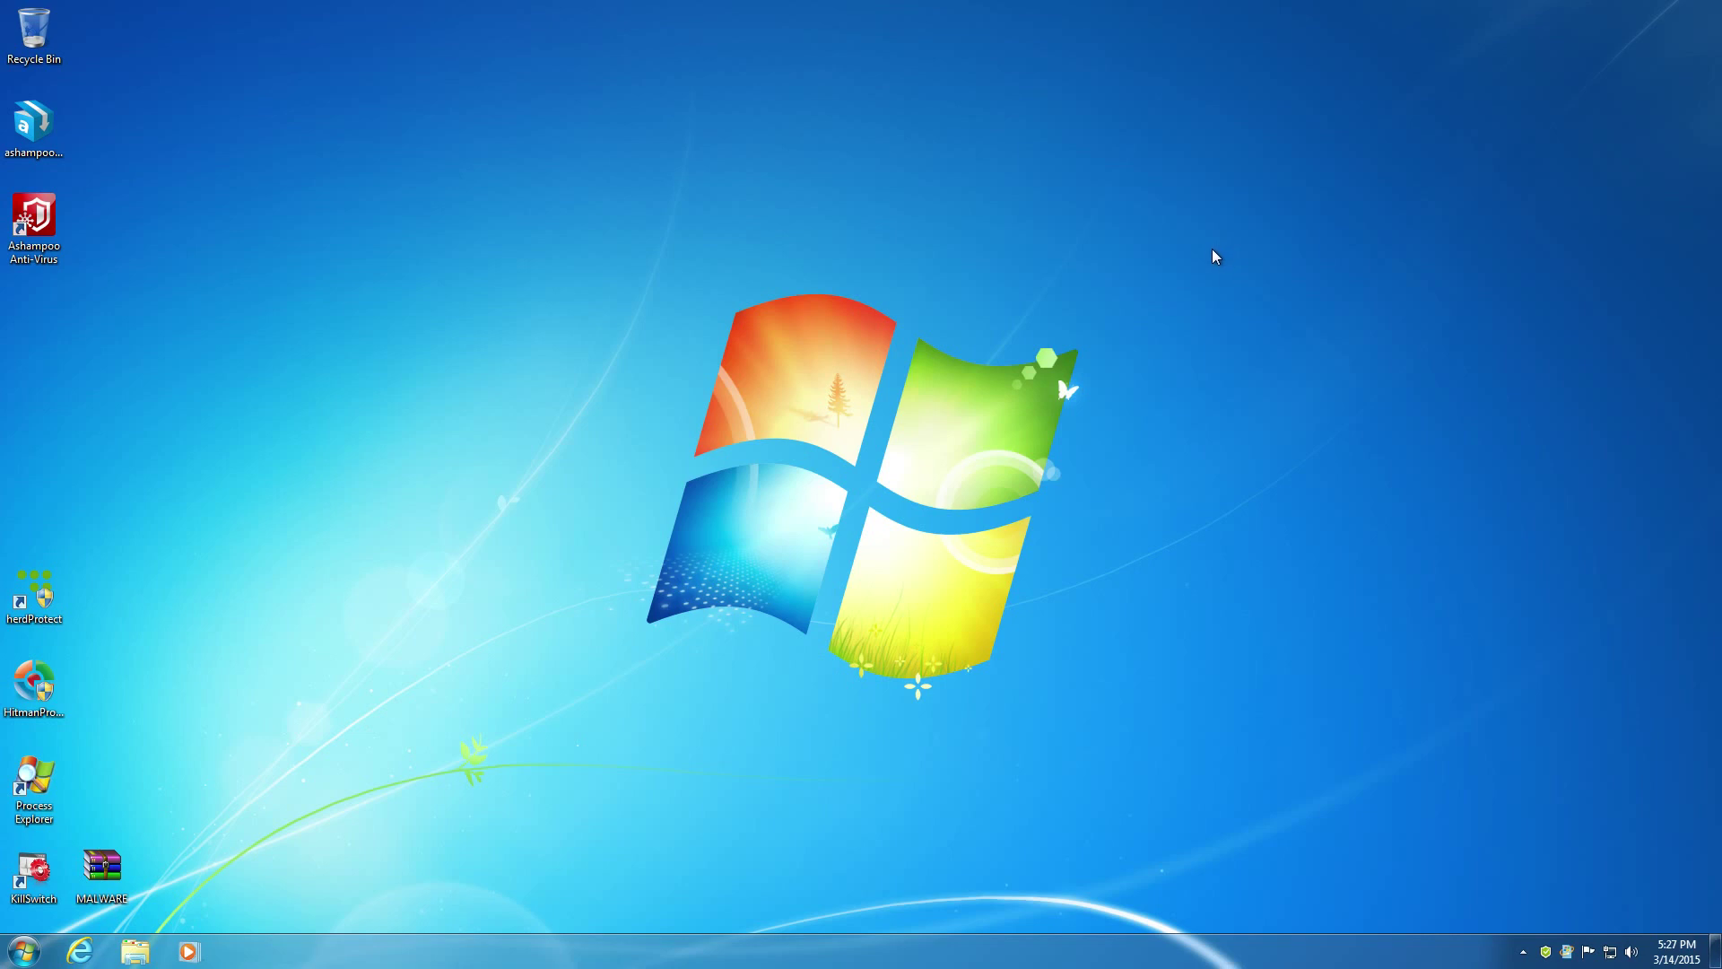
# Switch to Internet Explorer and open the favorites Malware - Clean MX and Malc0de in separate tabs, returning to the Clean MX list
pyautogui.click(81, 949)
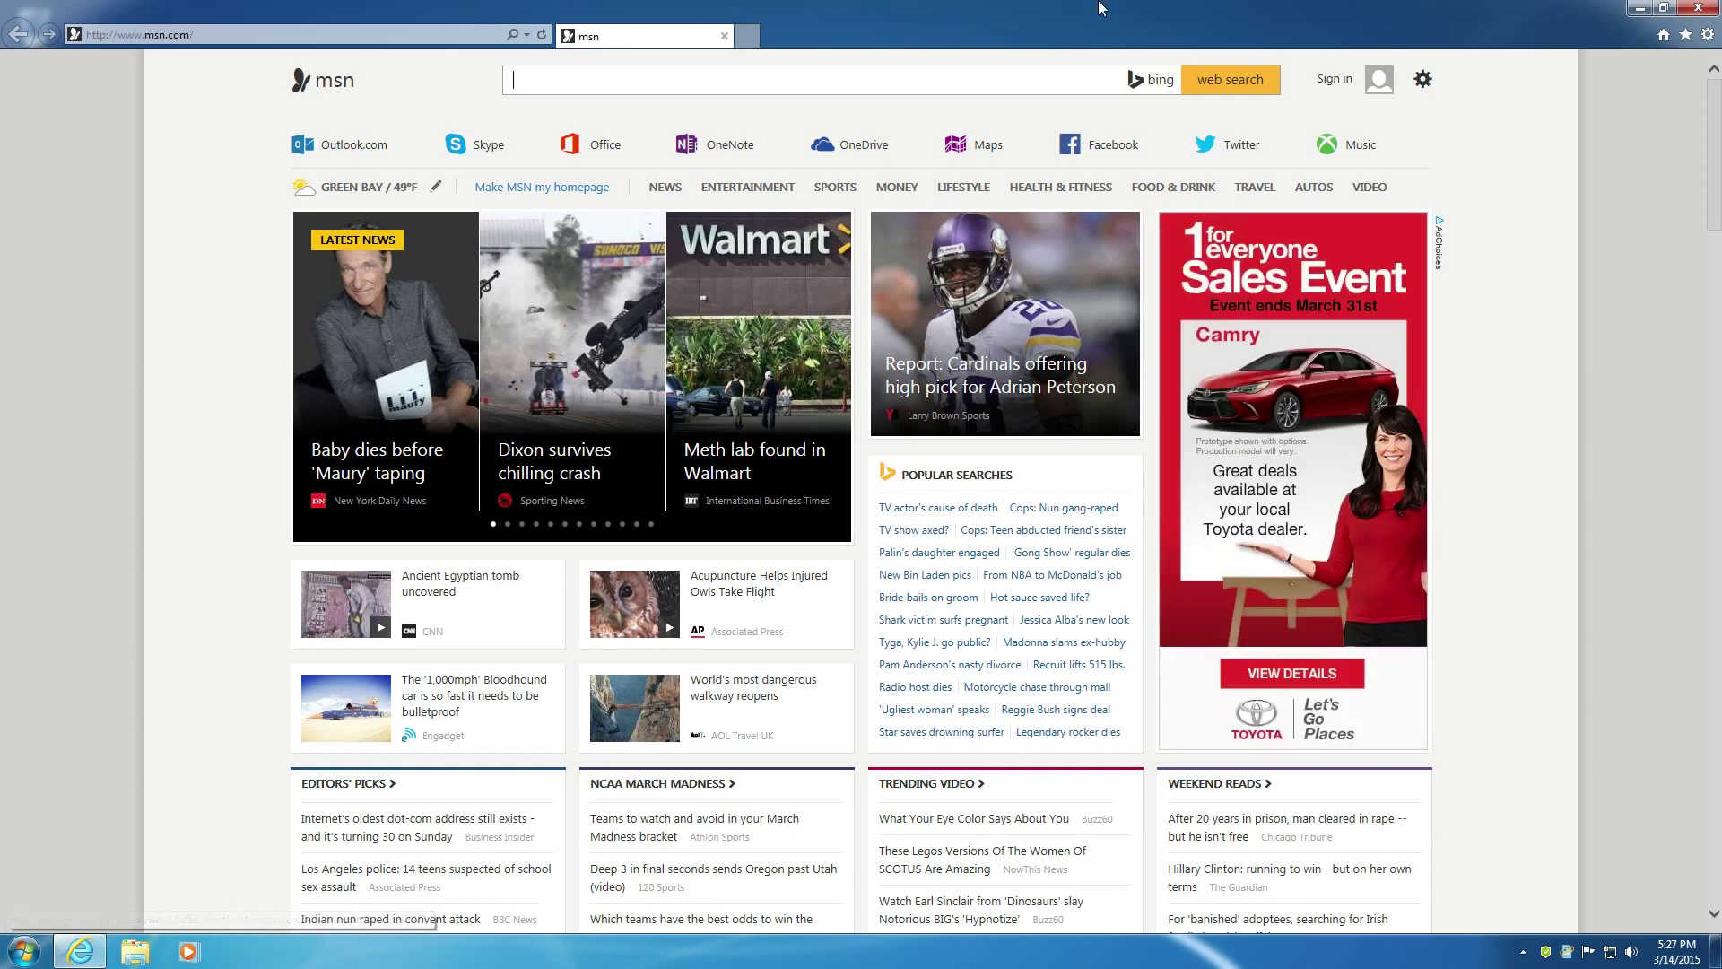
pyautogui.click(1690, 38)
pyautogui.click(1575, 261)
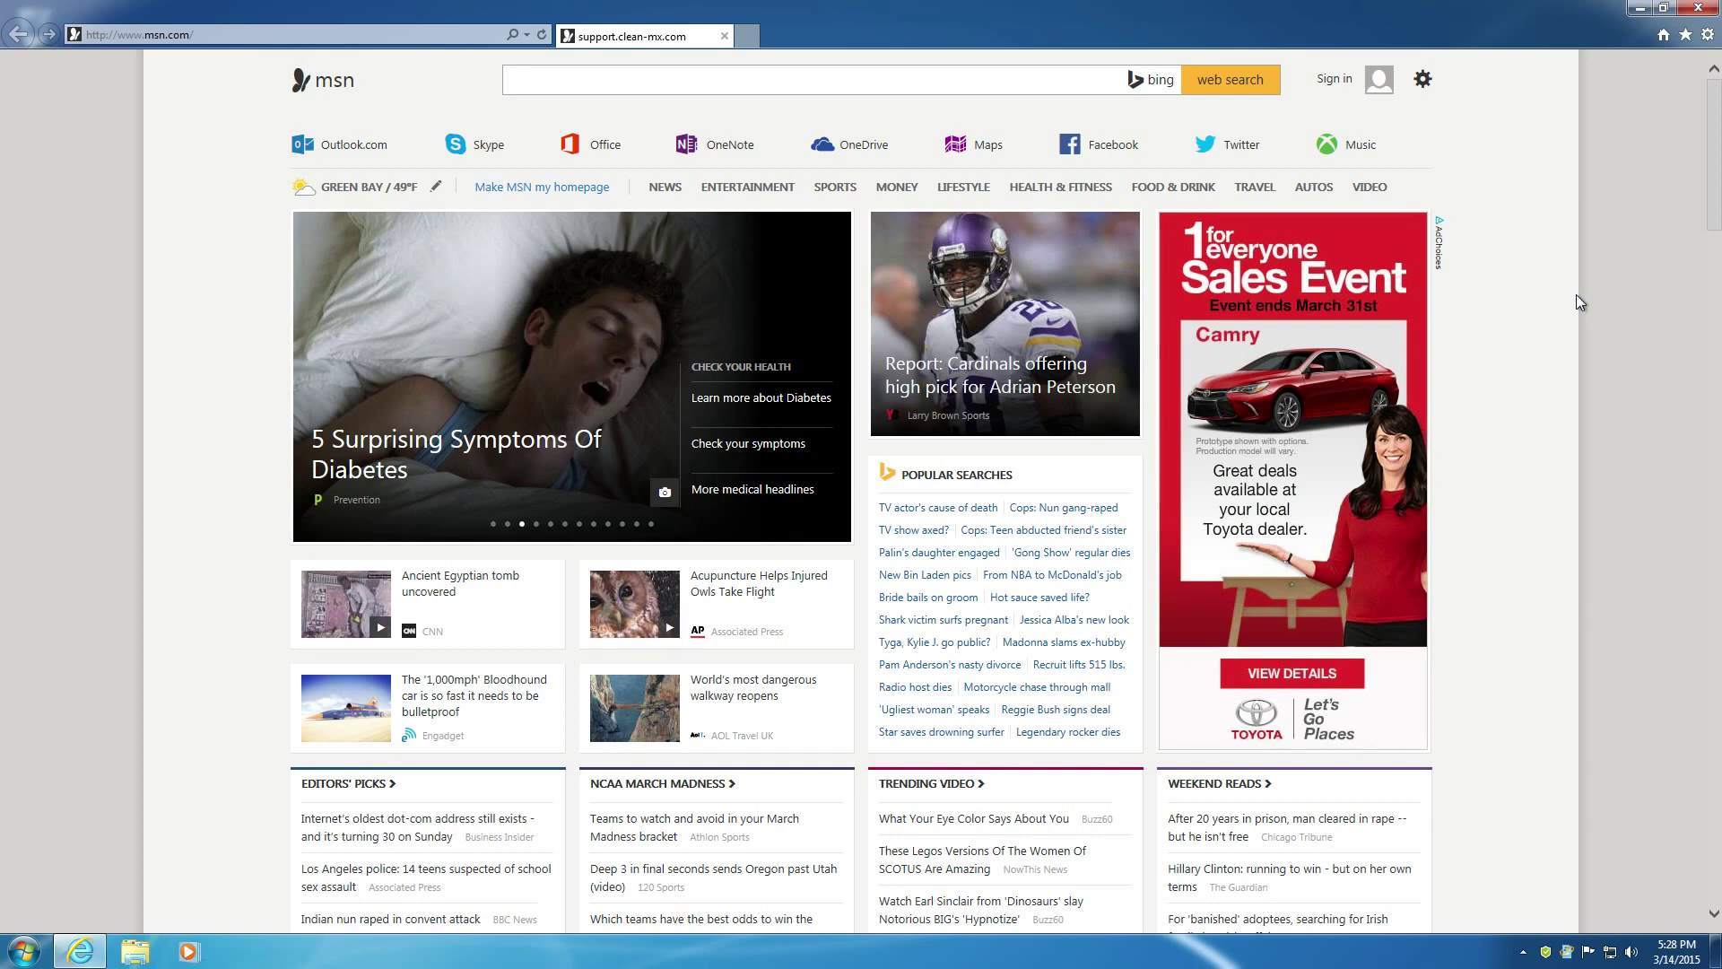
pyautogui.click(754, 34)
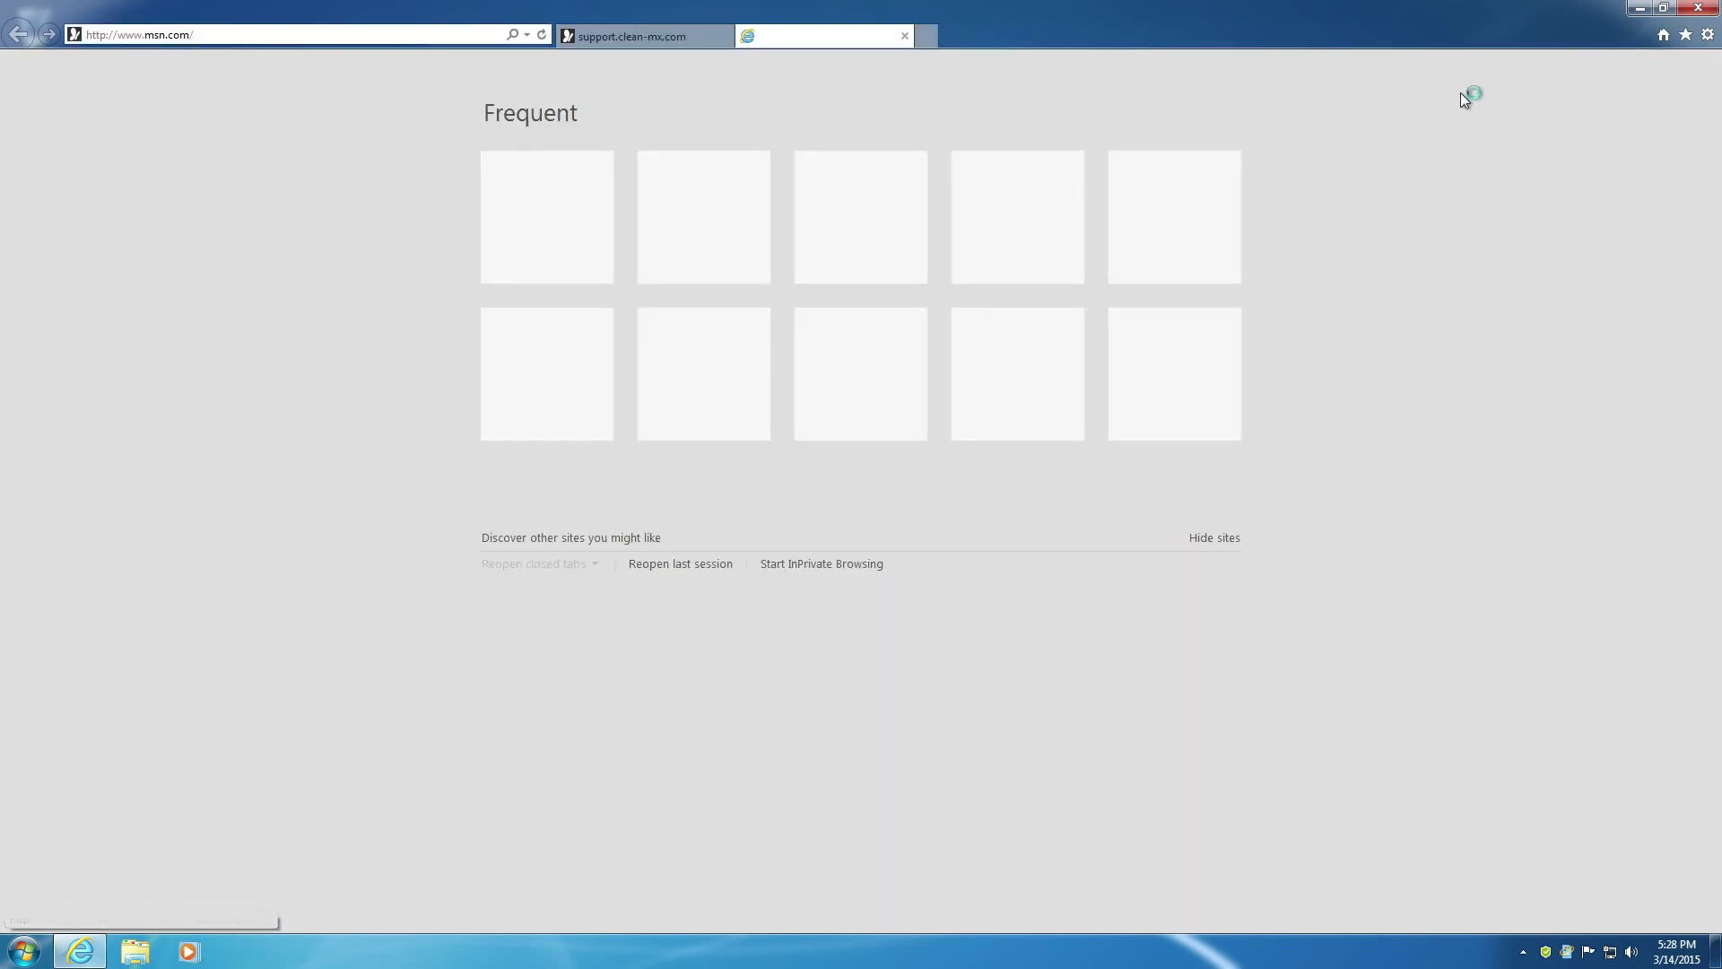
pyautogui.click(1687, 36)
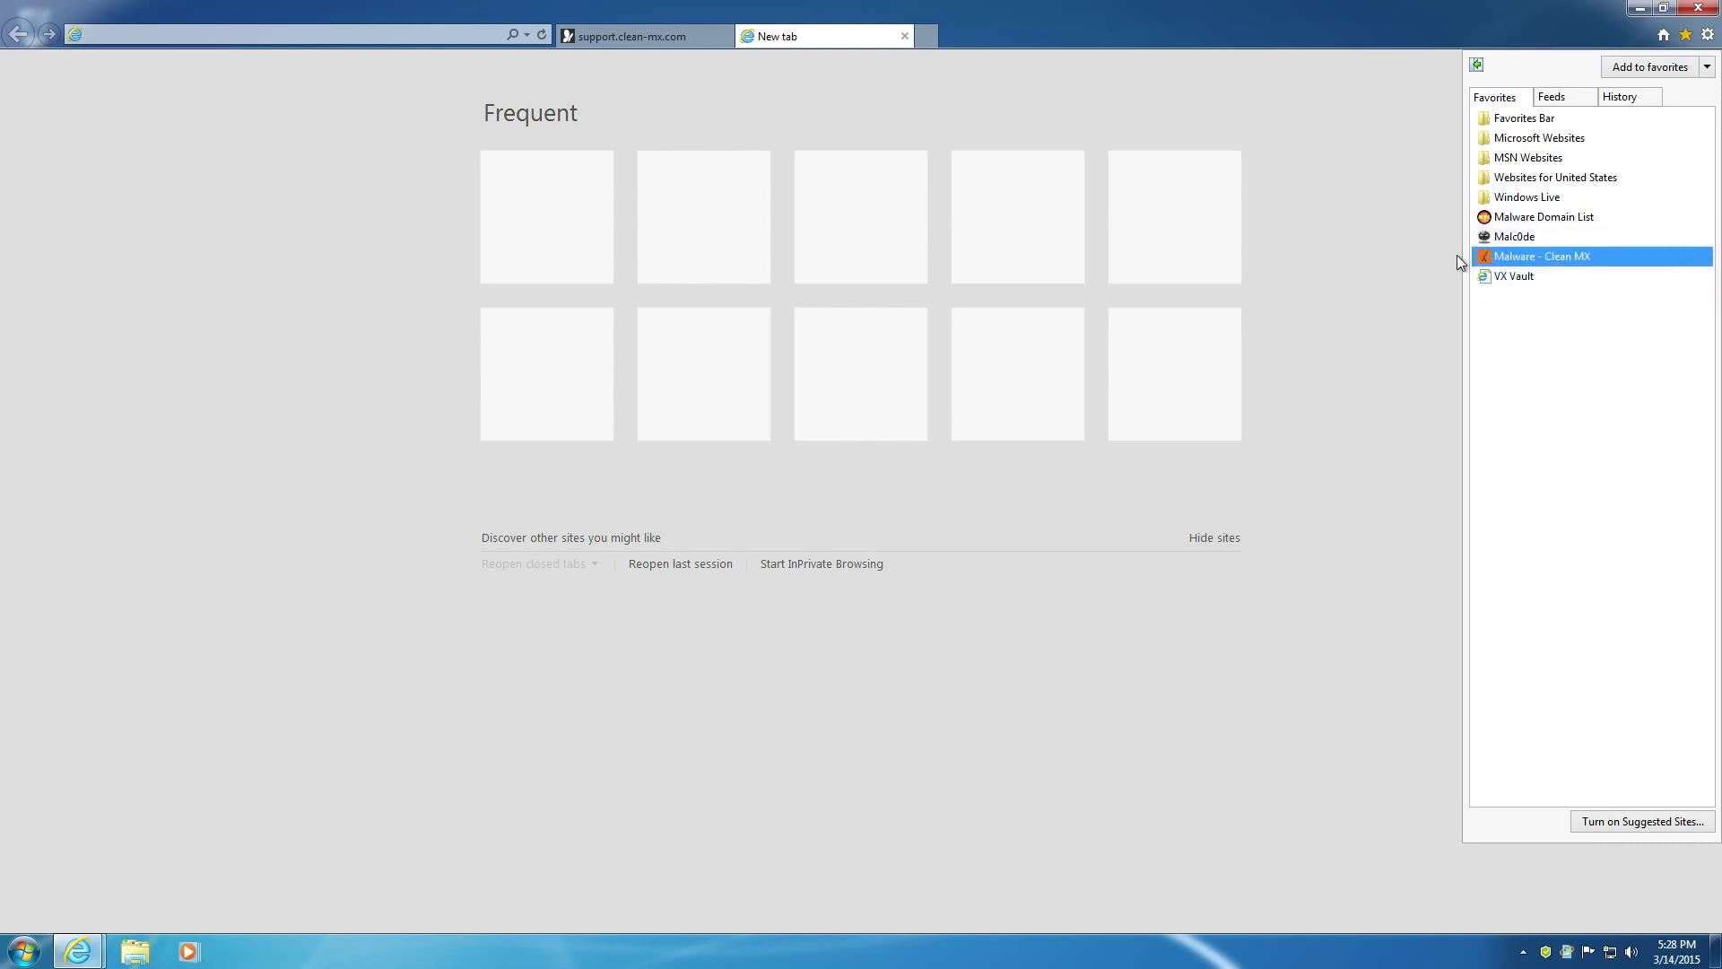
pyautogui.click(1524, 237)
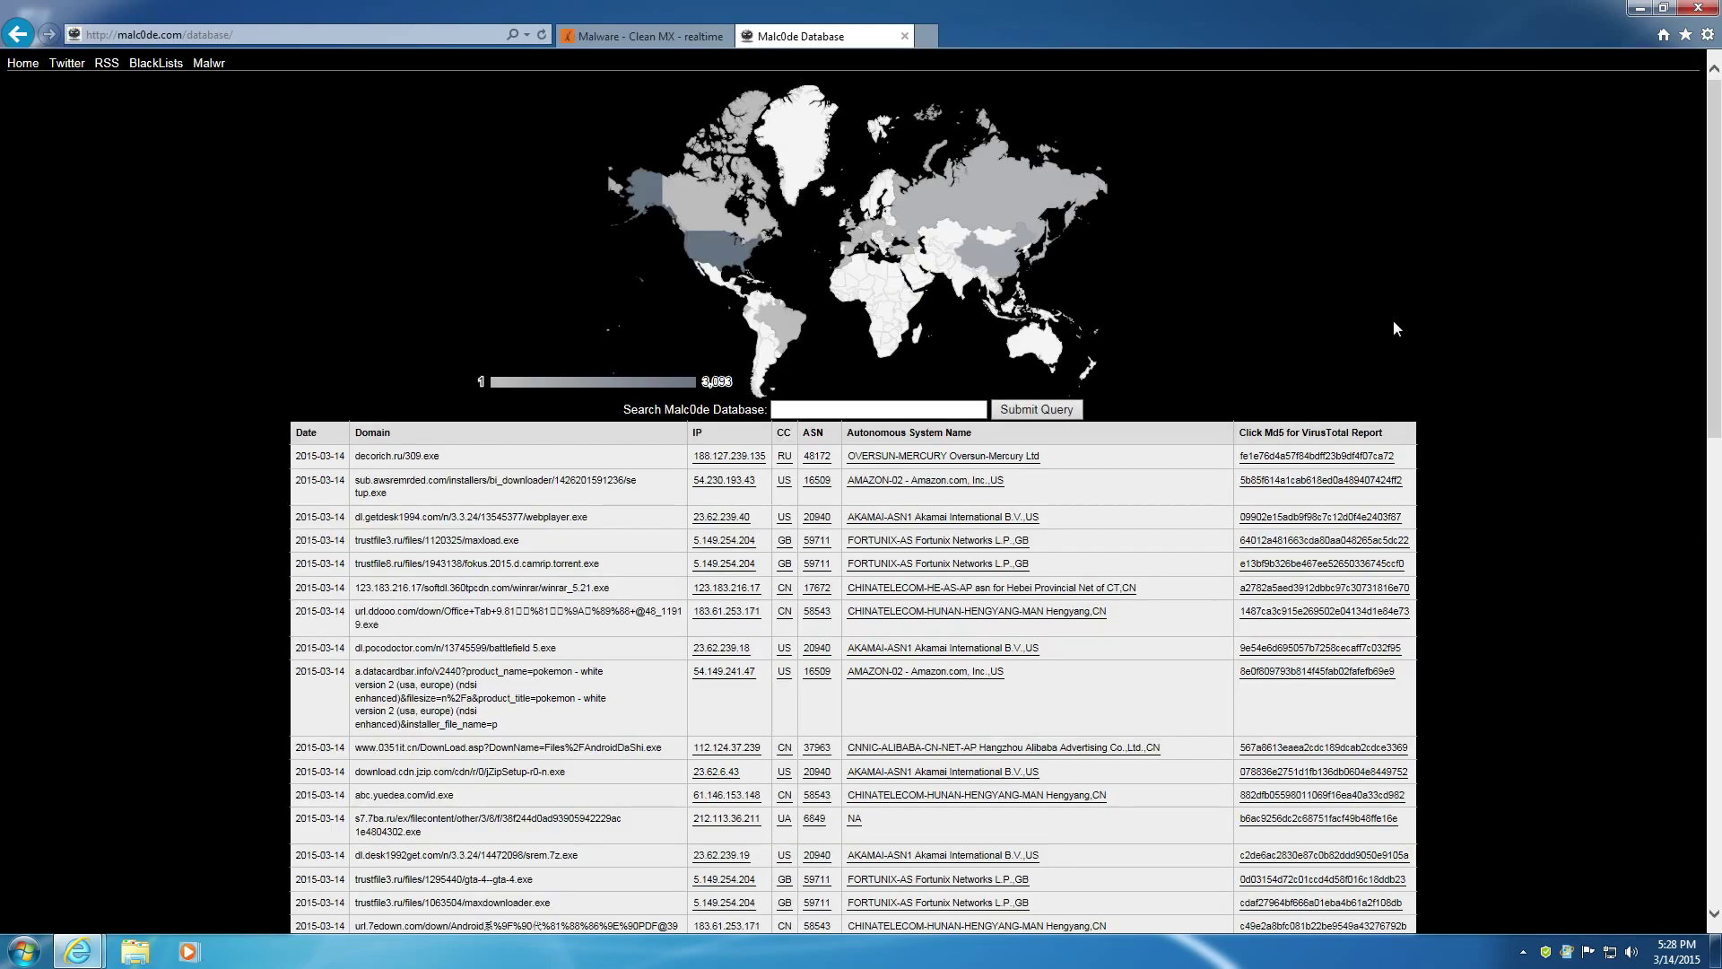
pyautogui.click(628, 29)
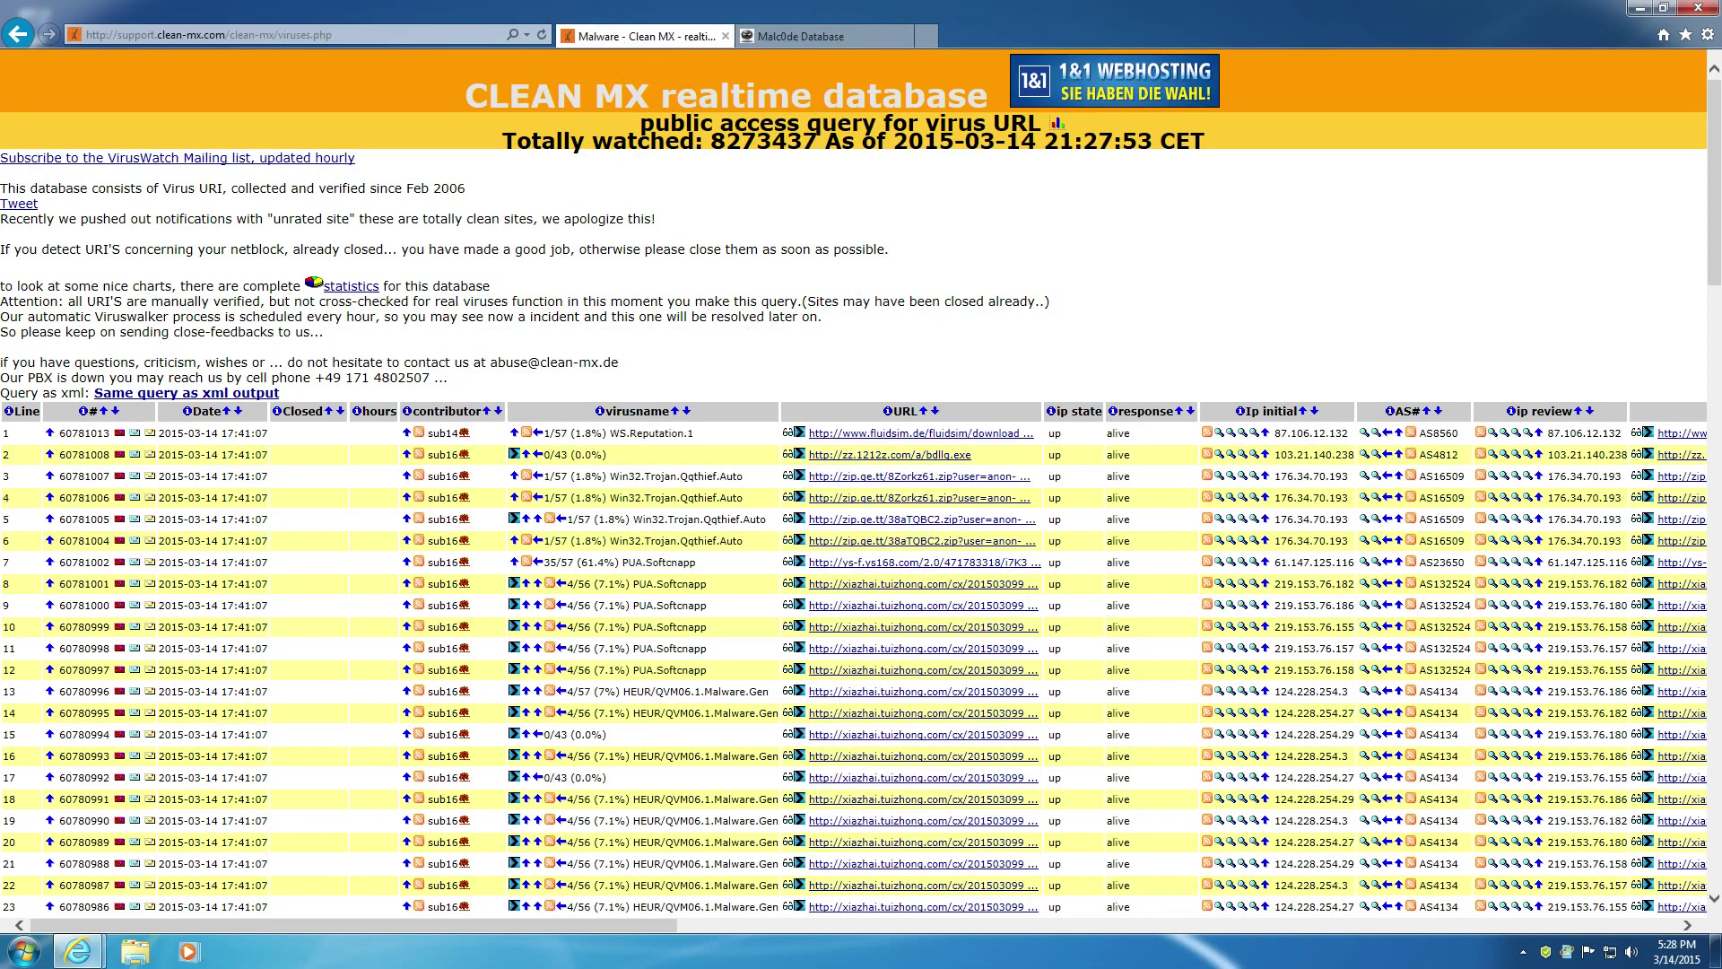
# Launch Process Explorer with administrator approval and shrink the browser window so both programs fit side by side
pyautogui.moveTo(1157, 23); pyautogui.dragTo(757, 25)
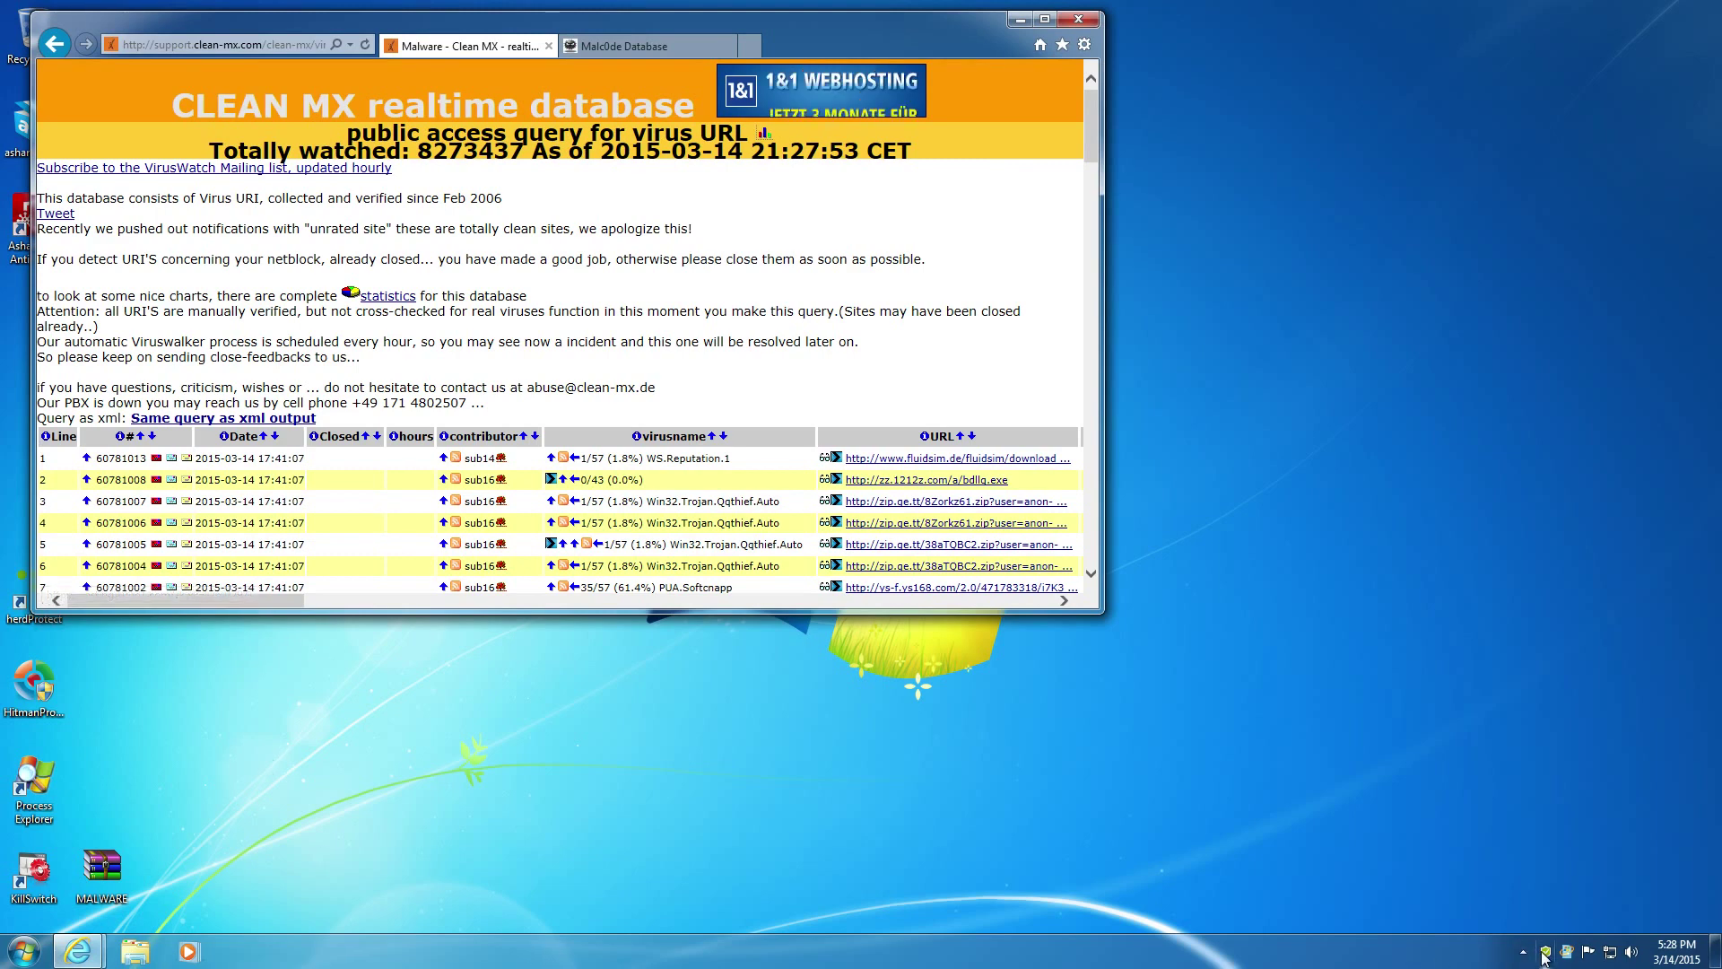
pyautogui.rightClick(1544, 957)
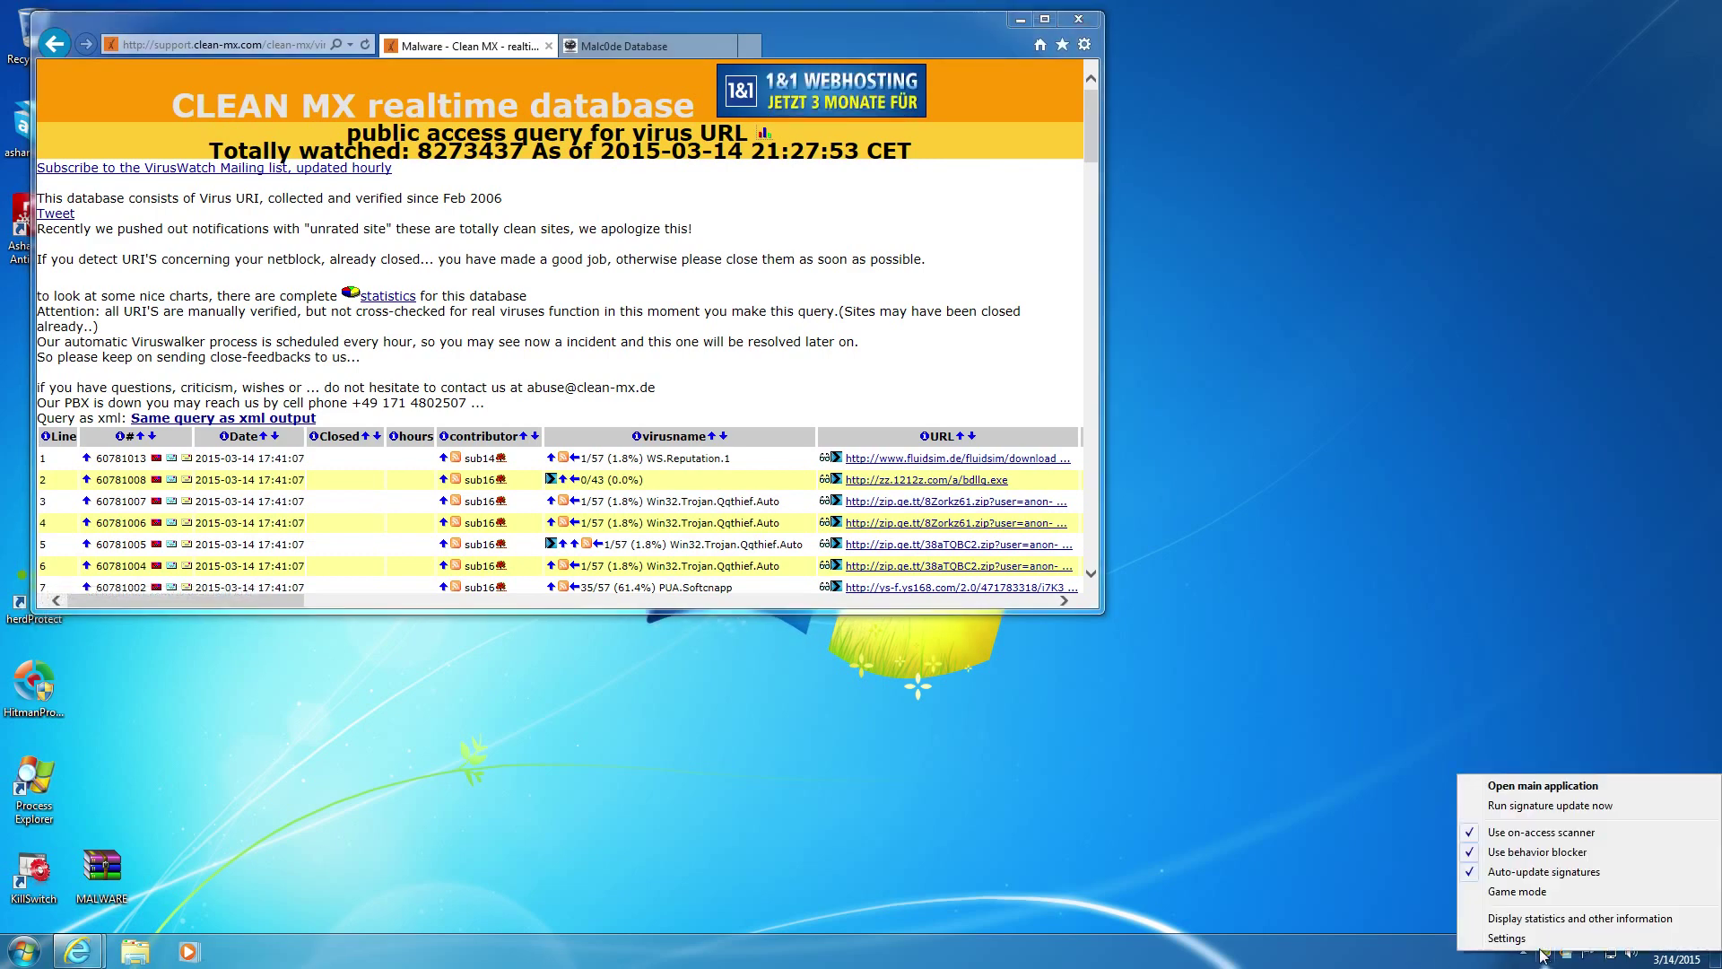
pyautogui.click(1392, 904)
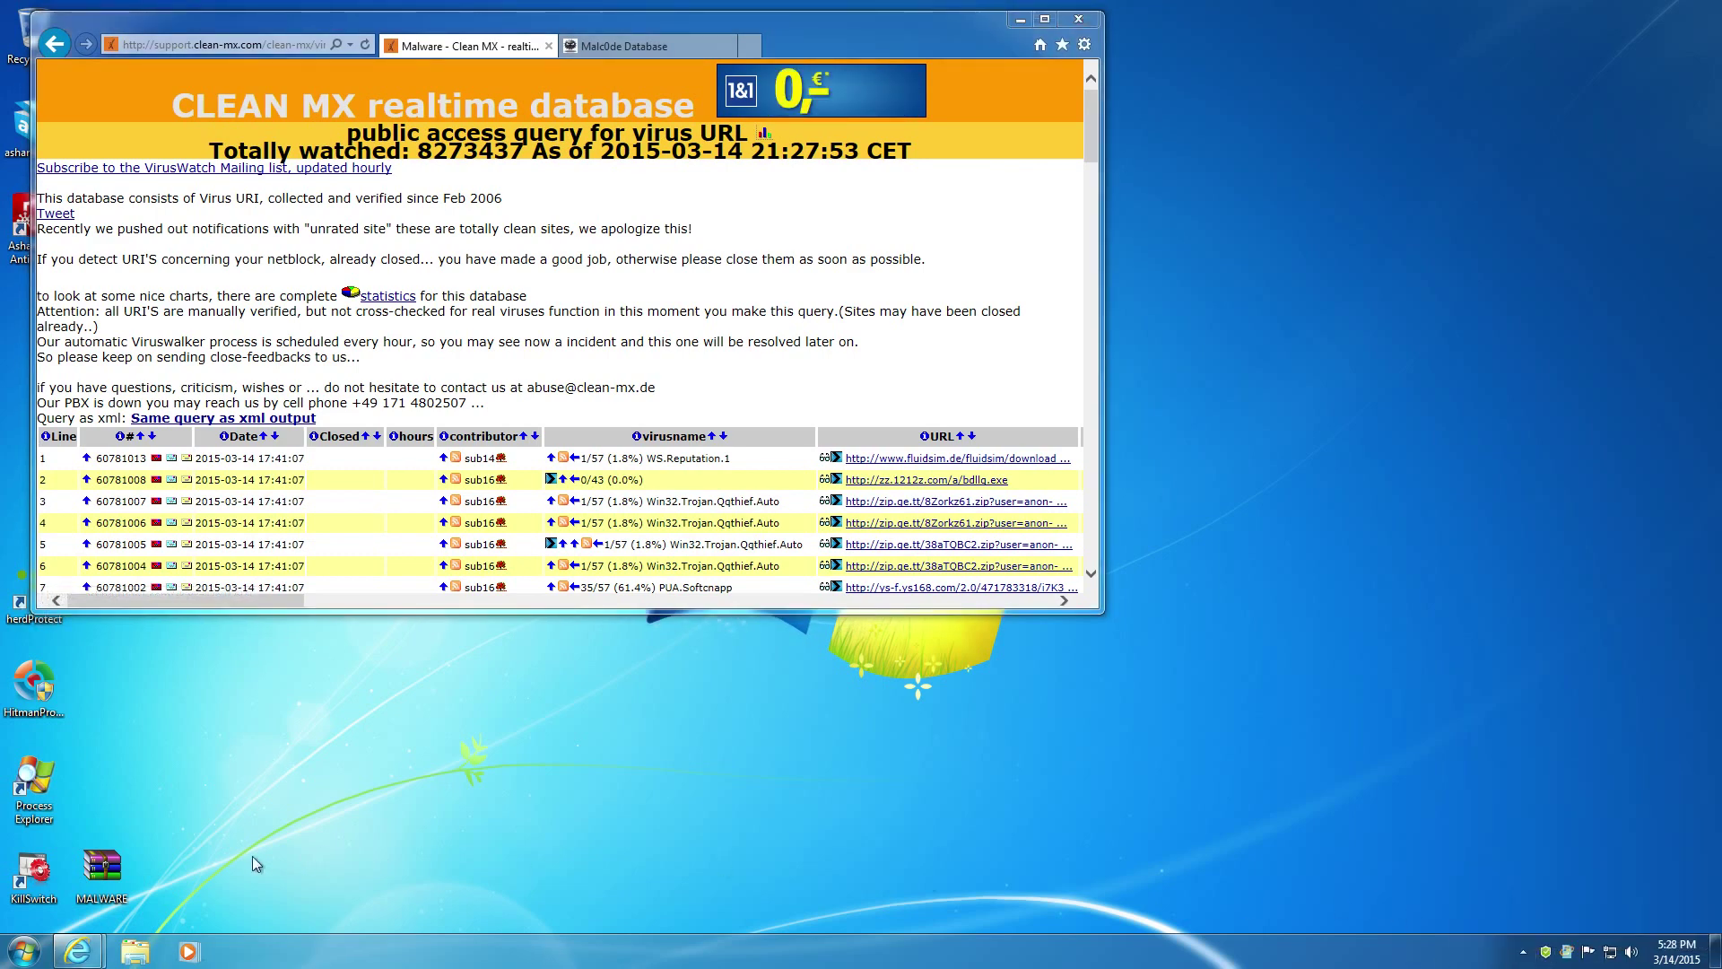
pyautogui.doubleClick(34, 803)
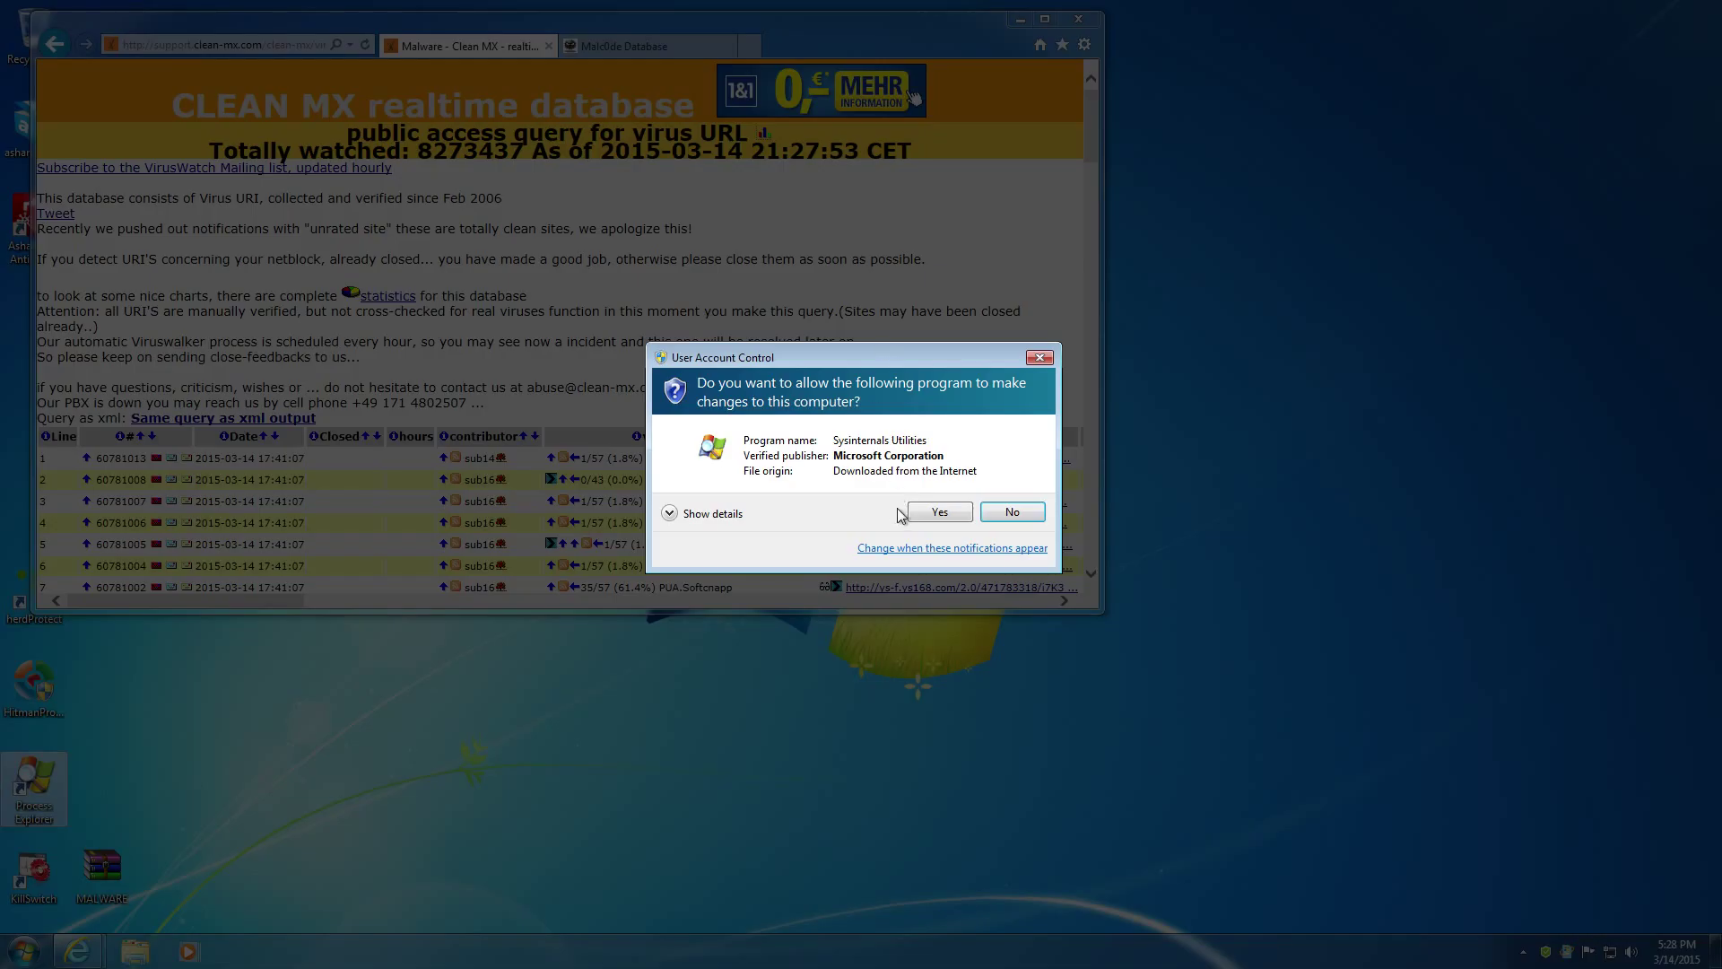
pyautogui.click(931, 516)
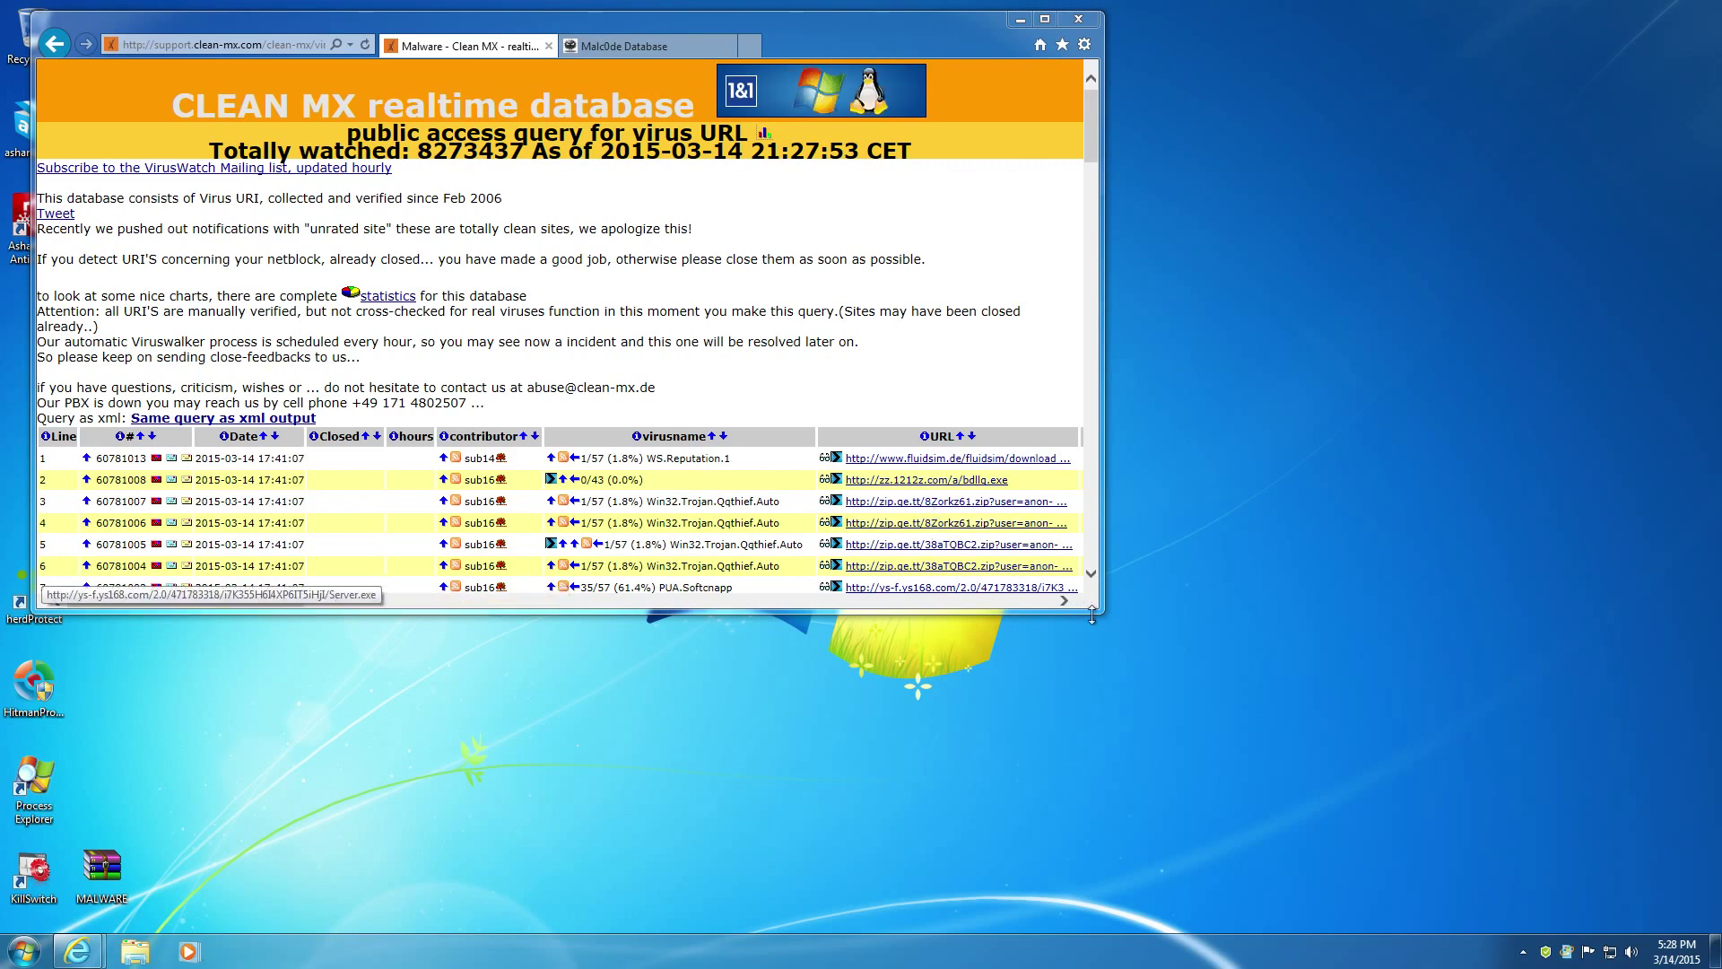
pyautogui.moveTo(1096, 610); pyautogui.dragTo(729, 870)
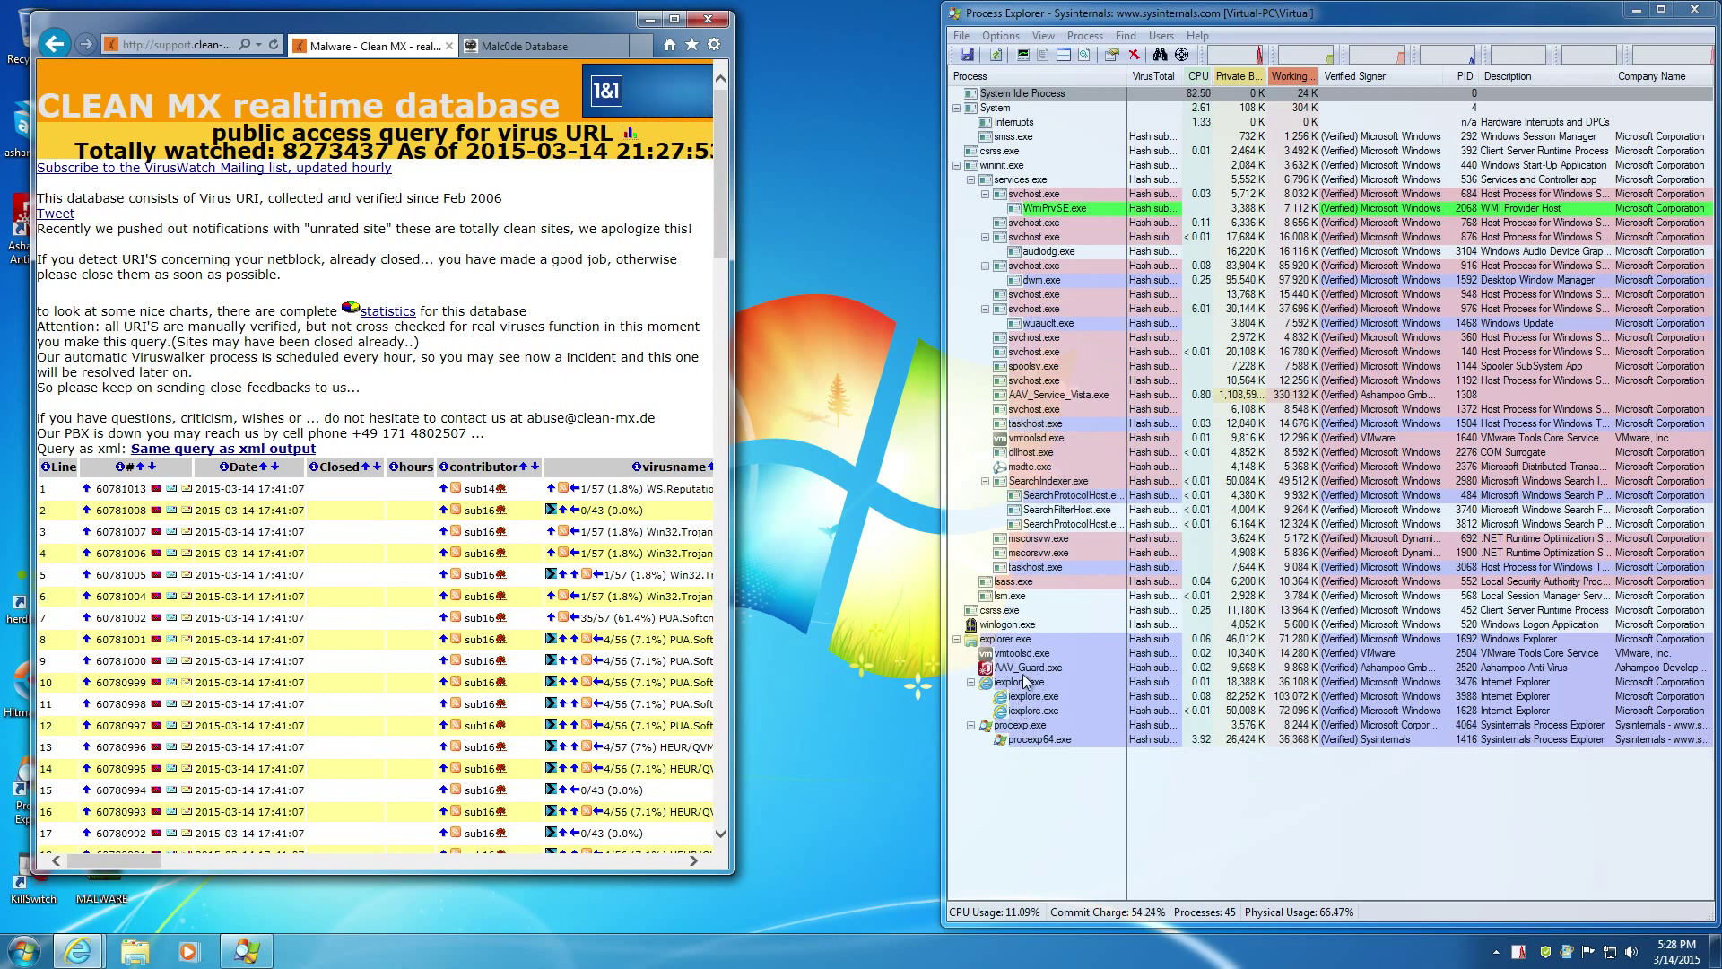
# Compare the CPU and memory use of the antivirus processes AAV_Guard.exe and AAV_Service_Vista.exe in Process Explorer
pyautogui.click(1024, 670)
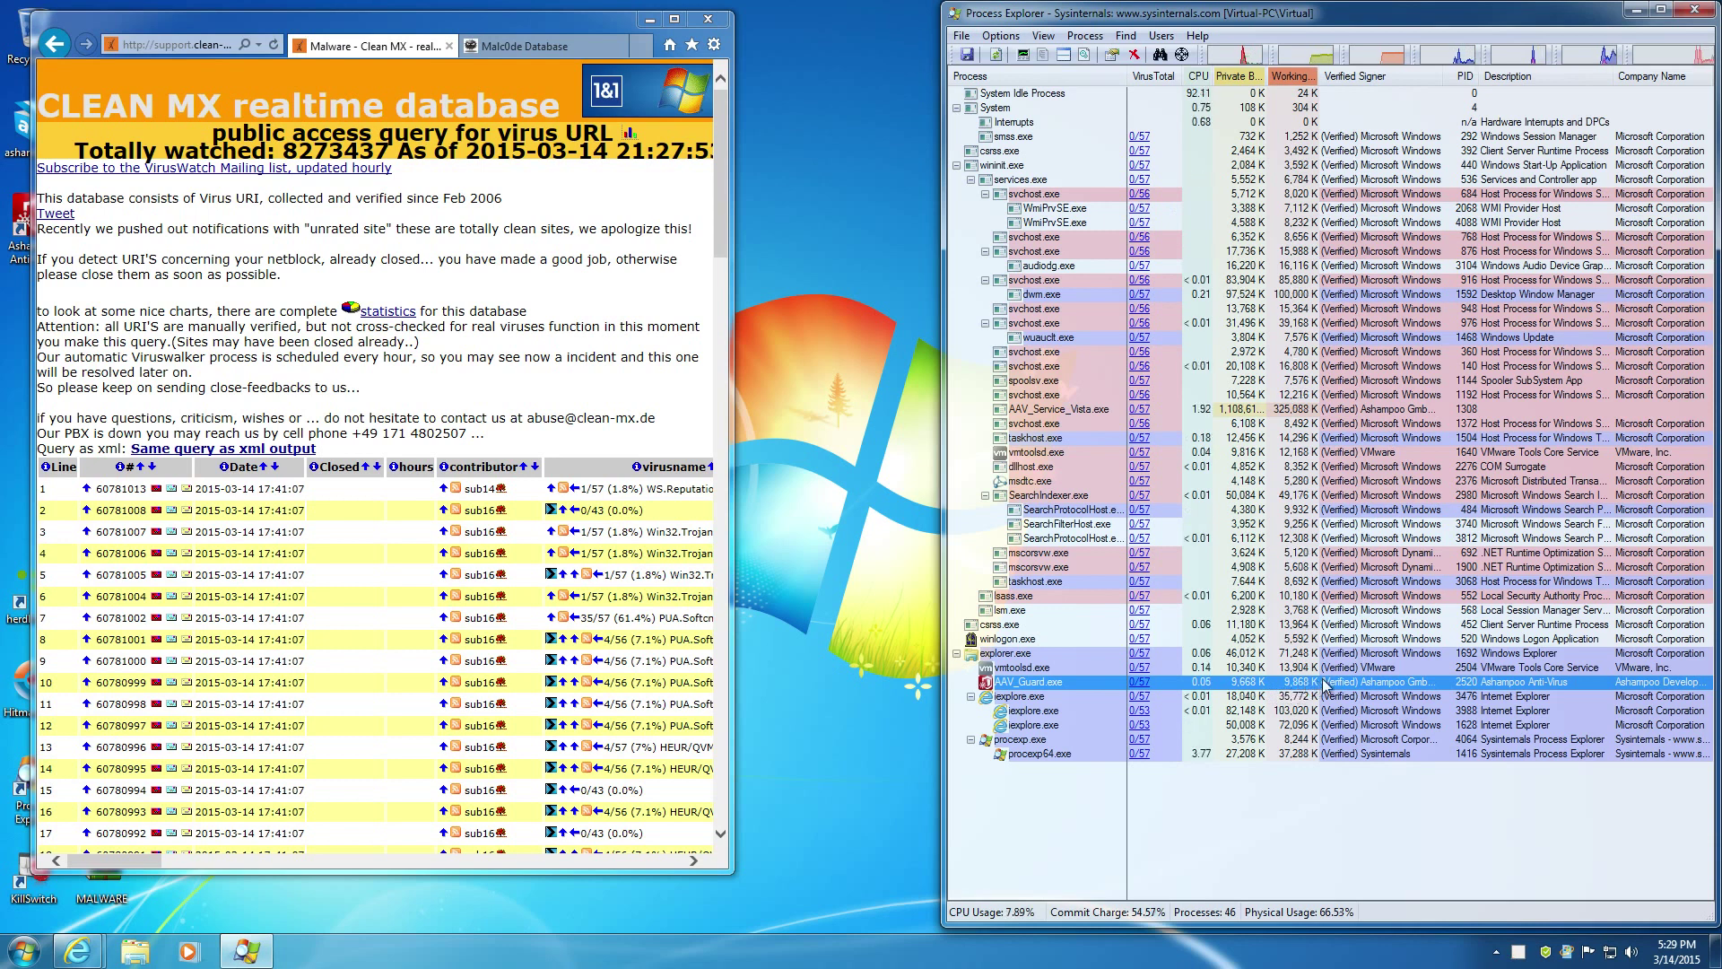
pyautogui.click(1375, 412)
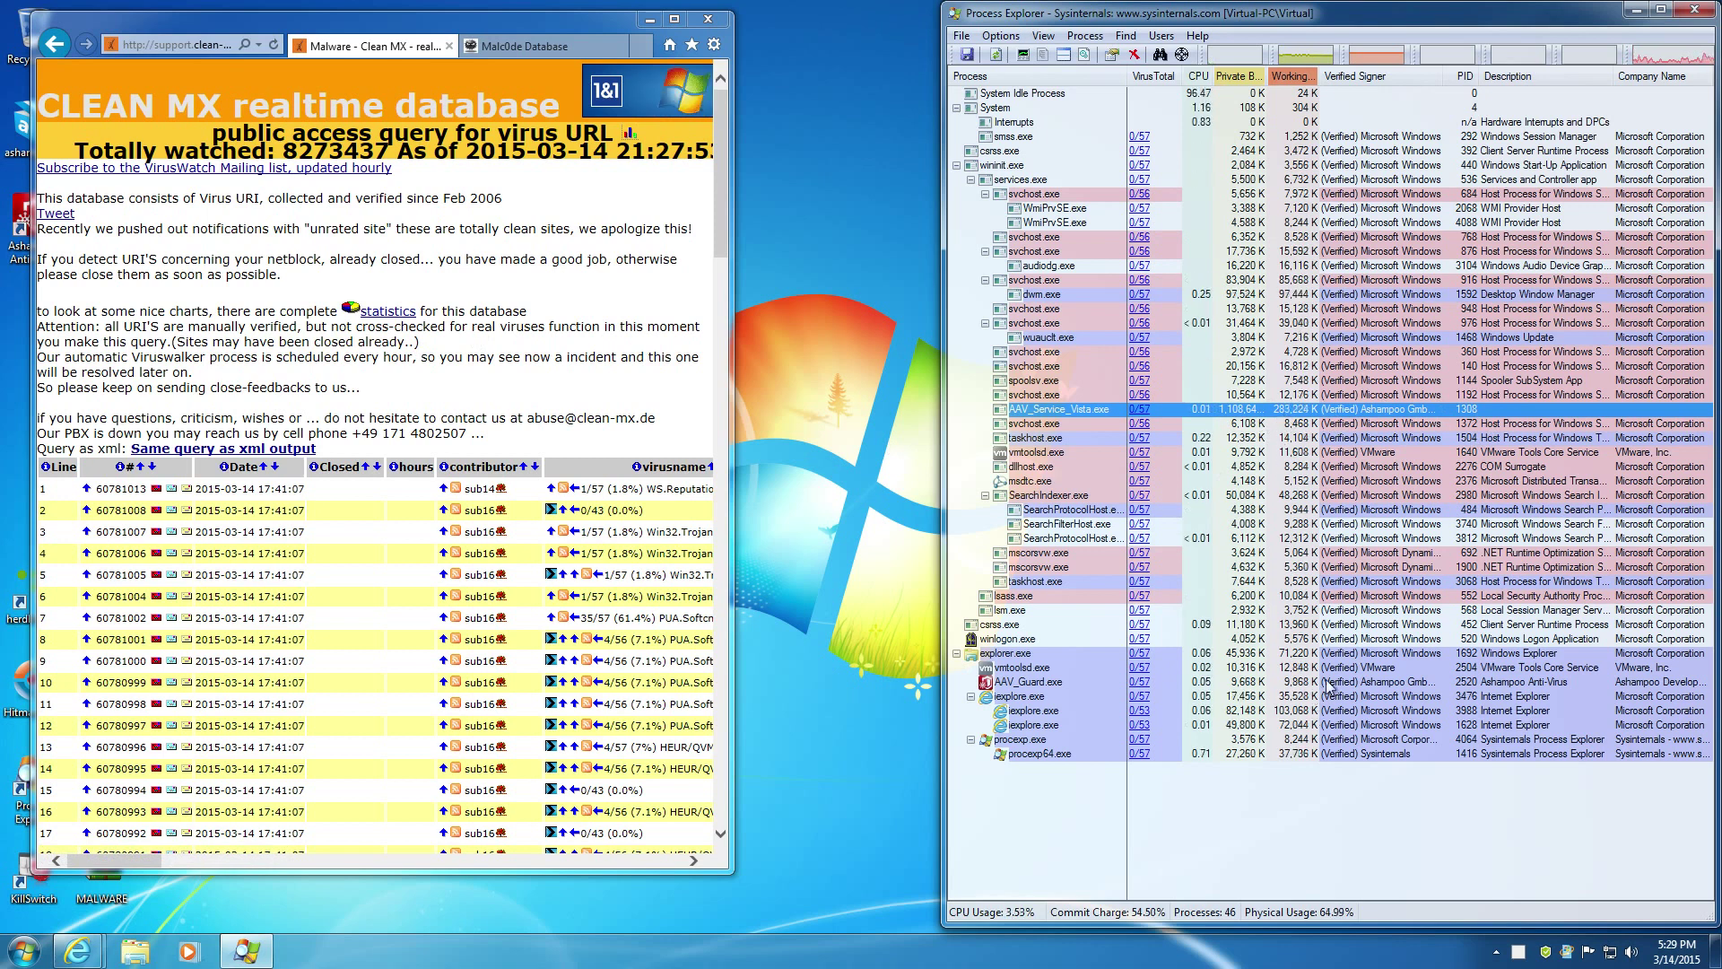
pyautogui.click(1357, 683)
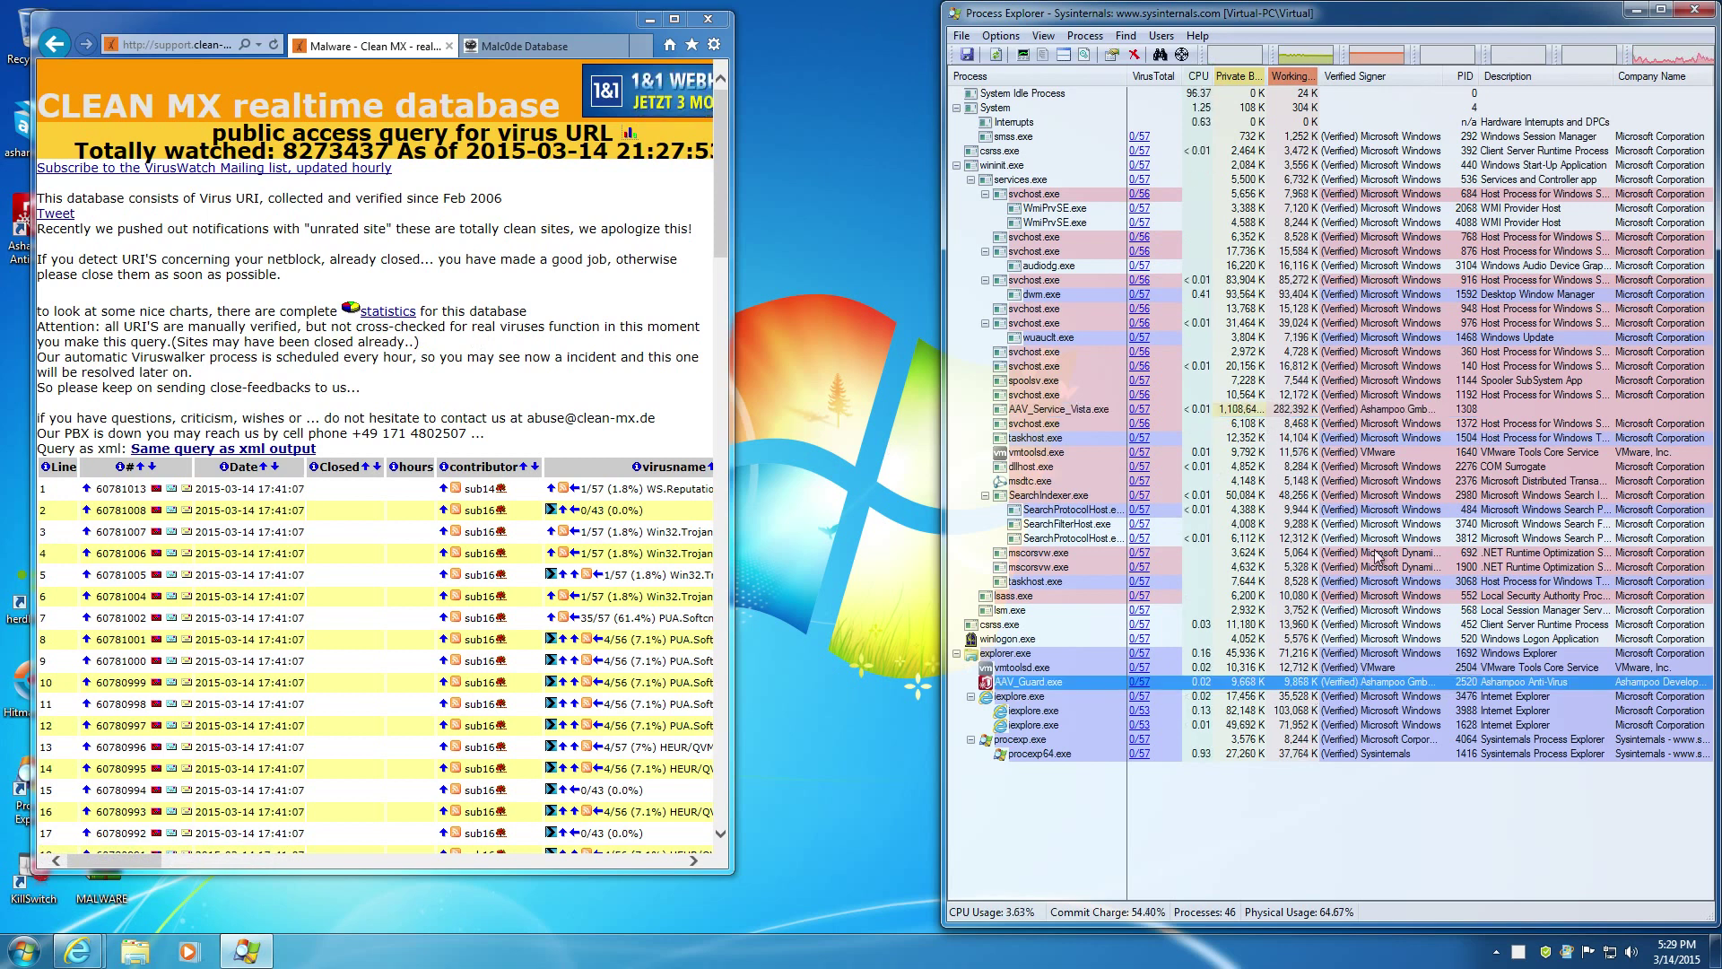
pyautogui.click(1367, 413)
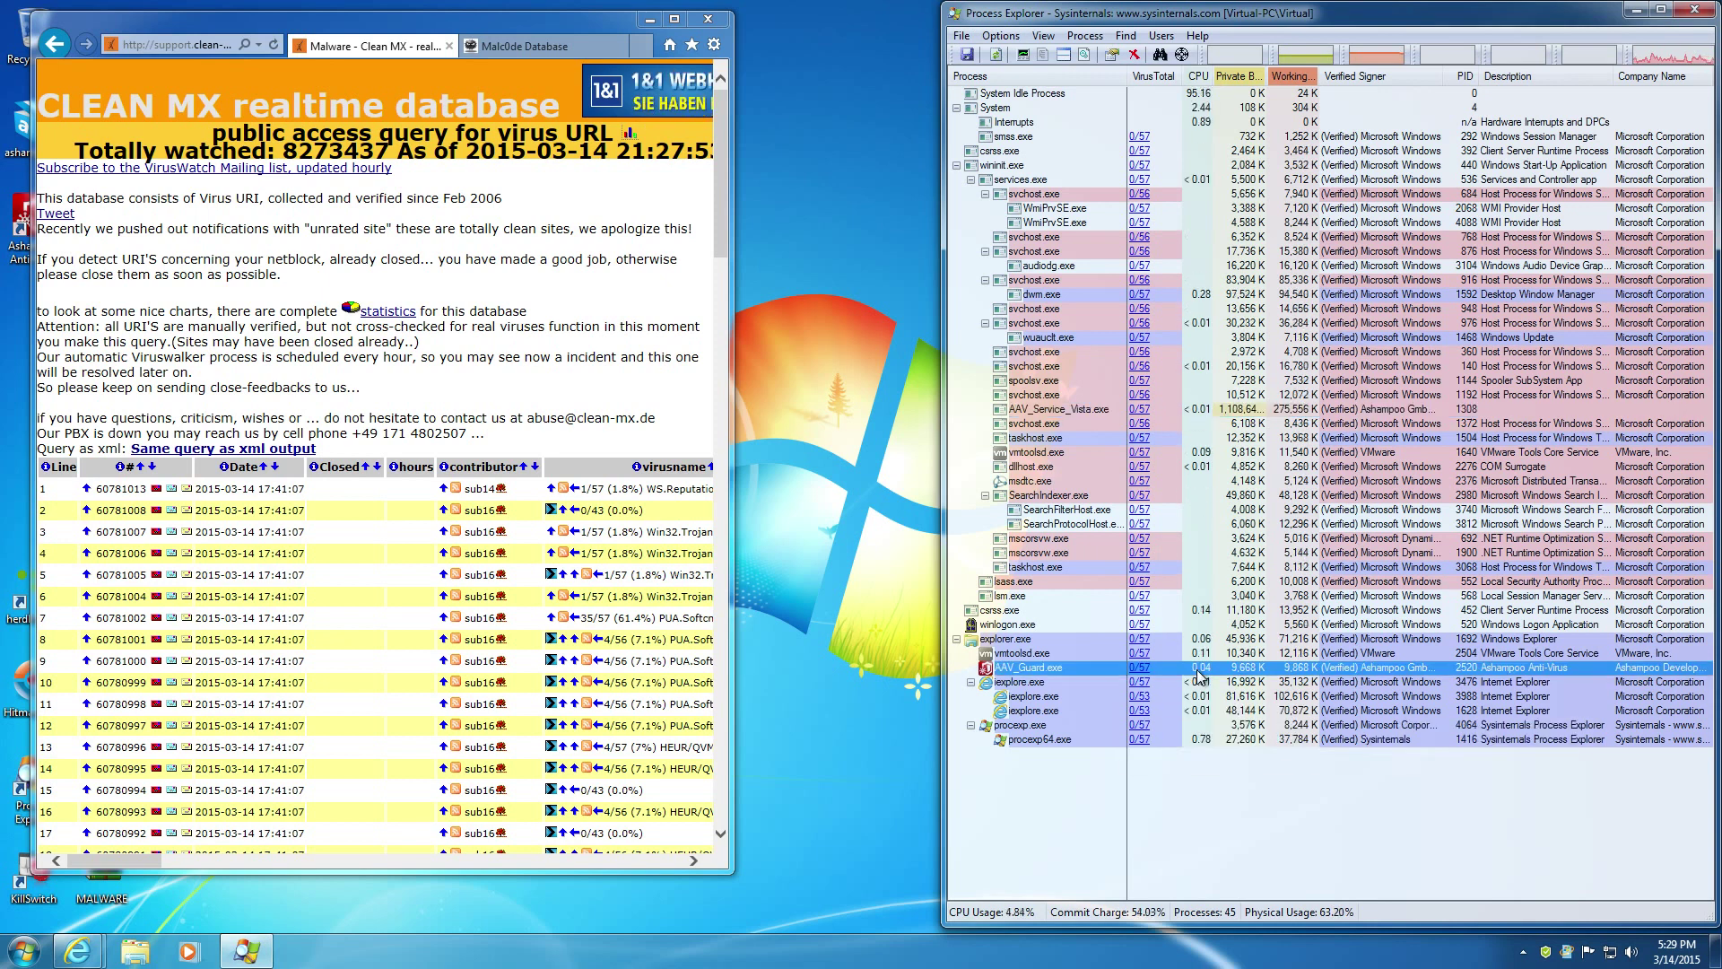
pyautogui.click(1166, 668)
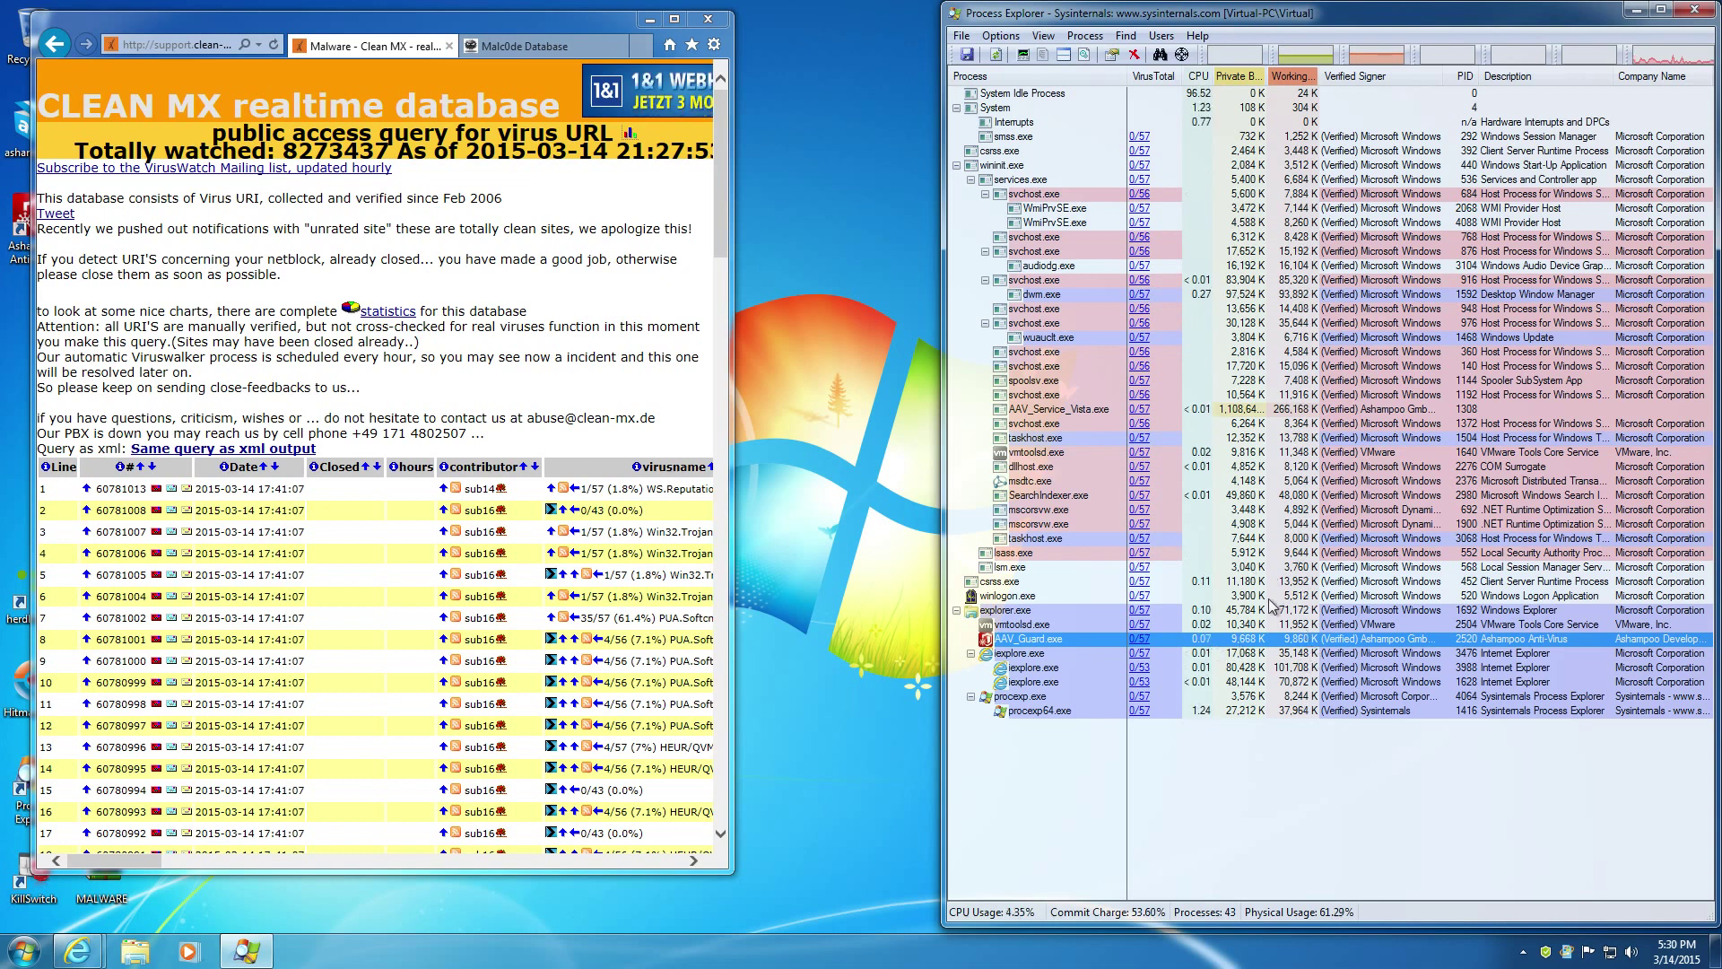
pyautogui.click(1281, 407)
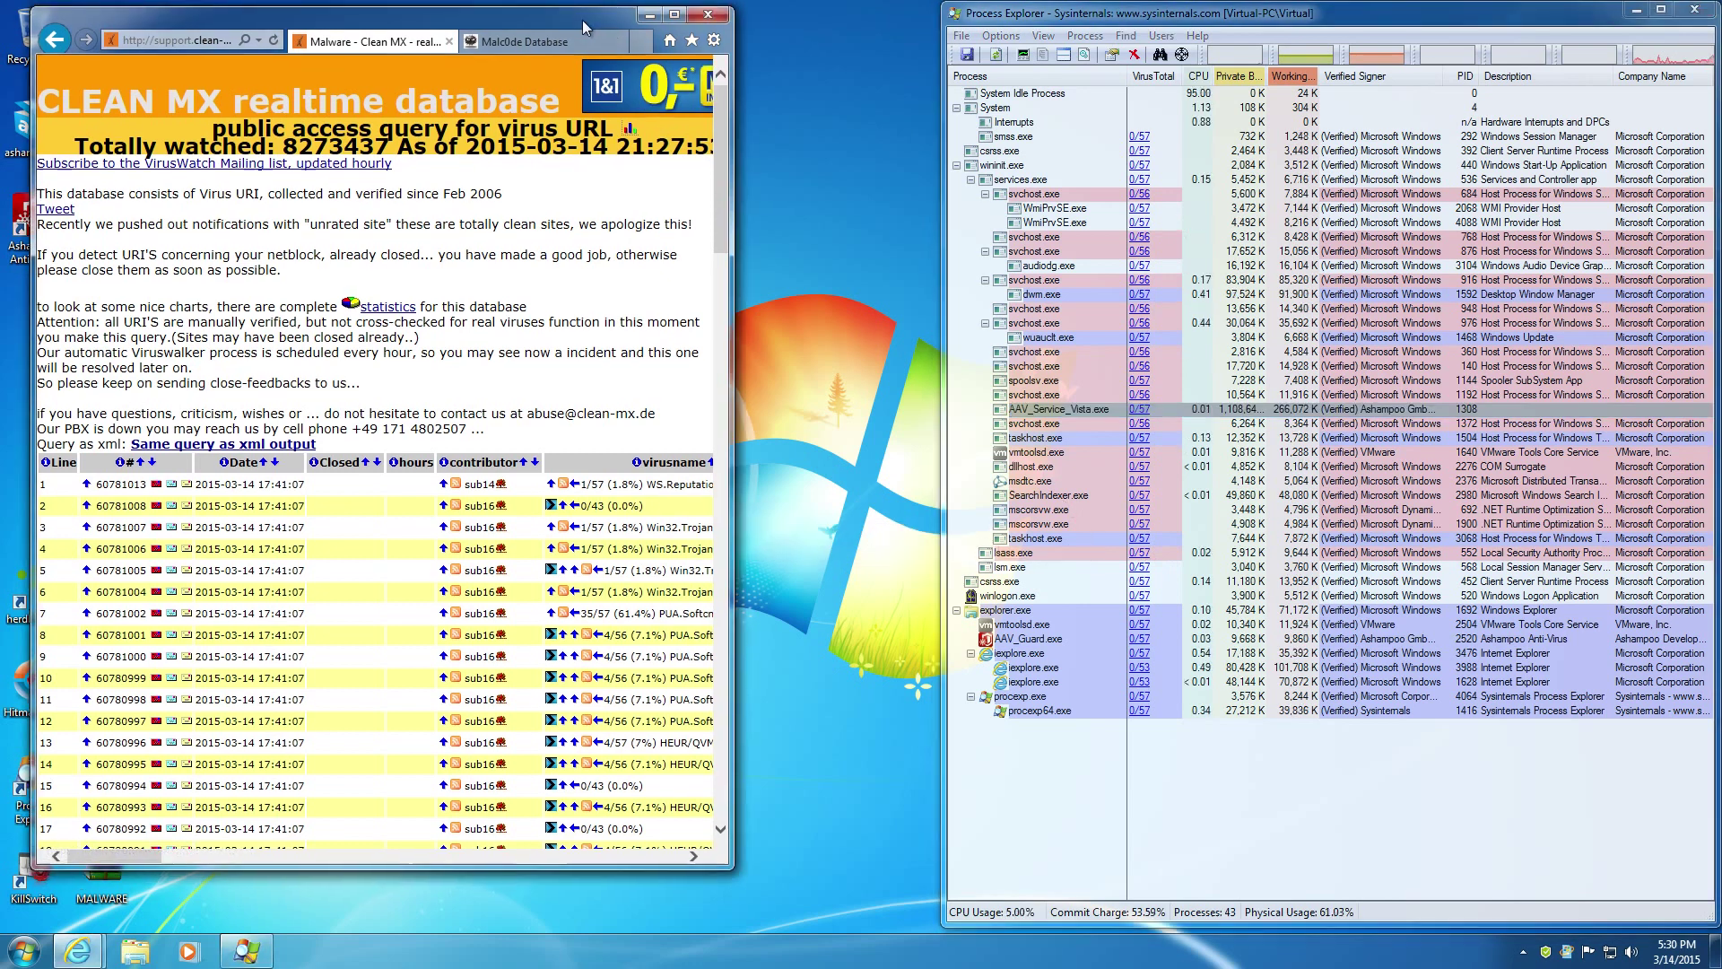
# Download and run demo039p.exe from the first URL in the Clean MX list, tracking its progress in the downloads window
pyautogui.moveTo(583, 20); pyautogui.dragTo(588, 16)
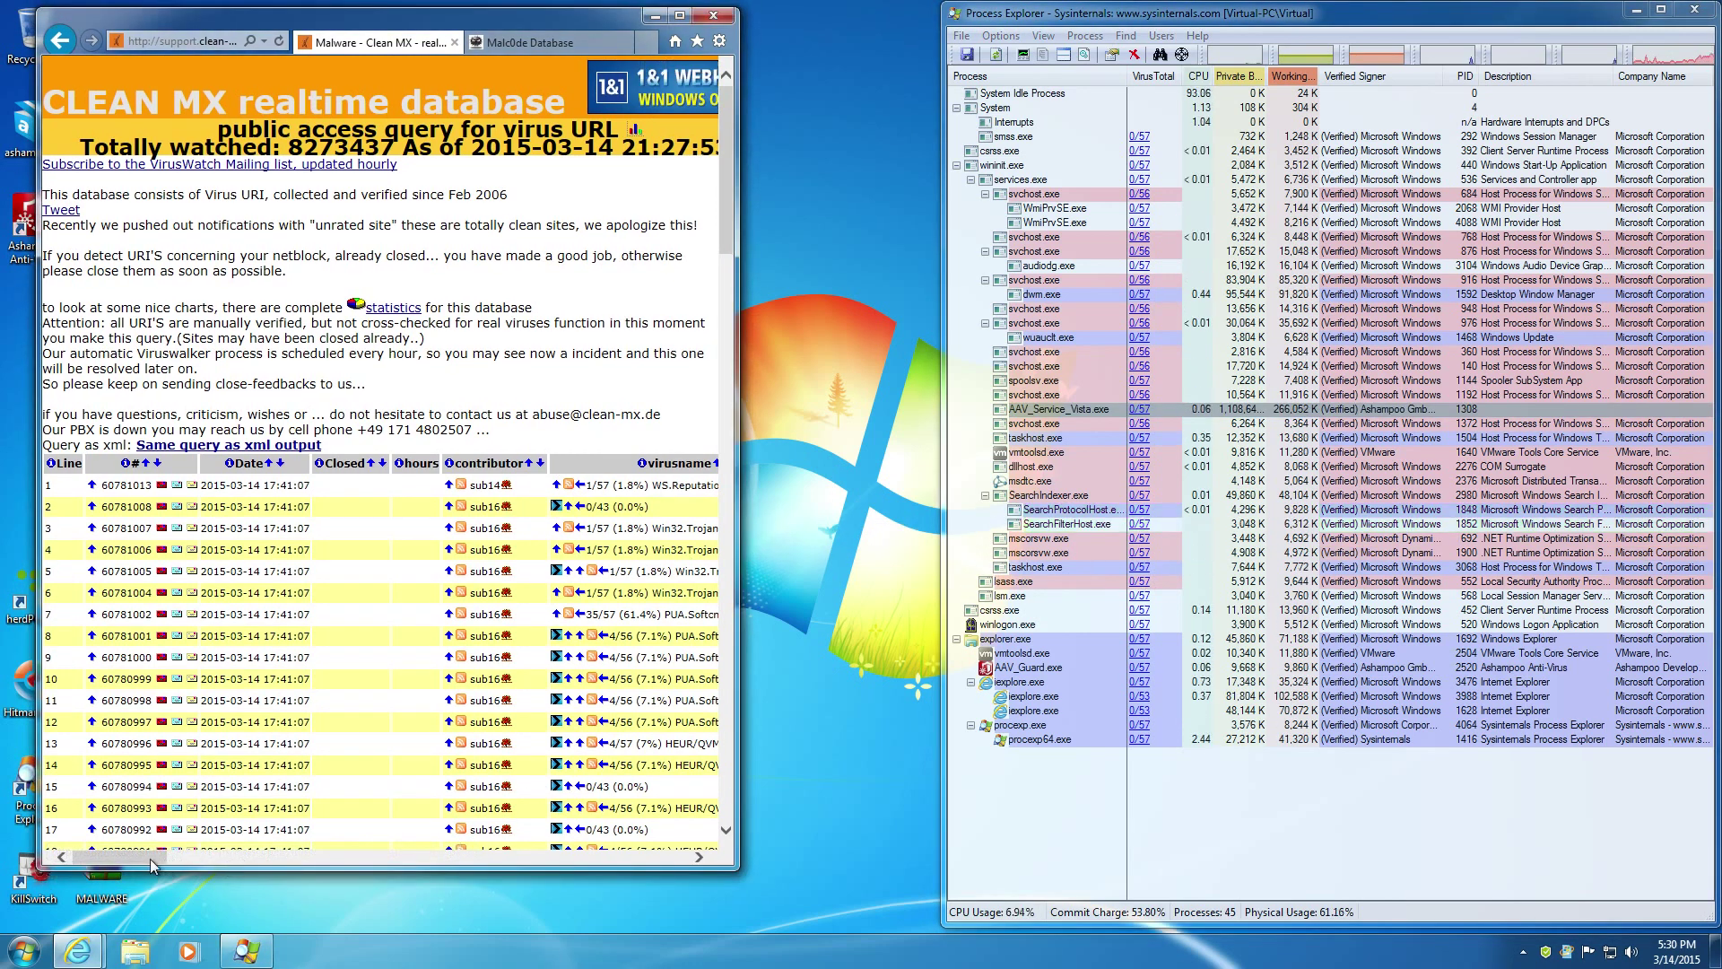
pyautogui.moveTo(149, 858); pyautogui.dragTo(215, 861)
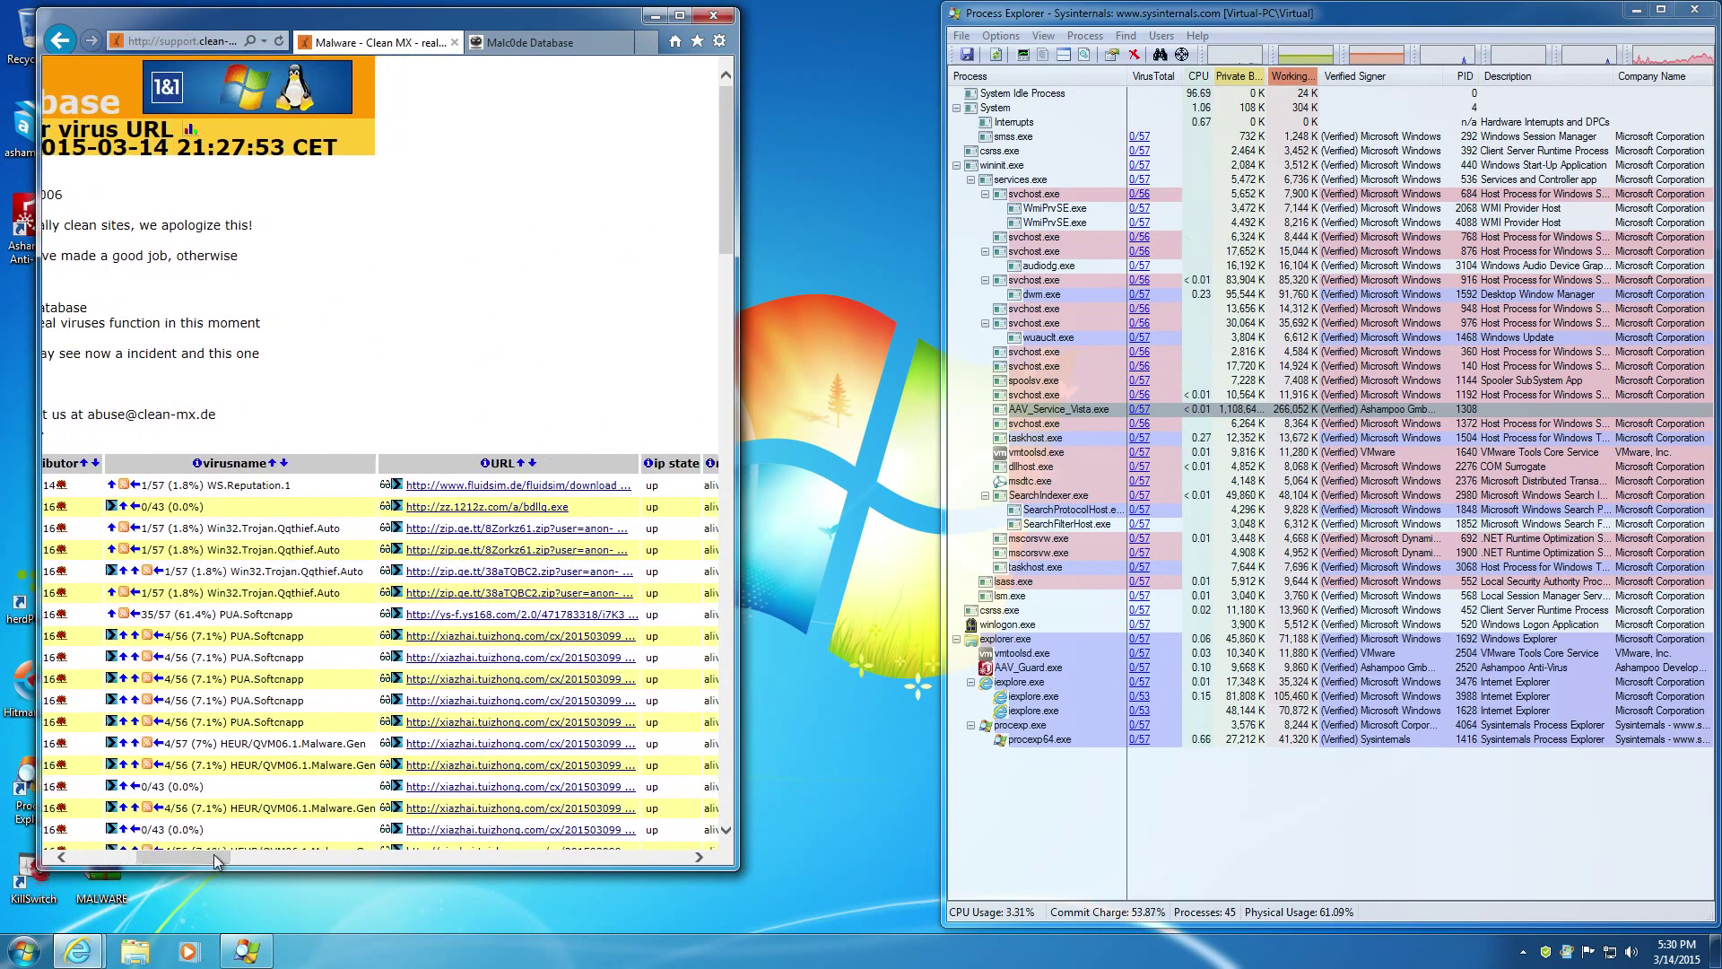
pyautogui.click(502, 487)
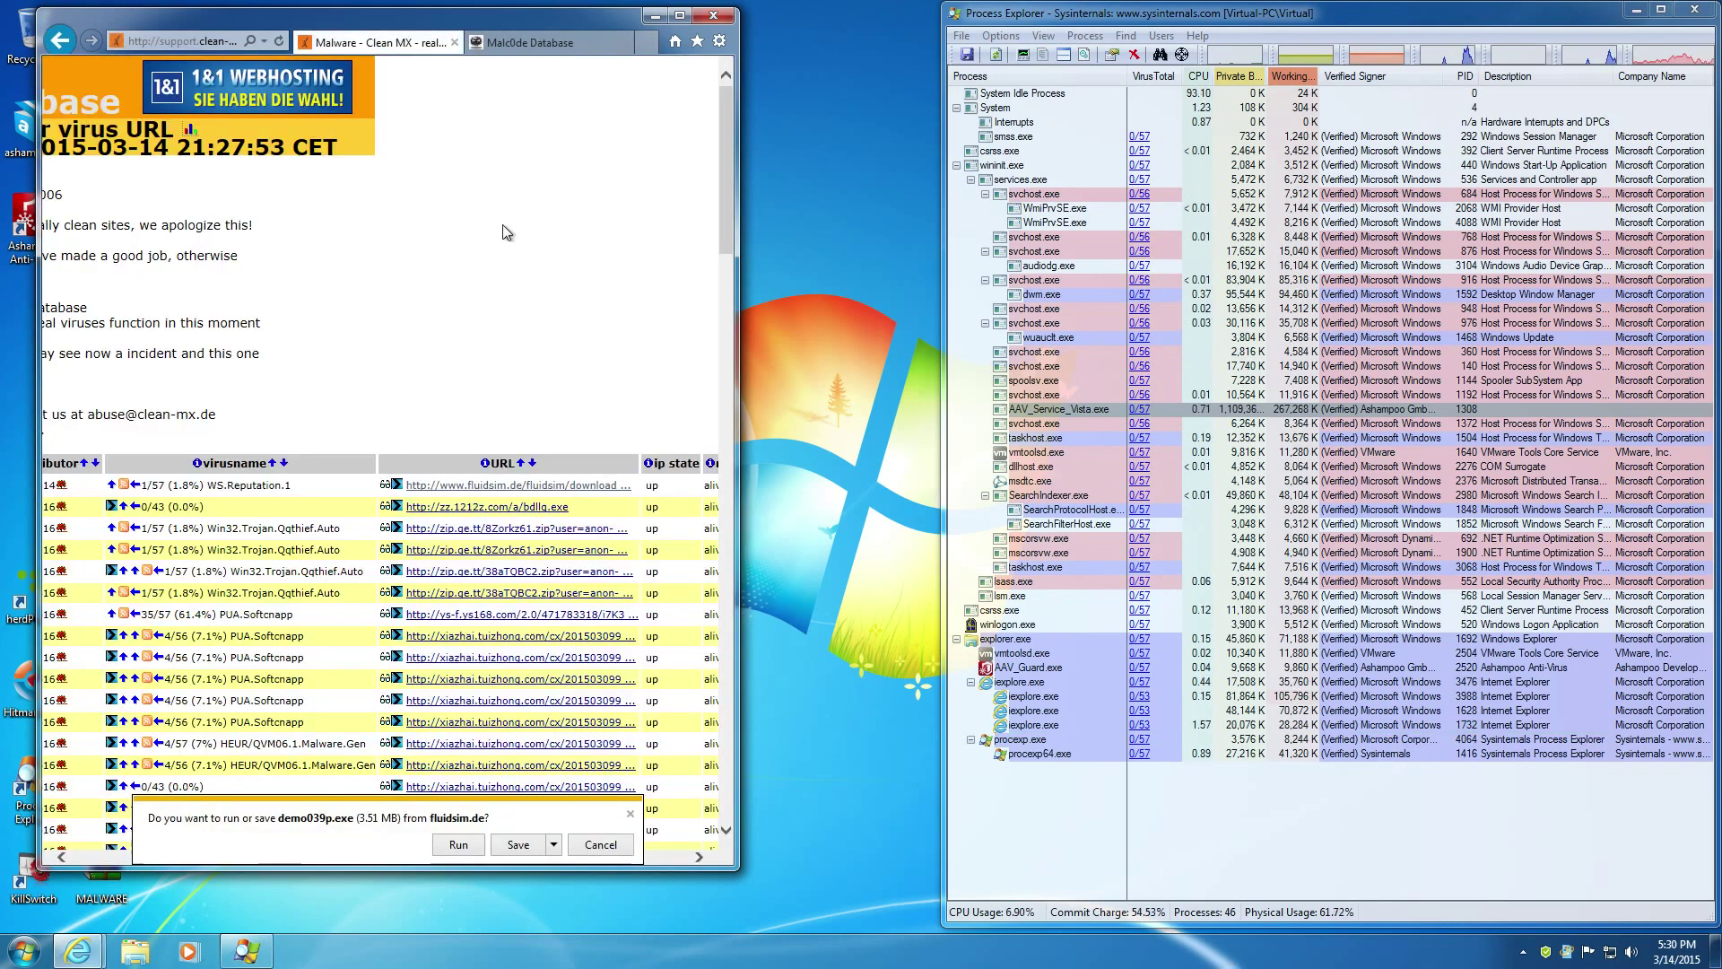
pyautogui.click(461, 851)
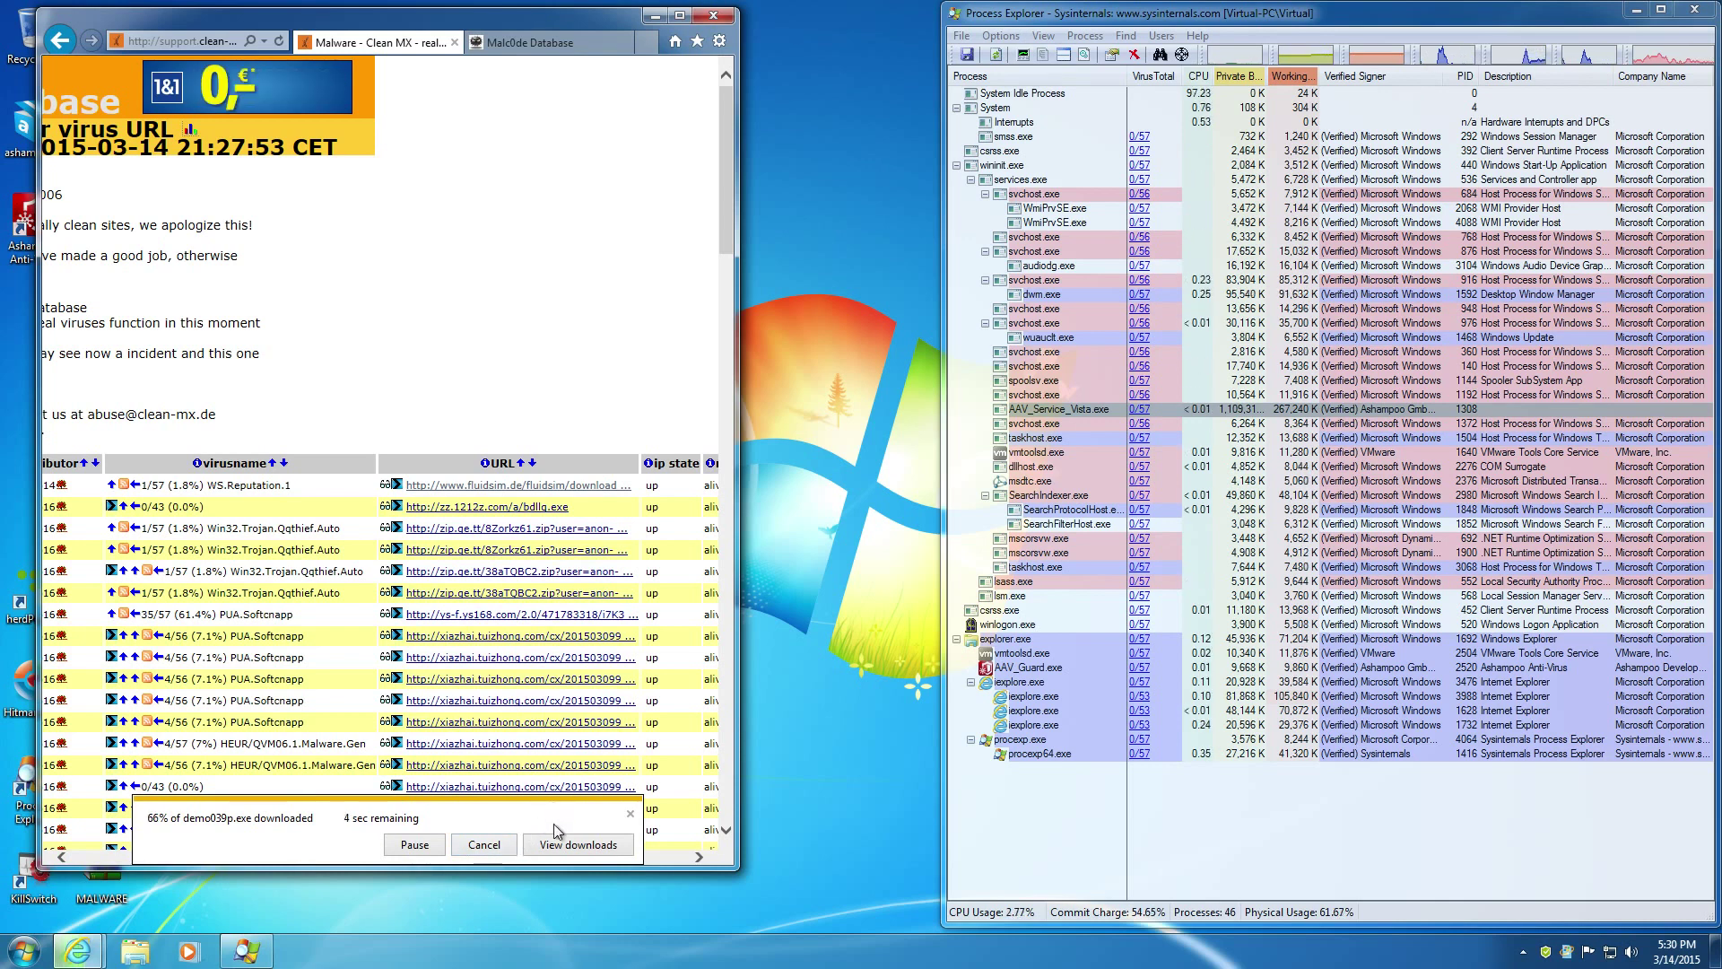
pyautogui.click(567, 846)
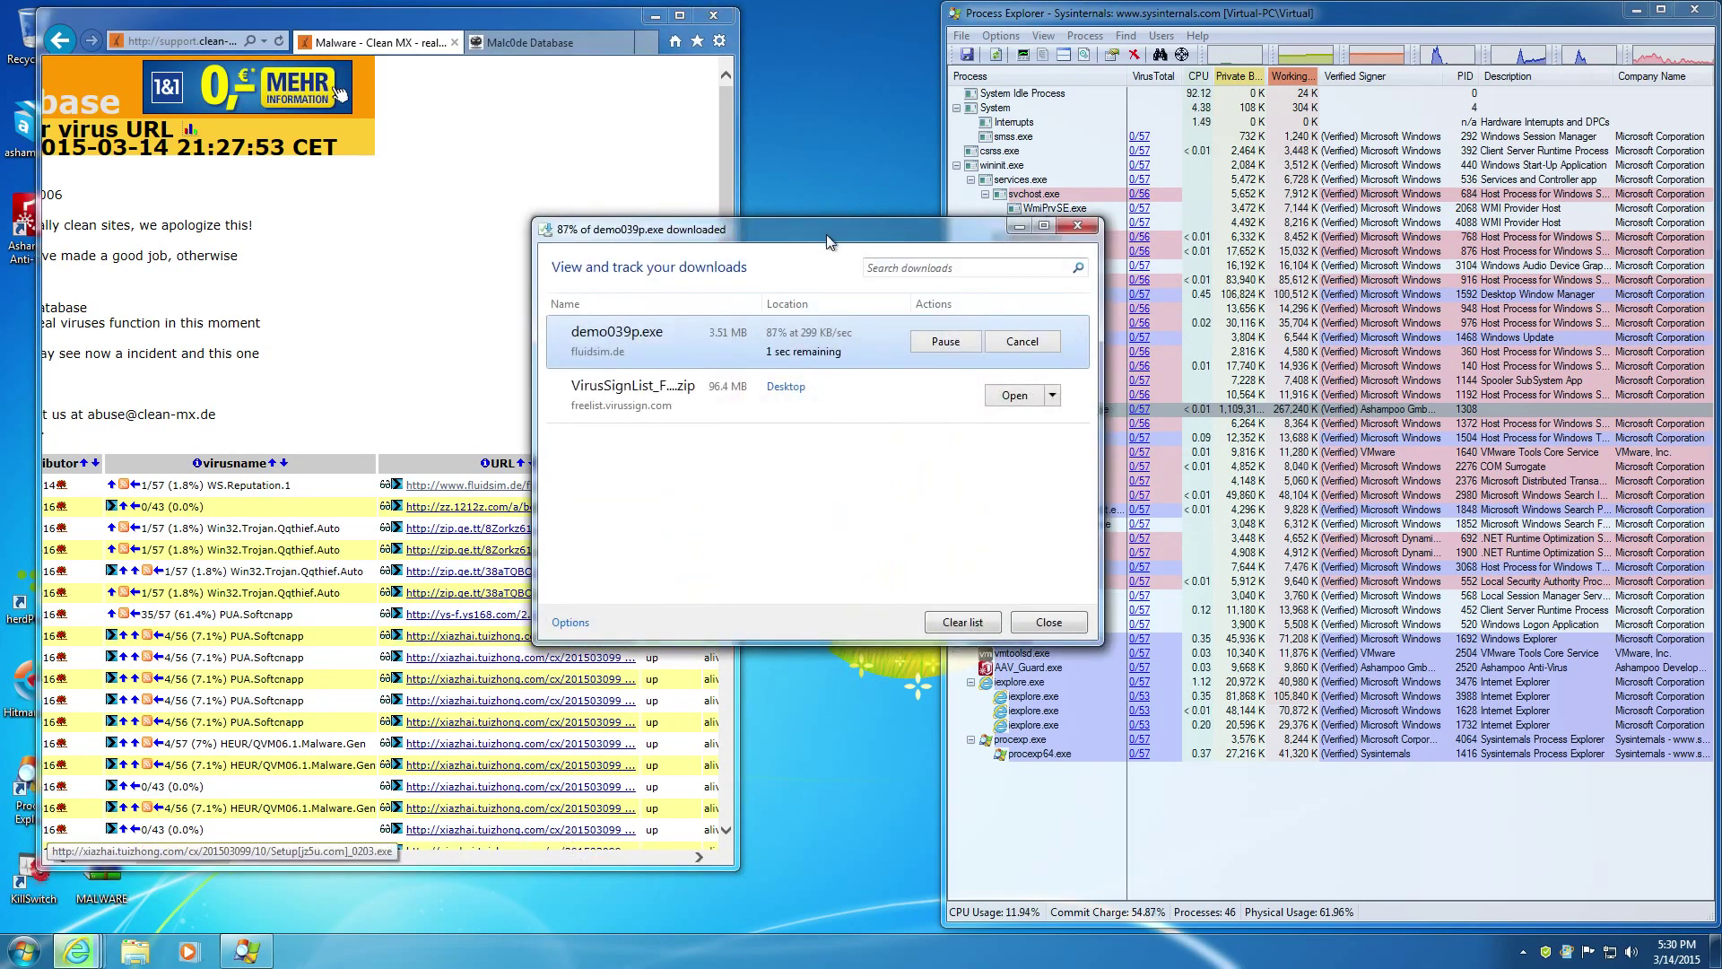
pyautogui.moveTo(820, 240); pyautogui.dragTo(644, 66)
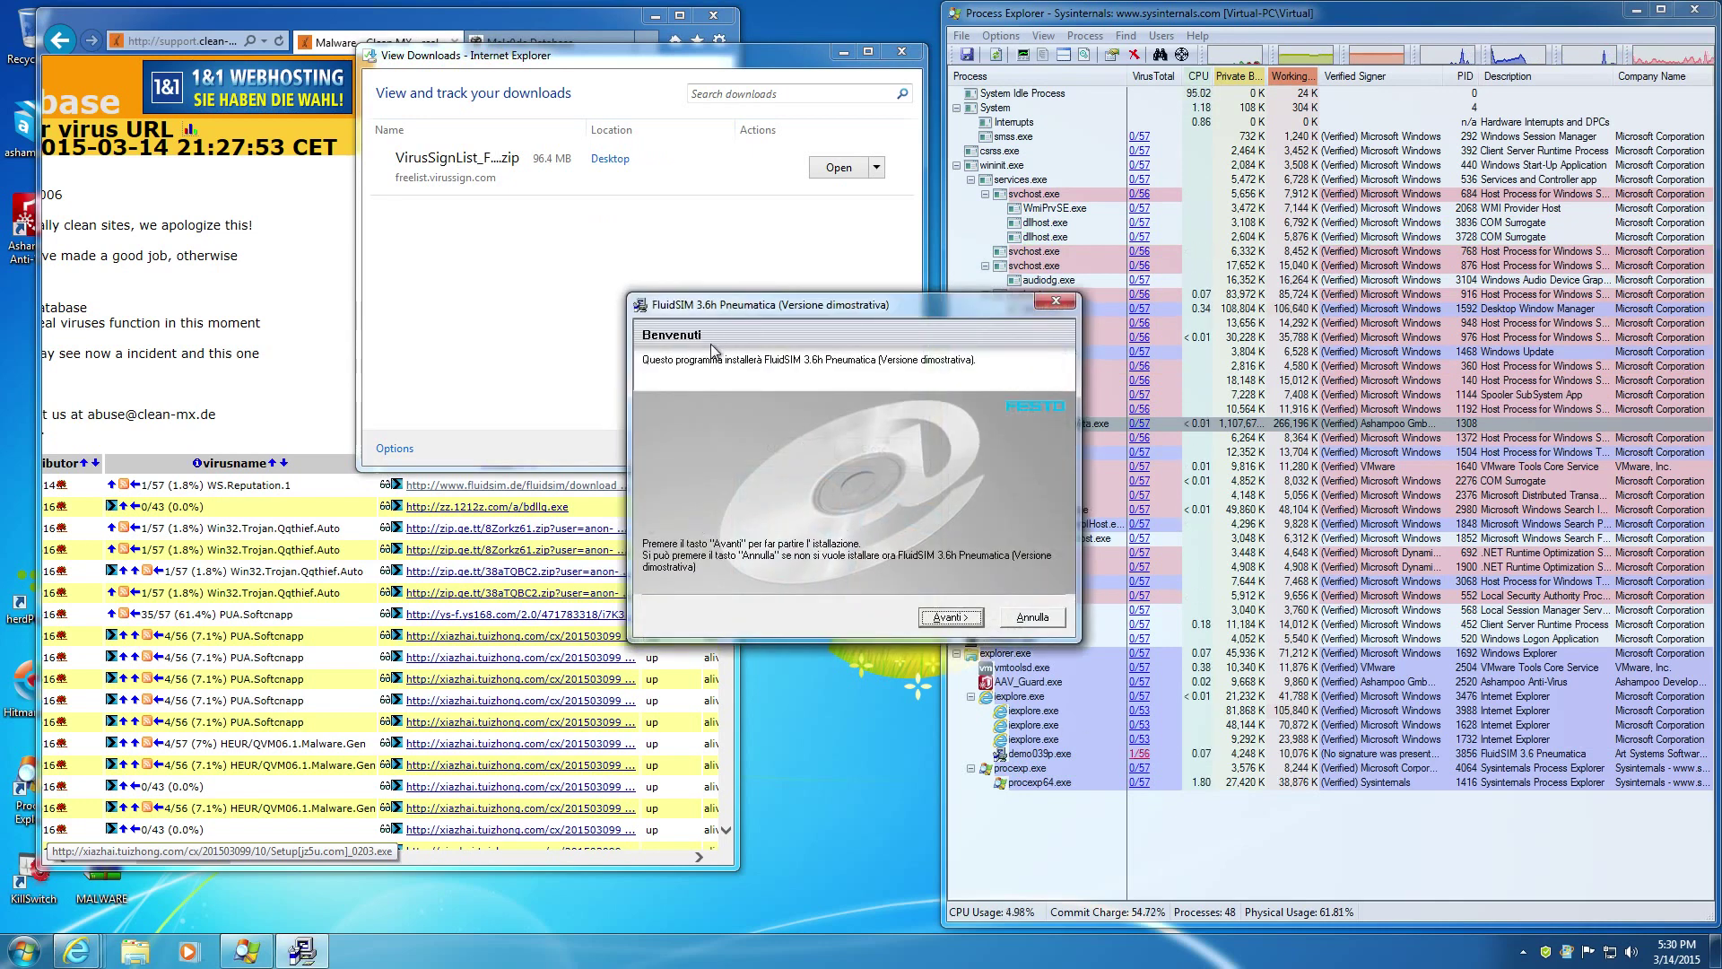
# Install the FluidSIM 3.6h Pneumatica demo to the default directory and block the suspicious code injection flagged by the antivirus
pyautogui.click(952, 617)
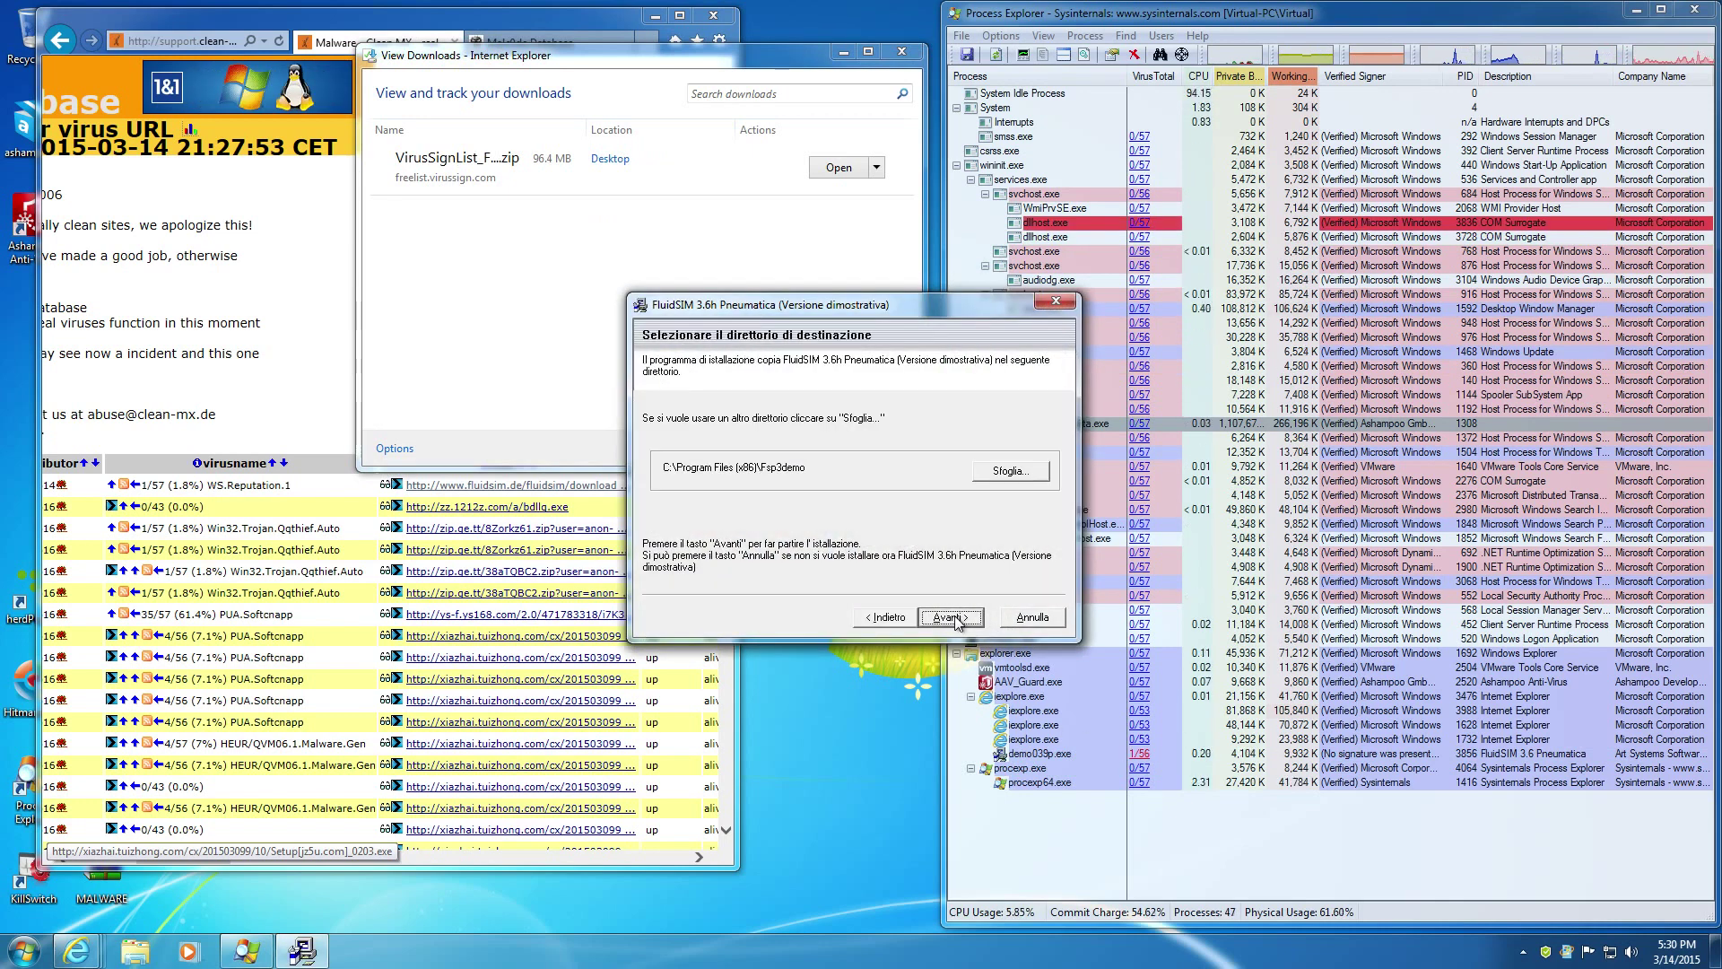
pyautogui.click(956, 619)
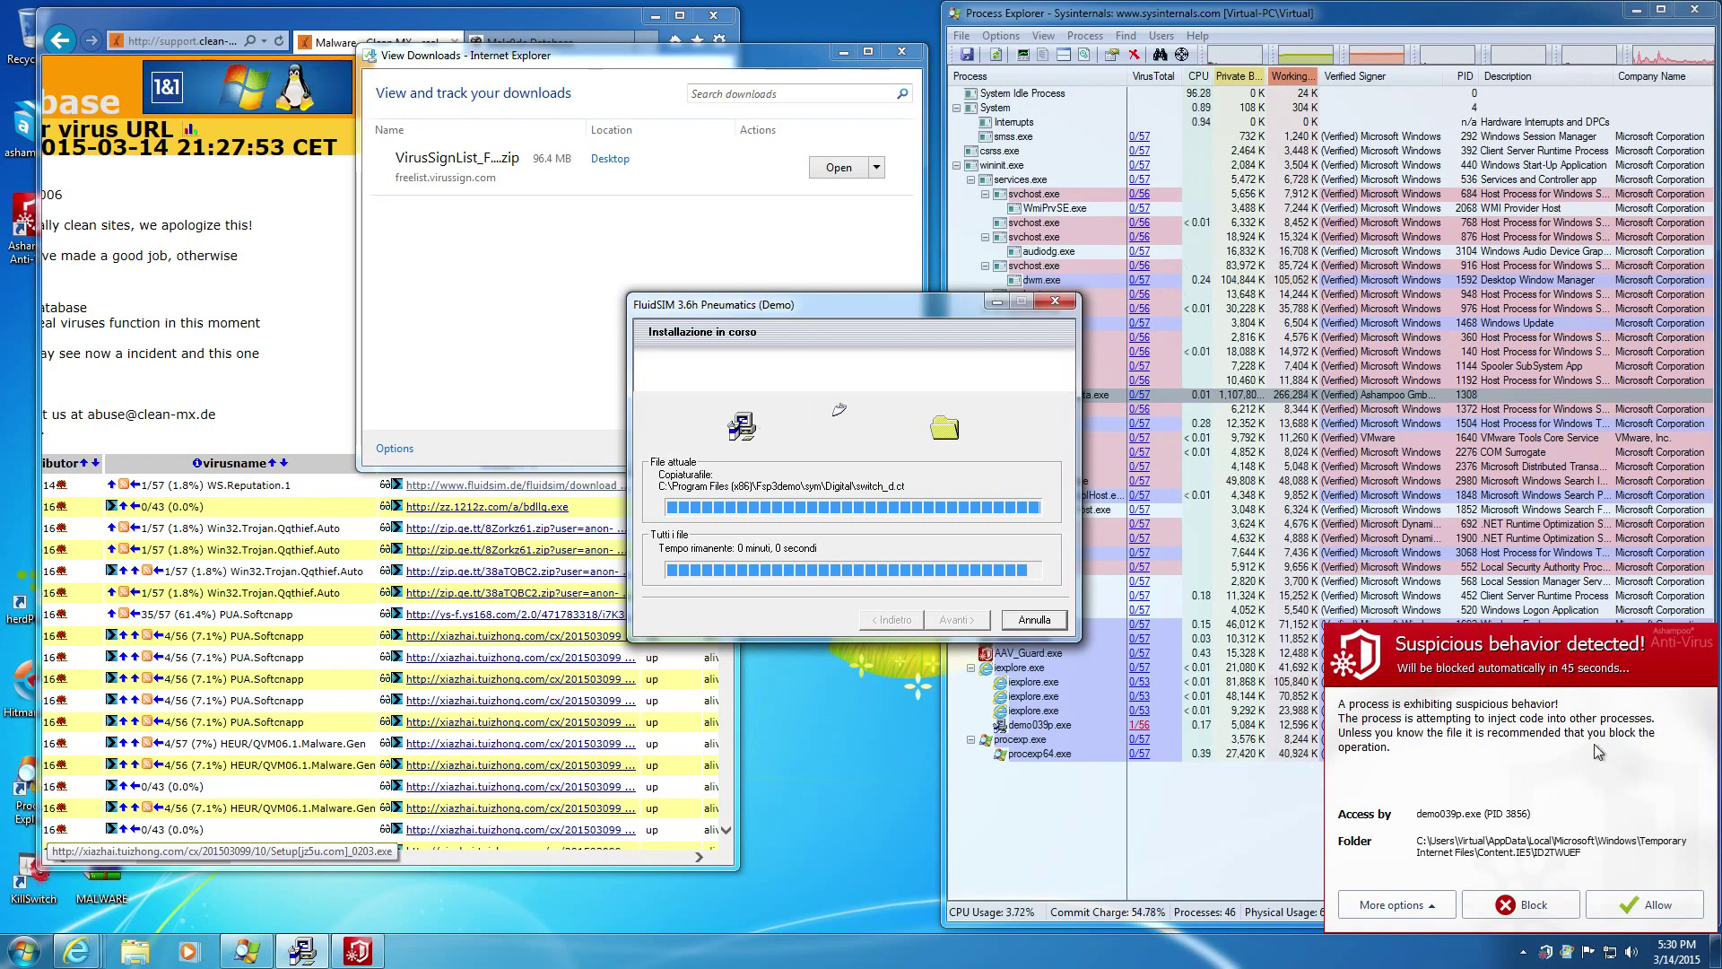
pyautogui.click(1520, 906)
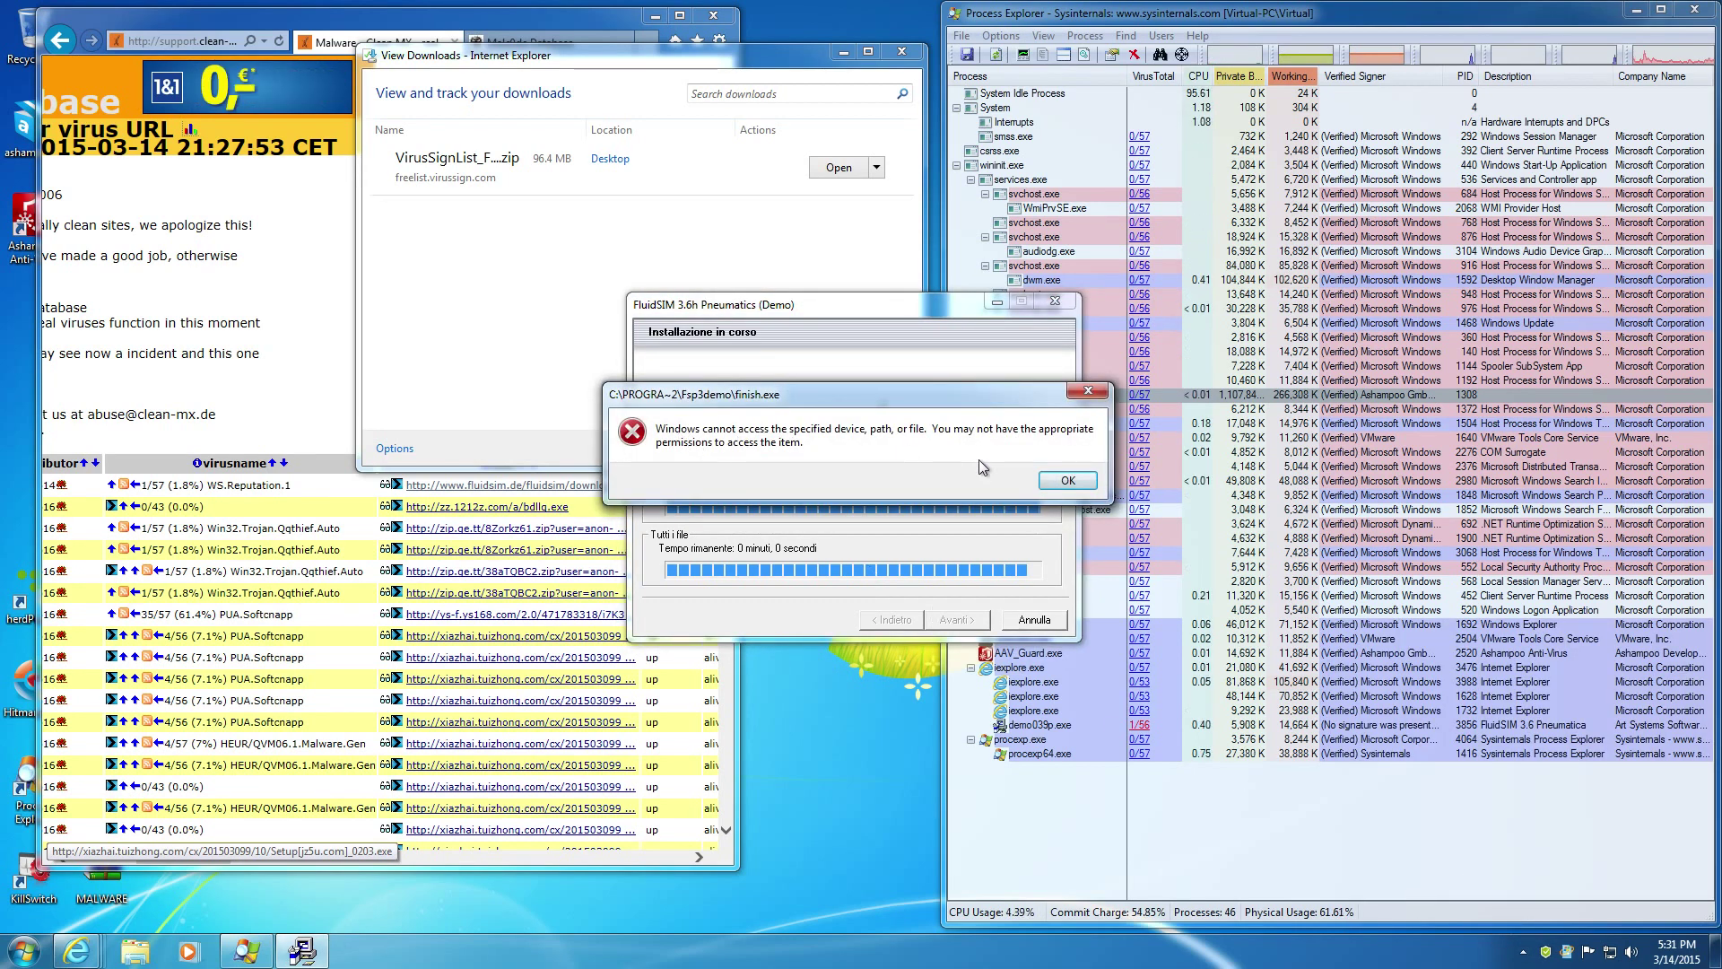
# Dismiss the installer's error and compatibility dialogs, and clear and close the downloads list
pyautogui.click(1067, 480)
pyautogui.click(854, 500)
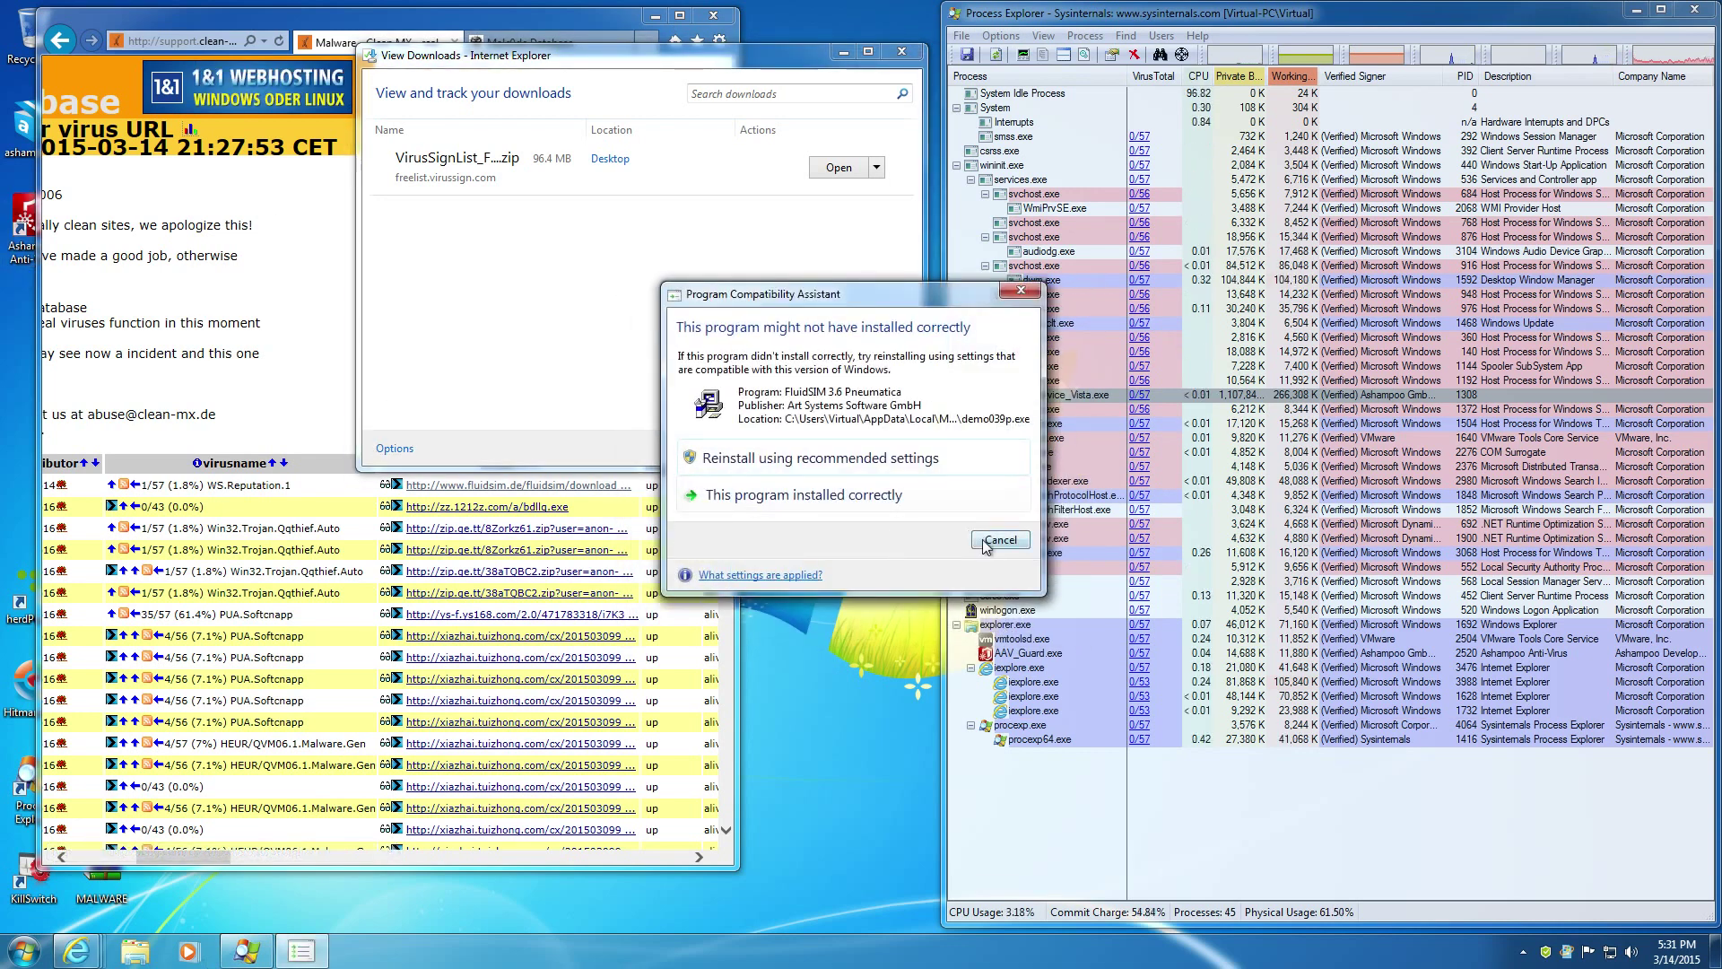
pyautogui.click(996, 540)
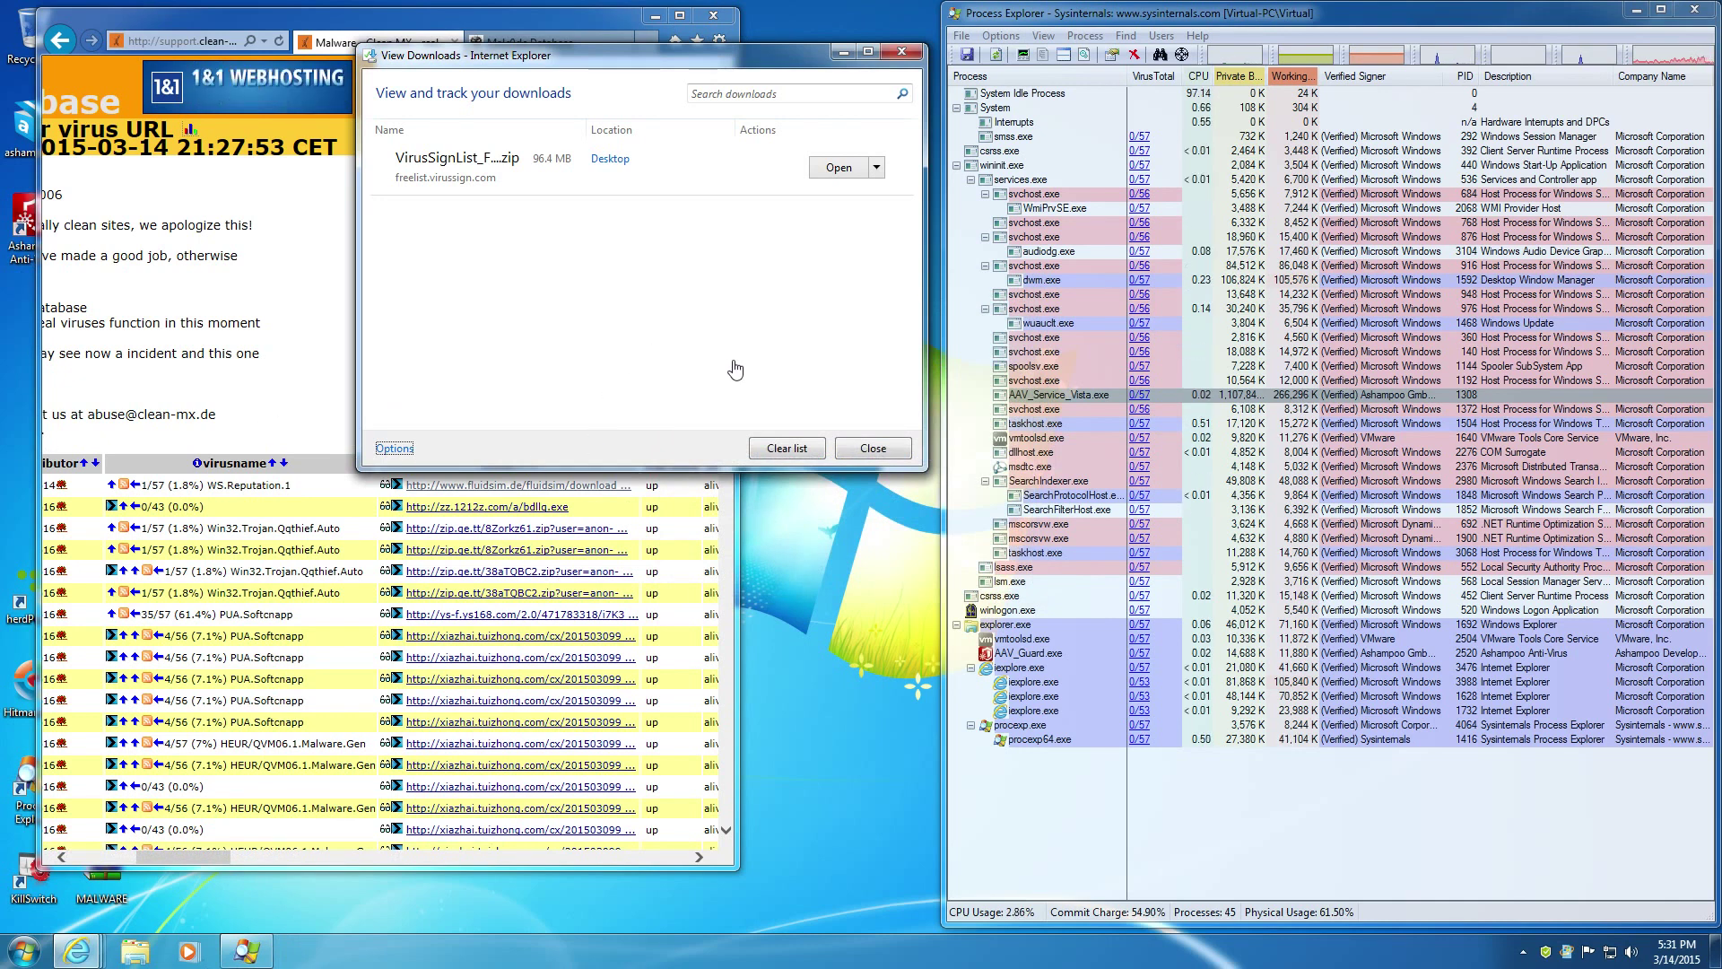
pyautogui.click(787, 448)
pyautogui.click(870, 448)
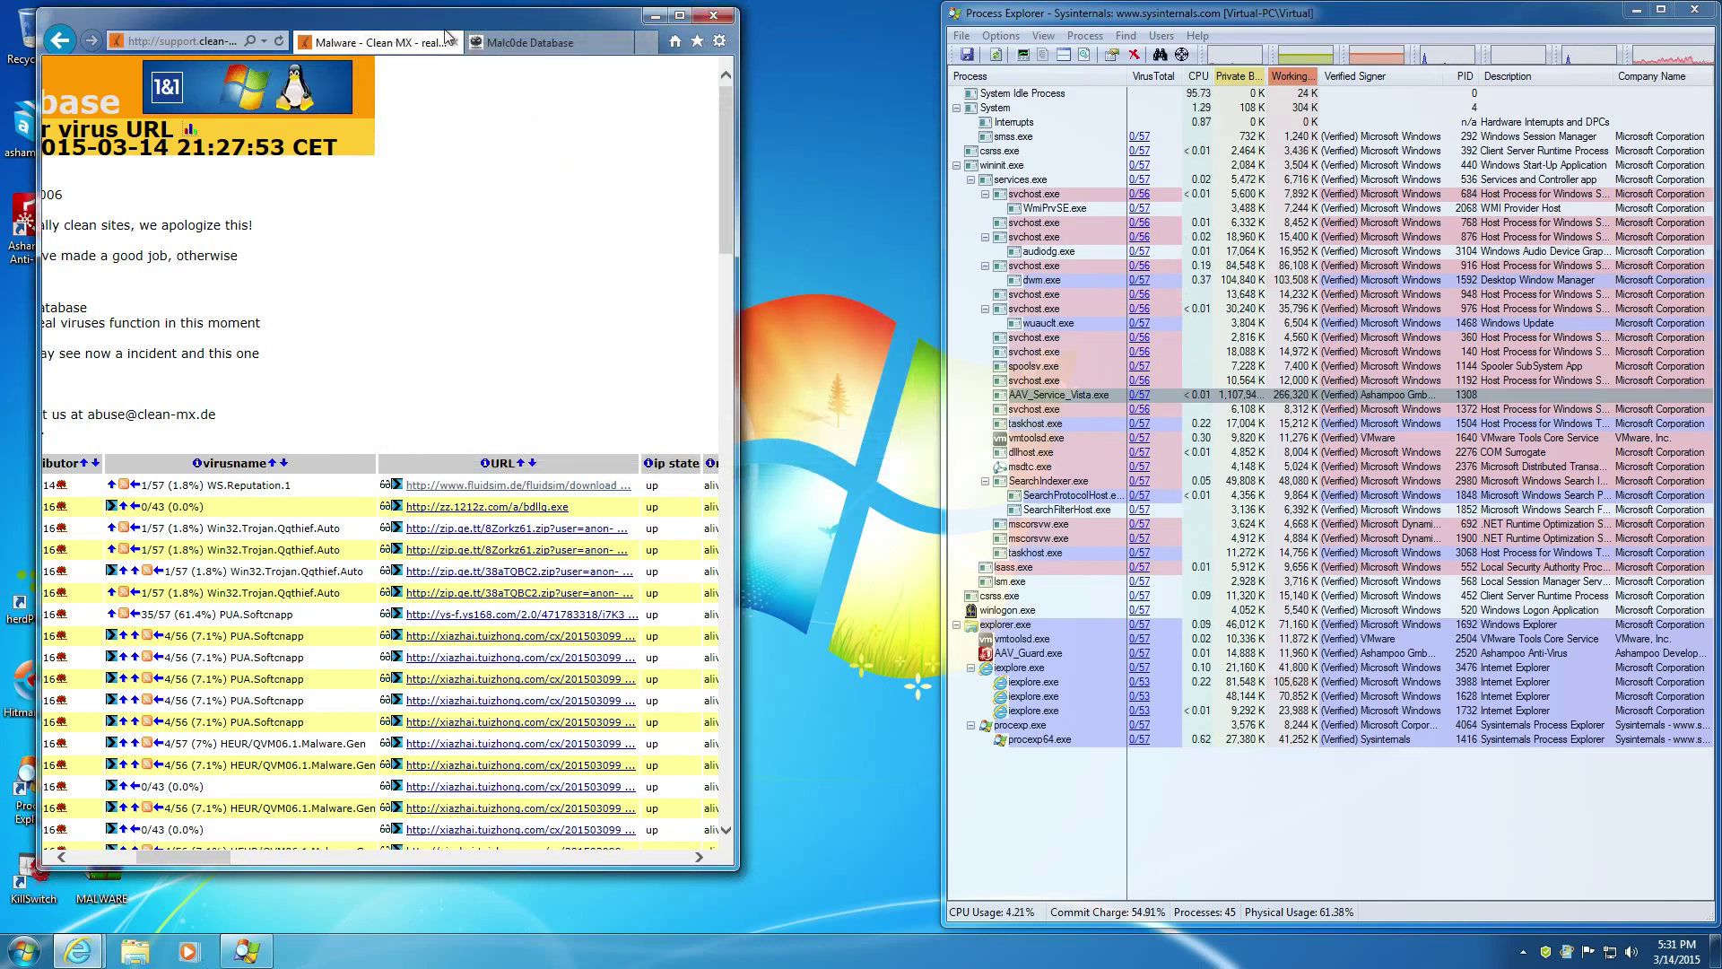
# Open the zz.1212z.com URL from the Clean MX list, block the antivirus's dangerous-website detection, and return to the list
pyautogui.click(480, 508)
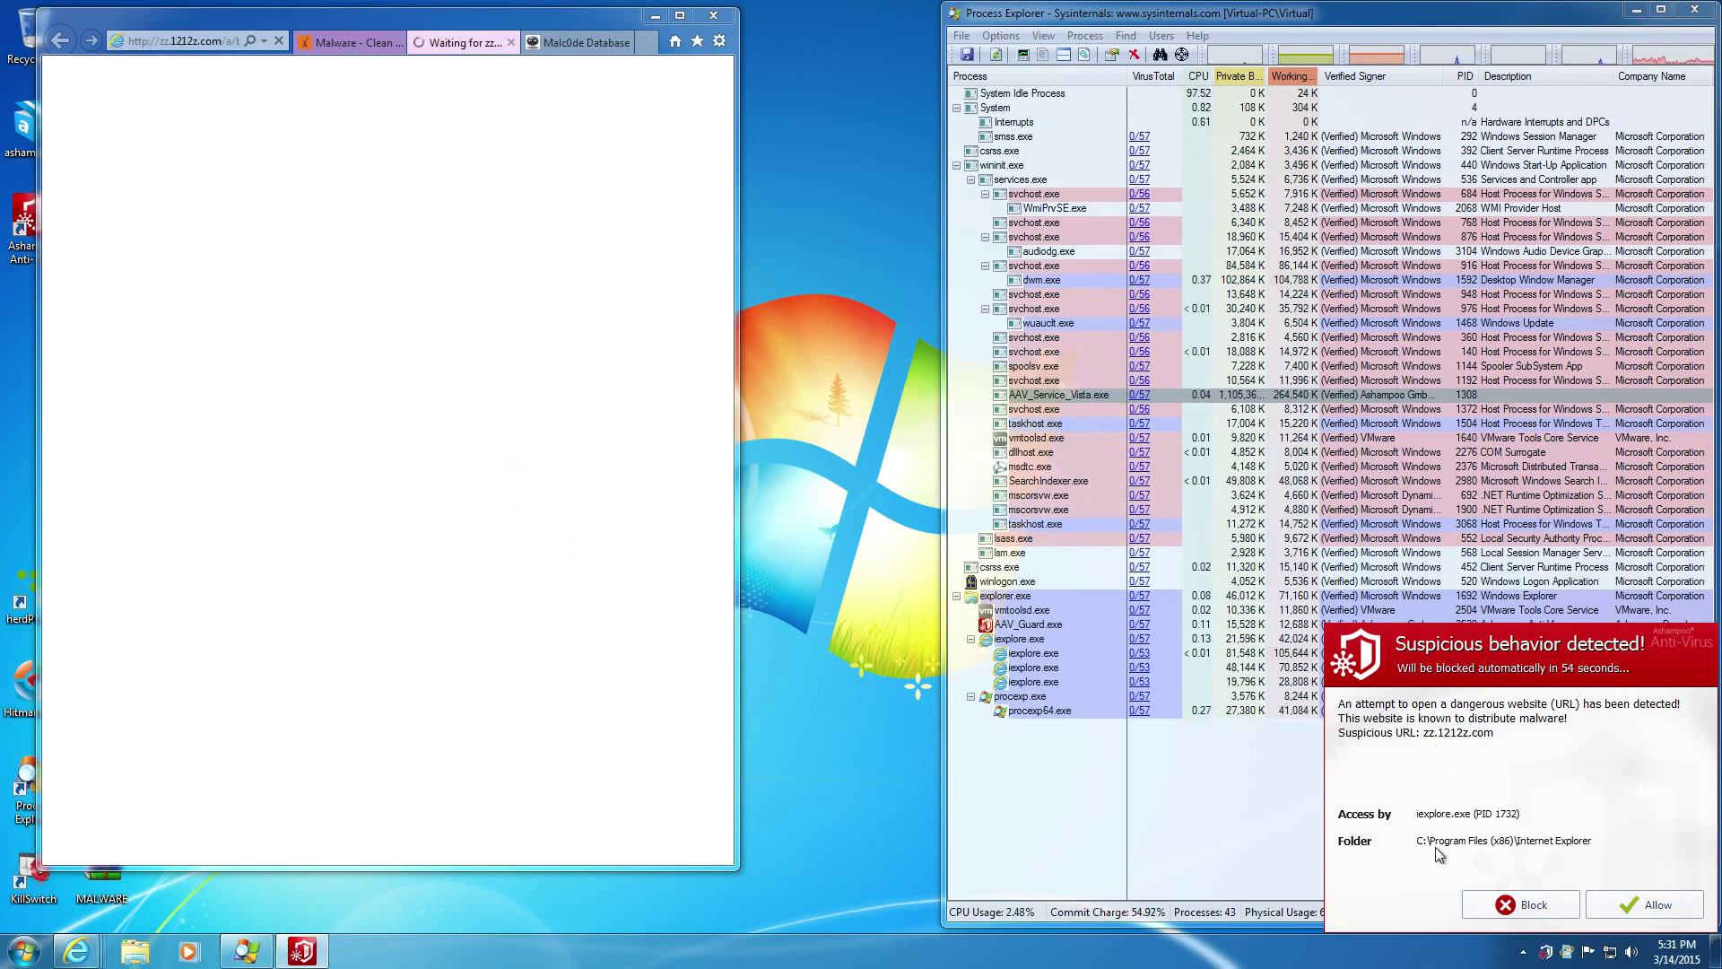
pyautogui.click(1522, 907)
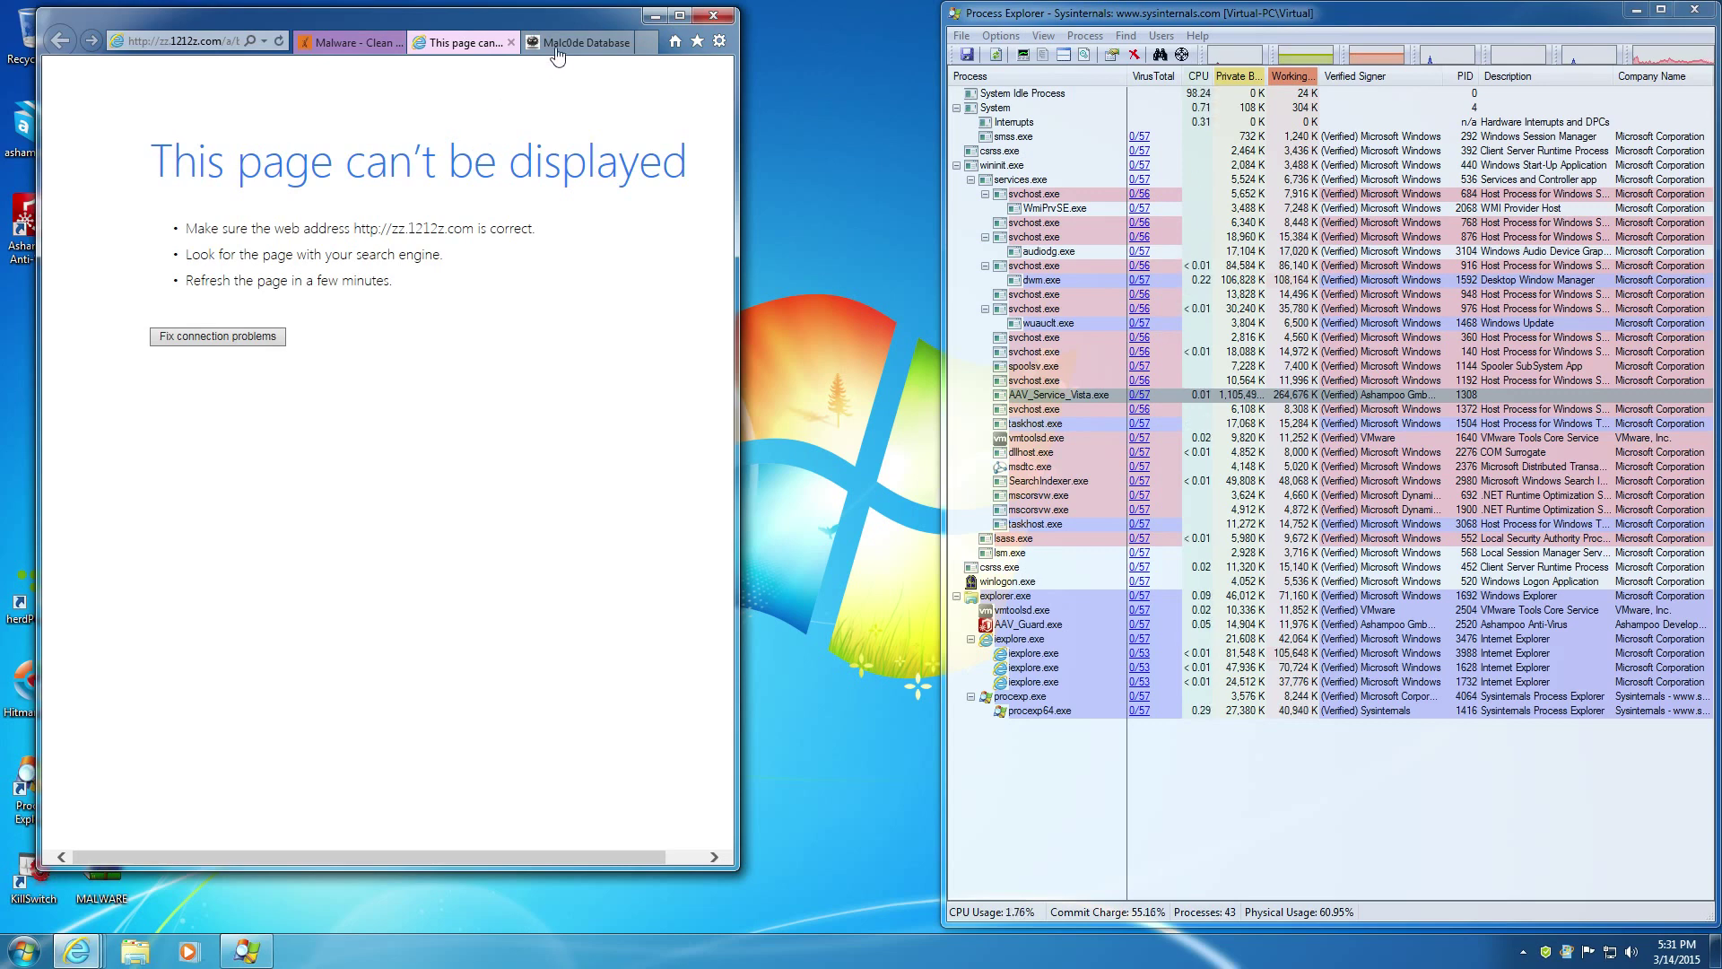
pyautogui.click(325, 39)
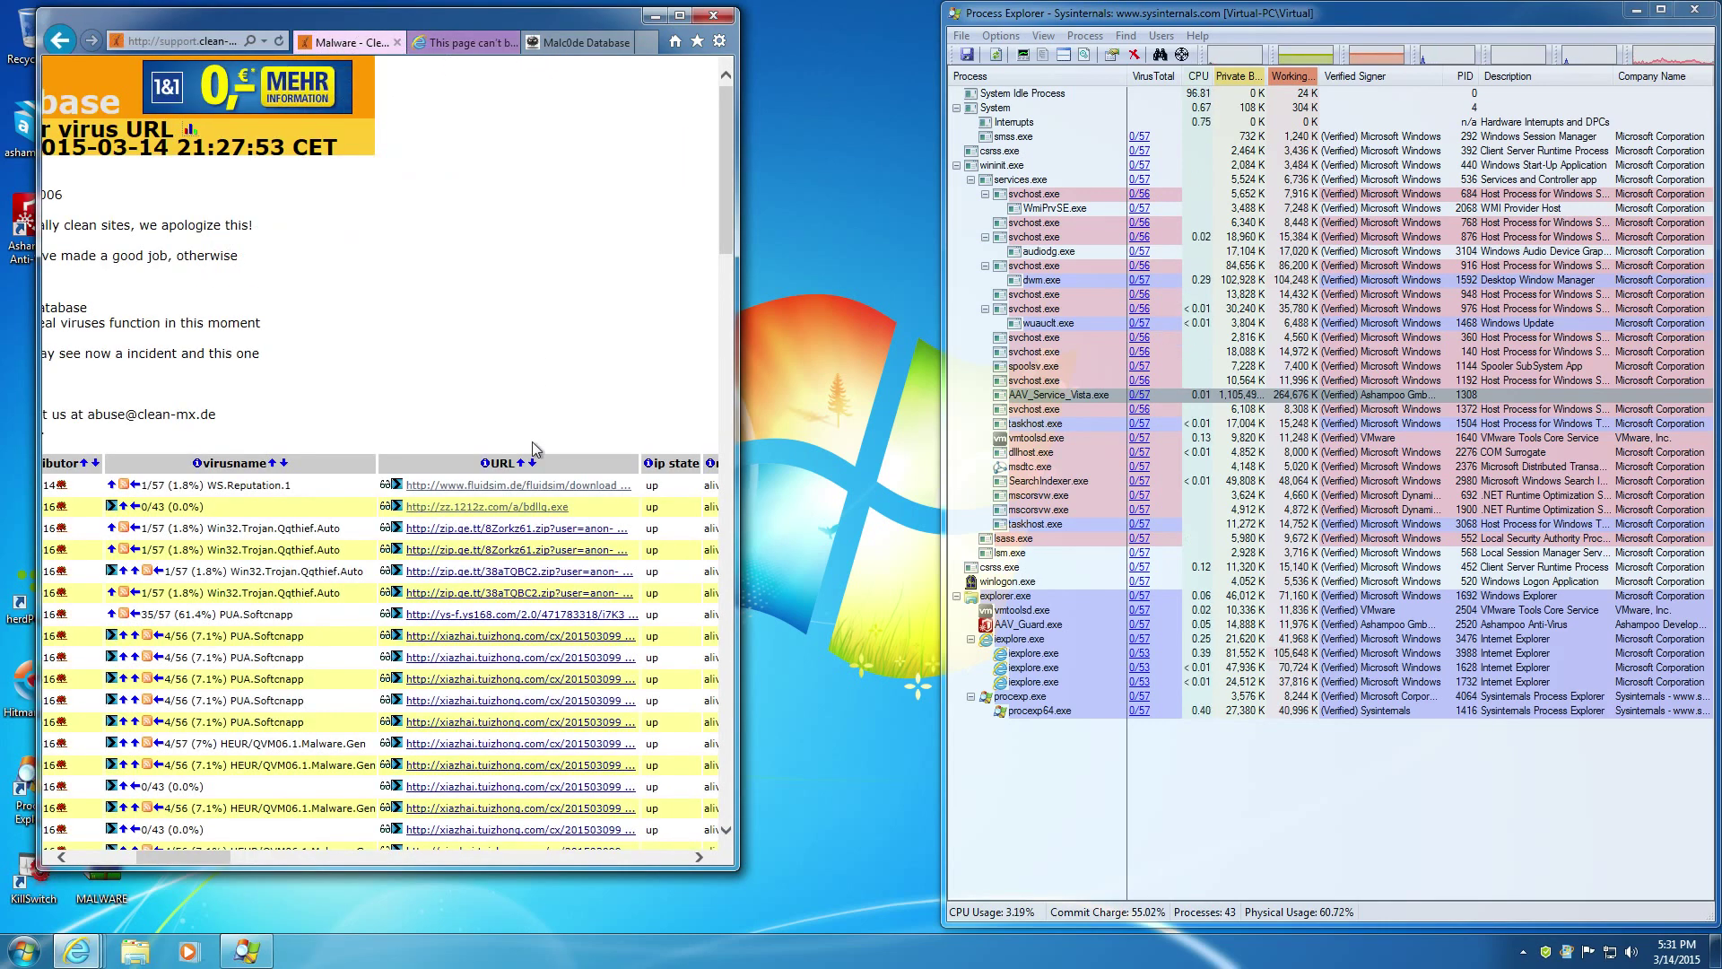
# Test the first zip.ge.tt URL, block access to the site, and close both blocked pages
pyautogui.click(454, 534)
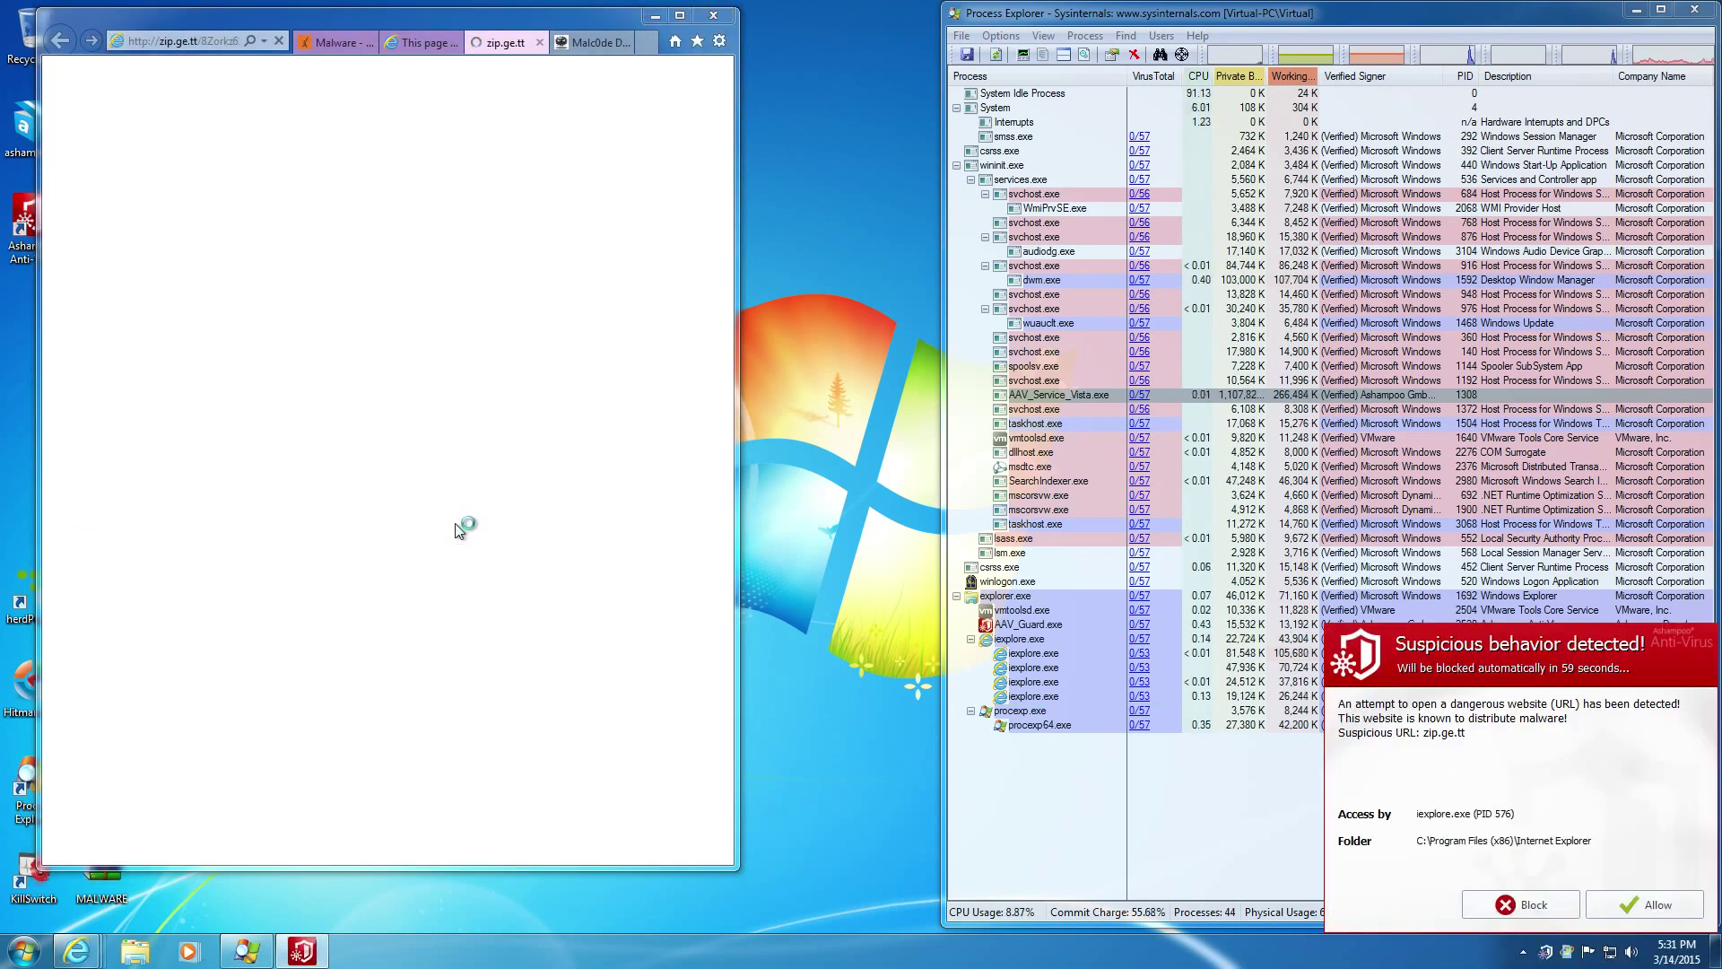
pyautogui.click(1522, 905)
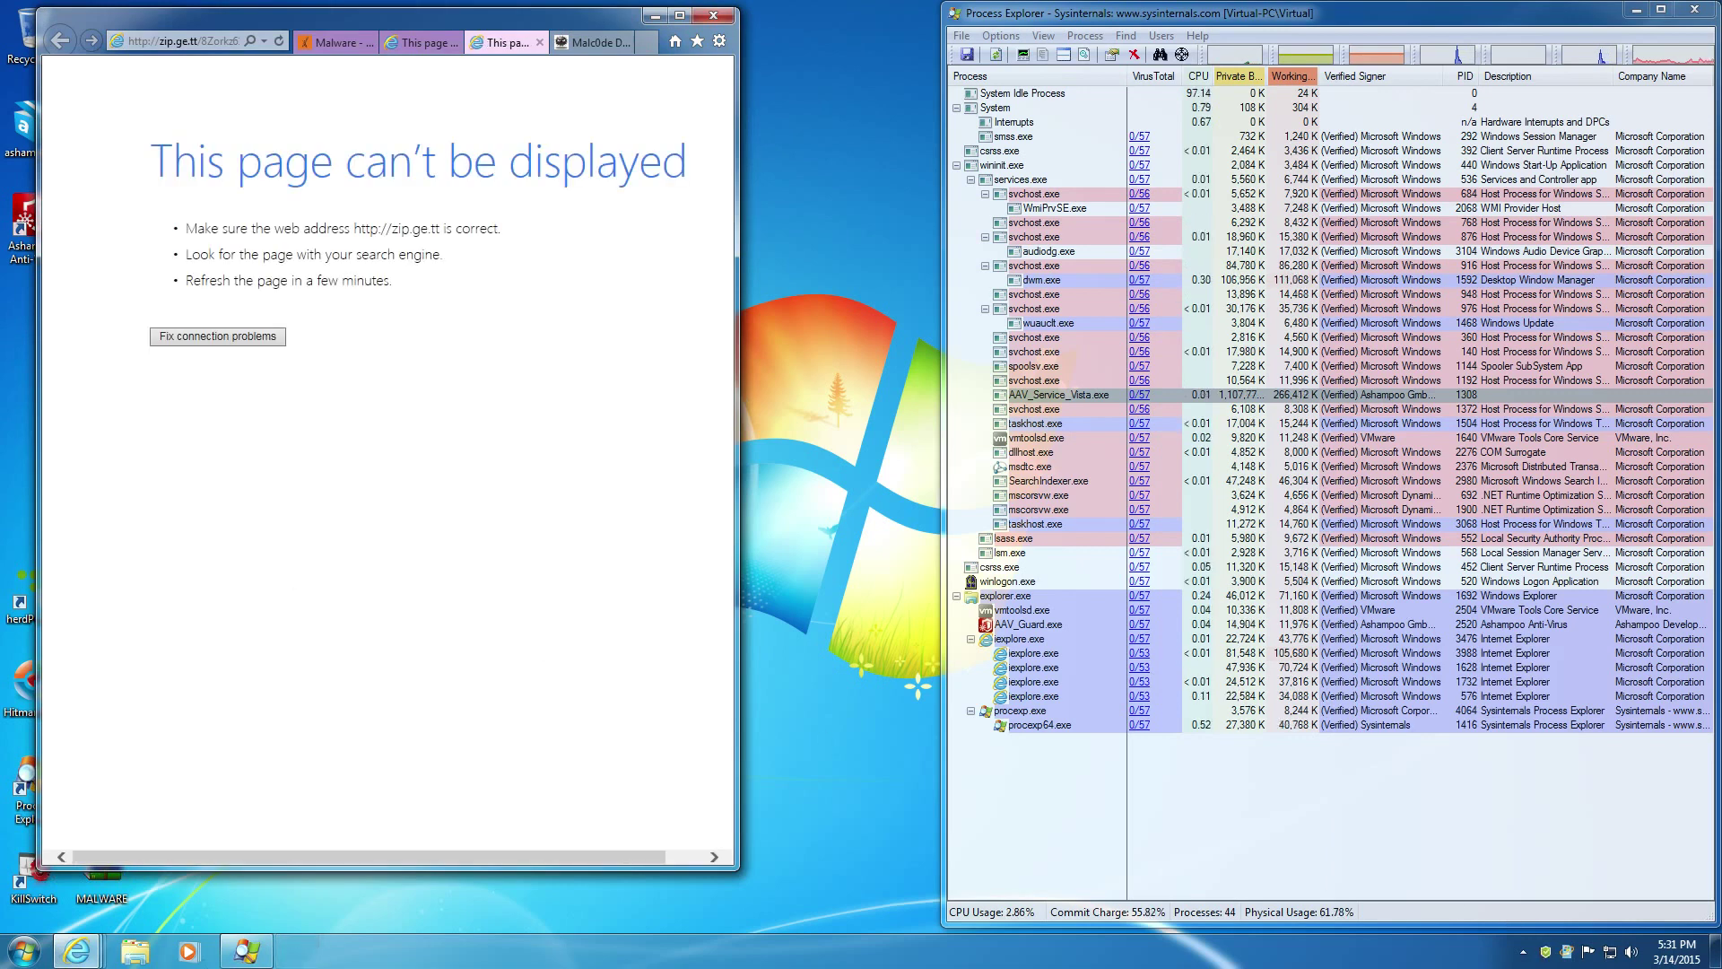
pyautogui.click(541, 46)
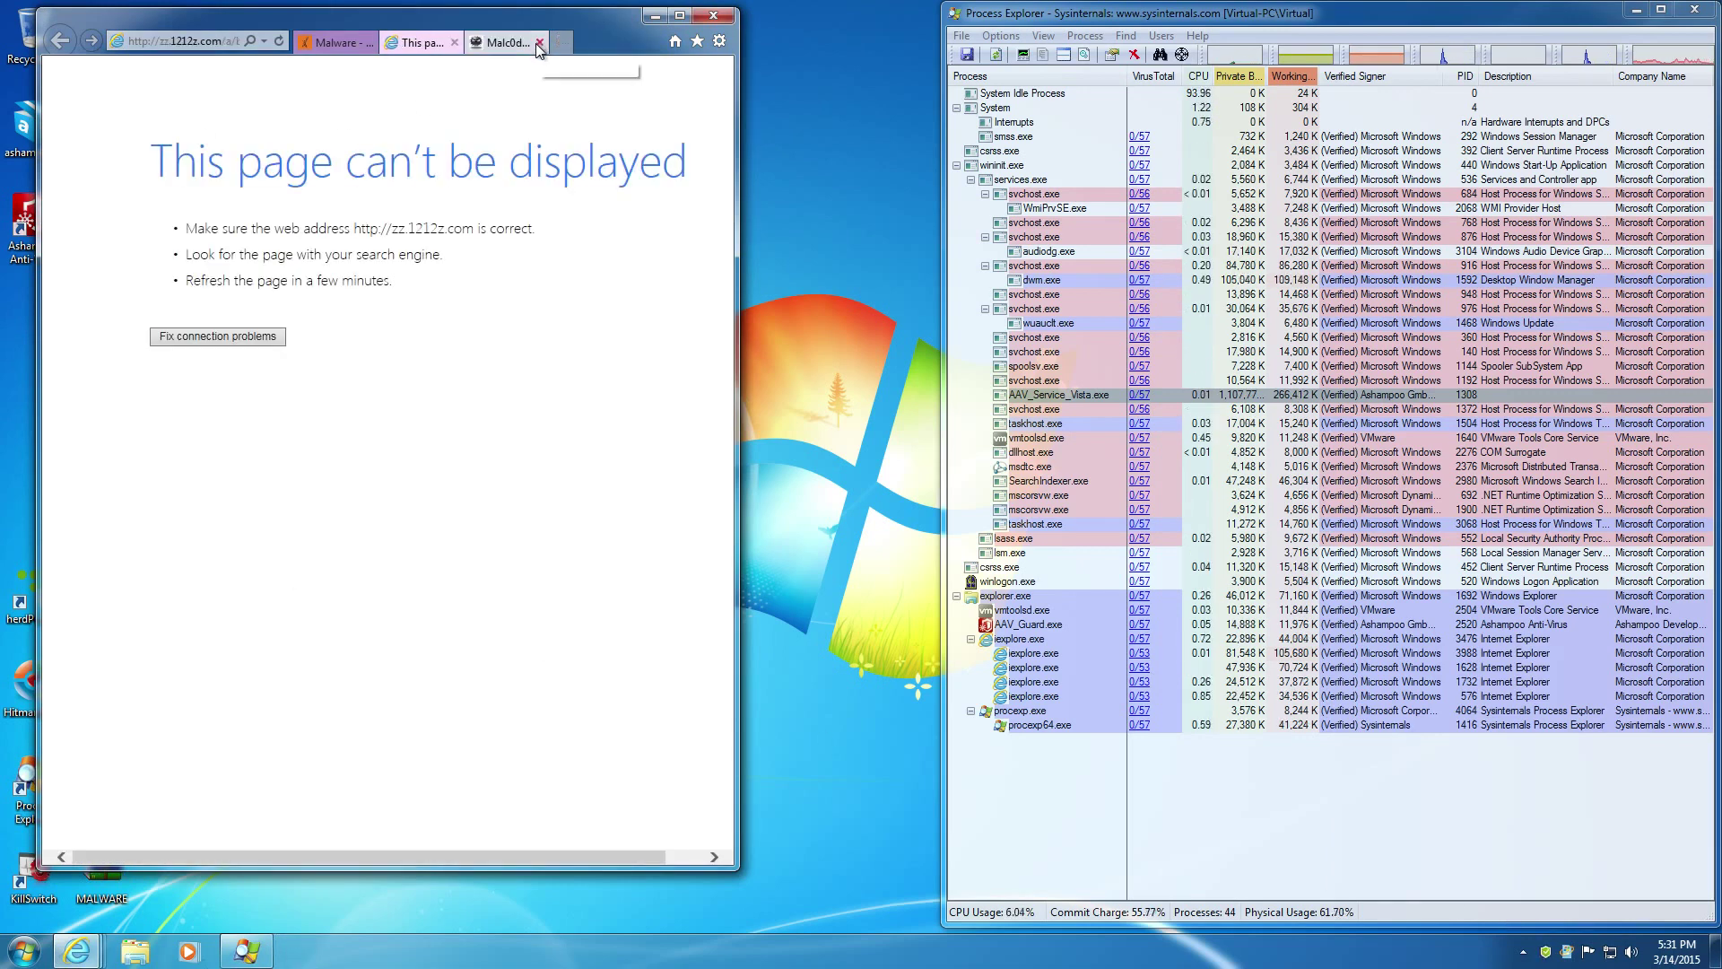
pyautogui.click(459, 42)
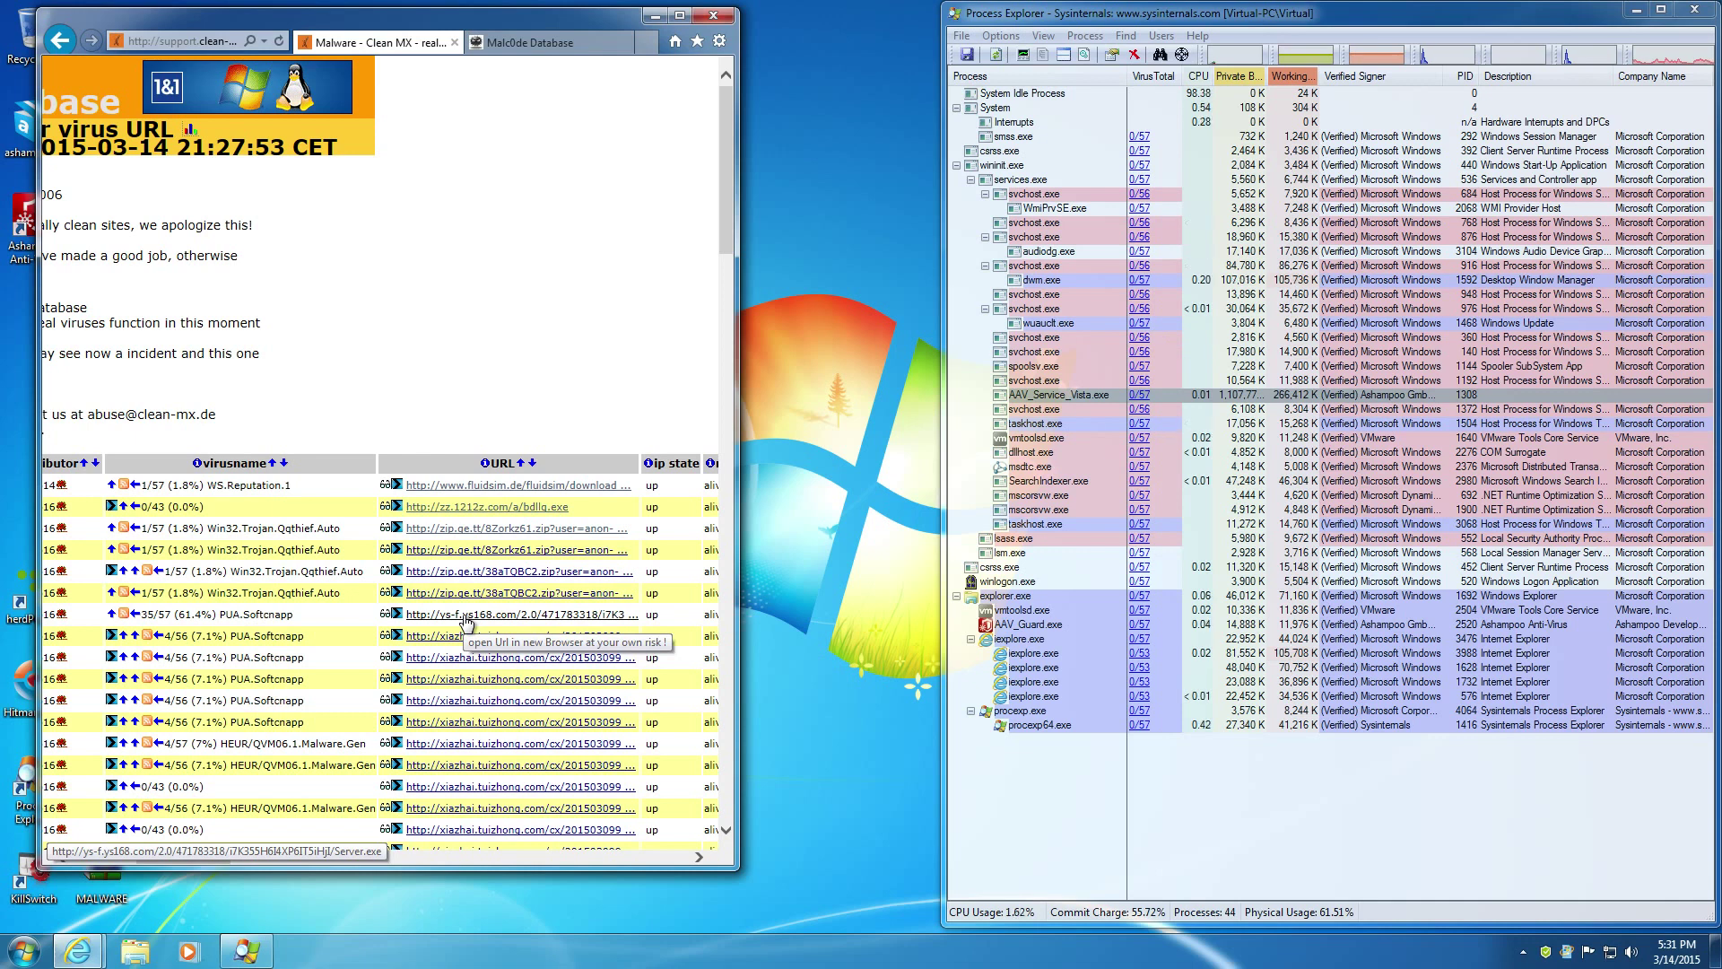
# Test the ys-f.ys168.com Server.exe URL and return to the Clean MX list
pyautogui.click(465, 618)
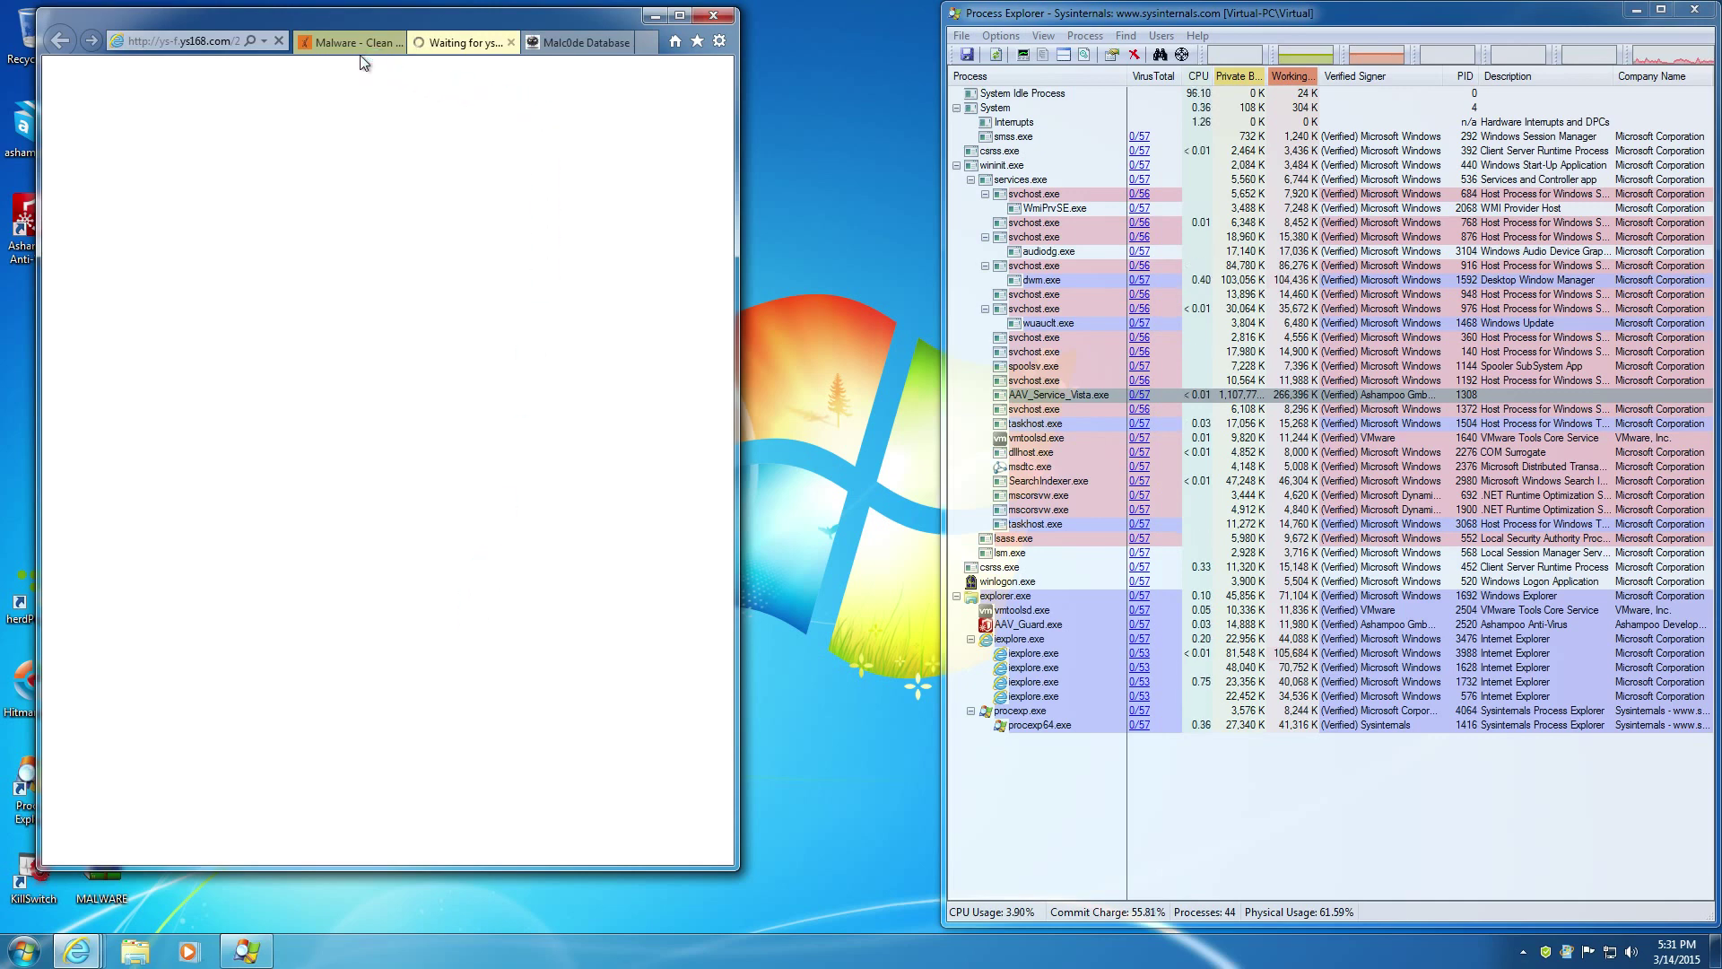
pyautogui.click(947, 547)
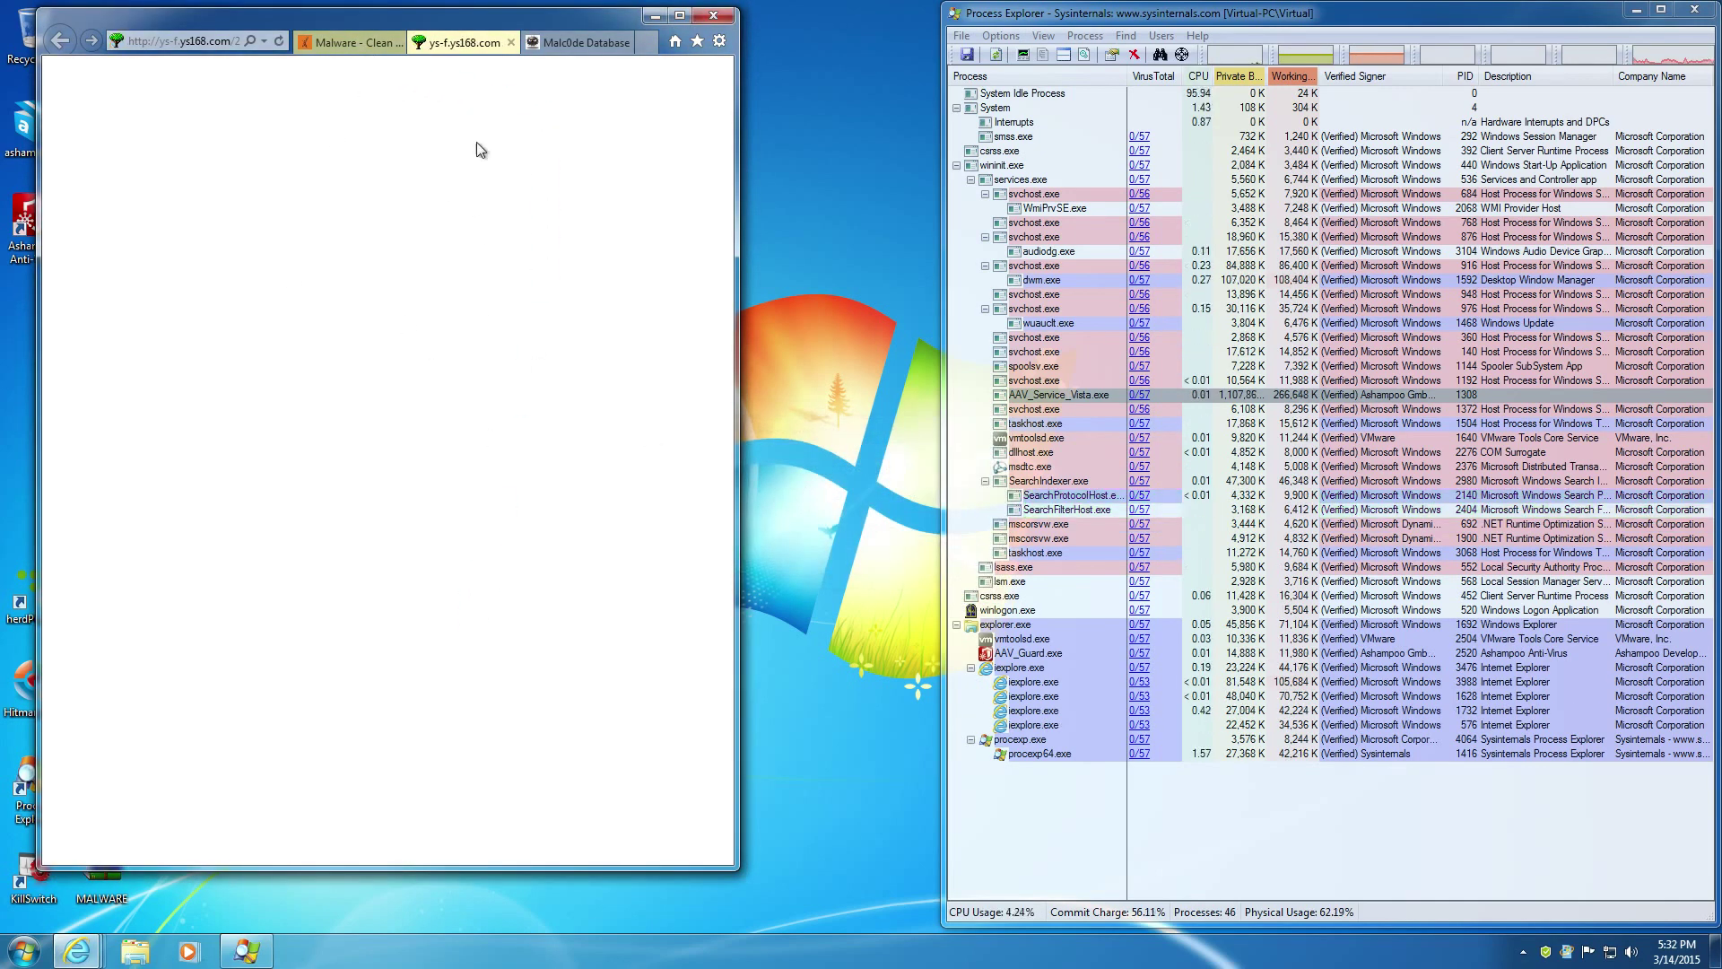
pyautogui.click(350, 40)
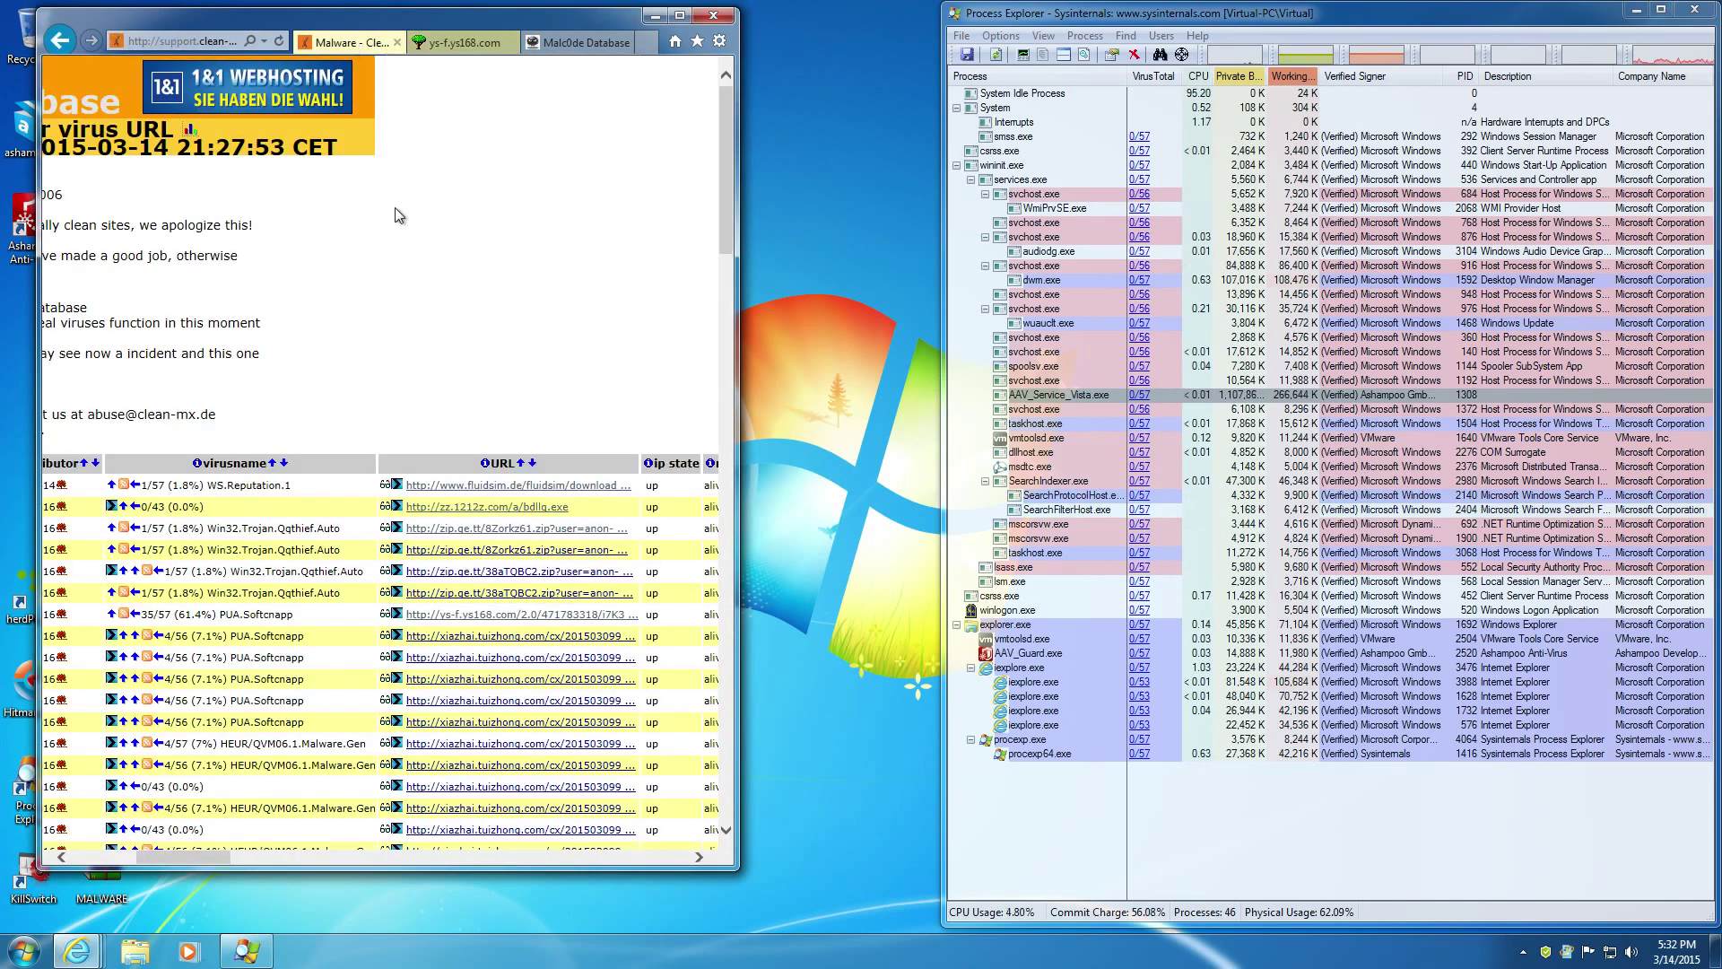
# Test a xiazhai.tuizhong.com URL flagged HEUR/QVM06.1.Malware.Gen, block the site, and close its page and the ys-f.ys168.com page
pyautogui.scroll(-4, 572, 710)
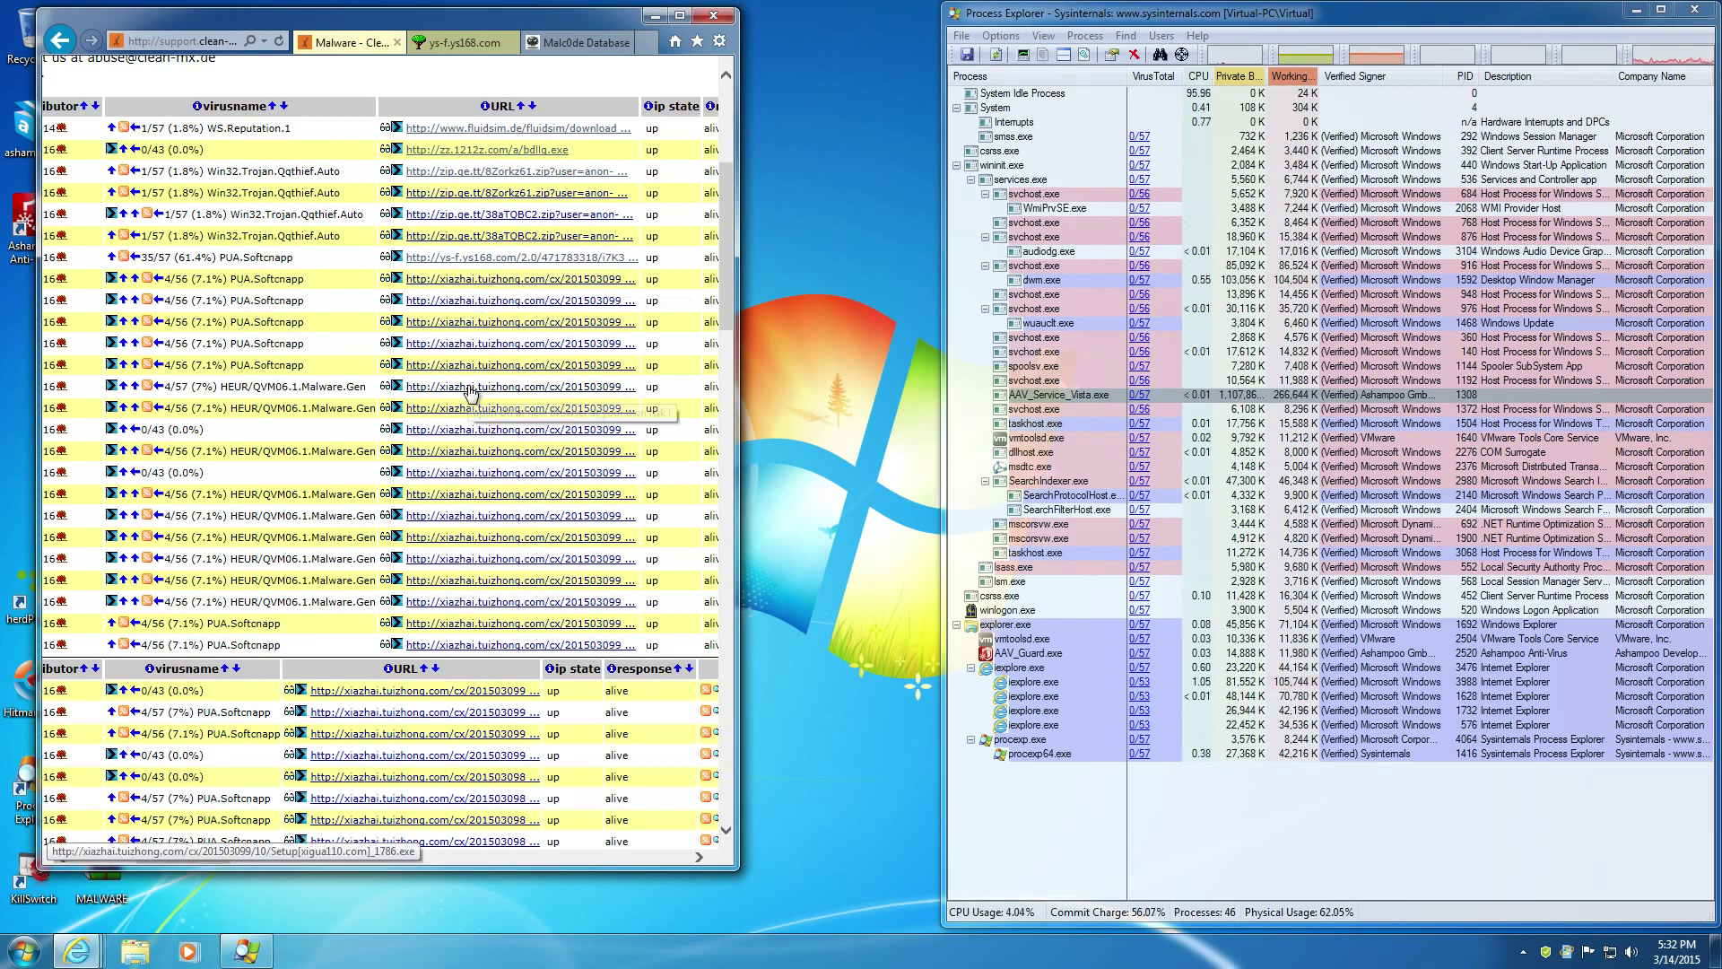
pyautogui.click(469, 387)
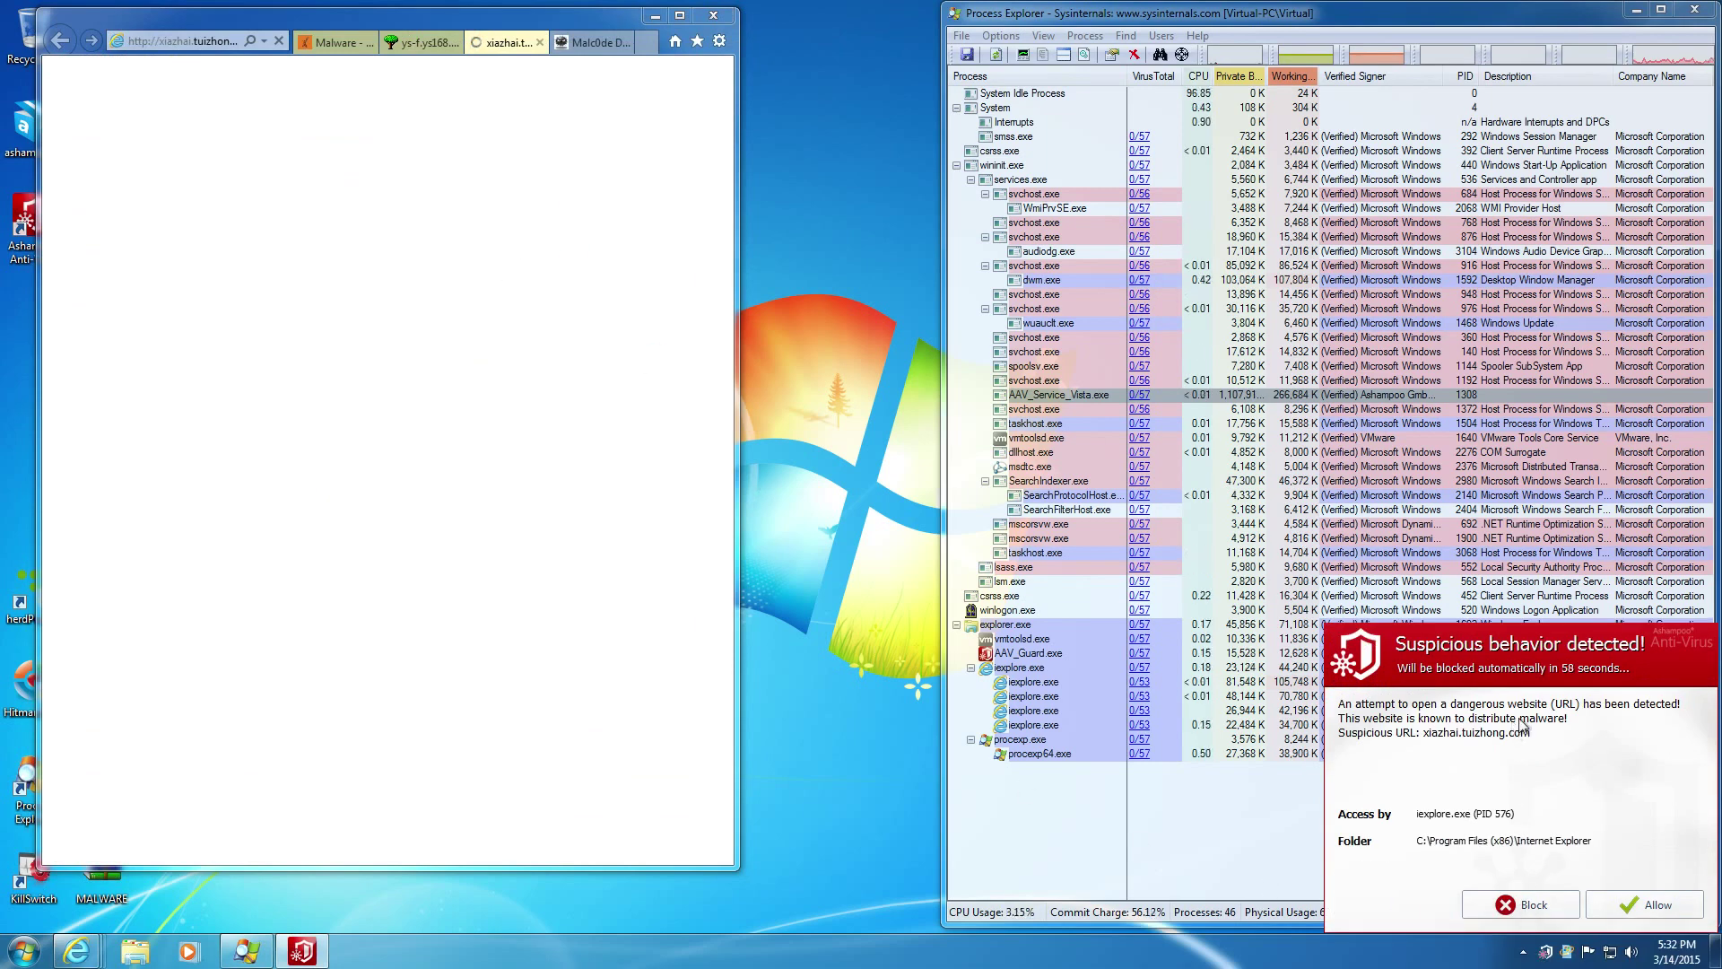
pyautogui.click(1520, 908)
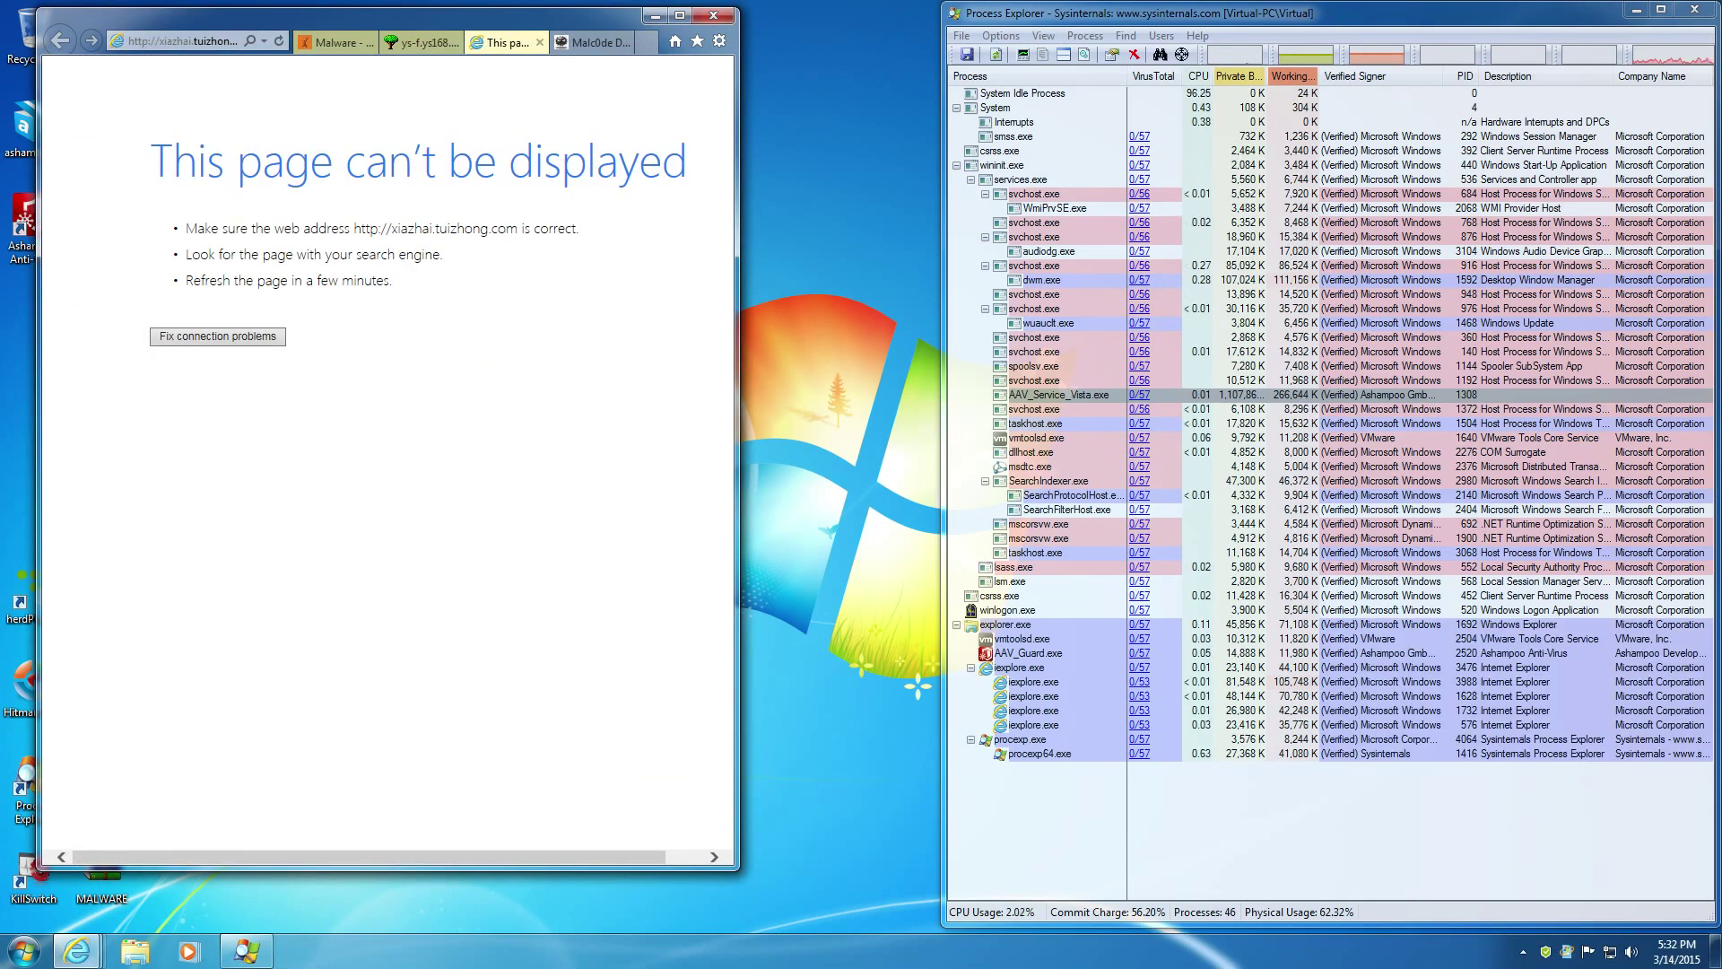
pyautogui.click(540, 42)
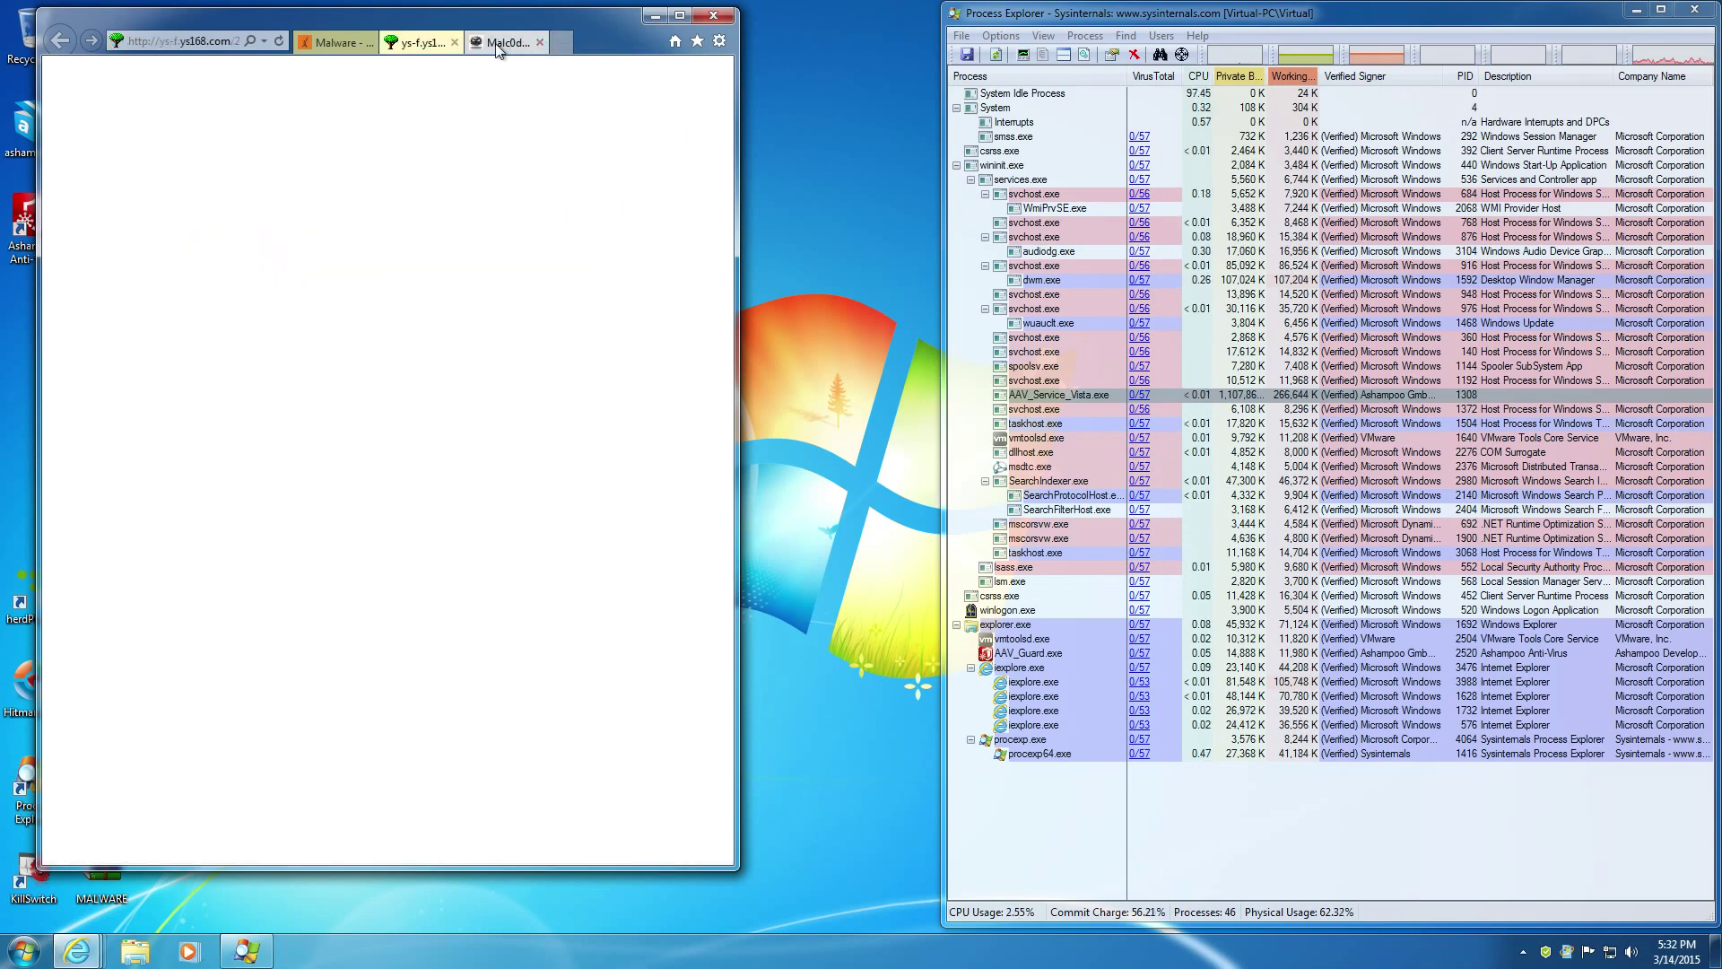
pyautogui.click(455, 43)
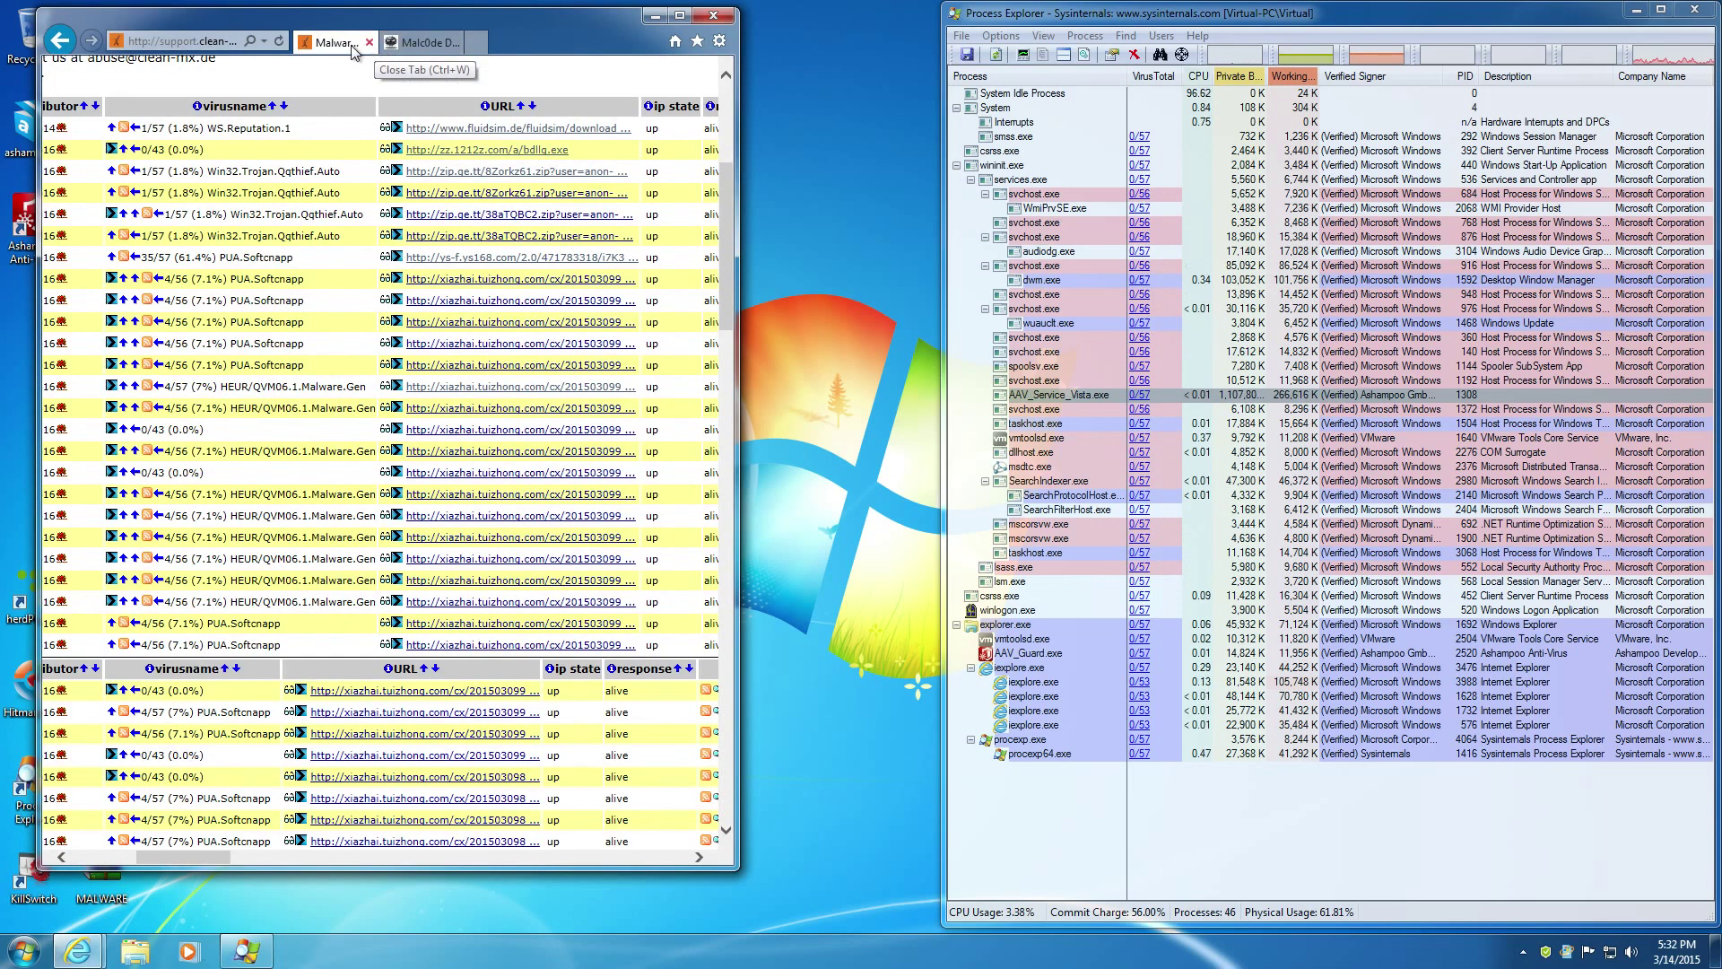
pyautogui.scroll(-15, 492, 554)
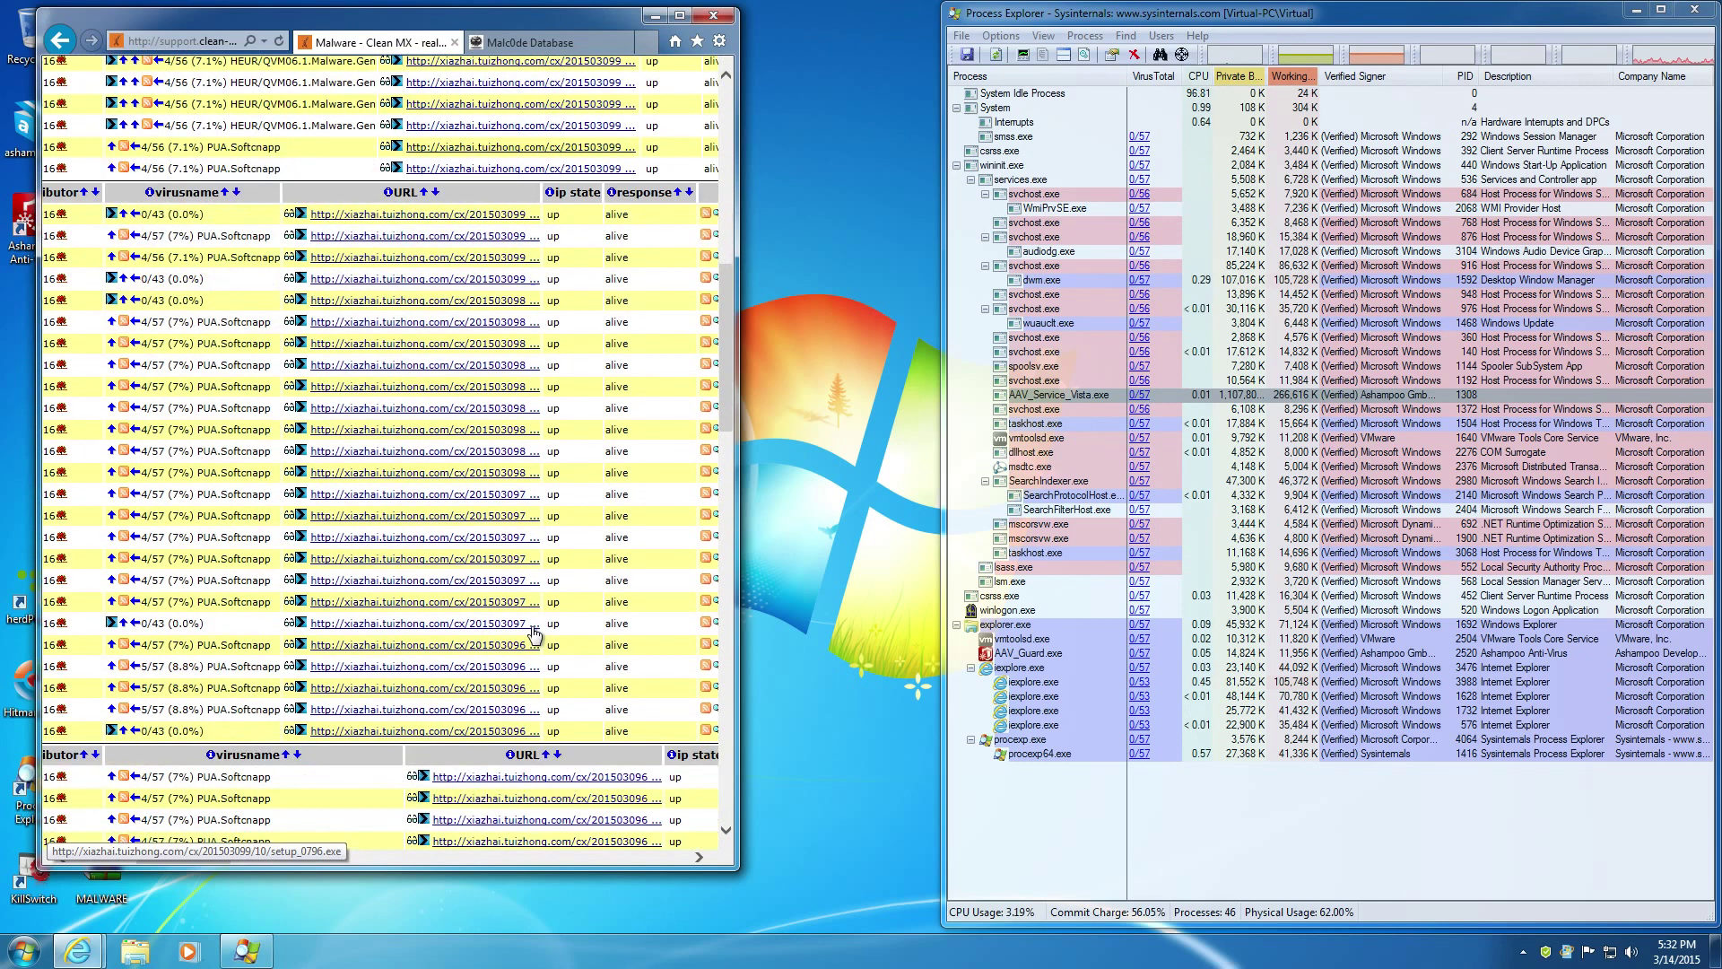
pyautogui.scroll(-4, 530, 637)
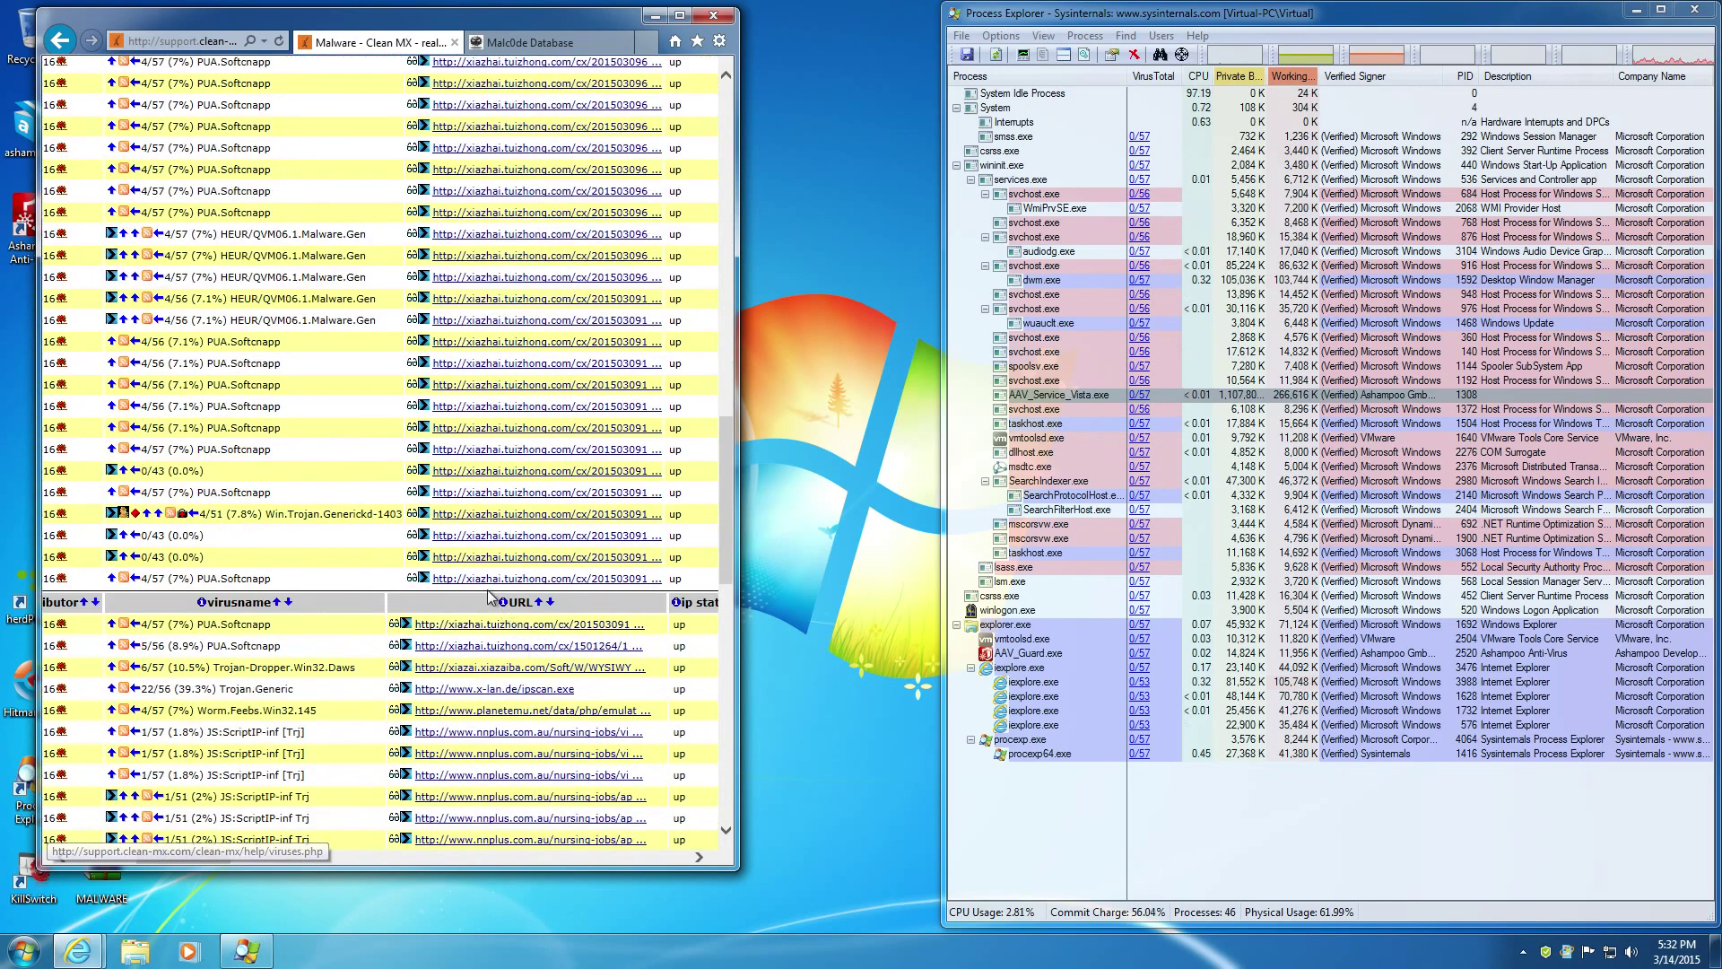
pyautogui.click(501, 691)
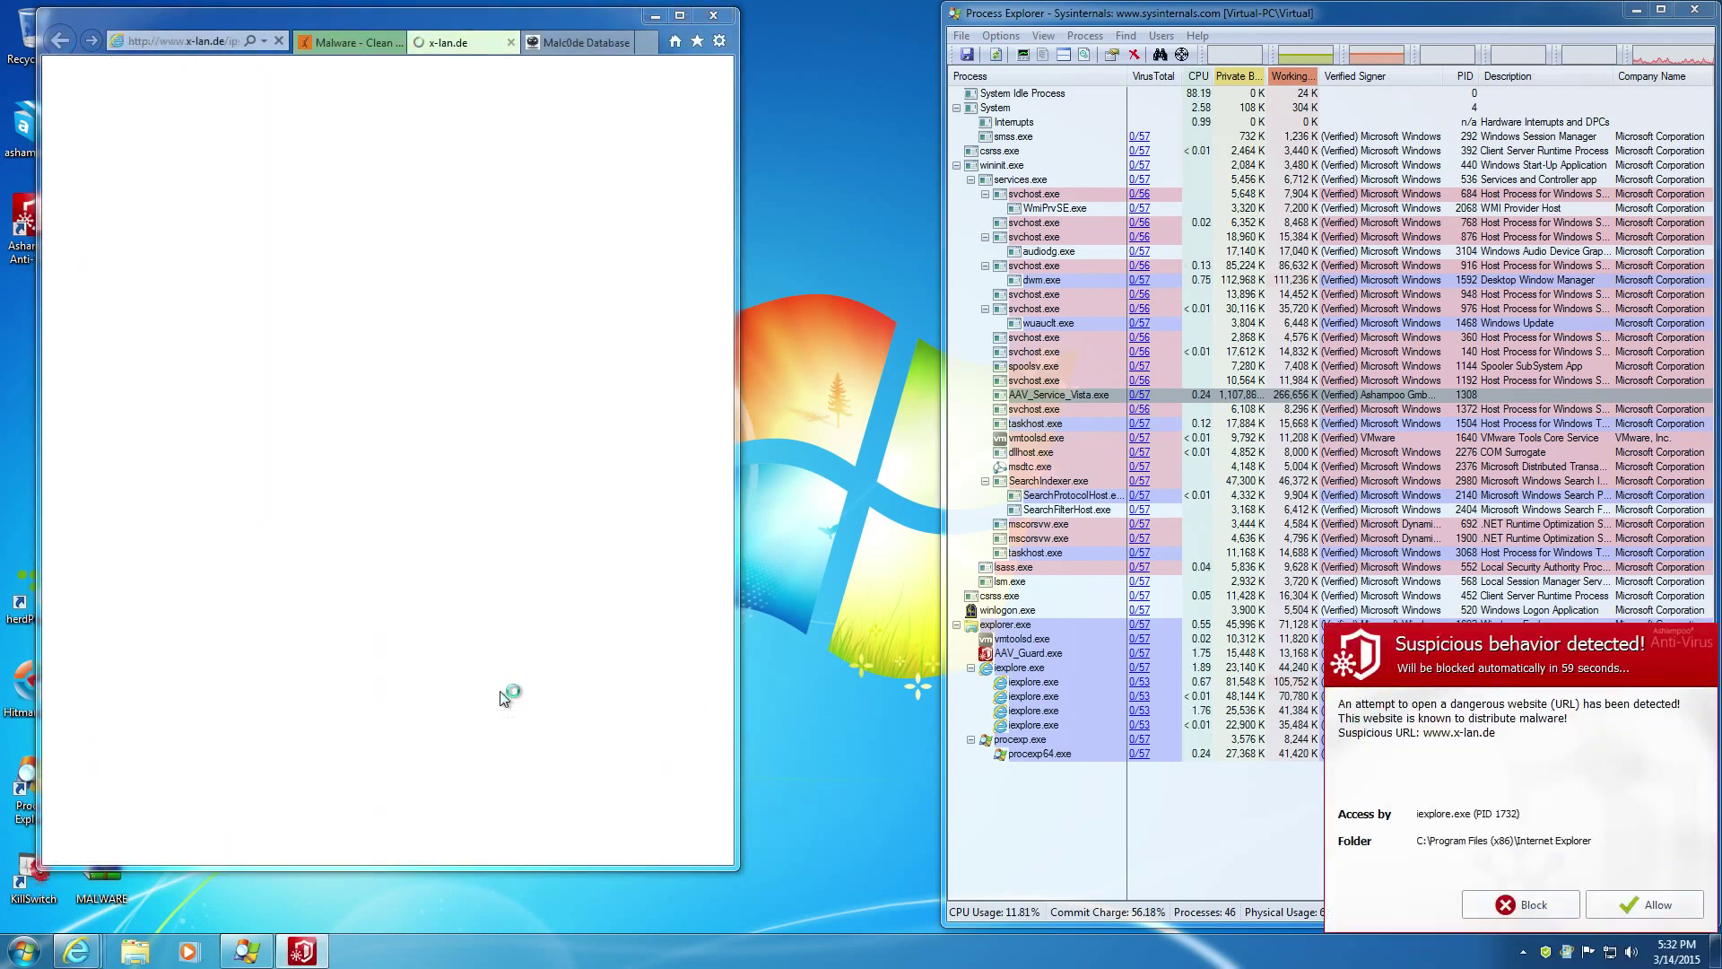
pyautogui.click(1520, 904)
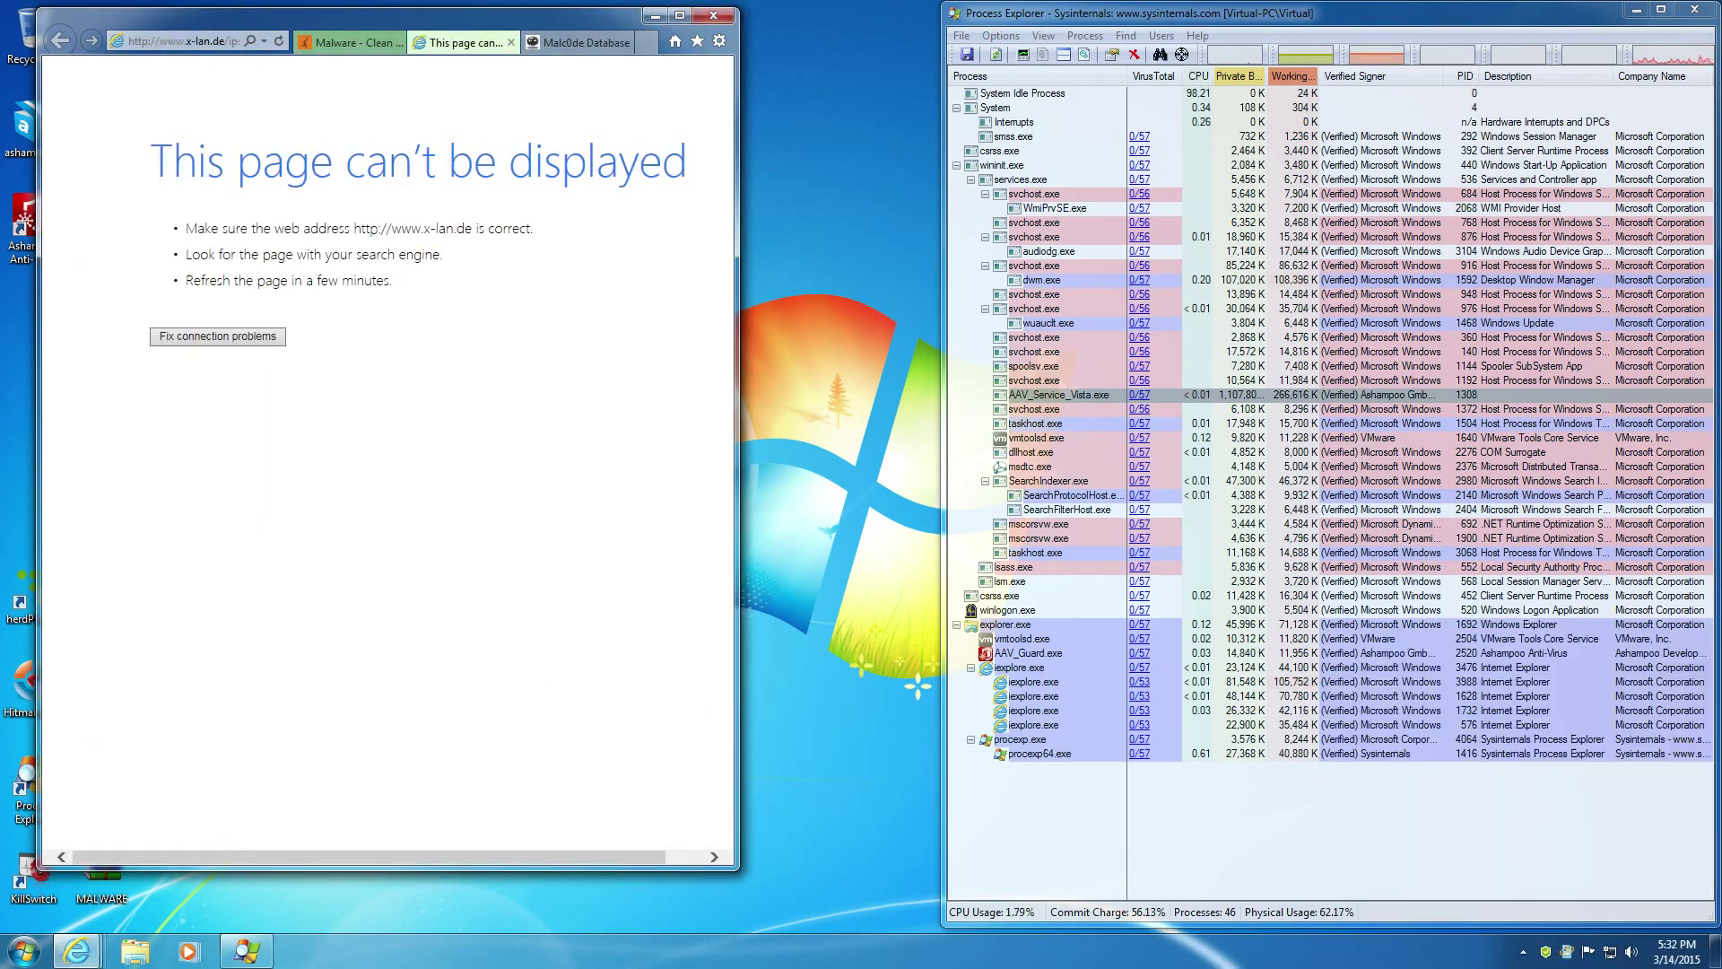
pyautogui.click(512, 43)
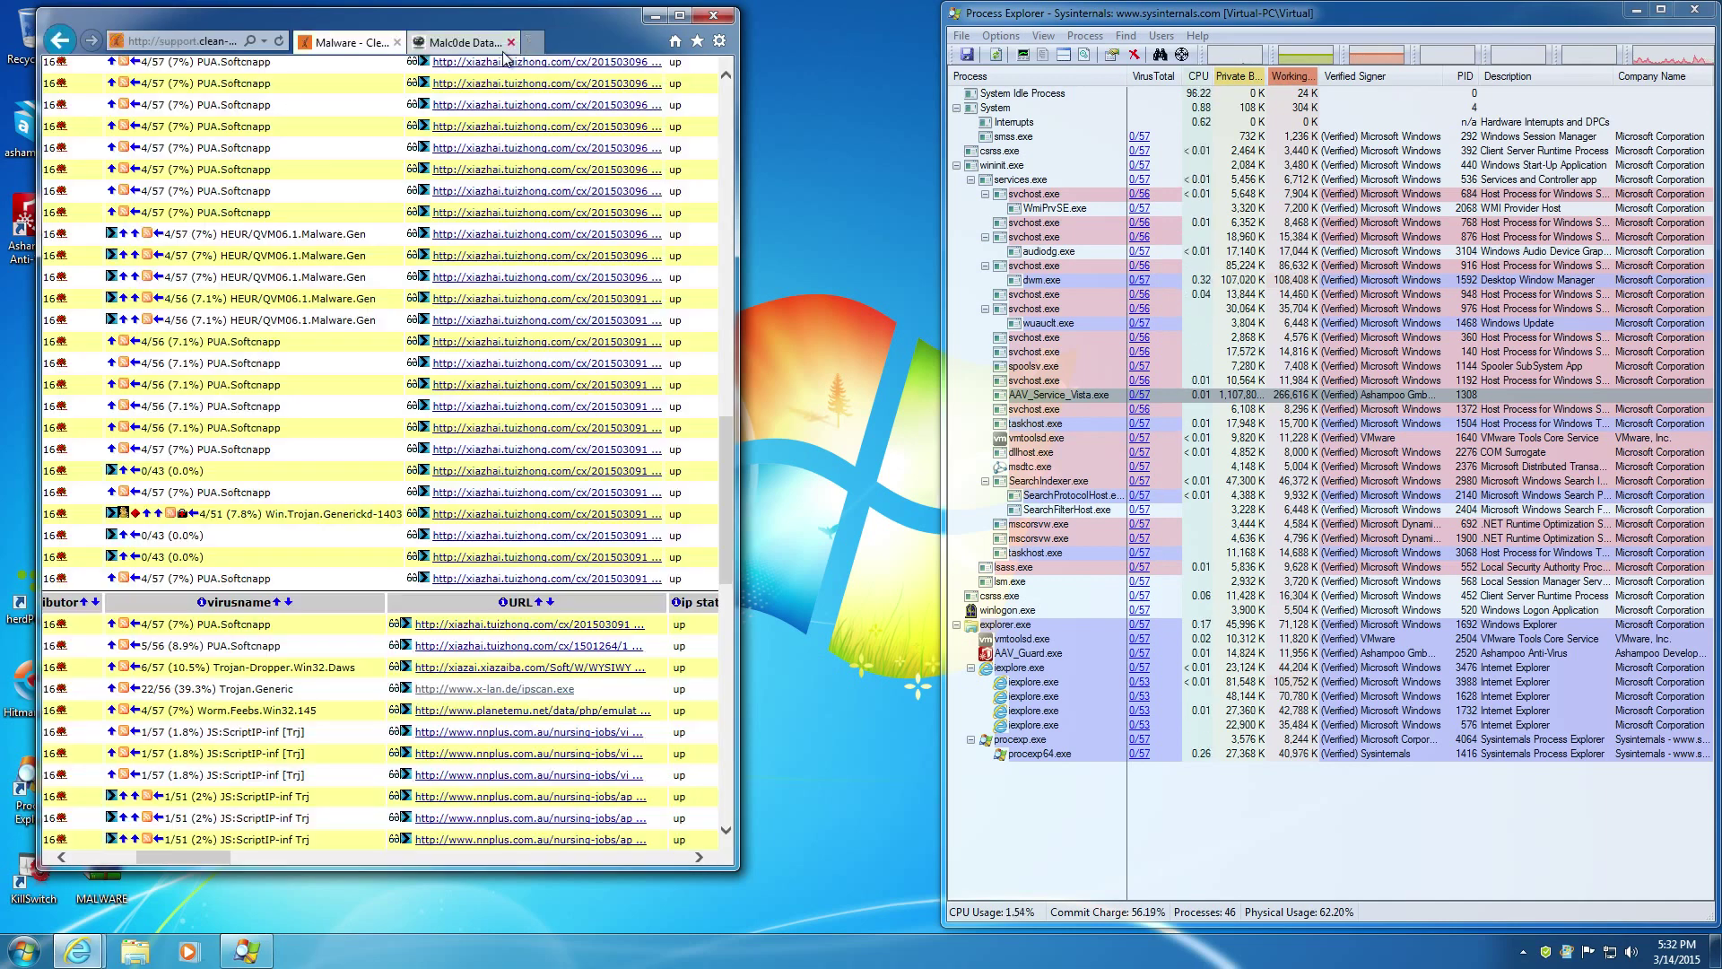
pyautogui.click(537, 721)
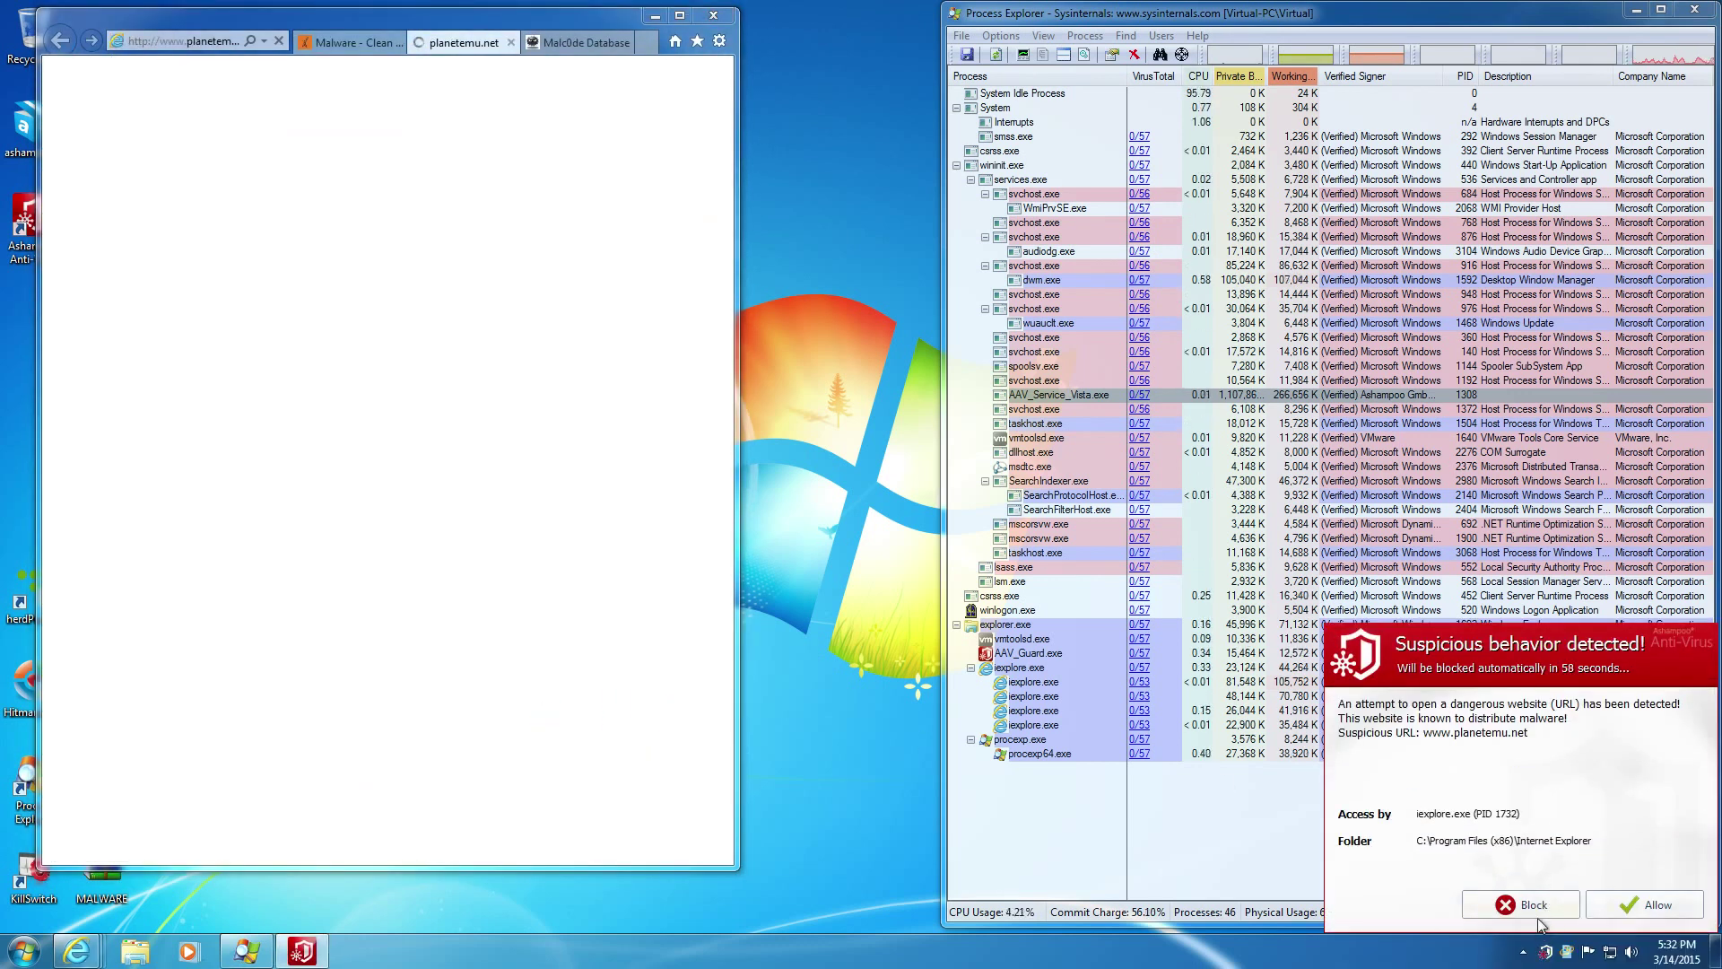
pyautogui.click(1536, 909)
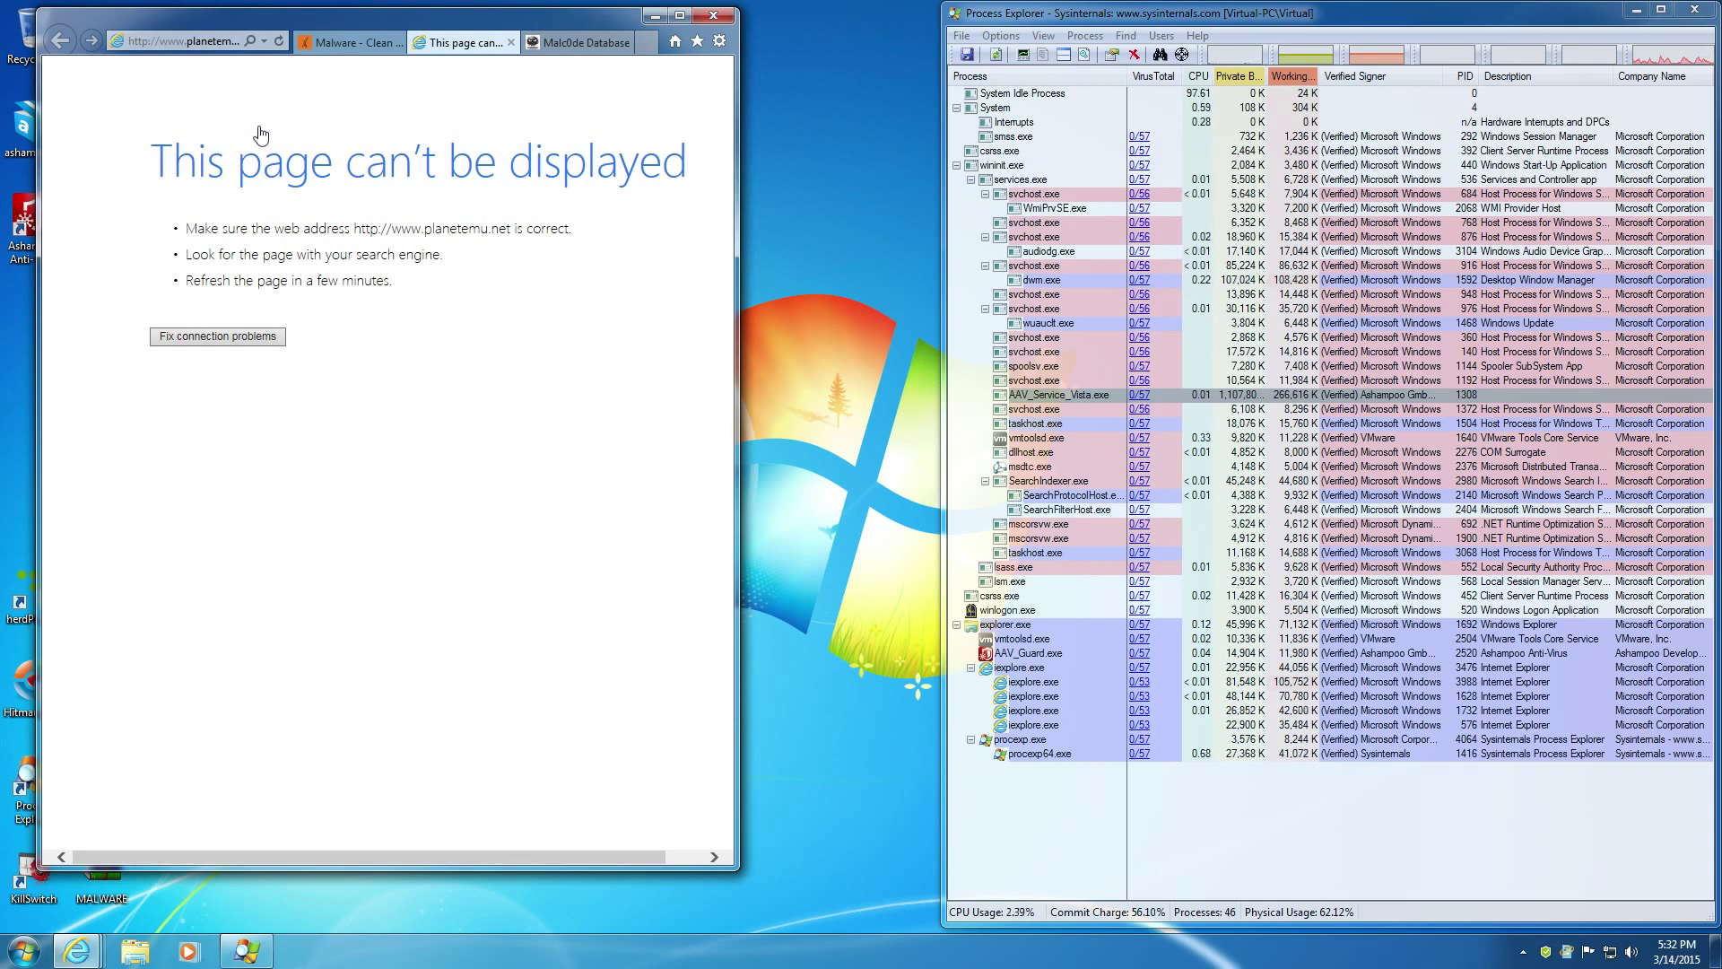
pyautogui.click(364, 43)
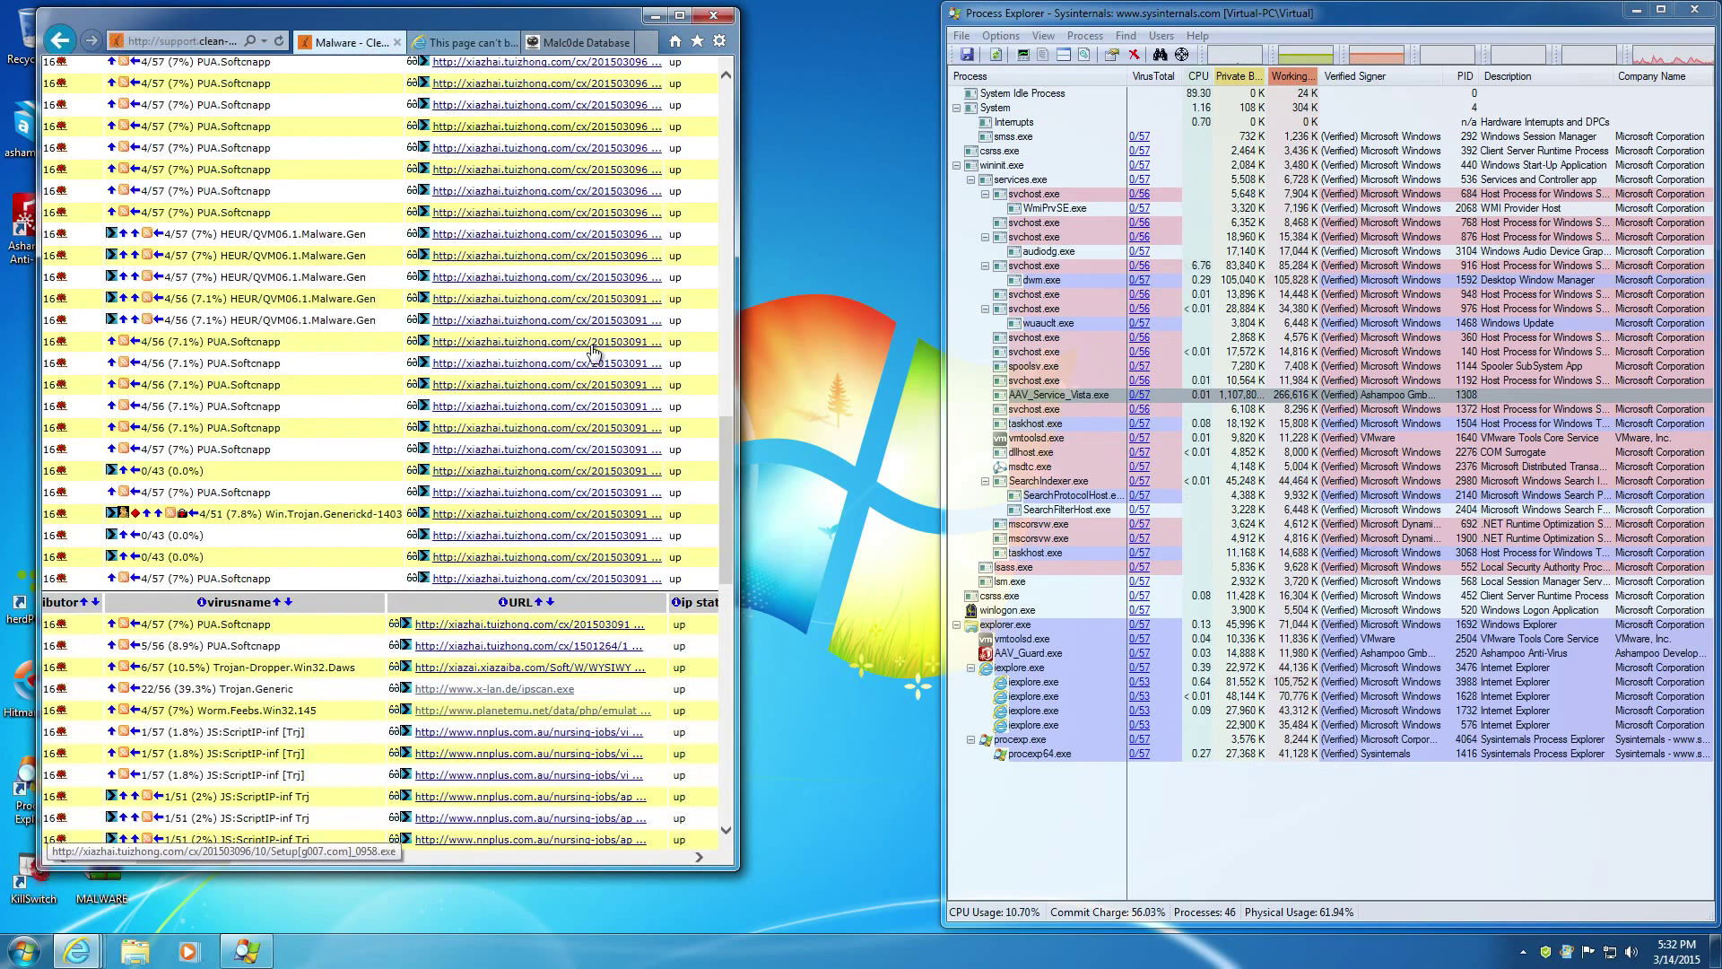
pyautogui.scroll(-3, 595, 353)
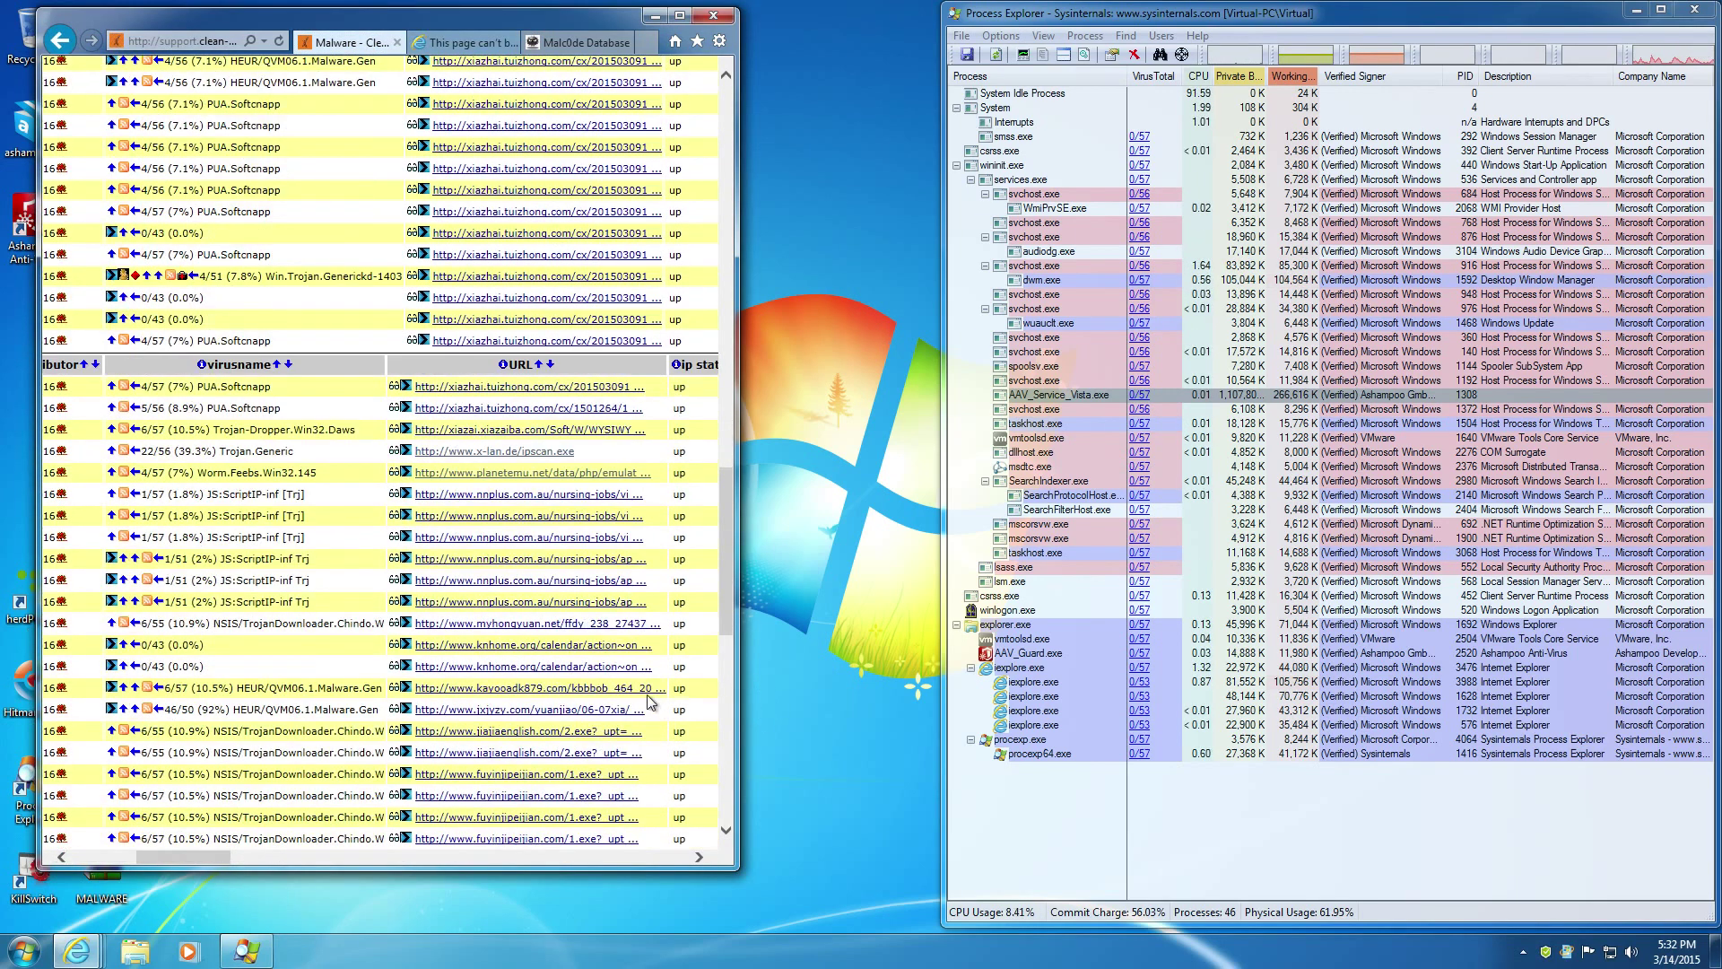
pyautogui.click(552, 496)
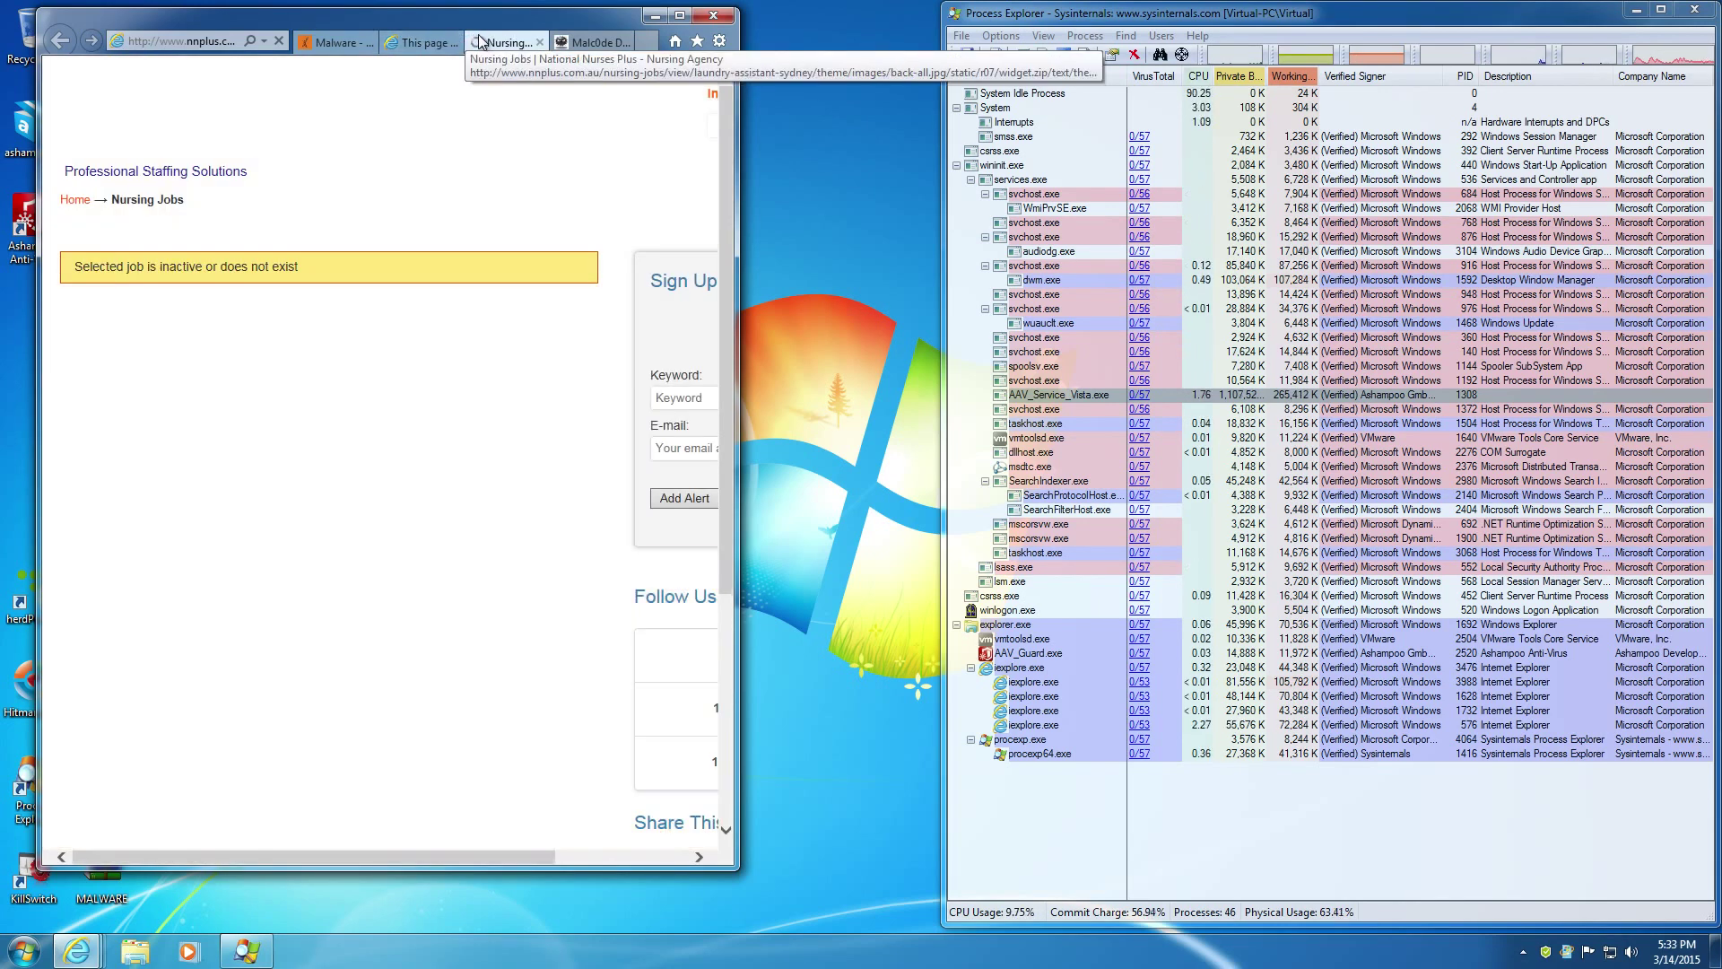
pyautogui.click(539, 43)
pyautogui.click(511, 43)
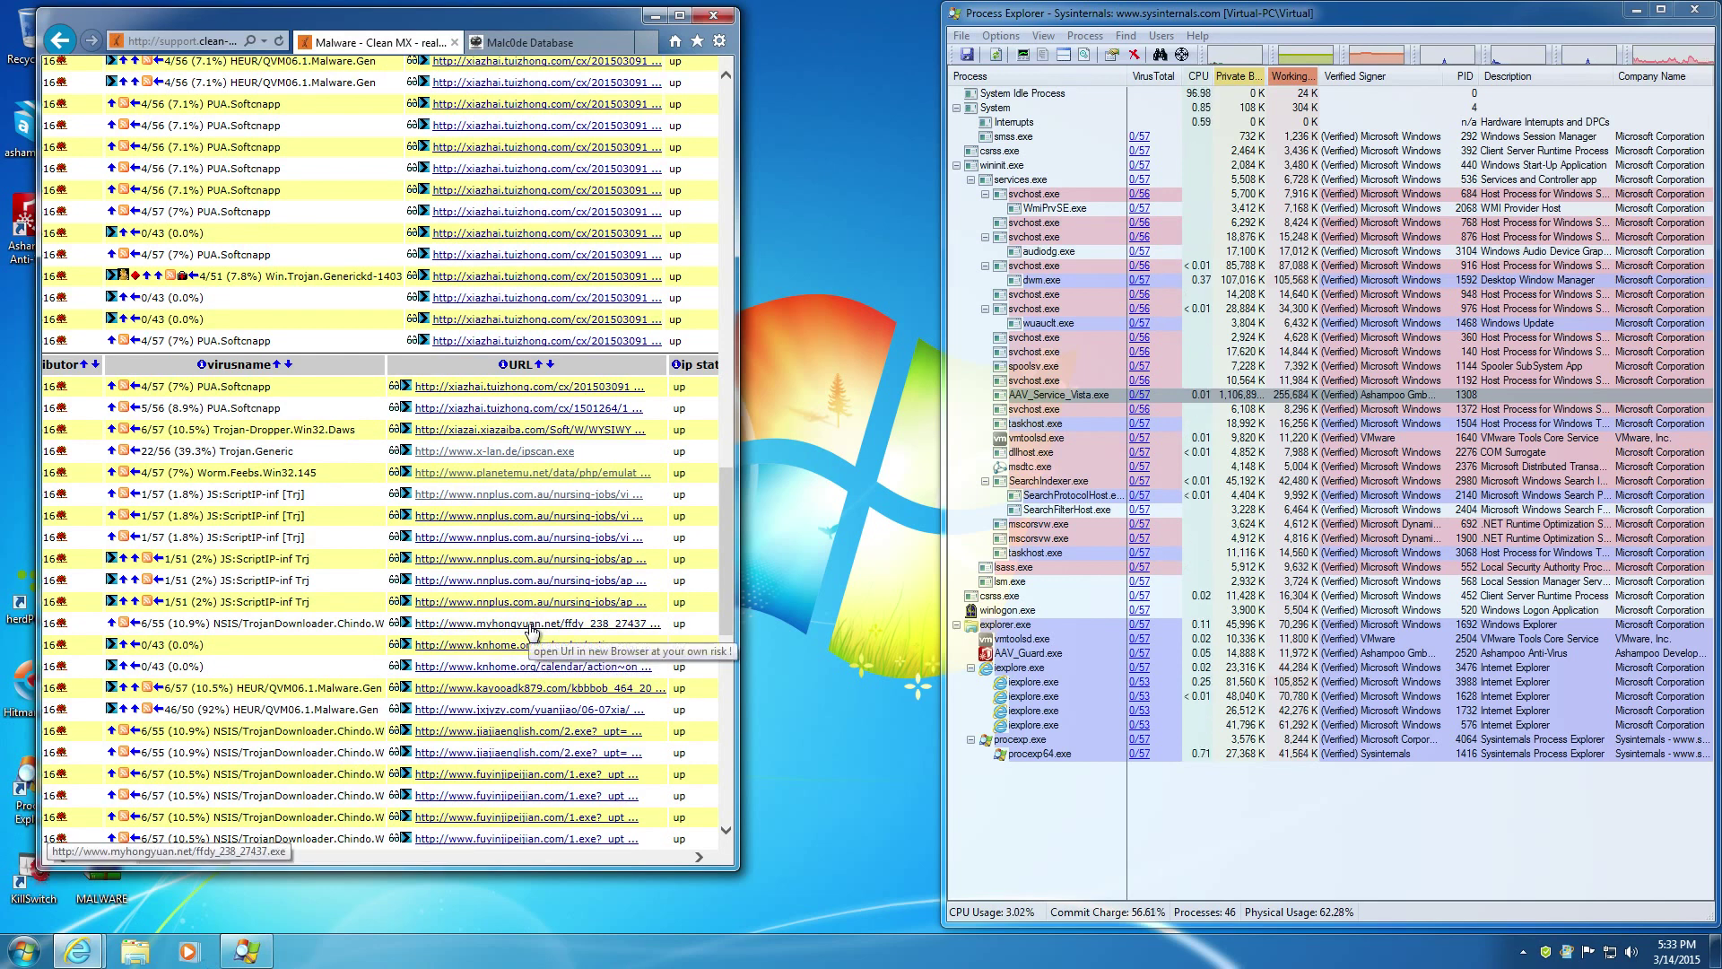
pyautogui.click(528, 623)
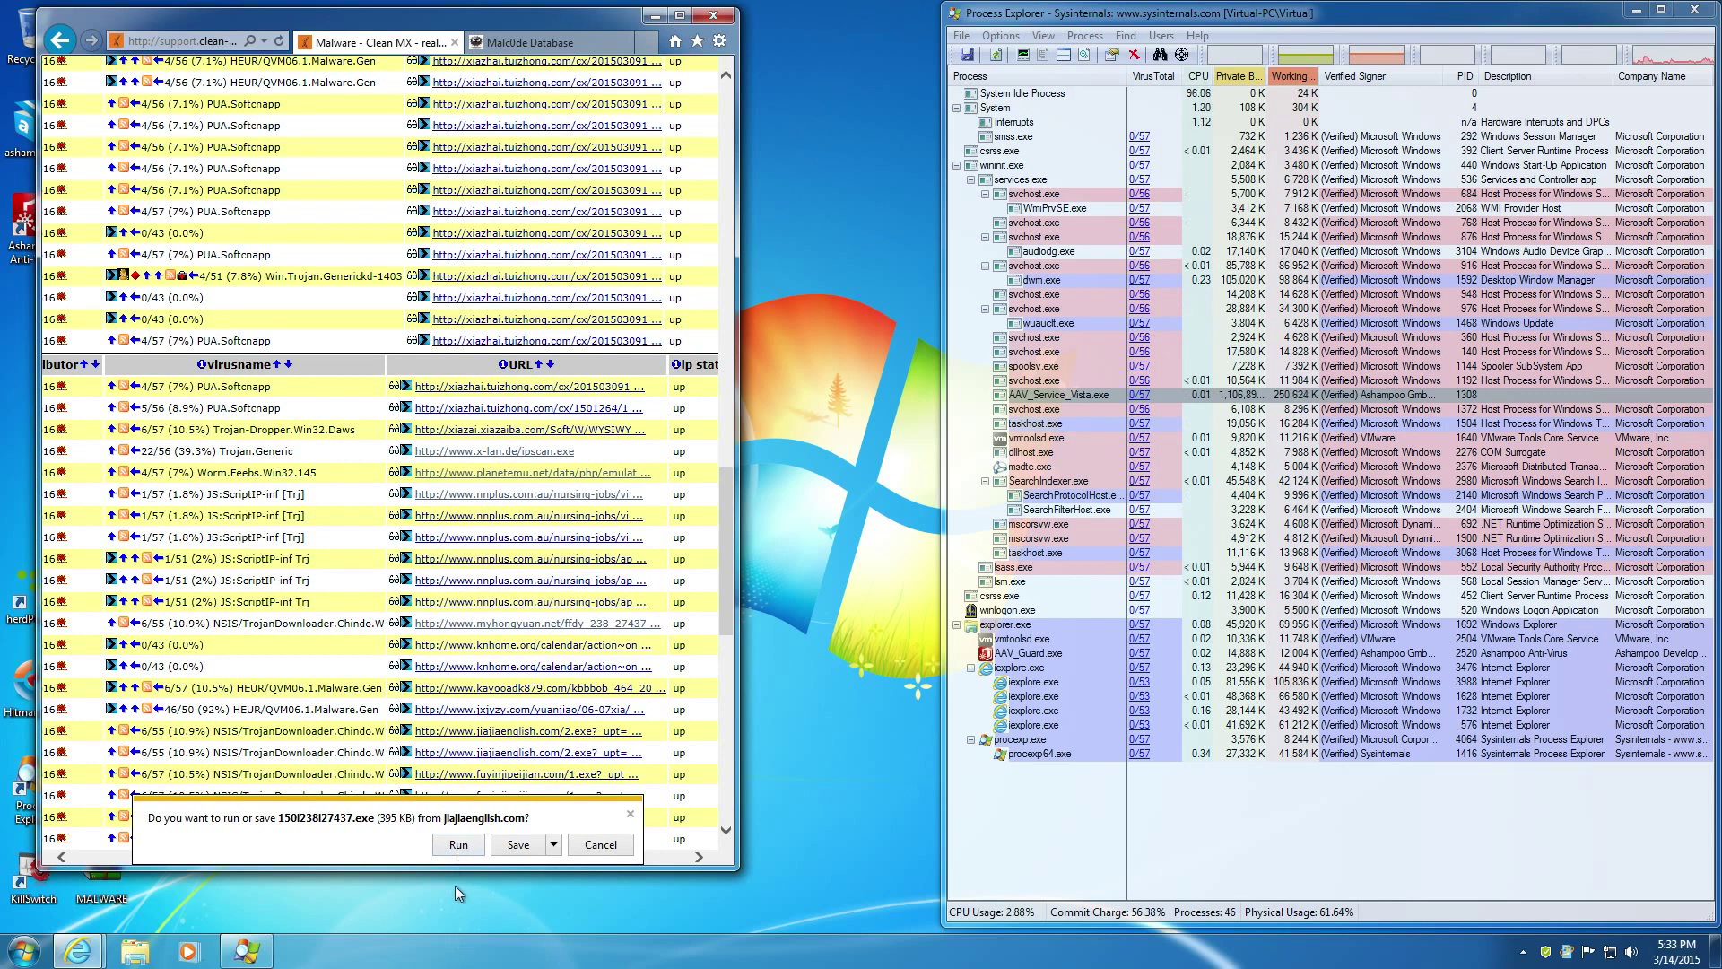
pyautogui.click(457, 844)
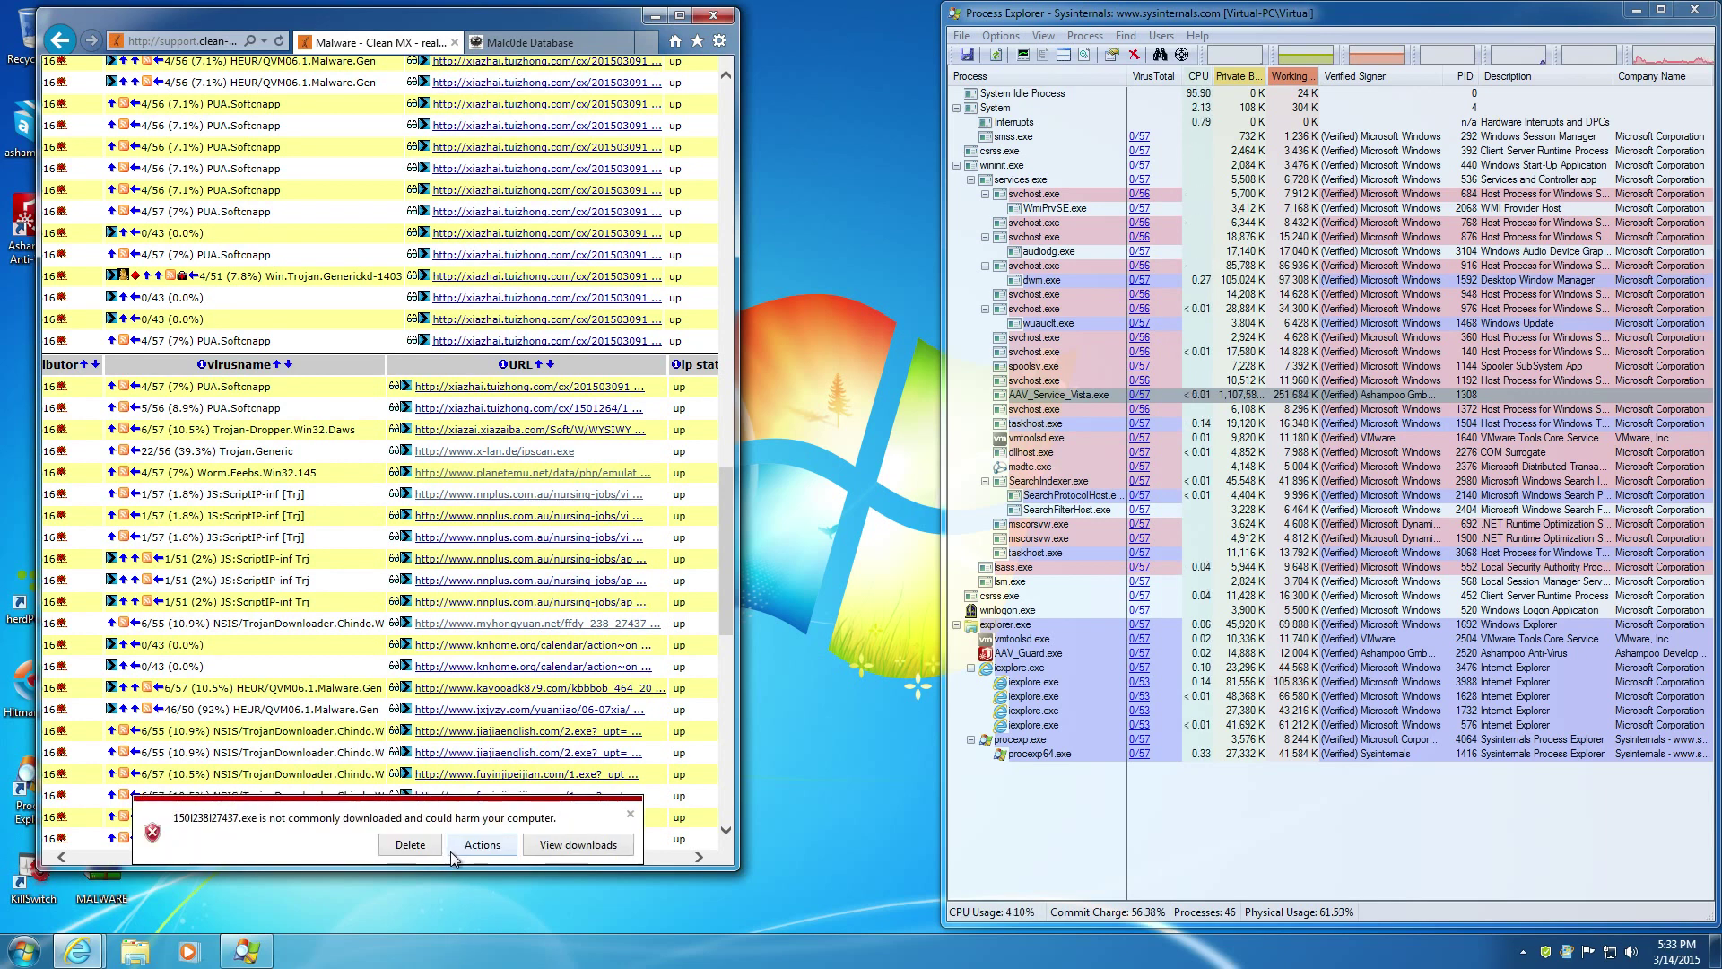
pyautogui.click(543, 845)
# Override the SmartScreen Filter for 150I238I27437.exe and allow the program to make changes to the computer
pyautogui.rightClick(551, 191)
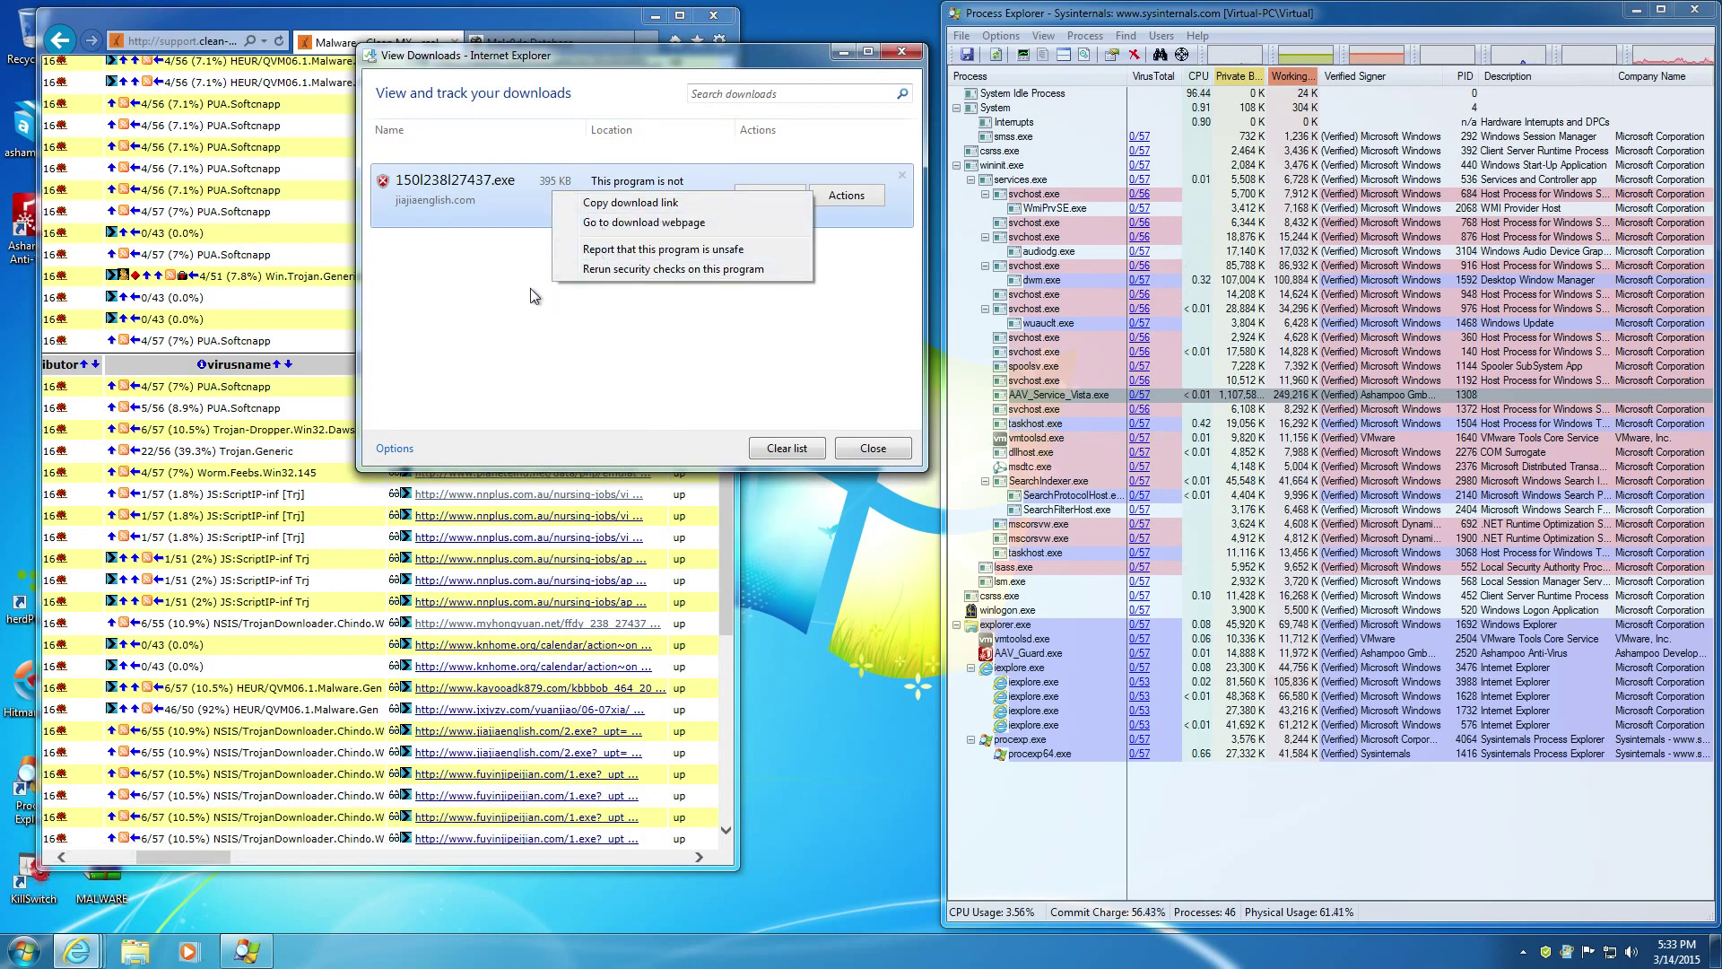
pyautogui.click(577, 269)
pyautogui.click(847, 195)
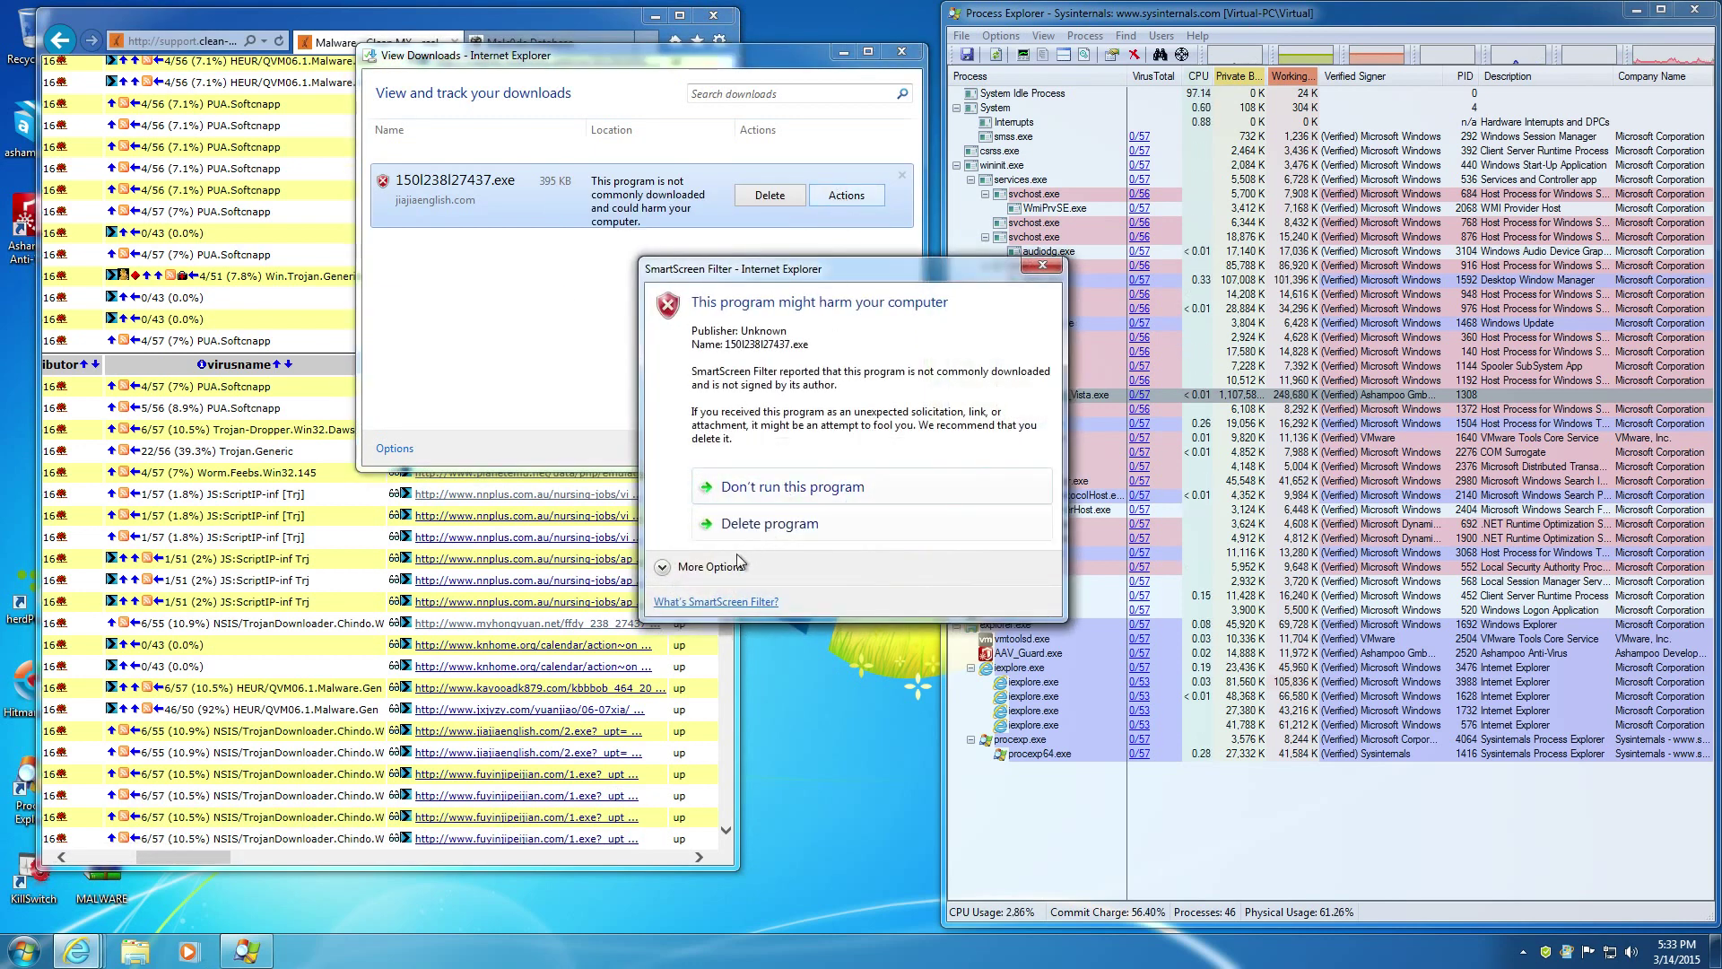
pyautogui.click(771, 563)
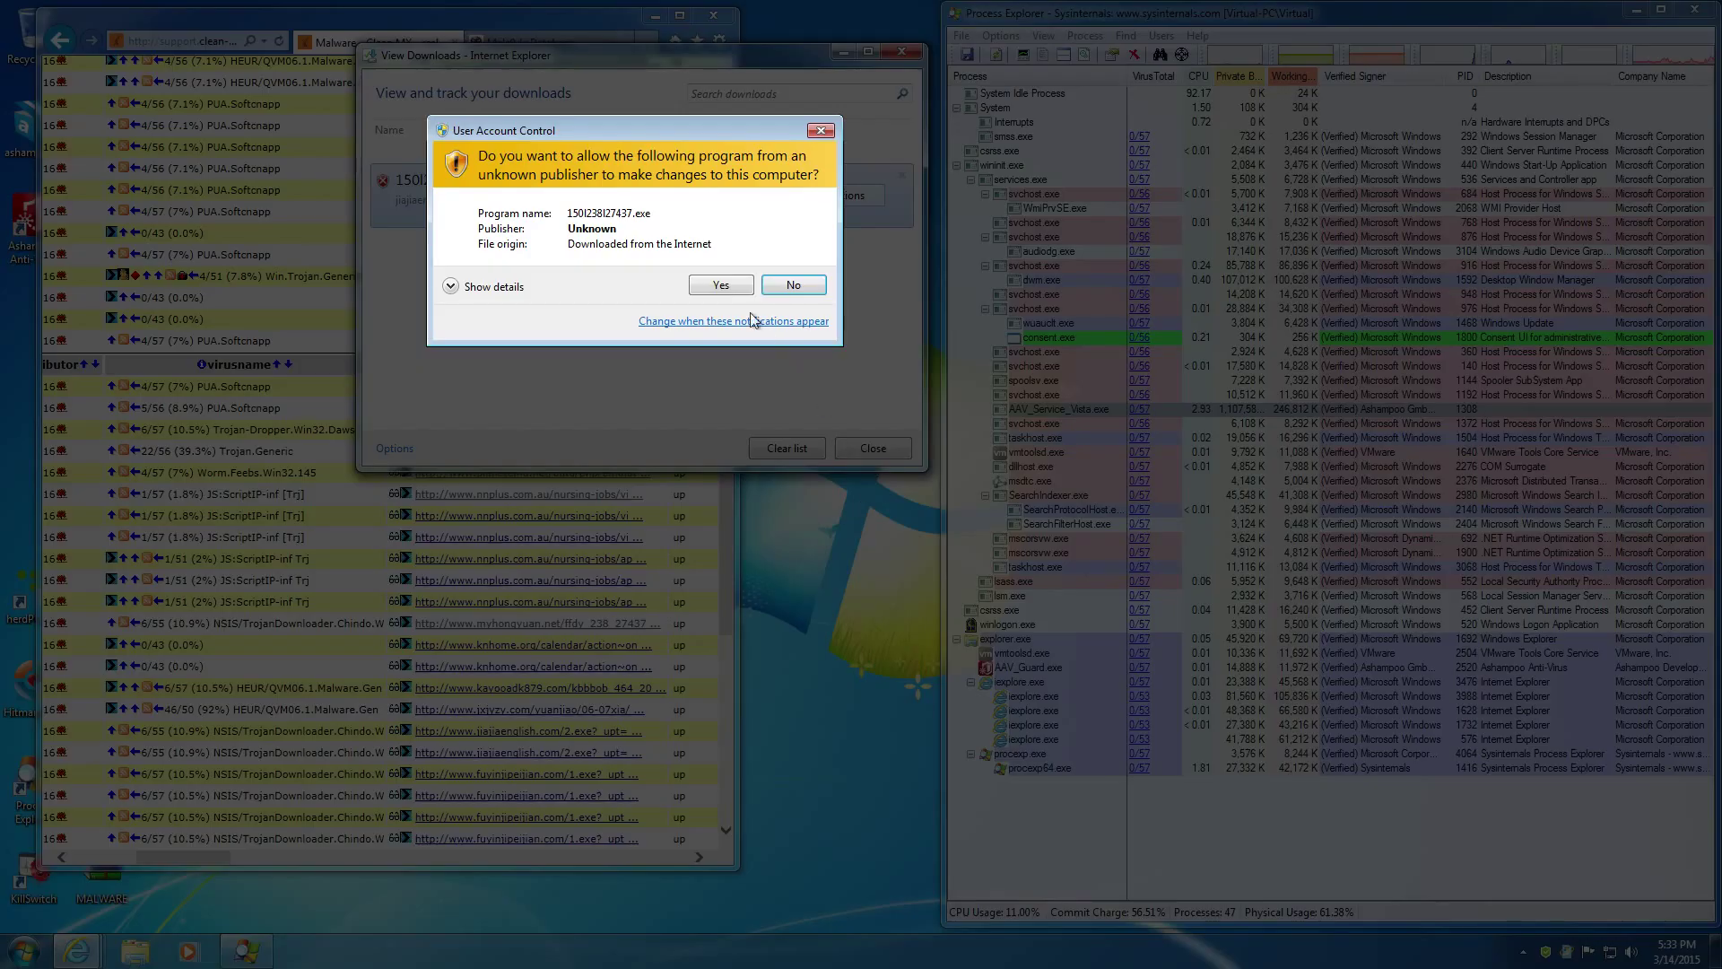
pyautogui.click(720, 285)
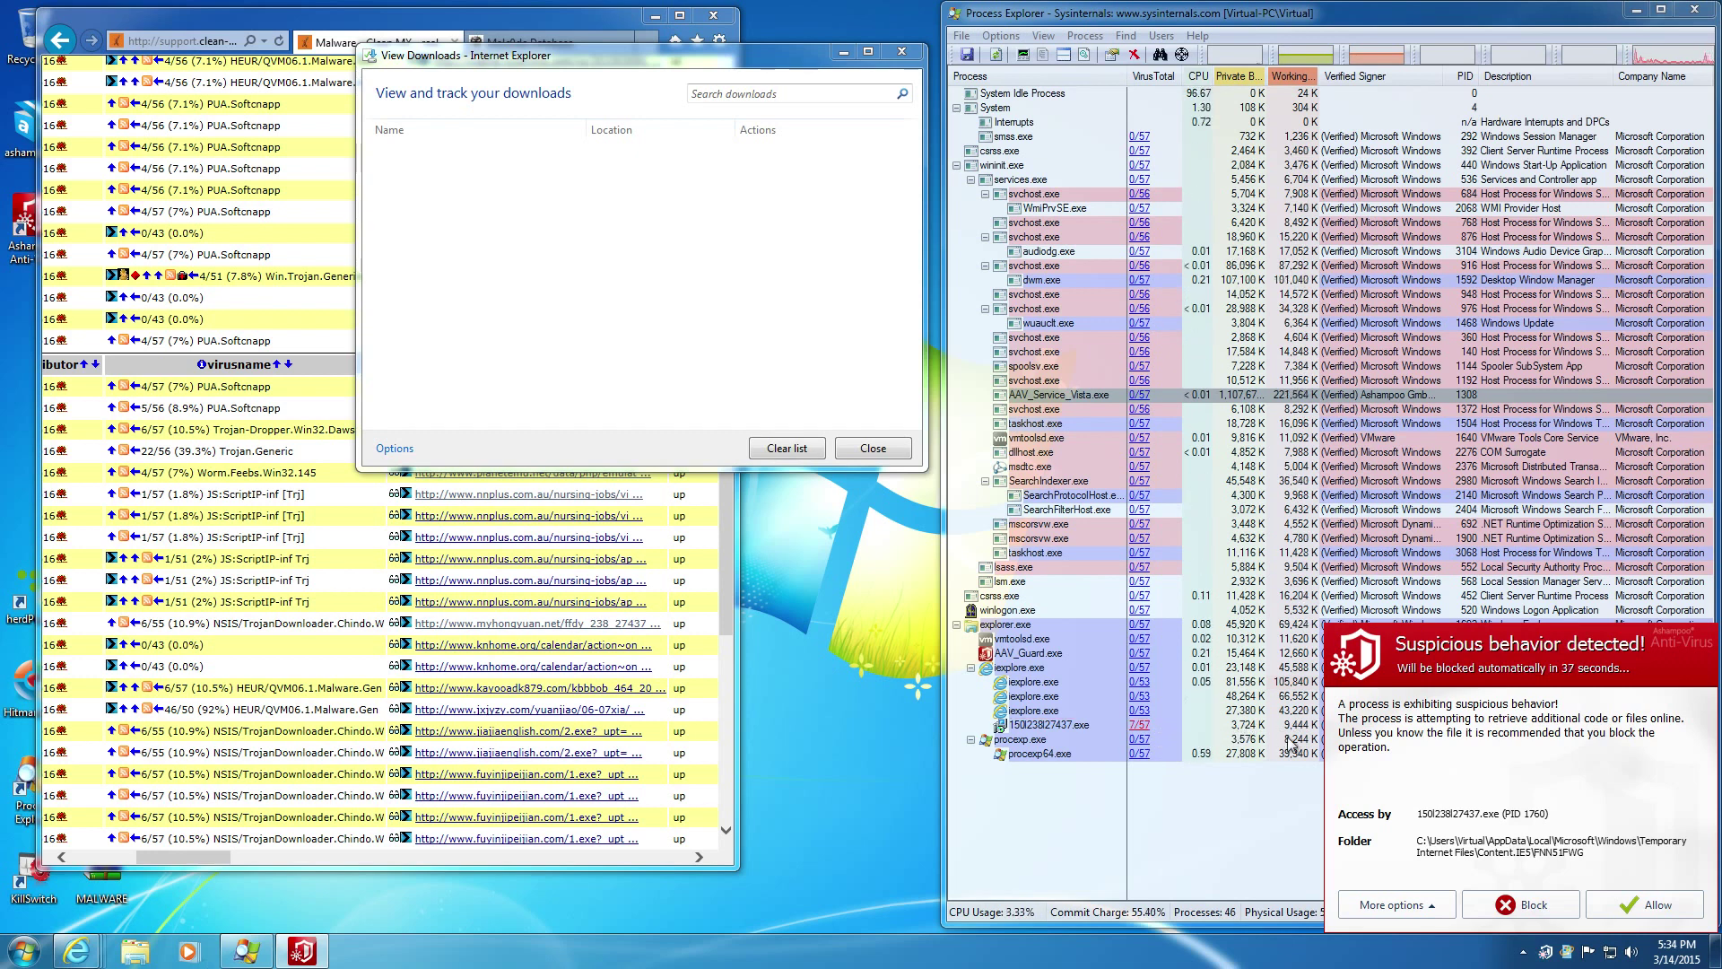
# Block the suspicious online retrieval by 150I238I27437.exe, select its process in Process Explorer, and close the downloads window
pyautogui.click(1506, 907)
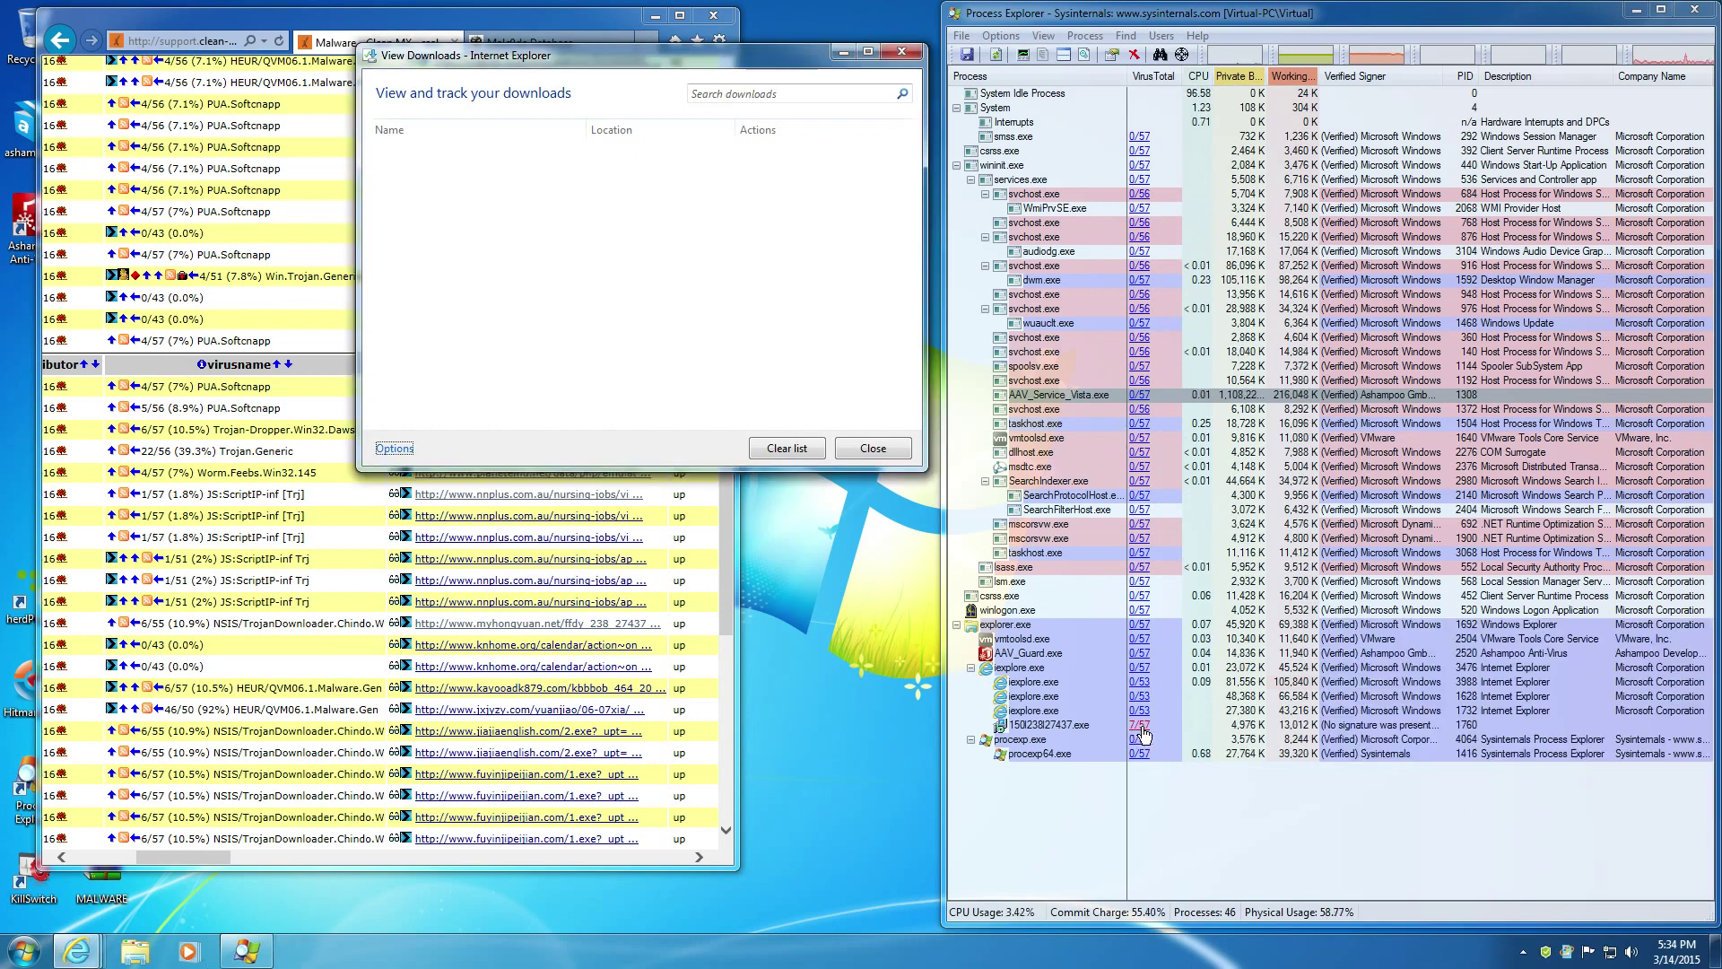
pyautogui.click(1286, 727)
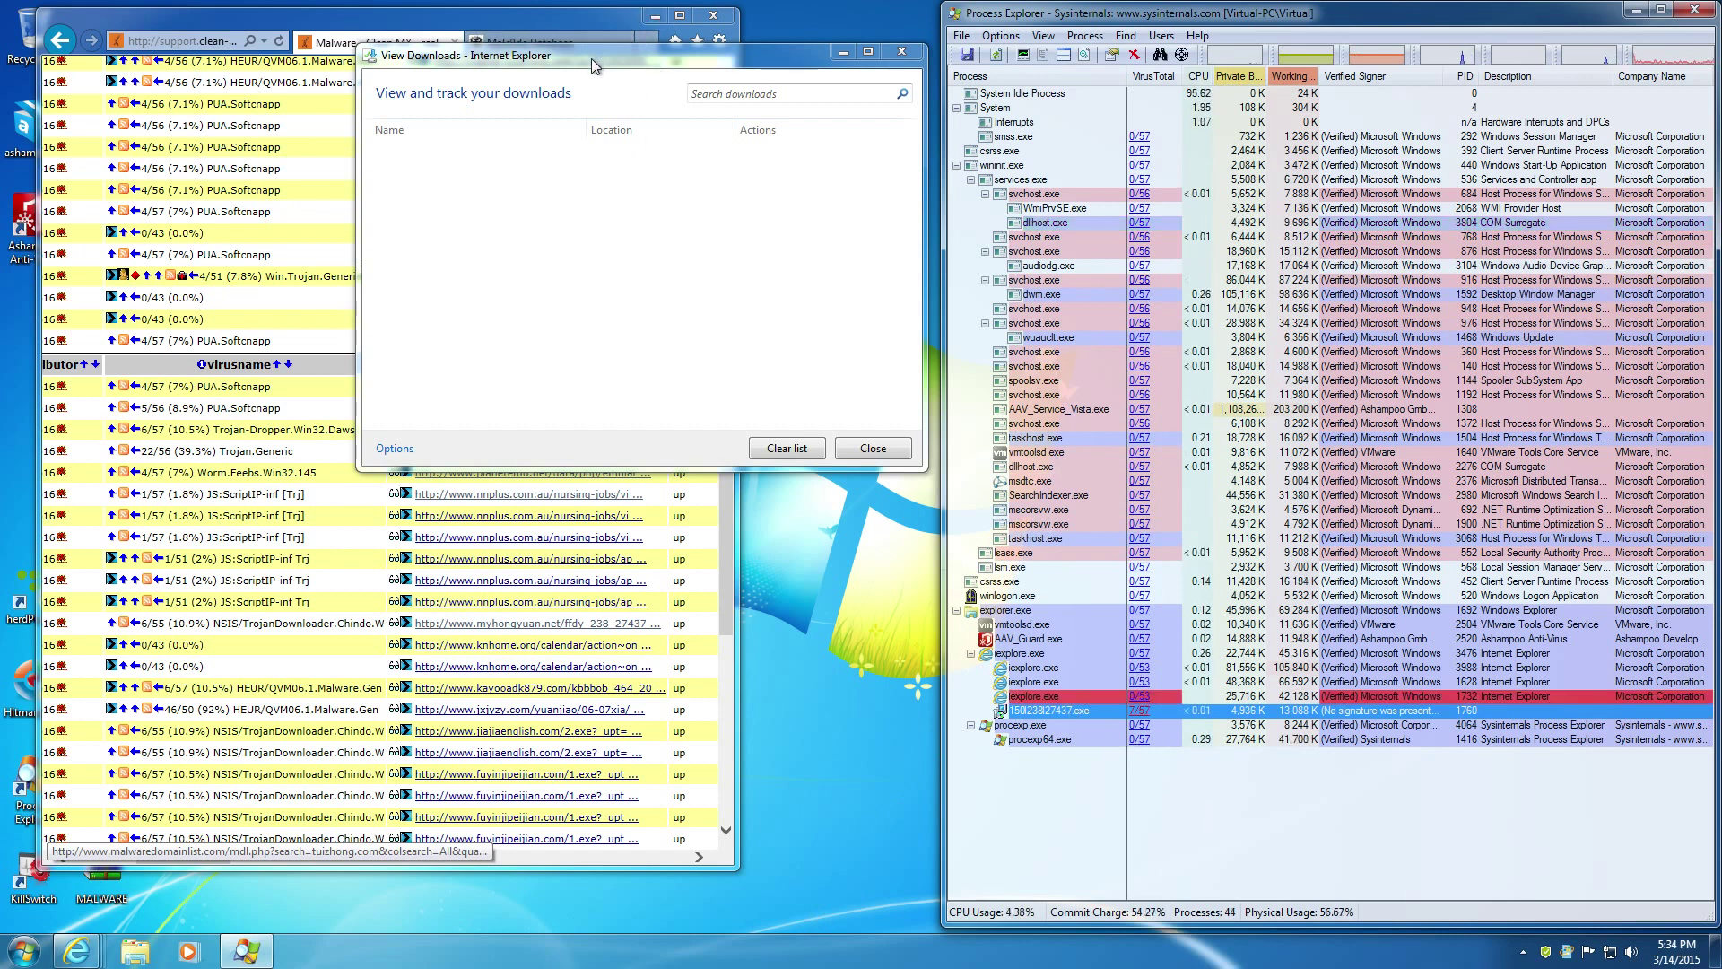
pyautogui.click(886, 453)
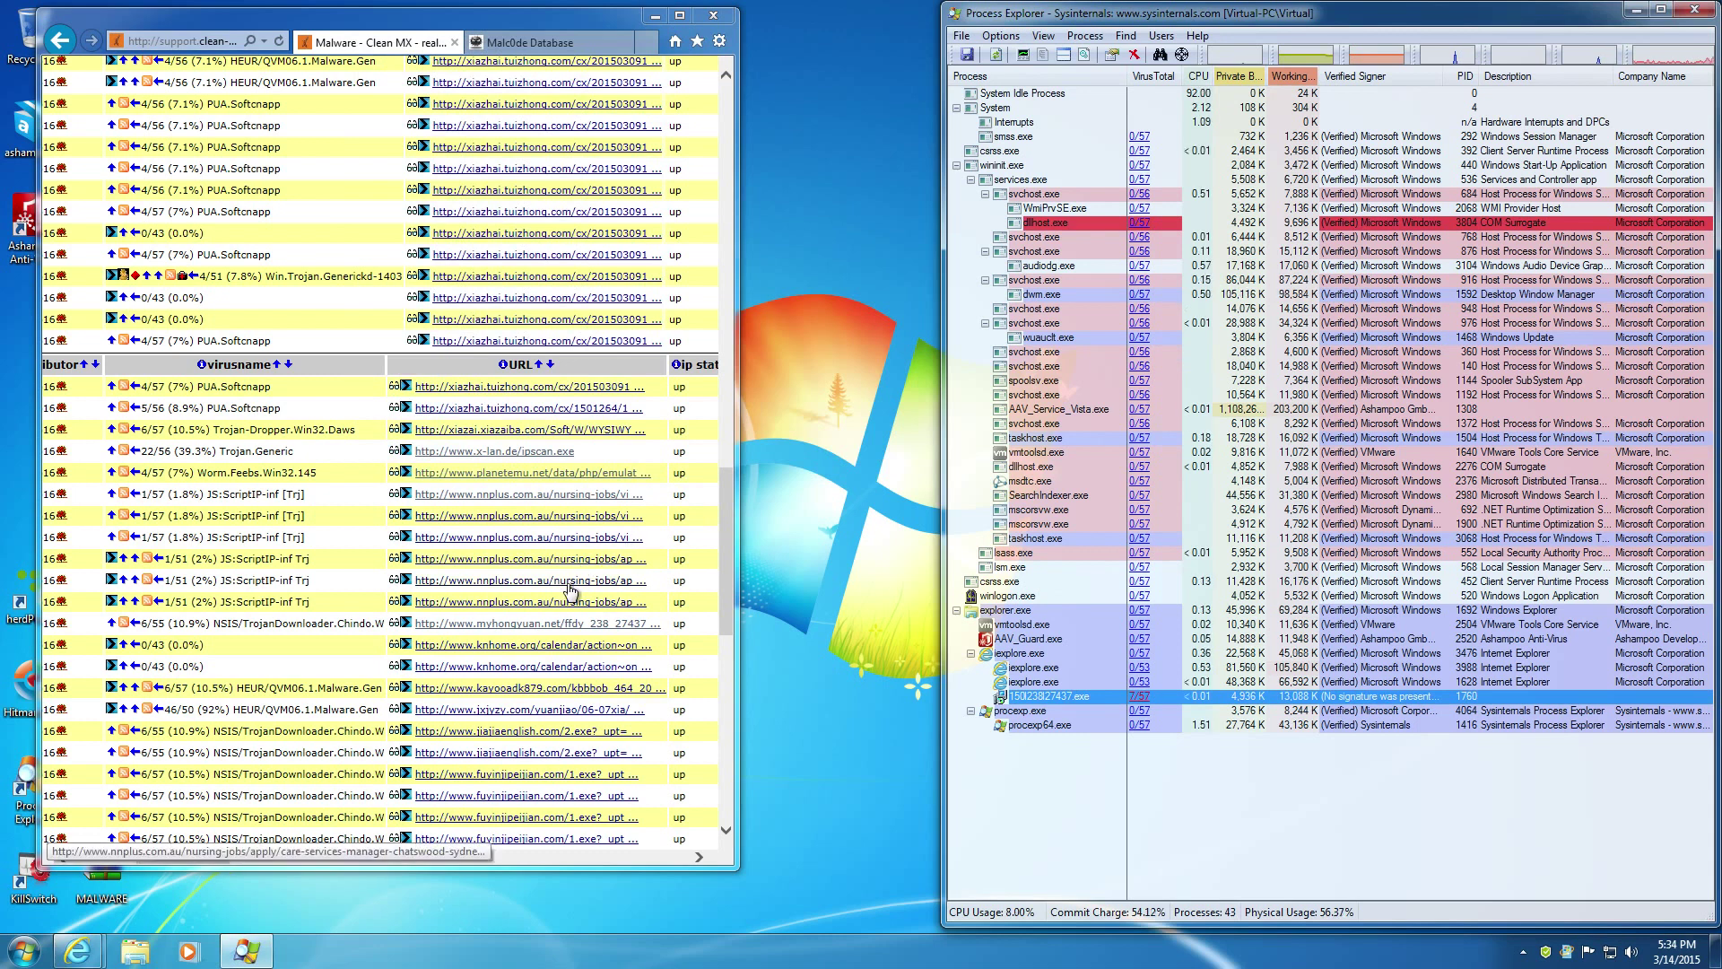
# Run the 790I238I27437.exe download from jiajiaenglish.com and display the downloads list
pyautogui.click(510, 630)
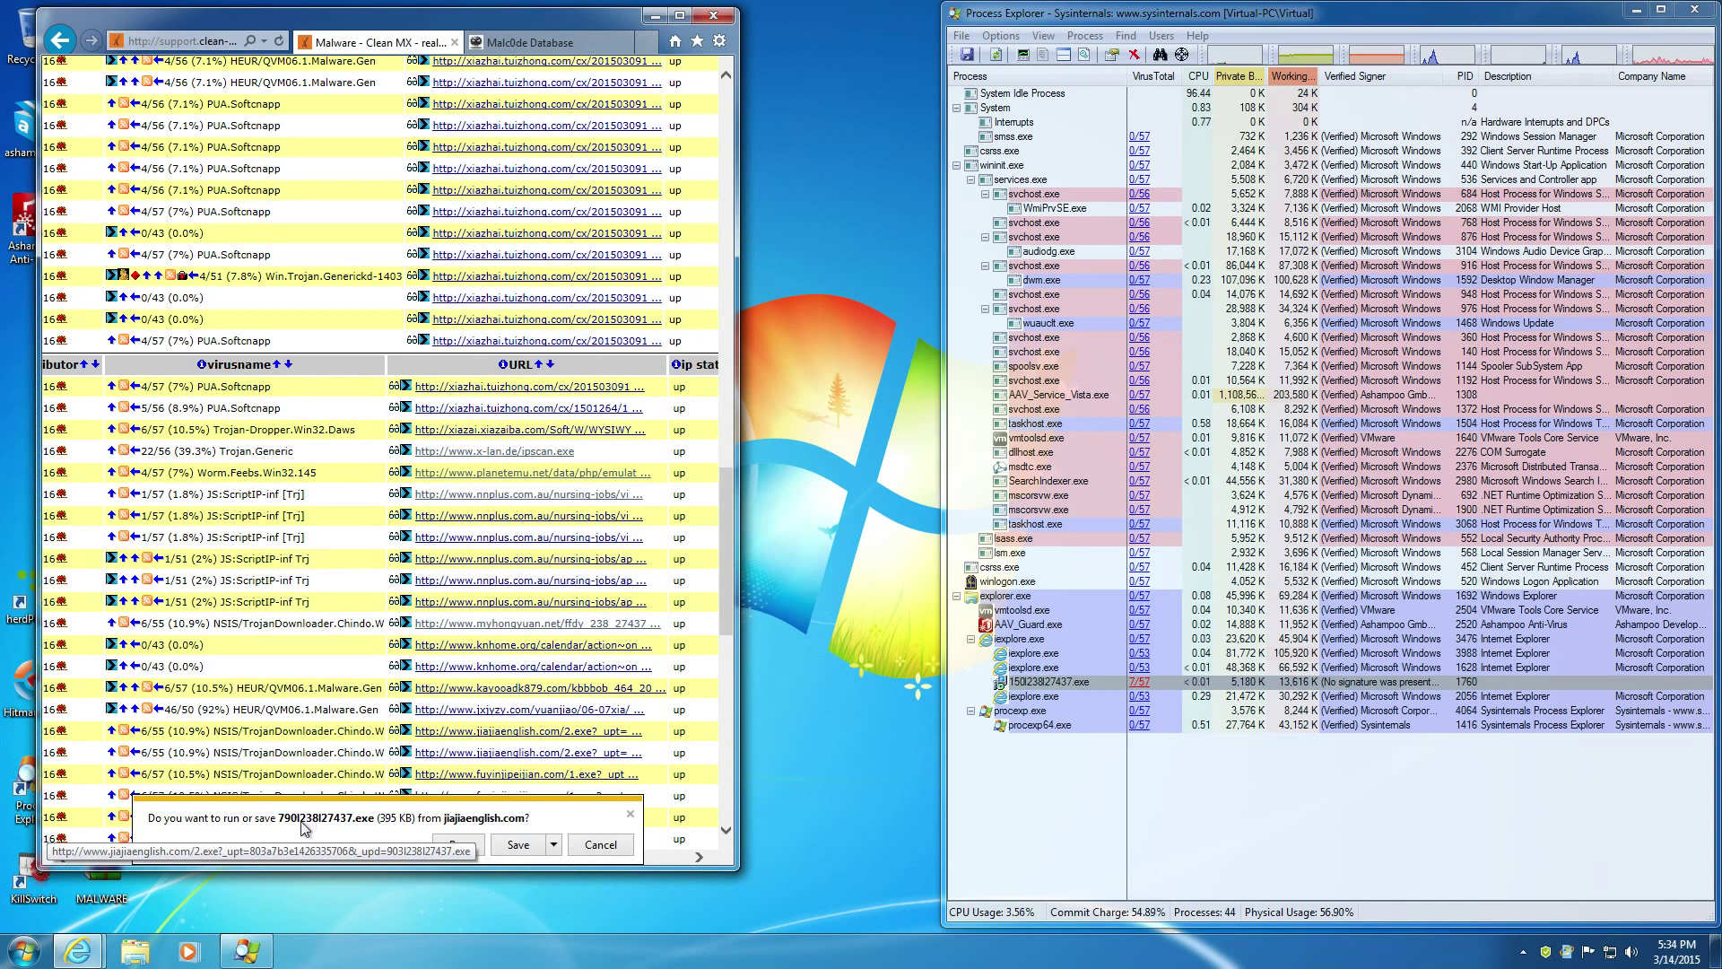
pyautogui.click(496, 850)
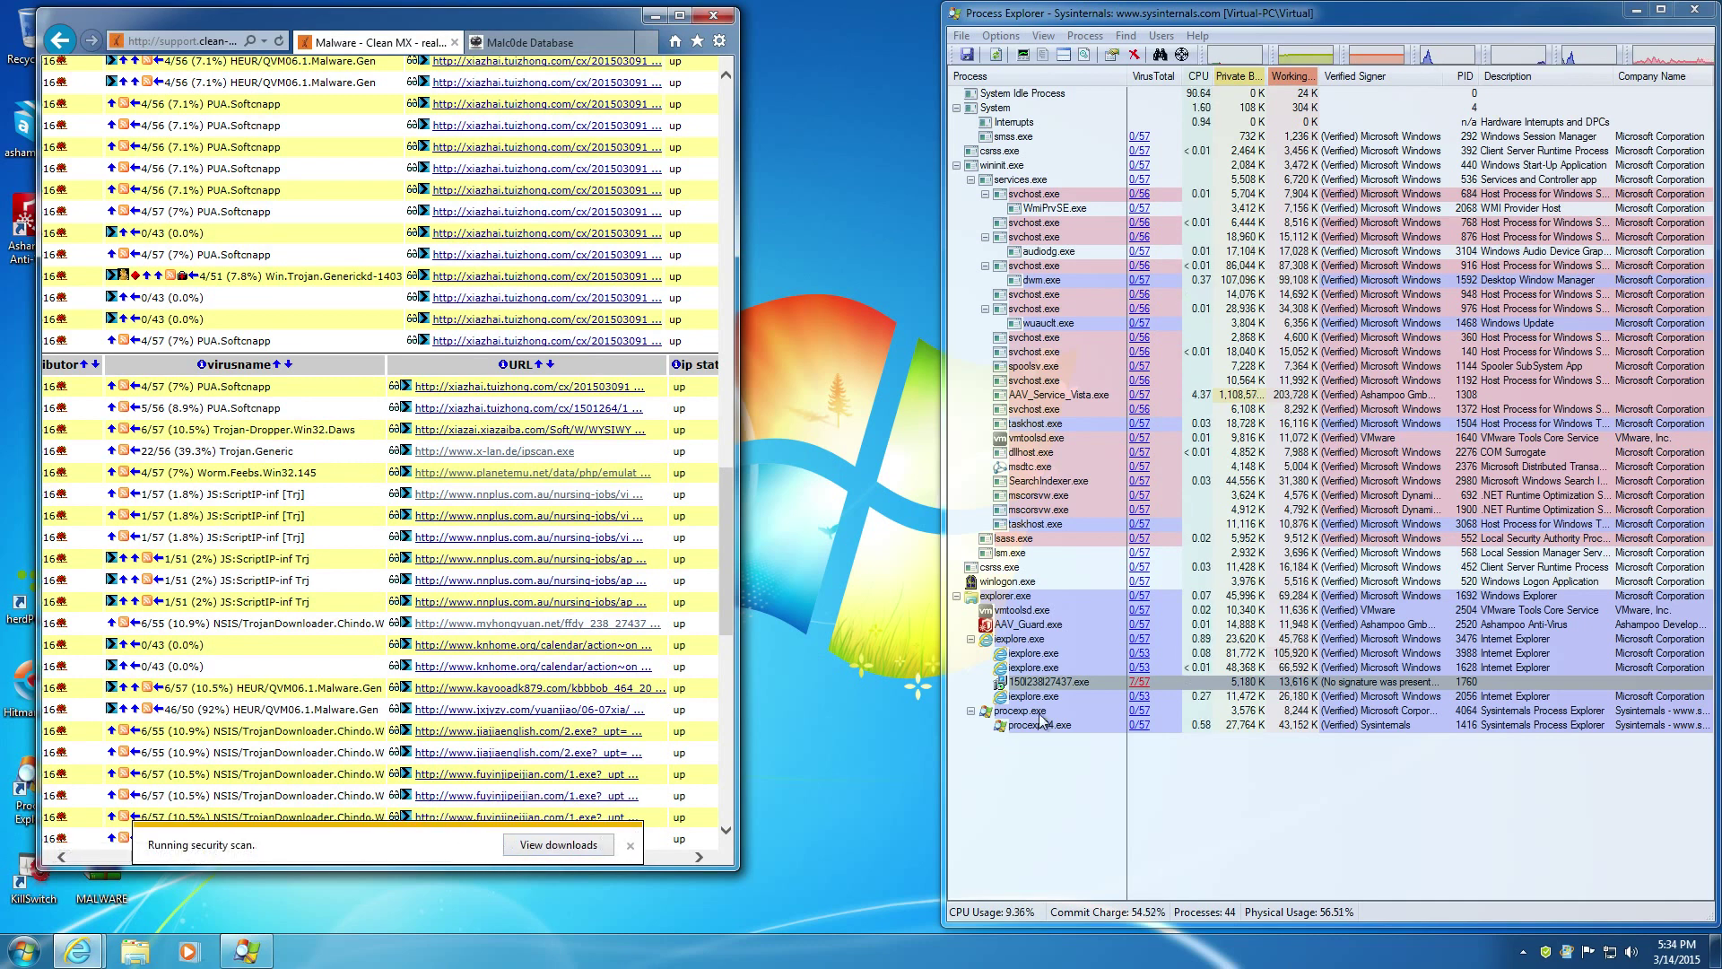
pyautogui.click(610, 844)
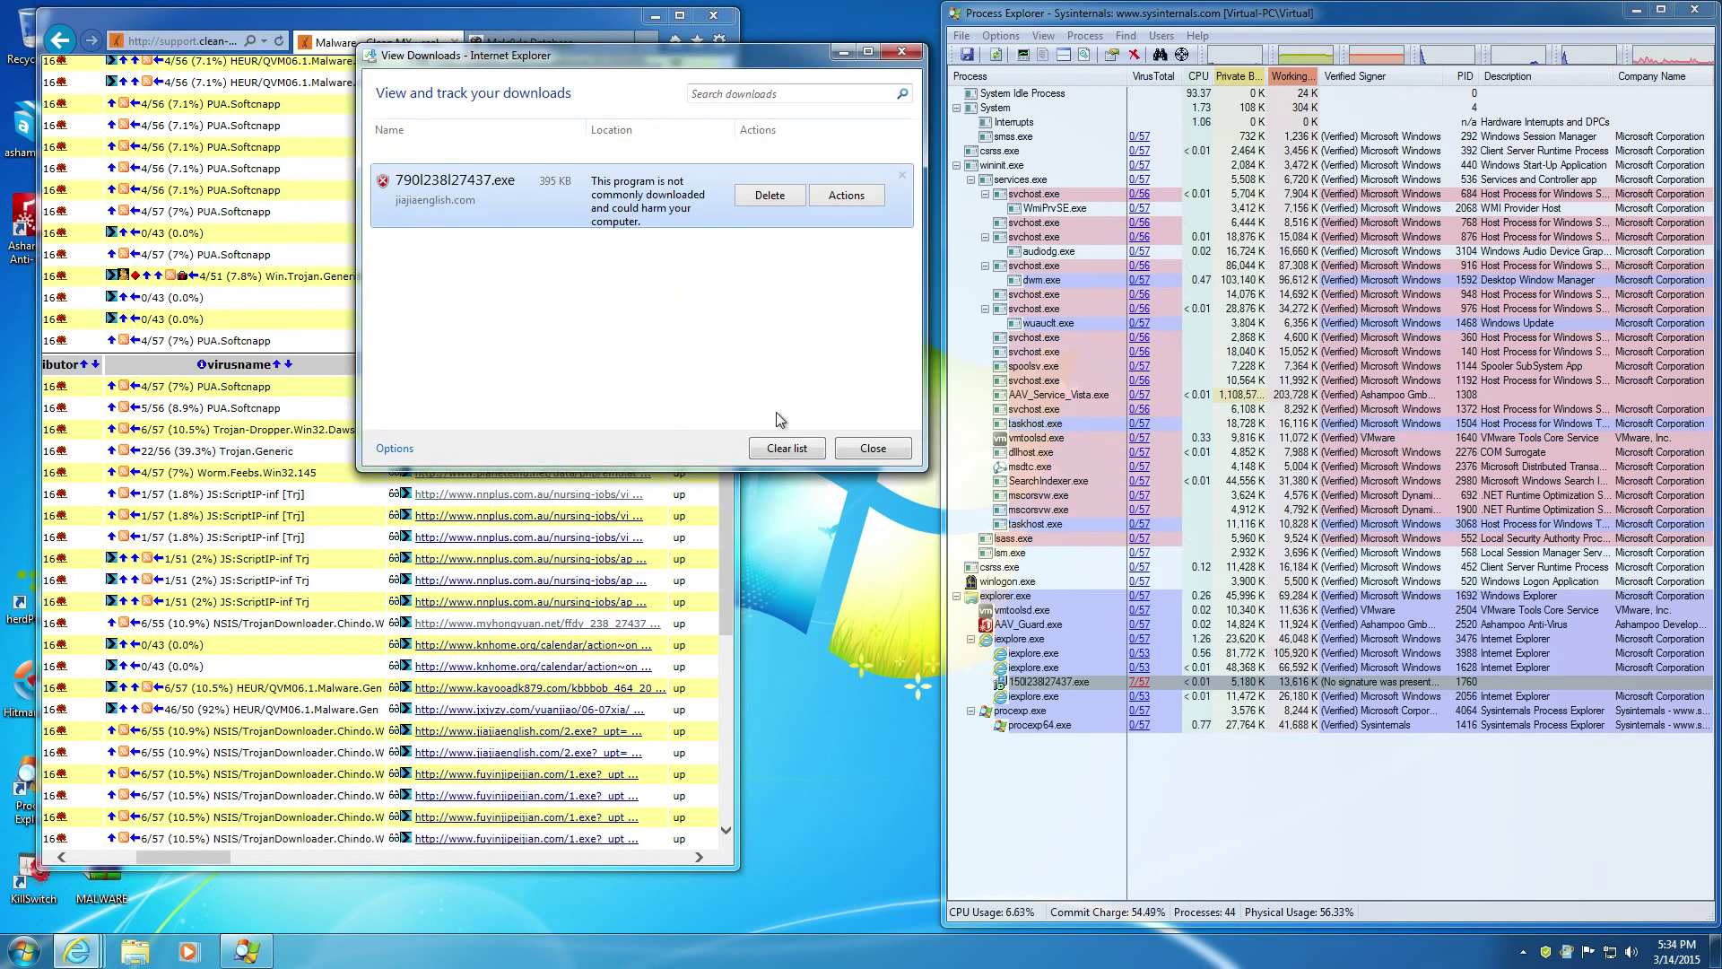
# Override the SmartScreen Filter for 790I238I27437.exe, allow it to change the computer, and close its Name Setup message and the downloads window
pyautogui.click(847, 197)
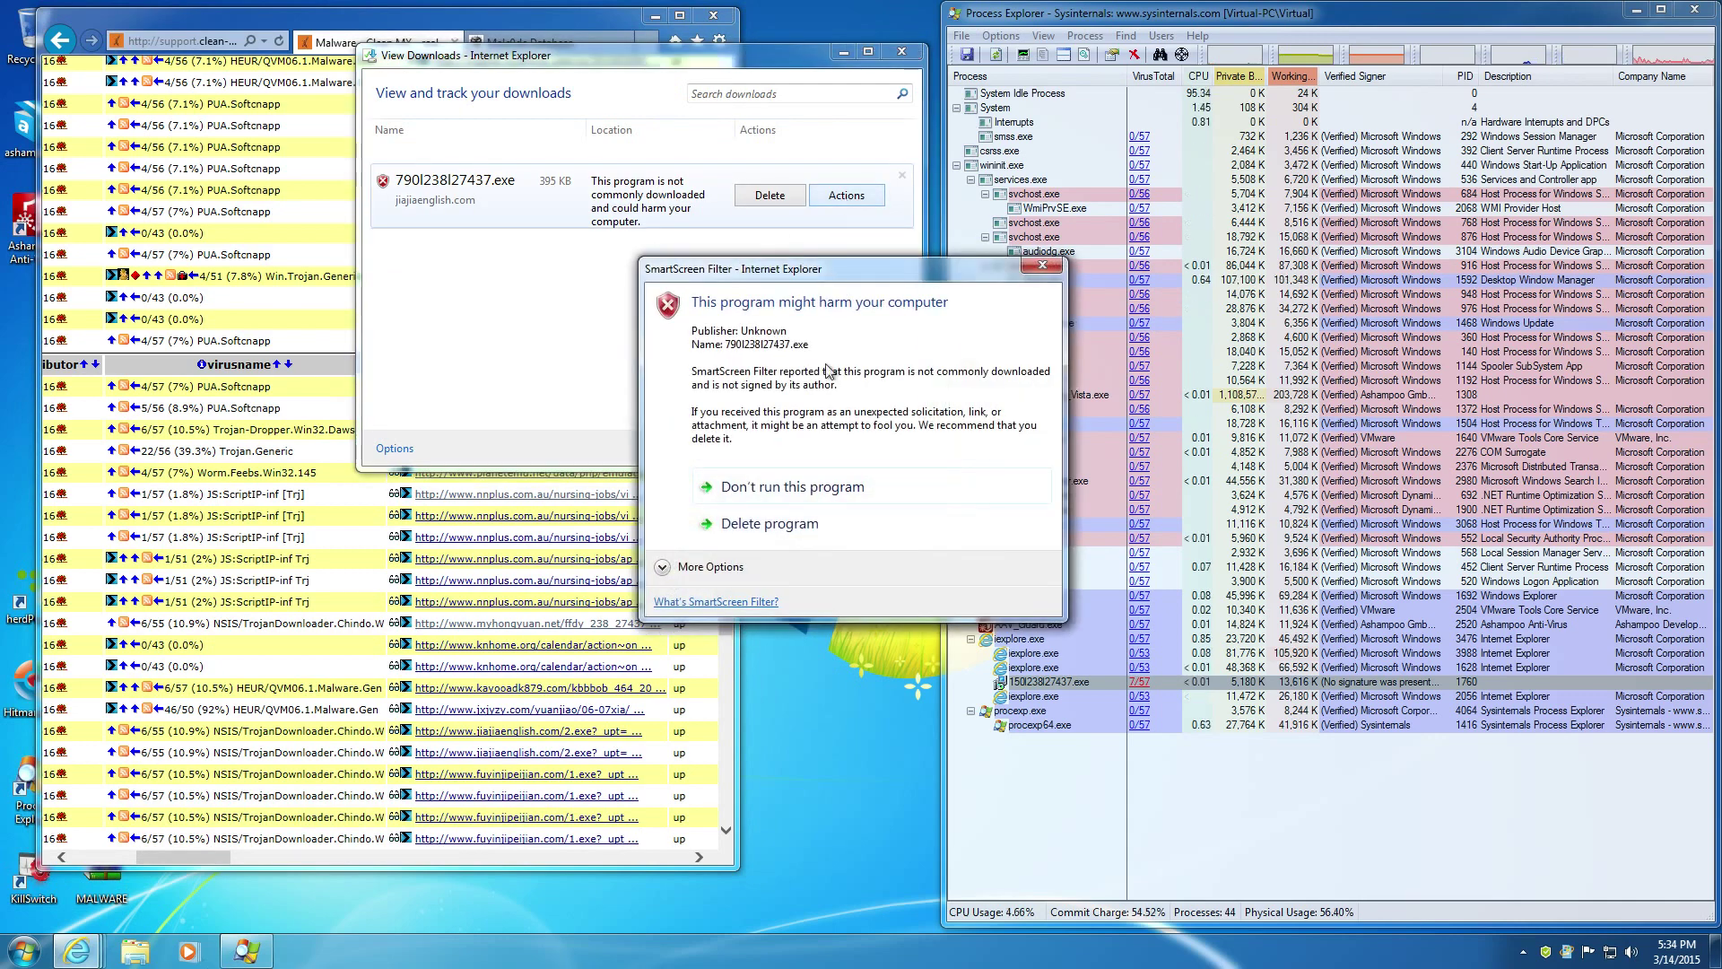
pyautogui.click(709, 567)
pyautogui.click(796, 567)
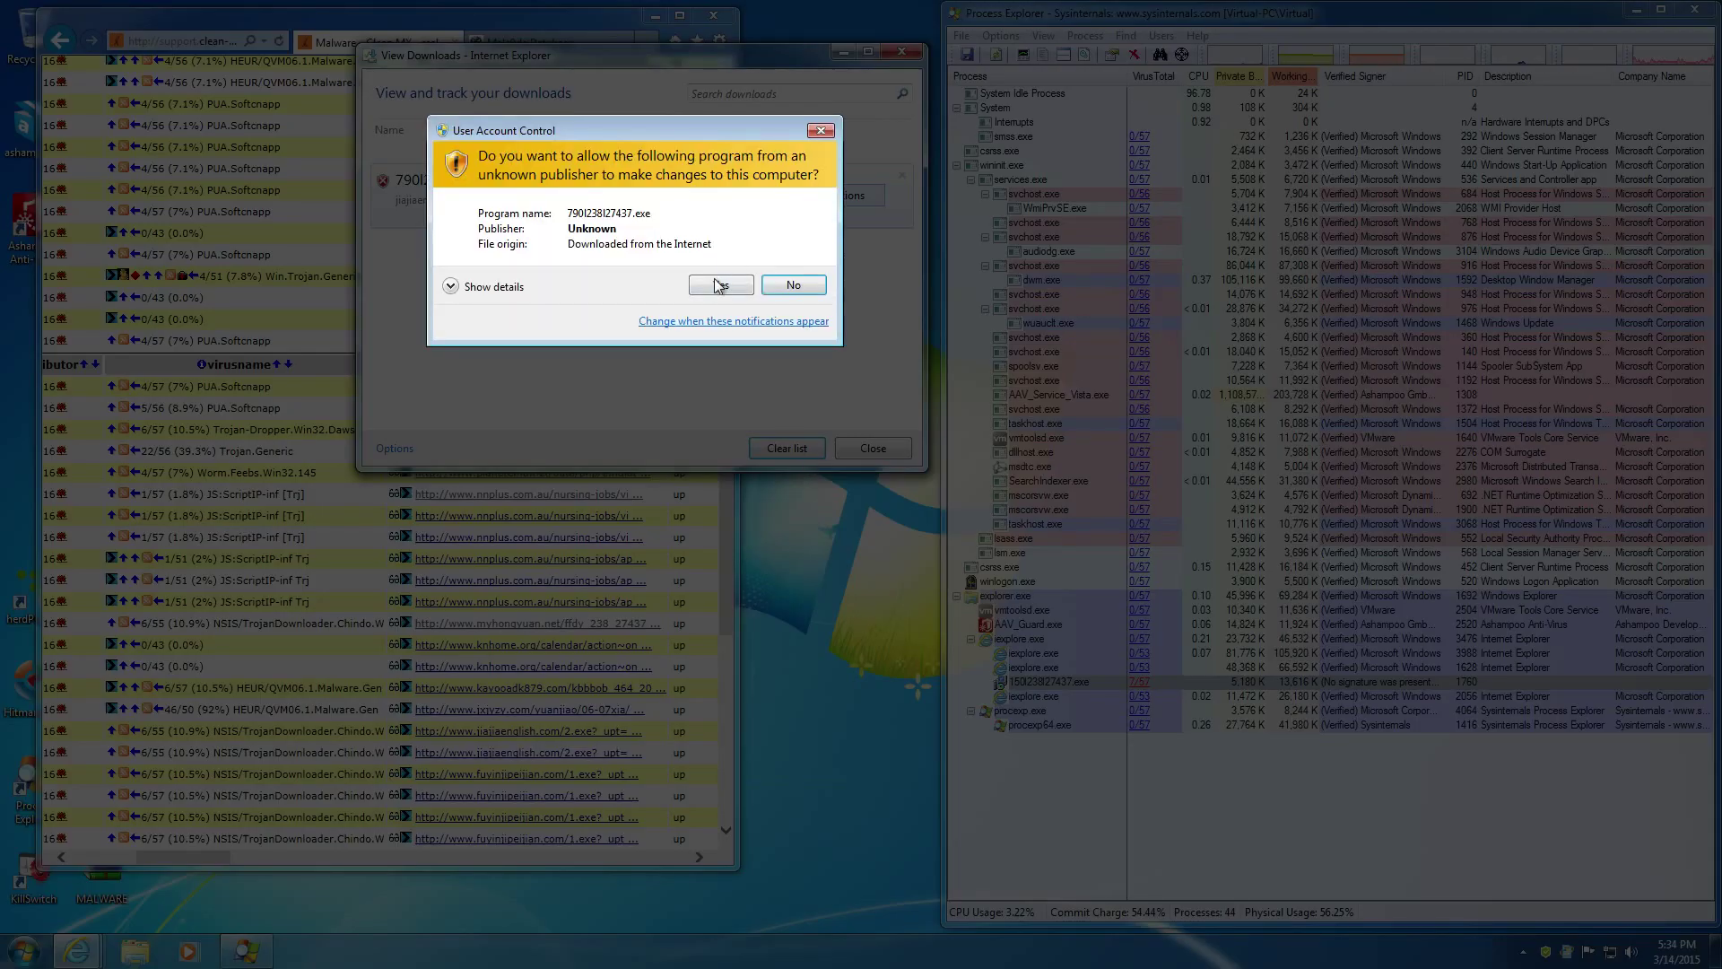
pyautogui.click(717, 286)
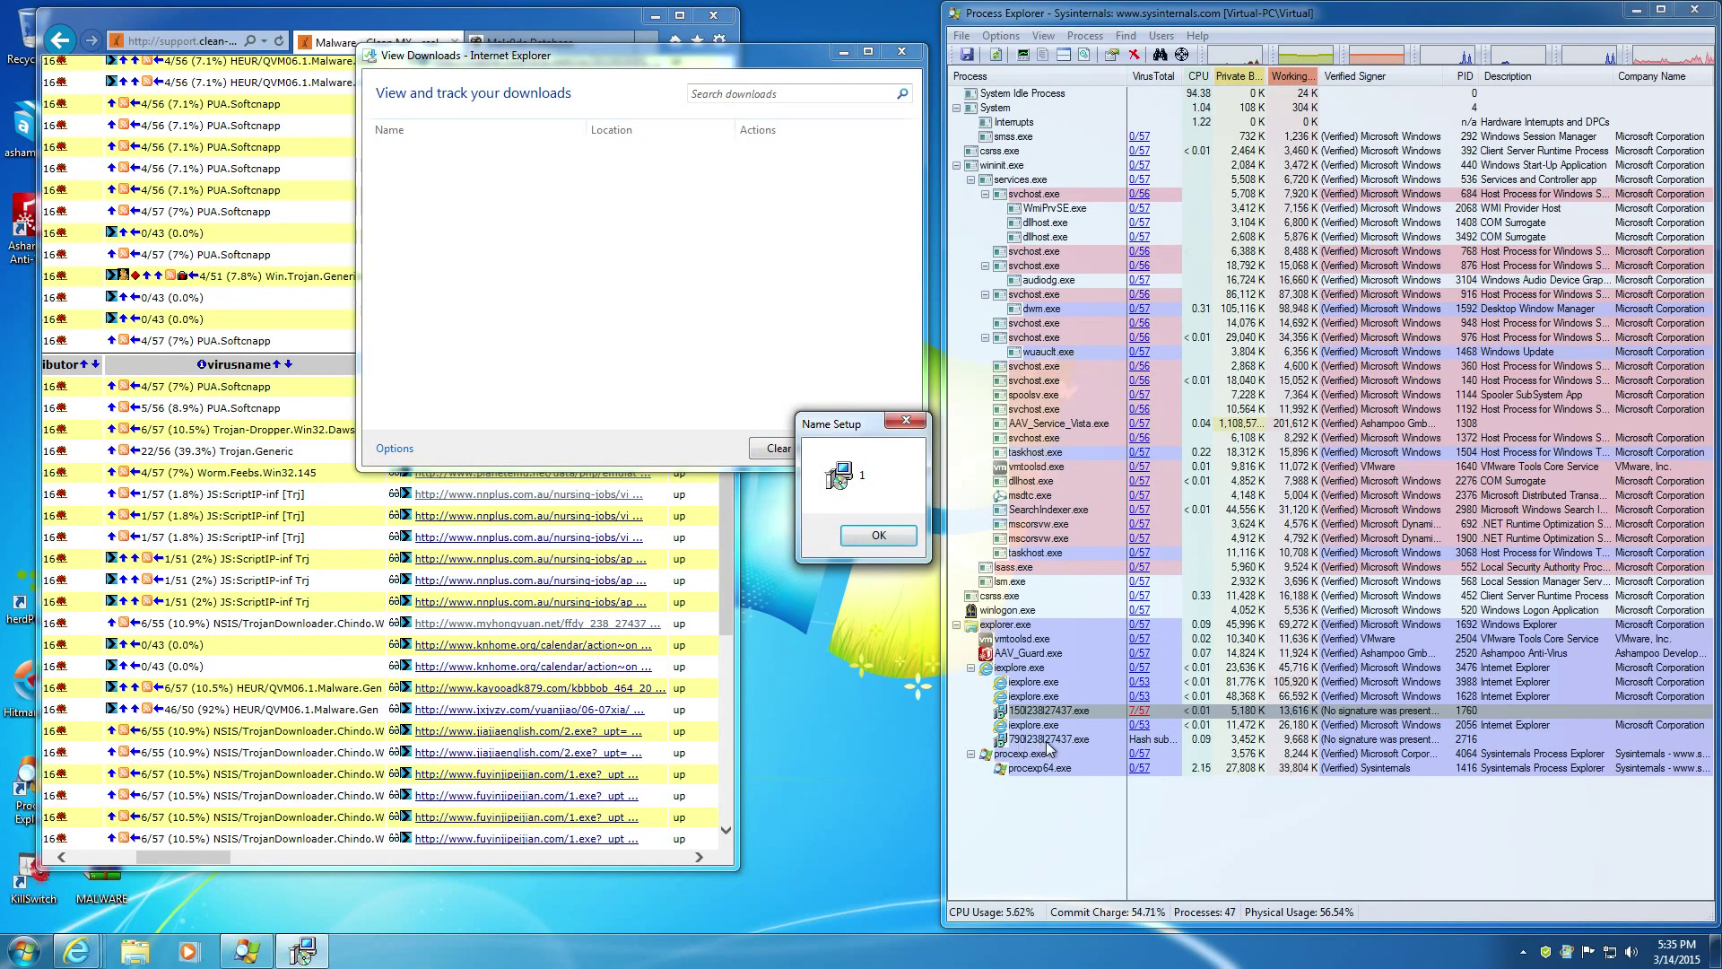
pyautogui.click(897, 542)
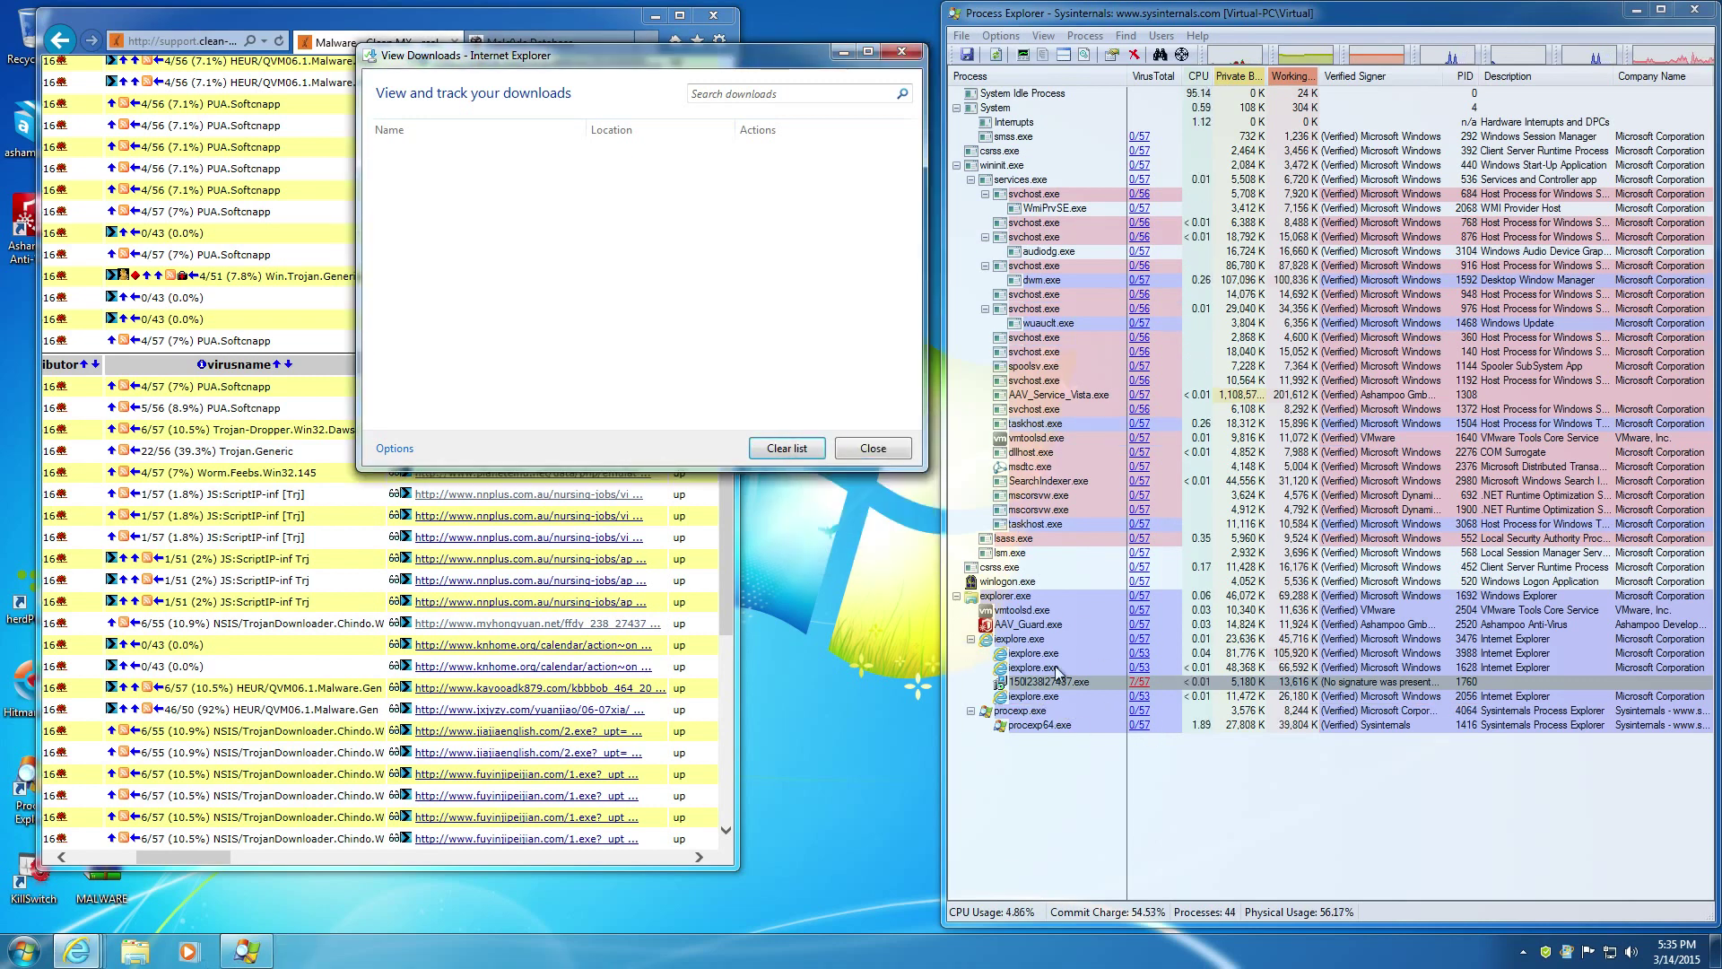
pyautogui.click(873, 448)
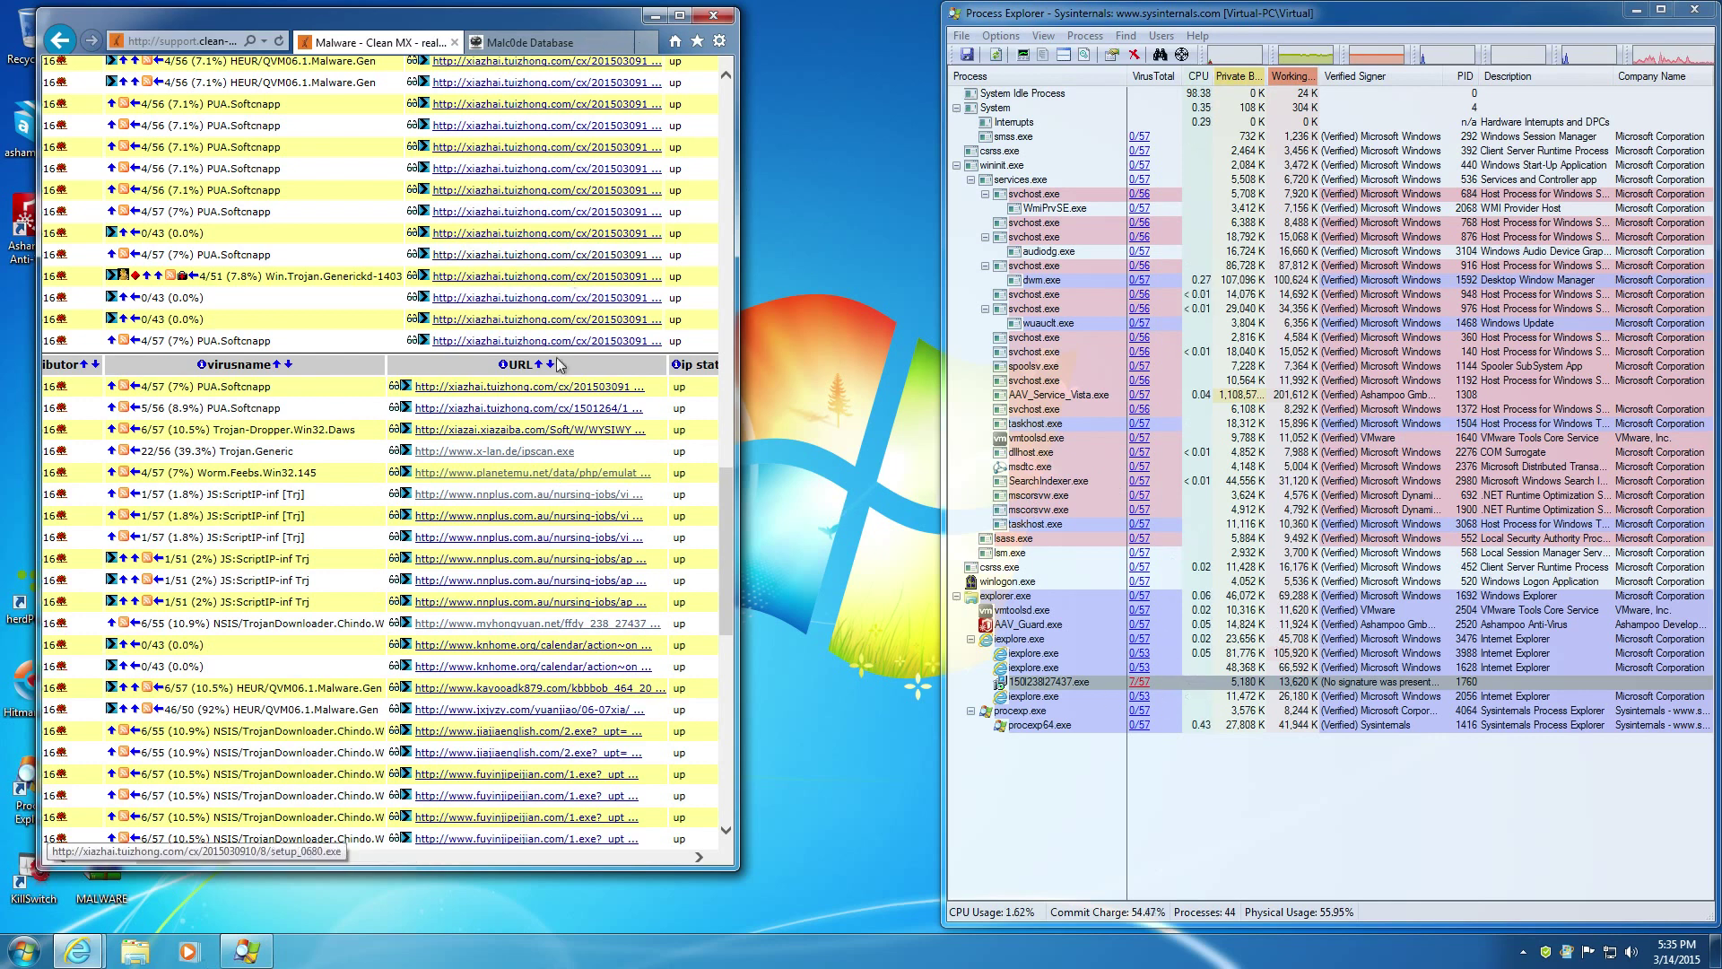
pyautogui.click(523, 696)
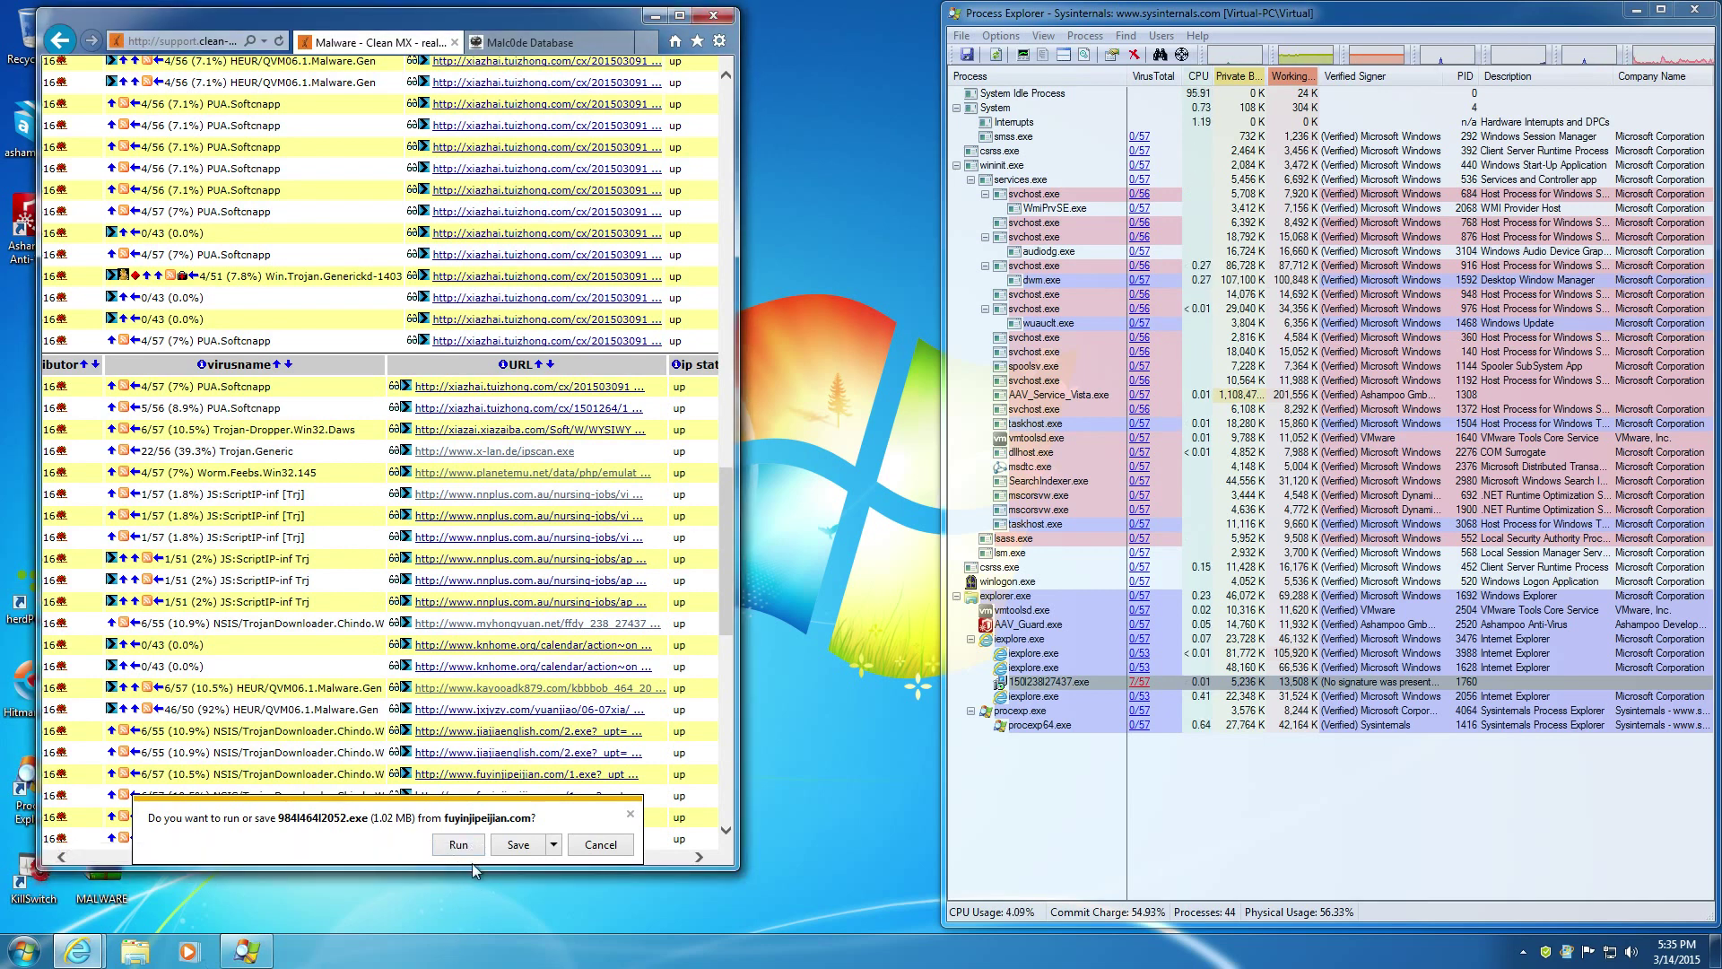
pyautogui.click(468, 847)
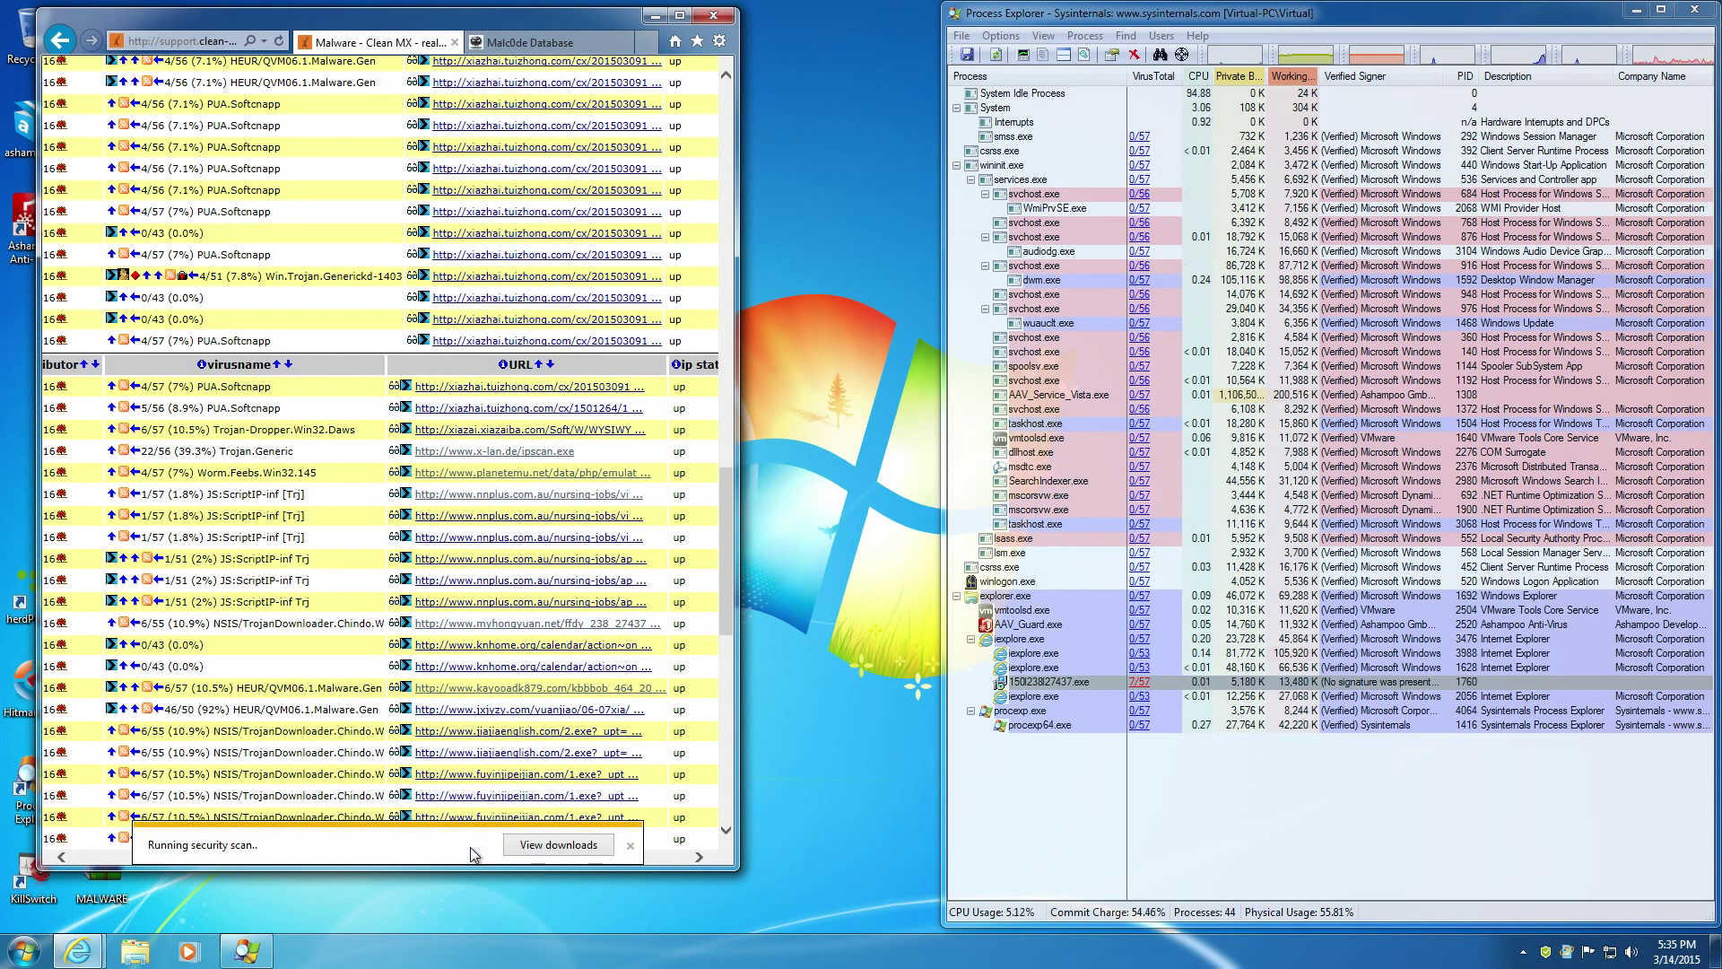
pyautogui.click(482, 845)
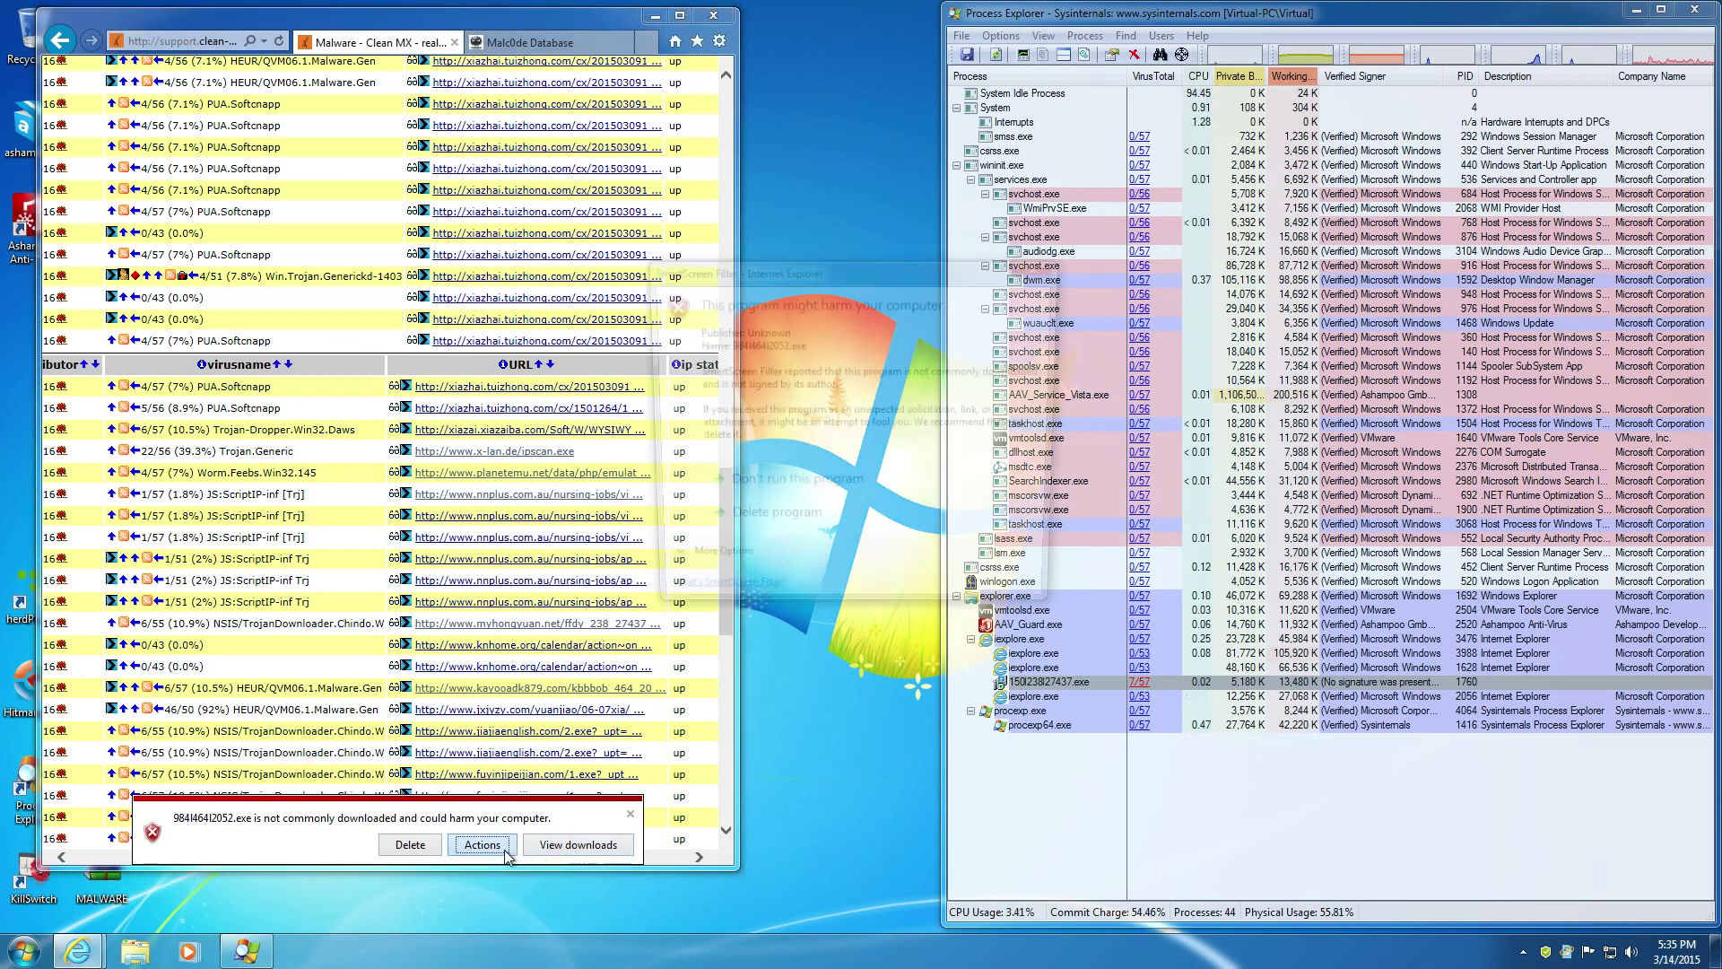
pyautogui.click(792, 524)
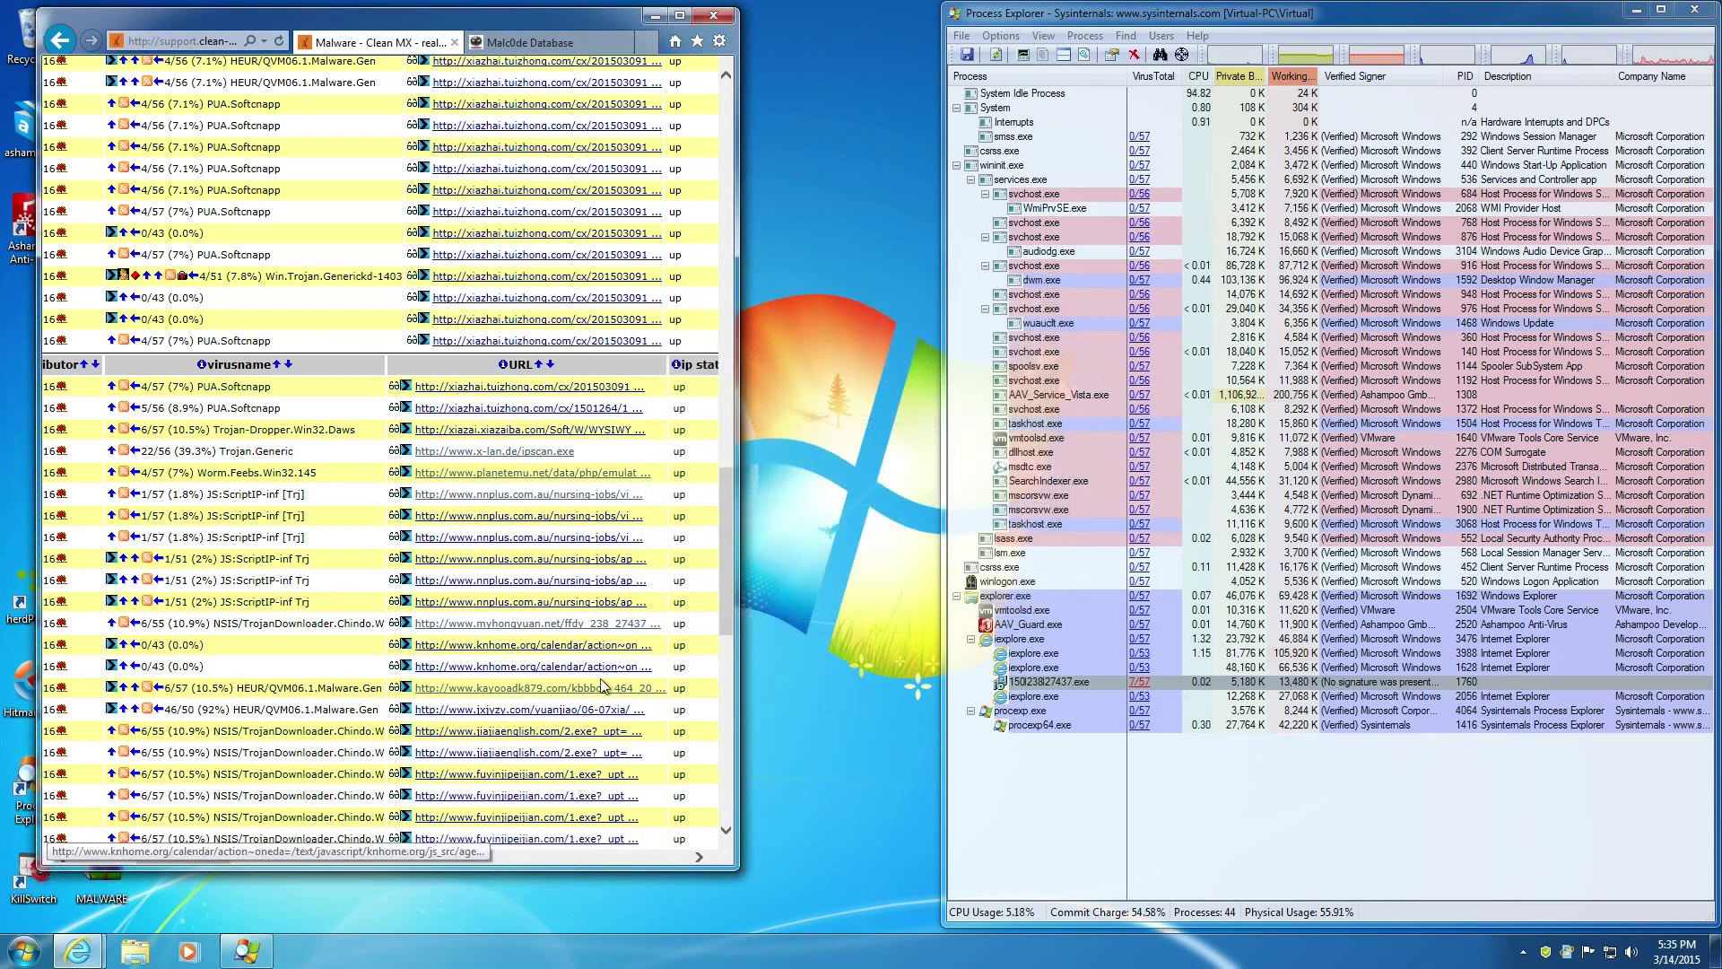
# Run the 233I464I2052.exe download from fuyinjipeijian.com, overriding the SmartScreen Filter and allowing changes to the computer
pyautogui.click(480, 688)
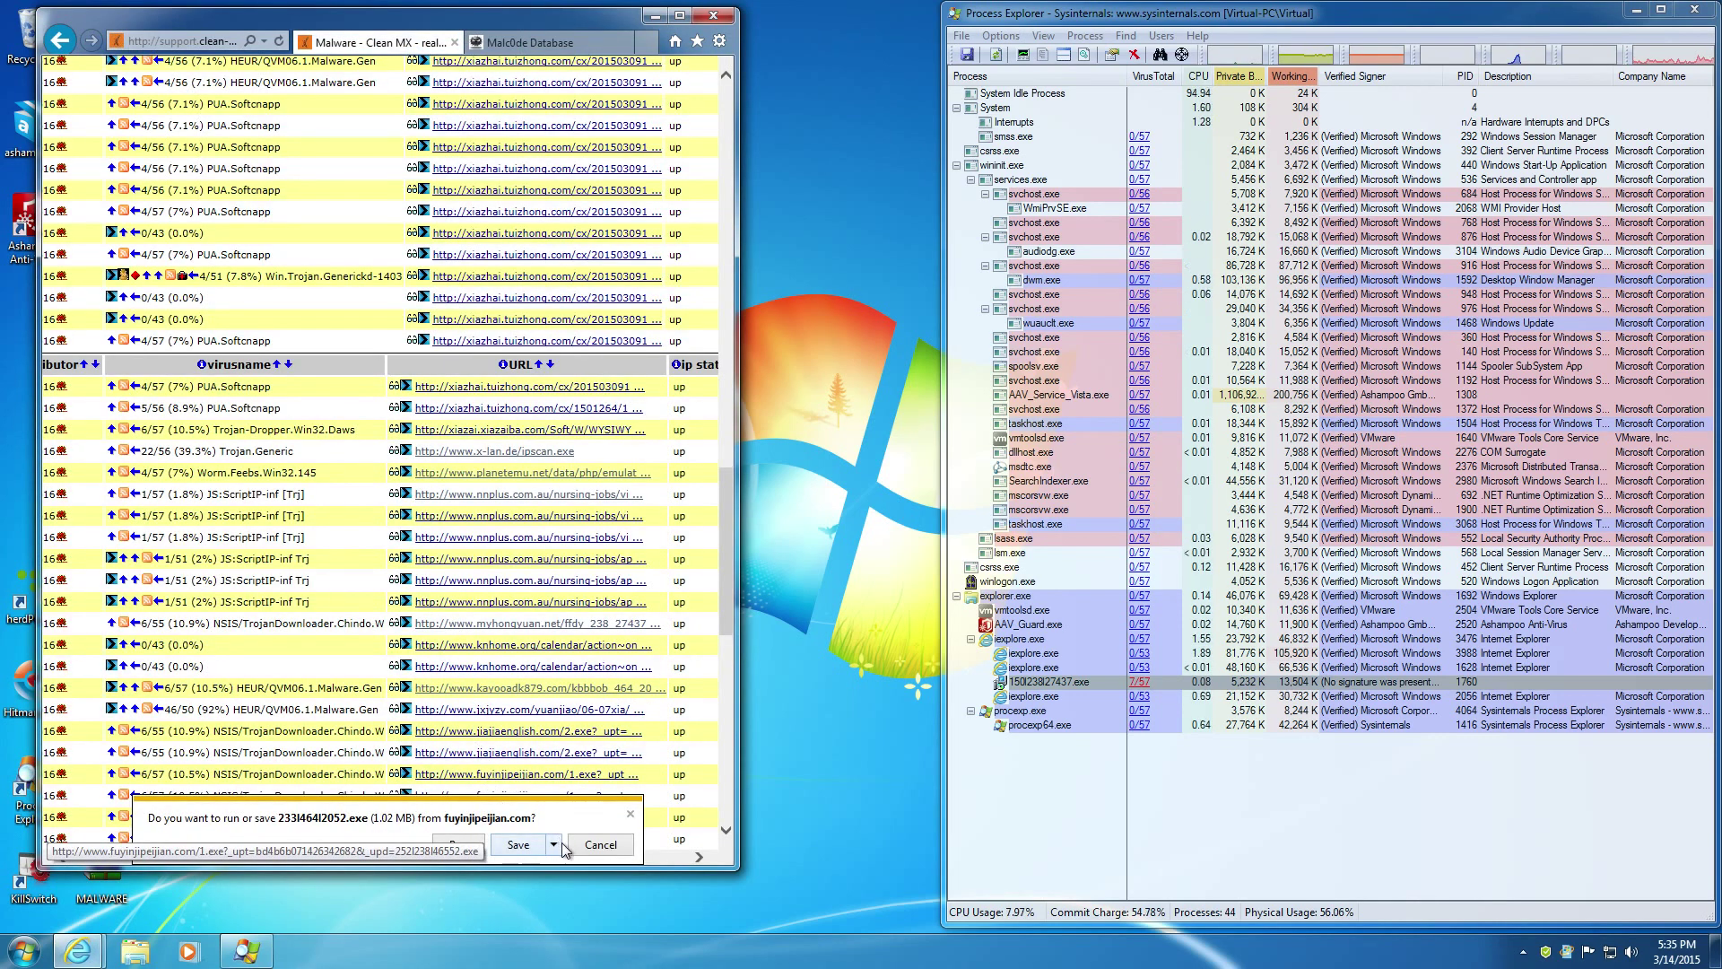
pyautogui.click(518, 844)
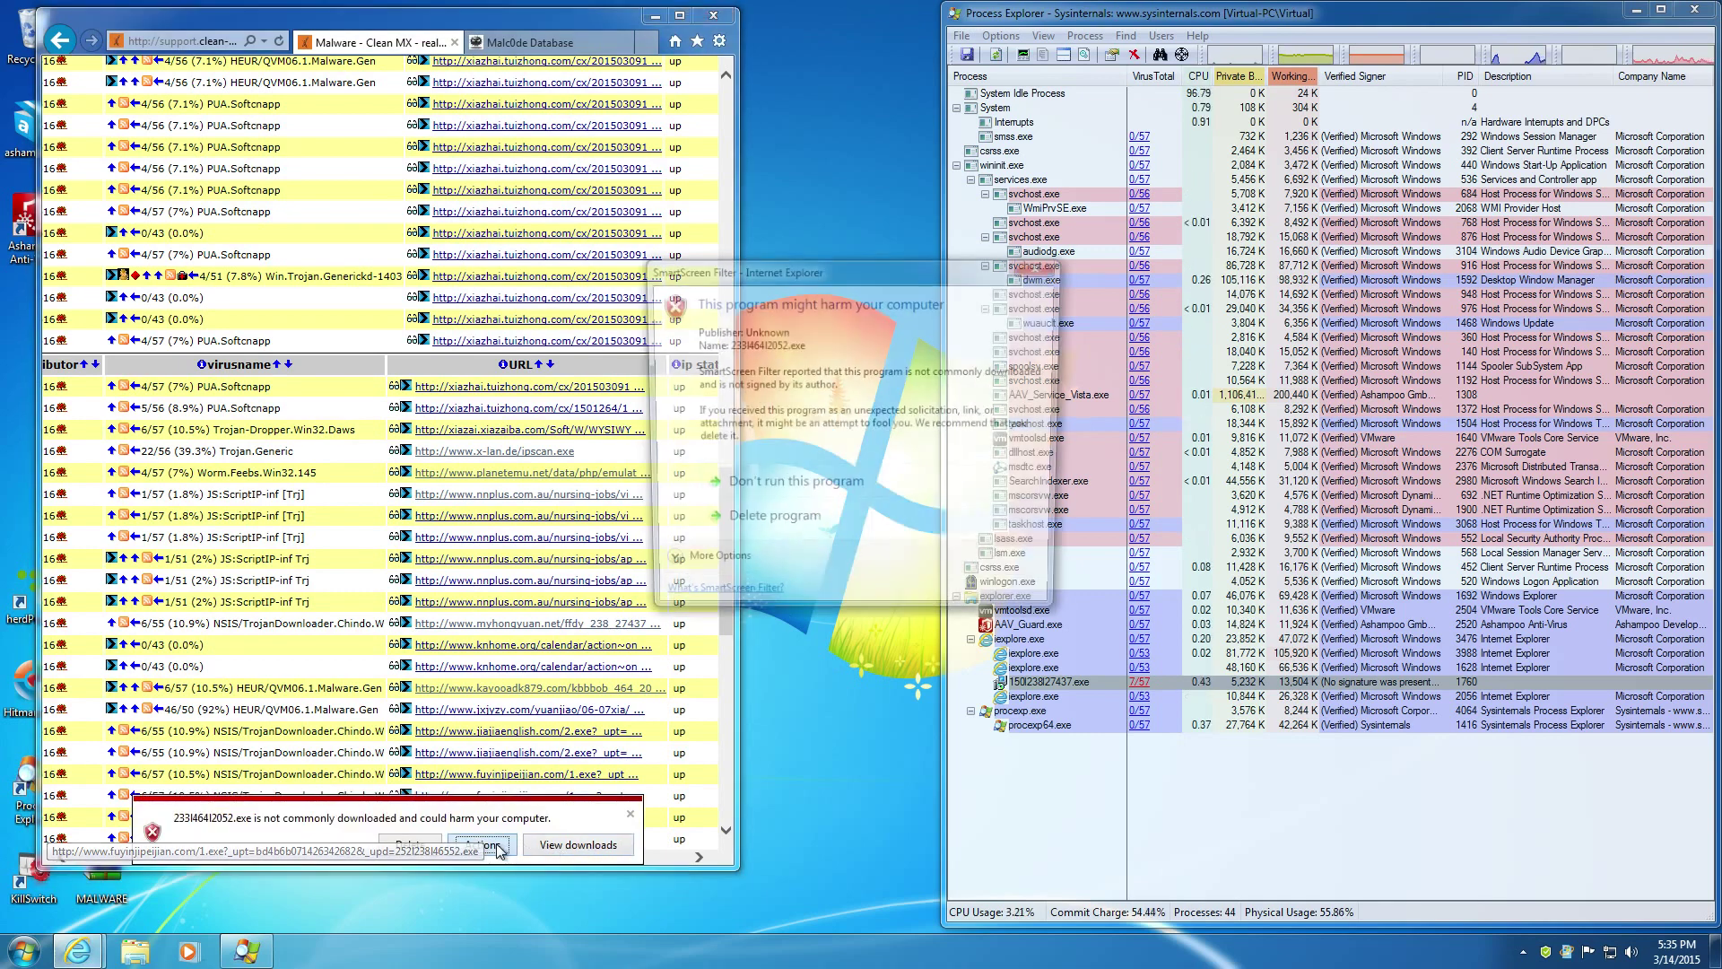
pyautogui.click(704, 569)
pyautogui.click(789, 557)
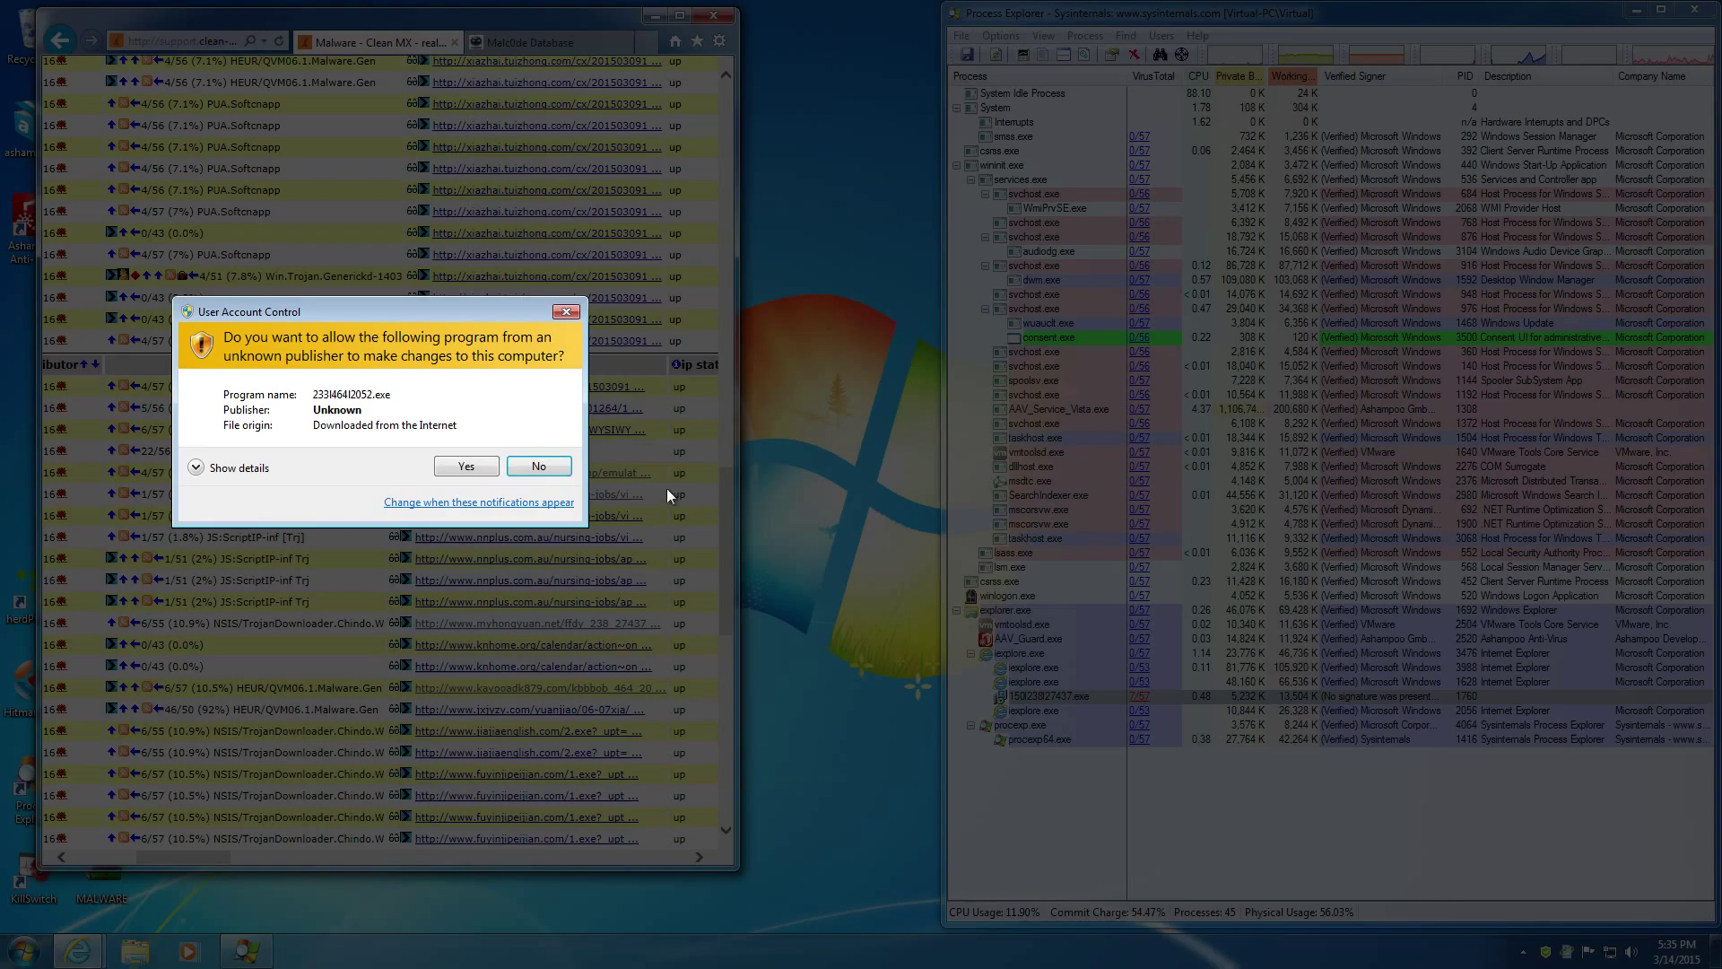
pyautogui.click(493, 468)
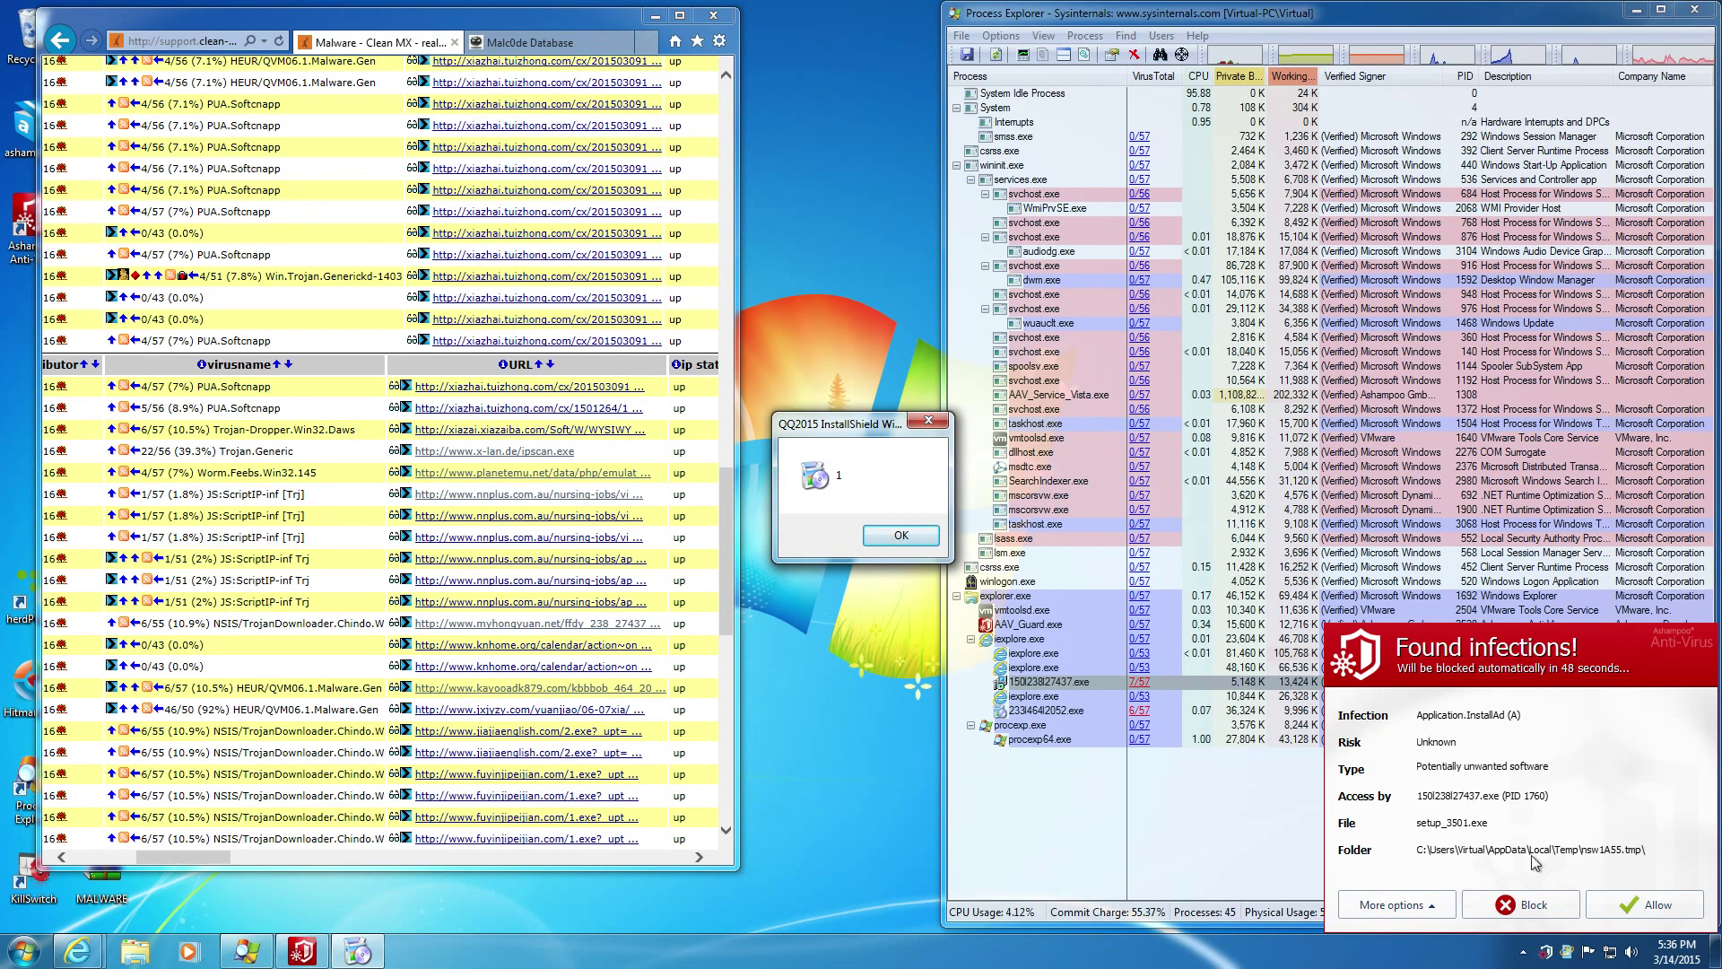
# Block the setup_3501.exe infection and the access to d.14yaa.com, and dismiss the QQ2015 InstallShield message
pyautogui.click(1527, 910)
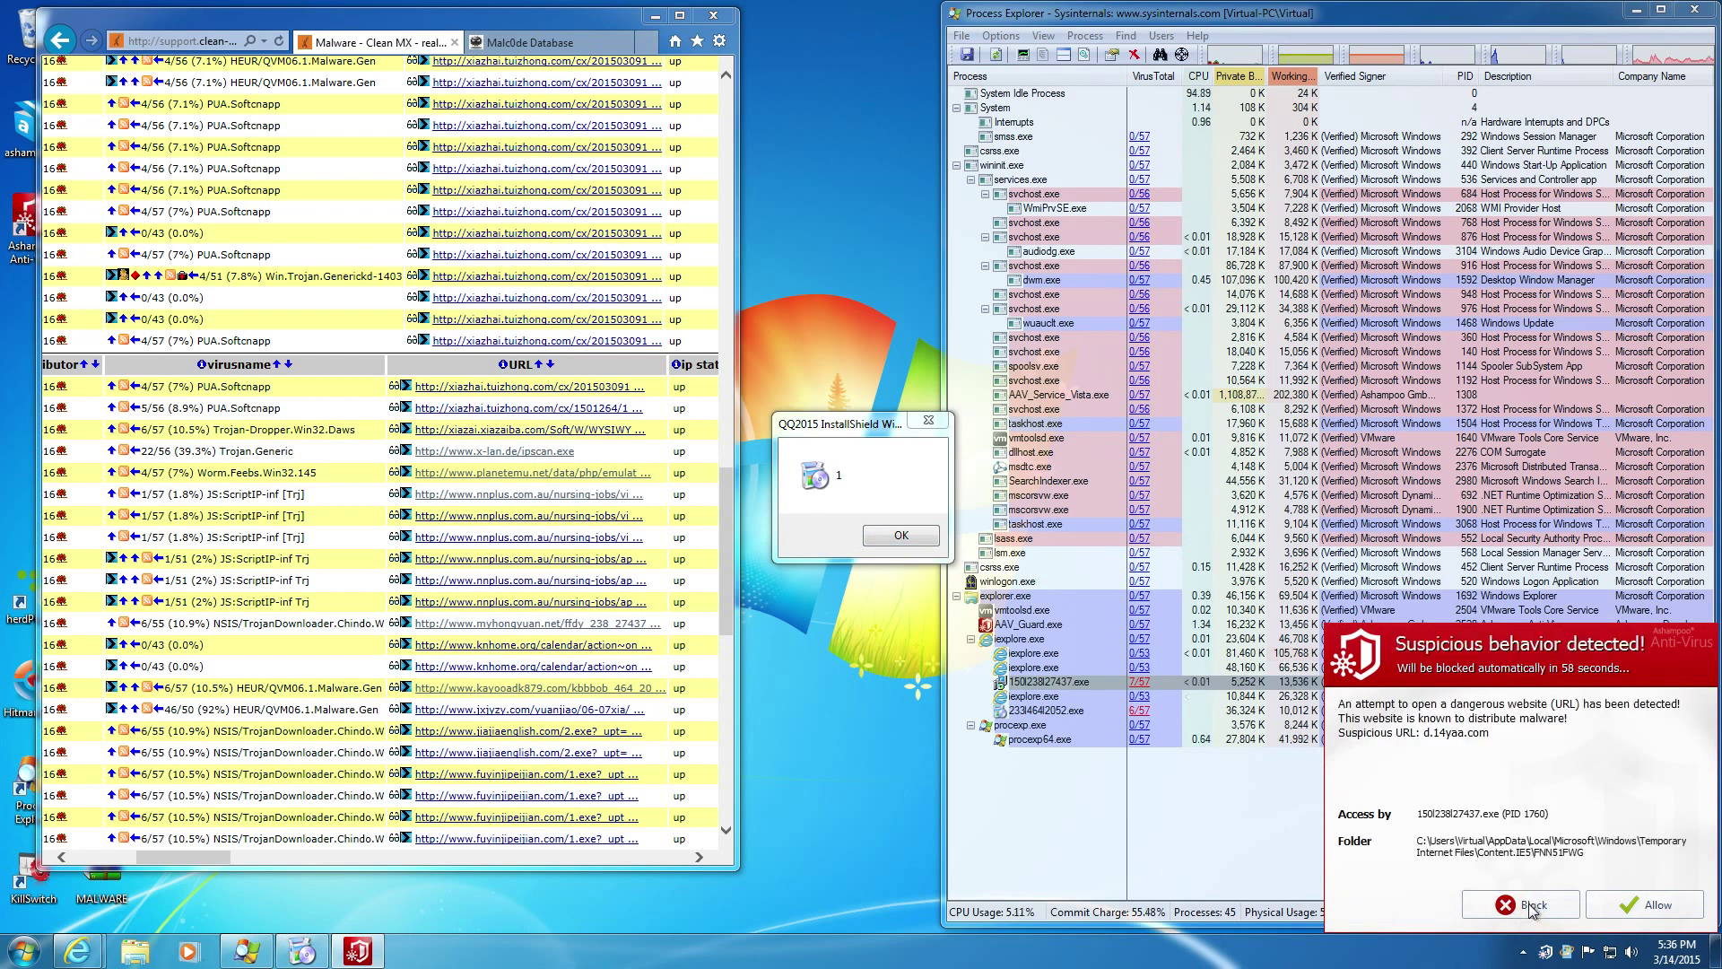
pyautogui.click(1540, 904)
pyautogui.click(1541, 904)
pyautogui.click(1542, 904)
pyautogui.click(1541, 904)
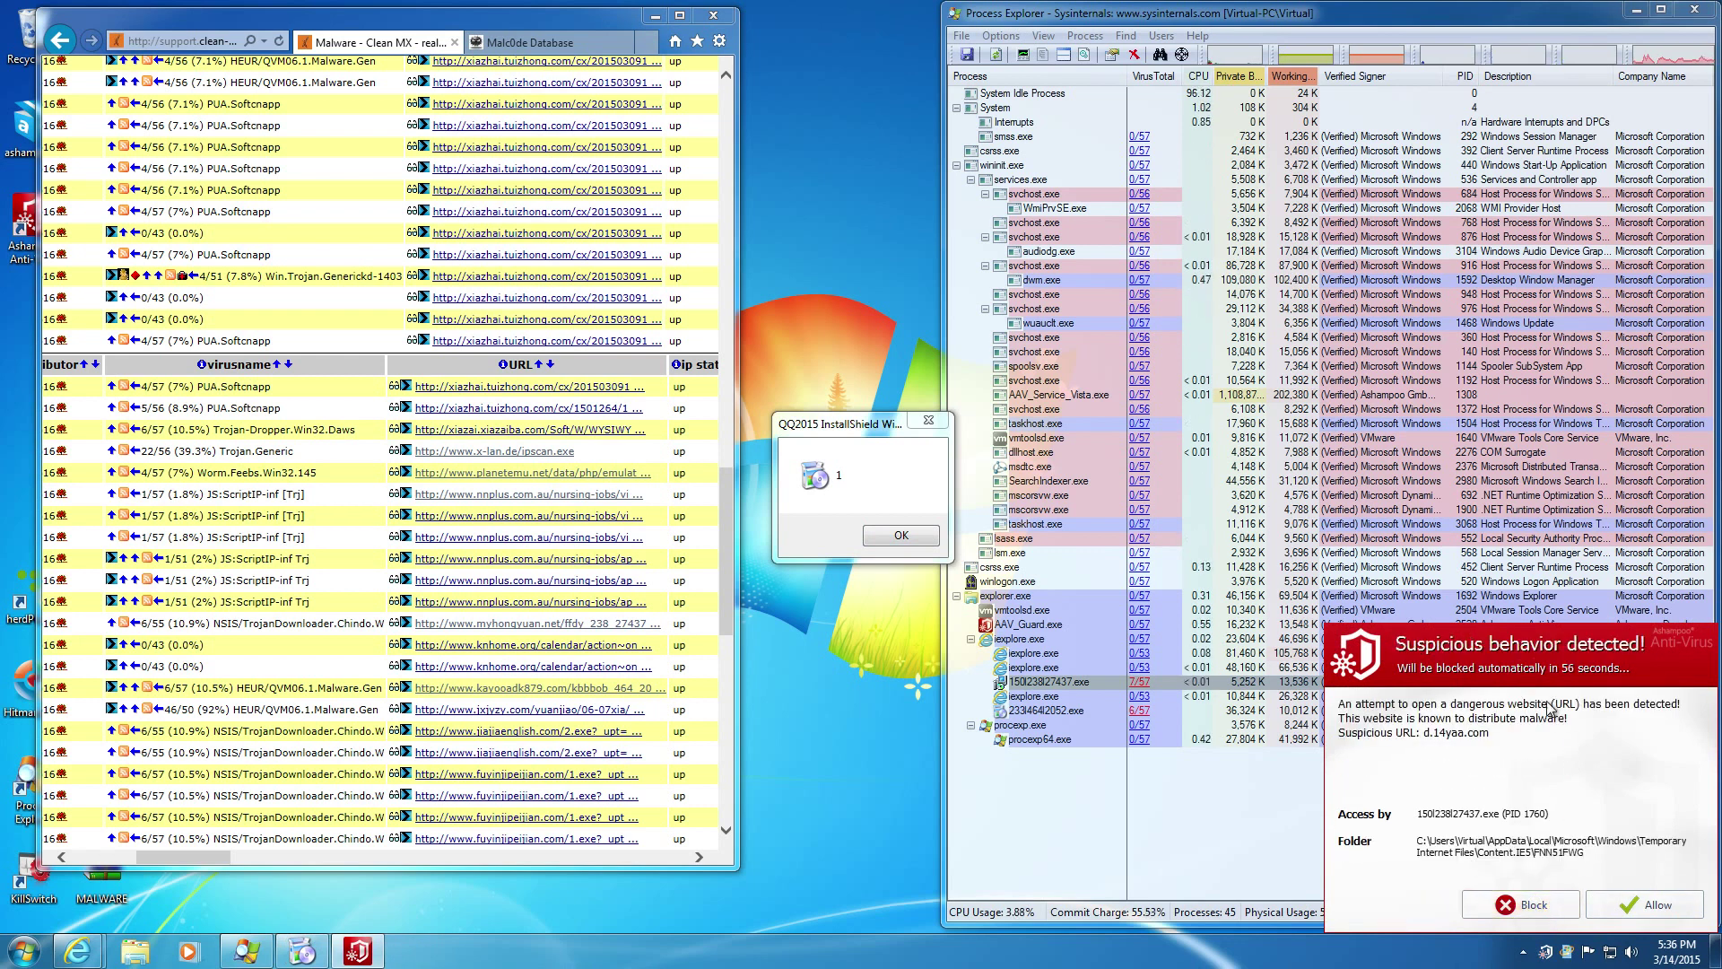
pyautogui.click(1541, 904)
pyautogui.click(1540, 904)
pyautogui.click(1538, 904)
pyautogui.click(1529, 905)
pyautogui.click(1514, 906)
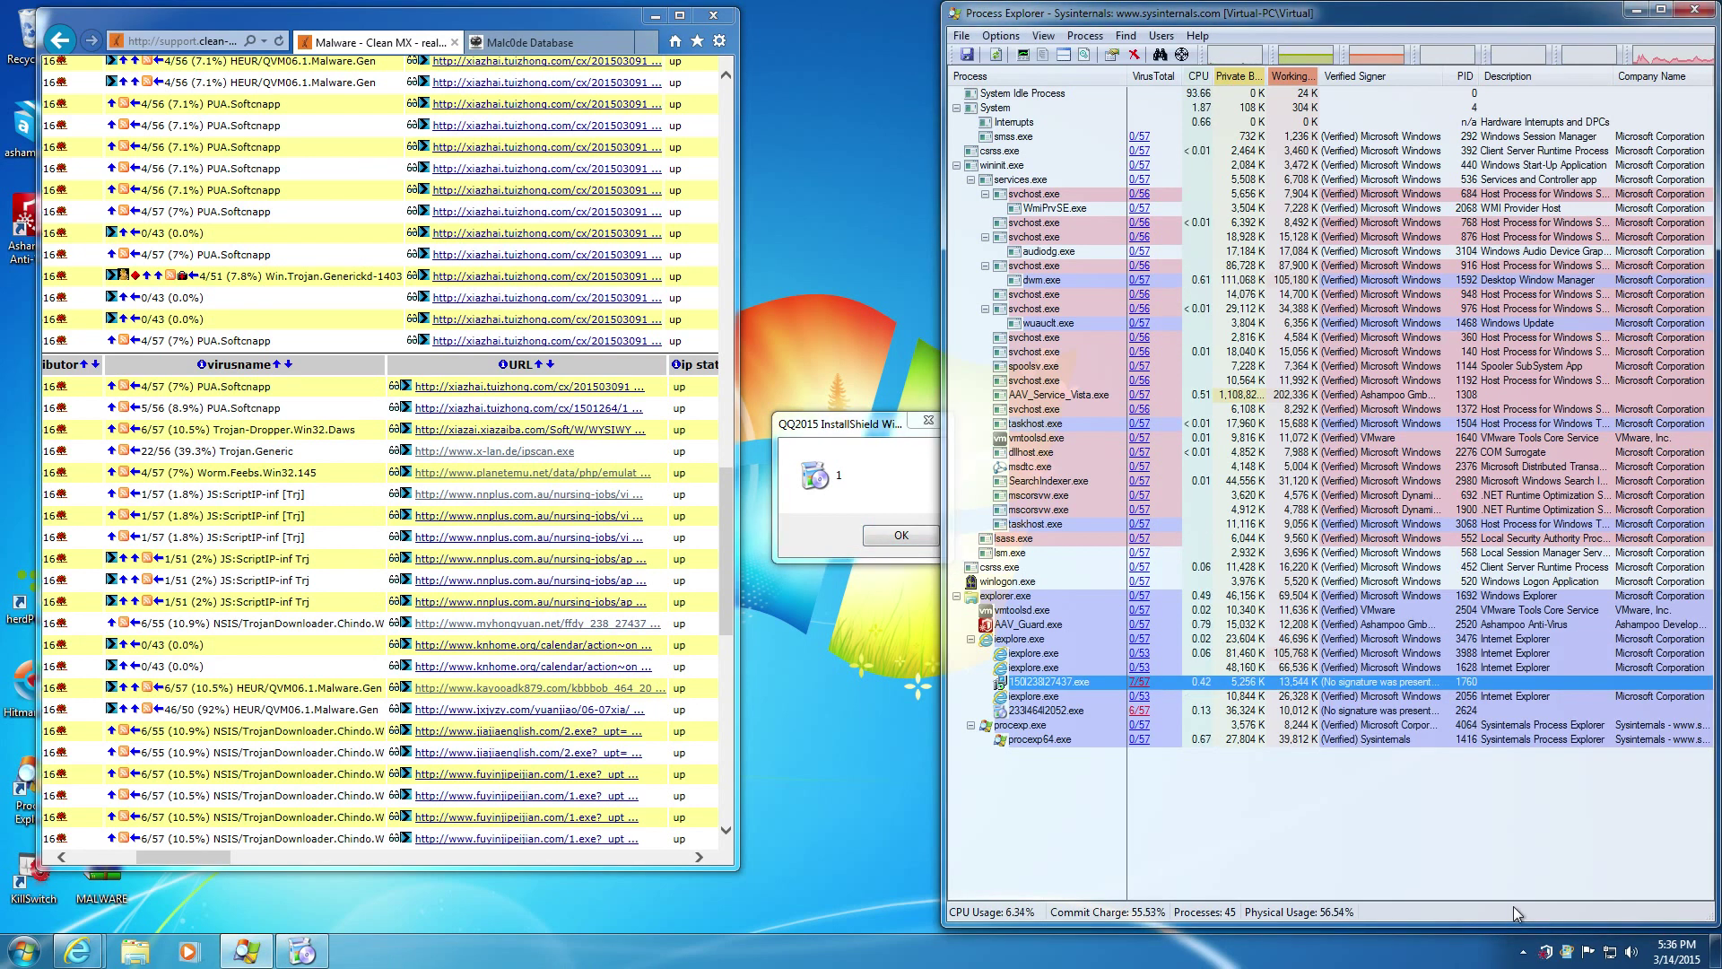
pyautogui.click(902, 542)
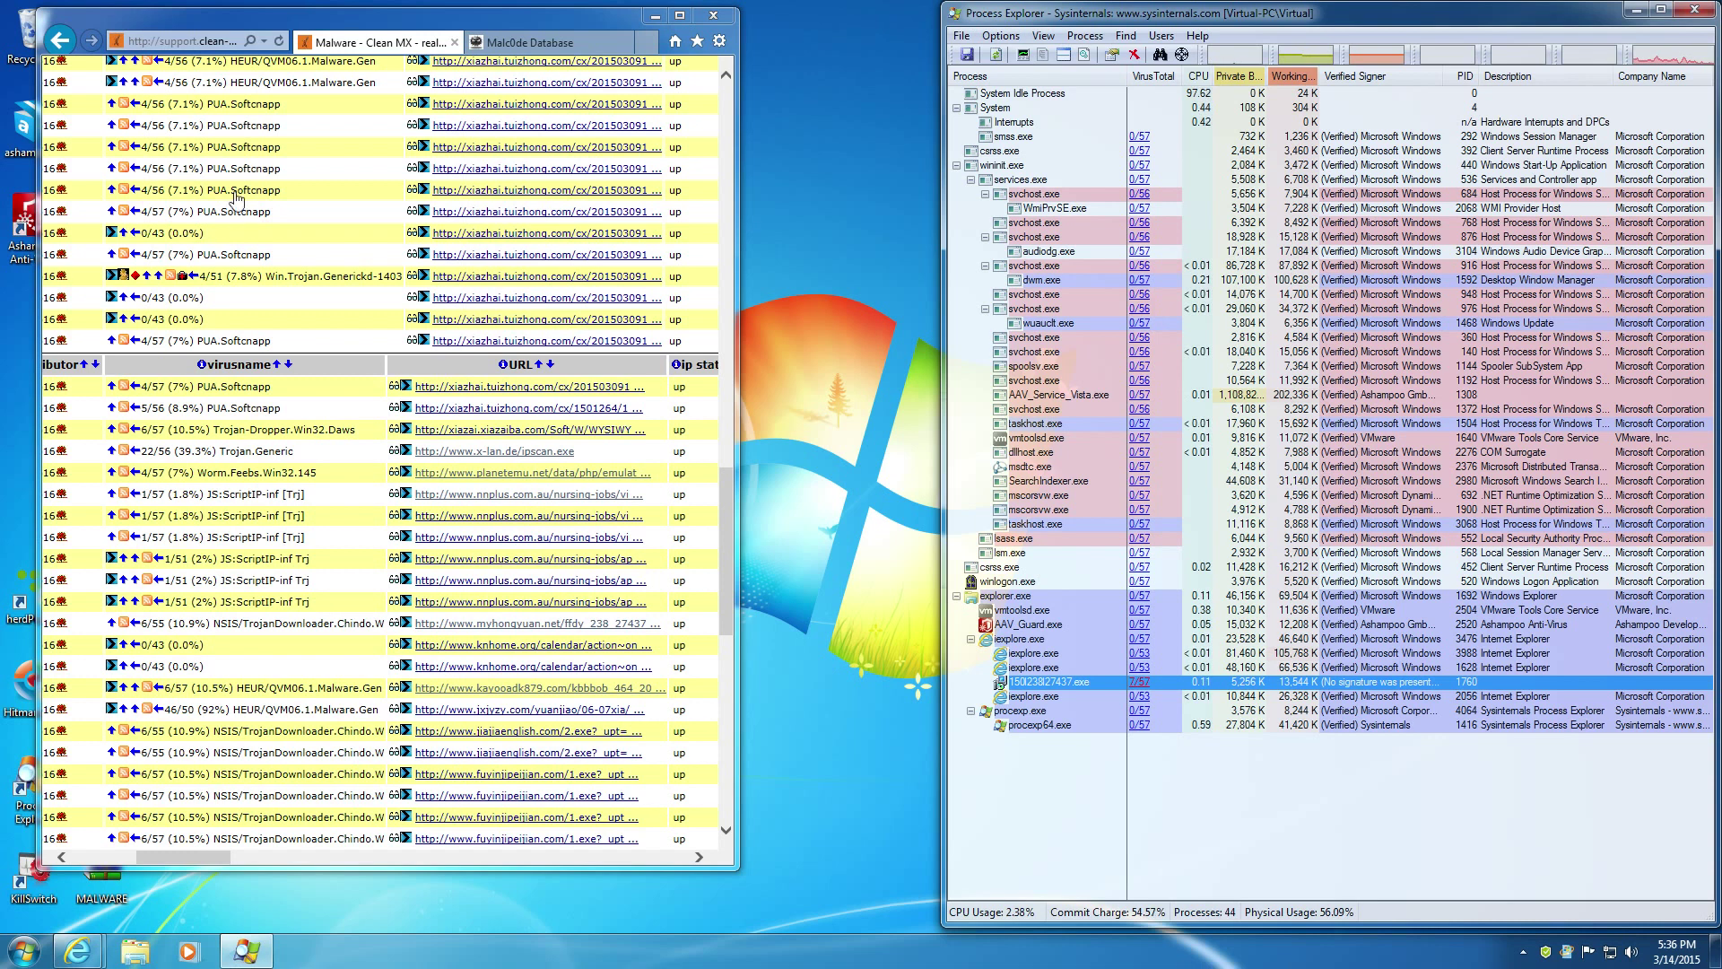
# Close the Clean MX page and test decorich.ru/309.exe from the Malc0de Database in a new tab, blocking the dangerous website
pyautogui.click(455, 42)
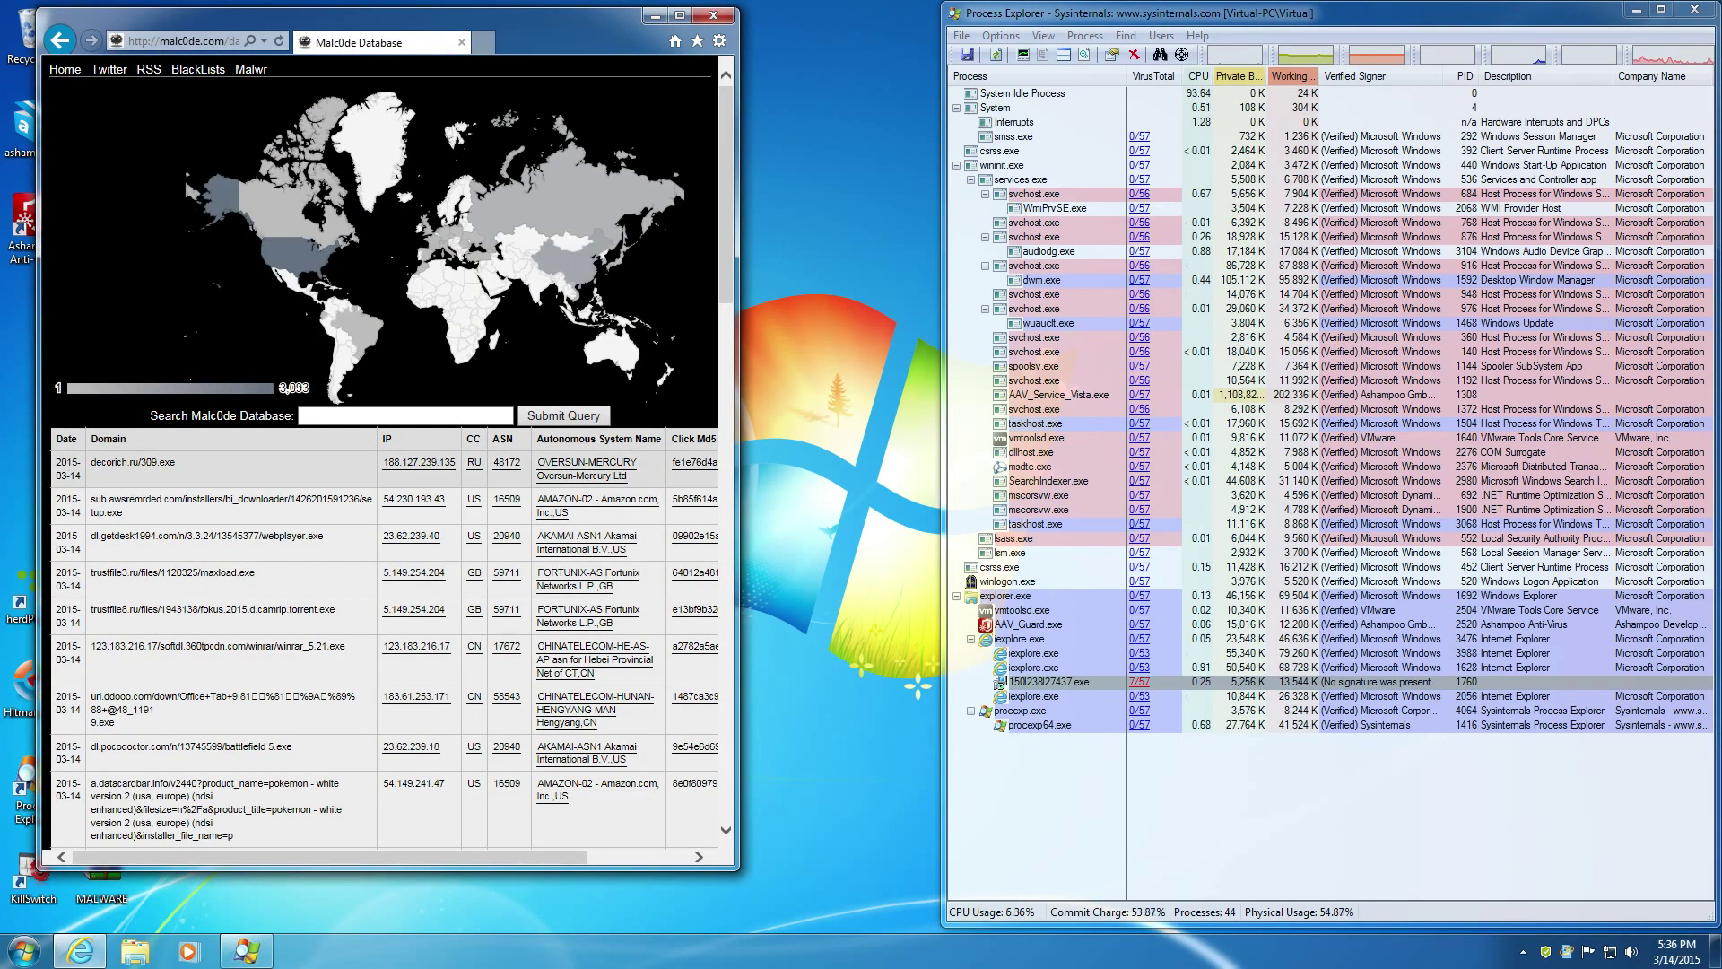
pyautogui.doubleClick(145, 463)
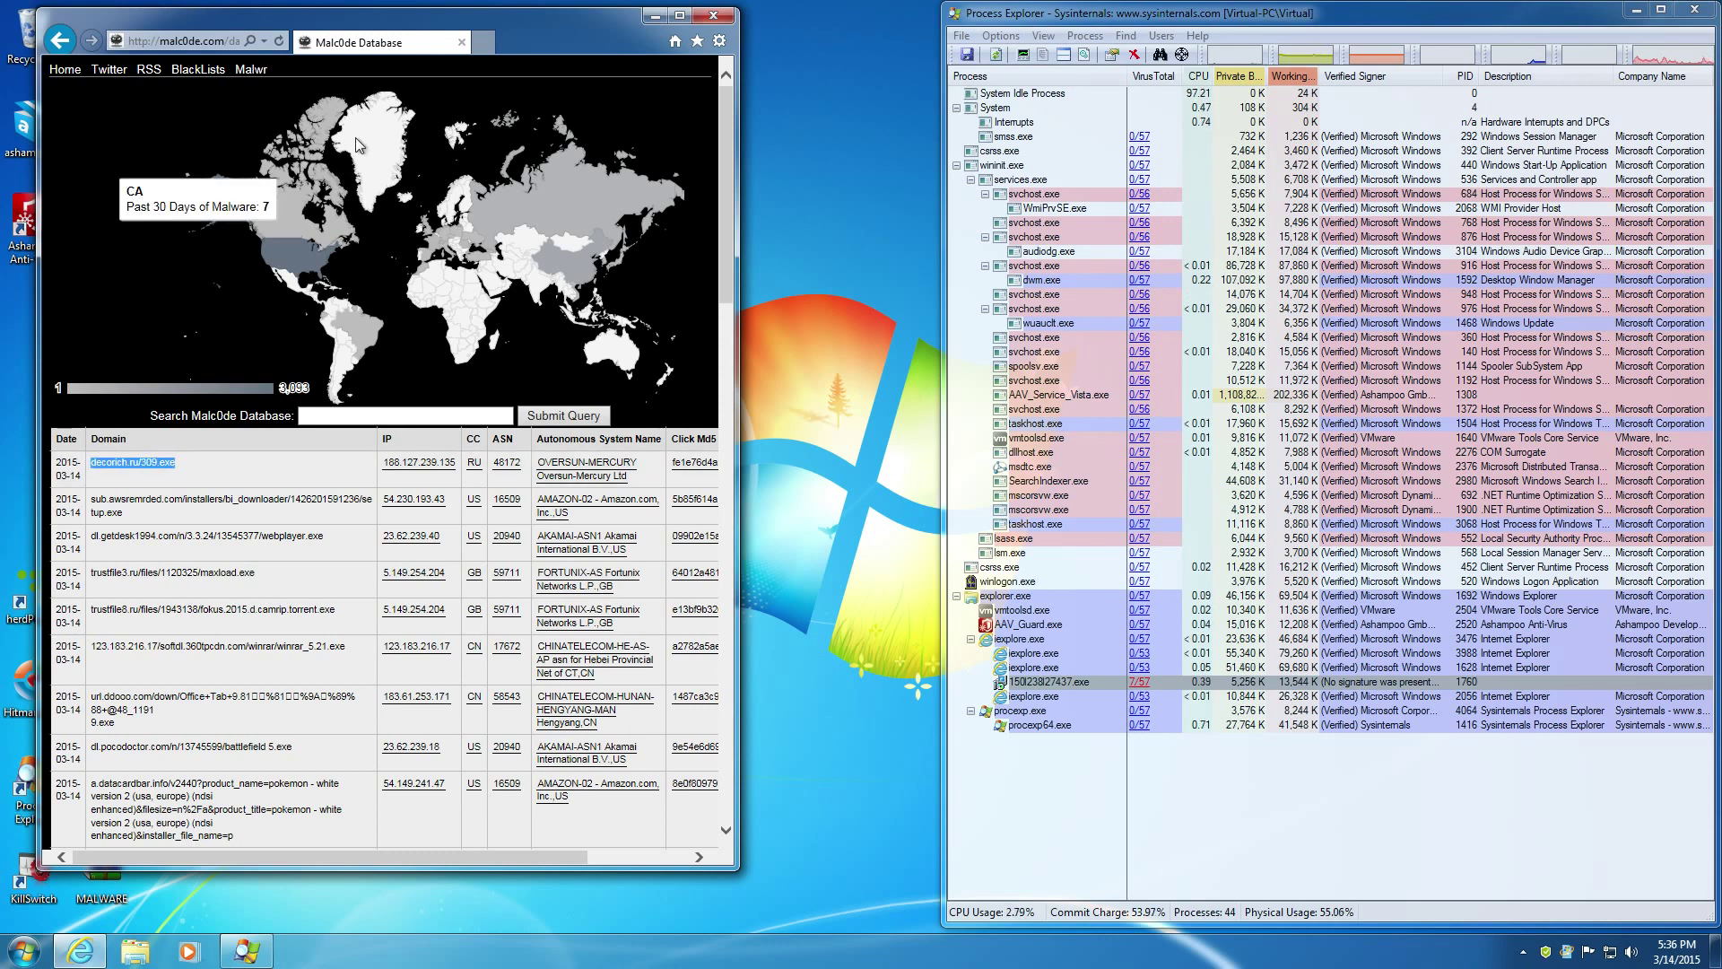
pyautogui.click(483, 42)
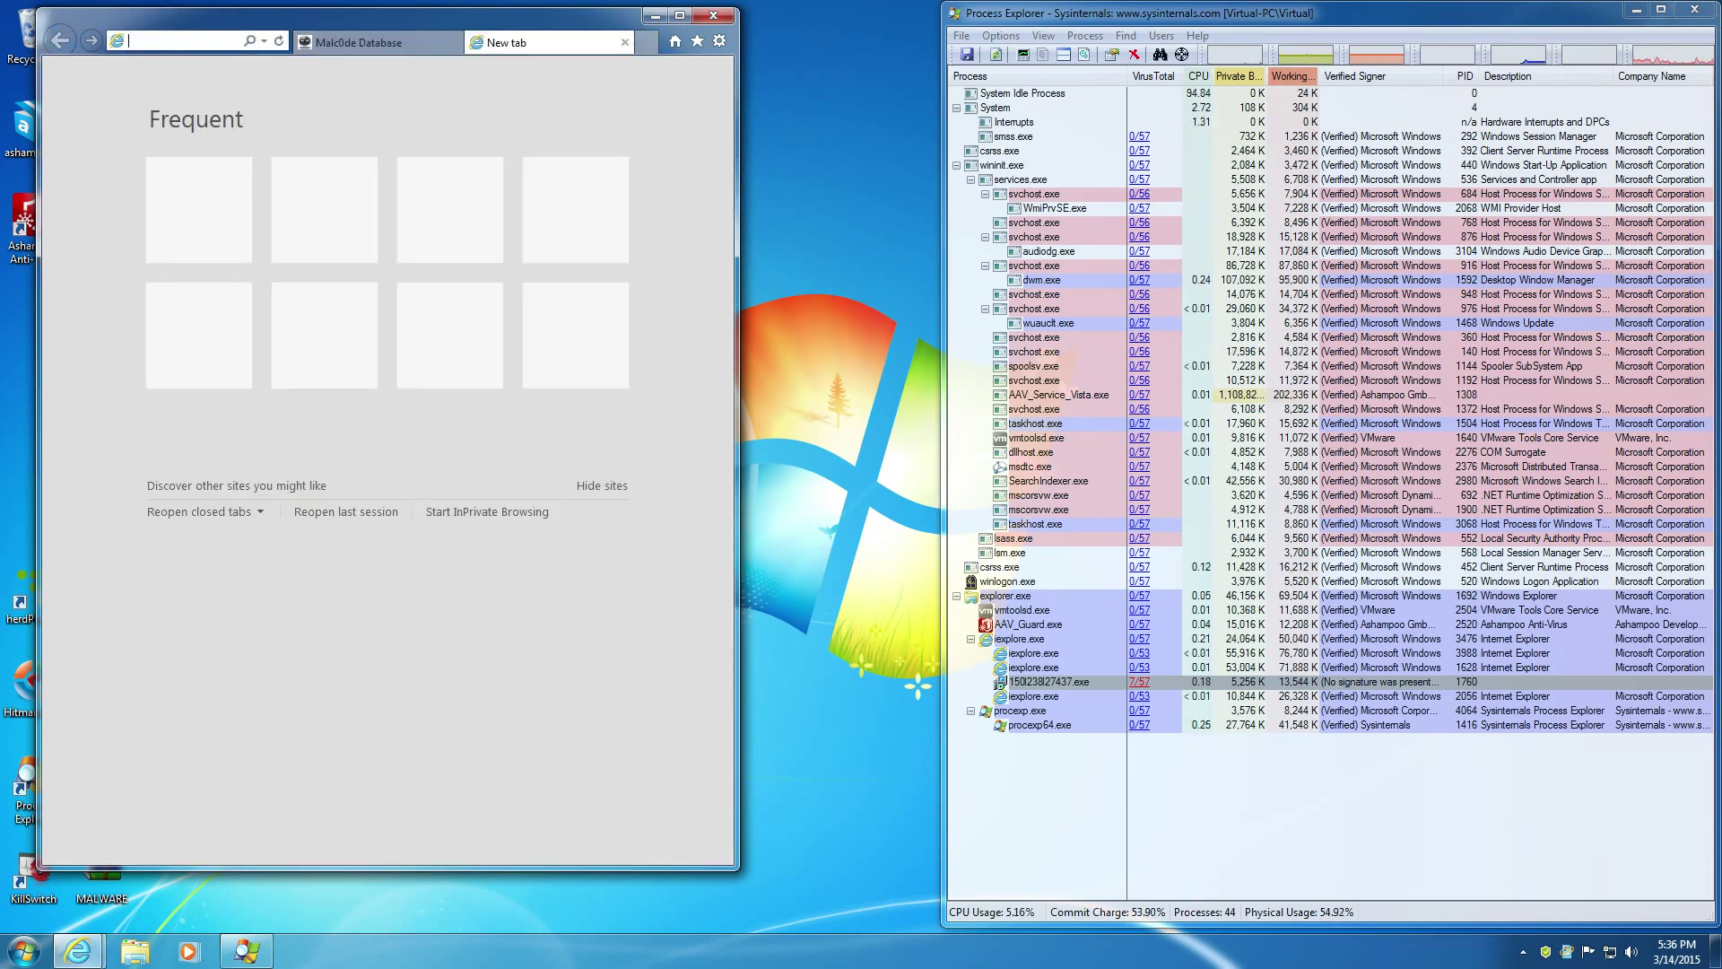
pyautogui.press('Return')
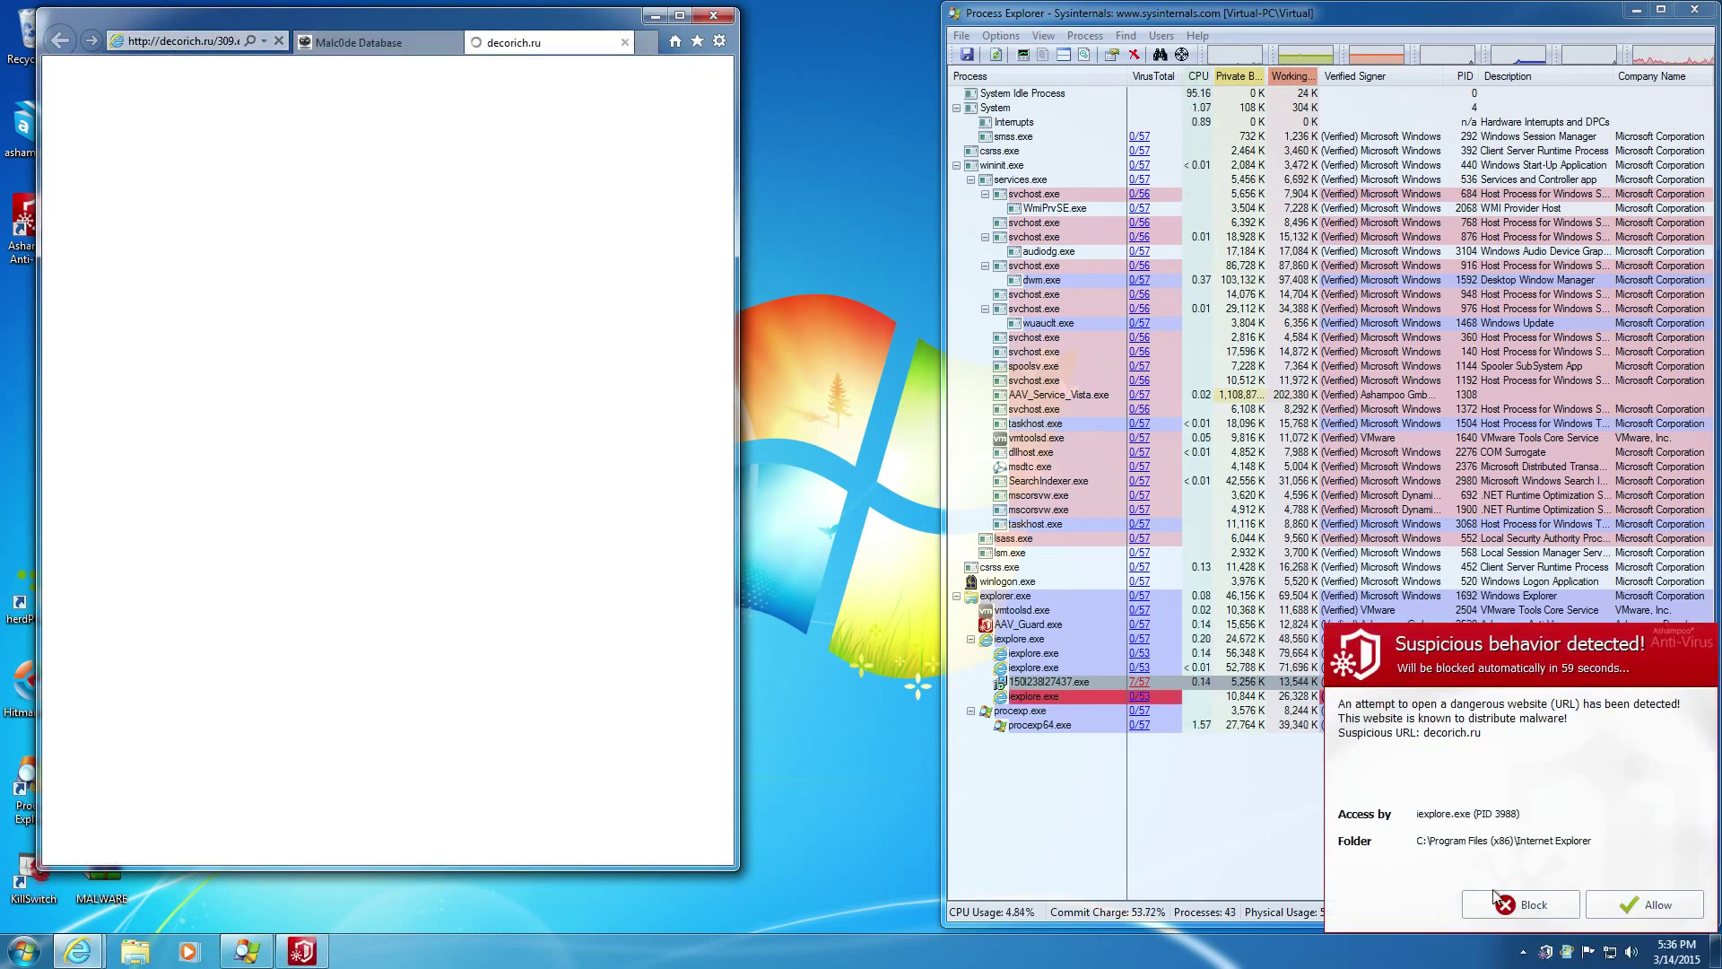
pyautogui.click(1514, 911)
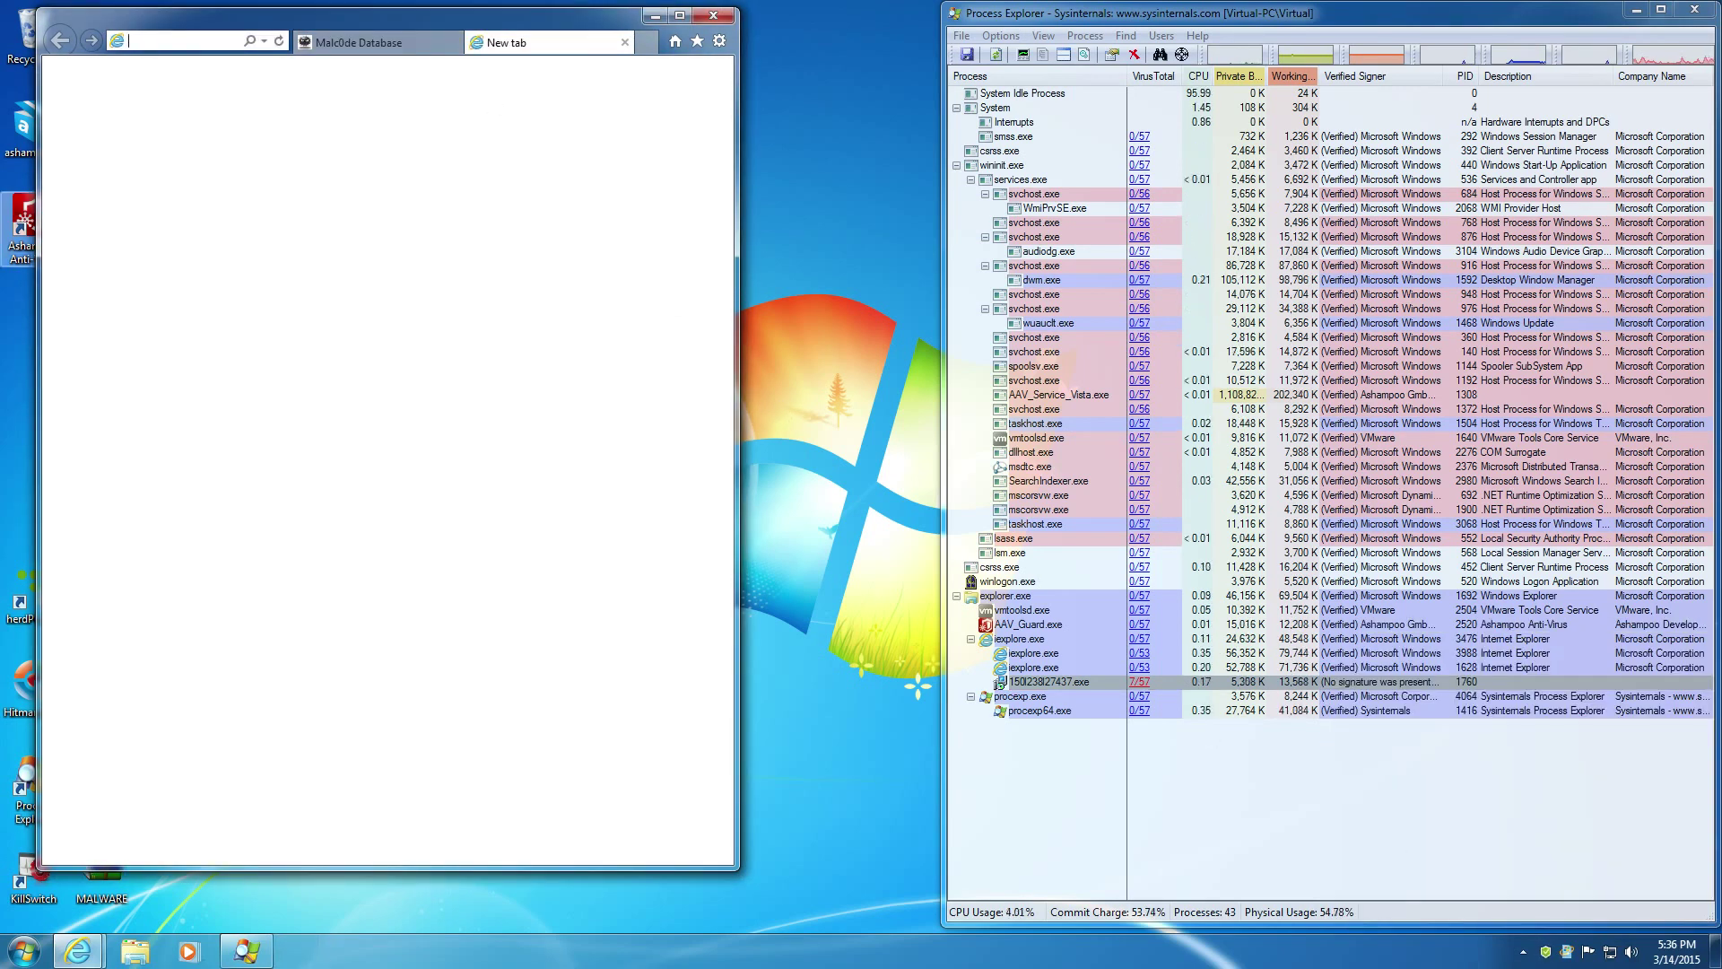
# Retry the address decorich.ru/309.exe in the new tab and return to the Malc0de Database page
pyautogui.write('decorich.ru/309.exe')
pyautogui.press('Return')
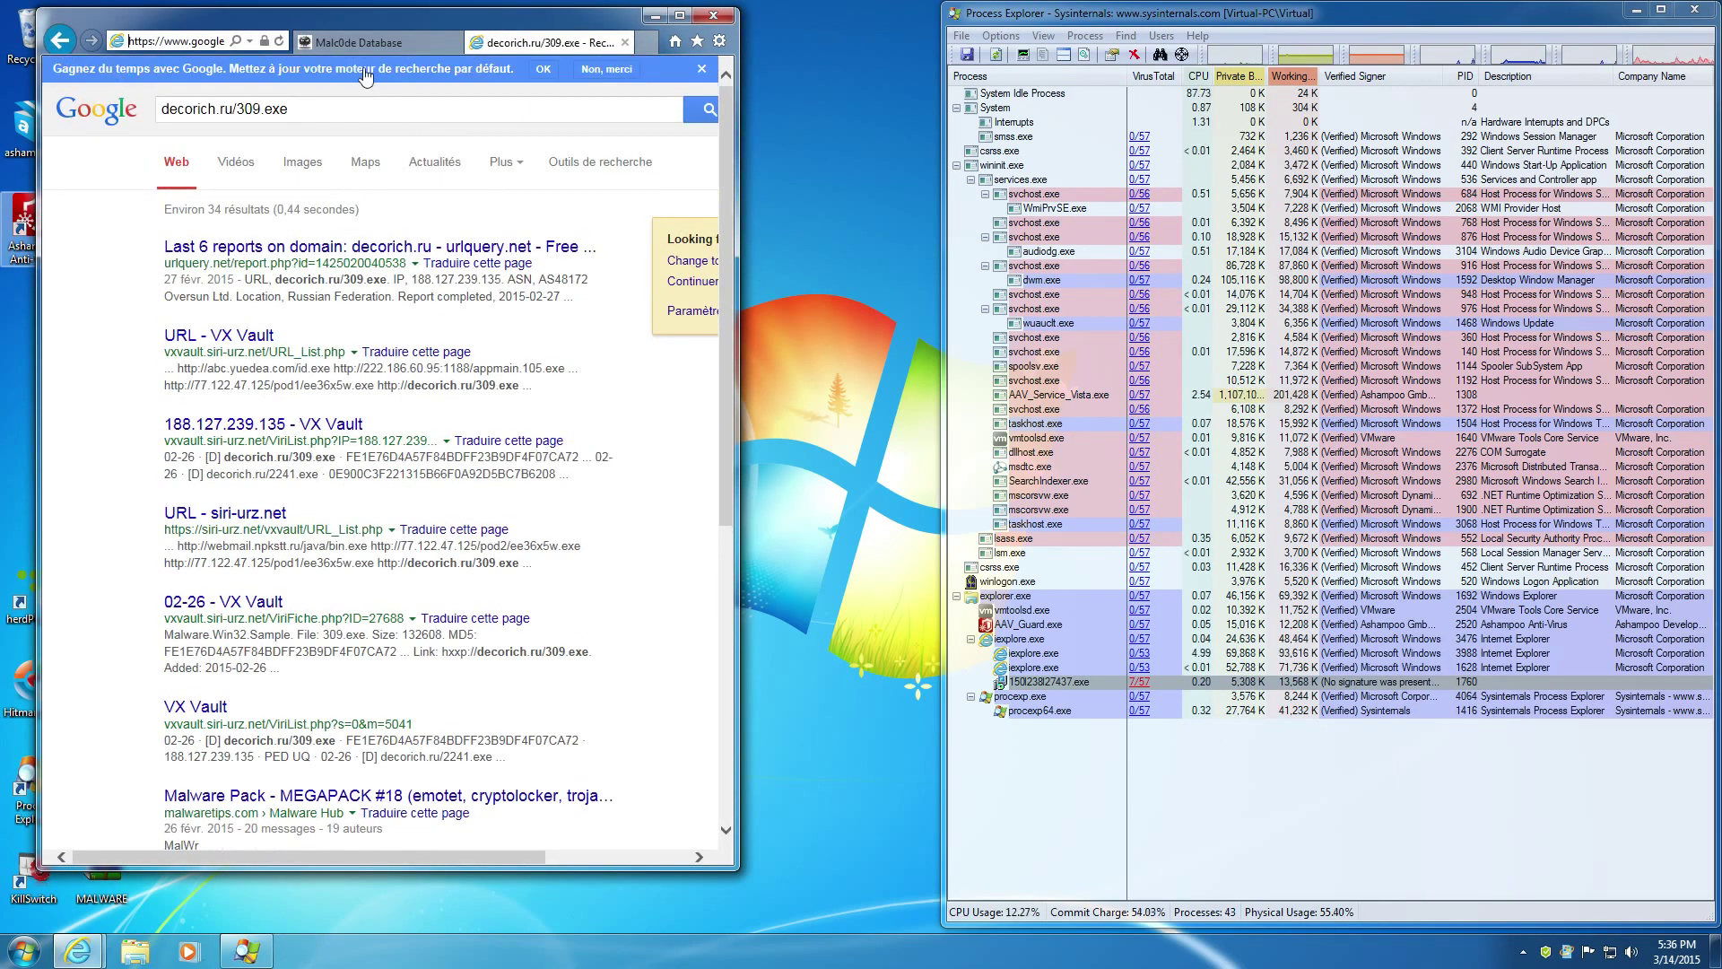
pyautogui.click(368, 41)
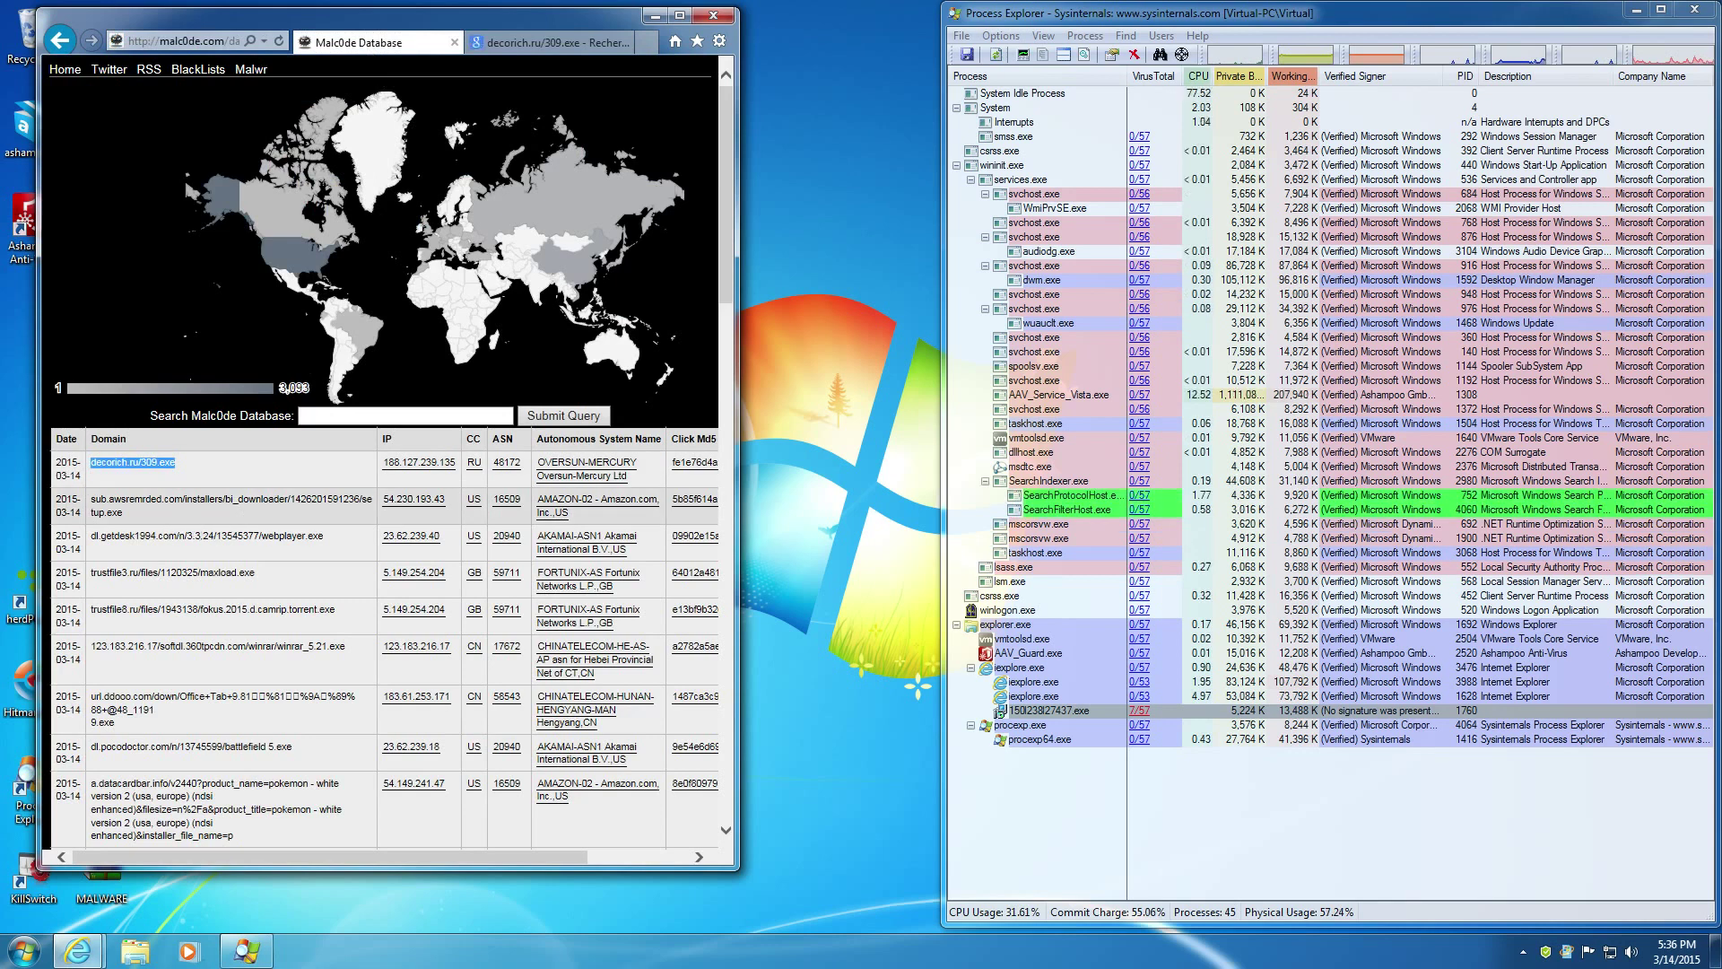
# Block the access to download.2345.cn and the code injection by install1167157.exe, and select that process in Process Explorer
pyautogui.click(161, 544)
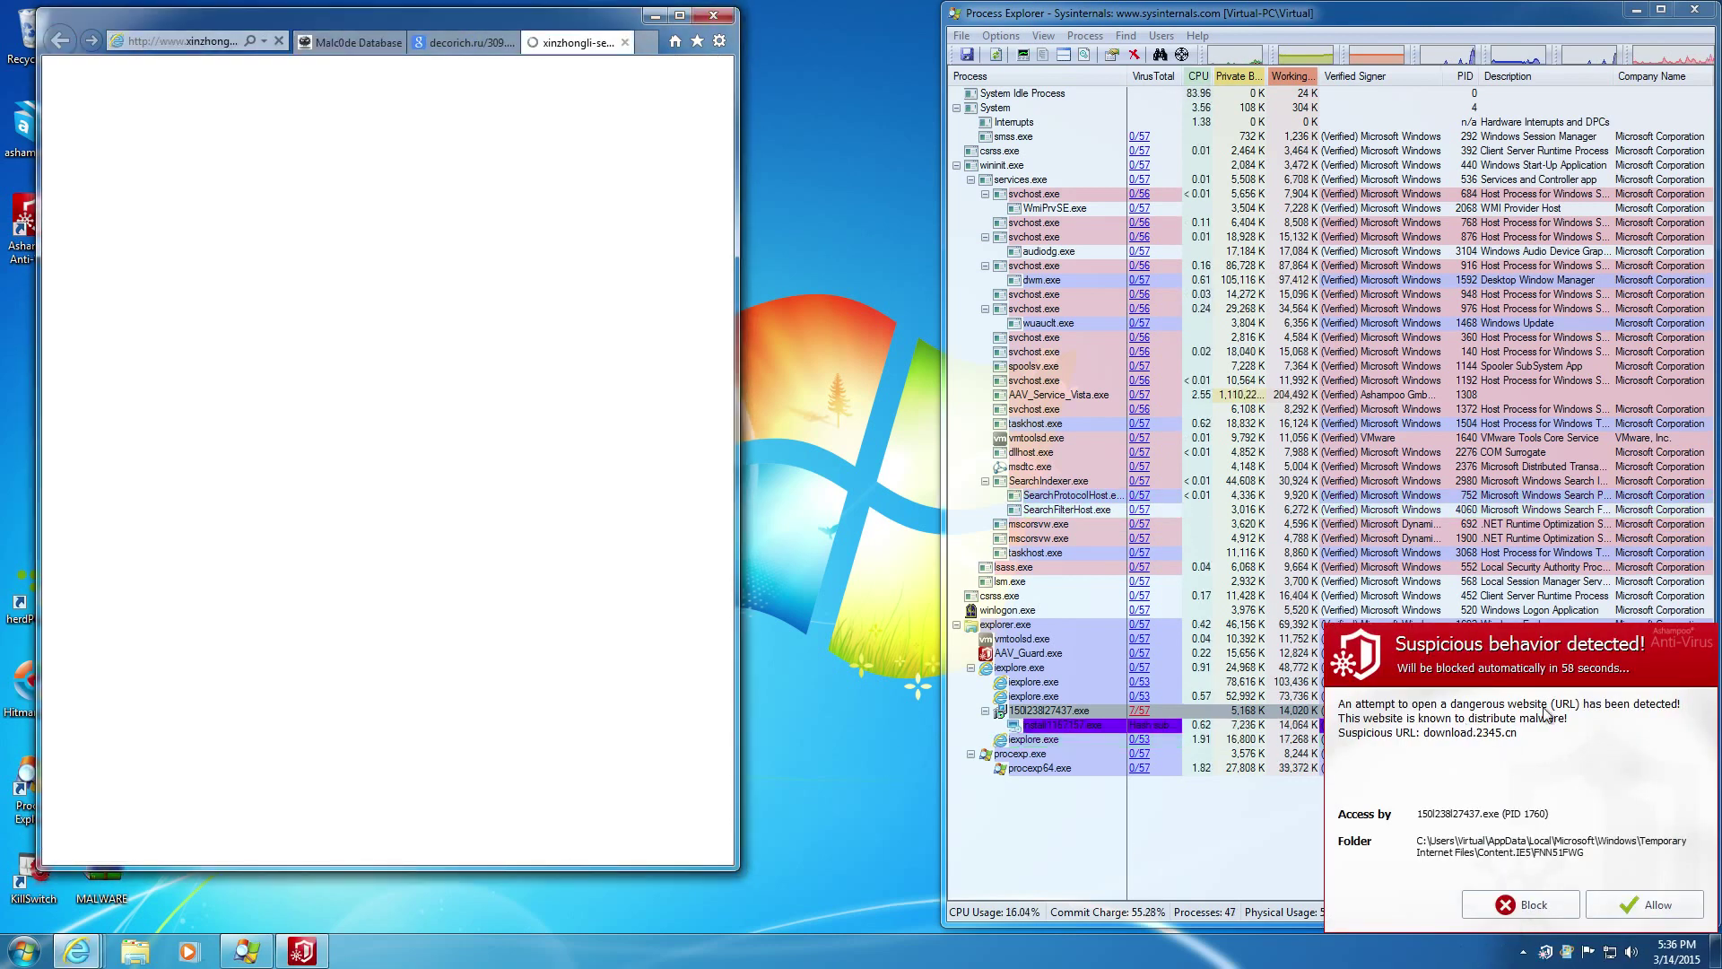
pyautogui.click(1526, 901)
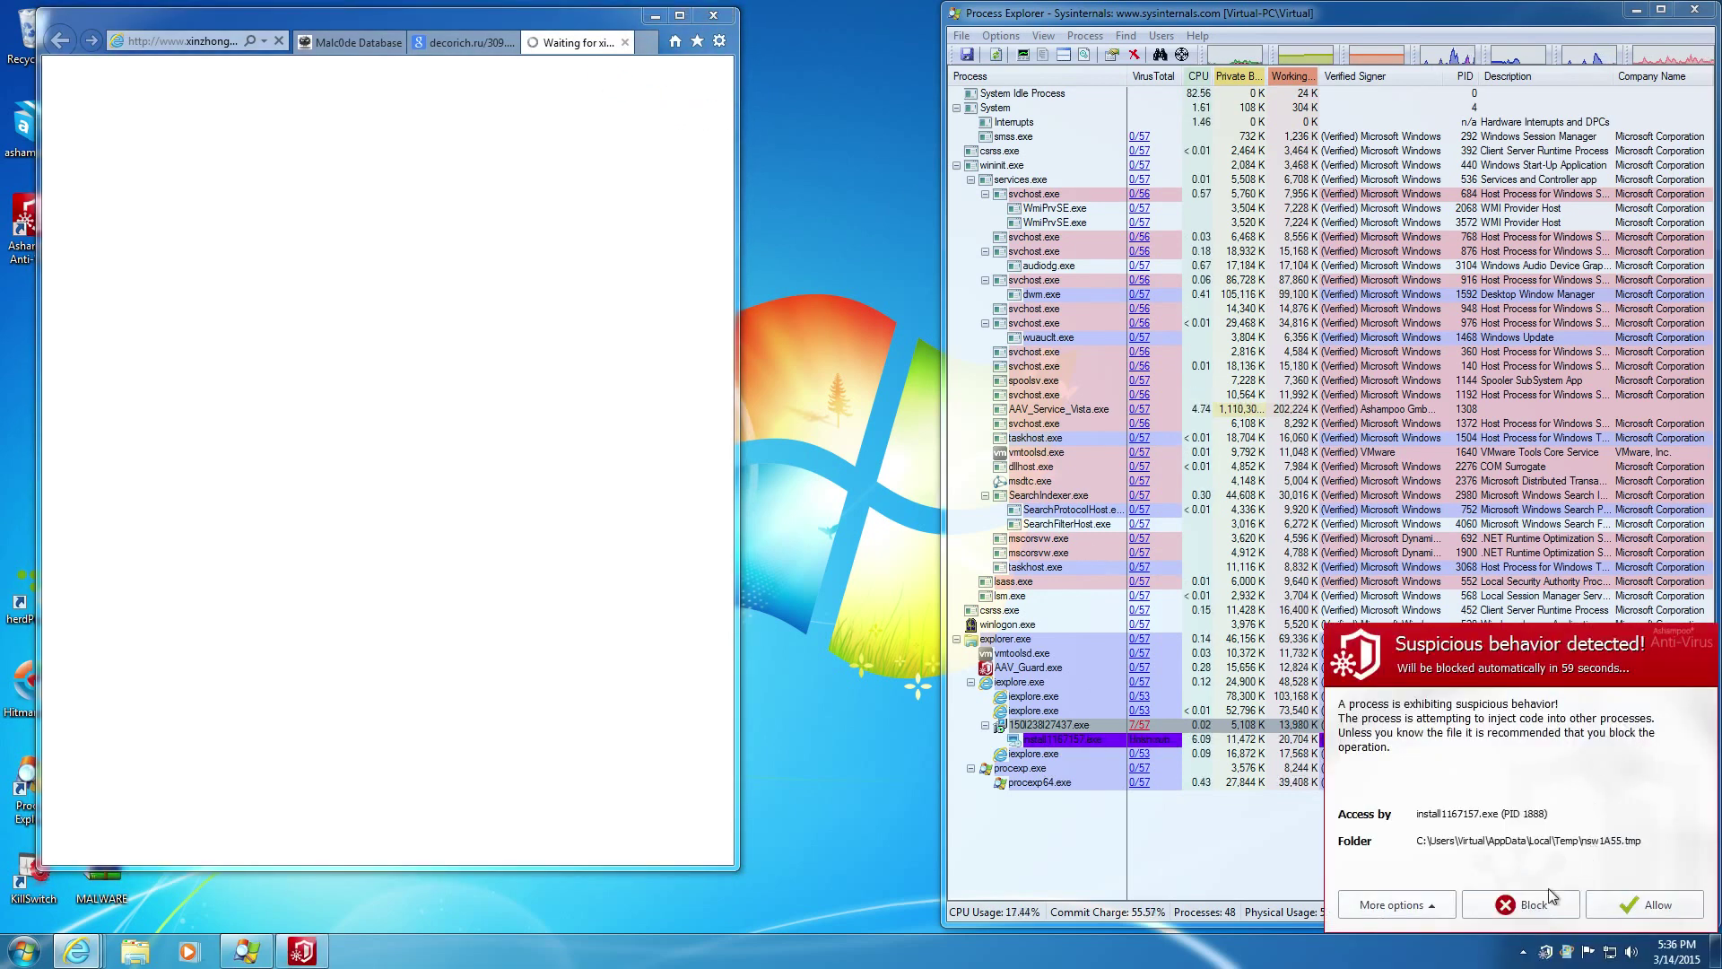
pyautogui.click(1528, 903)
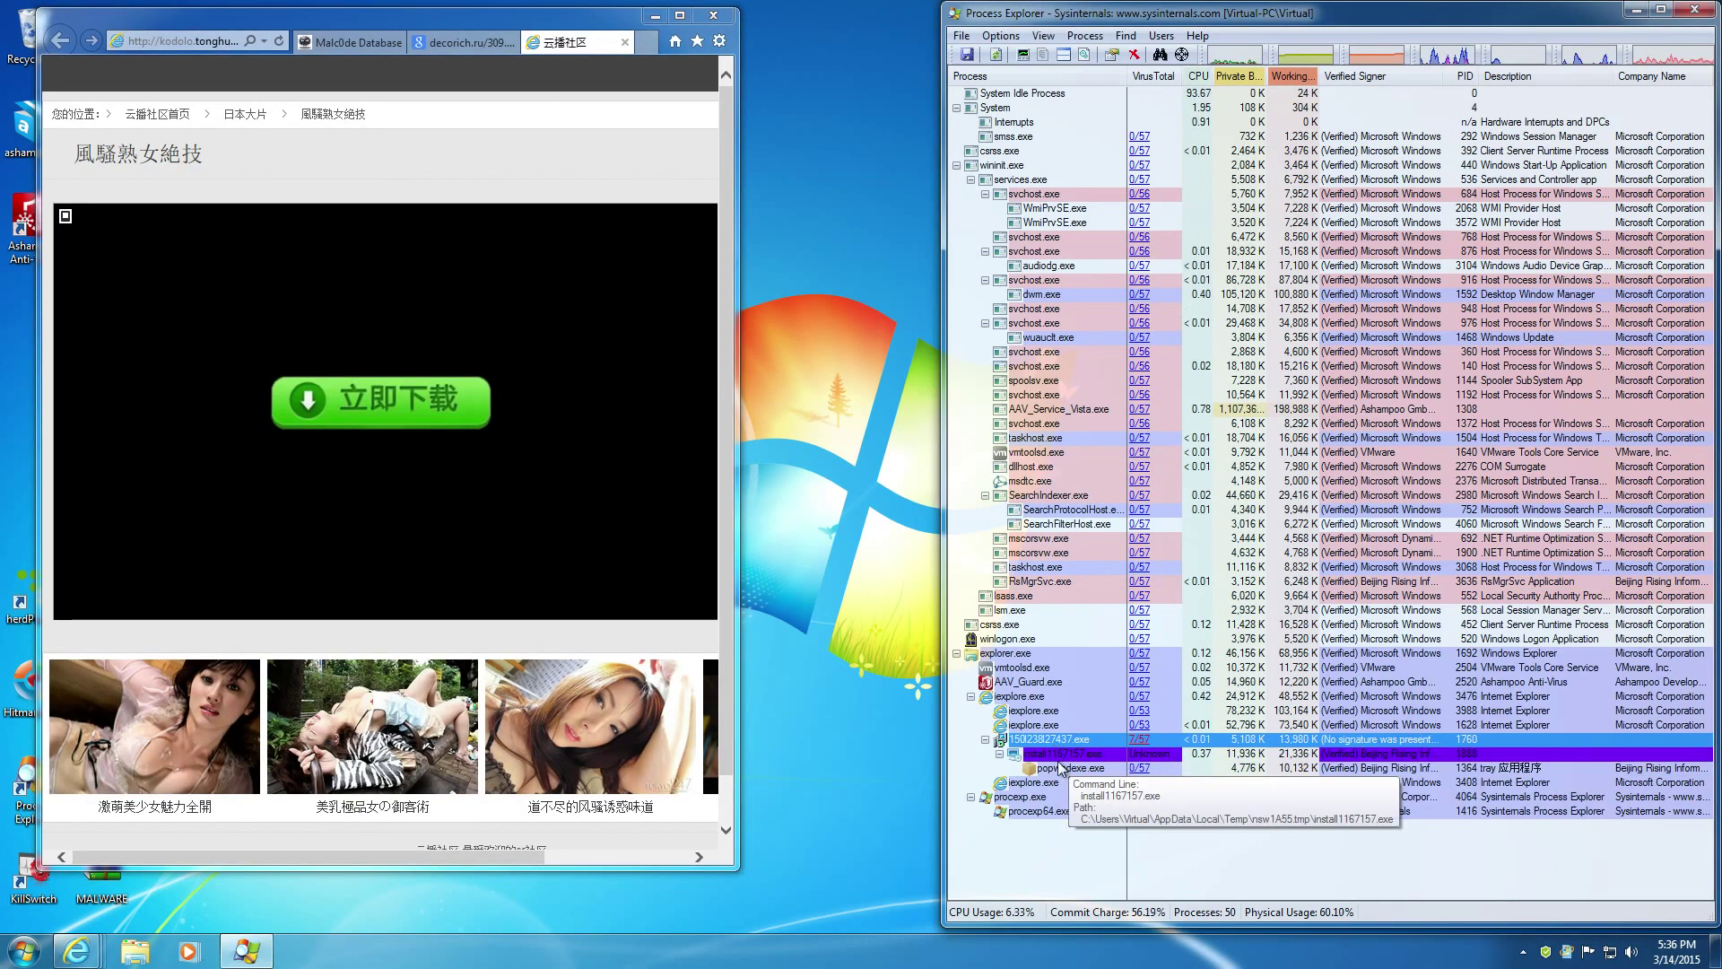
pyautogui.click(1064, 769)
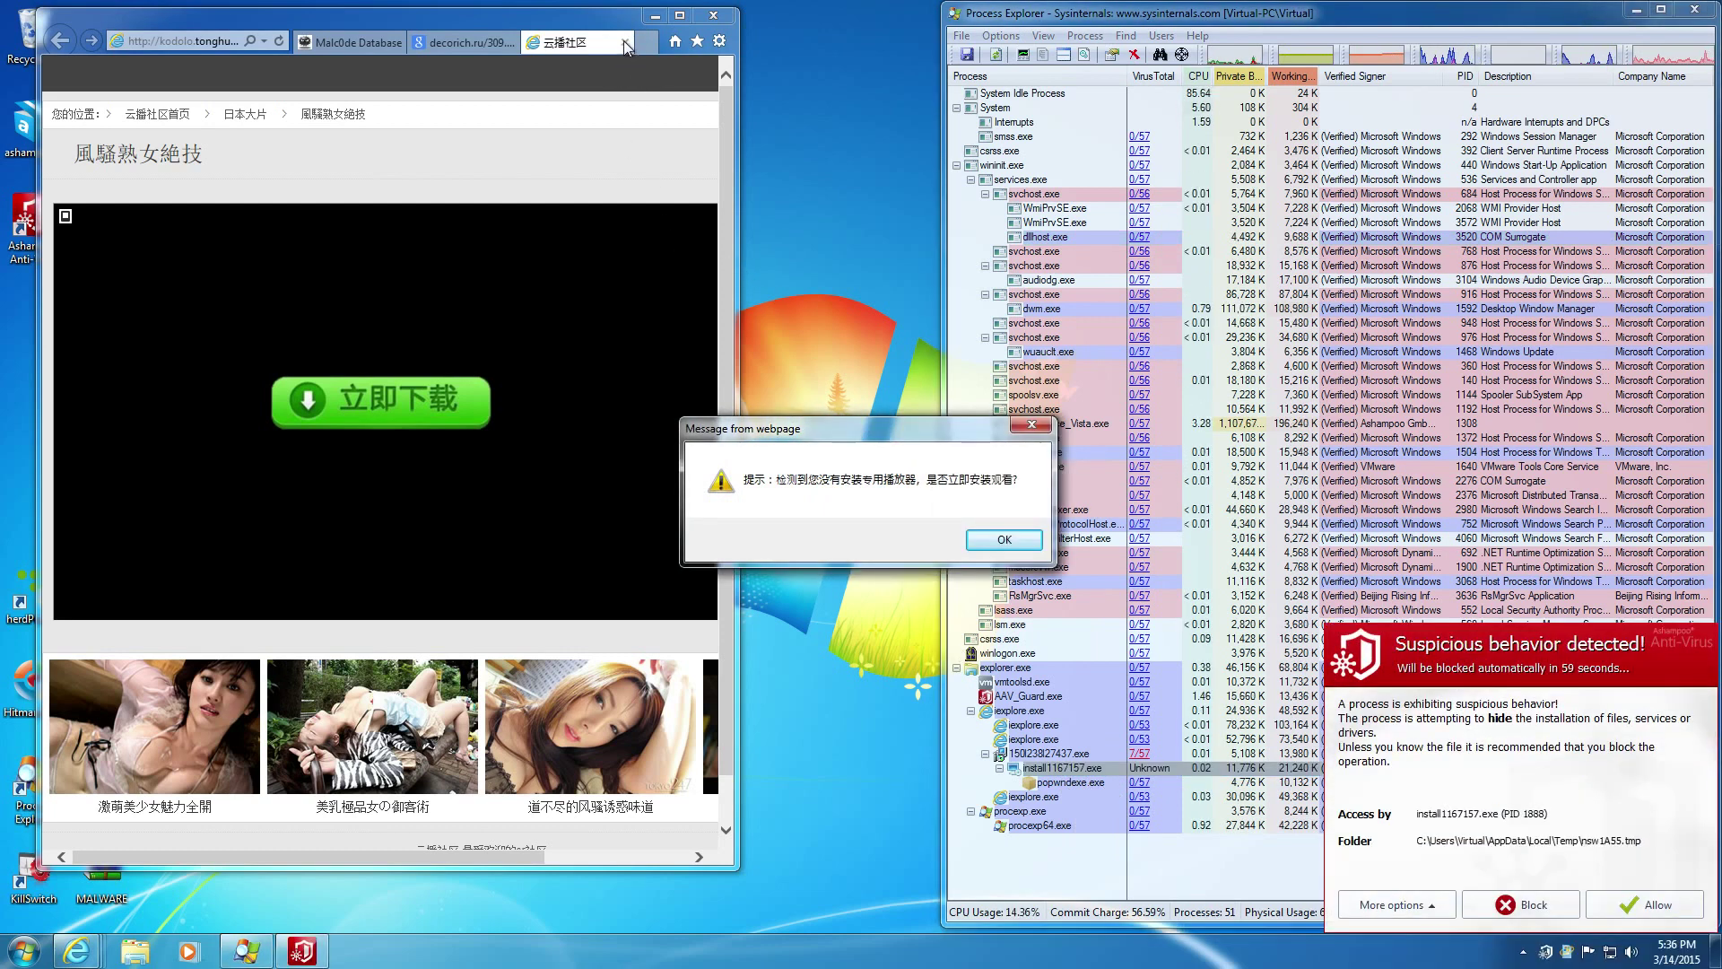
# Close the Chinese pop-up page and the decorich.ru search results, and block install1167157.exe from hiding its installation
pyautogui.click(1005, 540)
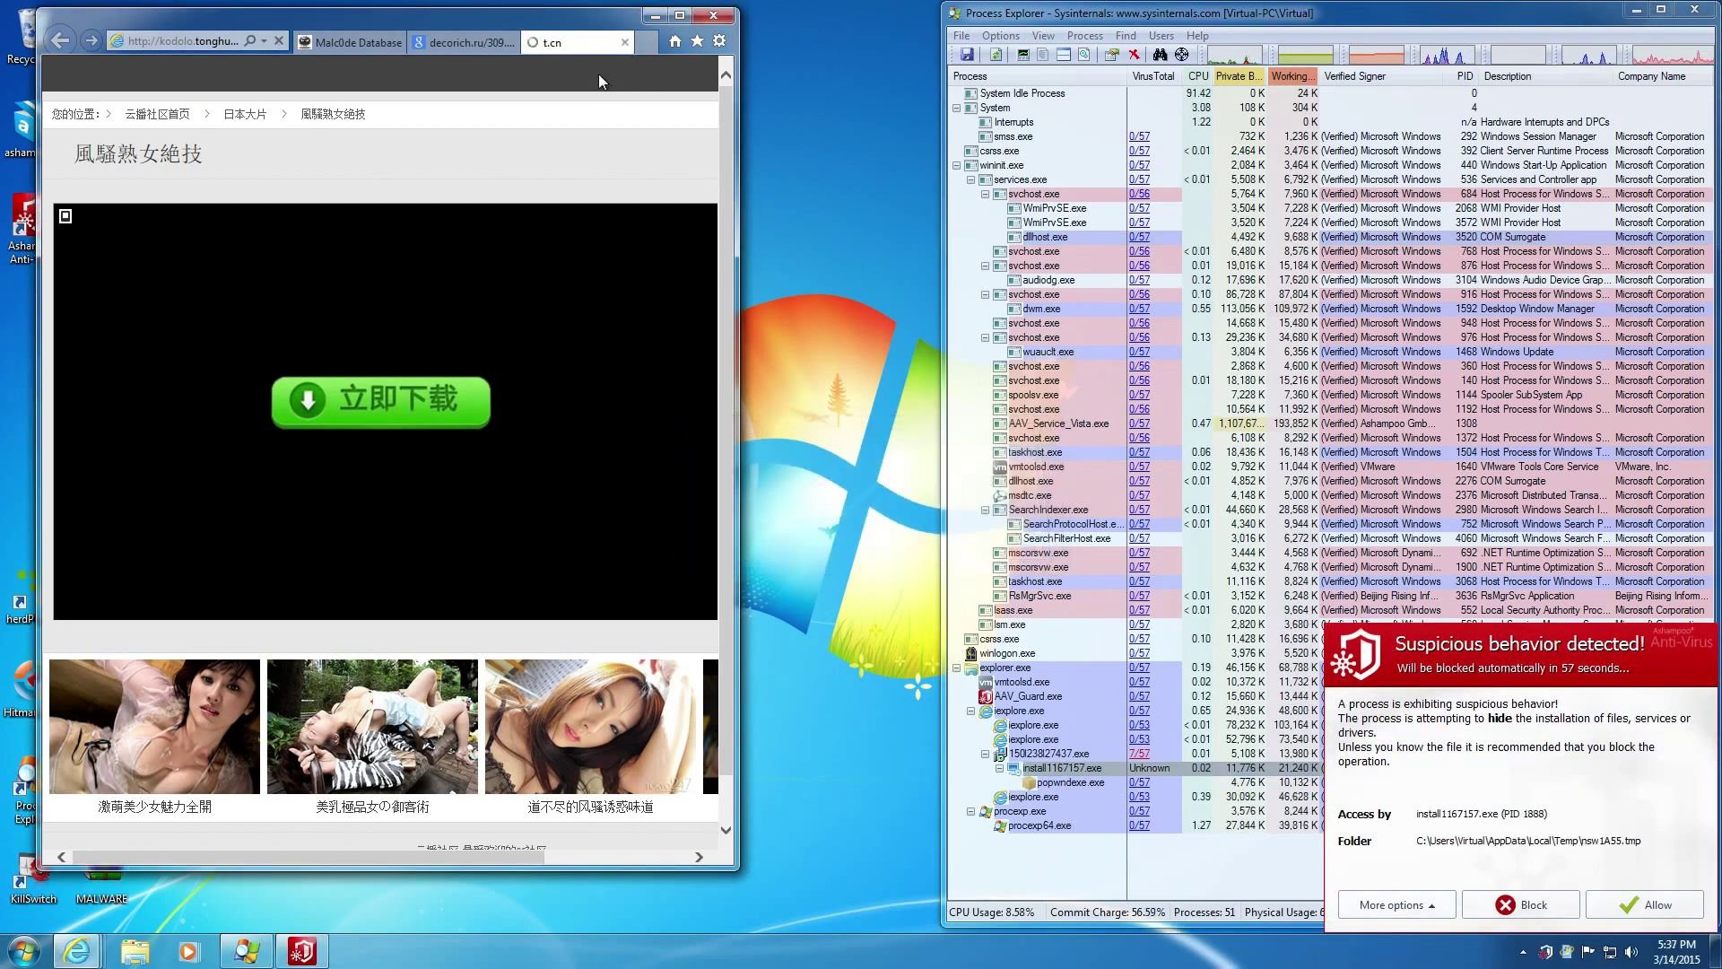
pyautogui.click(625, 43)
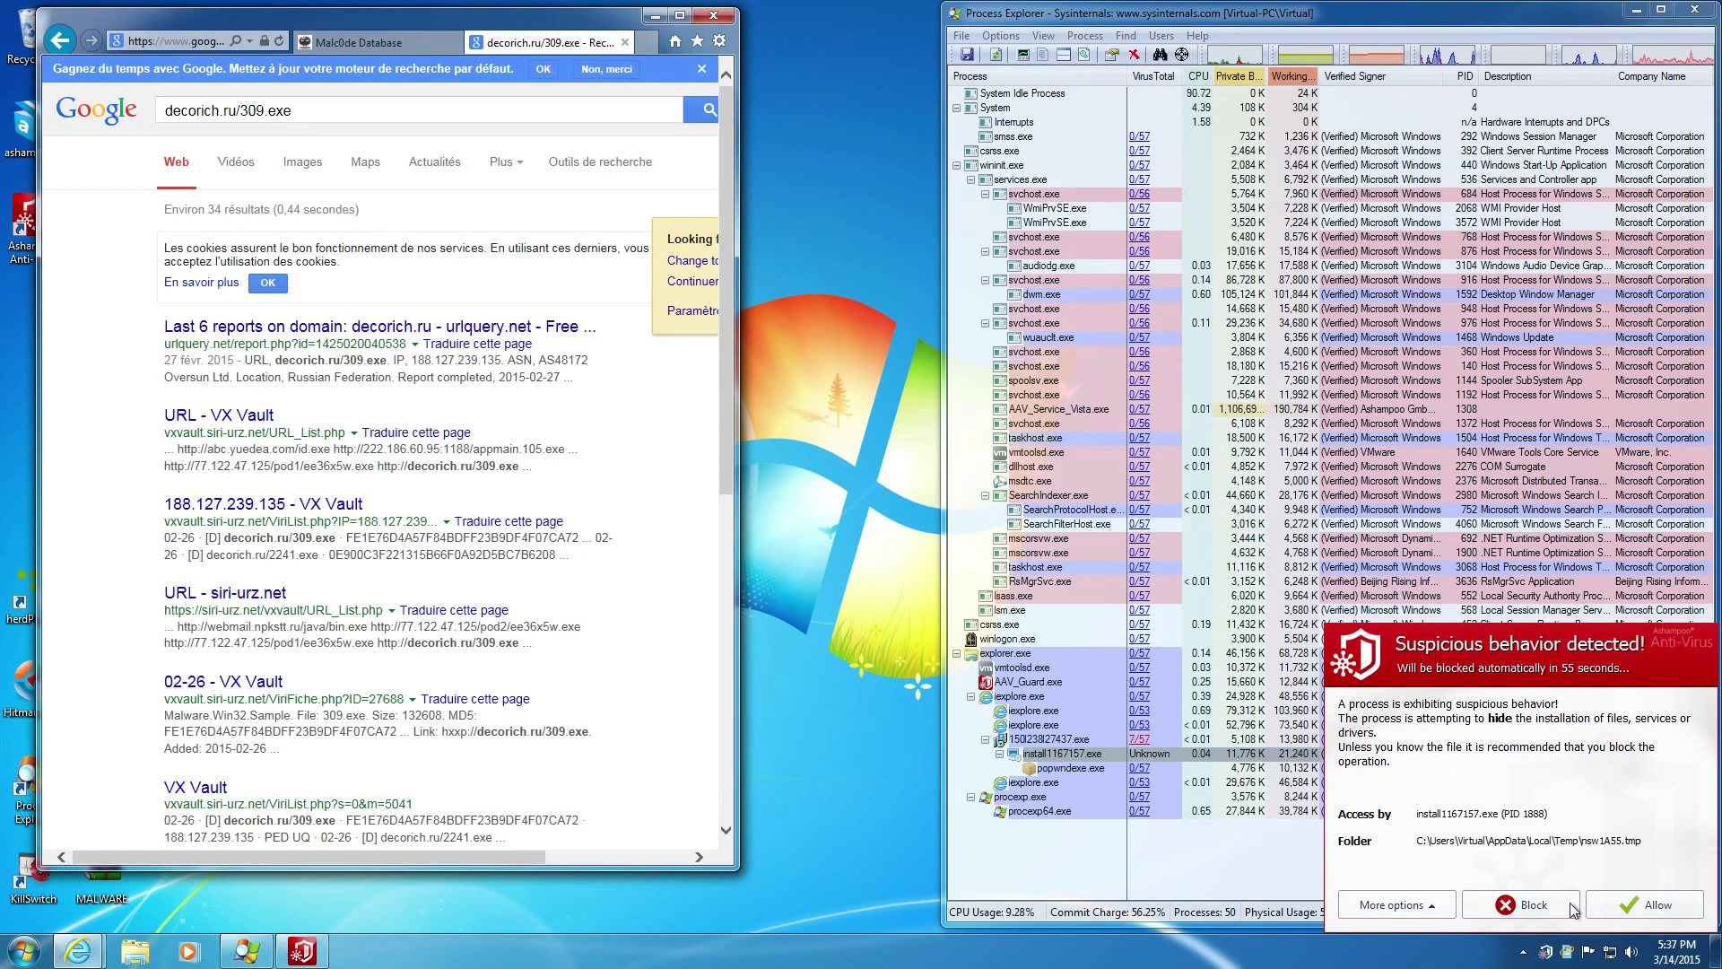
pyautogui.click(1525, 905)
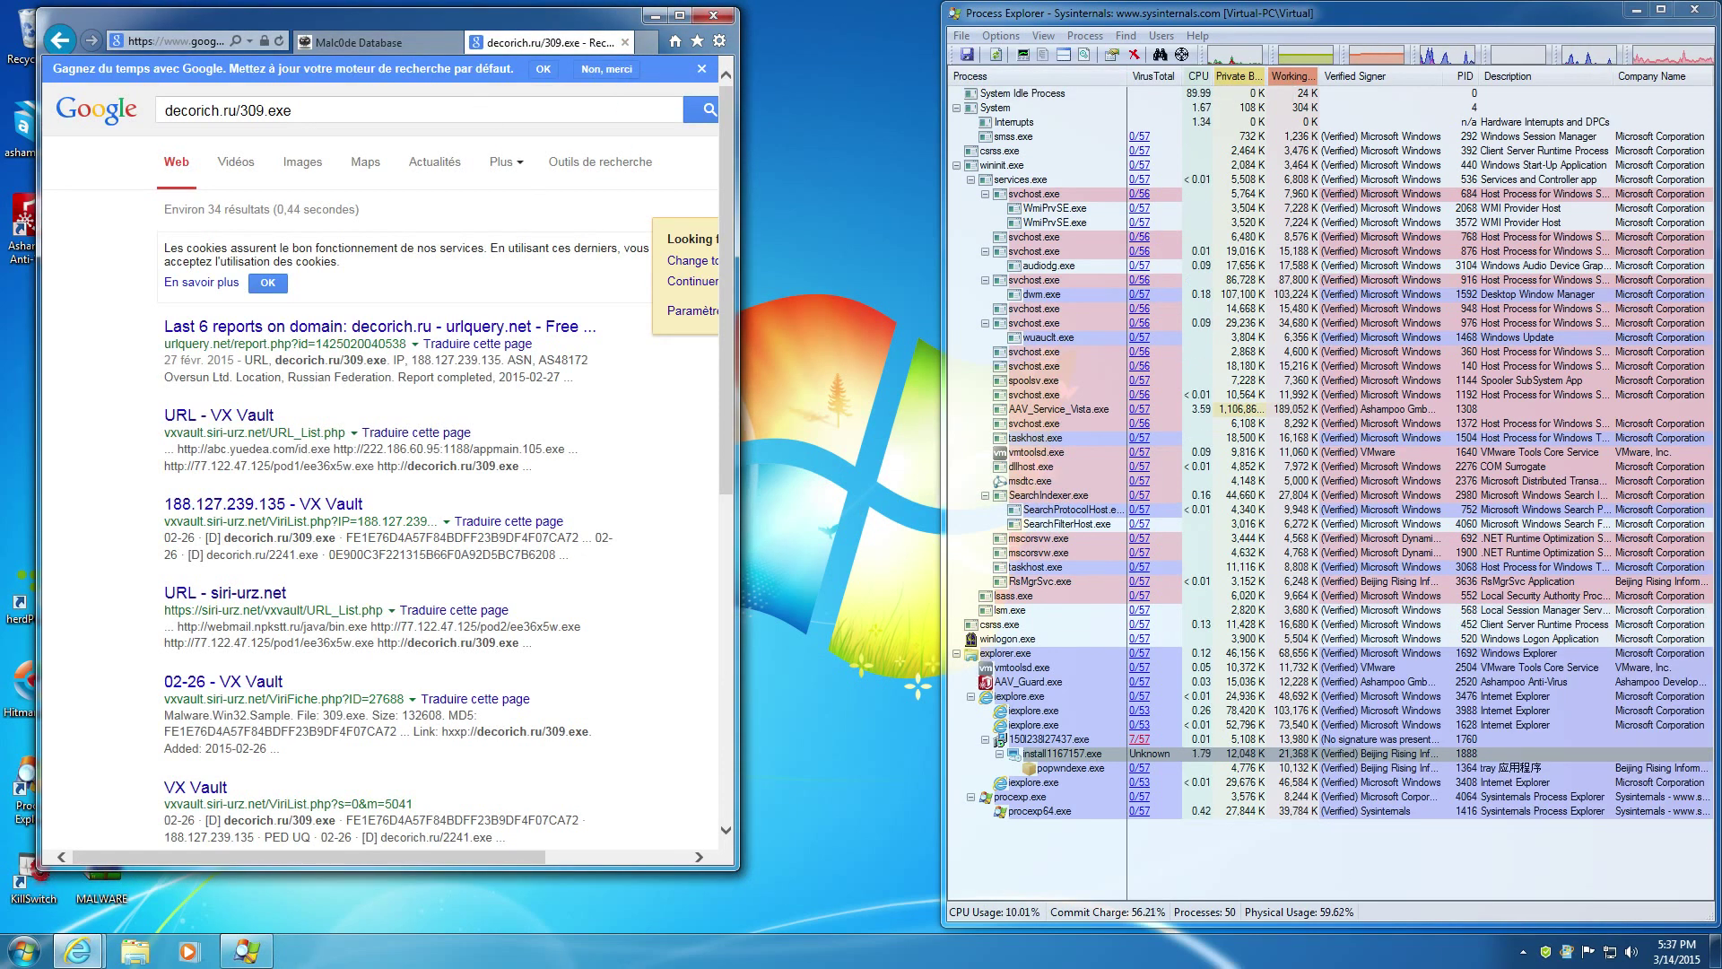
pyautogui.click(625, 43)
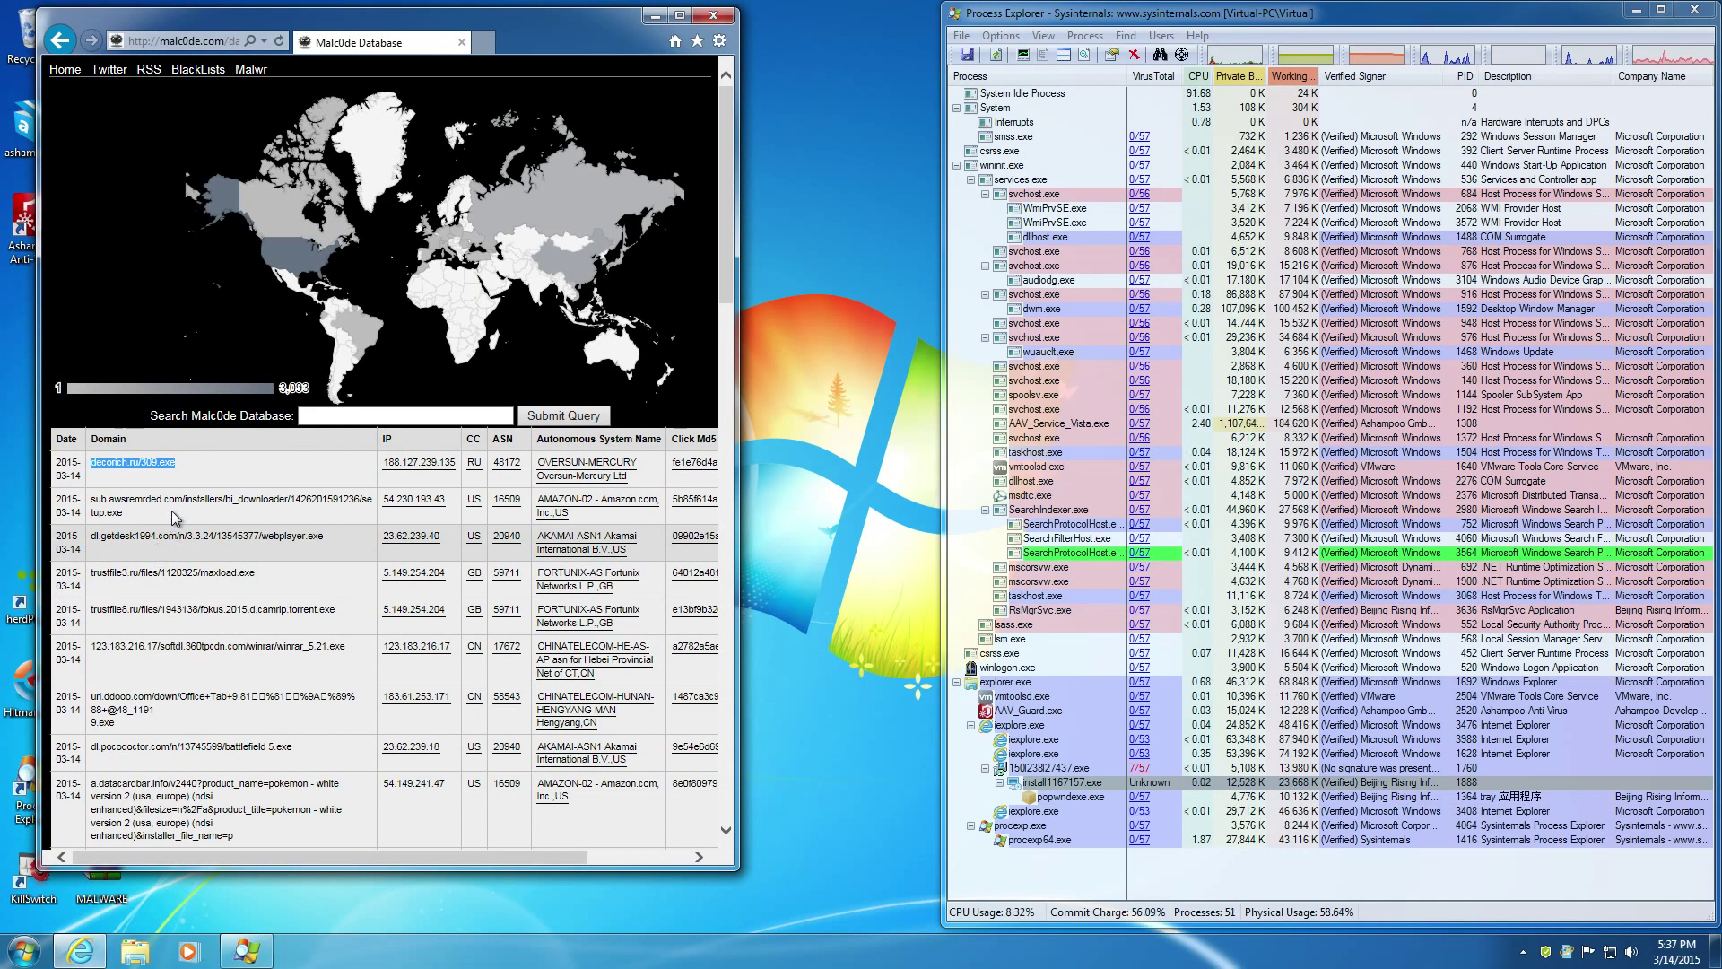
# Run winrar_5.21.exe from its Malc0de Database address in a new tab, cancel the download, and return to the database page
pyautogui.tripleClick(139, 647)
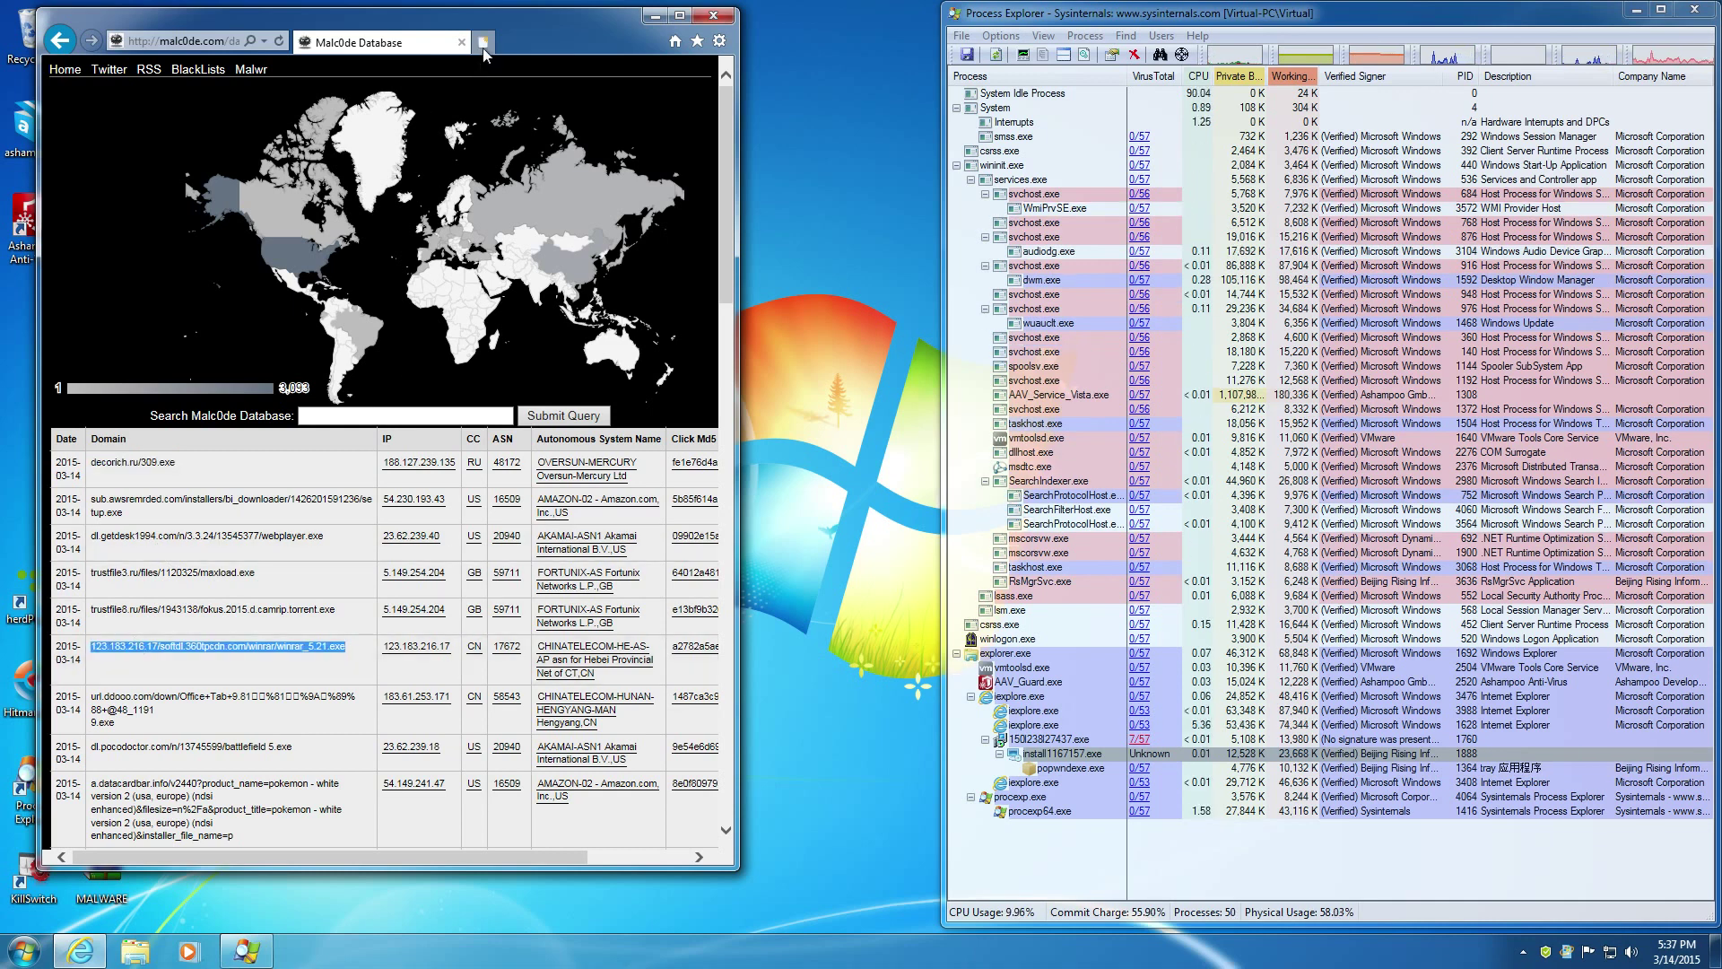
pyautogui.hotkey('ctrl', 't')
pyautogui.hotkey('ctrl', 'v')
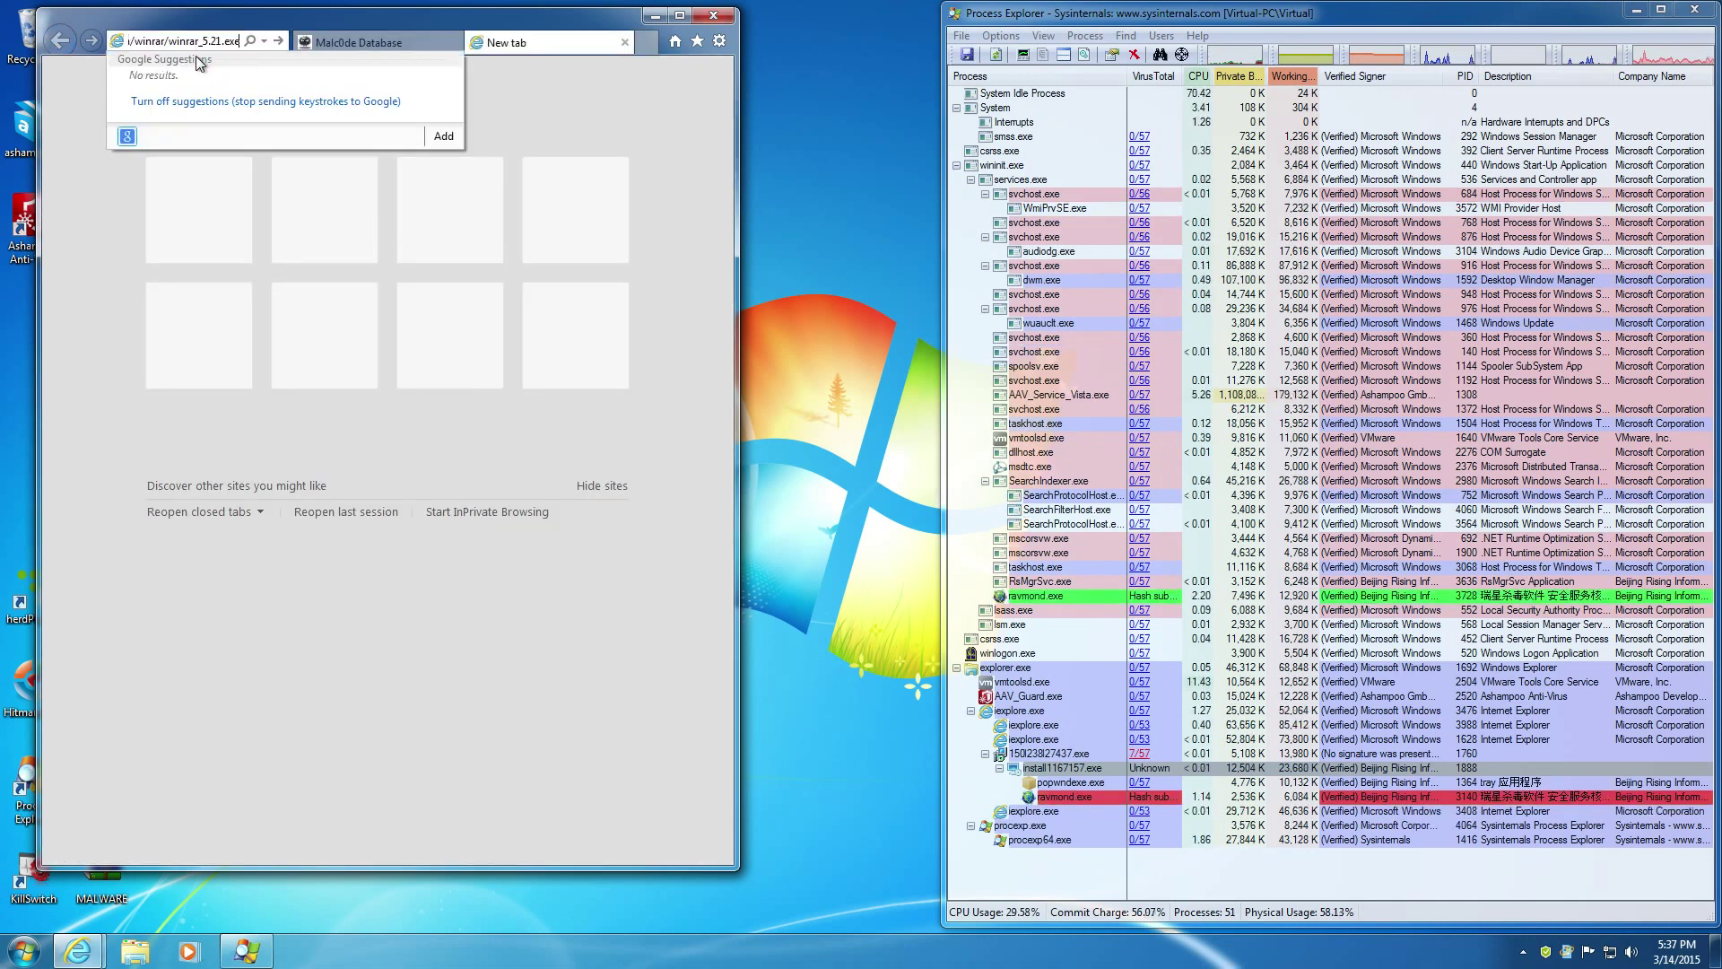
pyautogui.press('Return')
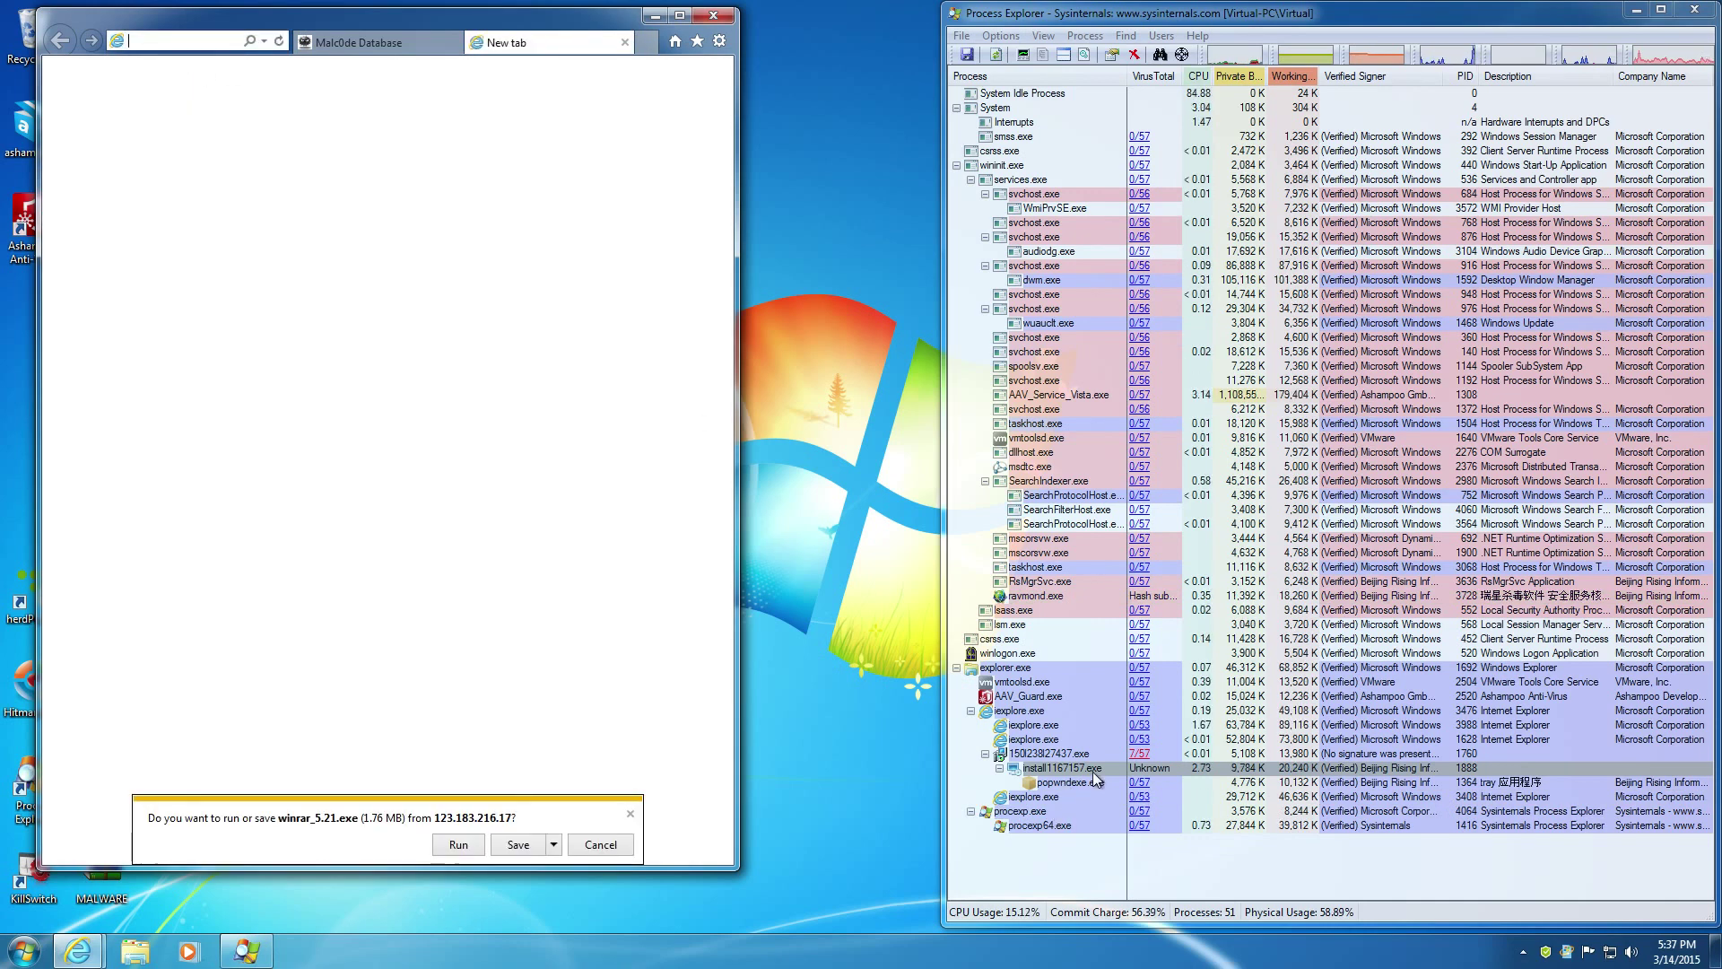
pyautogui.click(458, 845)
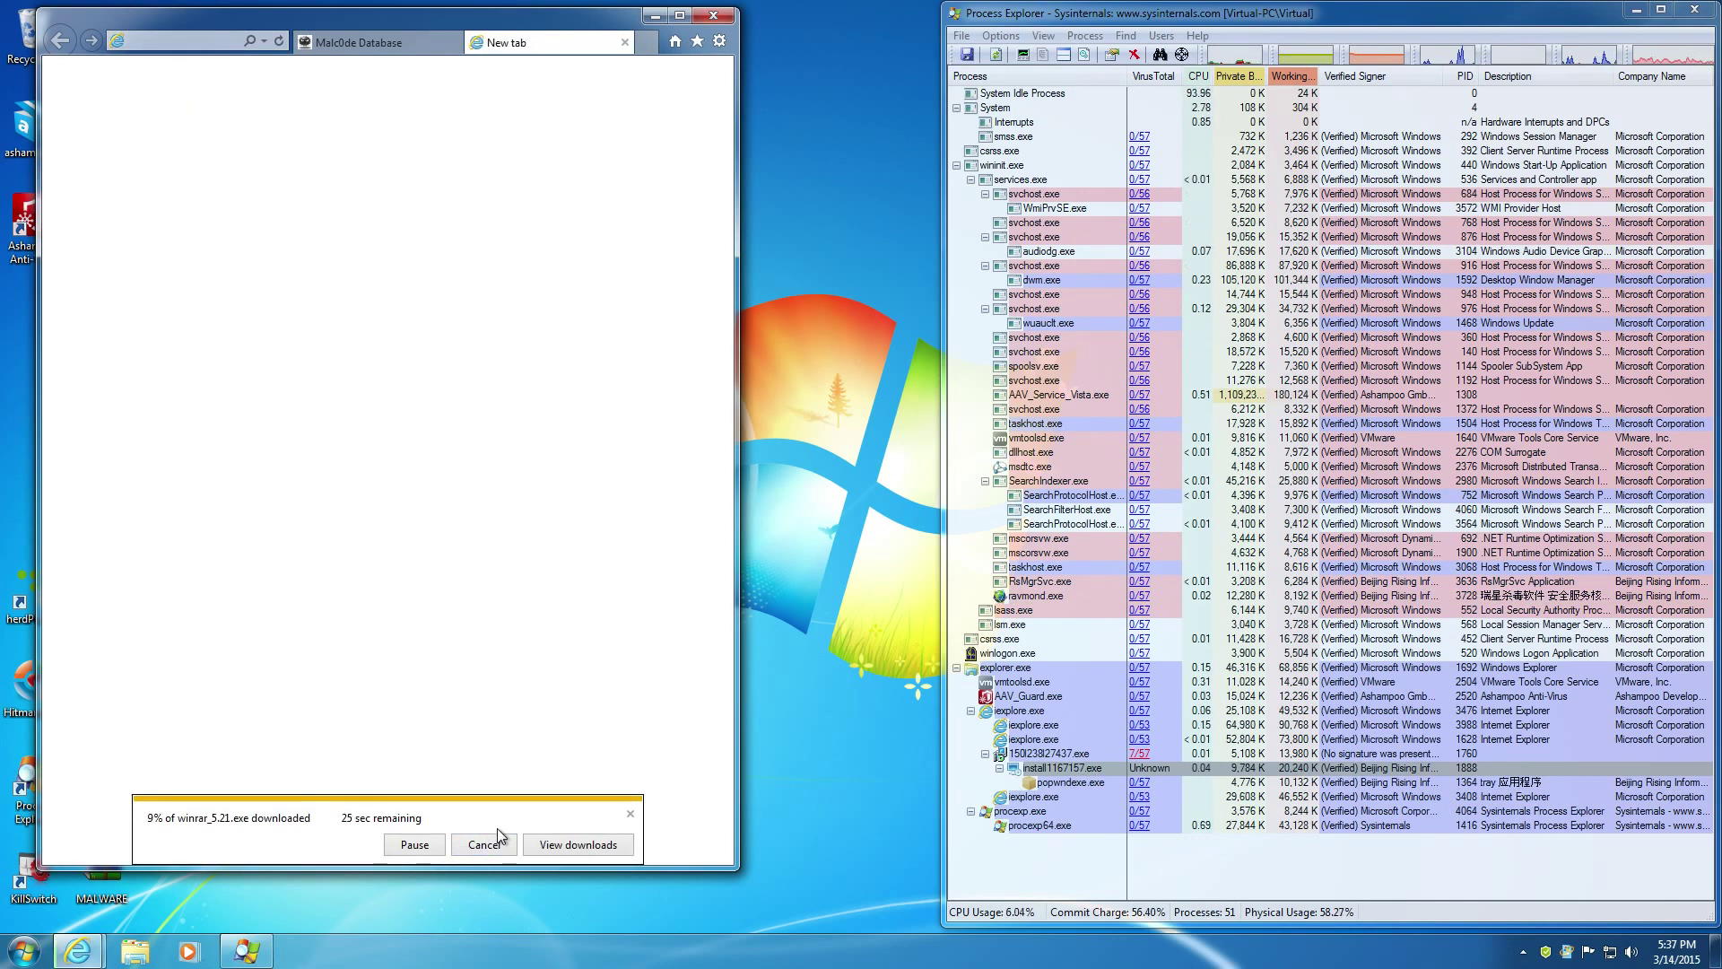
pyautogui.click(492, 852)
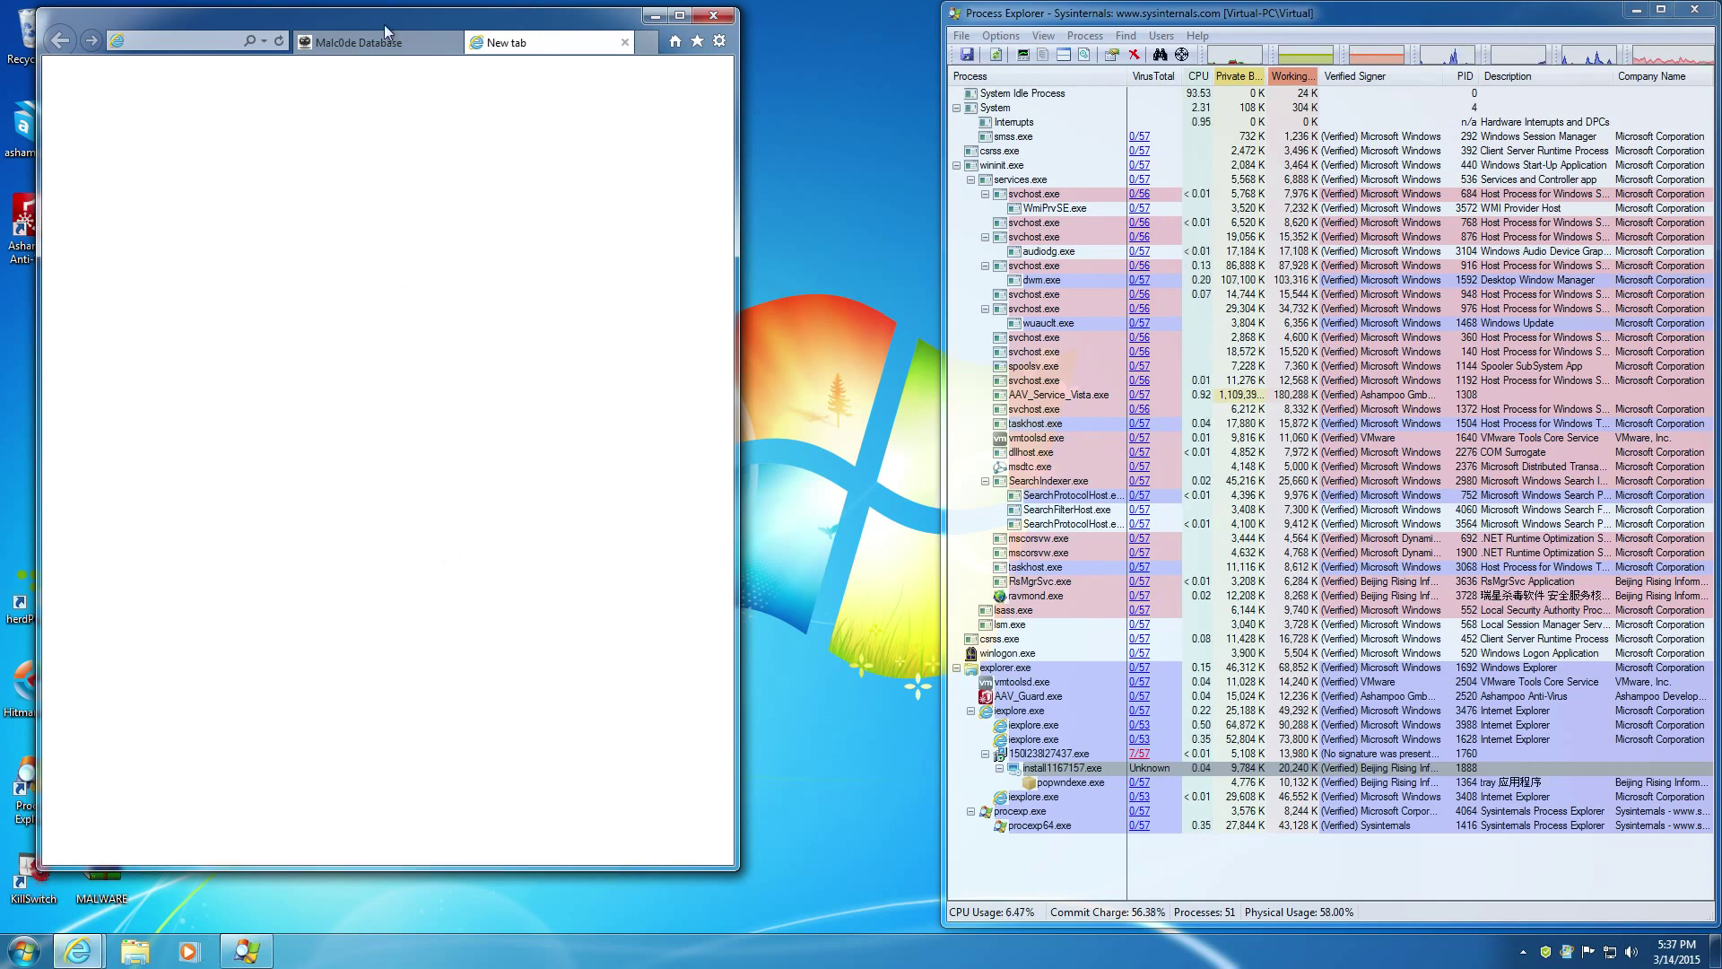
pyautogui.click(368, 42)
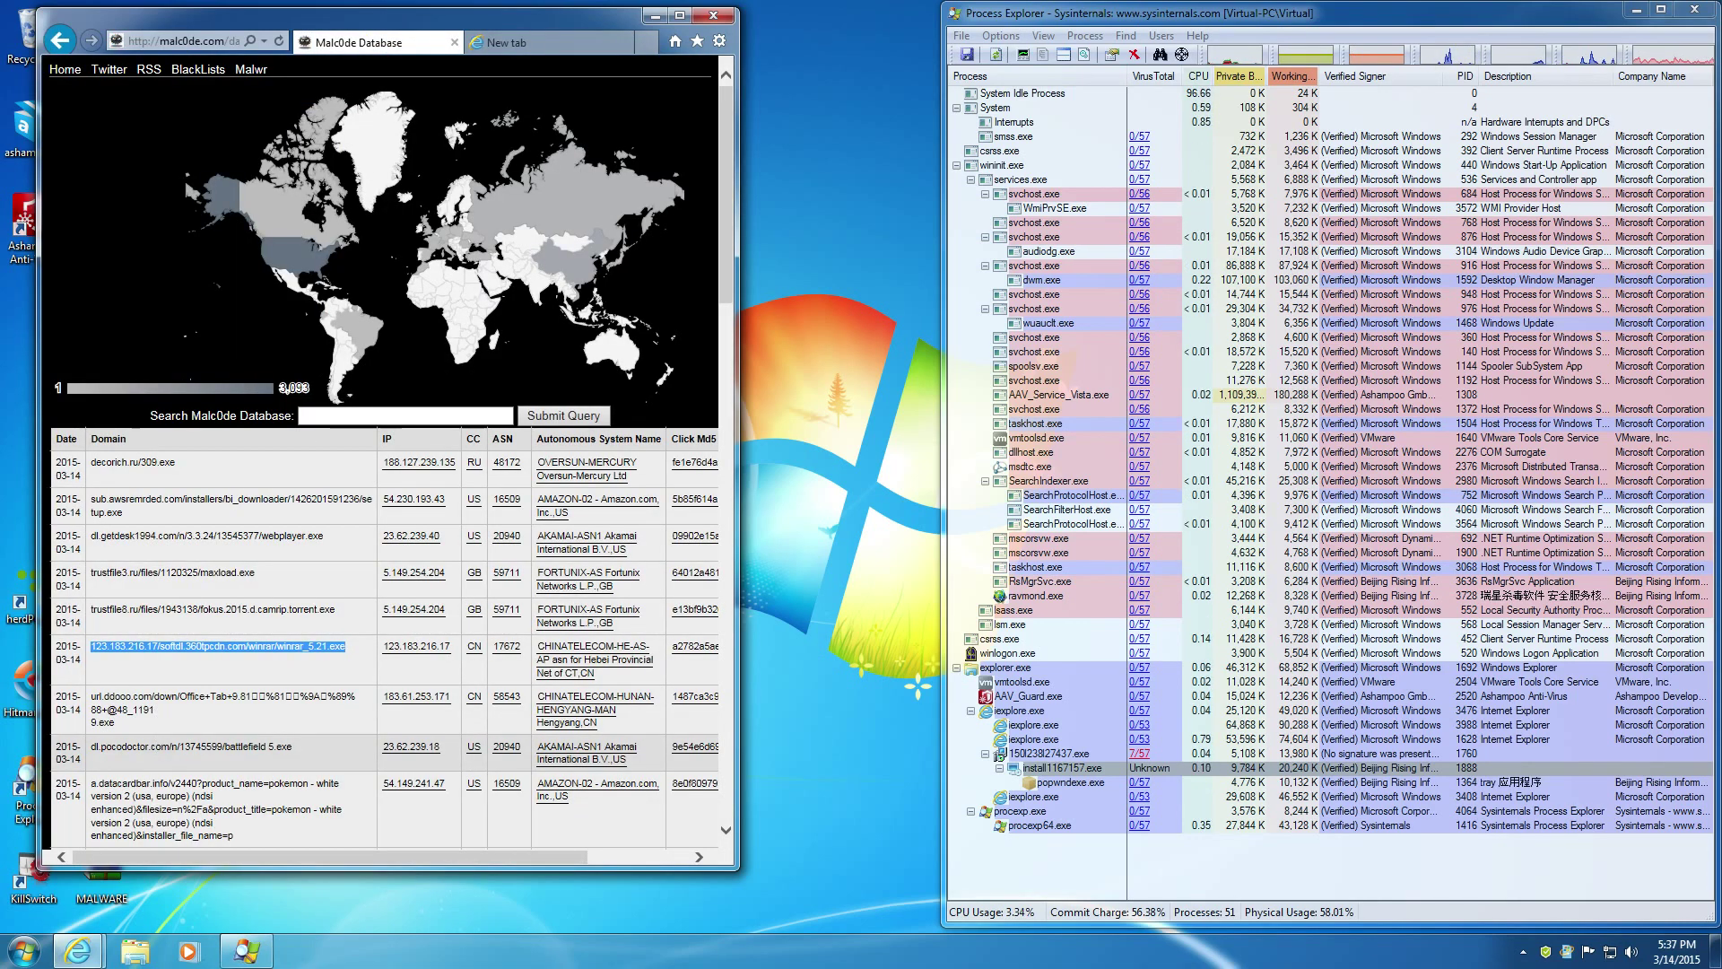
# Try the address dl.pocodoctor.com/n/13745599/battlefield 5.exe in the second tab and return to the Malc0de Database page
pyautogui.tripleClick(154, 747)
pyautogui.hotkey('ctrl', 'c')
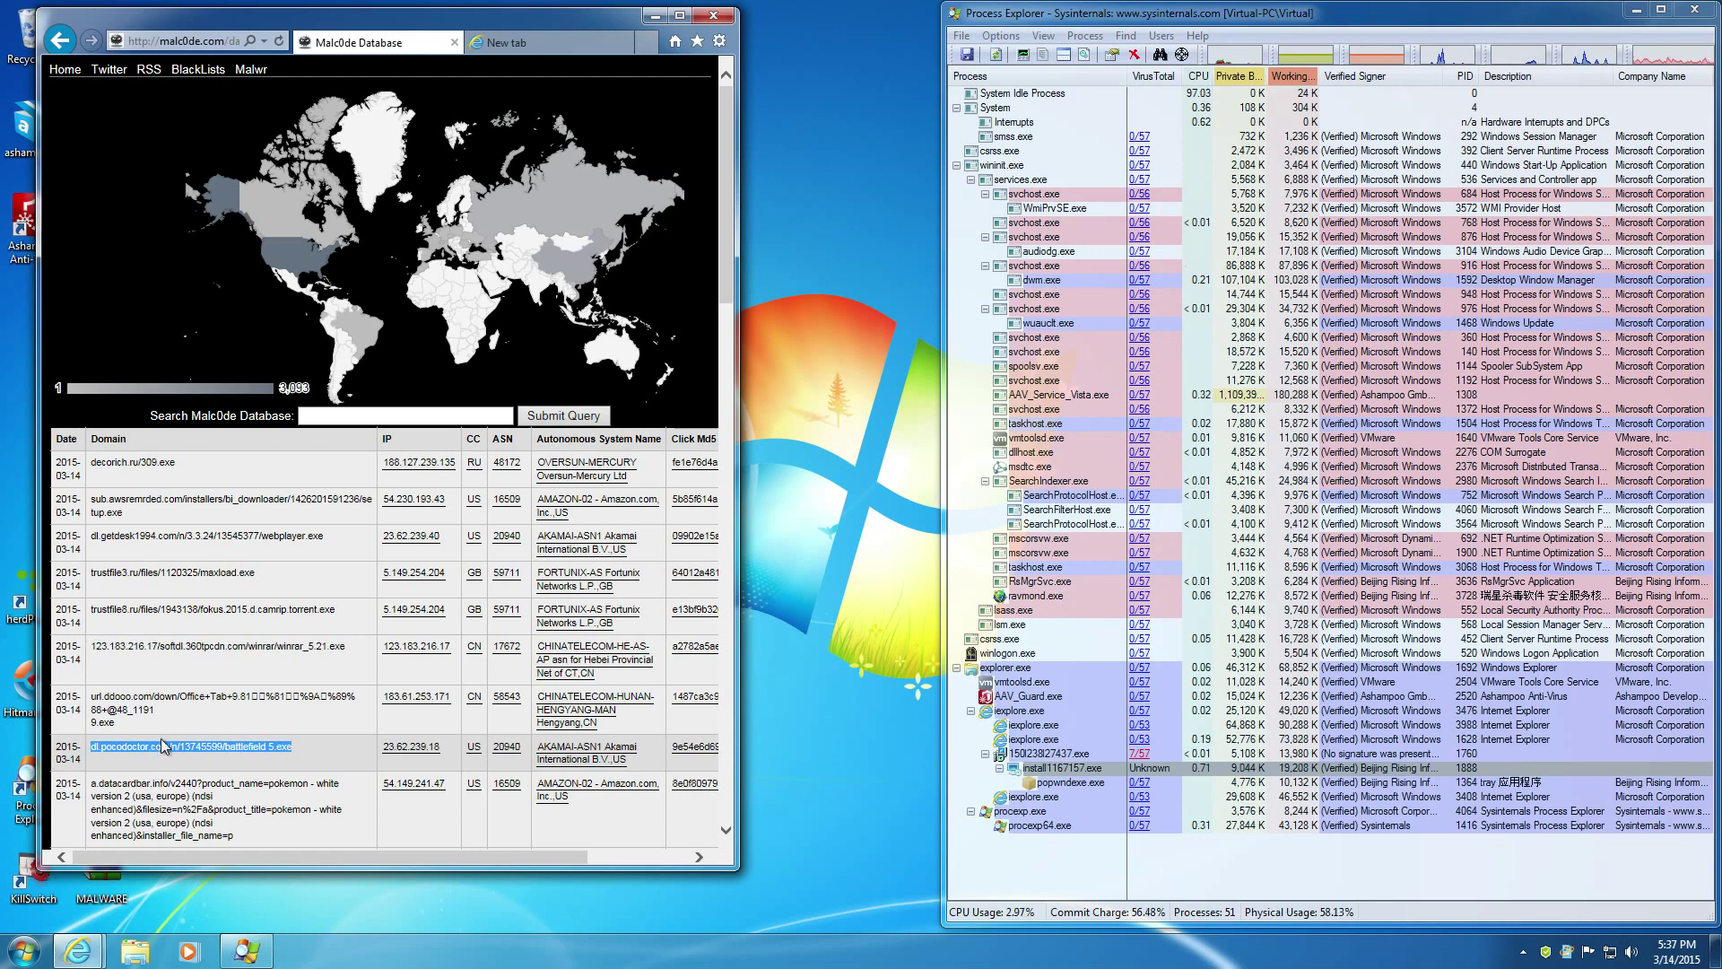
pyautogui.click(563, 36)
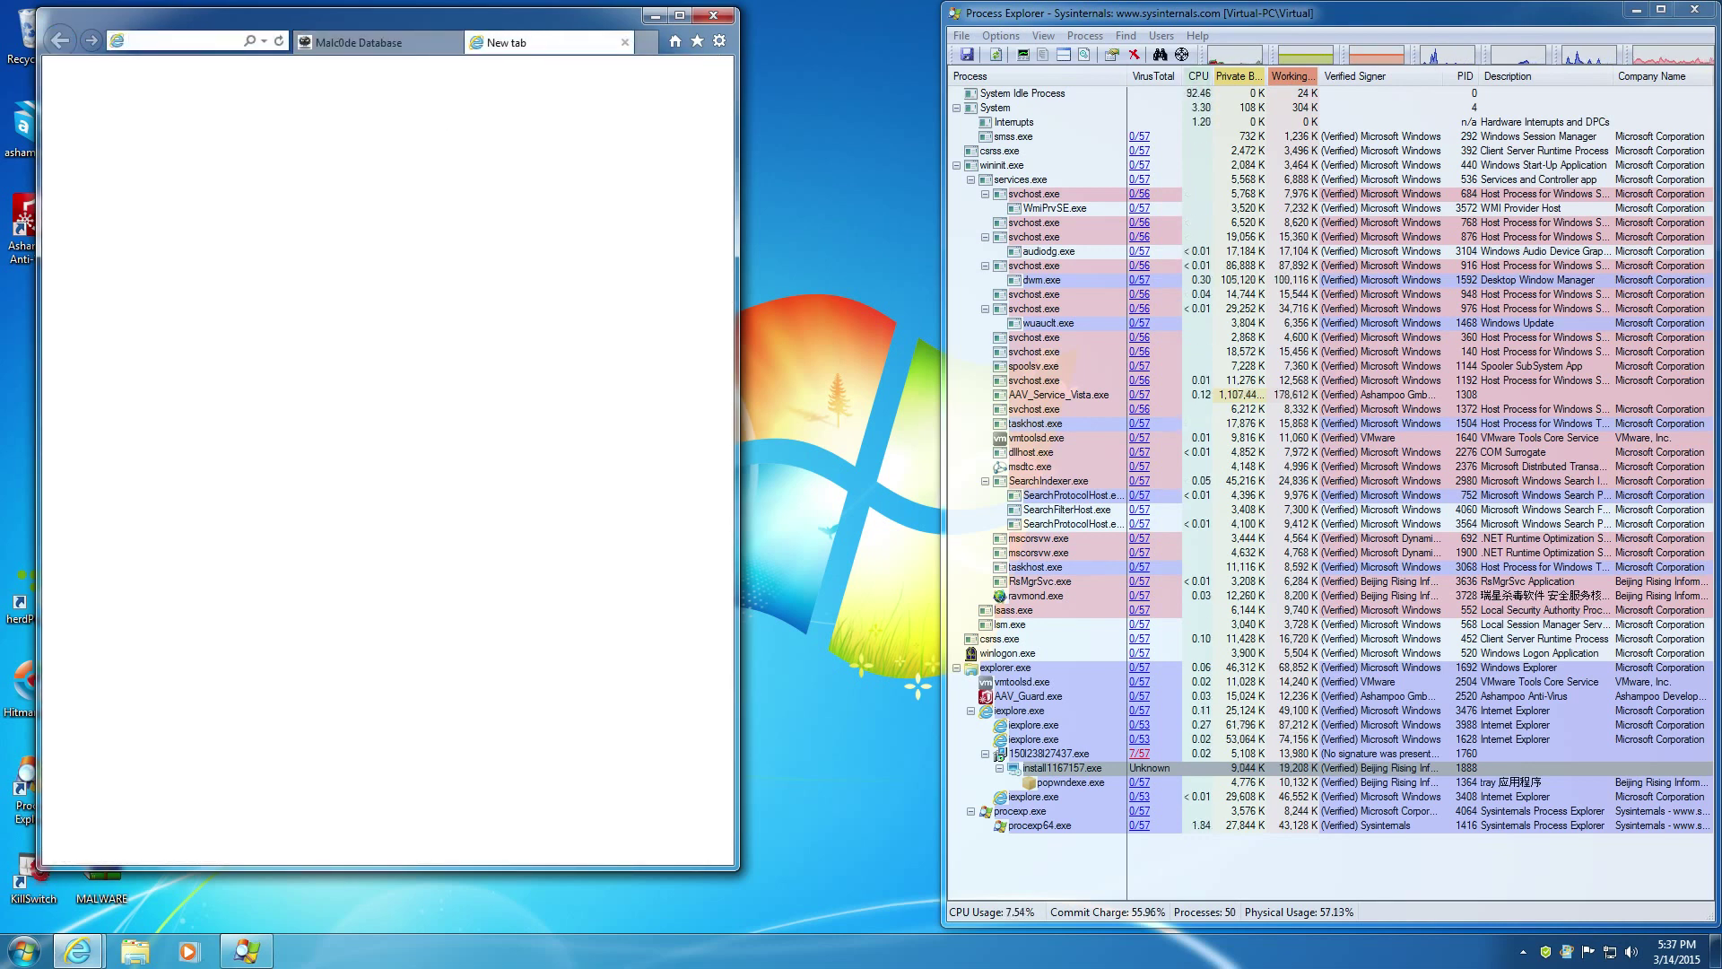
pyautogui.hotkey('ctrl', 'v')
pyautogui.press('Return')
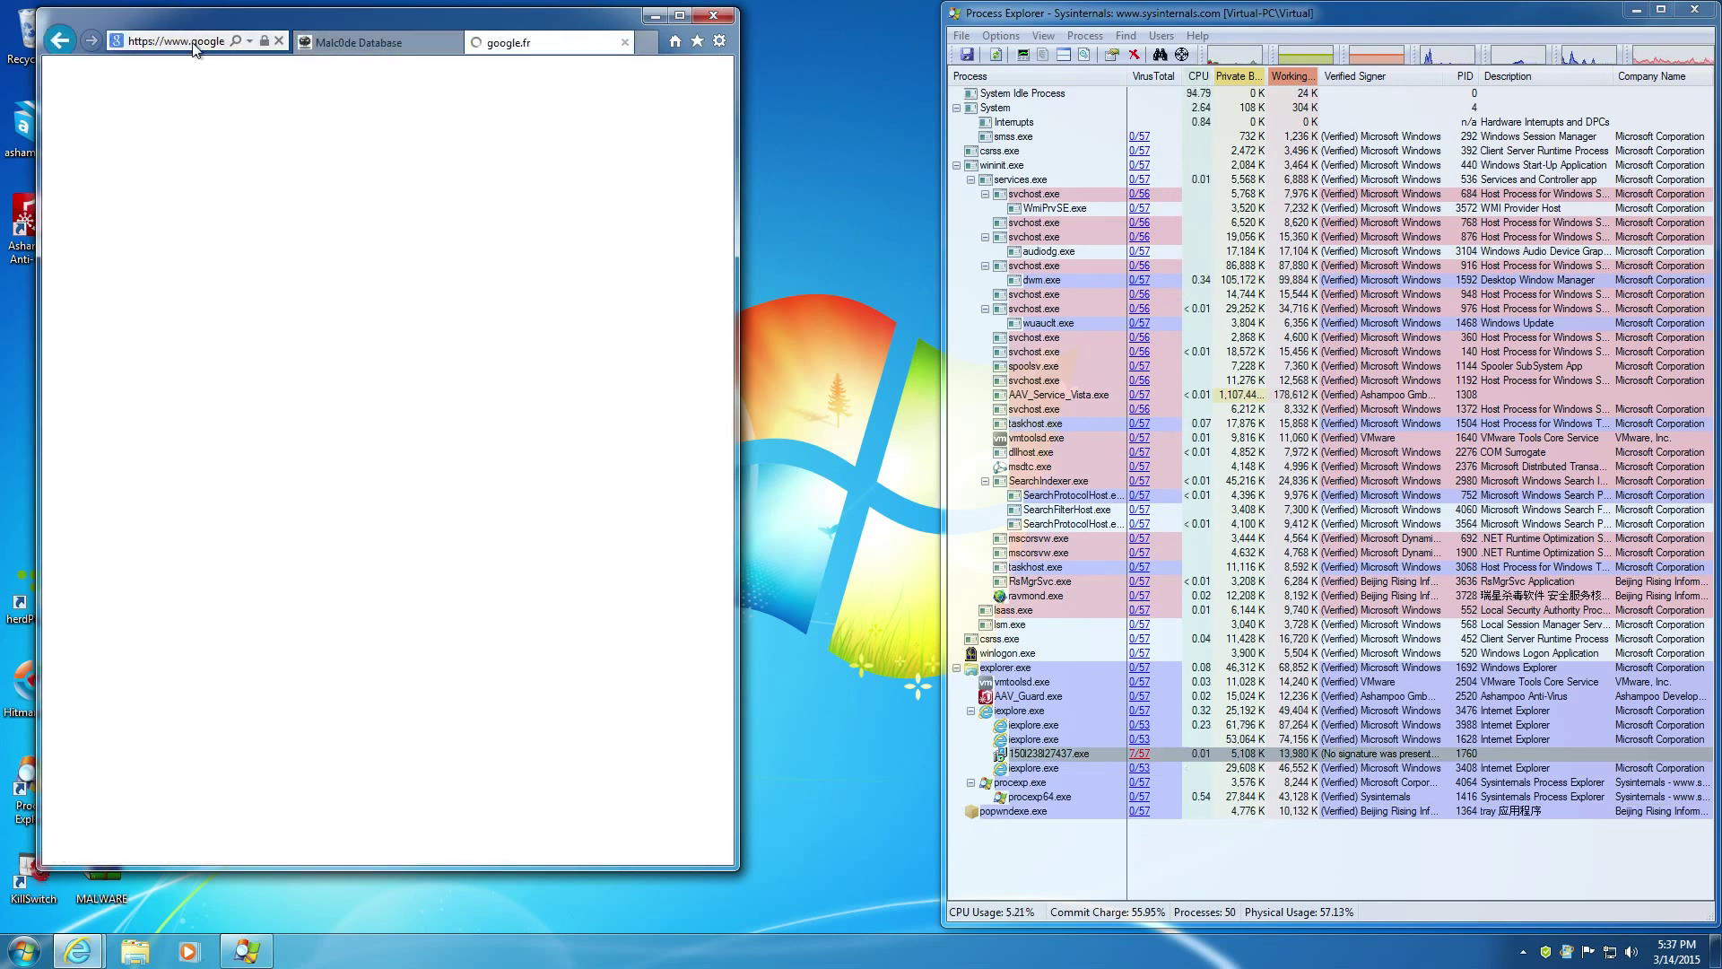
pyautogui.click(402, 43)
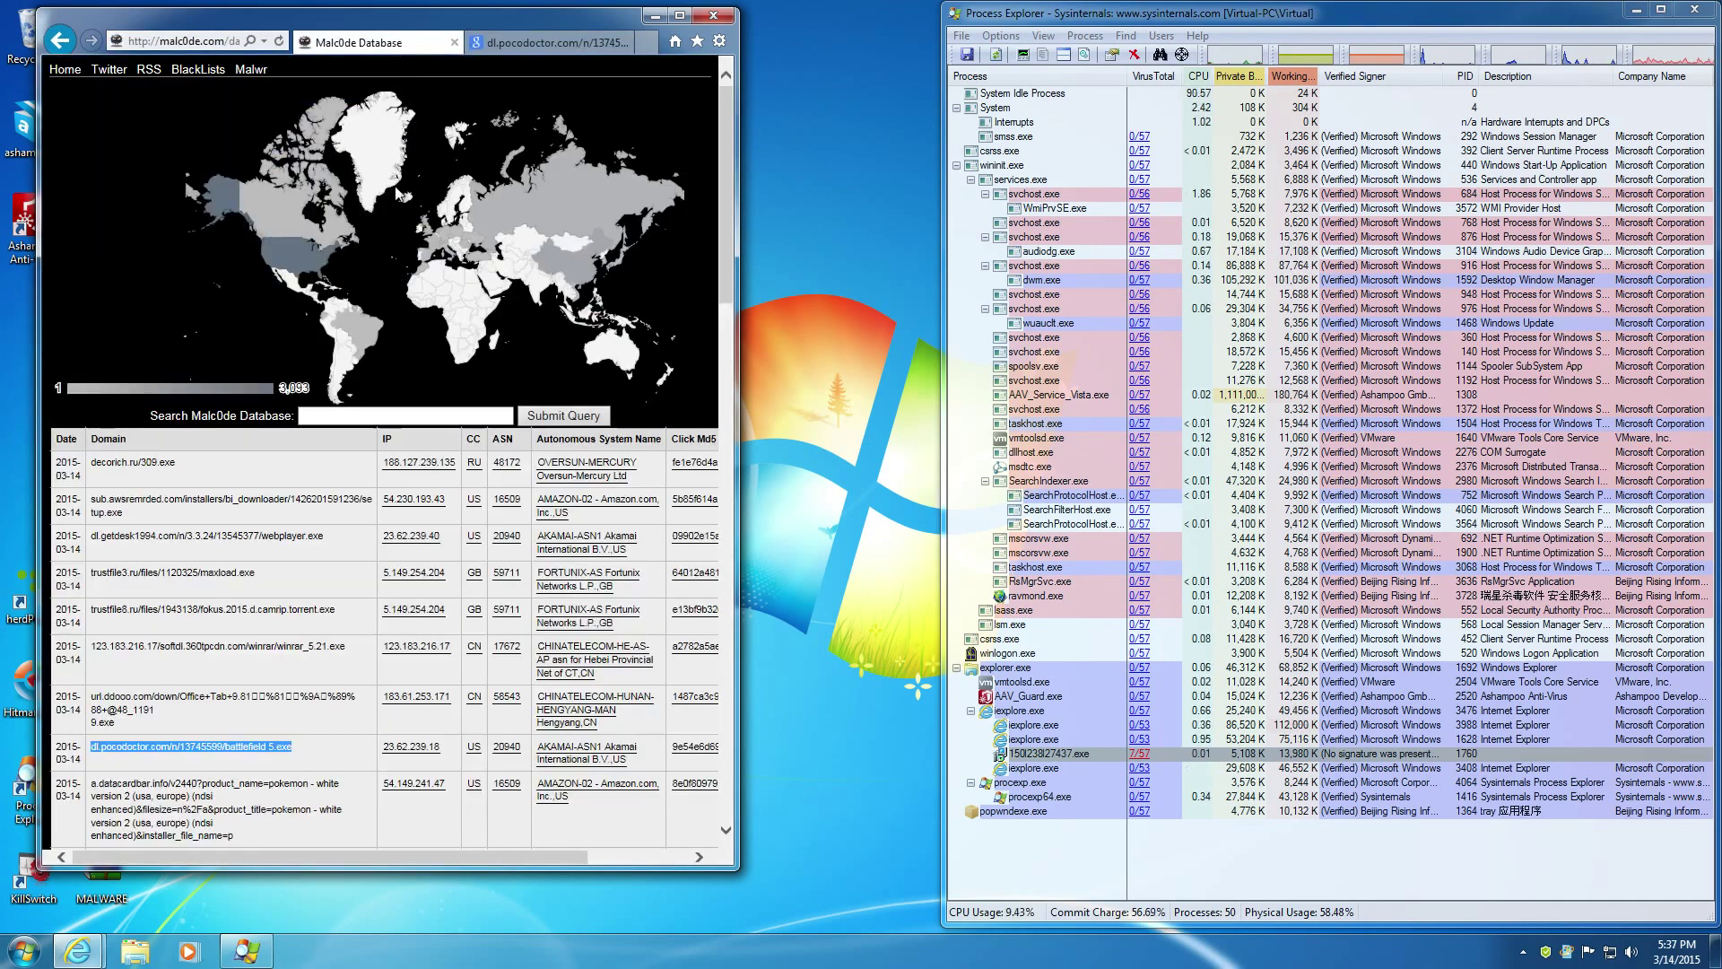
# Open the listed address abc.yuedea.com/id.exe in the second tab and save the offered id.exe file
pyautogui.scroll(-4, 245, 786)
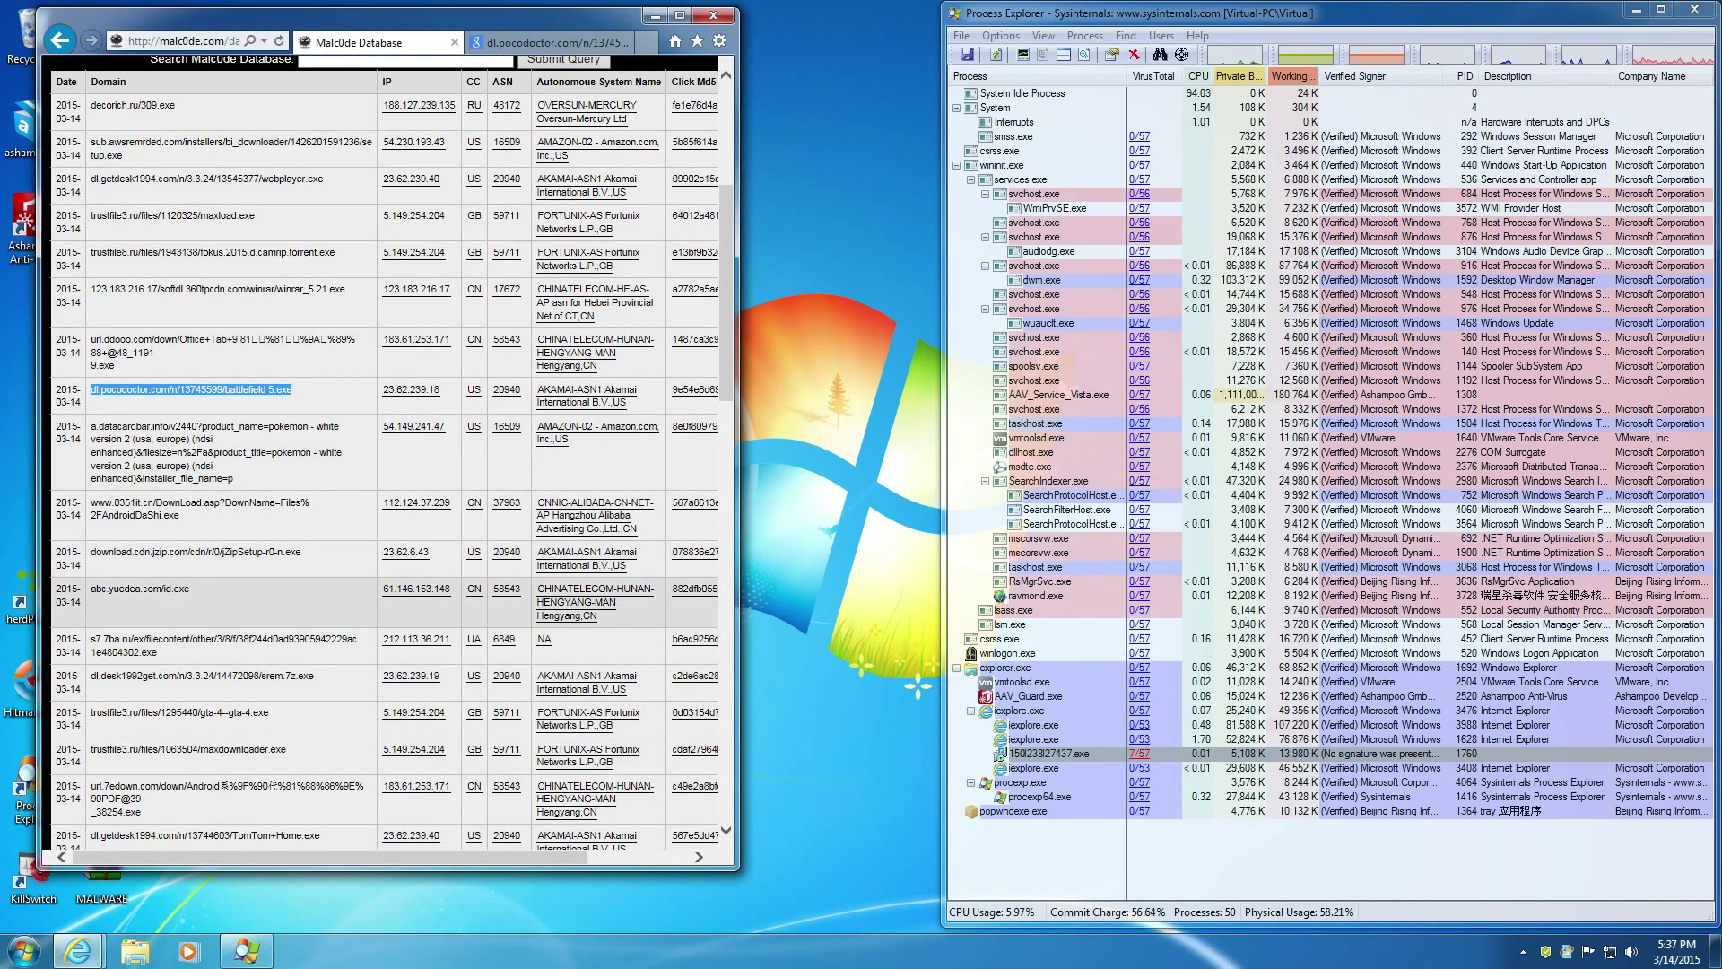
pyautogui.tripleClick(163, 585)
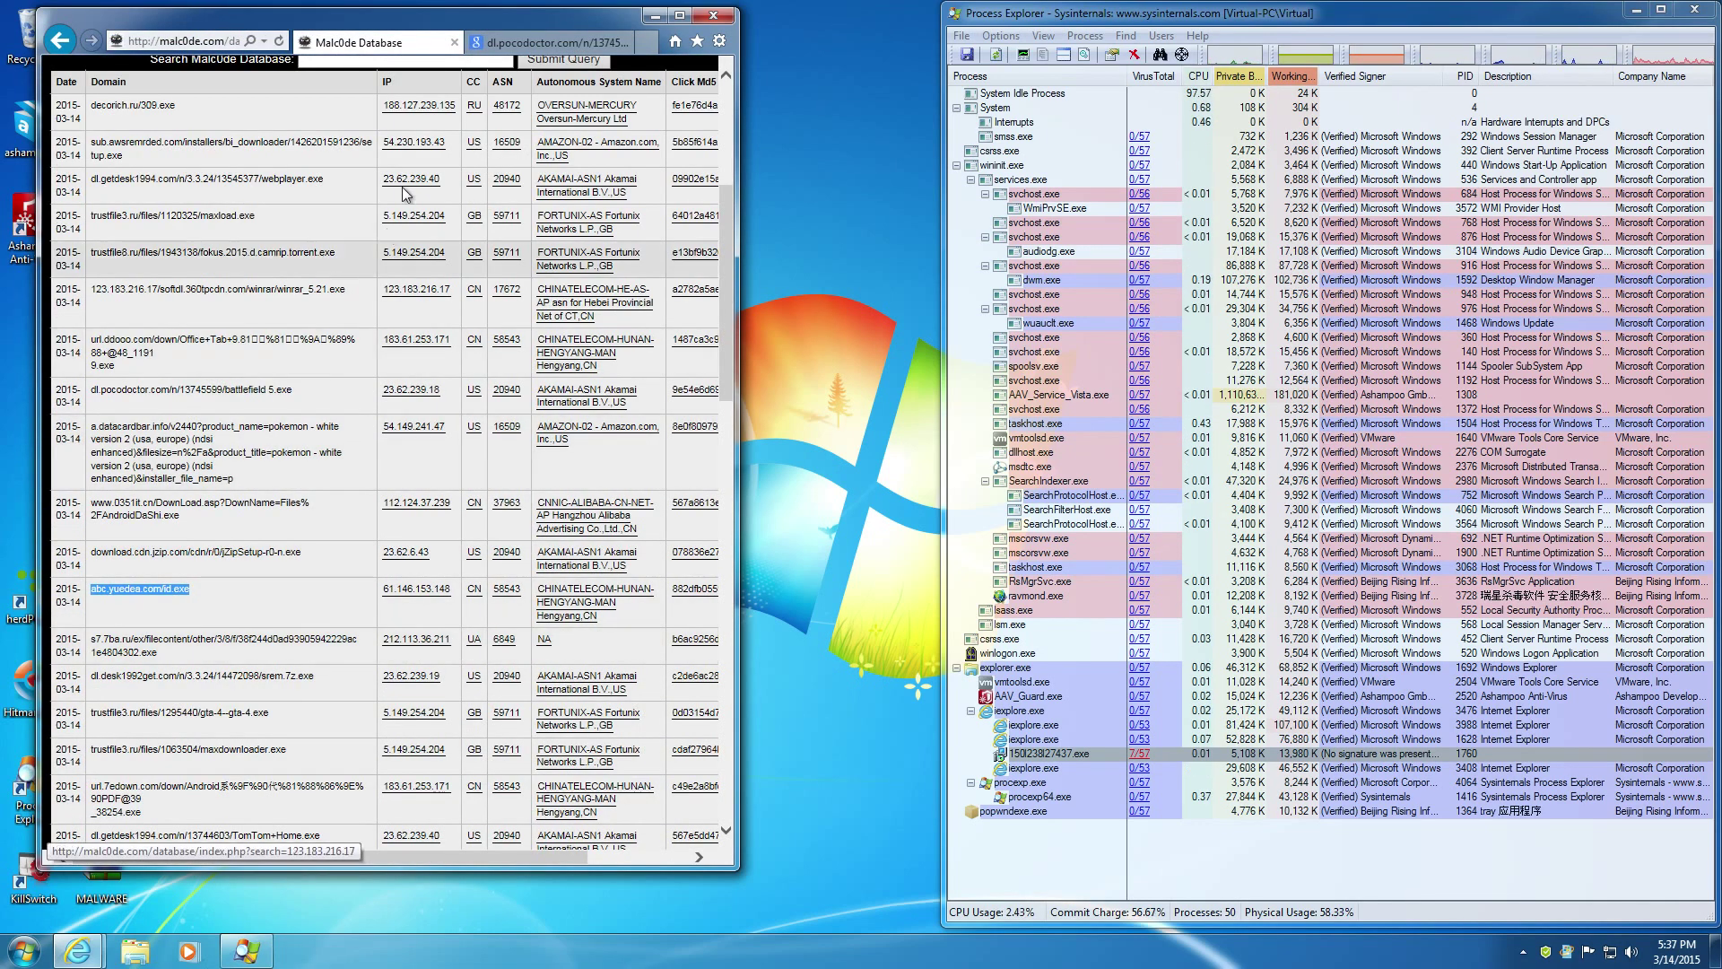
pyautogui.click(533, 43)
pyautogui.click(180, 41)
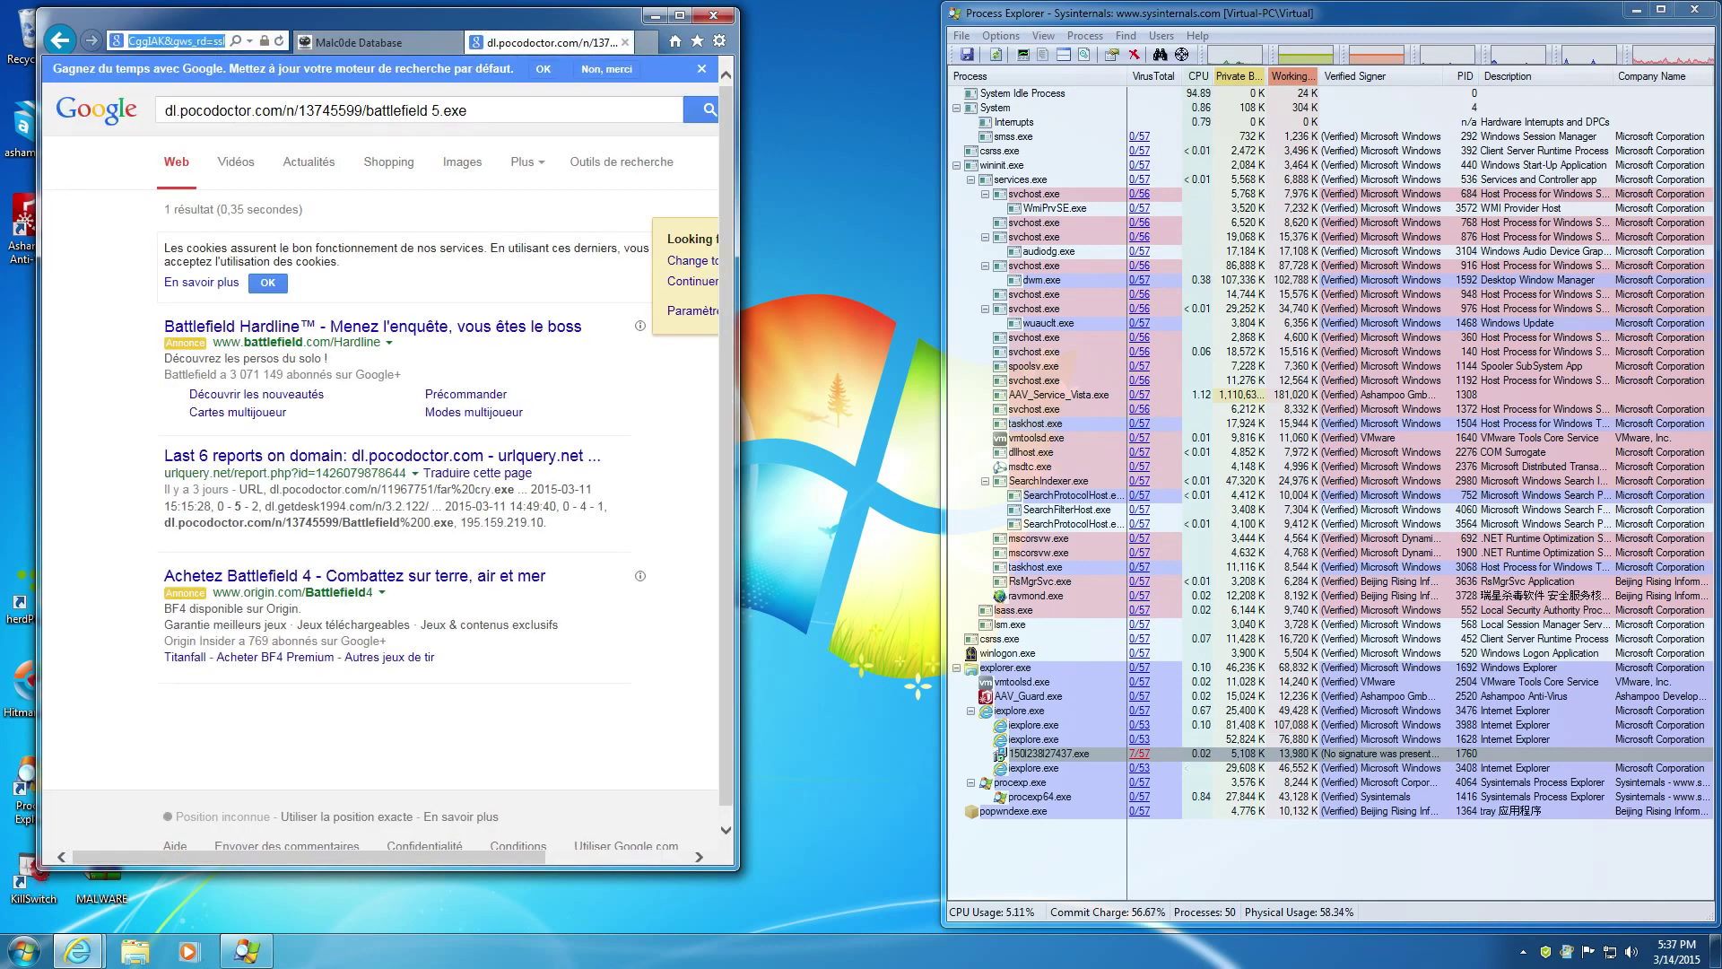
pyautogui.write('abc.yuedea.com/id.exe')
pyautogui.press('Return')
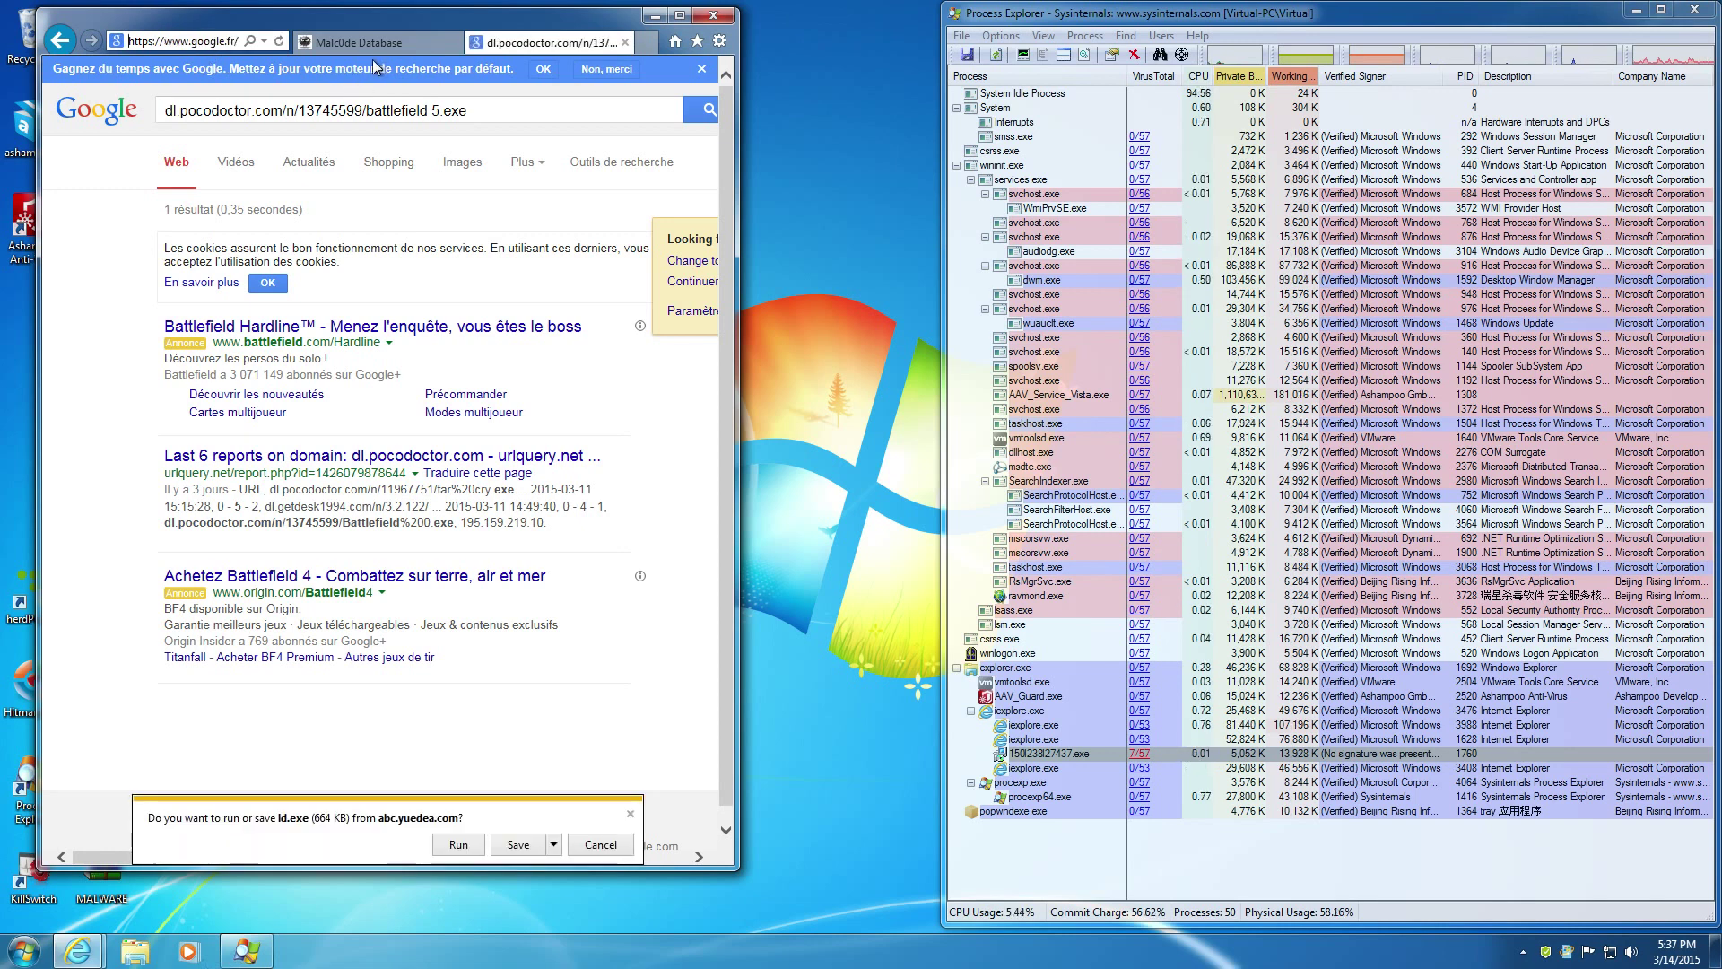
pyautogui.click(520, 843)
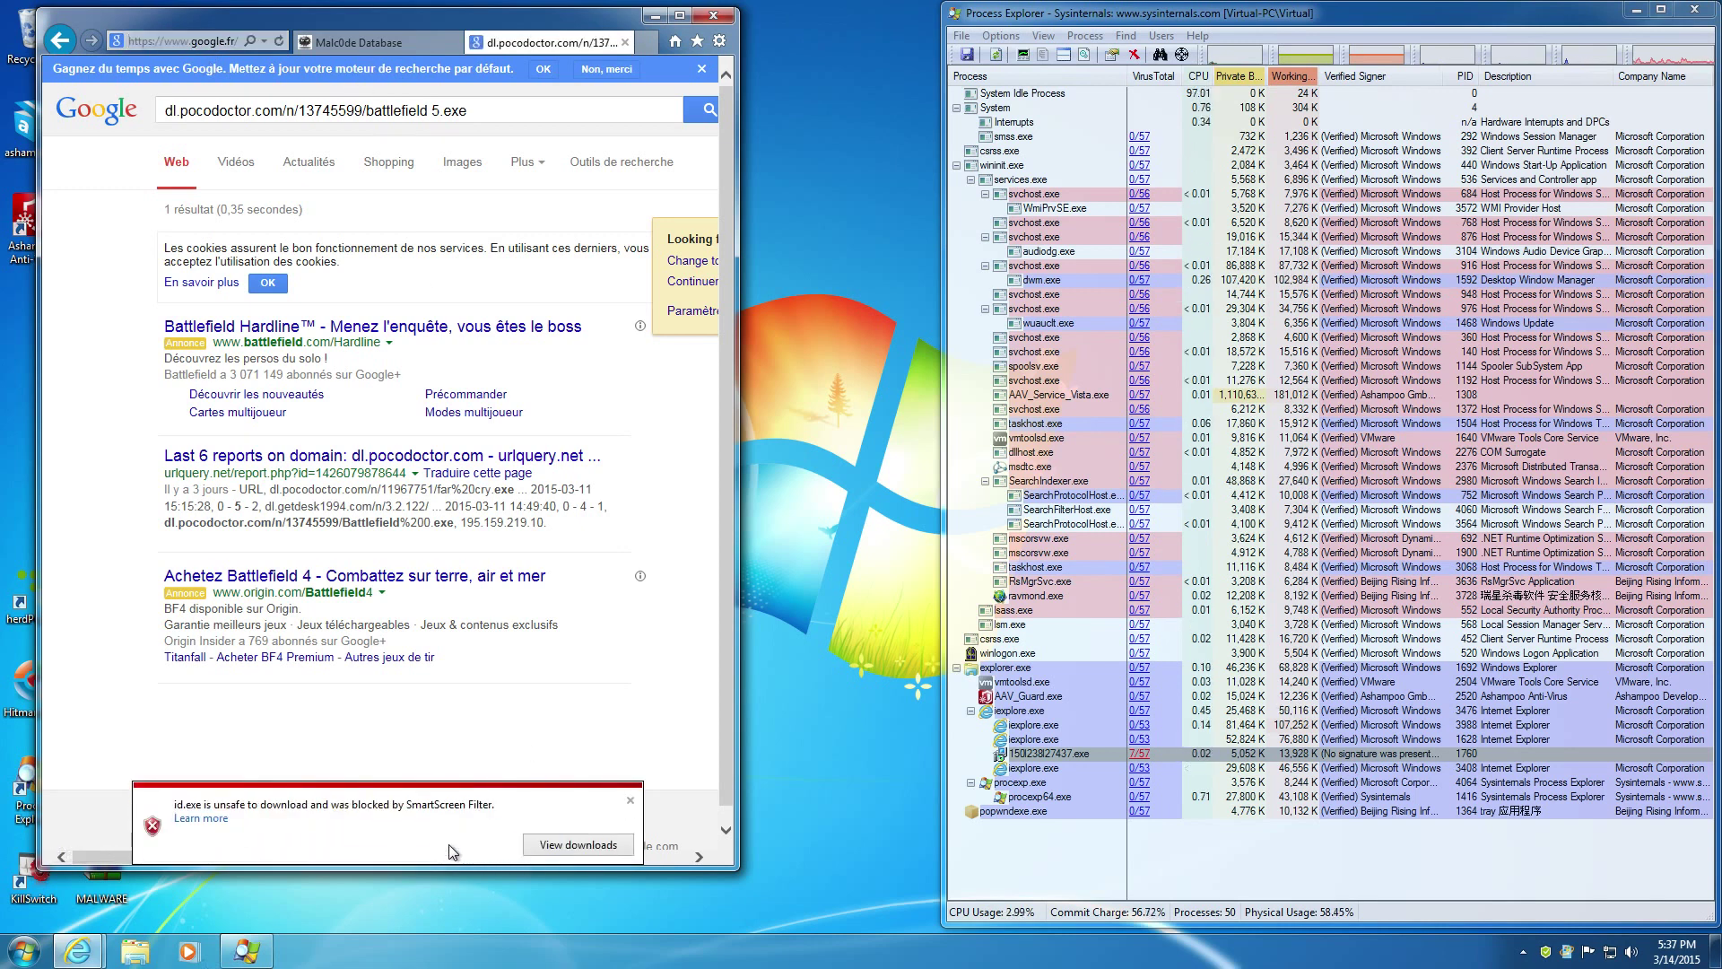
# Download the unsafe id.exe despite the SmartScreen block, block the infection in Ashampoo Anti-Virus, and clear and close the download list
pyautogui.click(595, 852)
pyautogui.rightClick(639, 194)
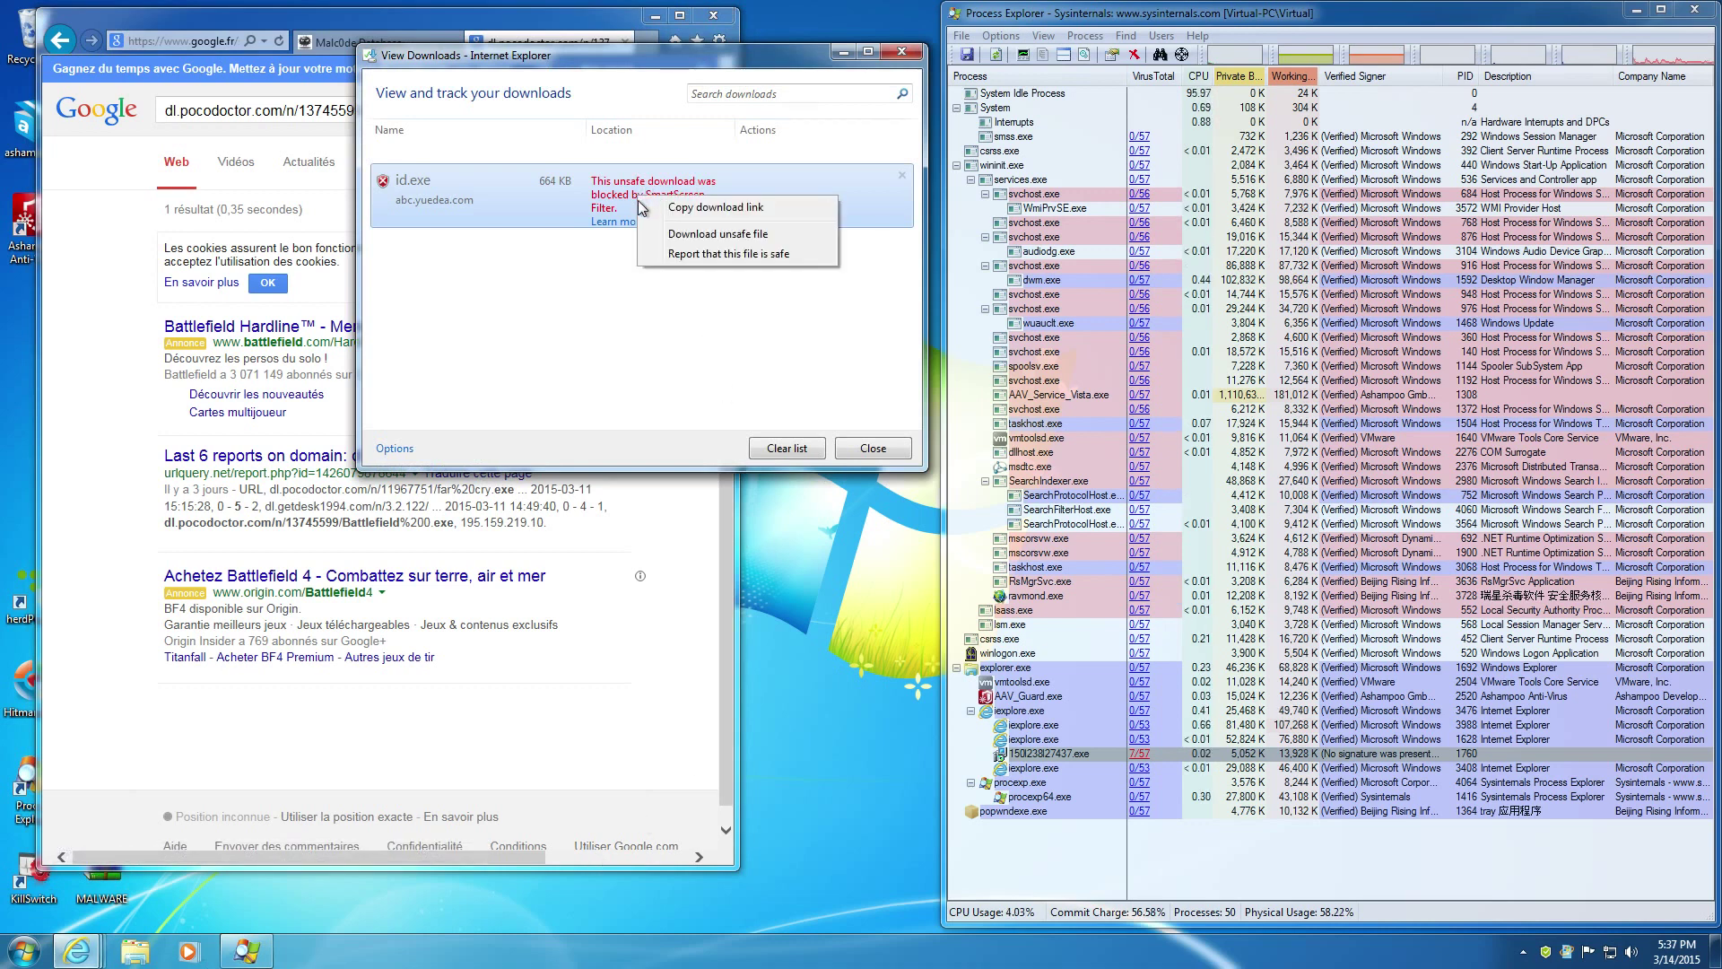
pyautogui.click(665, 235)
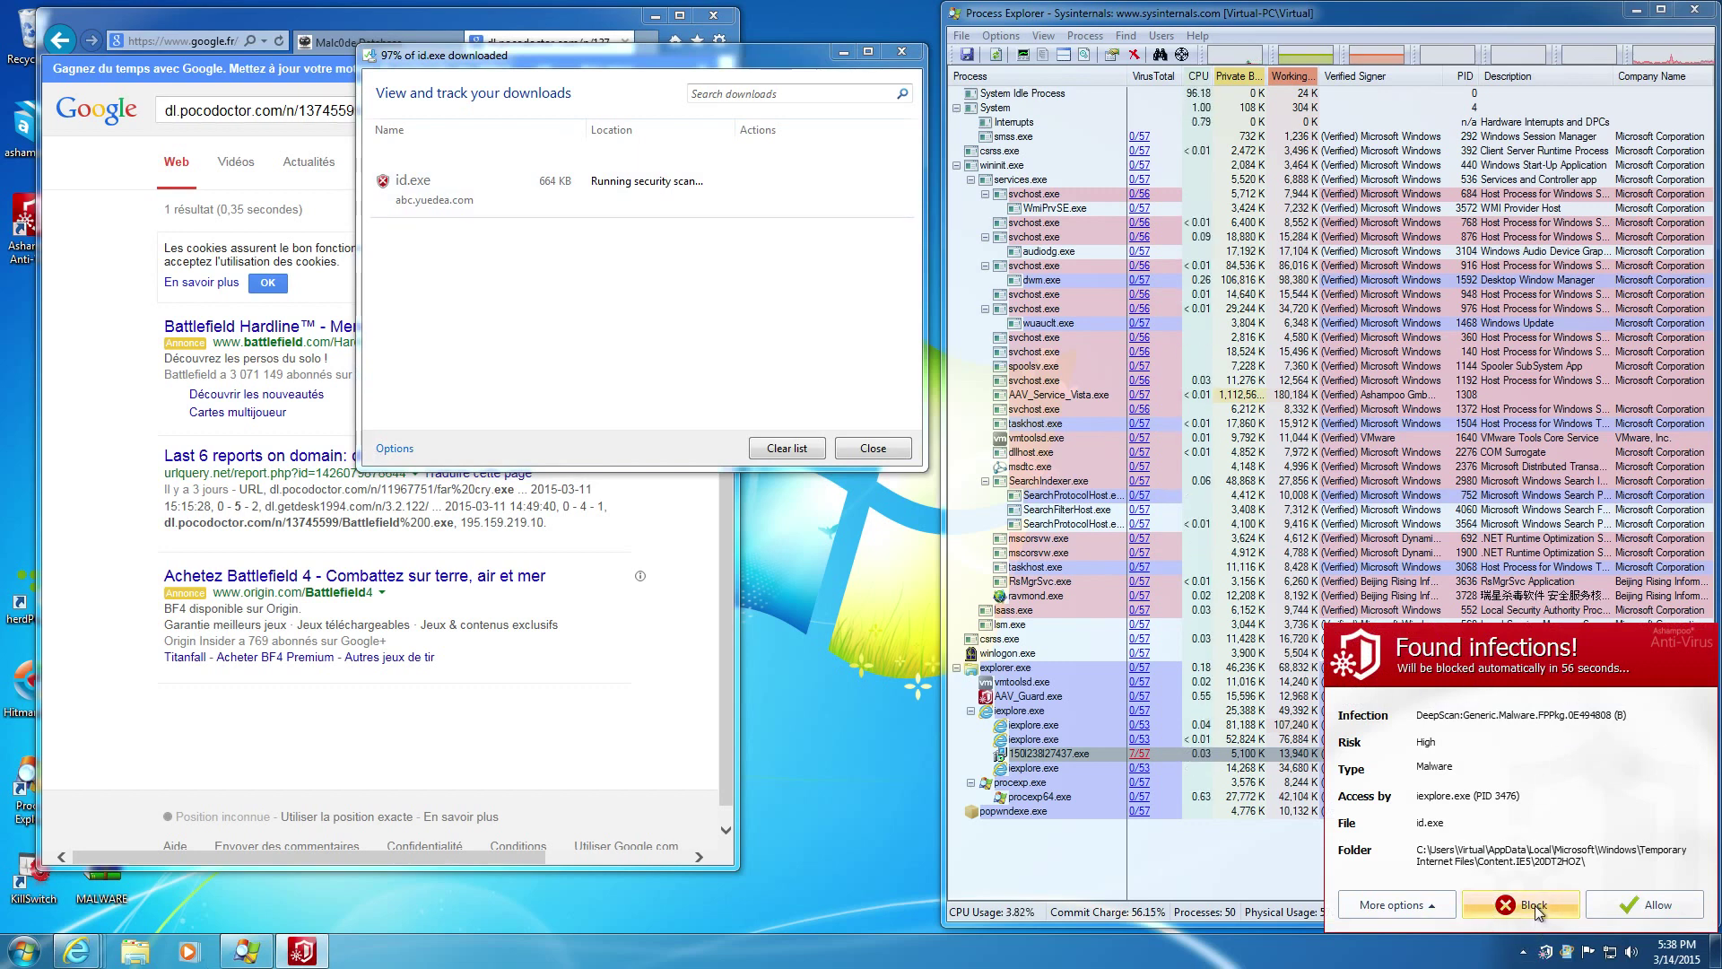
pyautogui.click(1405, 911)
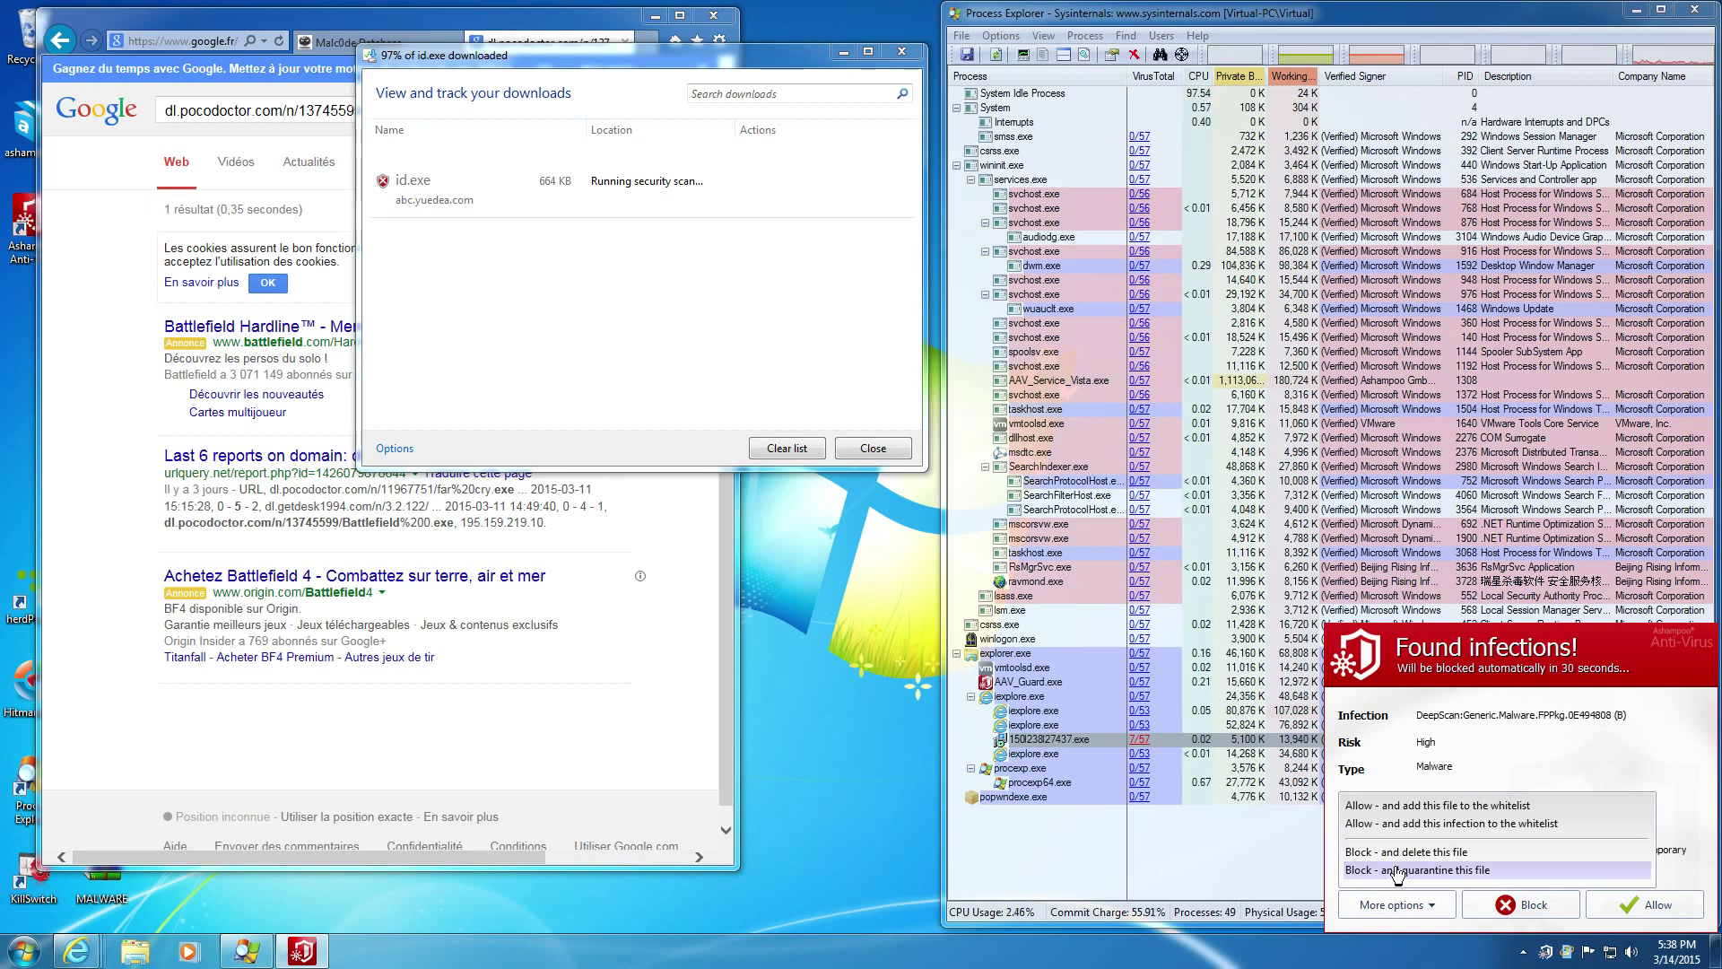
pyautogui.click(1516, 905)
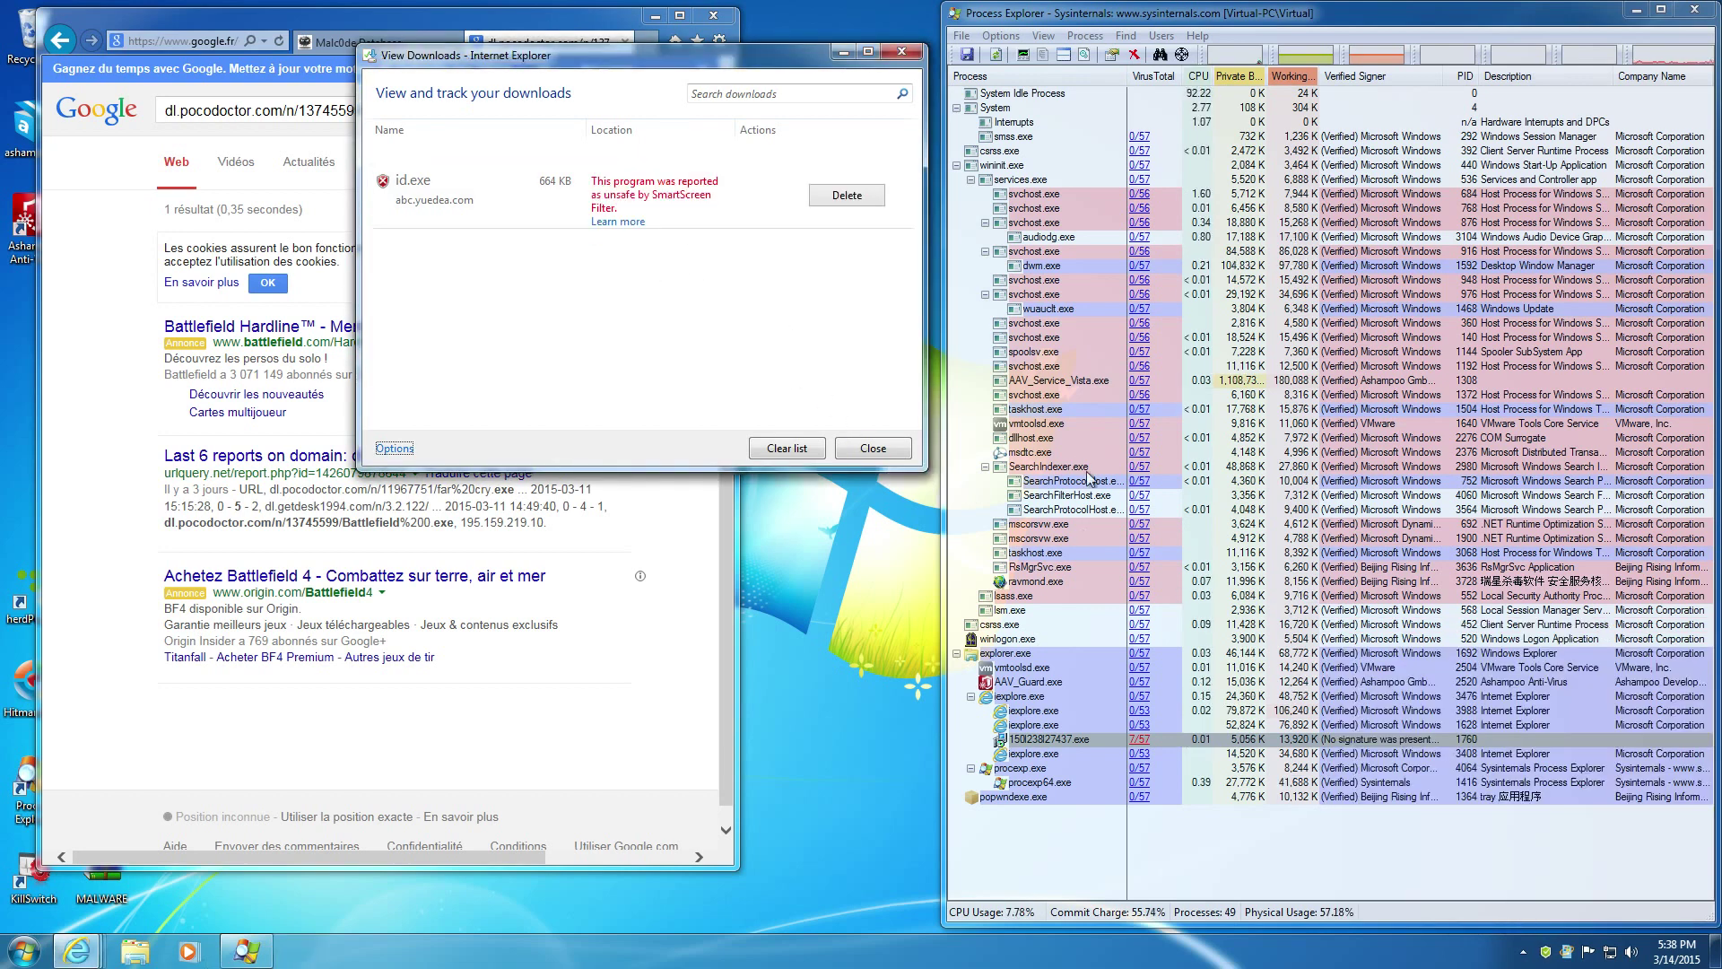
pyautogui.click(787, 450)
pyautogui.click(863, 450)
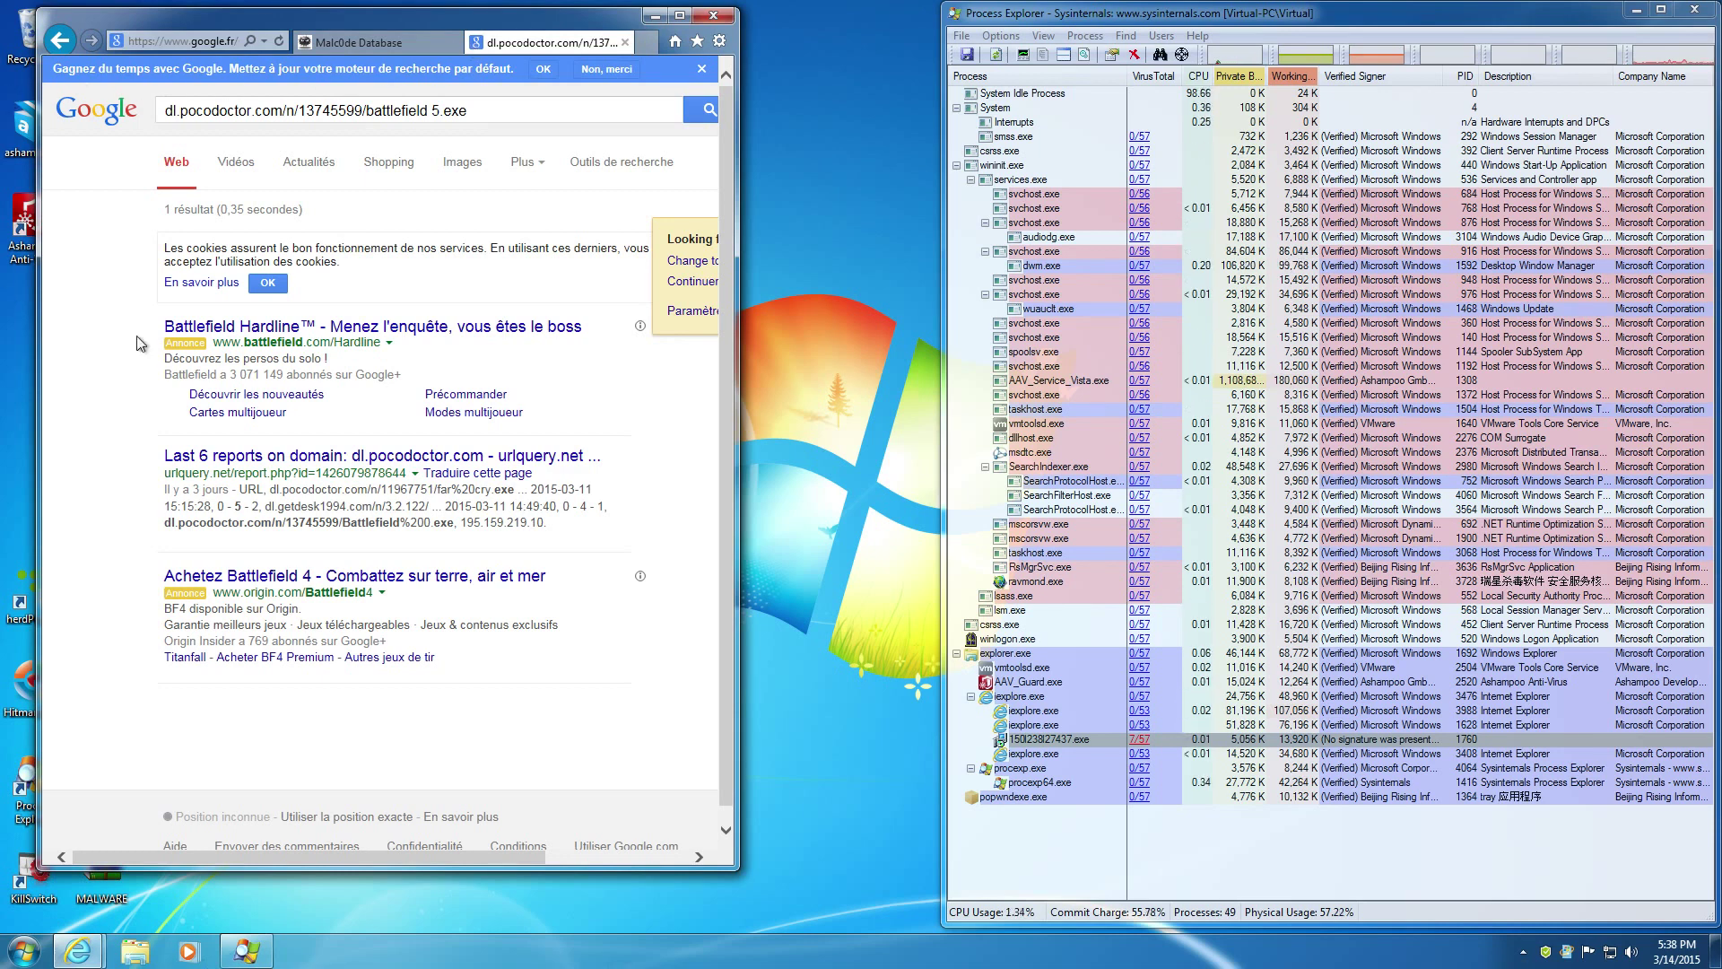
# Close the Google results tab, the browser window and Process Explorer
pyautogui.click(625, 42)
pyautogui.click(713, 15)
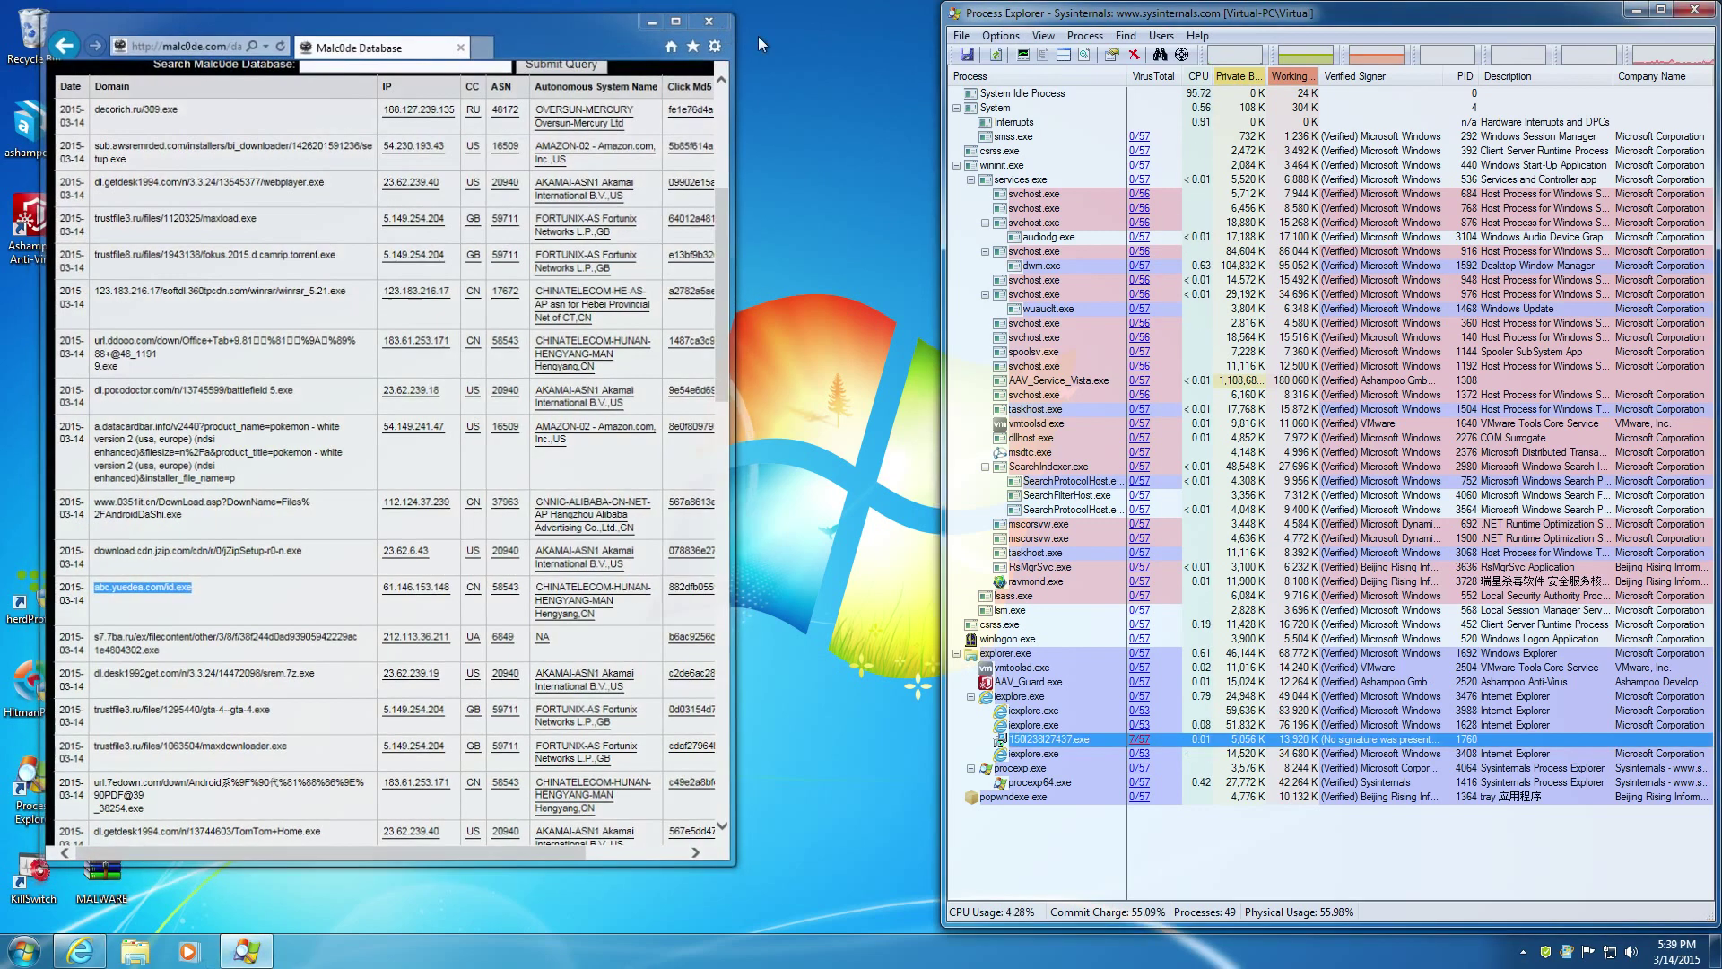
pyautogui.click(1691, 13)
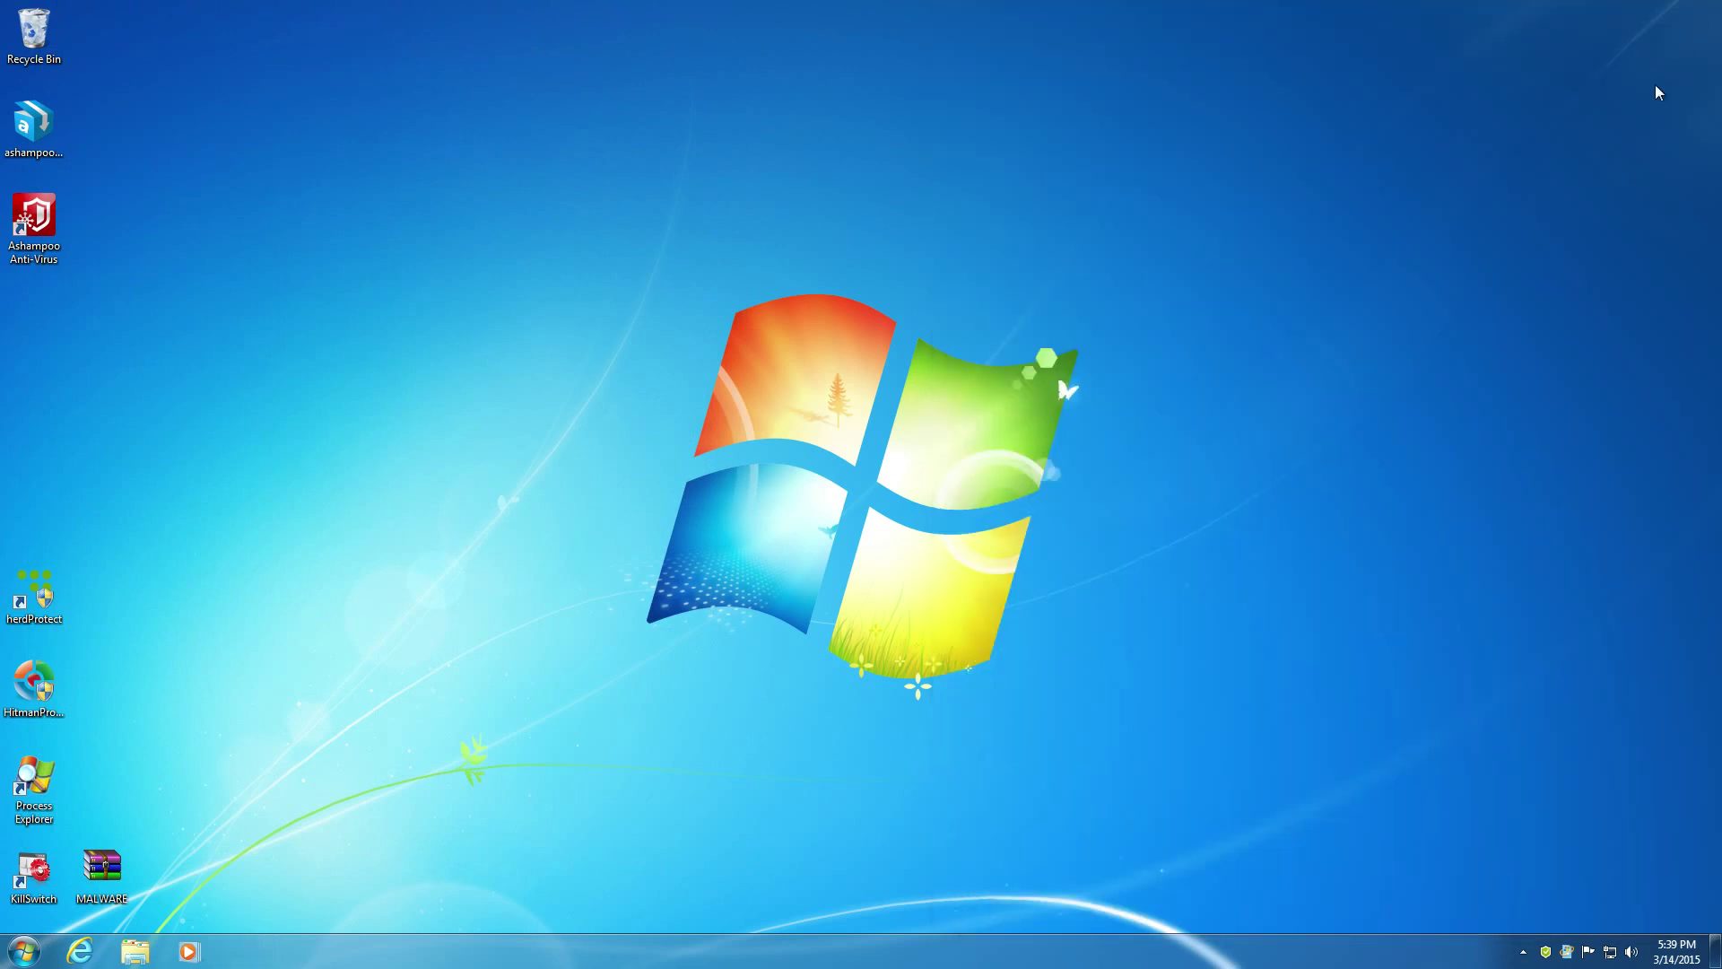
# Disable the on-access scanner and the behavior blocker of Ashampoo Anti-Virus, confirming both warnings
pyautogui.rightClick(111, 884)
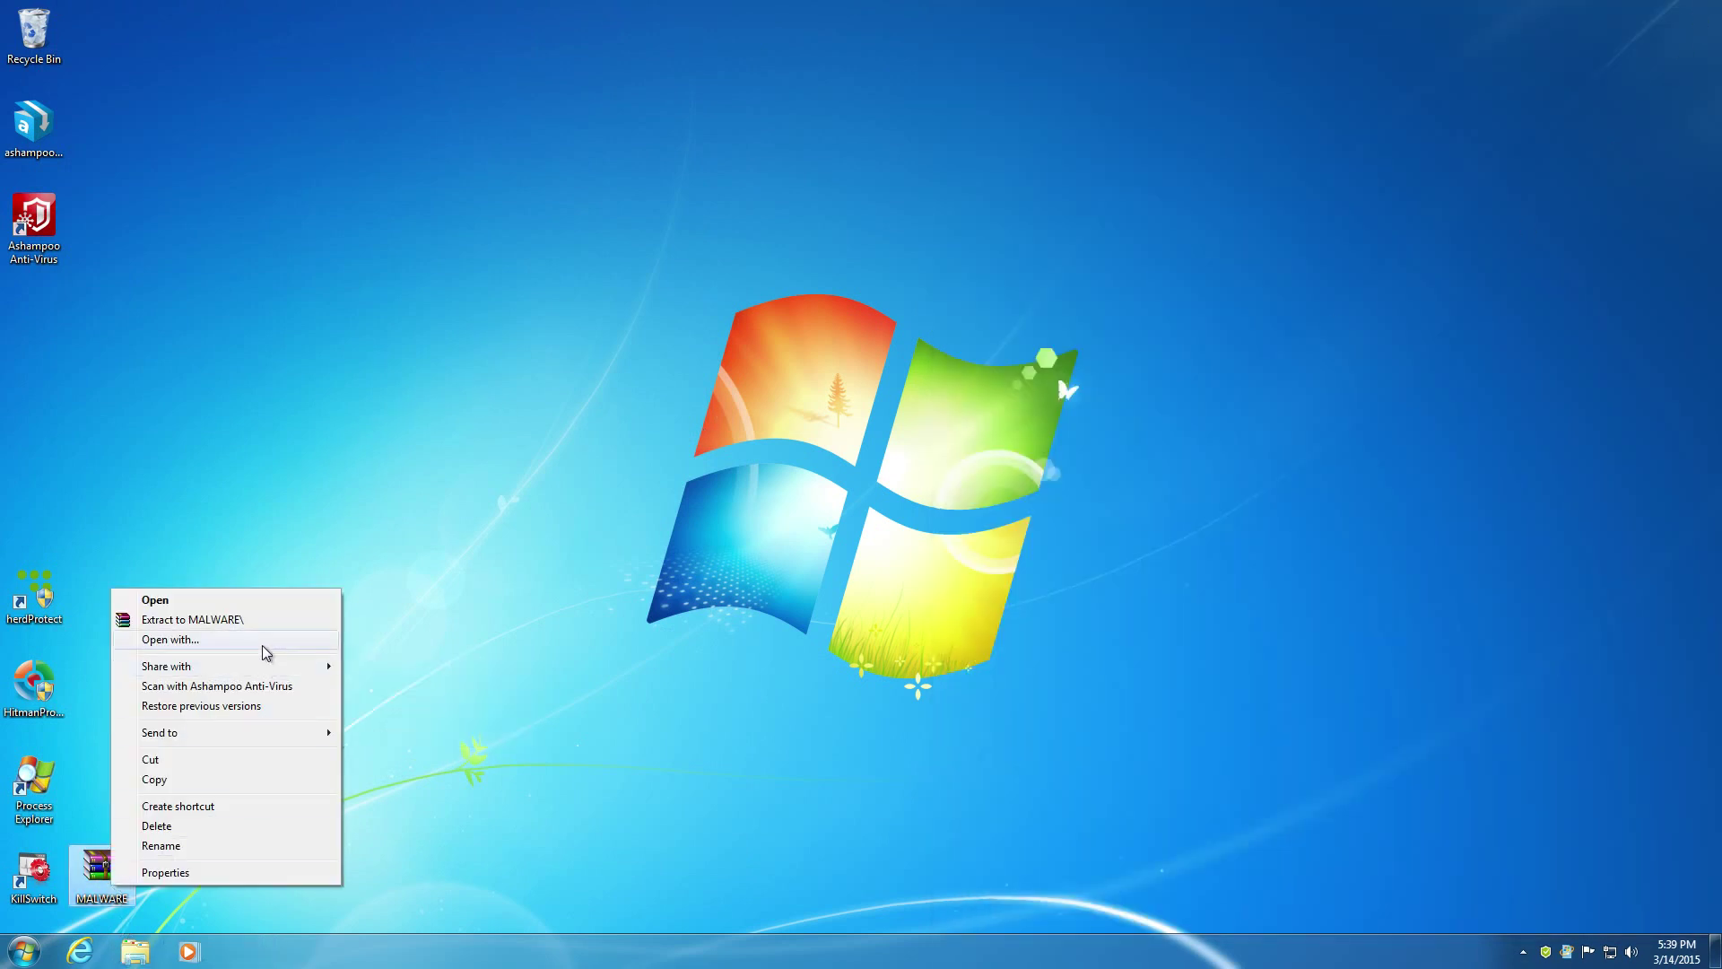
pyautogui.click(1315, 822)
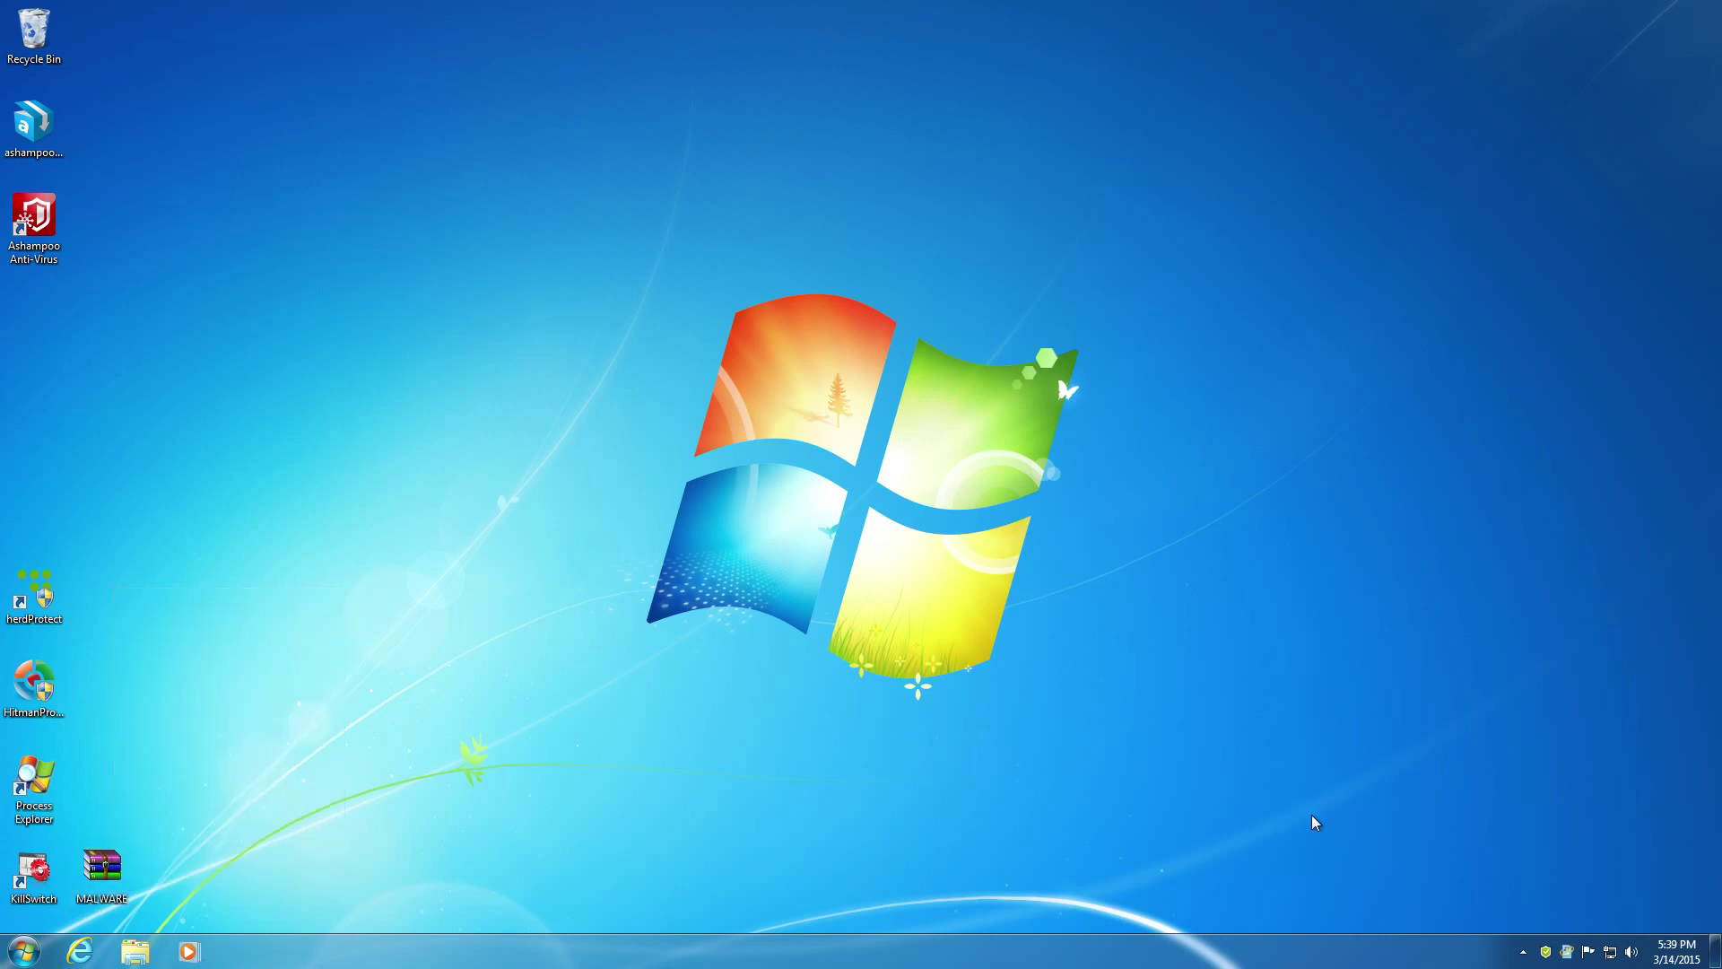
pyautogui.rightClick(1554, 951)
pyautogui.click(1560, 838)
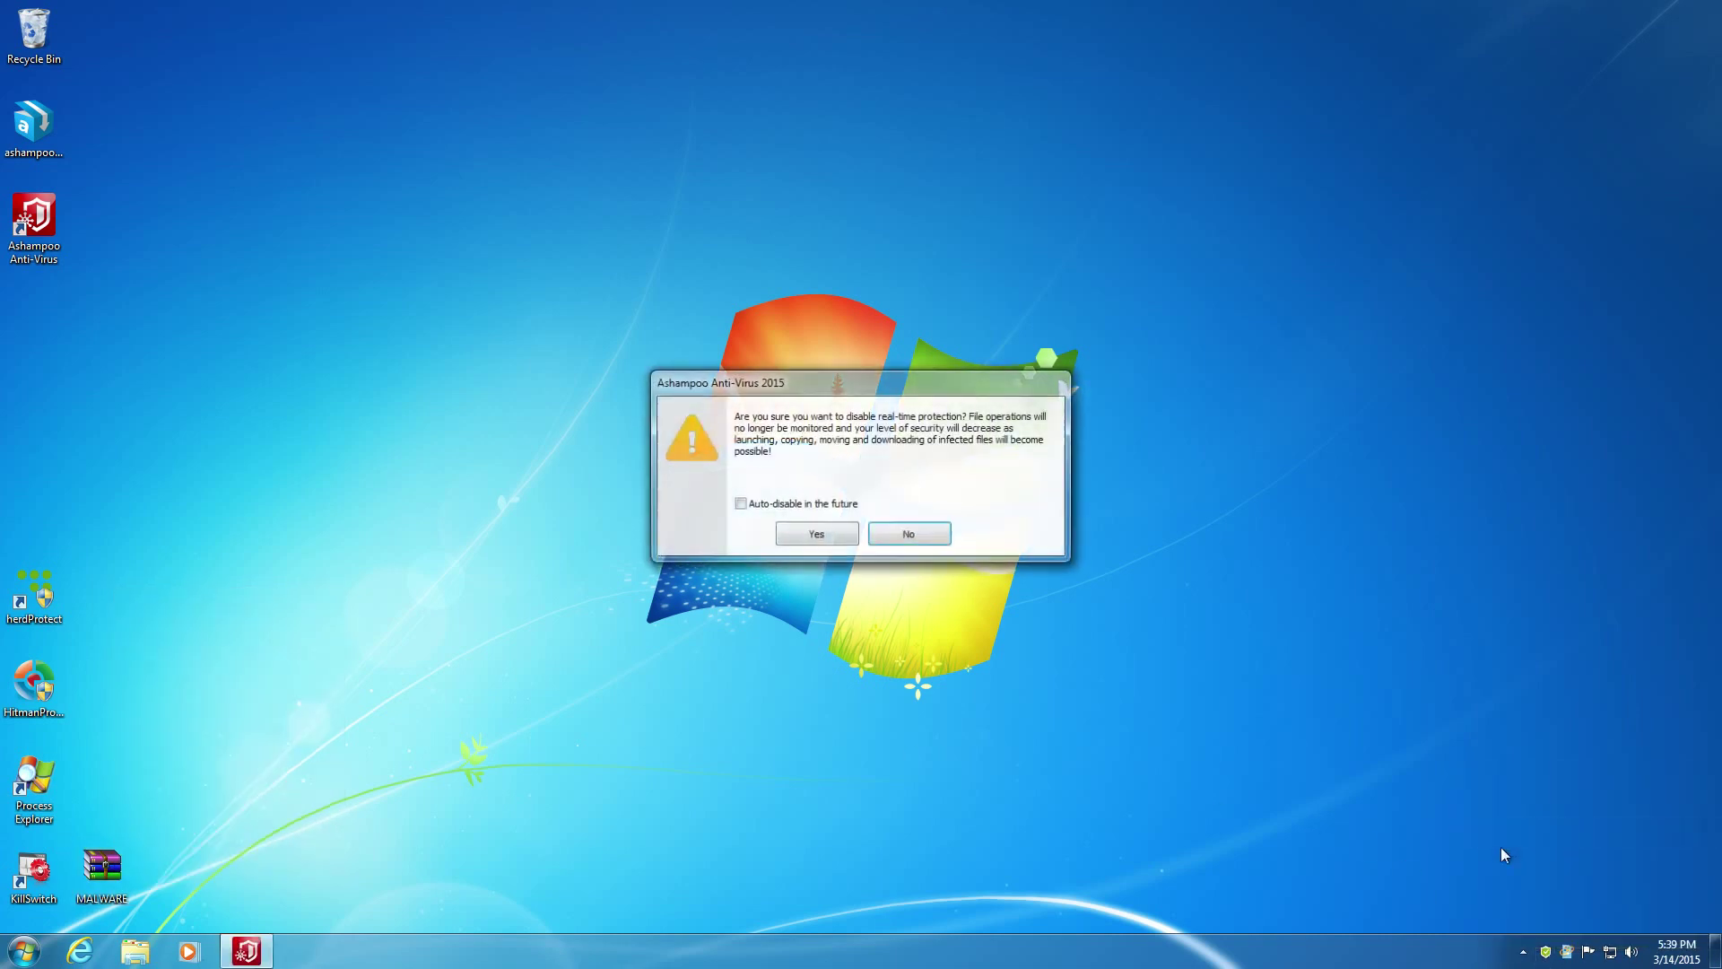
pyautogui.click(826, 537)
pyautogui.rightClick(1538, 953)
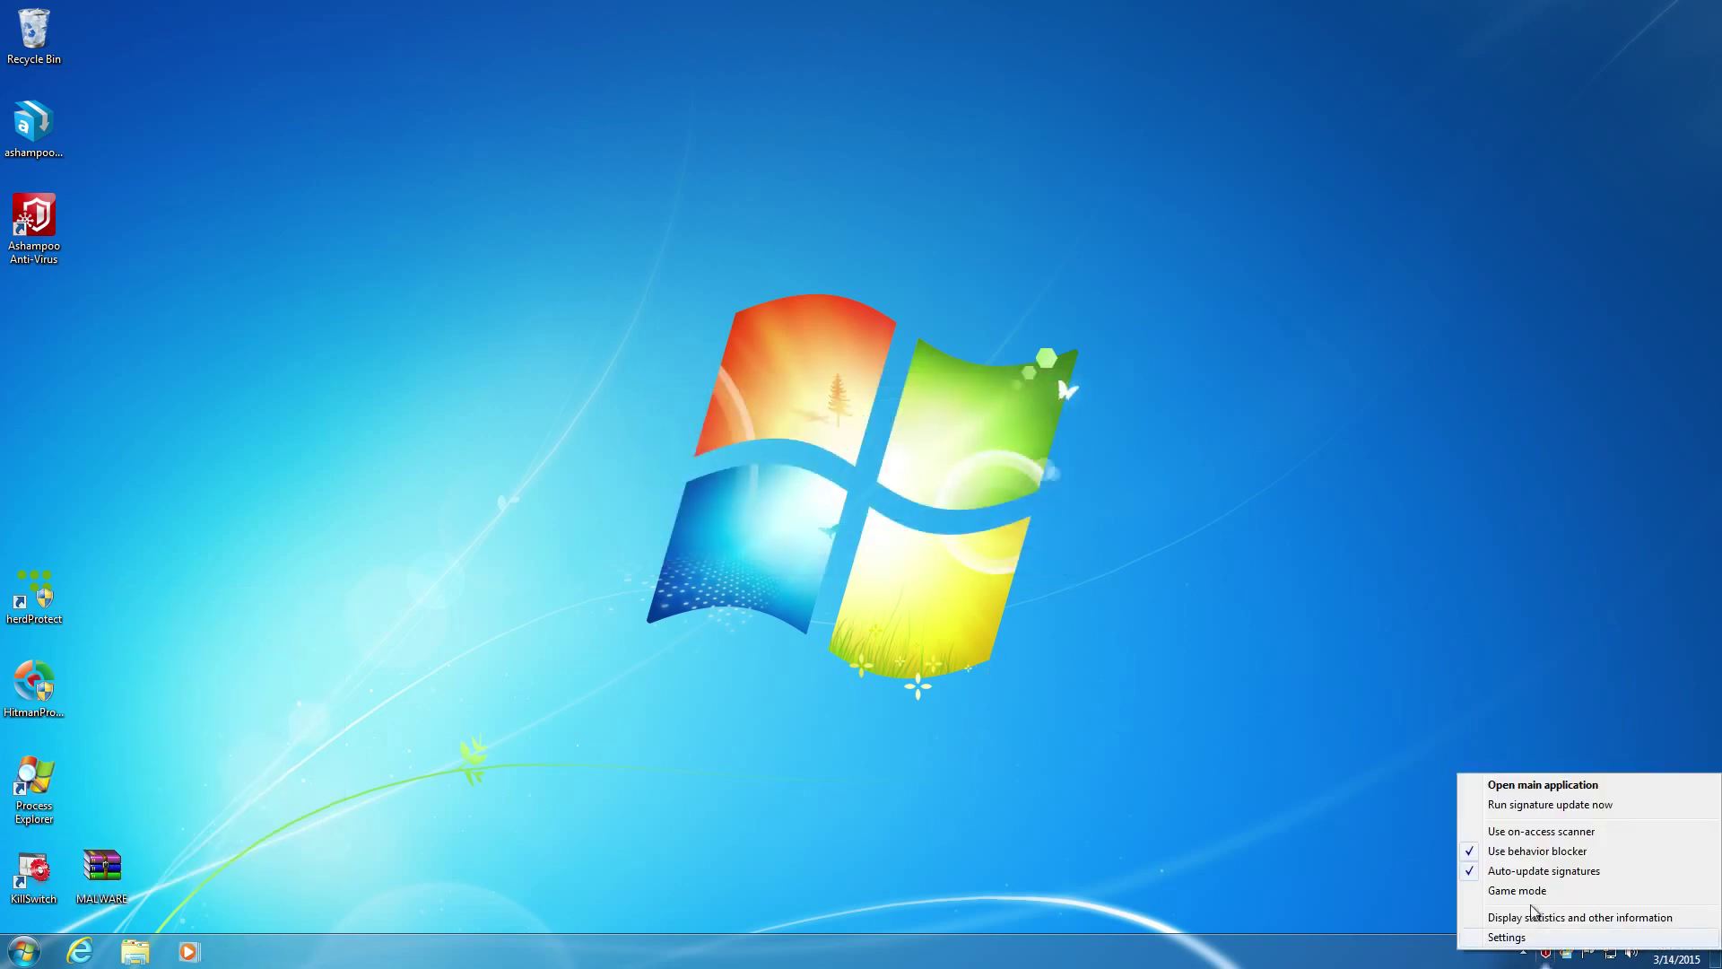
pyautogui.click(1524, 858)
pyautogui.click(849, 538)
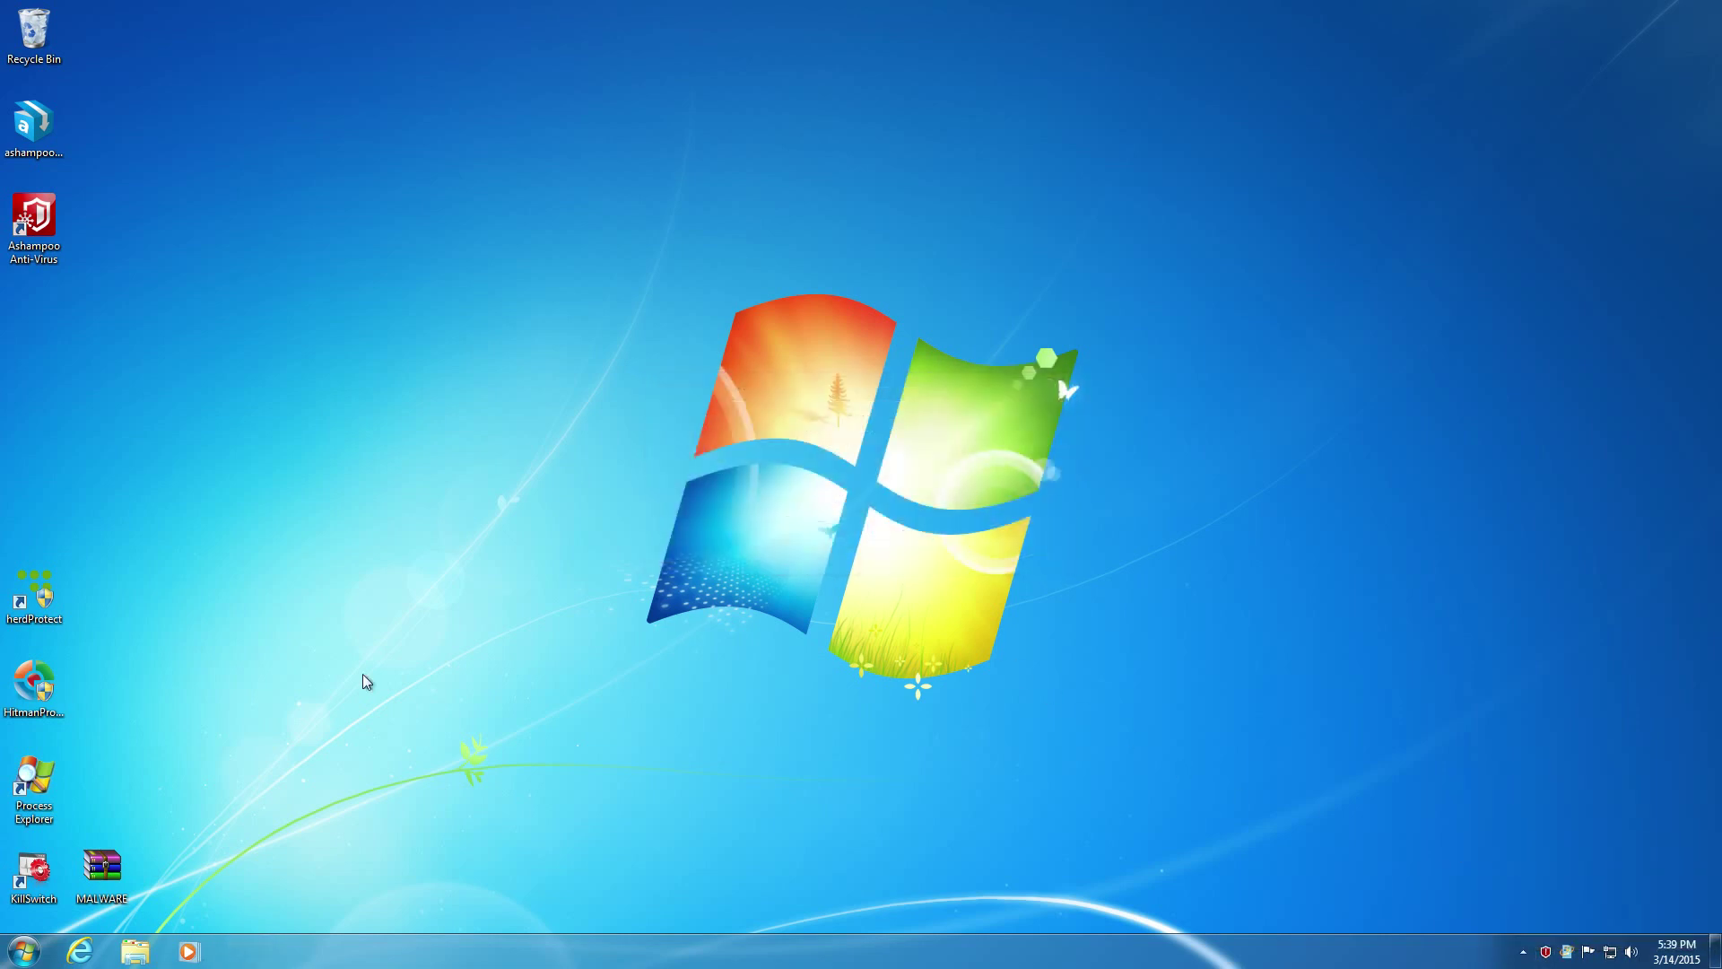
# Extract the desktop archive MALWARE.rar into a MALWARE folder, entering the archive password
pyautogui.rightClick(104, 859)
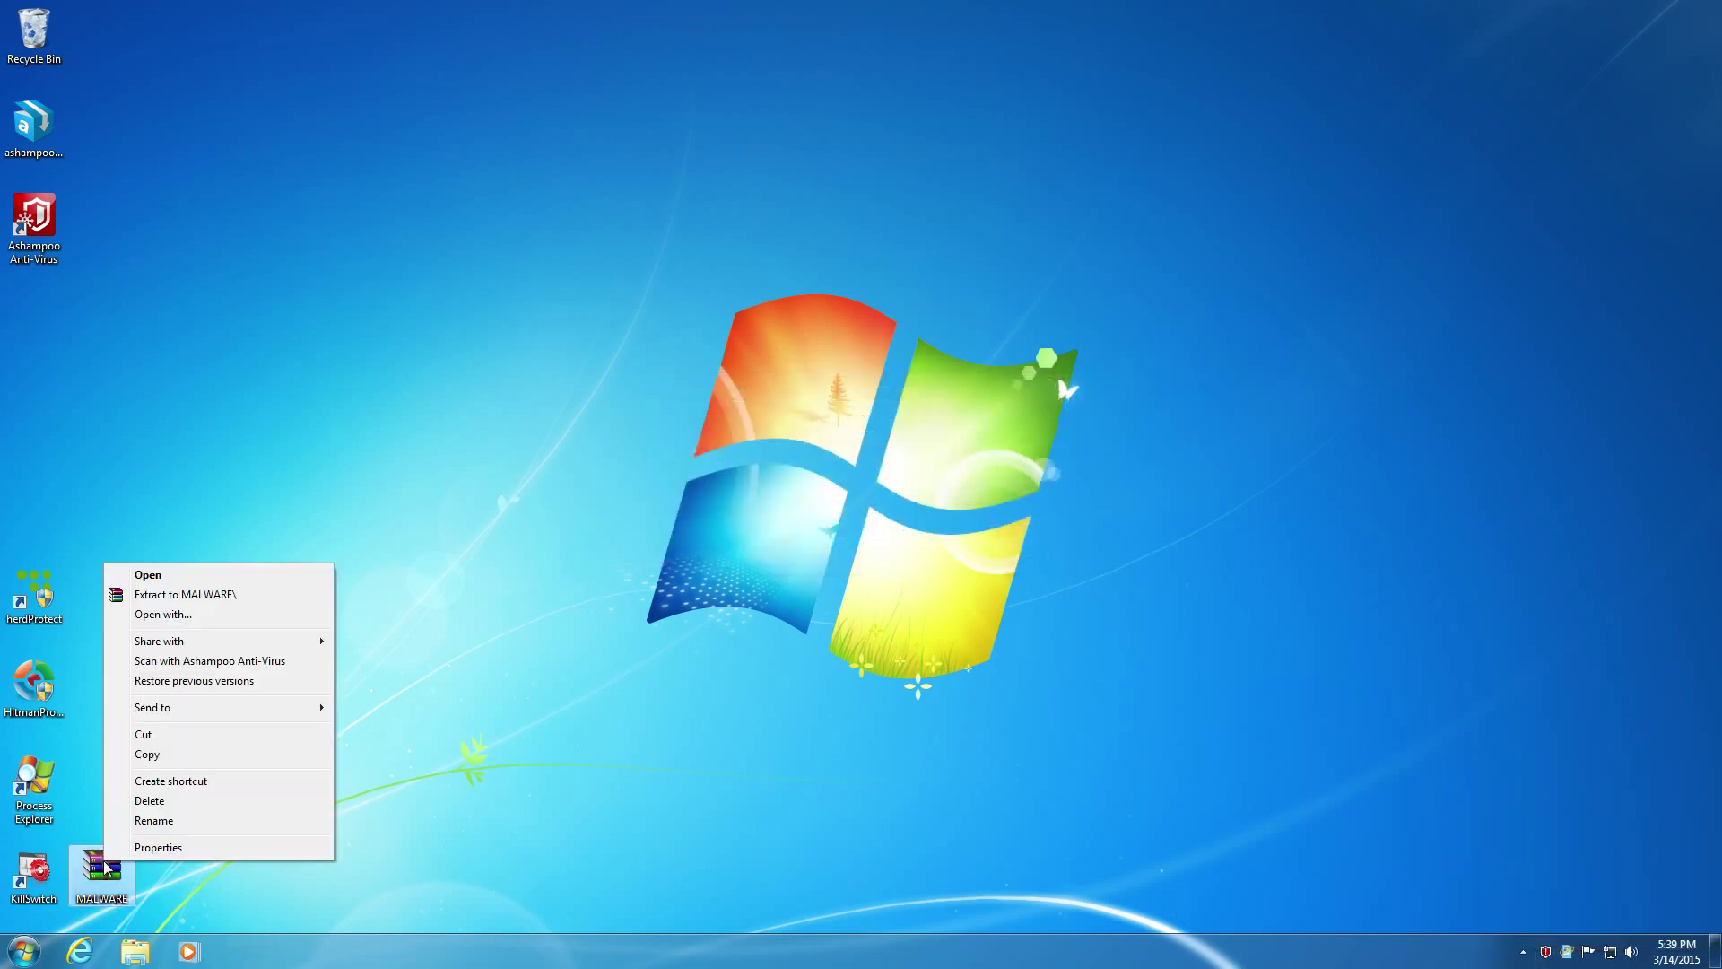
pyautogui.click(249, 596)
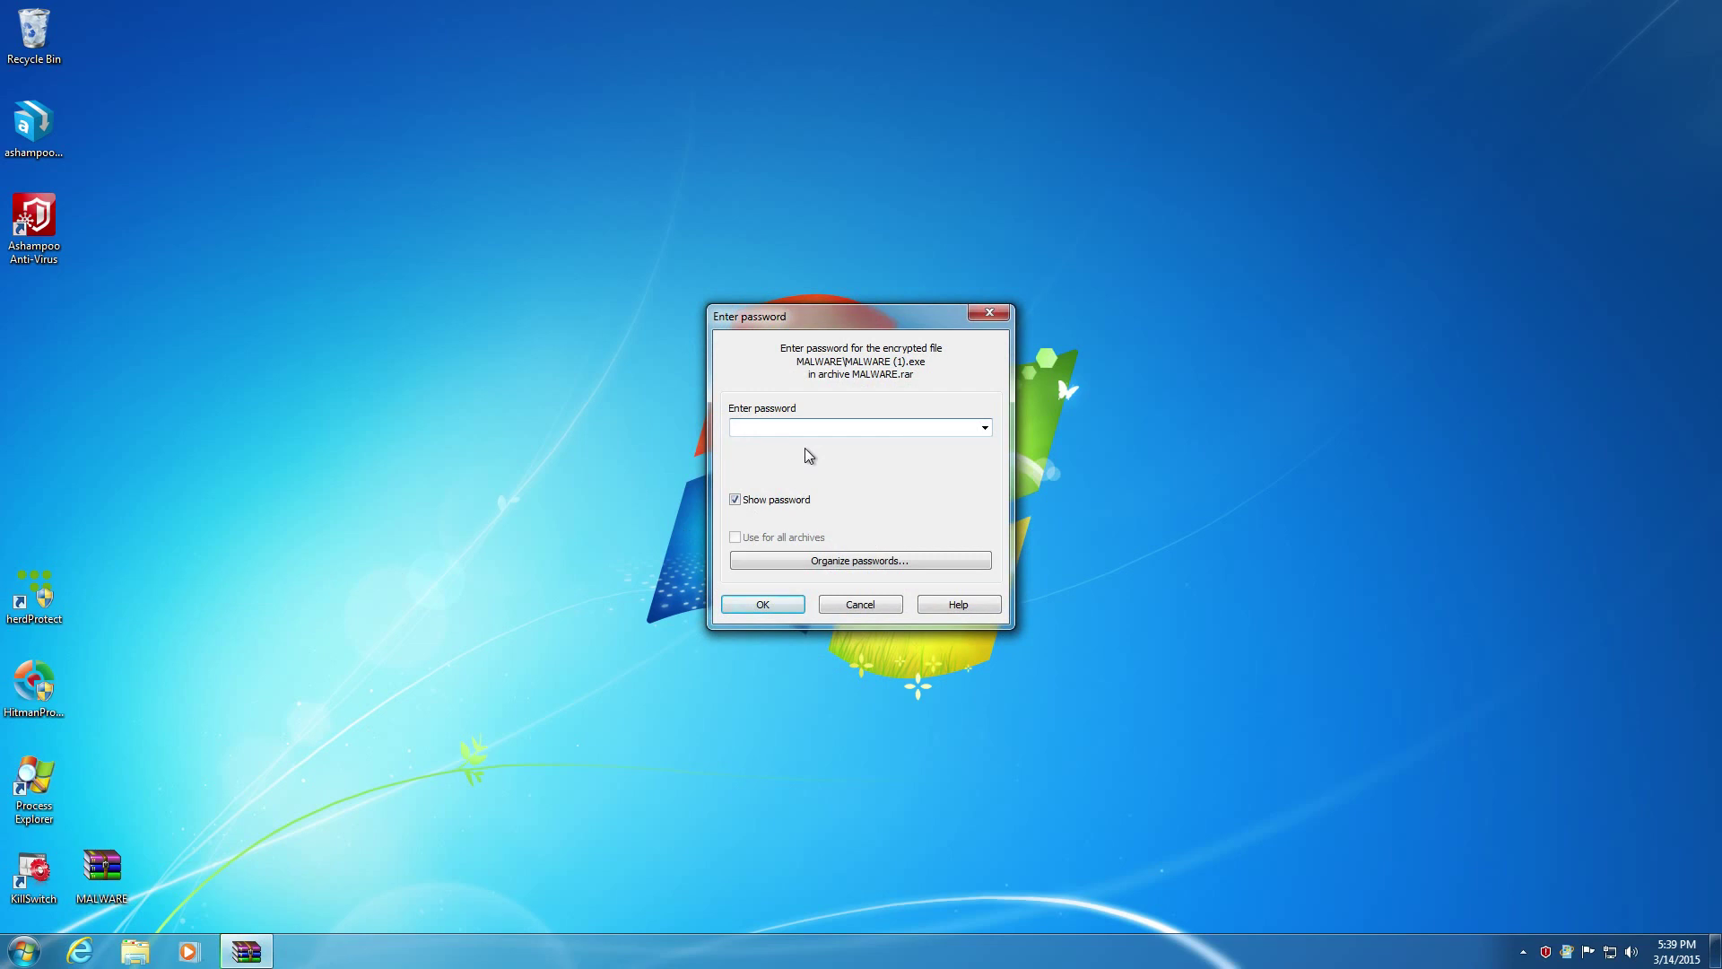
pyautogui.write('infected')
pyautogui.press('Return')
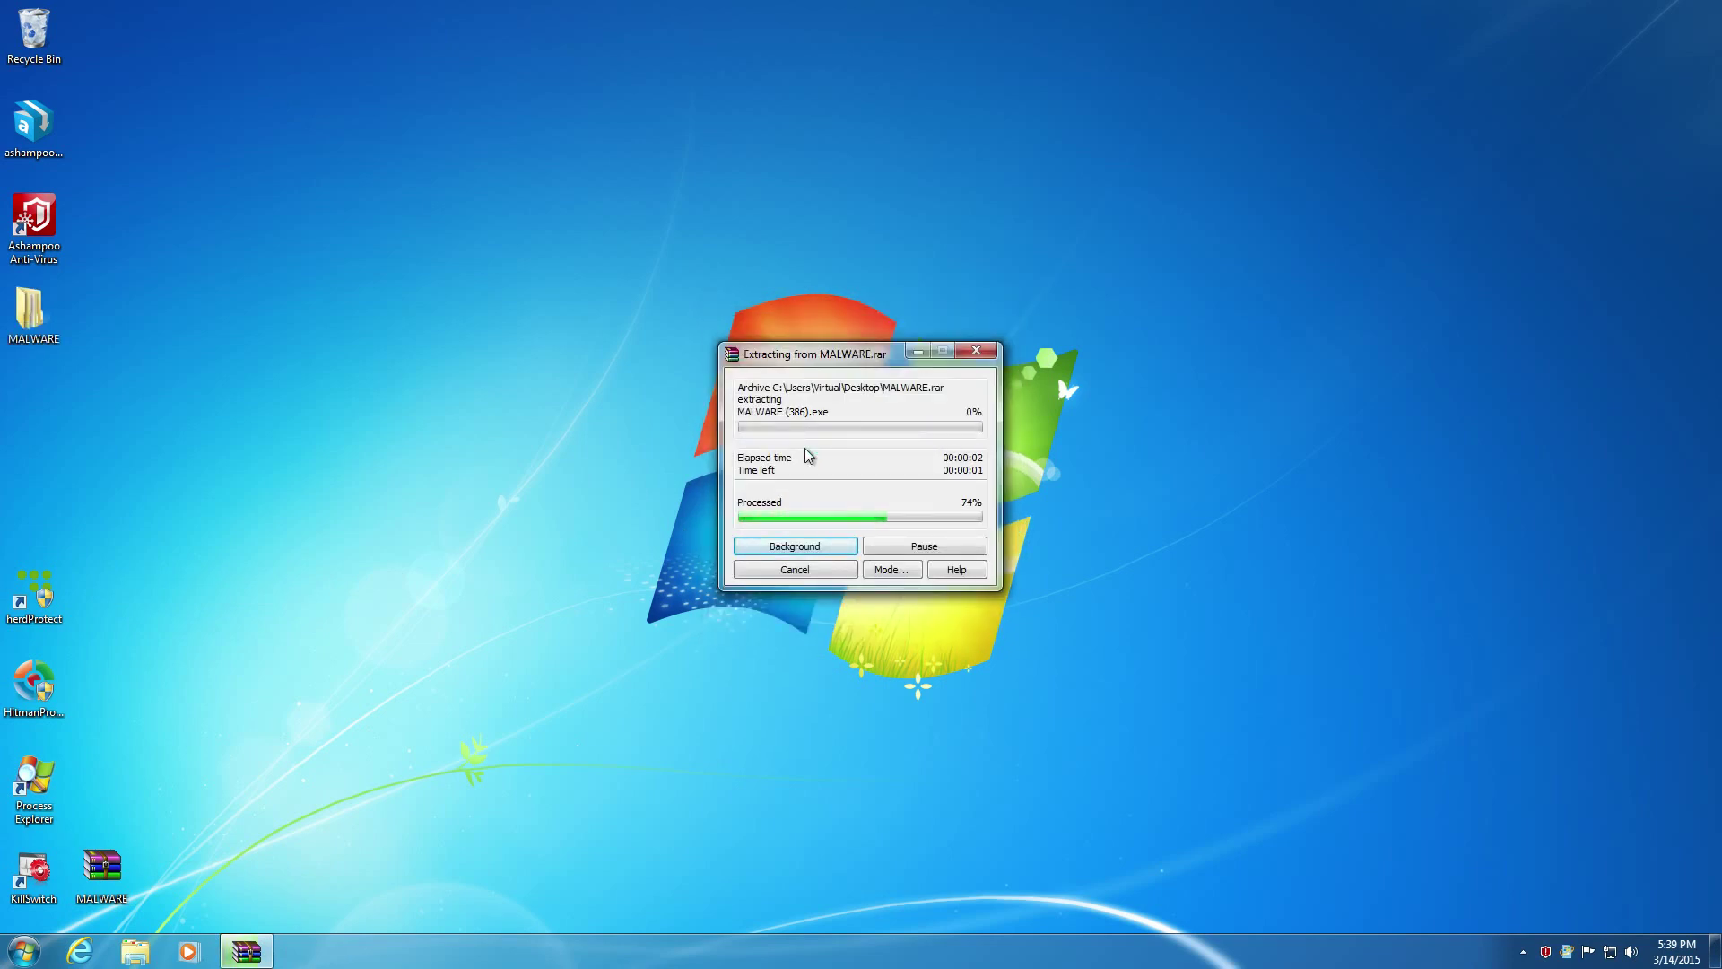
# Check the file count of the extracted MALWARE folder in its properties and close them
pyautogui.click(40, 334)
pyautogui.rightClick(40, 336)
pyautogui.click(103, 622)
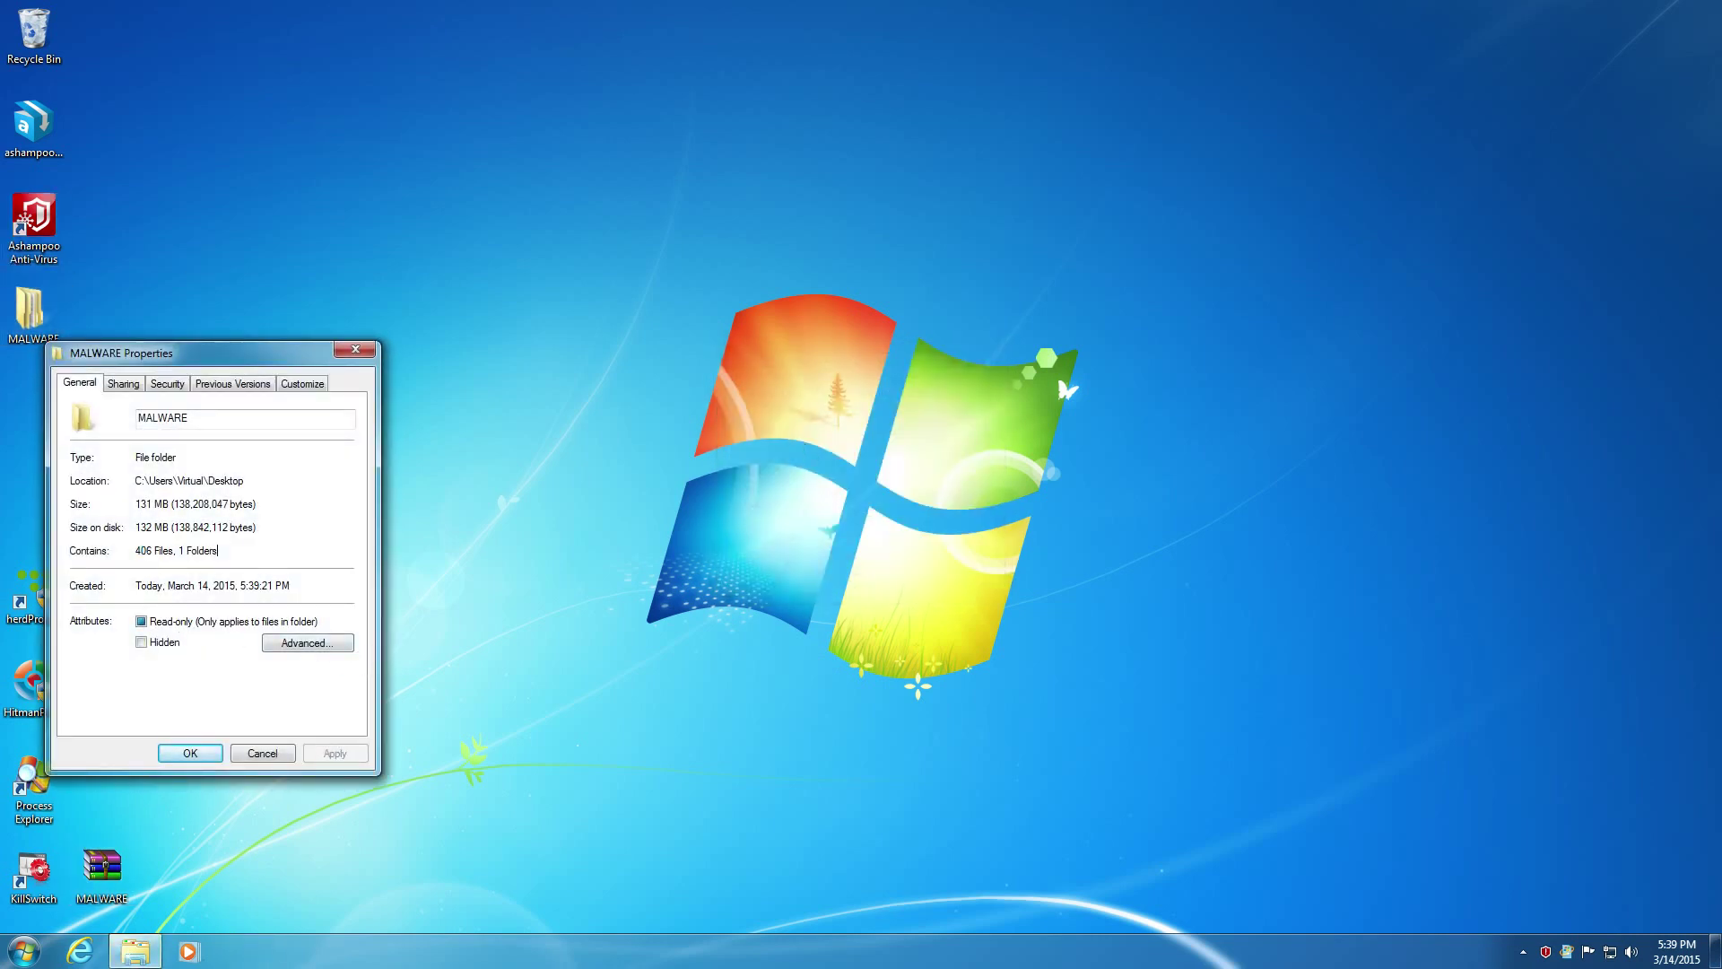
pyautogui.click(360, 356)
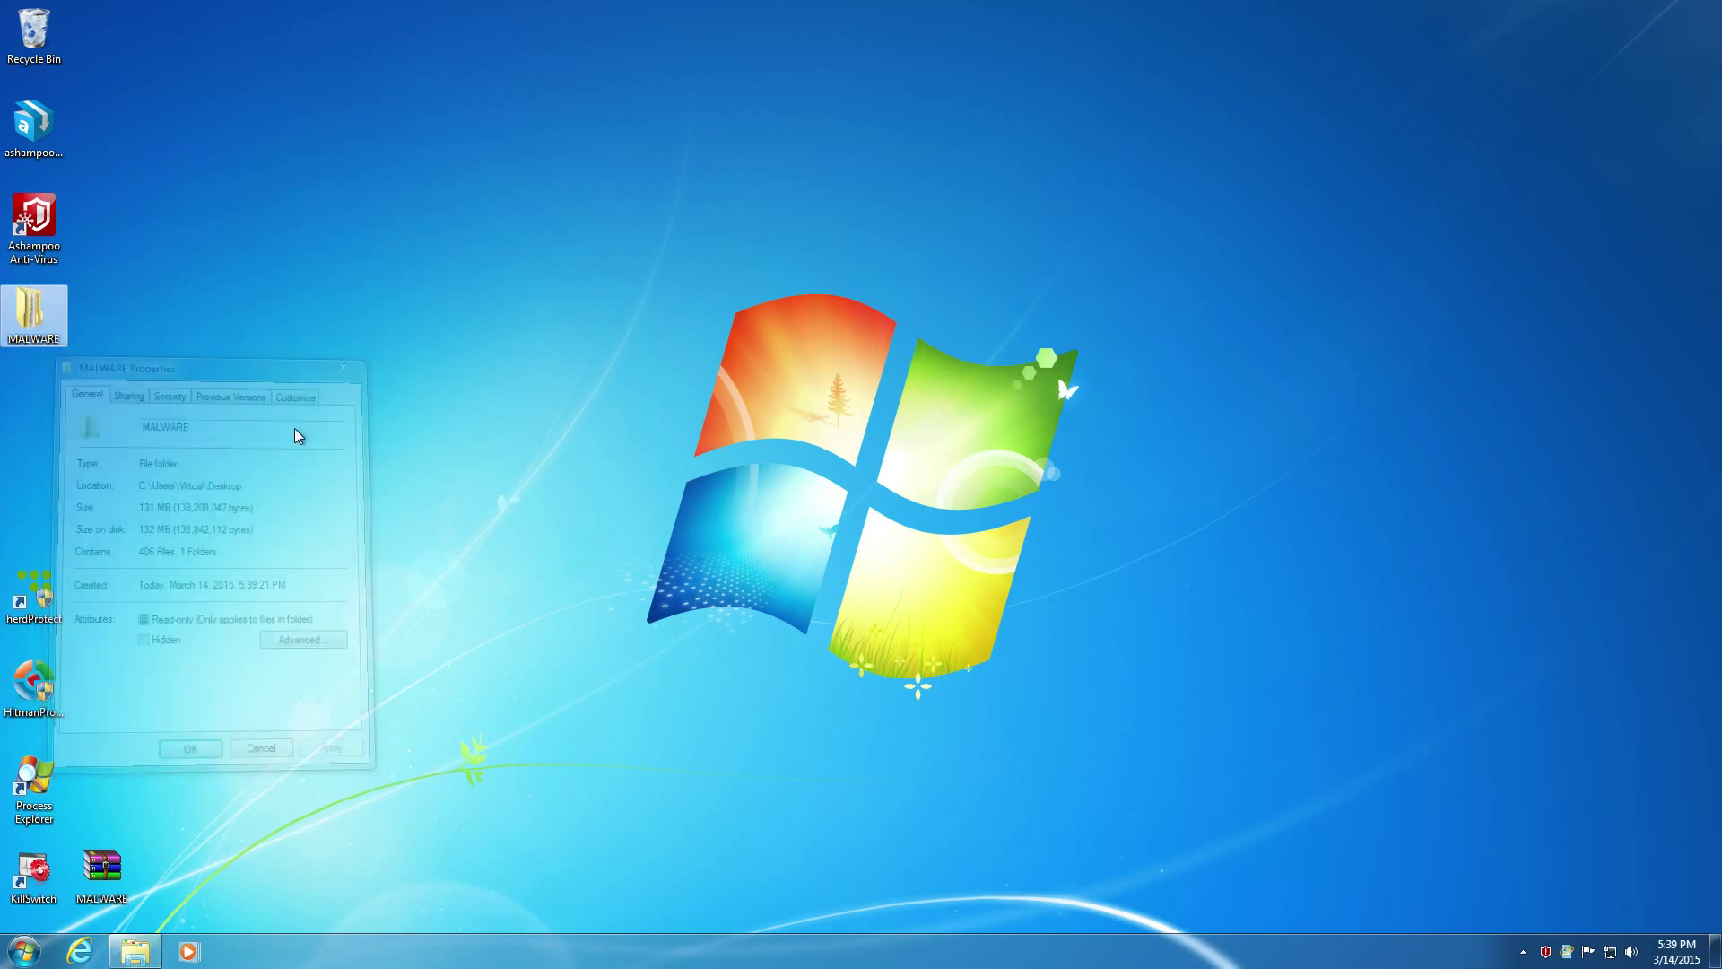
# Scan the MALWARE folder with Ashampoo Anti-Virus and list all infections found
pyautogui.rightClick(36, 323)
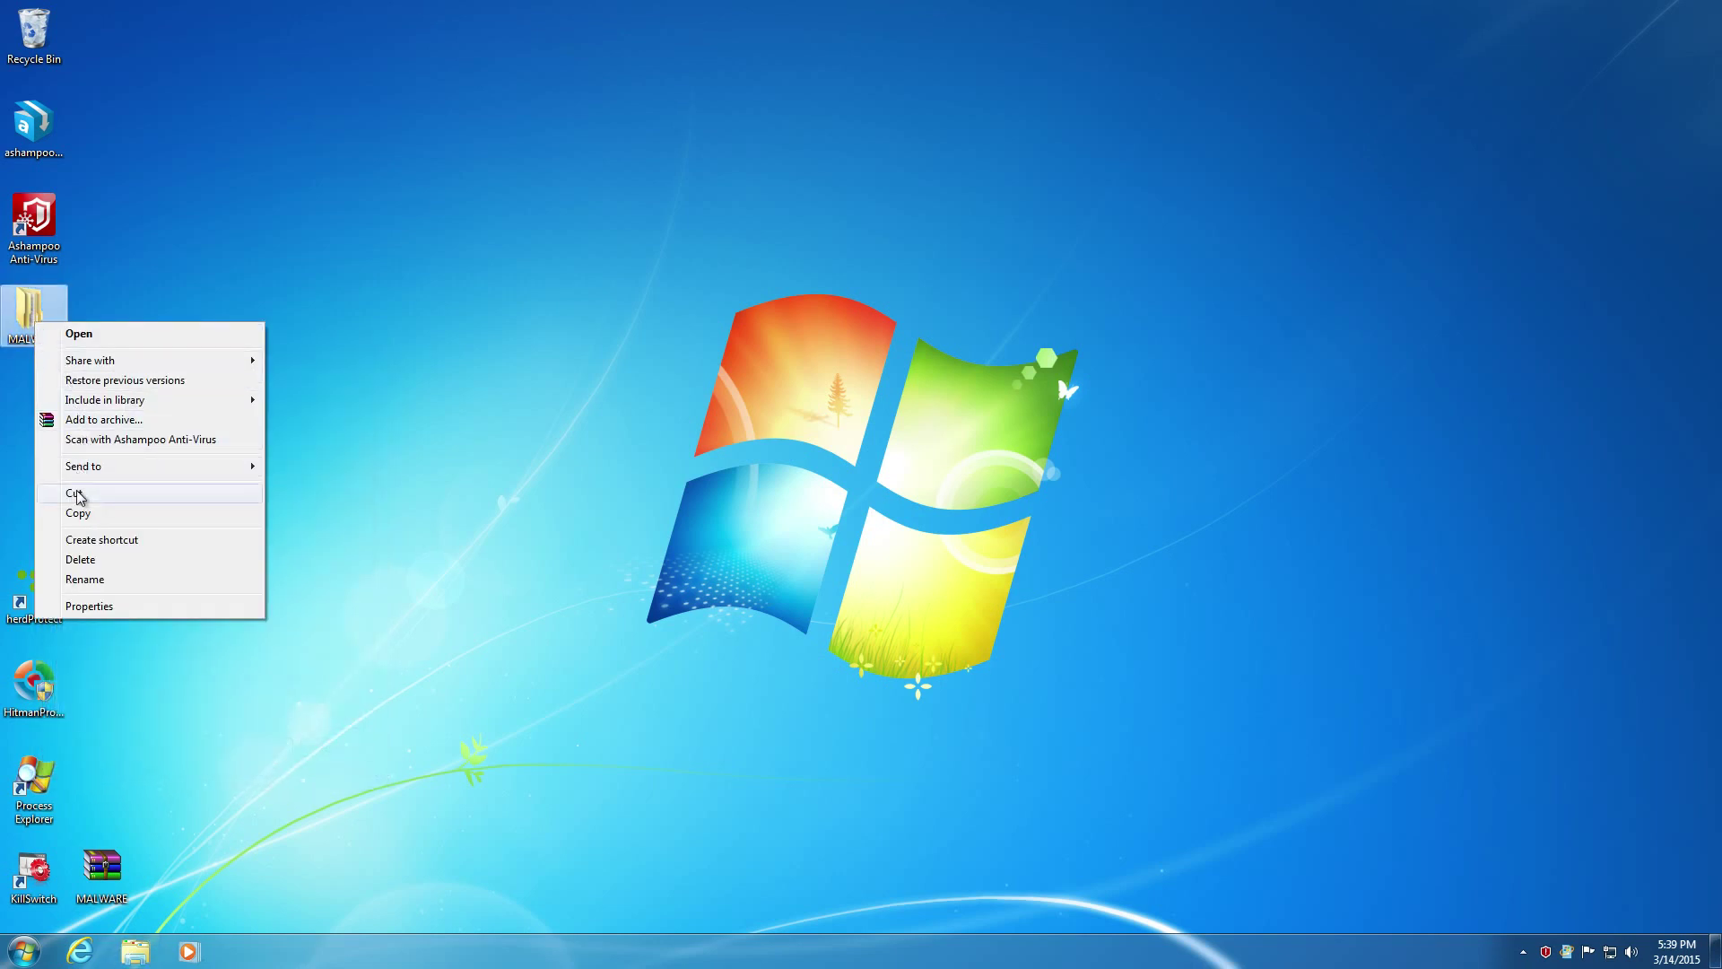
pyautogui.click(104, 440)
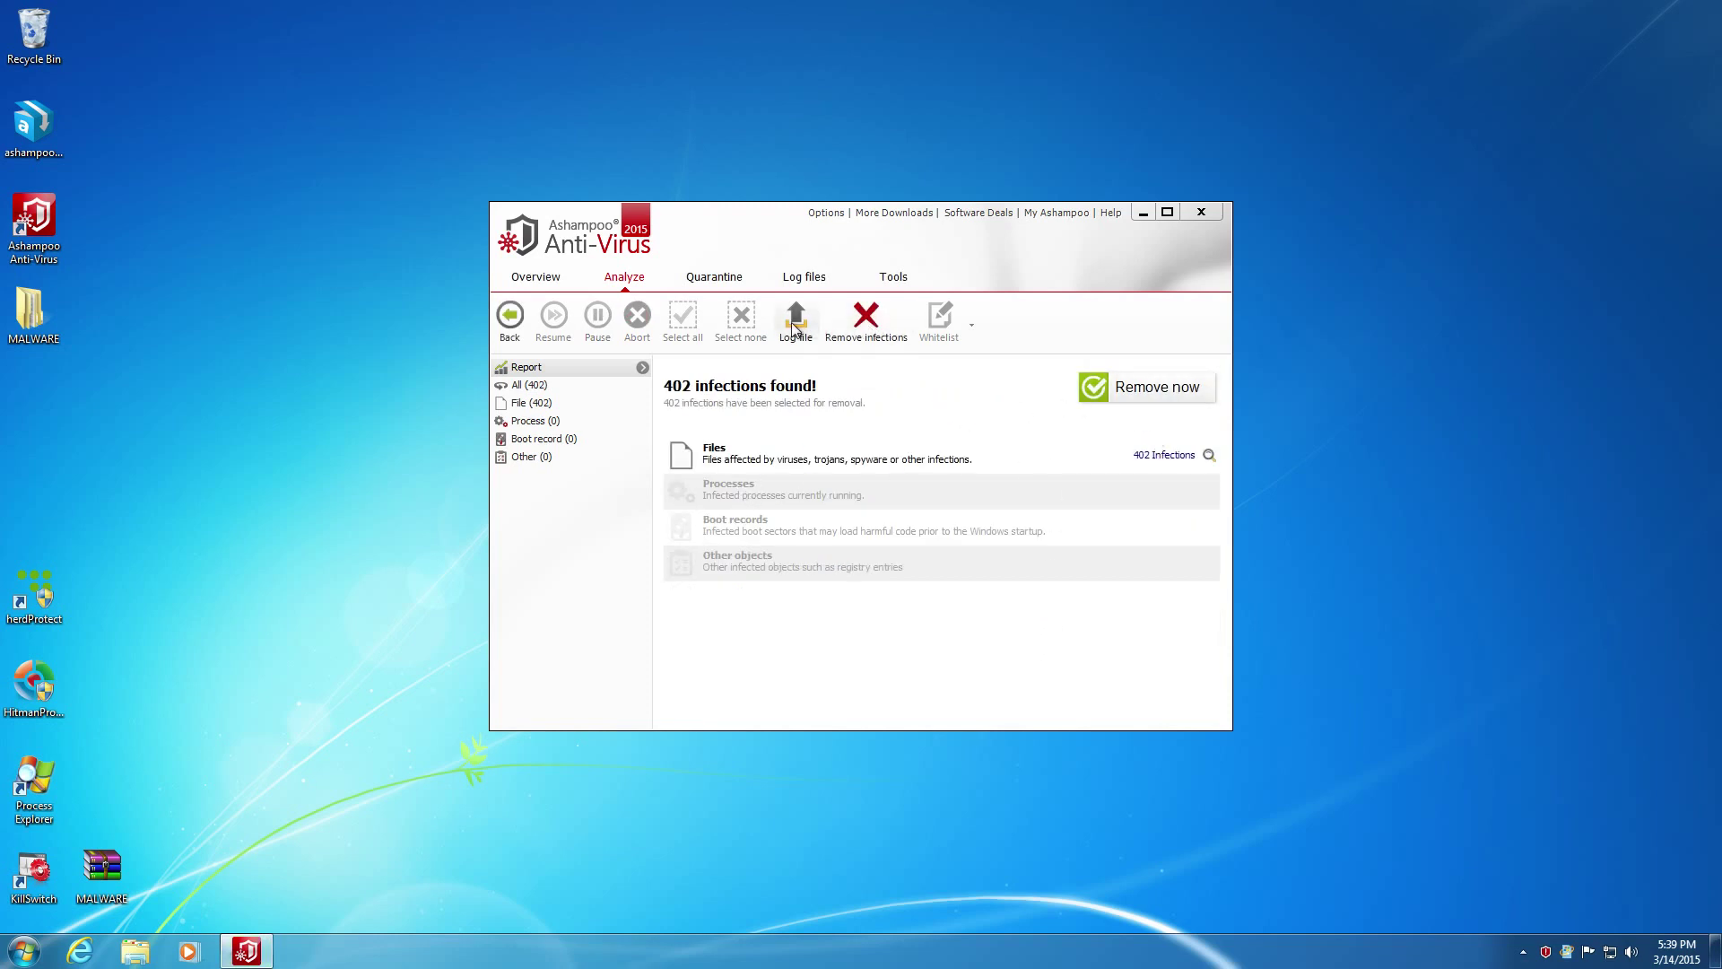
pyautogui.click(528, 386)
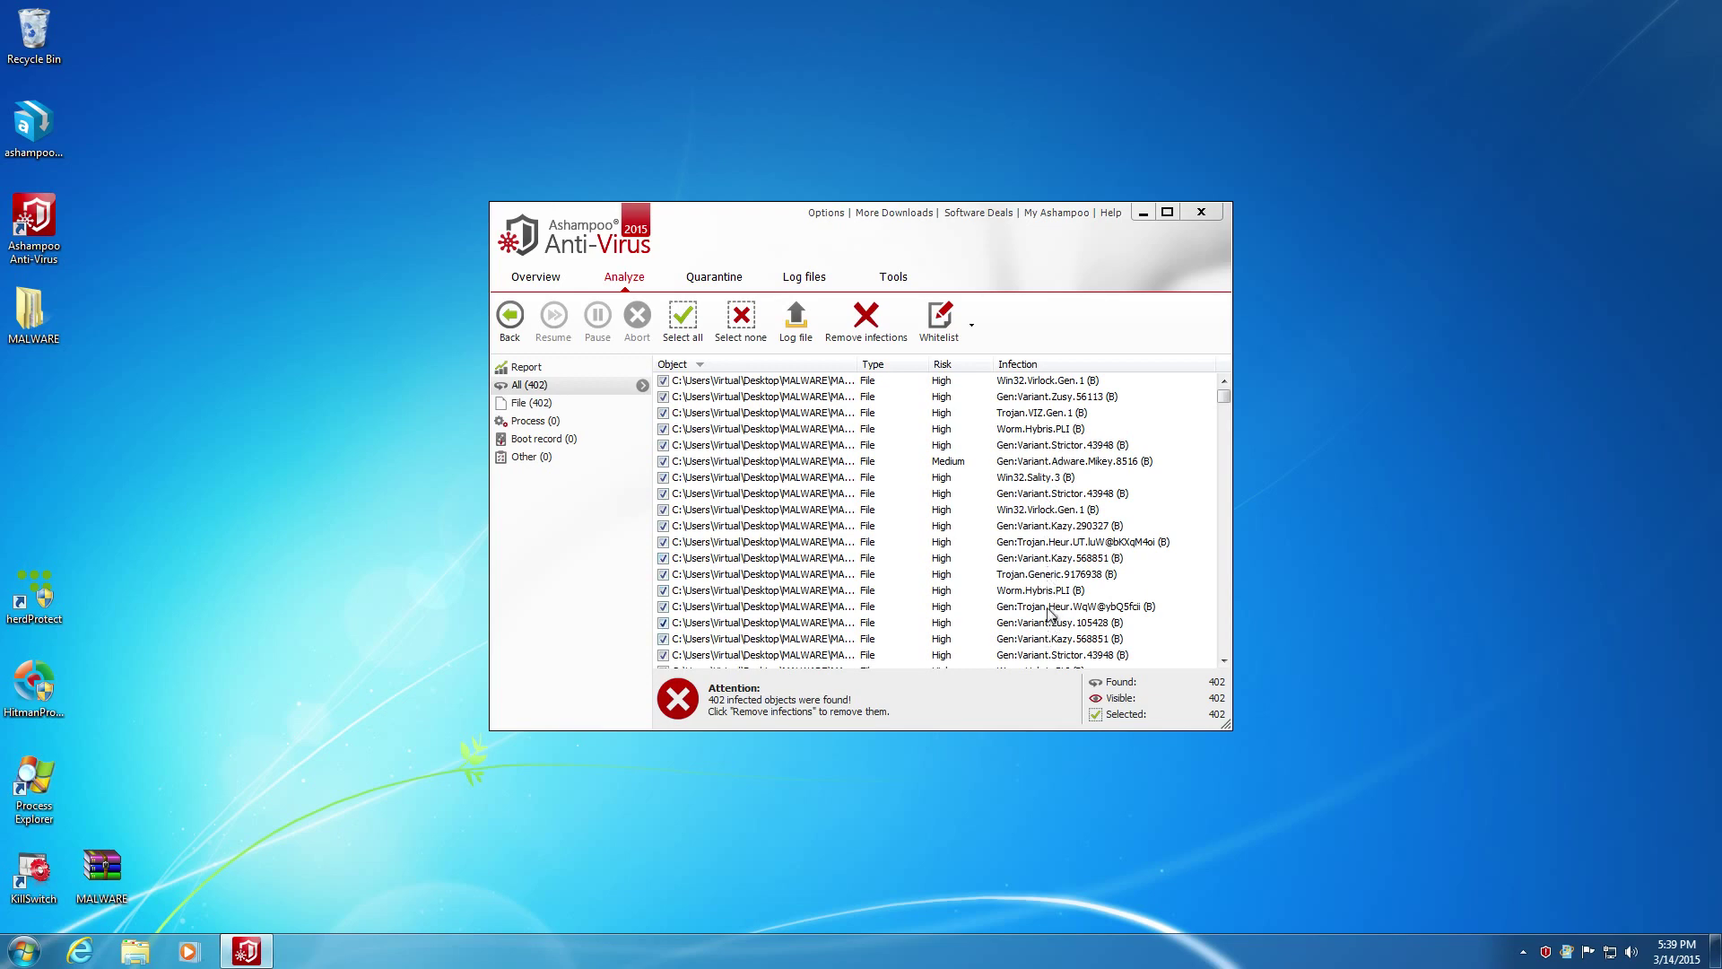
# Remove all infections found by the MALWARE folder scan, acknowledge the removal summary, and open the list of quarantined objects
pyautogui.moveTo(1222, 404)
pyautogui.mouseDown()
pyautogui.moveTo(1222, 599)
pyautogui.moveTo(1227, 375)
pyautogui.mouseUp()
pyautogui.click(524, 370)
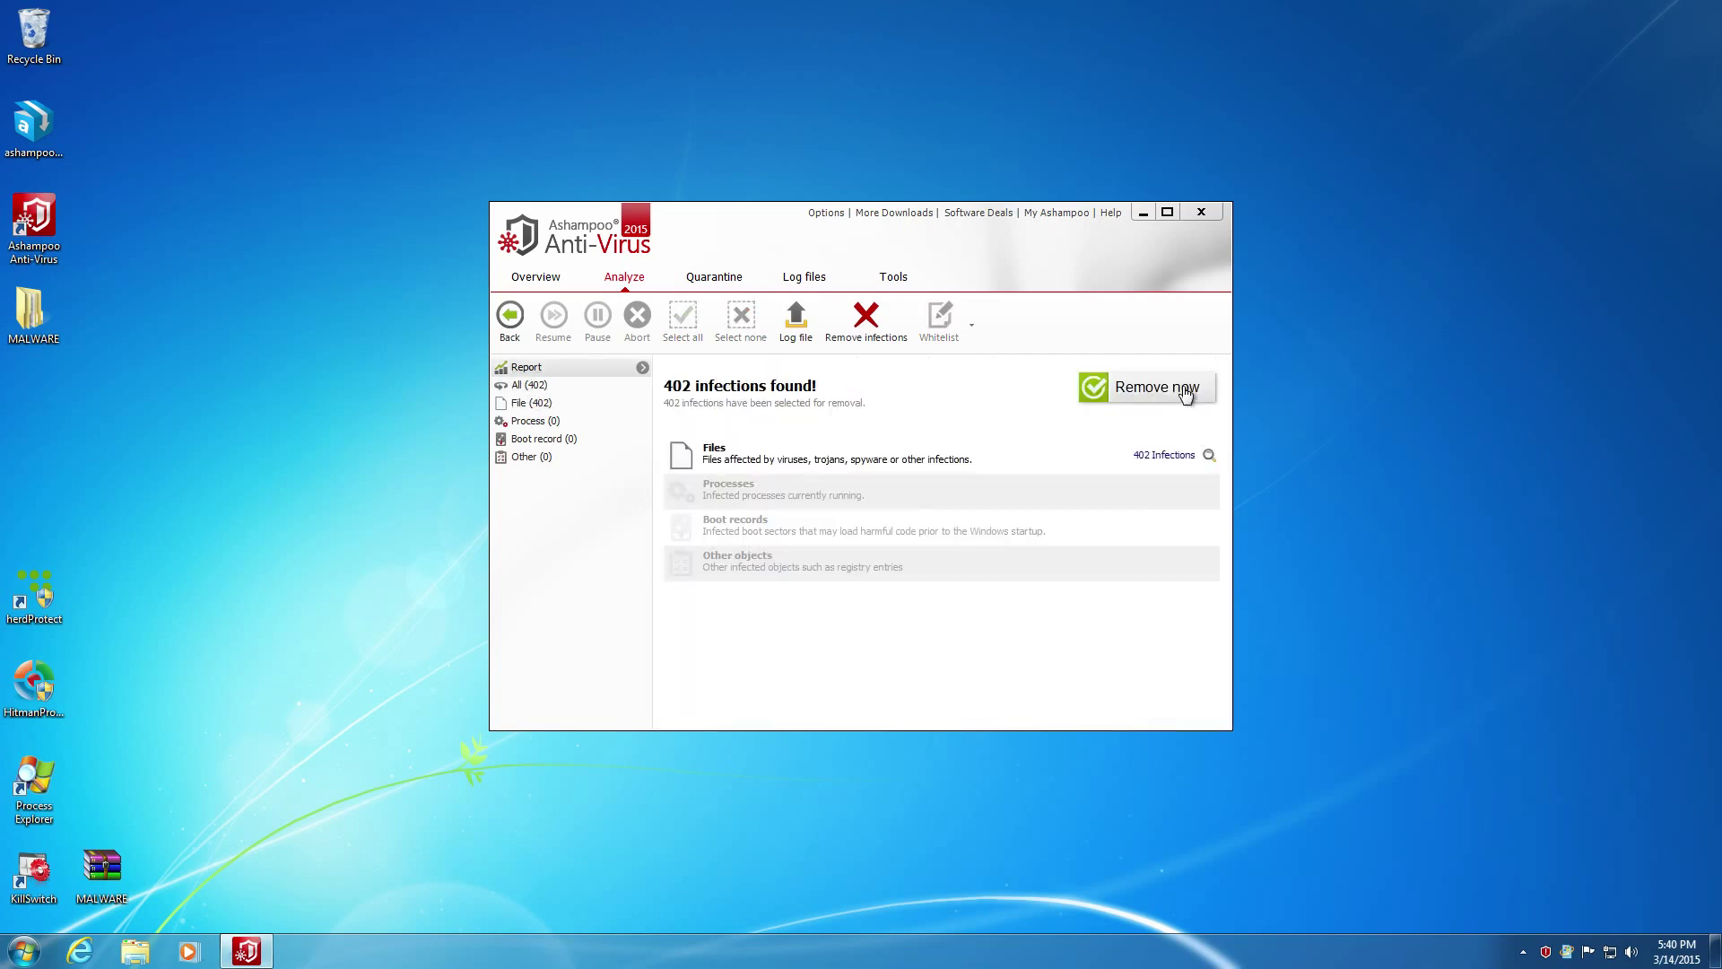
pyautogui.click(1097, 392)
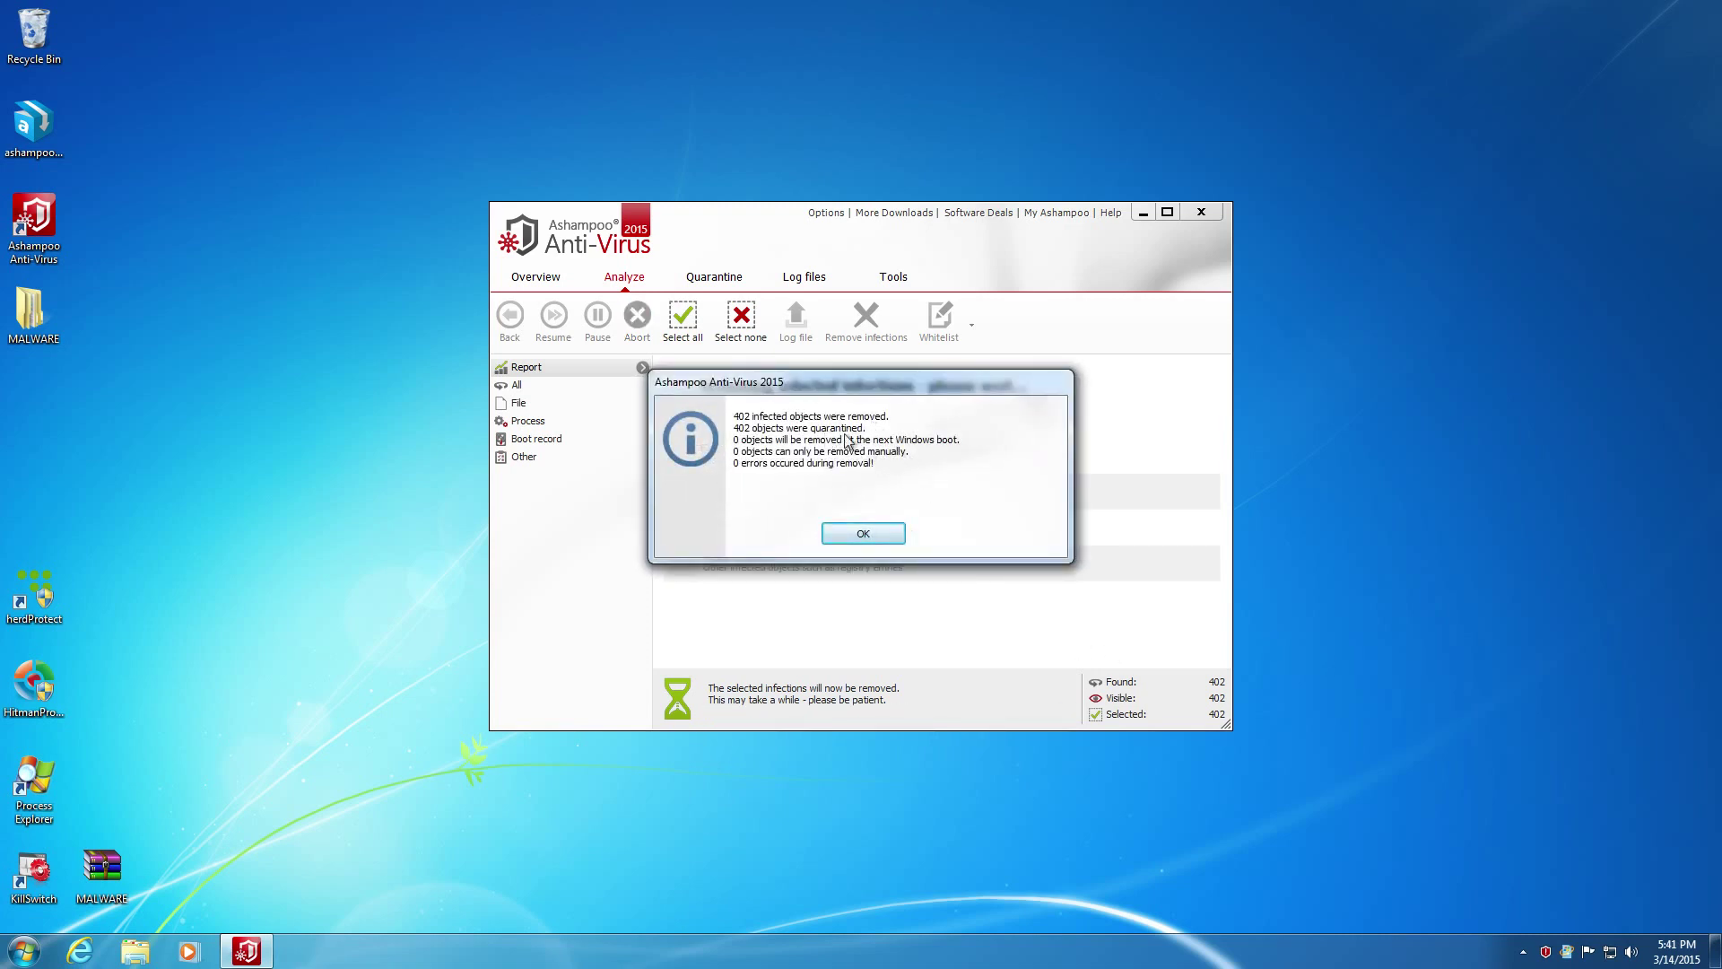
pyautogui.click(833, 533)
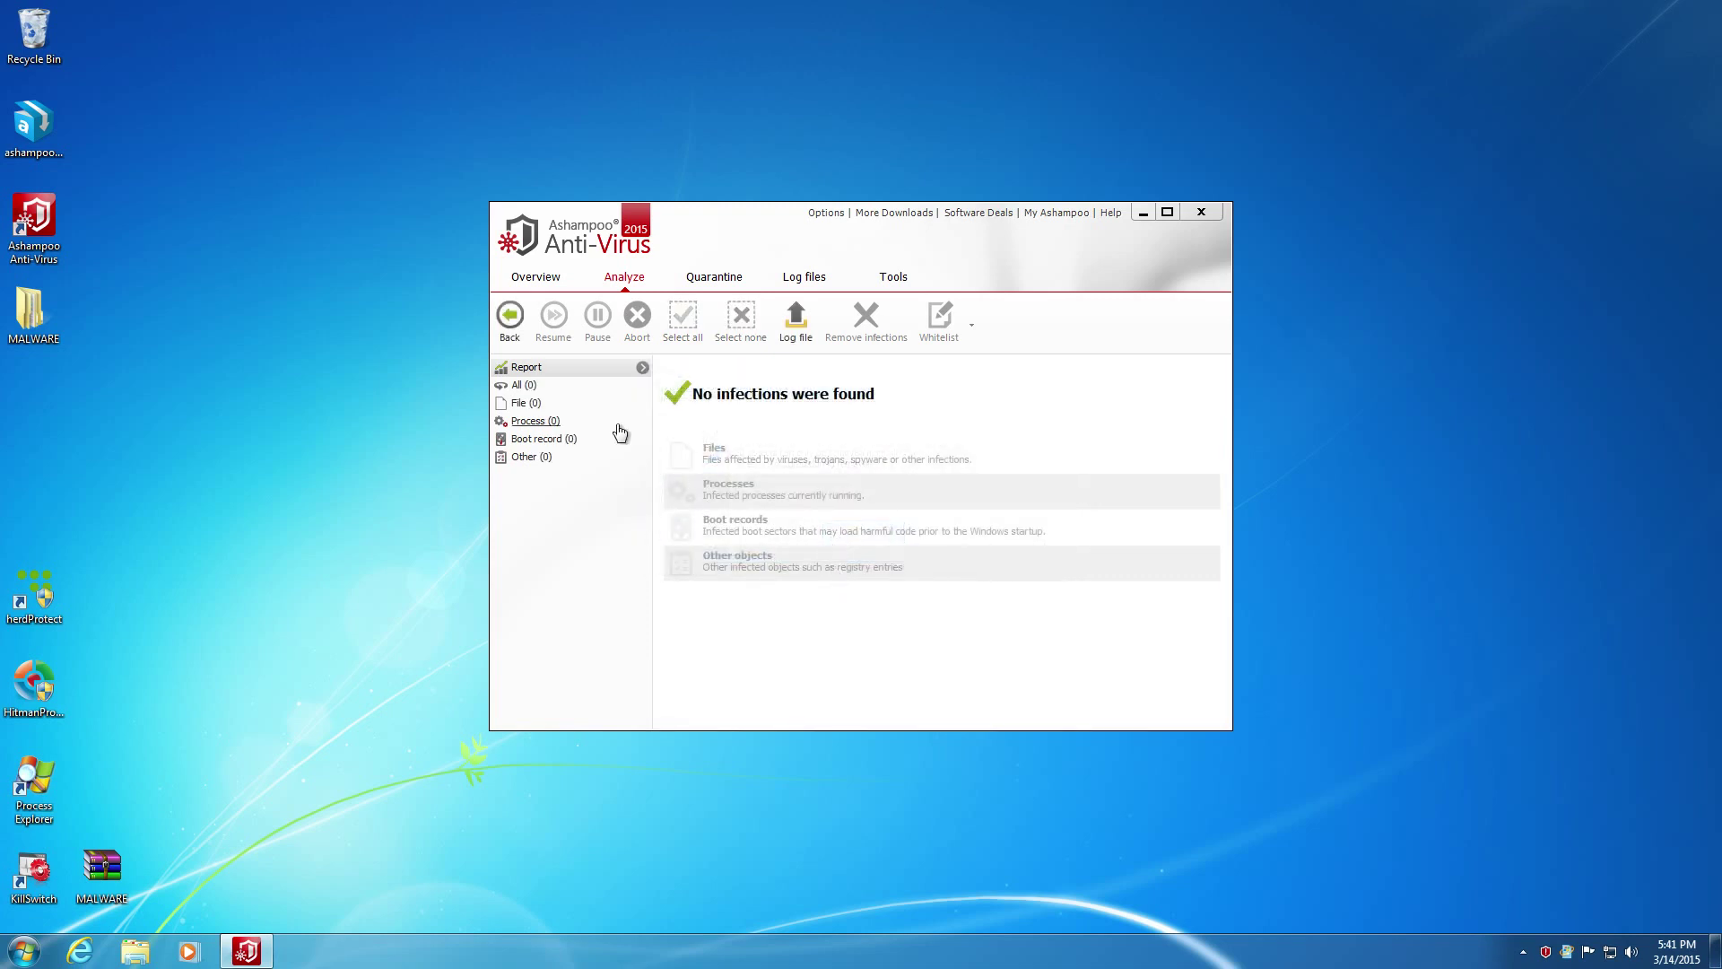
pyautogui.click(535, 278)
pyautogui.click(832, 556)
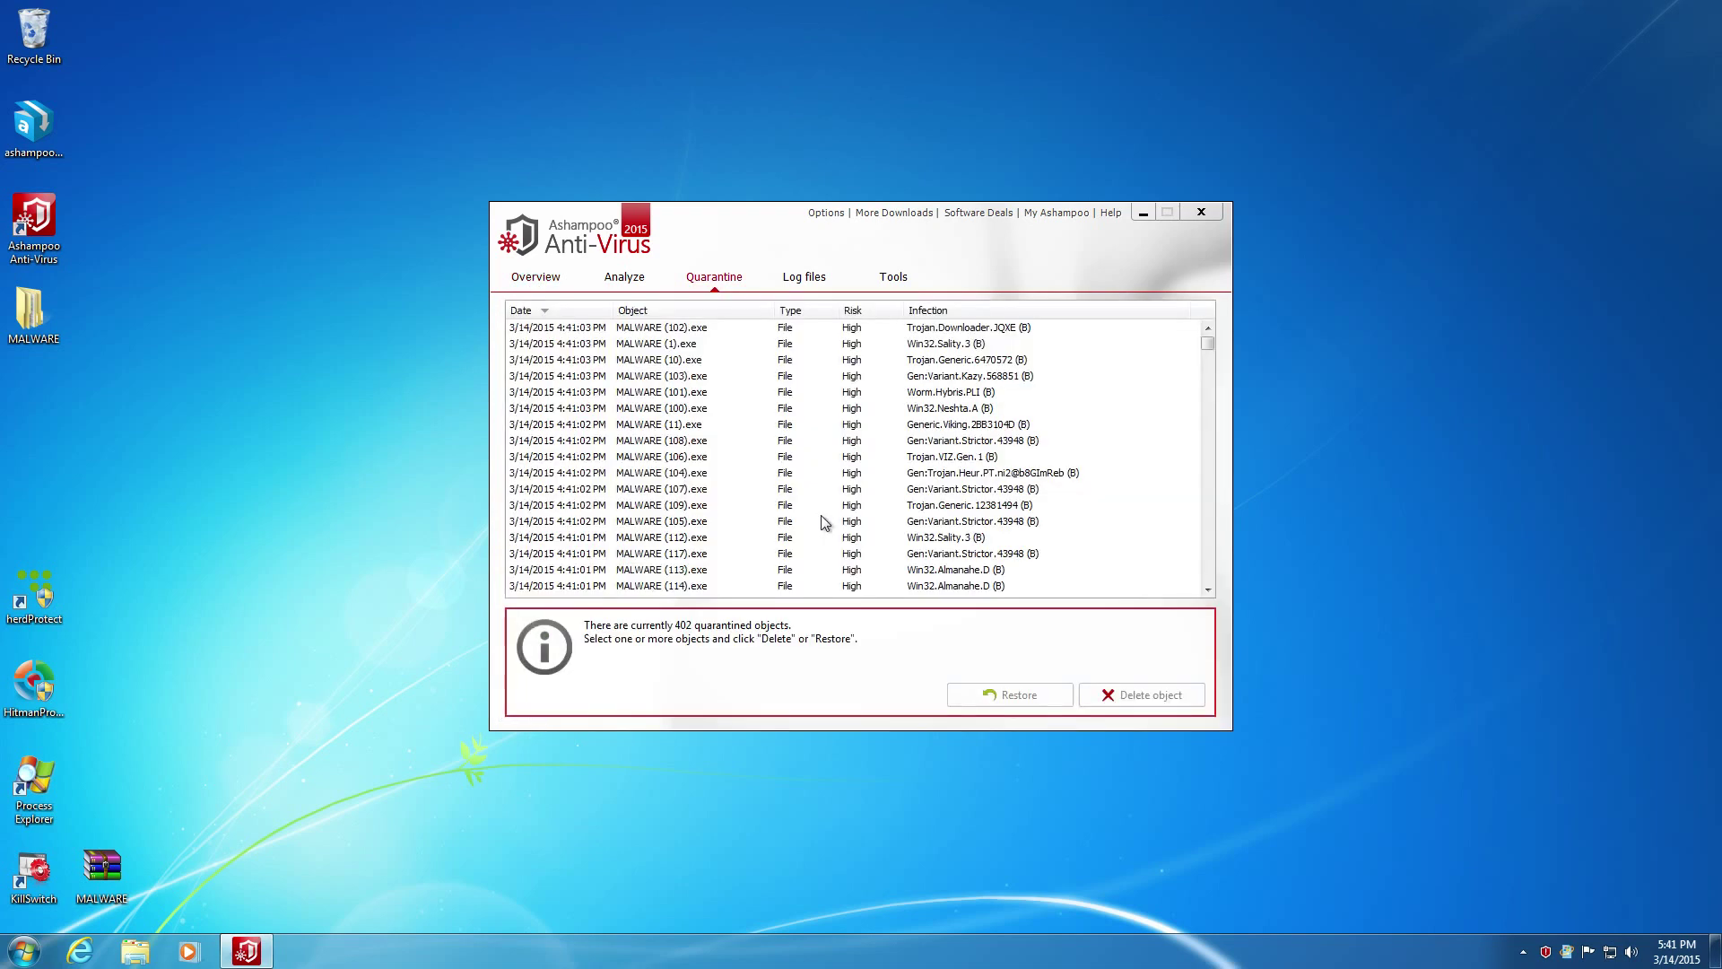
# Re-enable the behavior blocker and the on-access scanner of Ashampoo Anti-Virus
pyautogui.rightClick(1545, 952)
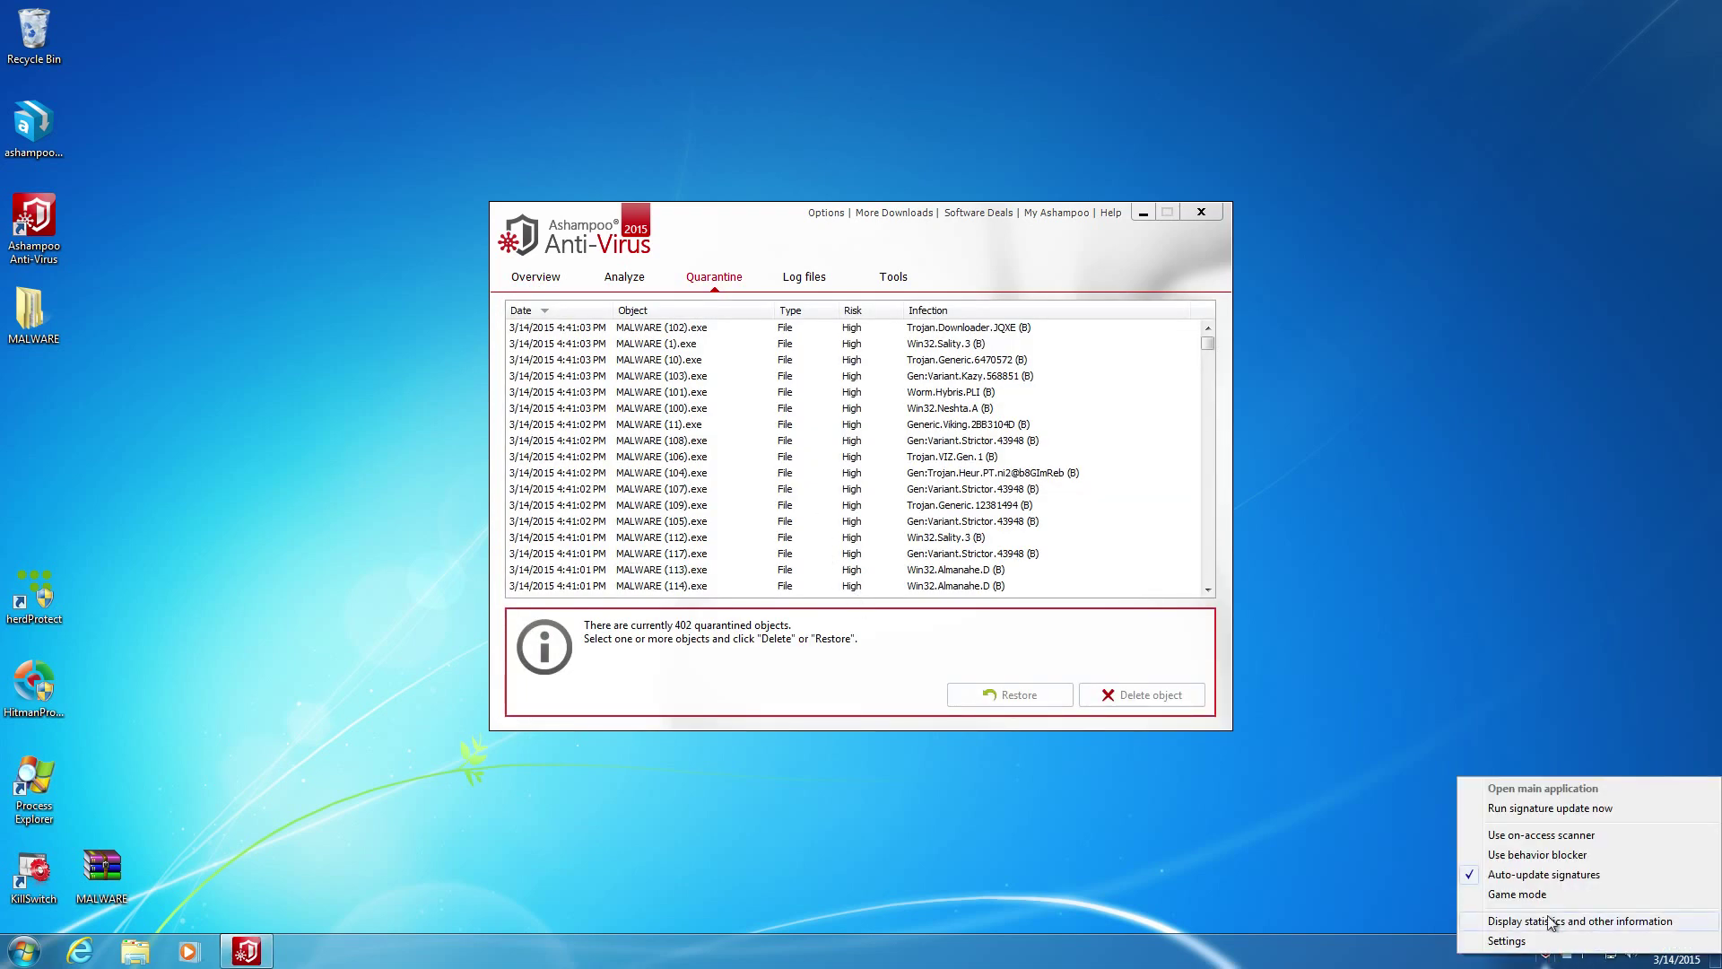
pyautogui.rightClick(1545, 951)
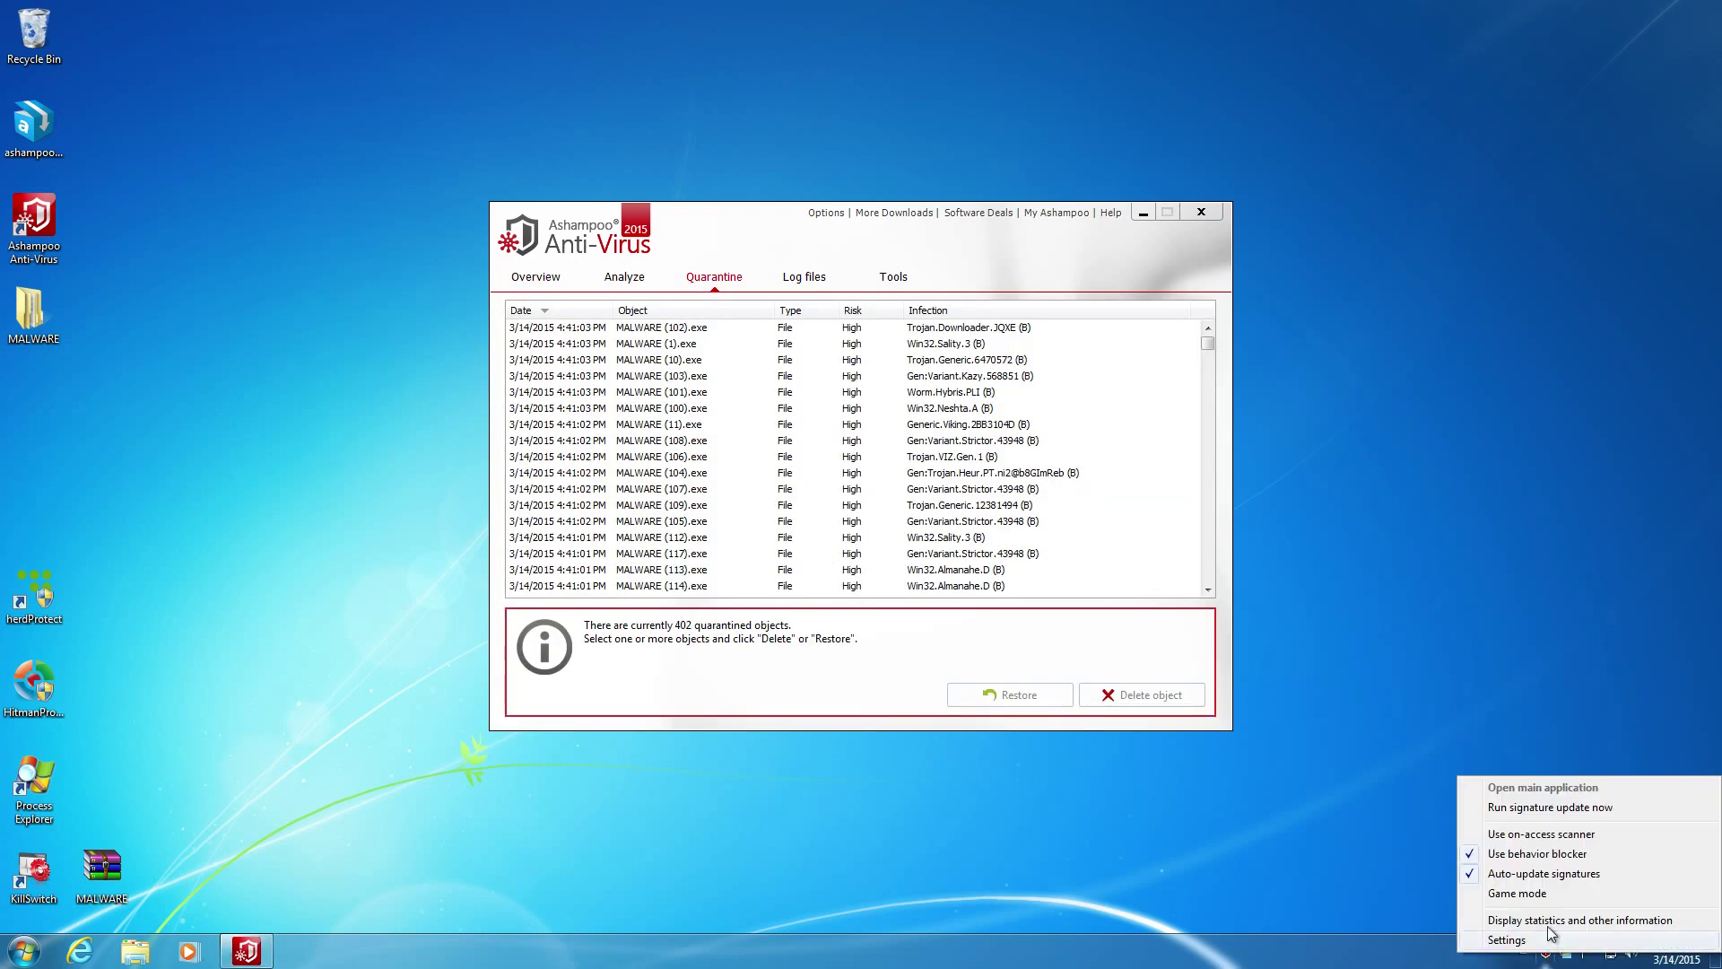
pyautogui.click(1553, 852)
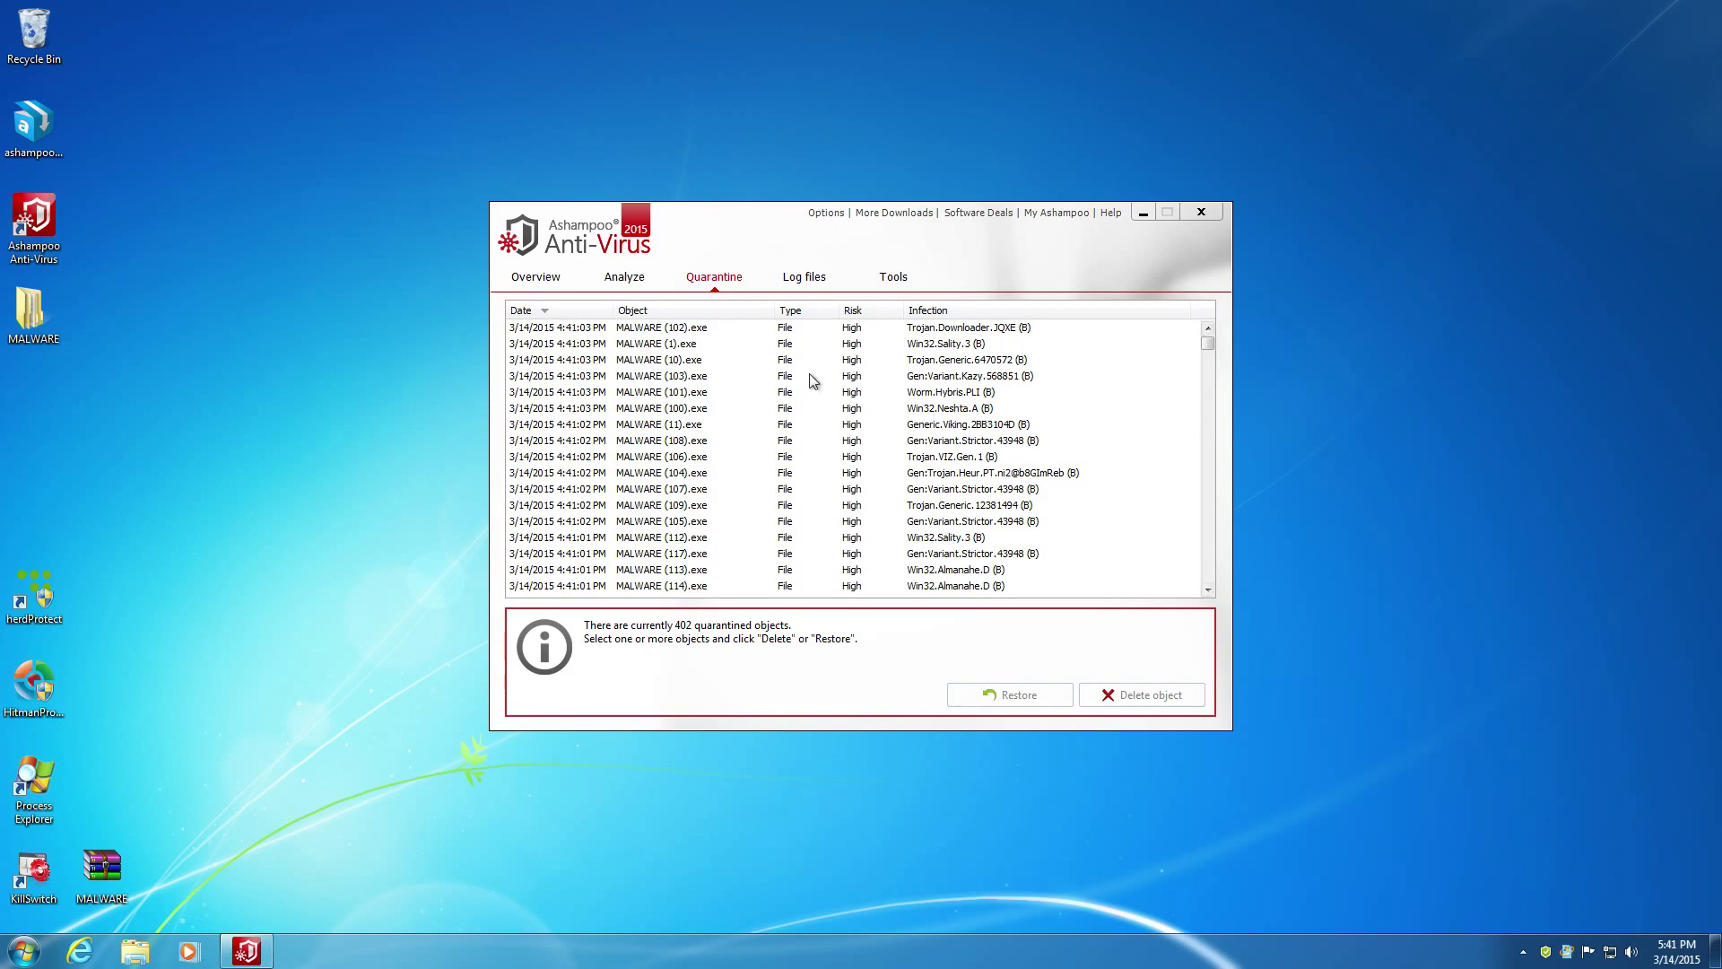
# Select the quarantined objects in one continuous range from MALWARE (102).exe at the start of the list towards its end
pyautogui.click(684, 329)
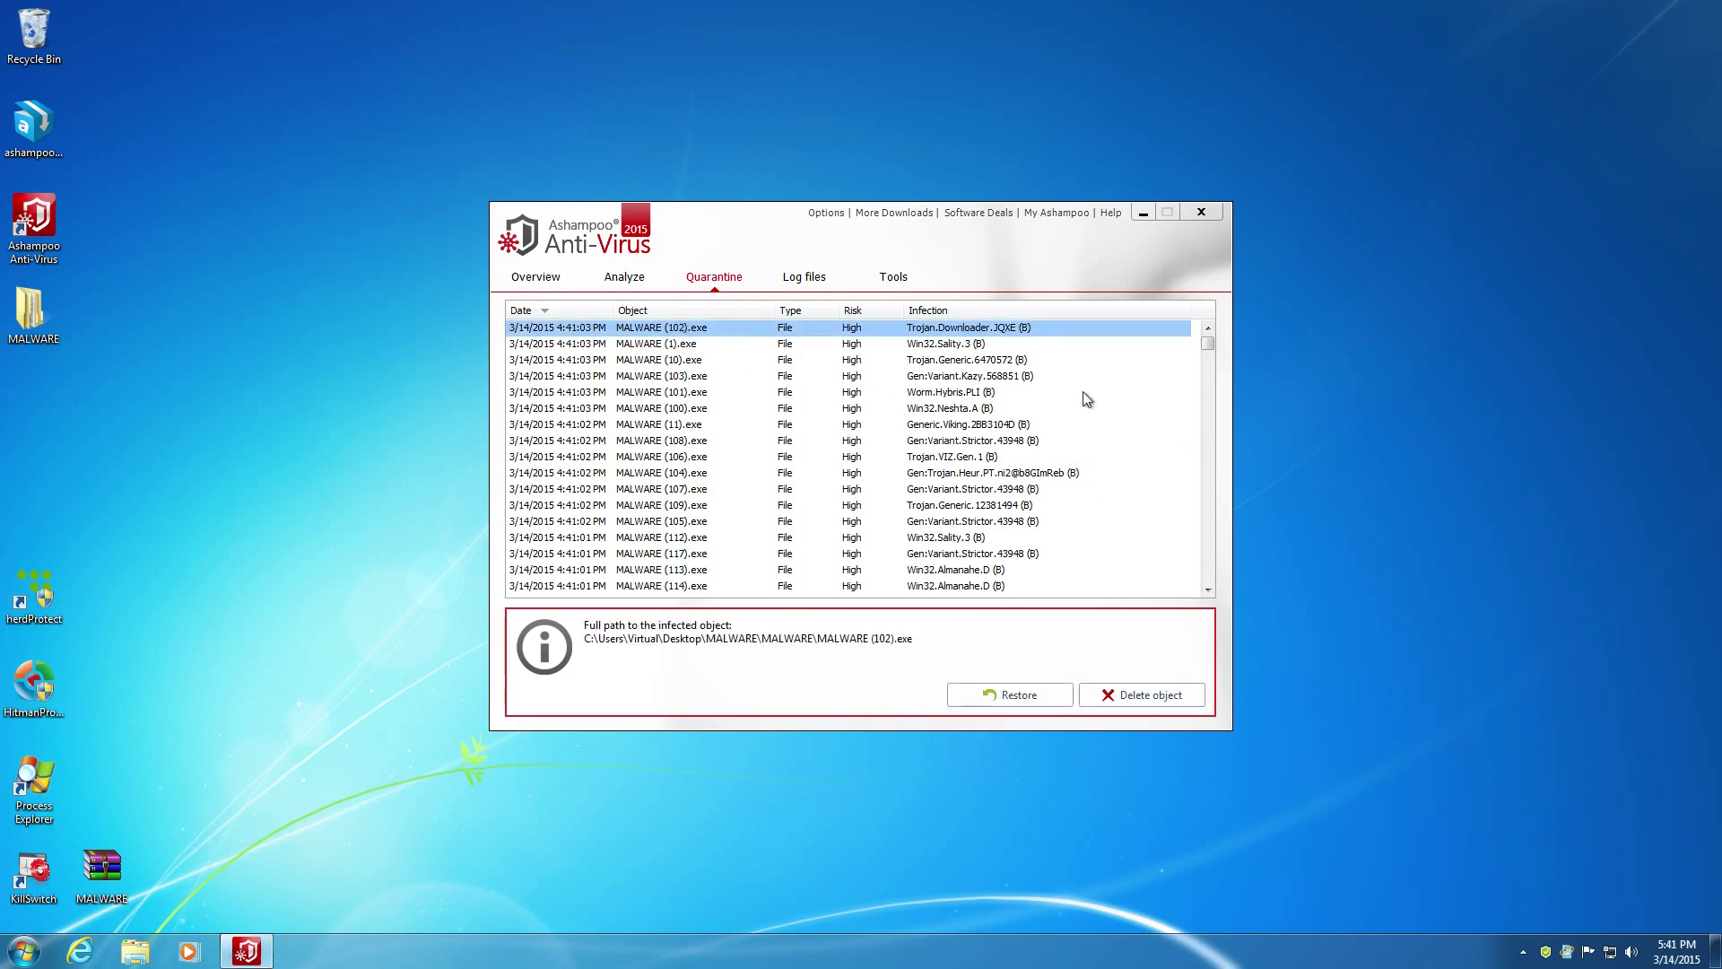
pyautogui.hotkey('shift', 'Down')
pyautogui.hotkey('shift', 'Down')
pyautogui.hotkey('shift', 'Down')
pyautogui.hotkey('shift', 'Down')
pyautogui.hotkey('shift', 'Down')
pyautogui.hotkey('shift', 'Down')
pyautogui.hotkey('shift', 'Down')
pyautogui.hotkey('shift', 'Down')
pyautogui.hotkey('shift', 'Down')
pyautogui.hotkey('shift', 'Down')
pyautogui.hotkey('shift', 'Down')
pyautogui.hotkey('shift', 'Down')
pyautogui.hotkey('shift', 'Down')
pyautogui.hotkey('shift', 'Down')
pyautogui.hotkey('shift', 'Down')
pyautogui.hotkey('shift', 'Down')
pyautogui.hotkey('shift', 'Down')
pyautogui.hotkey('shift', 'Down')
pyautogui.hotkey('shift', 'Down')
pyautogui.hotkey('shift', 'Down')
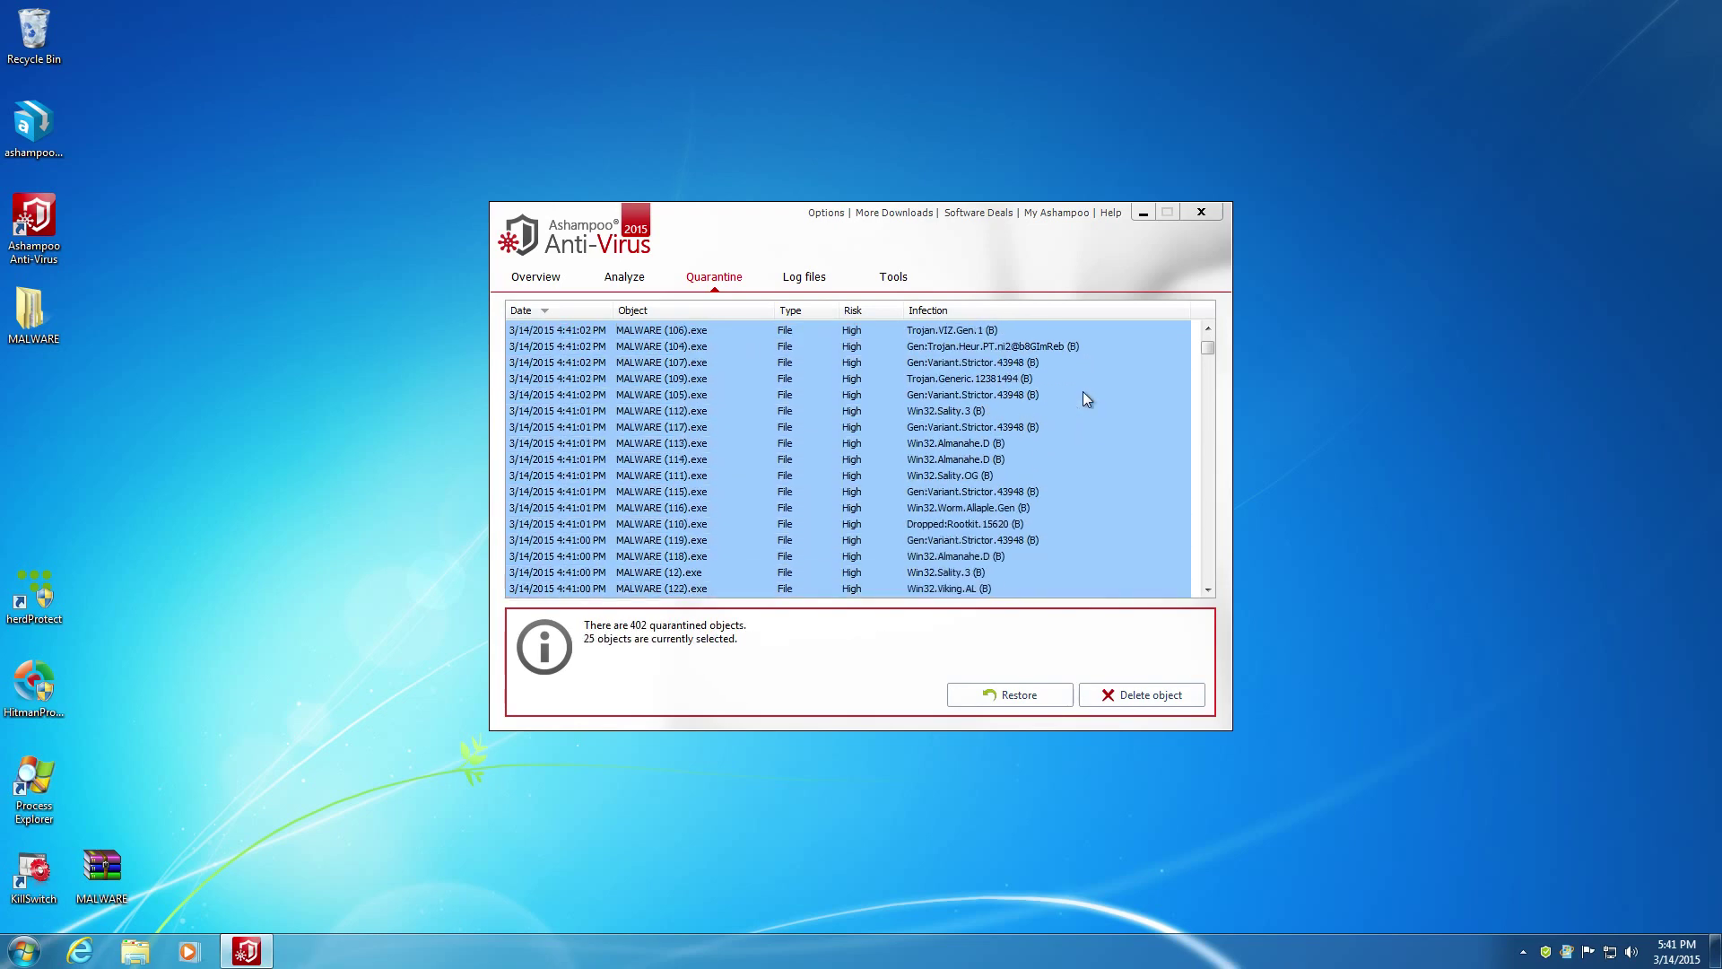
pyautogui.hotkey('shift', 'Down')
pyautogui.hotkey('shift', 'Down')
pyautogui.hotkey('shift', 'Down')
pyautogui.hotkey('shift', 'Down')
pyautogui.hotkey('shift', 'Down')
pyautogui.hotkey('shift', 'Down')
pyautogui.hotkey('shift', 'Down')
pyautogui.hotkey('shift', 'Down')
pyautogui.hotkey('shift', 'Down')
pyautogui.hotkey('shift', 'Down')
pyautogui.hotkey('shift', 'Down')
pyautogui.hotkey('shift', 'Down')
pyautogui.hotkey('shift', 'Down')
pyautogui.hotkey('shift', 'Down')
pyautogui.hotkey('shift', 'Down')
pyautogui.hotkey('shift', 'Down')
pyautogui.hotkey('shift', 'Down')
pyautogui.hotkey('shift', 'Down')
pyautogui.hotkey('shift', 'Down')
pyautogui.hotkey('shift', 'Down')
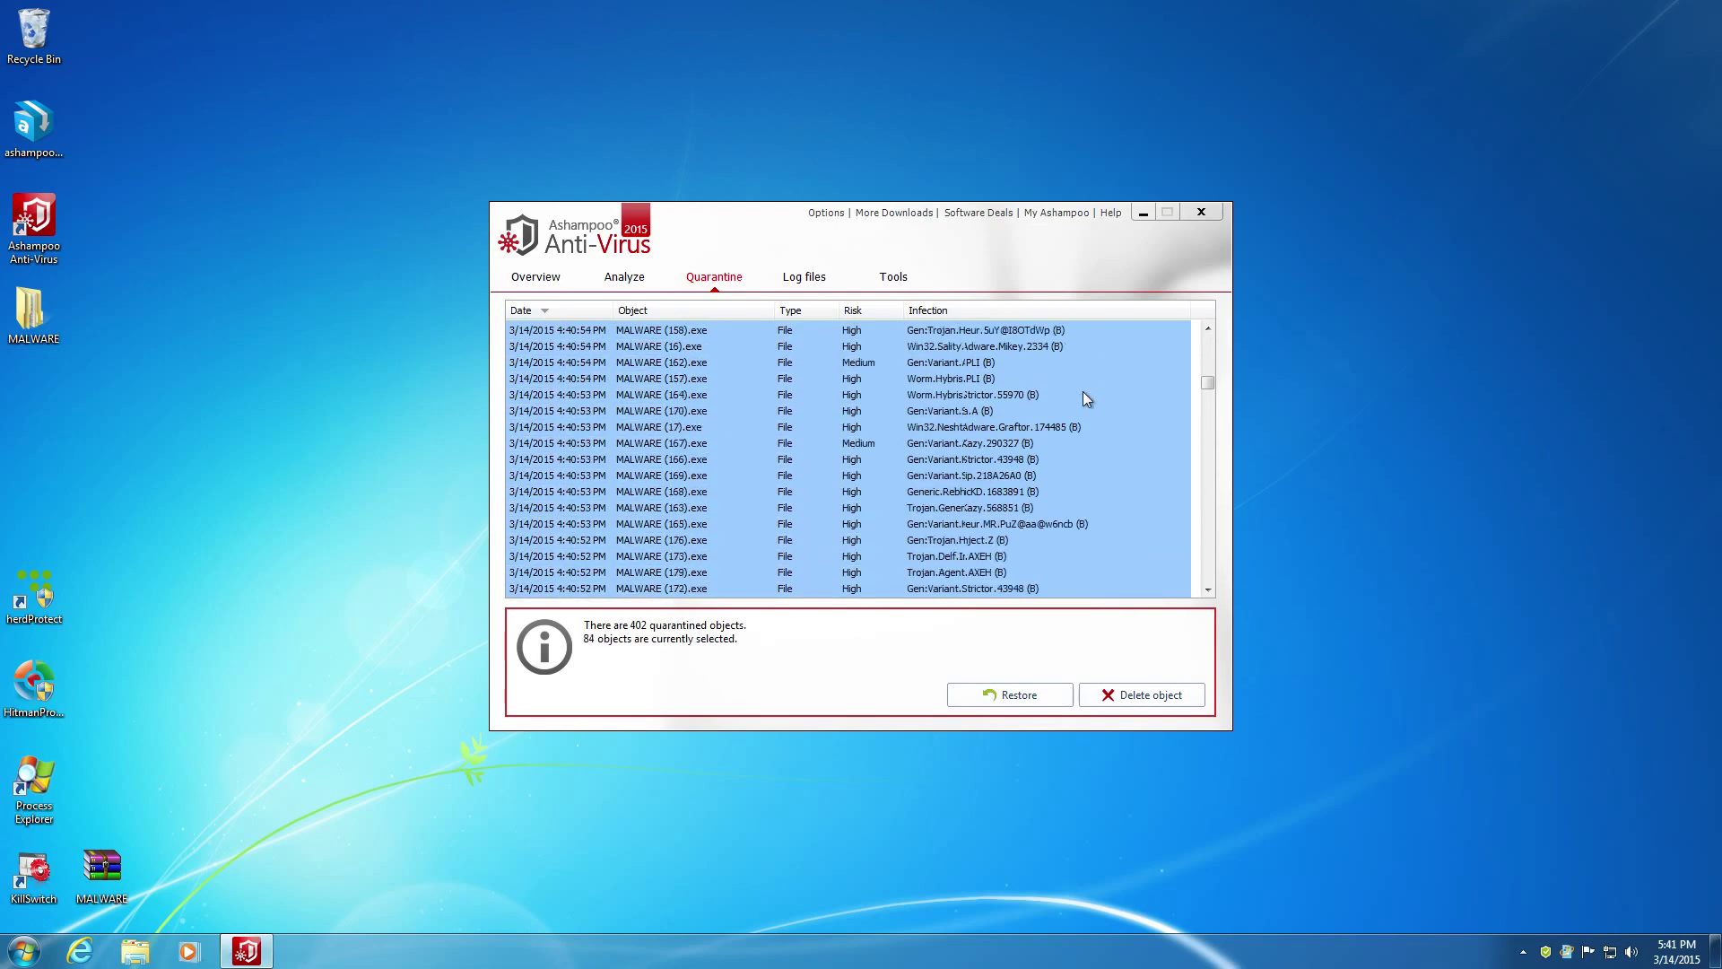
pyautogui.hotkey('shift', 'Down')
pyautogui.hotkey('shift', 'Down')
pyautogui.hotkey('shift', 'Down')
pyautogui.hotkey('shift', 'Down')
pyautogui.hotkey('shift', 'Down')
pyautogui.hotkey('shift', 'Down')
pyautogui.hotkey('shift', 'Down')
pyautogui.hotkey('shift', 'Down')
pyautogui.hotkey('shift', 'Down')
pyautogui.hotkey('shift', 'Down')
pyautogui.hotkey('shift', 'Down')
pyautogui.hotkey('shift', 'Down')
pyautogui.hotkey('shift', 'Down')
pyautogui.hotkey('shift', 'Down')
pyautogui.hotkey('shift', 'Down')
pyautogui.hotkey('shift', 'Down')
pyautogui.hotkey('shift', 'Down')
pyautogui.hotkey('shift', 'Down')
pyautogui.hotkey('shift', 'Down')
pyautogui.hotkey('shift', 'Down')
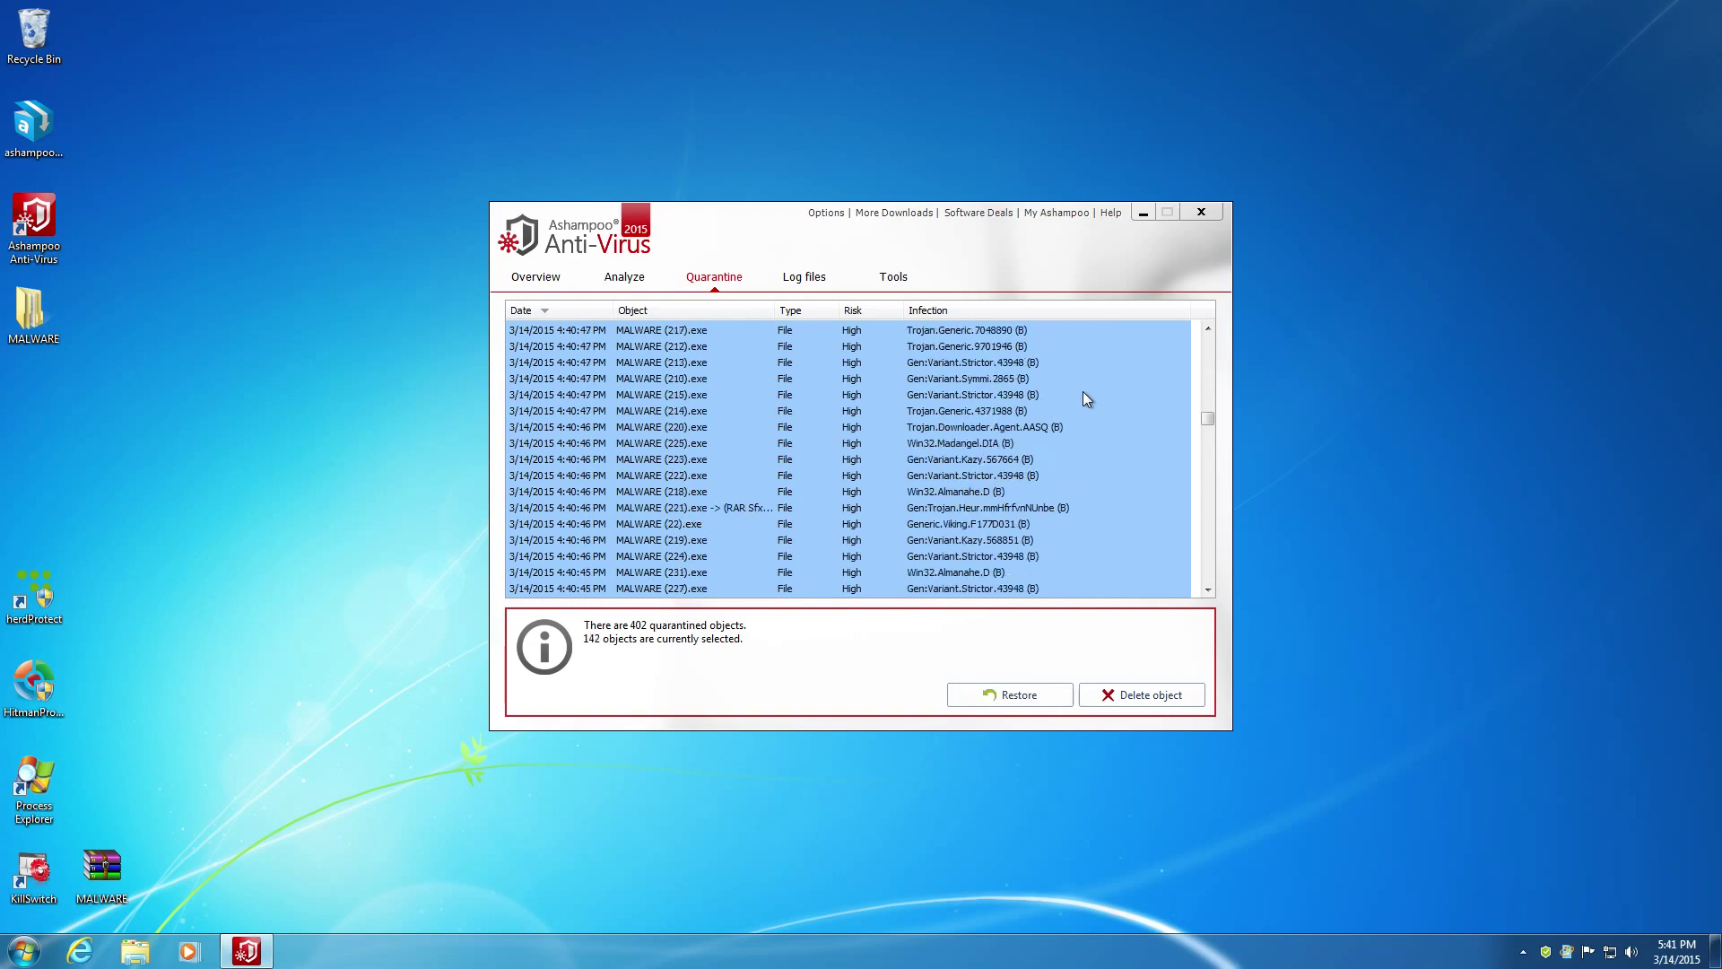
pyautogui.hotkey('shift', 'Down')
pyautogui.hotkey('shift', 'Down')
pyautogui.hotkey('shift', 'Down')
pyautogui.hotkey('shift', 'Down')
pyautogui.hotkey('shift', 'Down')
pyautogui.hotkey('shift', 'Down')
pyautogui.hotkey('shift', 'Down')
pyautogui.hotkey('shift', 'Down')
pyautogui.hotkey('shift', 'Down')
pyautogui.hotkey('shift', 'Down')
pyautogui.hotkey('shift', 'Down')
pyautogui.hotkey('shift', 'Down')
pyautogui.hotkey('shift', 'Down')
pyautogui.hotkey('shift', 'Down')
pyautogui.hotkey('shift', 'Down')
pyautogui.hotkey('shift', 'Down')
pyautogui.hotkey('shift', 'Down')
pyautogui.hotkey('shift', 'Down')
pyautogui.hotkey('shift', 'Down')
pyautogui.hotkey('shift', 'Down')
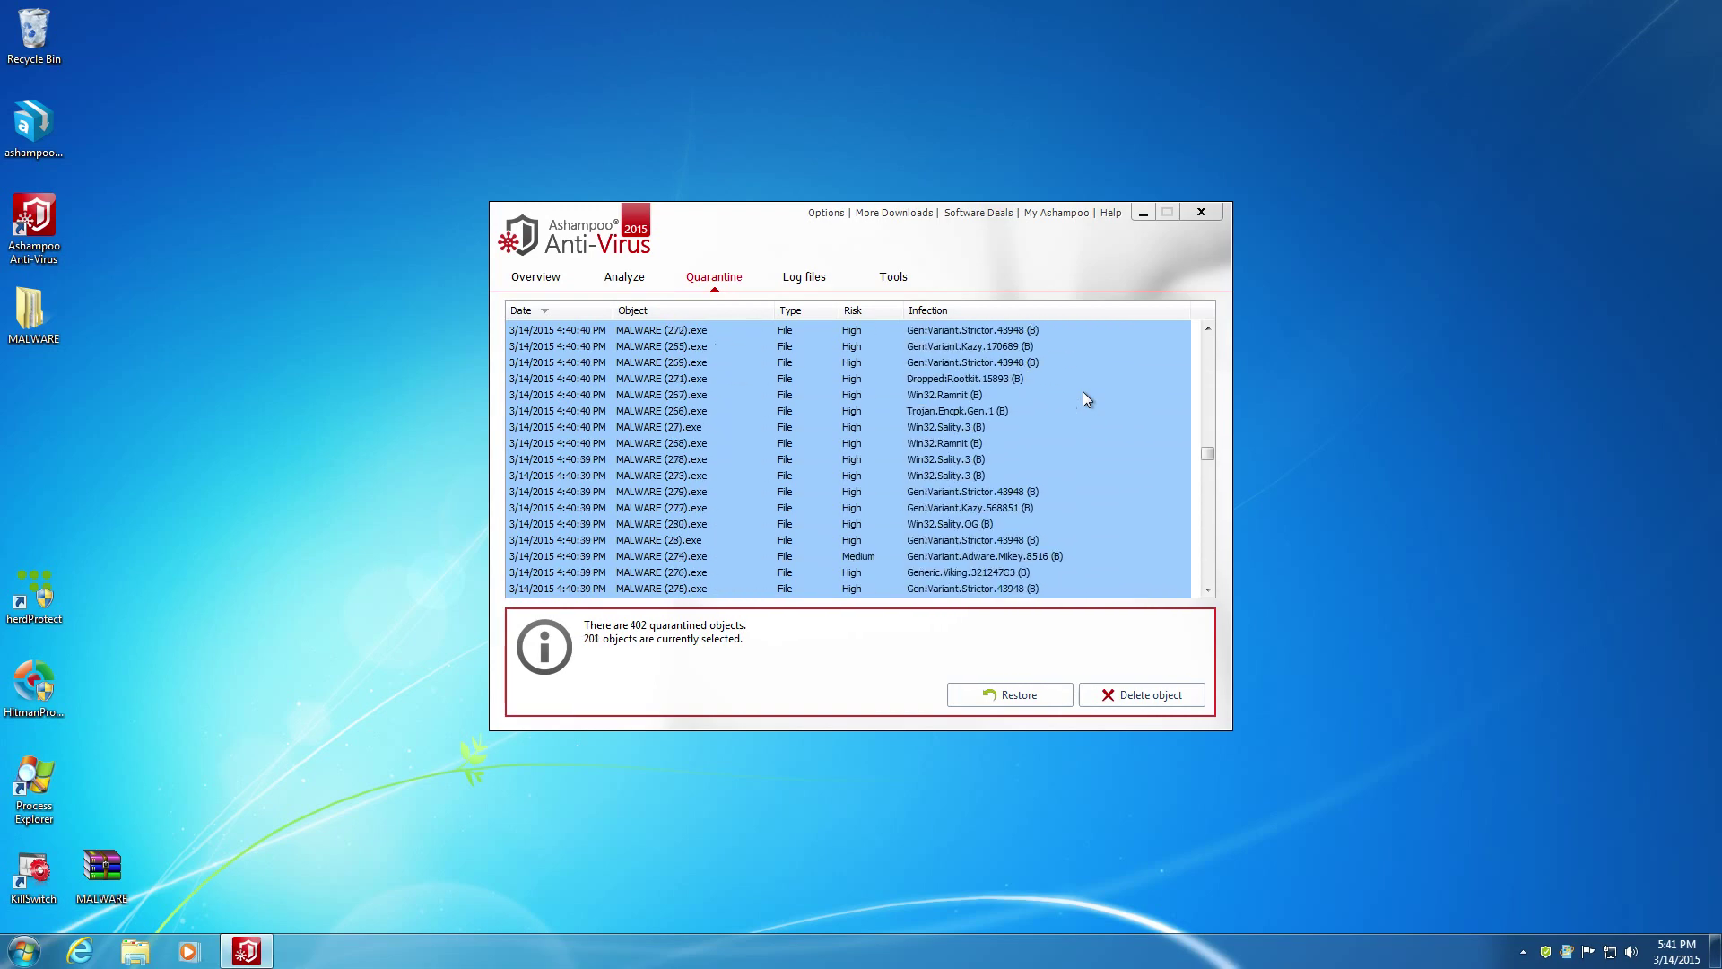
pyautogui.hotkey('shift', 'Down')
pyautogui.hotkey('shift', 'Down')
pyautogui.hotkey('shift', 'Down')
pyautogui.hotkey('shift', 'Down')
pyautogui.hotkey('shift', 'Down')
pyautogui.hotkey('shift', 'Down')
pyautogui.hotkey('shift', 'Down')
pyautogui.hotkey('shift', 'Down')
pyautogui.hotkey('shift', 'Down')
pyautogui.hotkey('shift', 'Down')
pyautogui.hotkey('shift', 'Down')
pyautogui.hotkey('shift', 'Down')
pyautogui.hotkey('shift', 'Down')
pyautogui.hotkey('shift', 'Down')
pyautogui.hotkey('shift', 'Down')
pyautogui.hotkey('shift', 'Down')
pyautogui.hotkey('shift', 'Down')
pyautogui.hotkey('shift', 'Down')
pyautogui.hotkey('shift', 'Down')
pyautogui.hotkey('shift', 'Down')
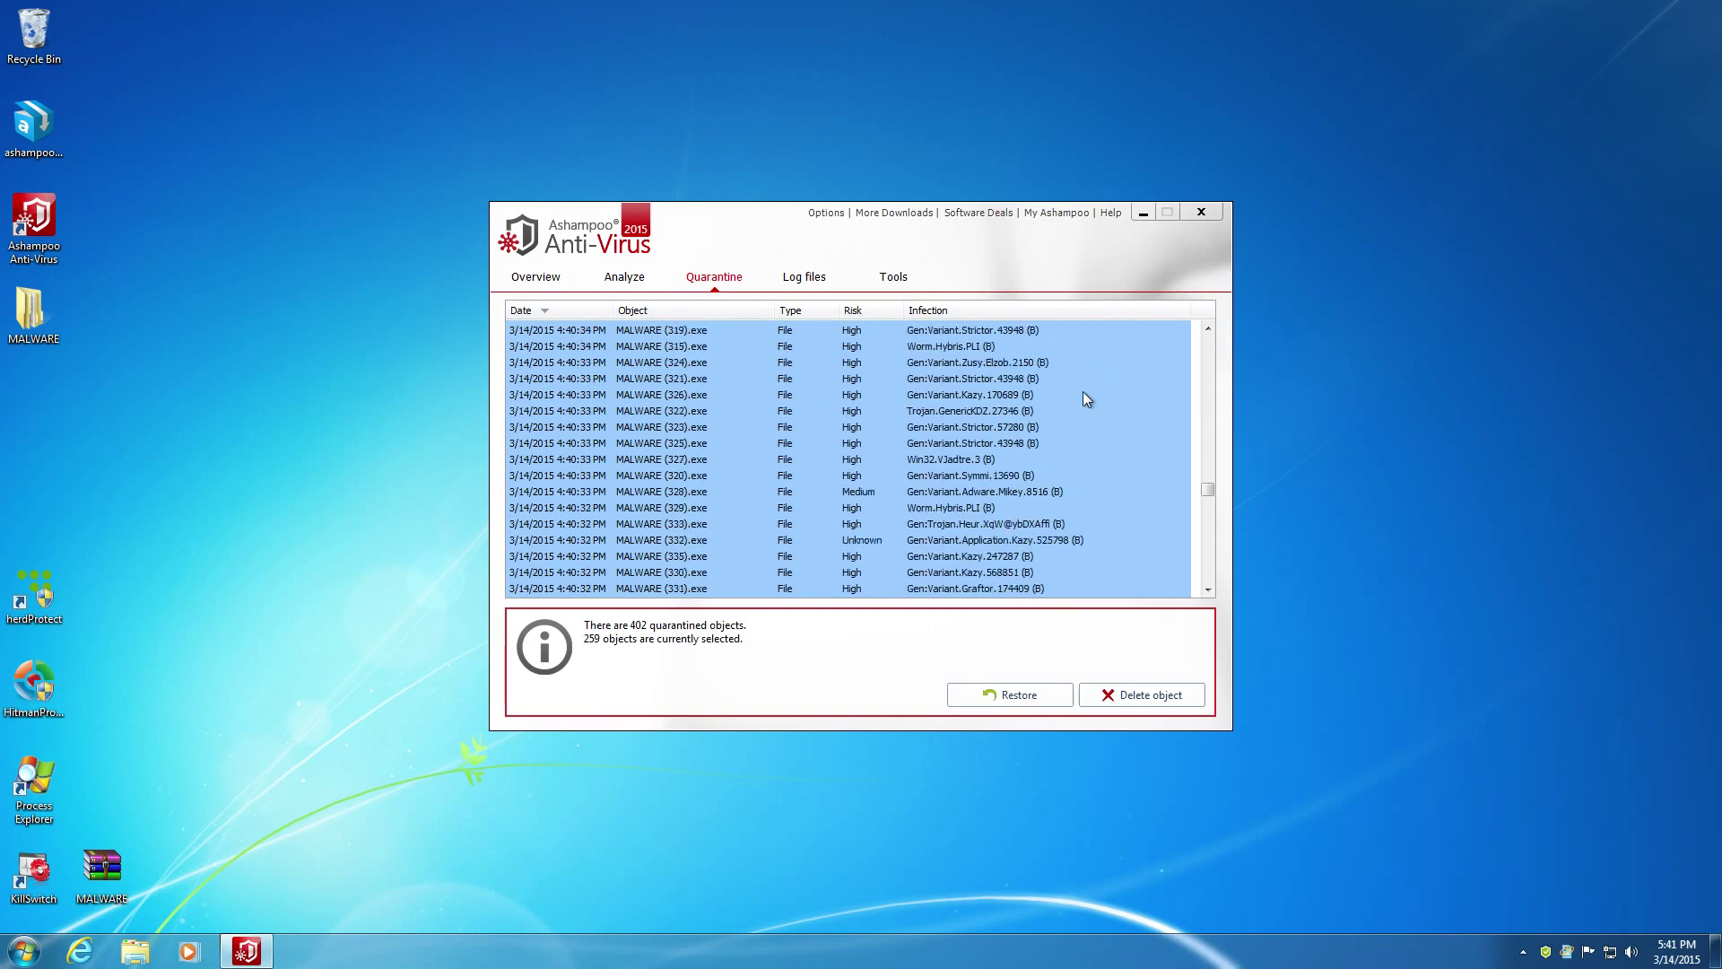
pyautogui.hotkey('shift', 'Down')
pyautogui.hotkey('shift', 'Down')
pyautogui.hotkey('shift', 'Down')
pyautogui.hotkey('shift', 'Down')
pyautogui.hotkey('shift', 'Down')
pyautogui.hotkey('shift', 'Down')
pyautogui.hotkey('shift', 'Down')
pyautogui.hotkey('shift', 'Down')
pyautogui.hotkey('shift', 'Down')
pyautogui.hotkey('shift', 'Down')
pyautogui.hotkey('shift', 'Down')
pyautogui.hotkey('shift', 'Down')
pyautogui.hotkey('shift', 'Down')
pyautogui.hotkey('shift', 'Down')
pyautogui.hotkey('shift', 'Down')
pyautogui.hotkey('shift', 'Down')
pyautogui.hotkey('shift', 'Down')
pyautogui.hotkey('shift', 'Down')
pyautogui.hotkey('shift', 'Down')
pyautogui.hotkey('shift', 'Down')
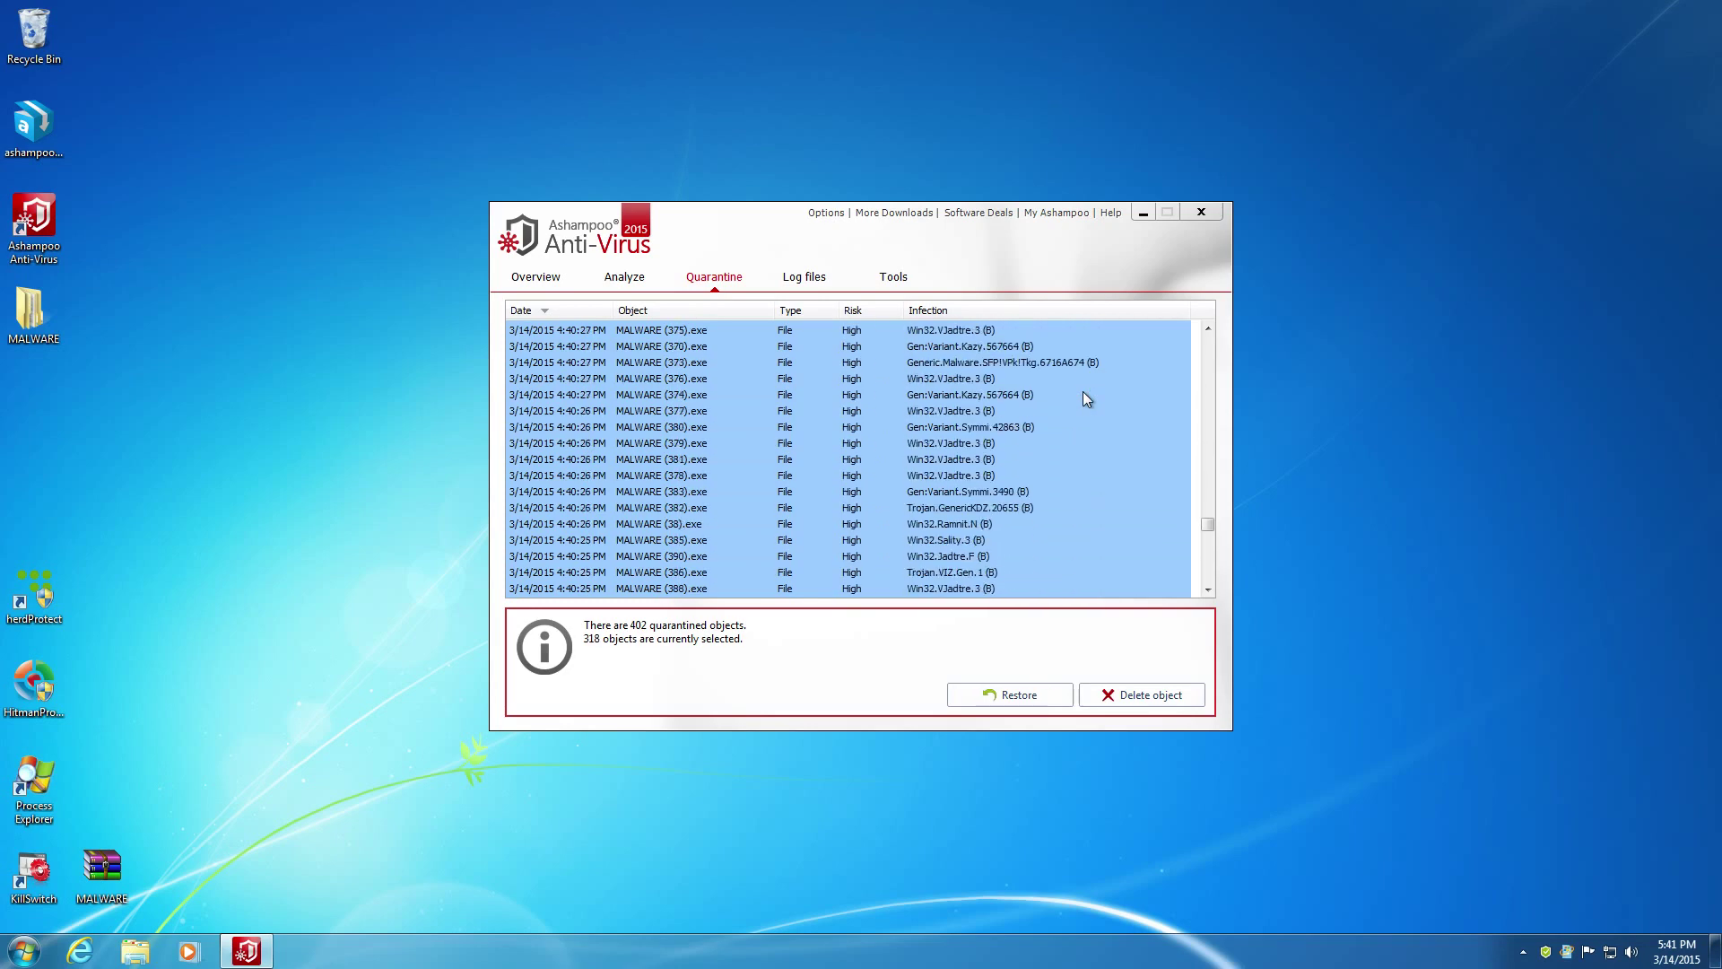
pyautogui.hotkey('shift', 'Down')
pyautogui.hotkey('shift', 'Down')
pyautogui.hotkey('shift', 'Down')
pyautogui.hotkey('shift', 'Down')
pyautogui.hotkey('shift', 'Down')
pyautogui.hotkey('shift', 'Down')
pyautogui.hotkey('shift', 'Down')
pyautogui.hotkey('shift', 'Down')
pyautogui.hotkey('shift', 'Down')
pyautogui.hotkey('shift', 'Down')
pyautogui.hotkey('shift', 'Down')
pyautogui.hotkey('shift', 'Down')
pyautogui.hotkey('shift', 'Down')
pyautogui.hotkey('shift', 'Down')
pyautogui.hotkey('shift', 'Down')
pyautogui.hotkey('shift', 'Down')
pyautogui.hotkey('shift', 'Down')
pyautogui.hotkey('shift', 'Down')
pyautogui.hotkey('shift', 'Down')
pyautogui.hotkey('shift', 'Down')
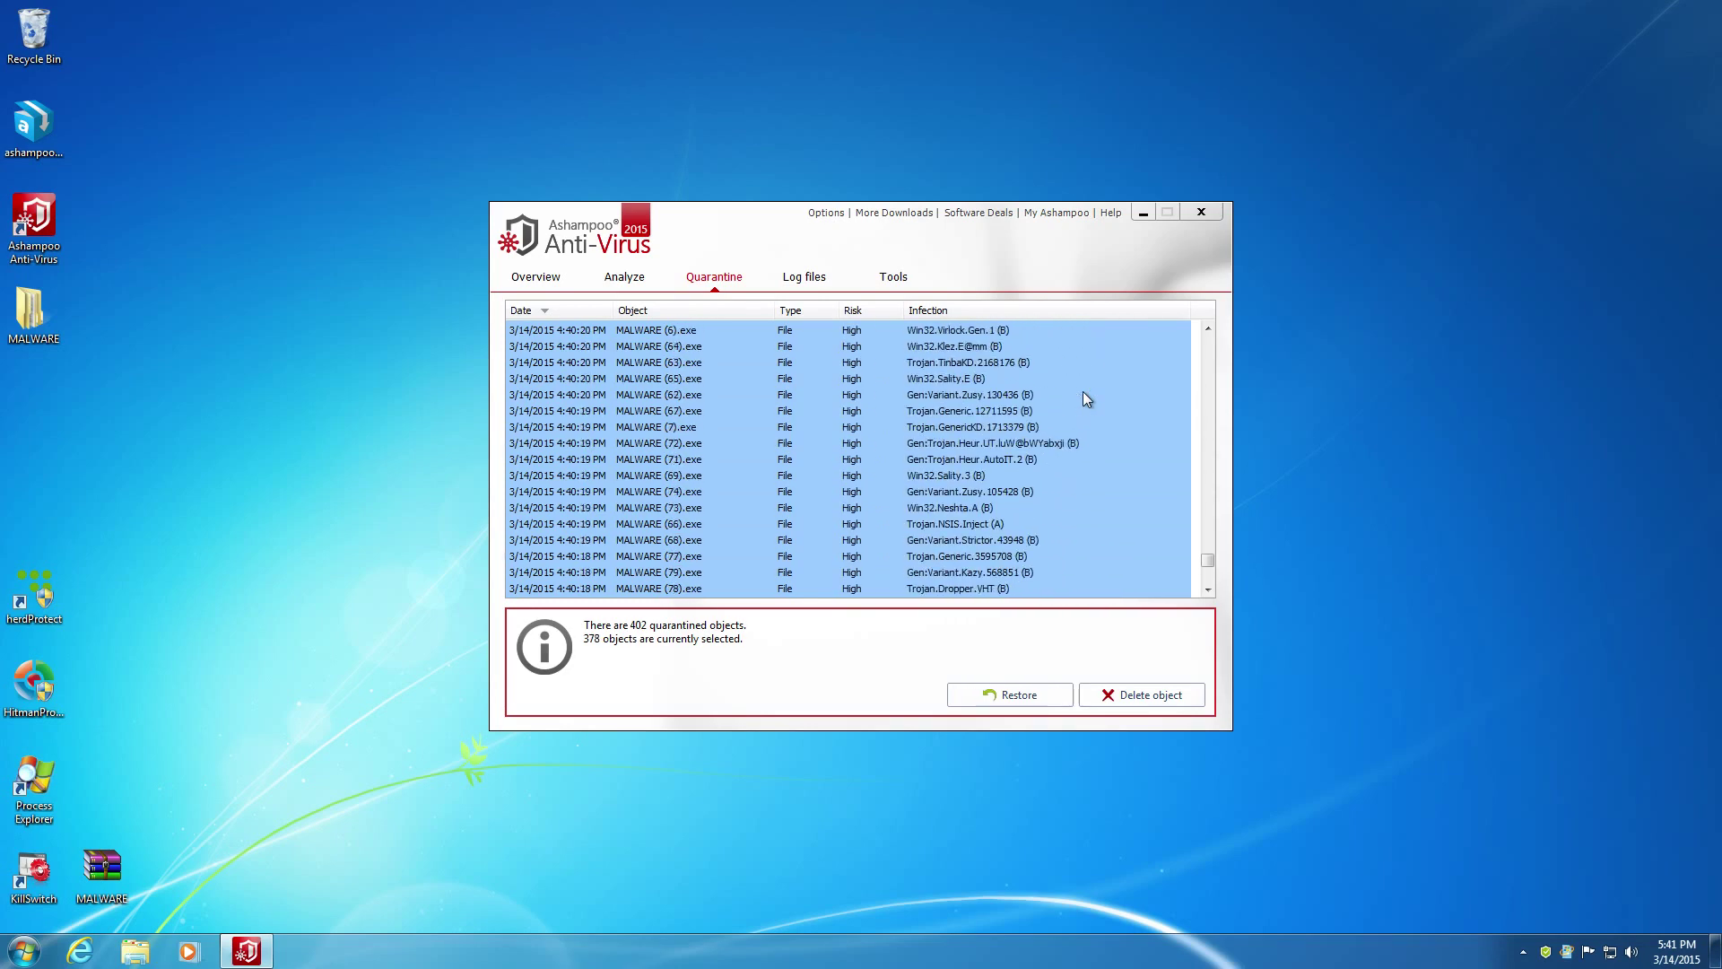
# Permanently delete all quarantined objects except the last ten in the list, from MALWARE (96).exe to MALWARE (99).exe
pyautogui.hotkey('shift', 'Down')
pyautogui.hotkey('shift', 'Down')
pyautogui.hotkey('shift', 'Down')
pyautogui.hotkey('shift', 'Down')
pyautogui.hotkey('shift', 'Down')
pyautogui.hotkey('shift', 'Down')
pyautogui.hotkey('shift', 'Down')
pyautogui.hotkey('shift', 'Down')
pyautogui.hotkey('shift', 'Down')
pyautogui.hotkey('shift', 'Down')
pyautogui.hotkey('shift', 'Down')
pyautogui.hotkey('shift', 'Down')
pyautogui.hotkey('shift', 'Down')
pyautogui.hotkey('shift', 'Down')
pyautogui.hotkey('shift', 'Down')
pyautogui.hotkey('shift', 'Down')
pyautogui.hotkey('shift', 'Down')
pyautogui.hotkey('shift', 'Down')
pyautogui.hotkey('shift', 'Down')
pyautogui.hotkey('shift', 'Down')
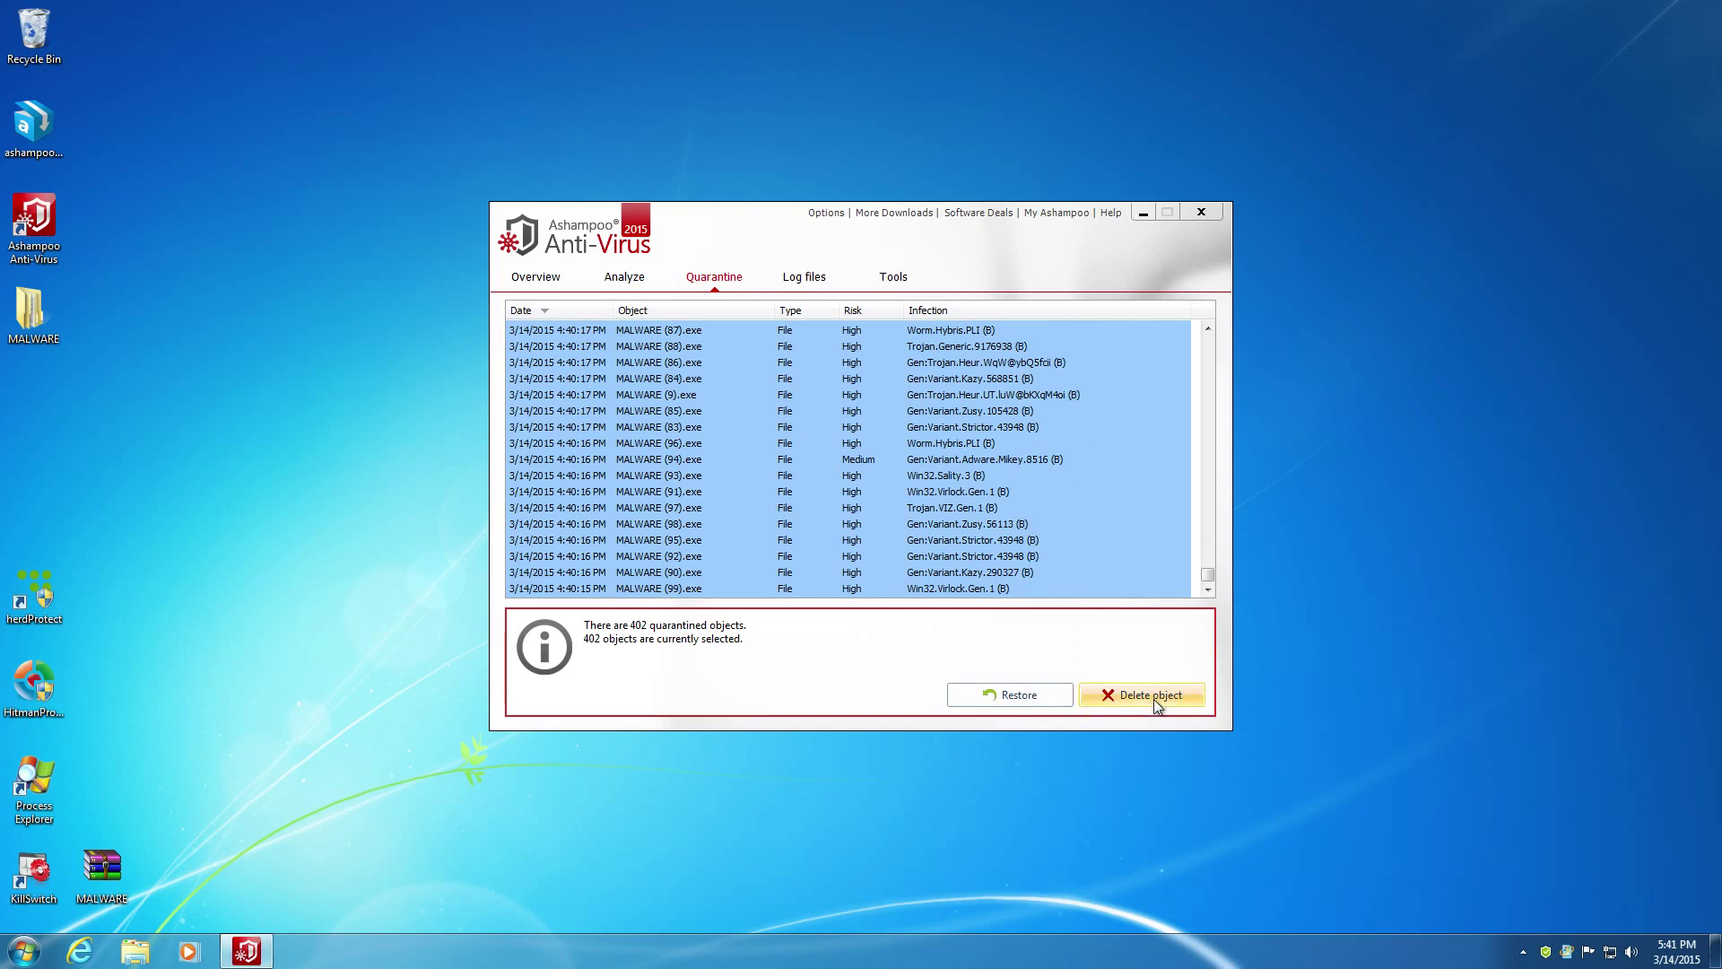
pyautogui.hotkey('shift', 'Up')
pyautogui.hotkey('shift', 'Up')
pyautogui.hotkey('shift', 'Up')
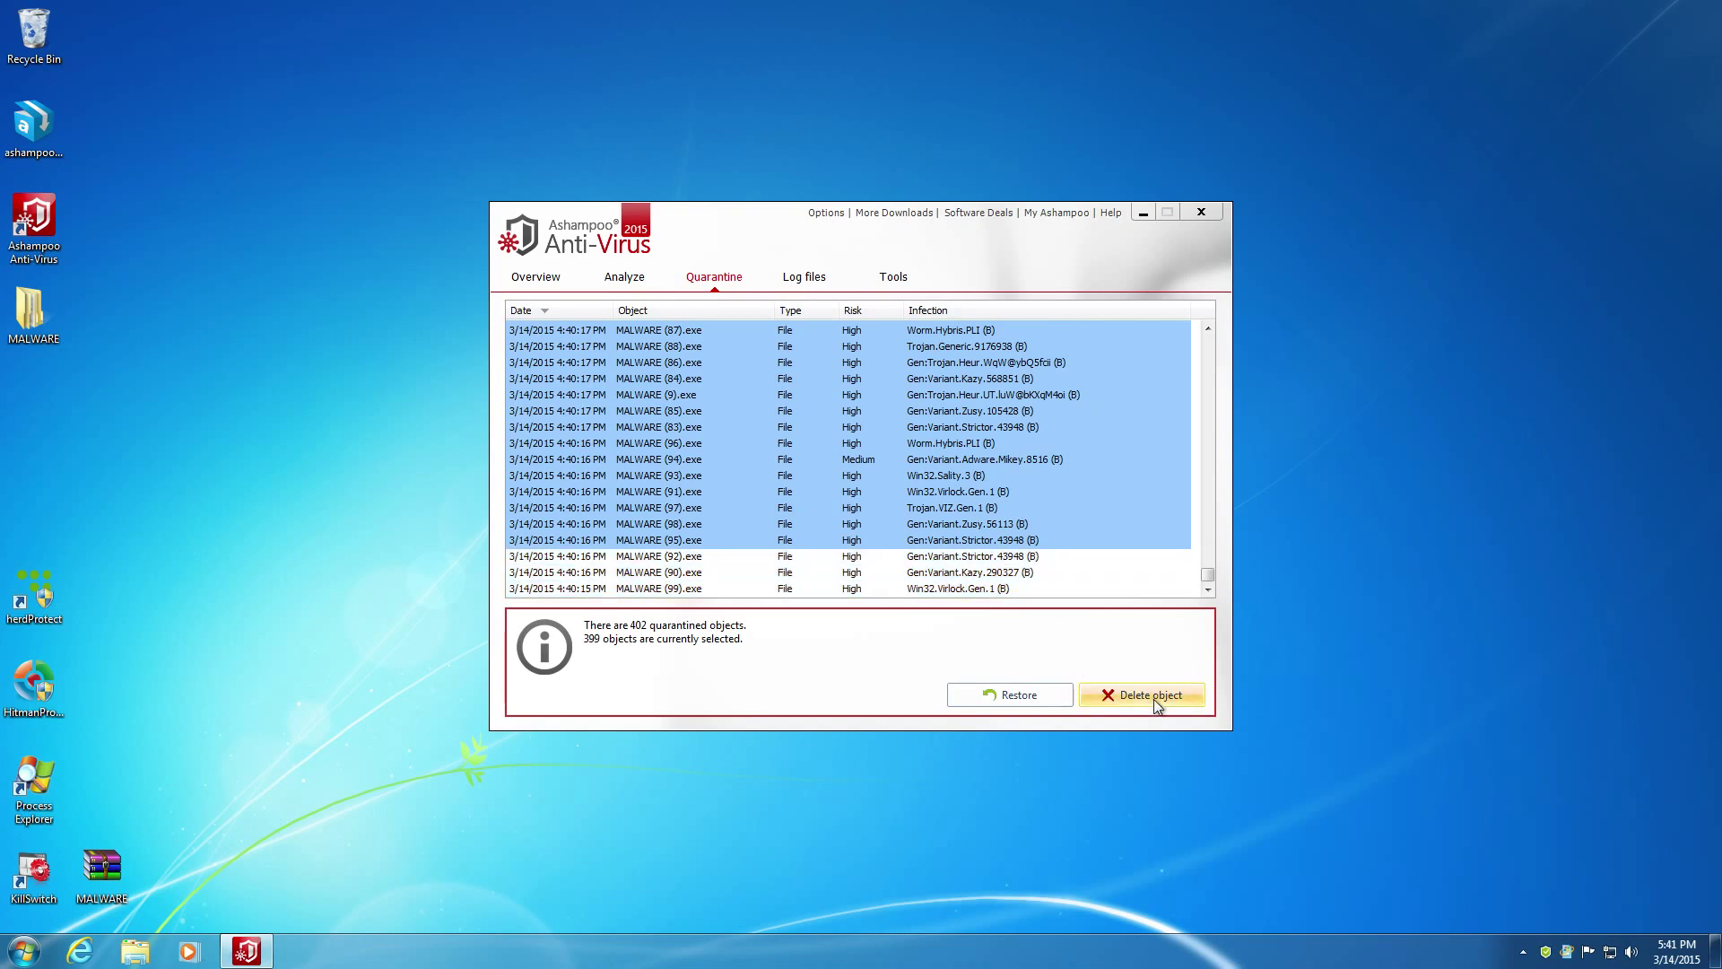
pyautogui.hotkey('shift', 'Up')
pyautogui.hotkey('shift', 'Up')
pyautogui.hotkey('shift', 'Up')
pyautogui.hotkey('shift', 'Up')
pyautogui.hotkey('shift', 'Up')
pyautogui.hotkey('shift', 'Up')
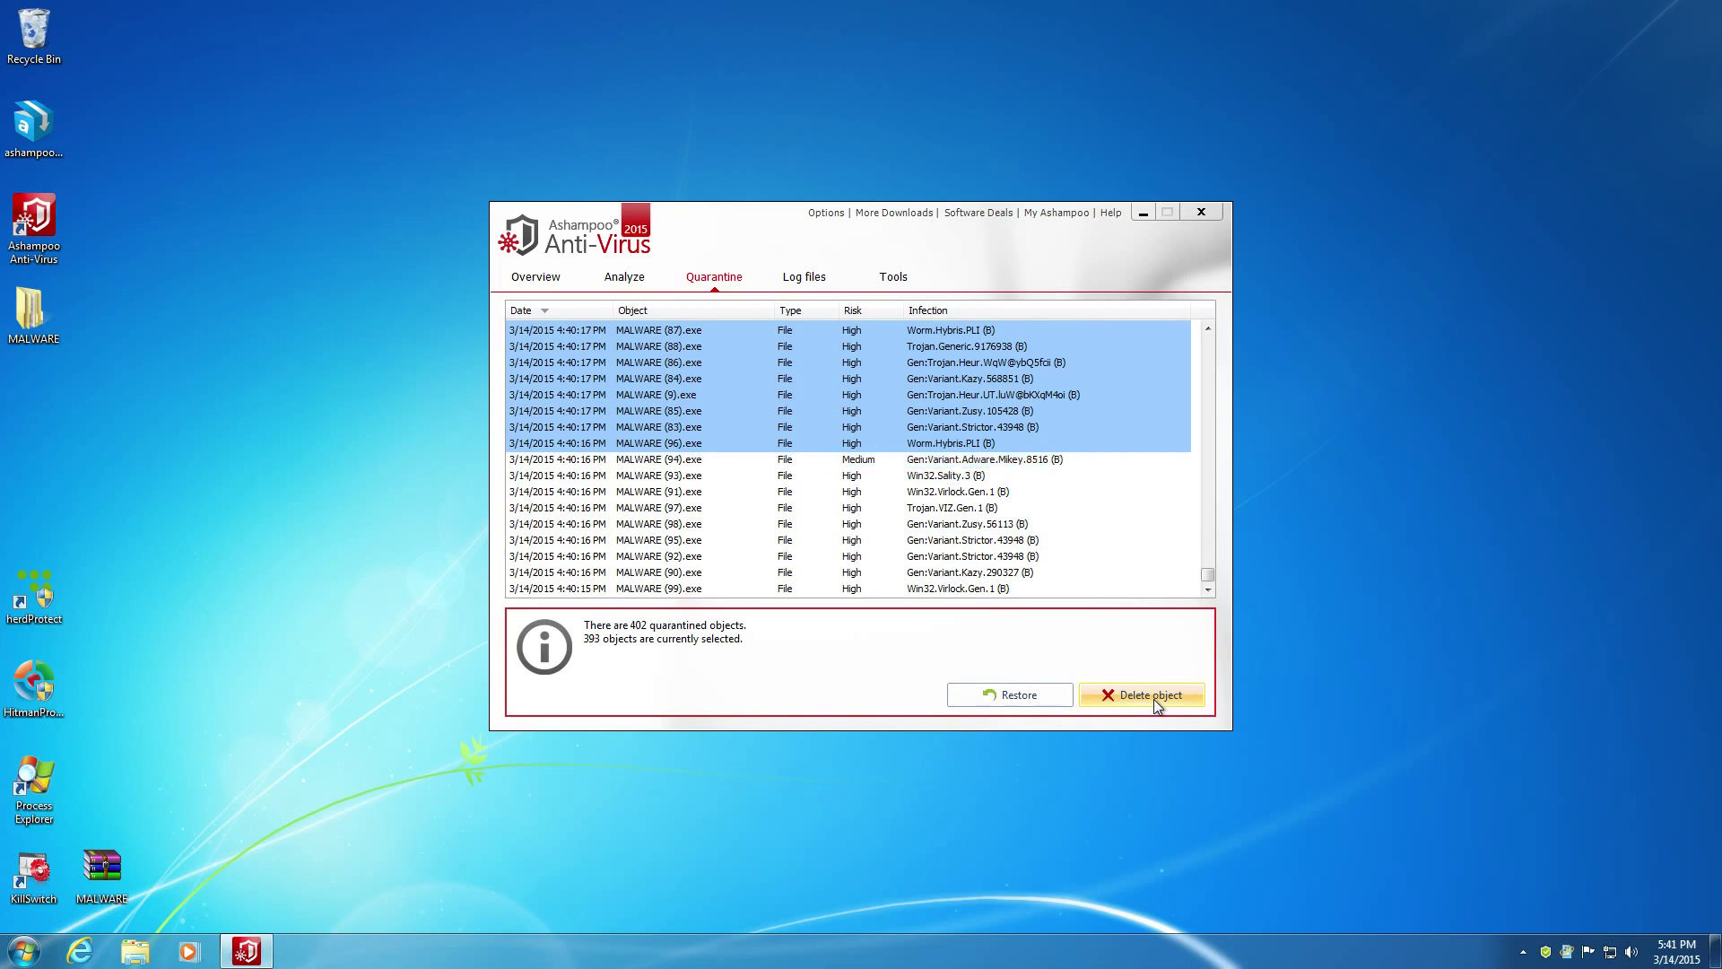
pyautogui.hotkey('shift', 'Up')
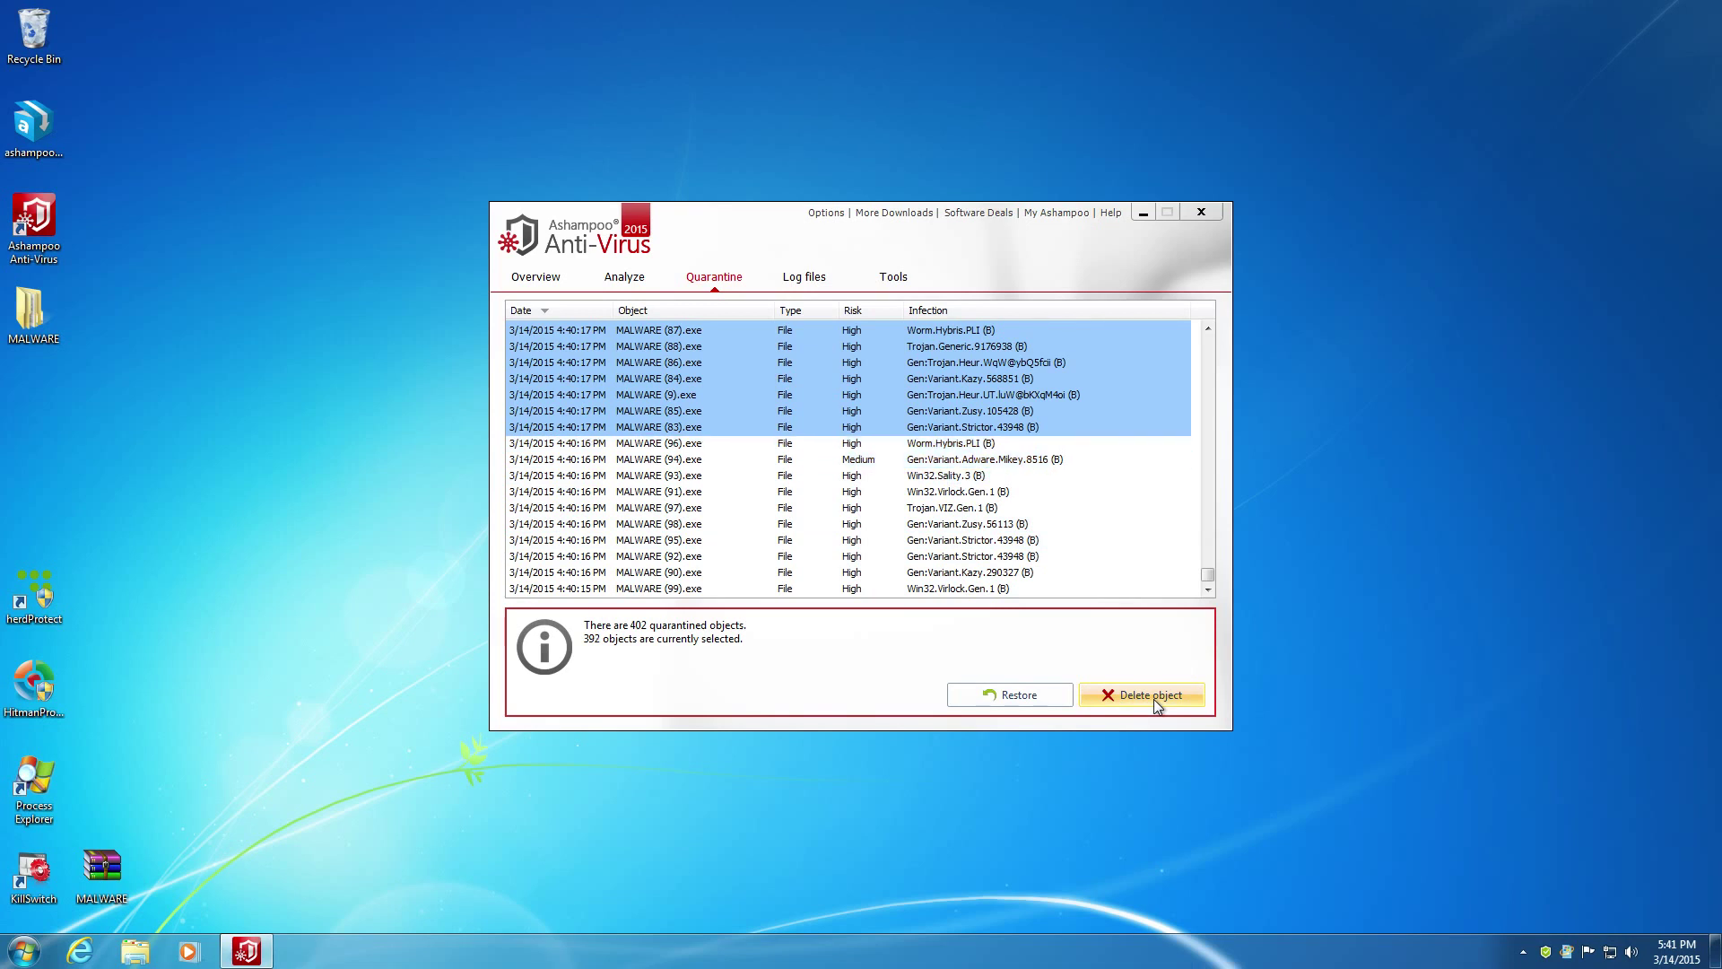
pyautogui.click(1110, 697)
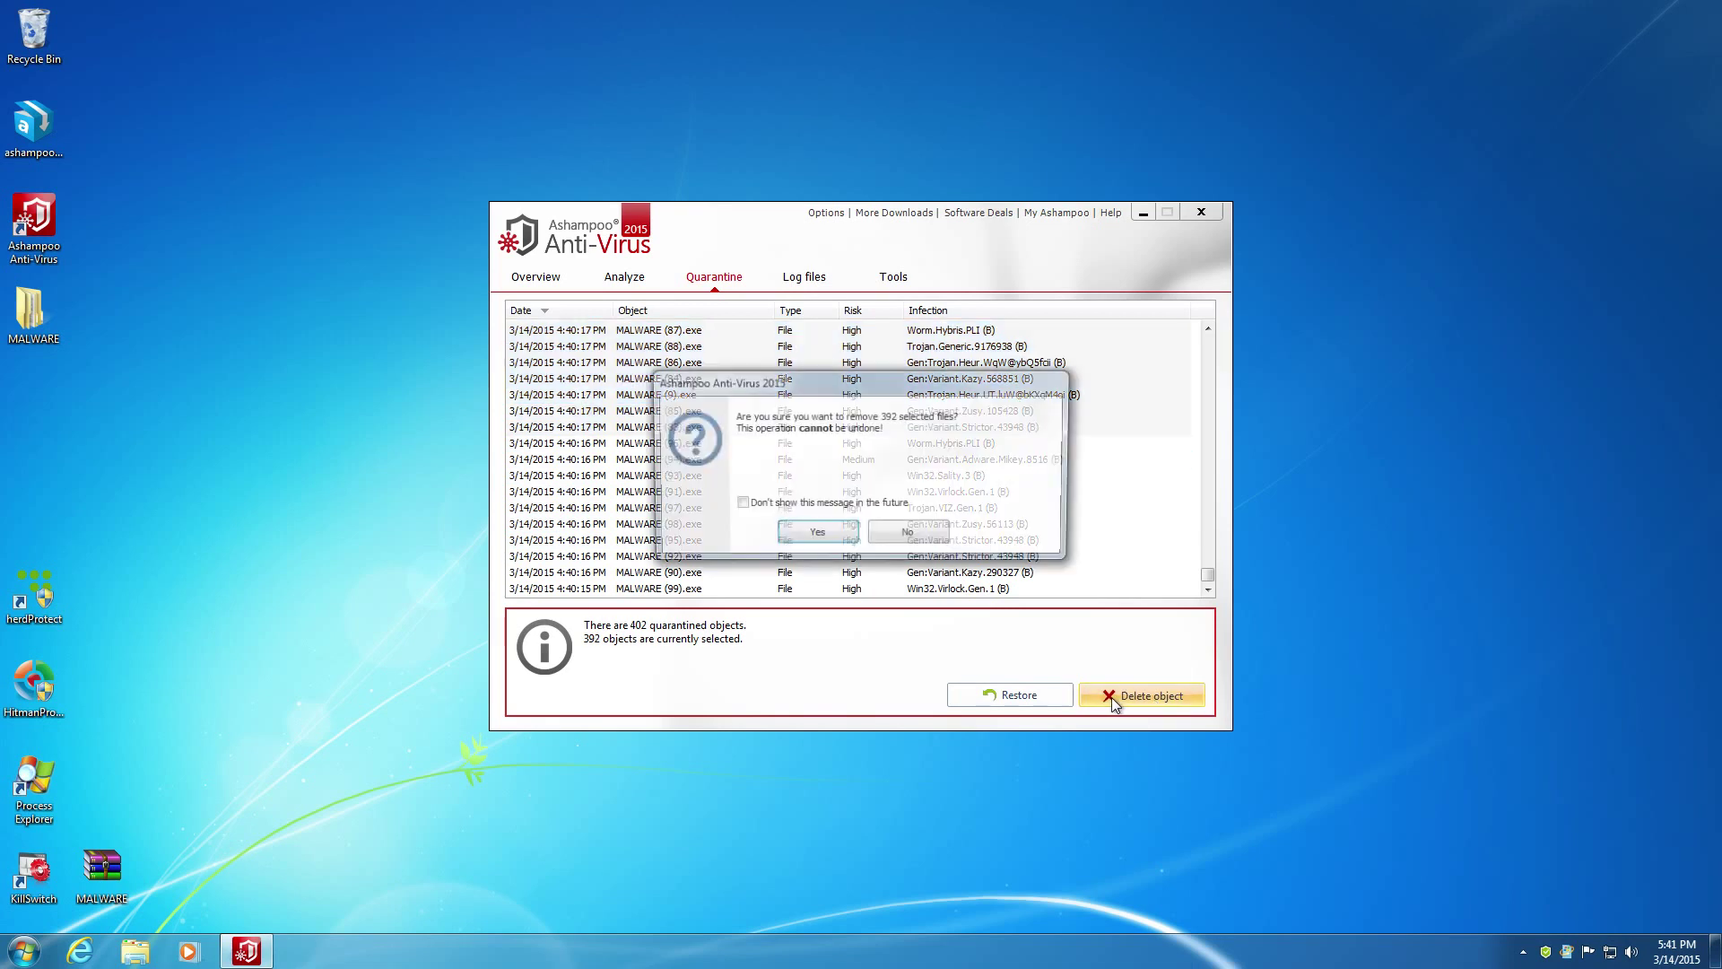
pyautogui.click(807, 537)
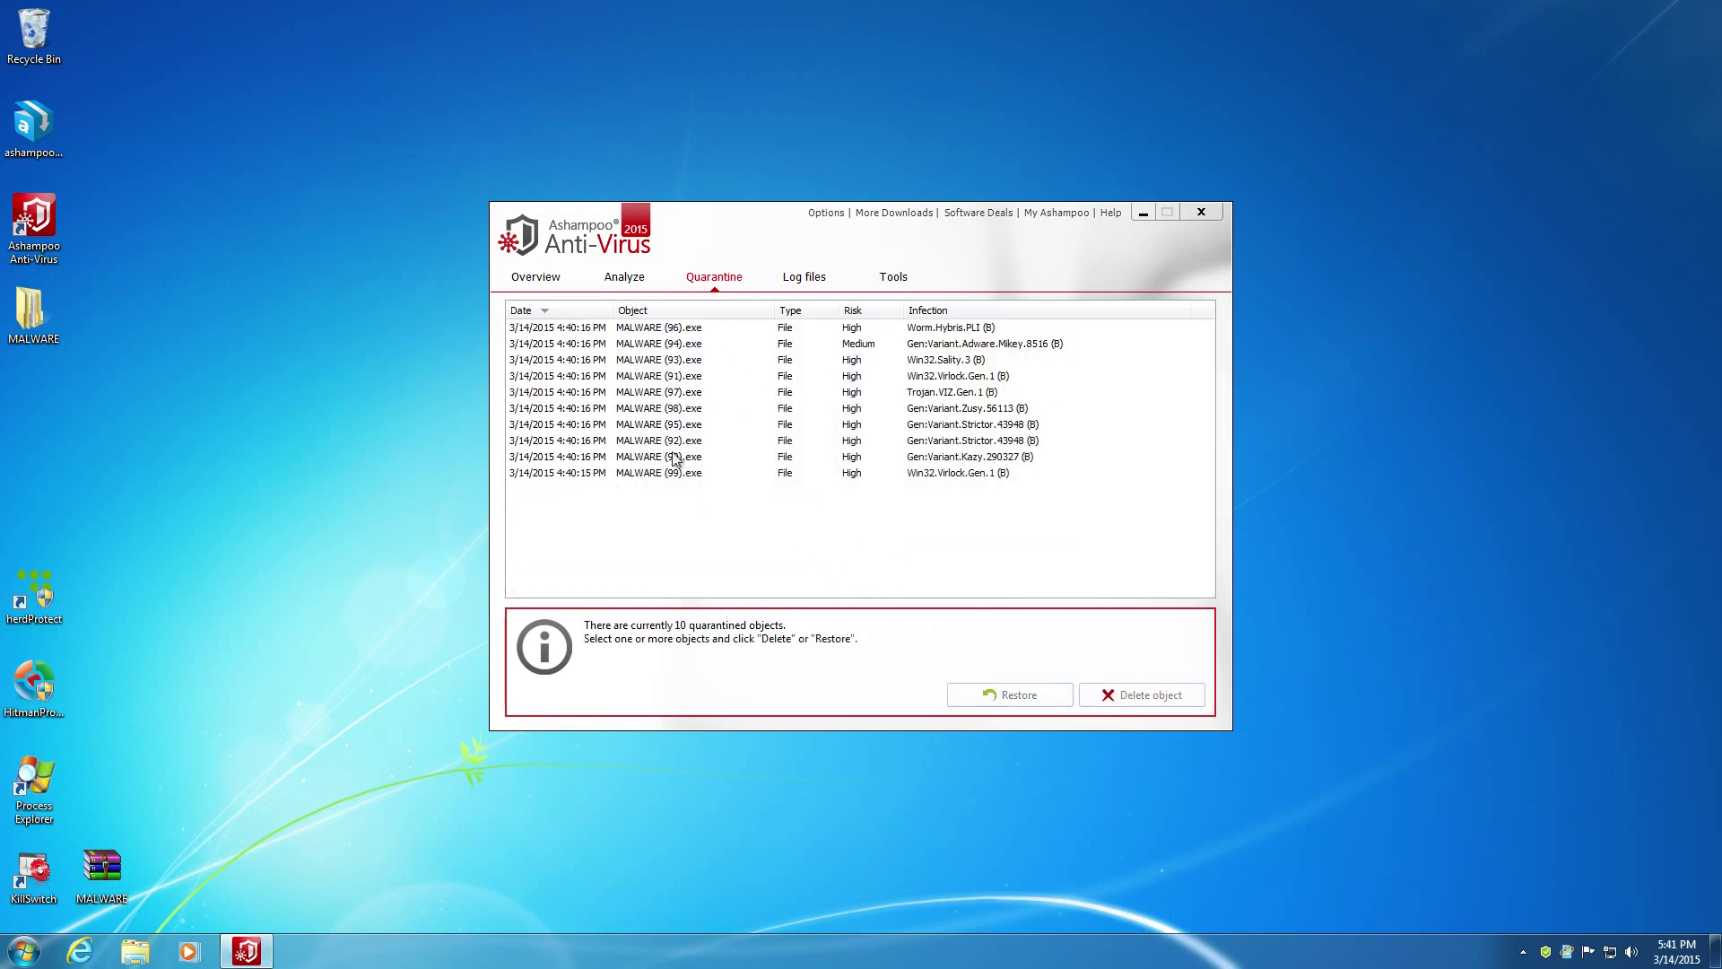
# Rescan the desktop MALWARE folder with Ashampoo Anti-Virus, closing the program window before and after the scan
pyautogui.click(539, 280)
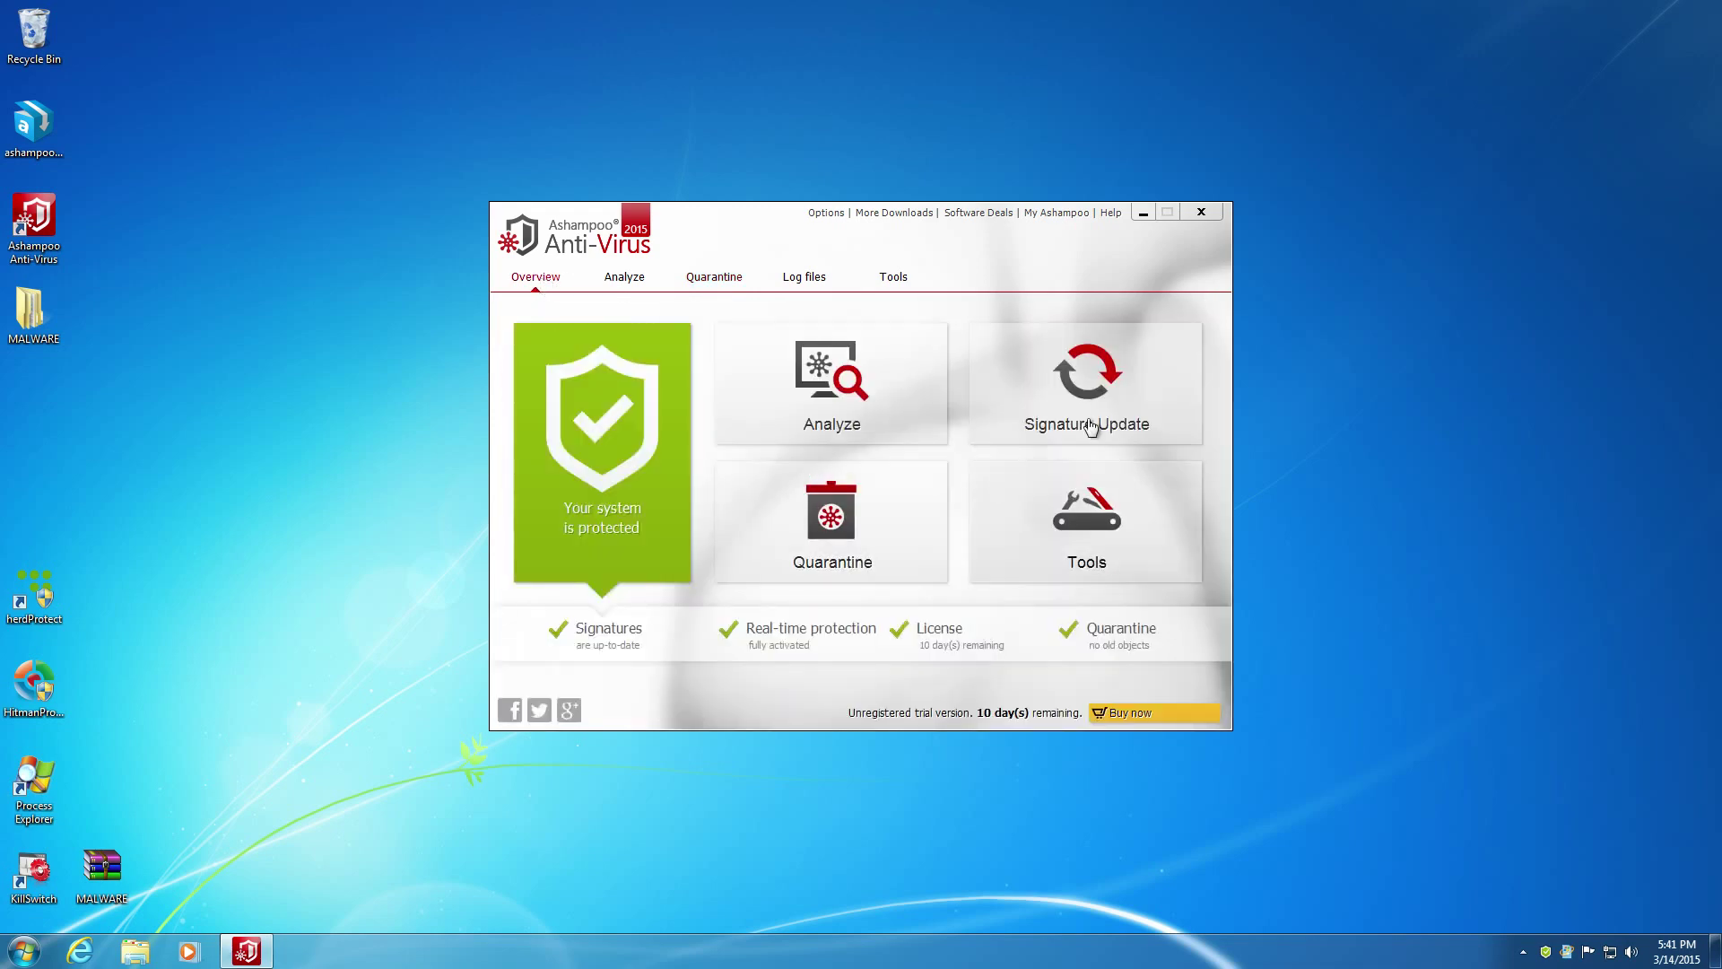
pyautogui.click(1200, 213)
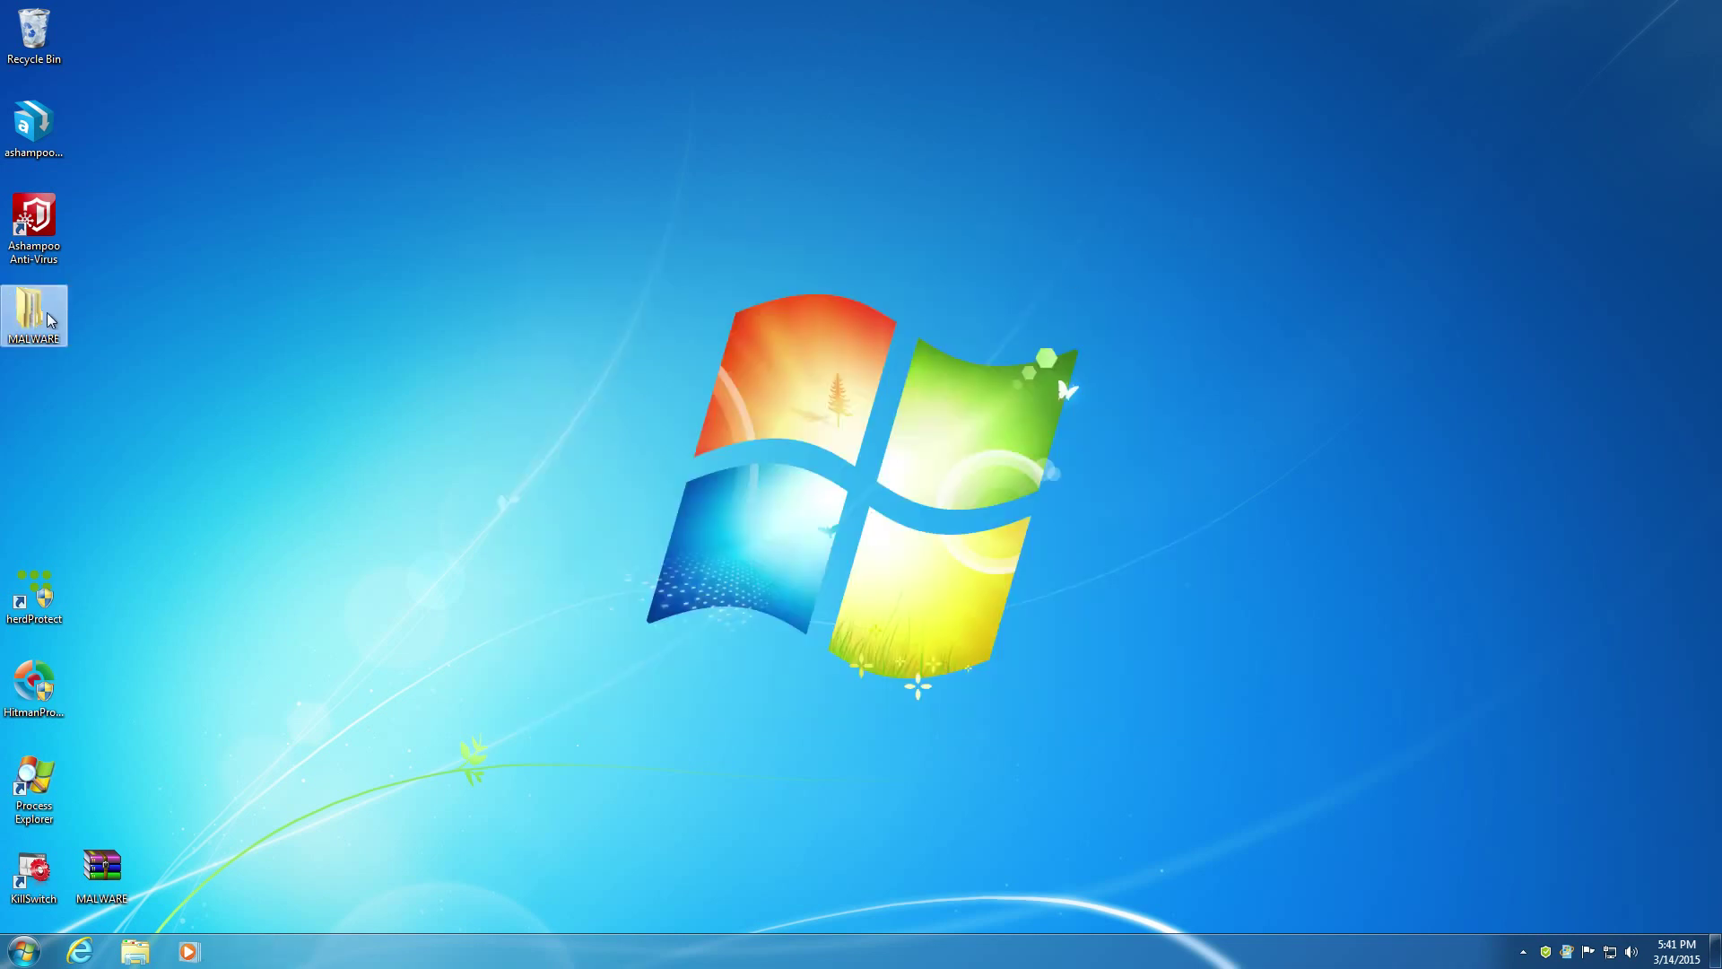
pyautogui.rightClick(47, 313)
pyautogui.click(123, 434)
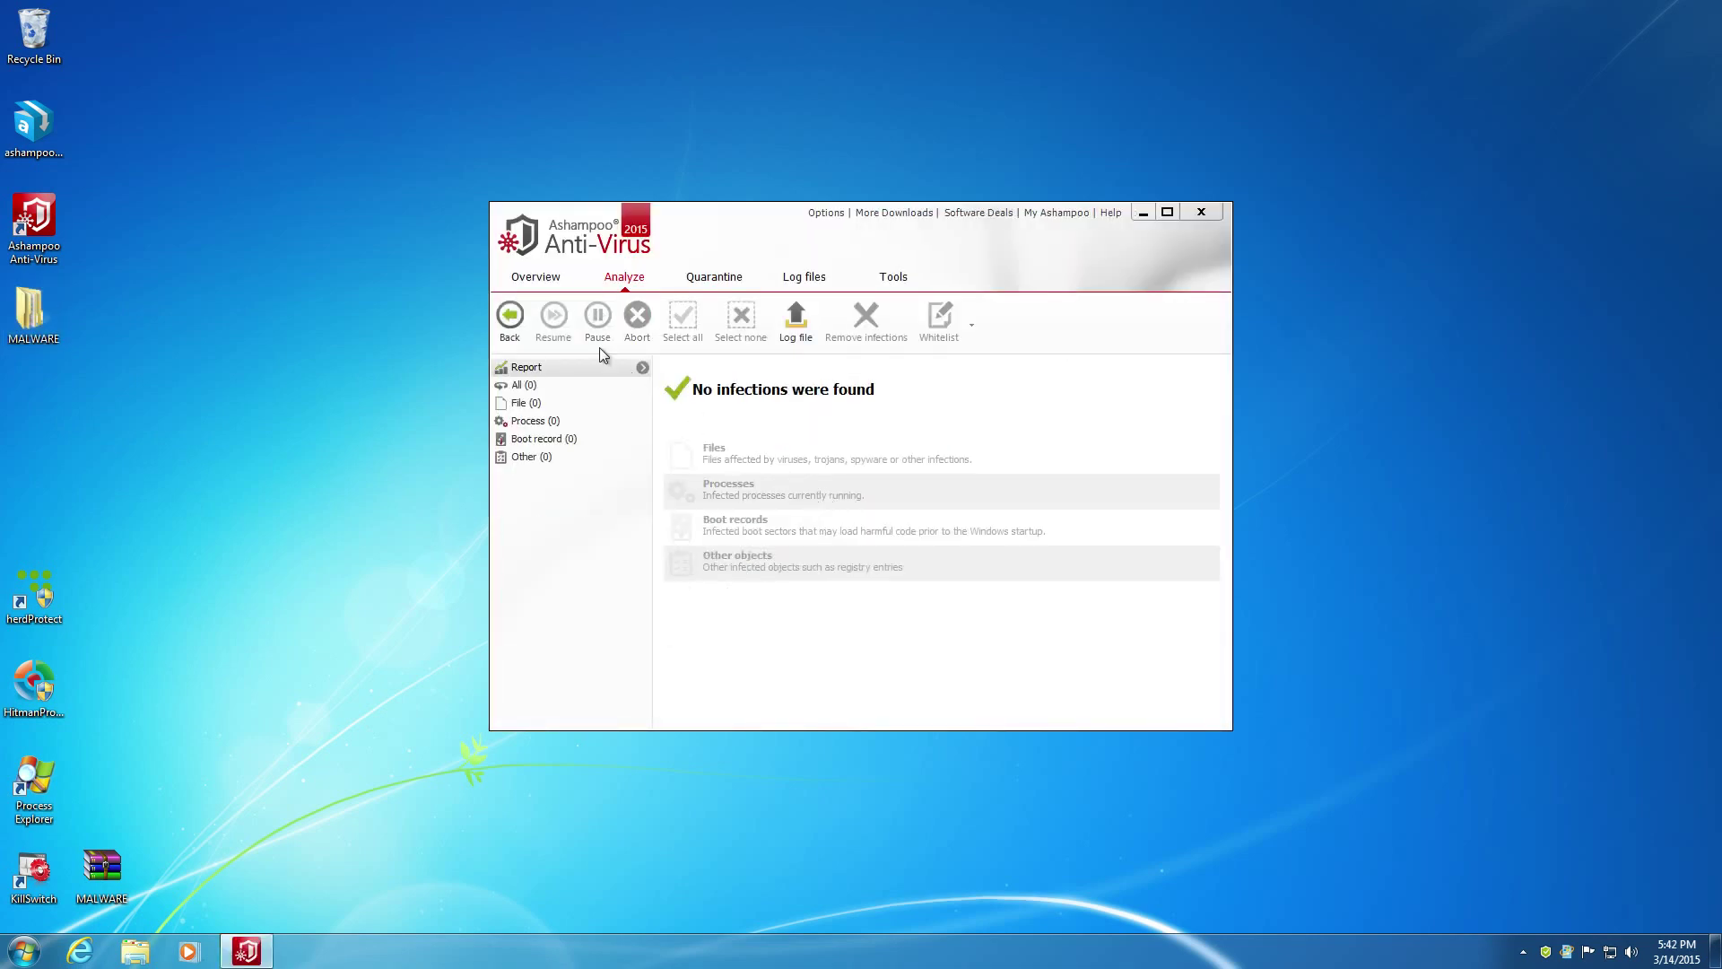
pyautogui.click(510, 319)
pyautogui.click(555, 284)
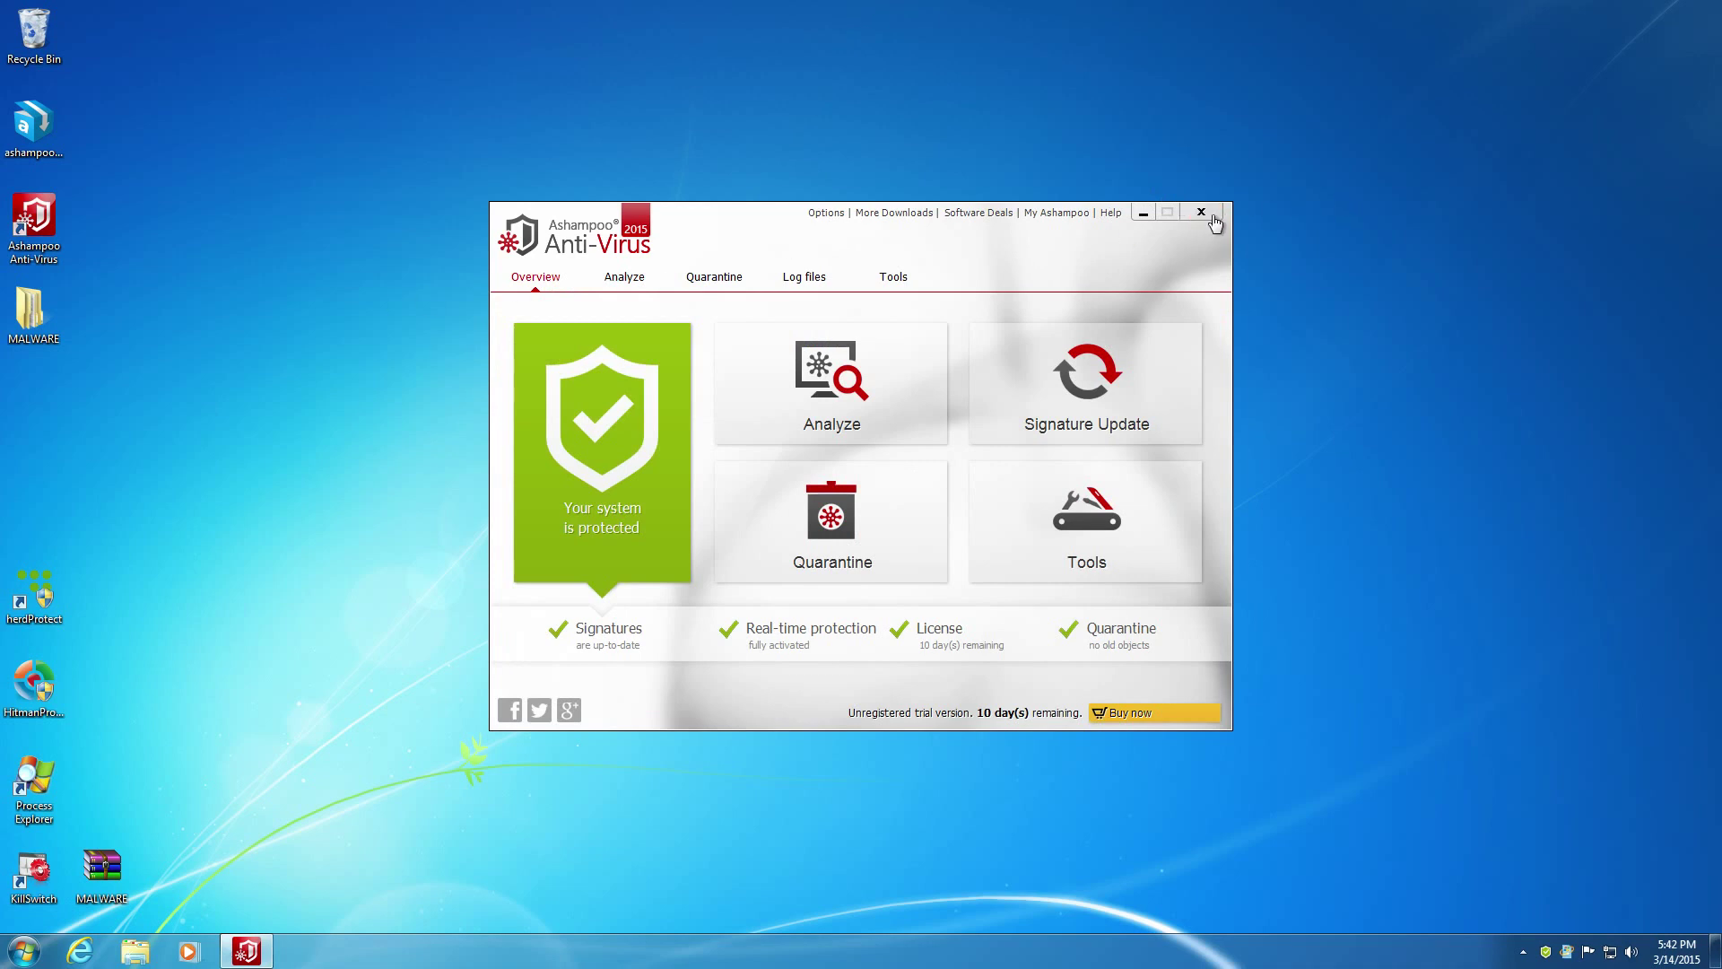
pyautogui.click(1206, 213)
# Open the nested MALWARE folder to list the remaining samples, and calculate the detection rate as (406 - 4) / 406 in Calculator
pyautogui.doubleClick(33, 313)
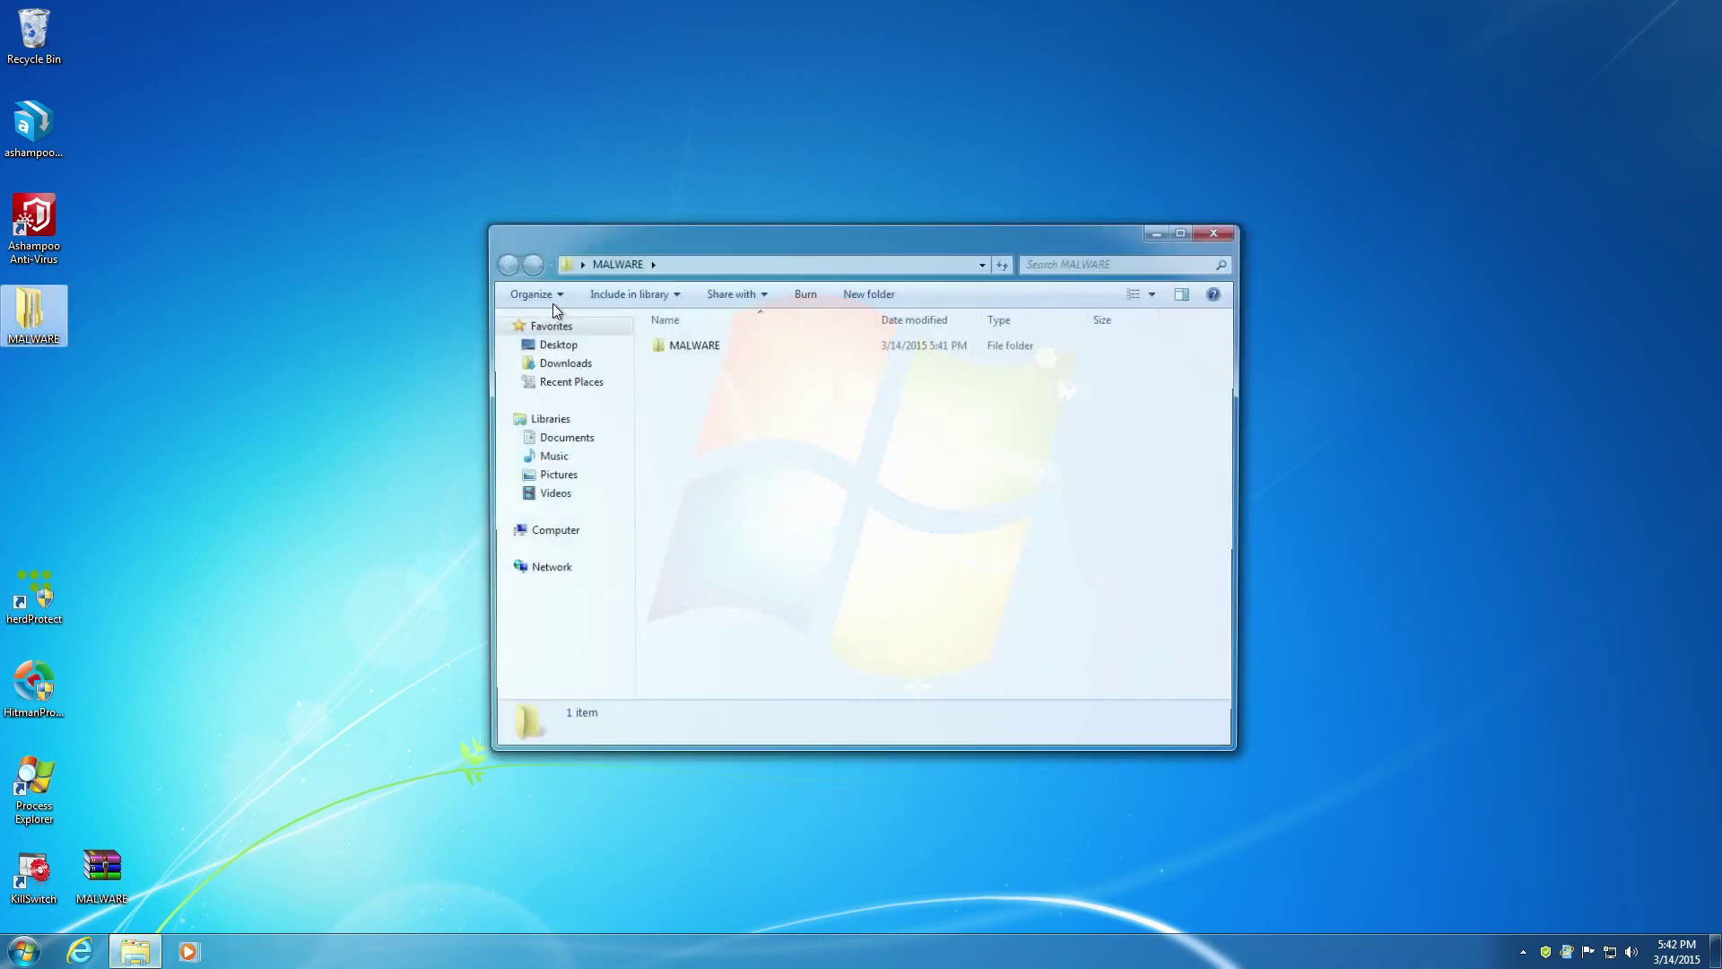
pyautogui.doubleClick(699, 346)
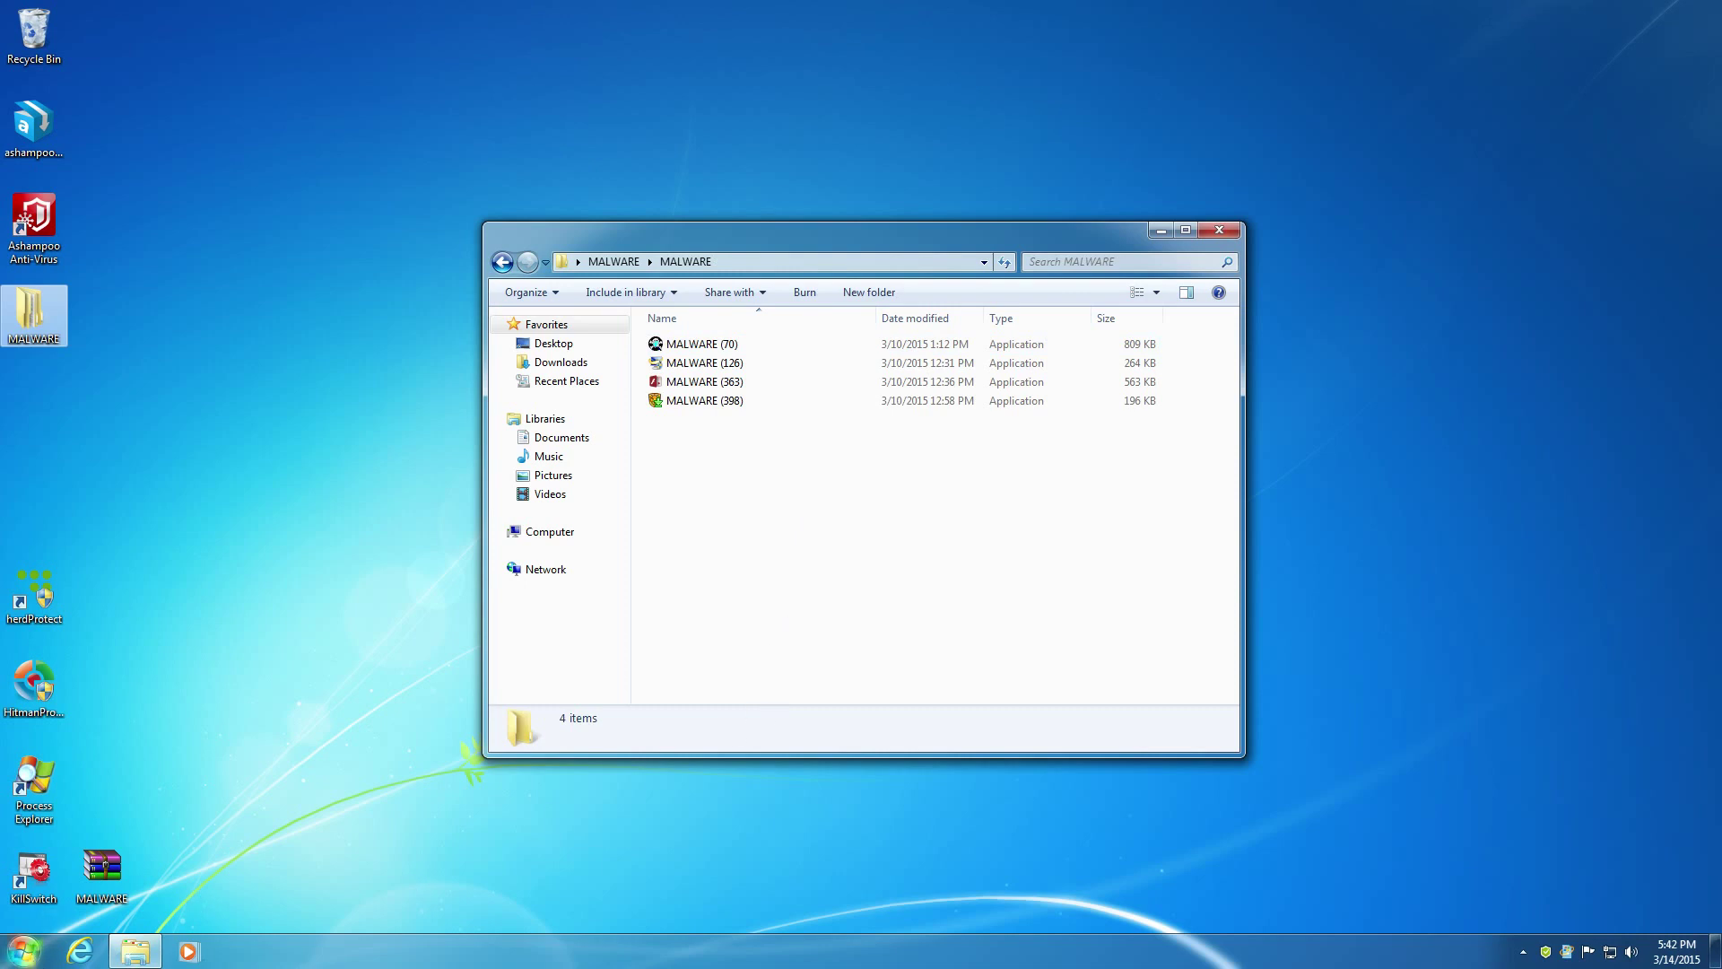
pyautogui.moveTo(373, 270); pyautogui.dragTo(427, 260)
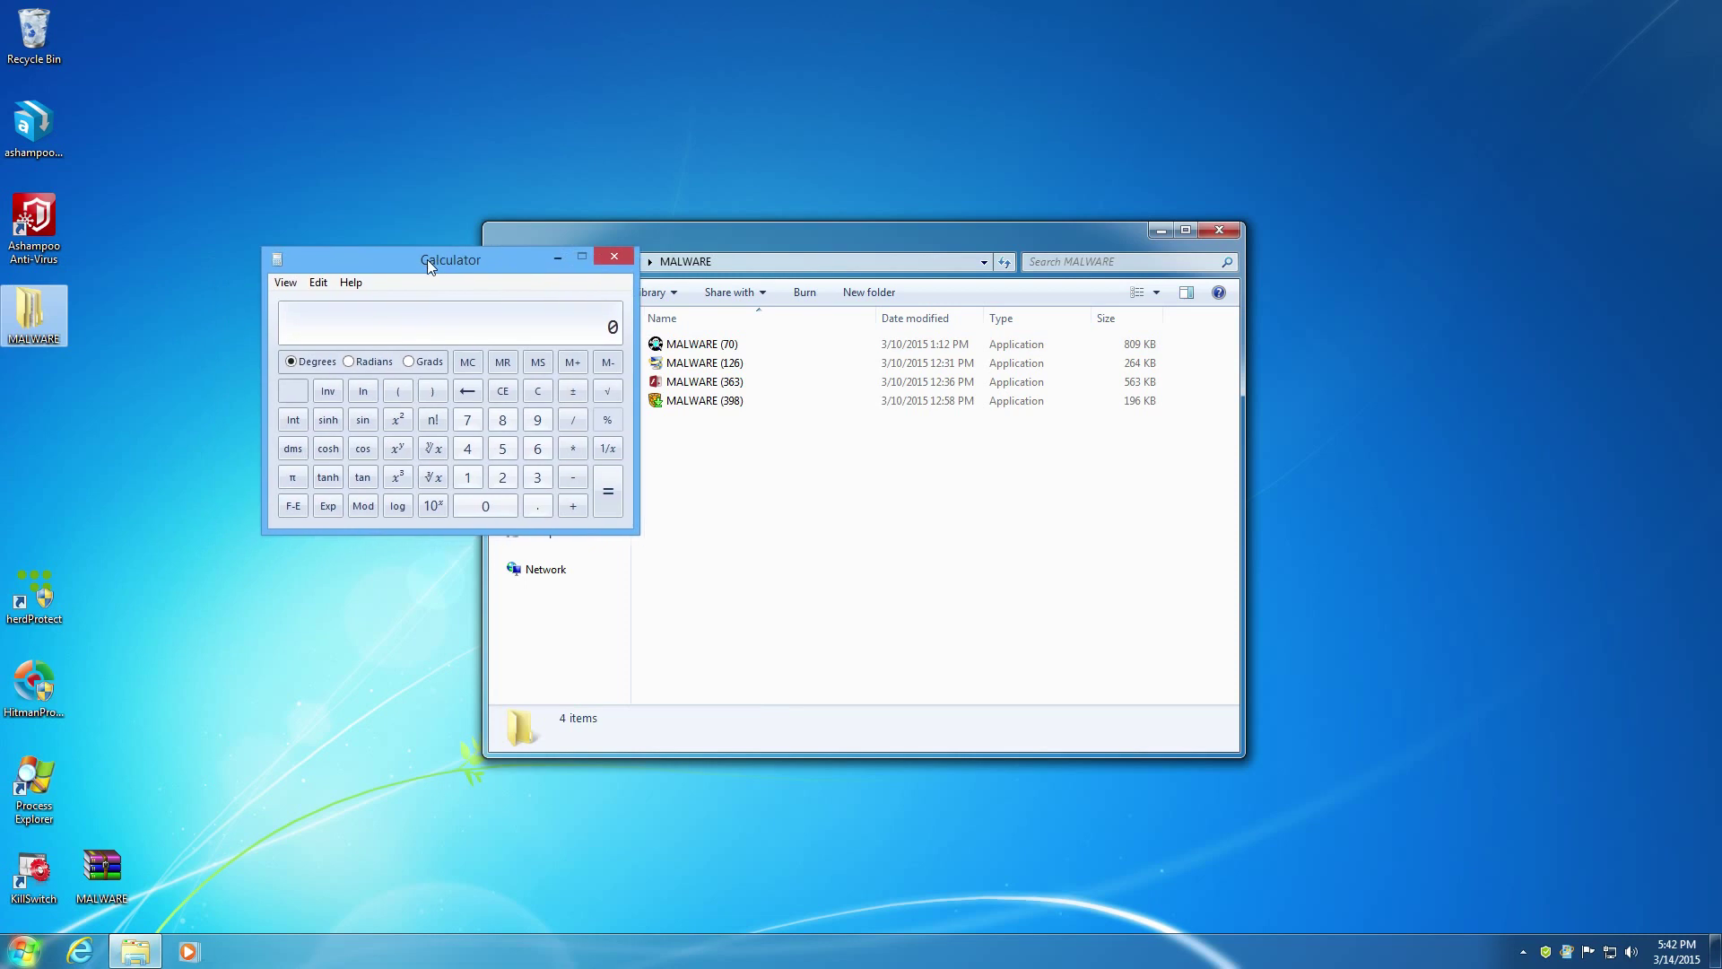
pyautogui.write('406')
pyautogui.press('-')
pyautogui.write('4')
pyautogui.press('Return')
pyautogui.press('/')
pyautogui.write('406')
pyautogui.press('Return')
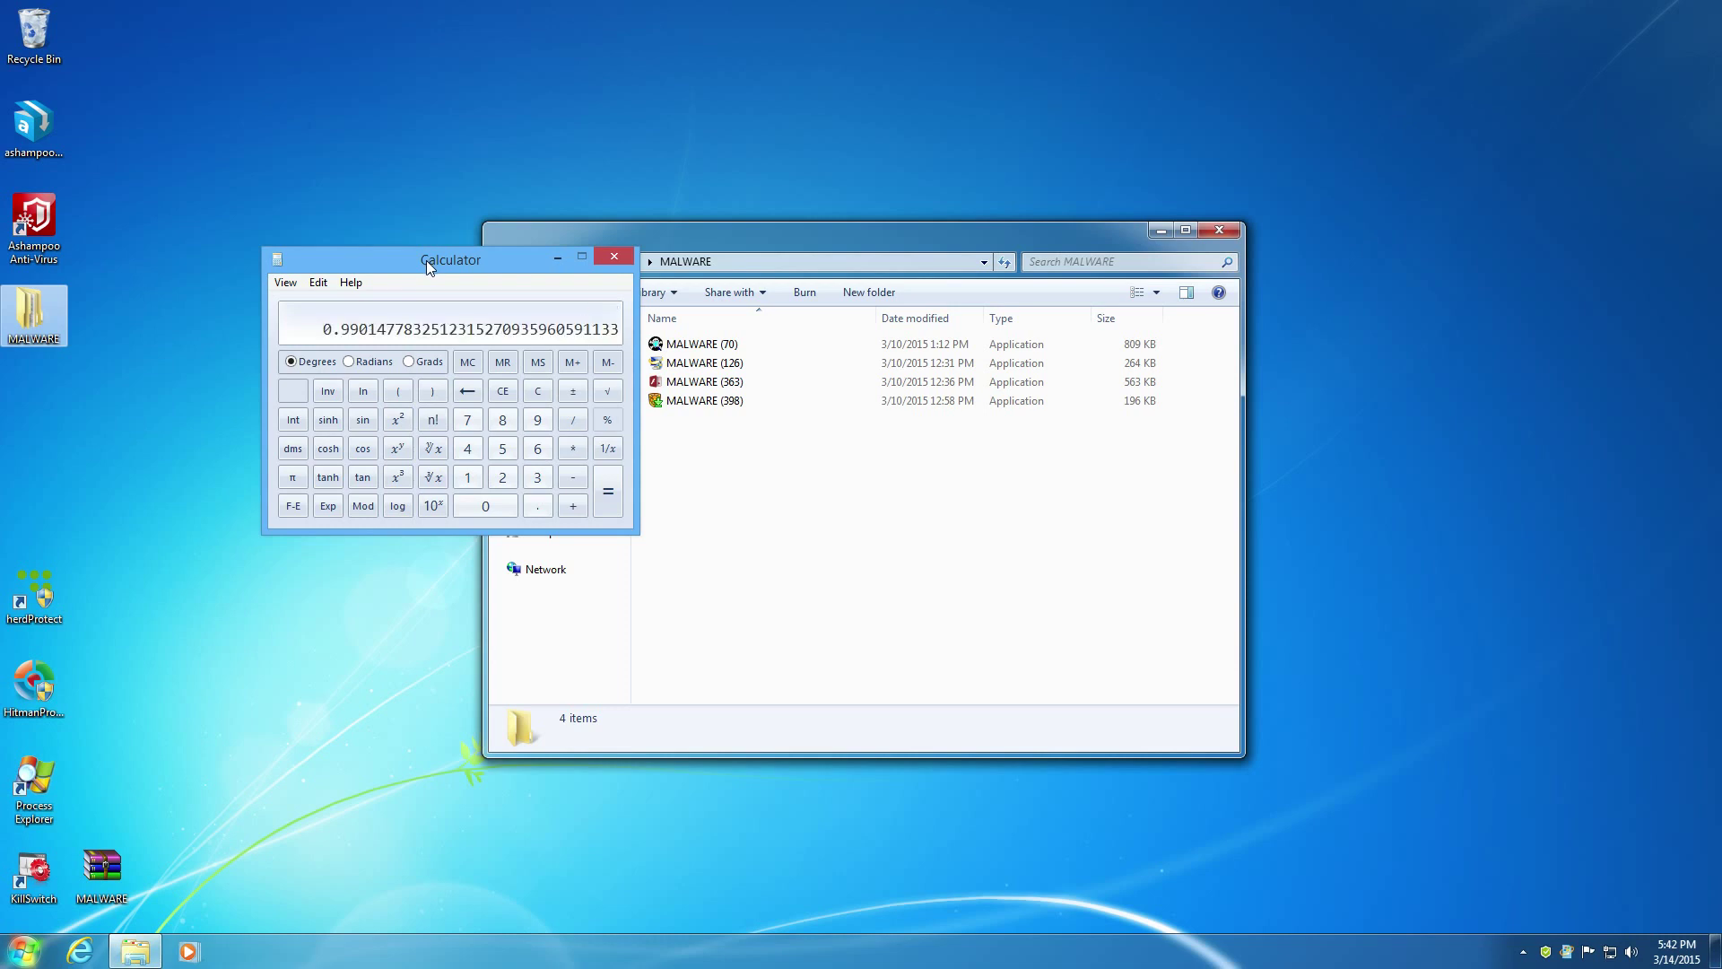
pyautogui.moveTo(427, 260); pyautogui.dragTo(530, 310)
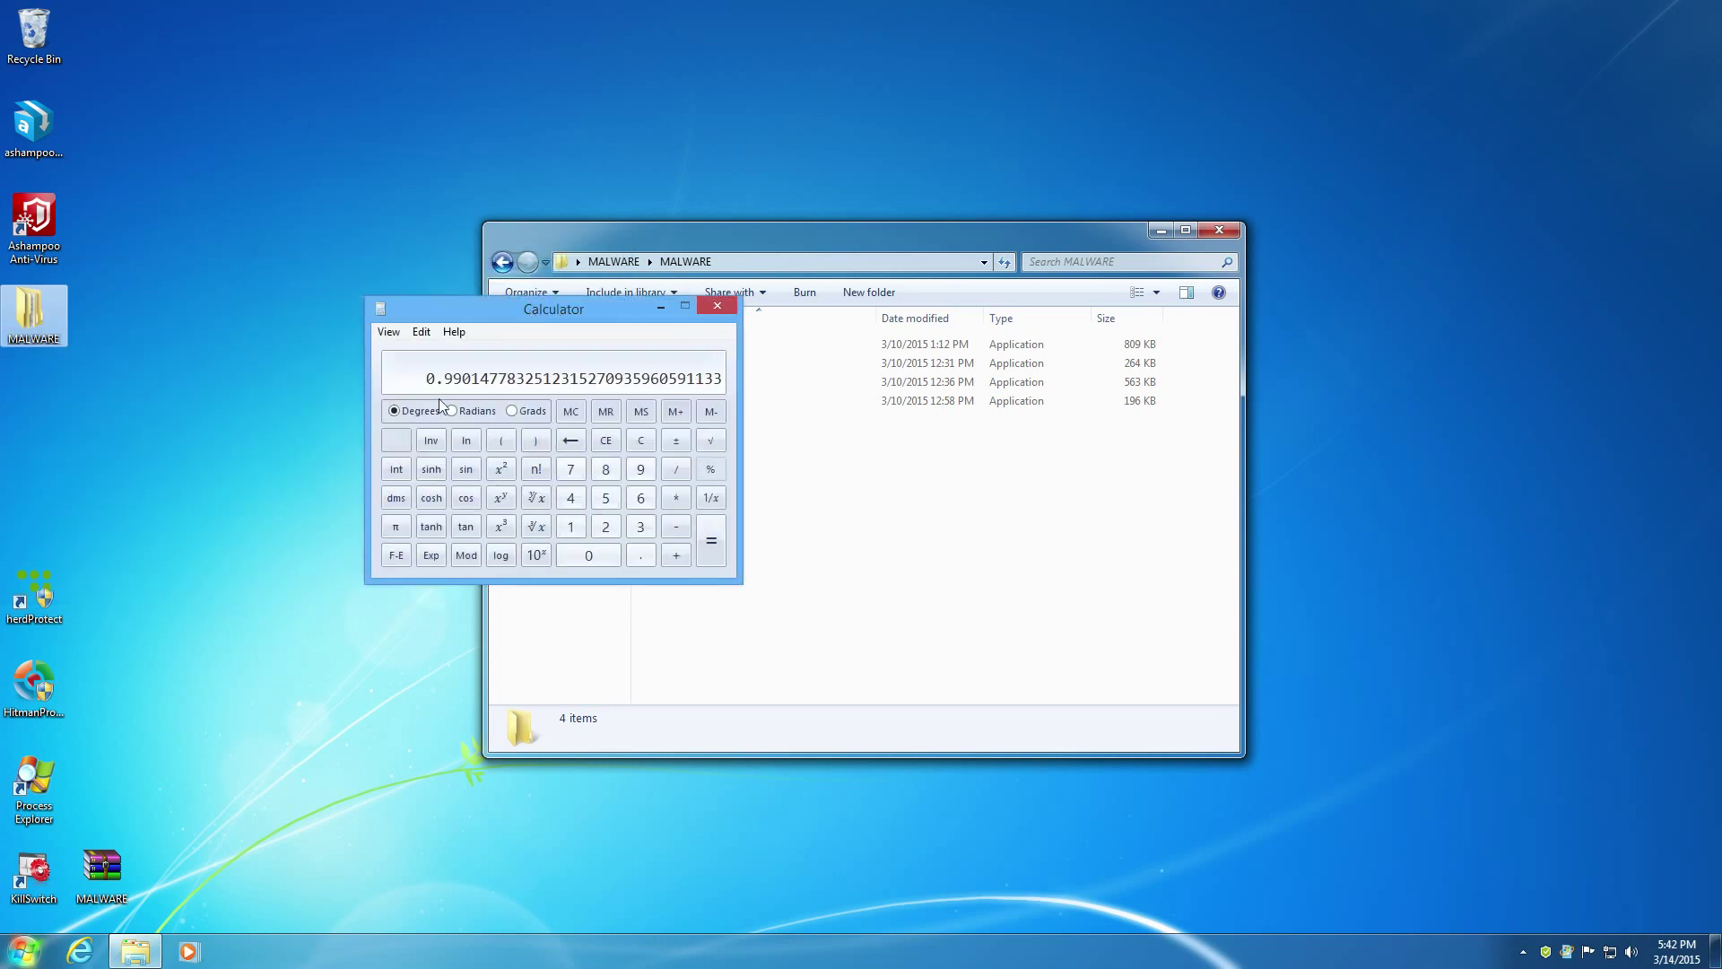
pyautogui.click(640, 440)
pyautogui.click(718, 306)
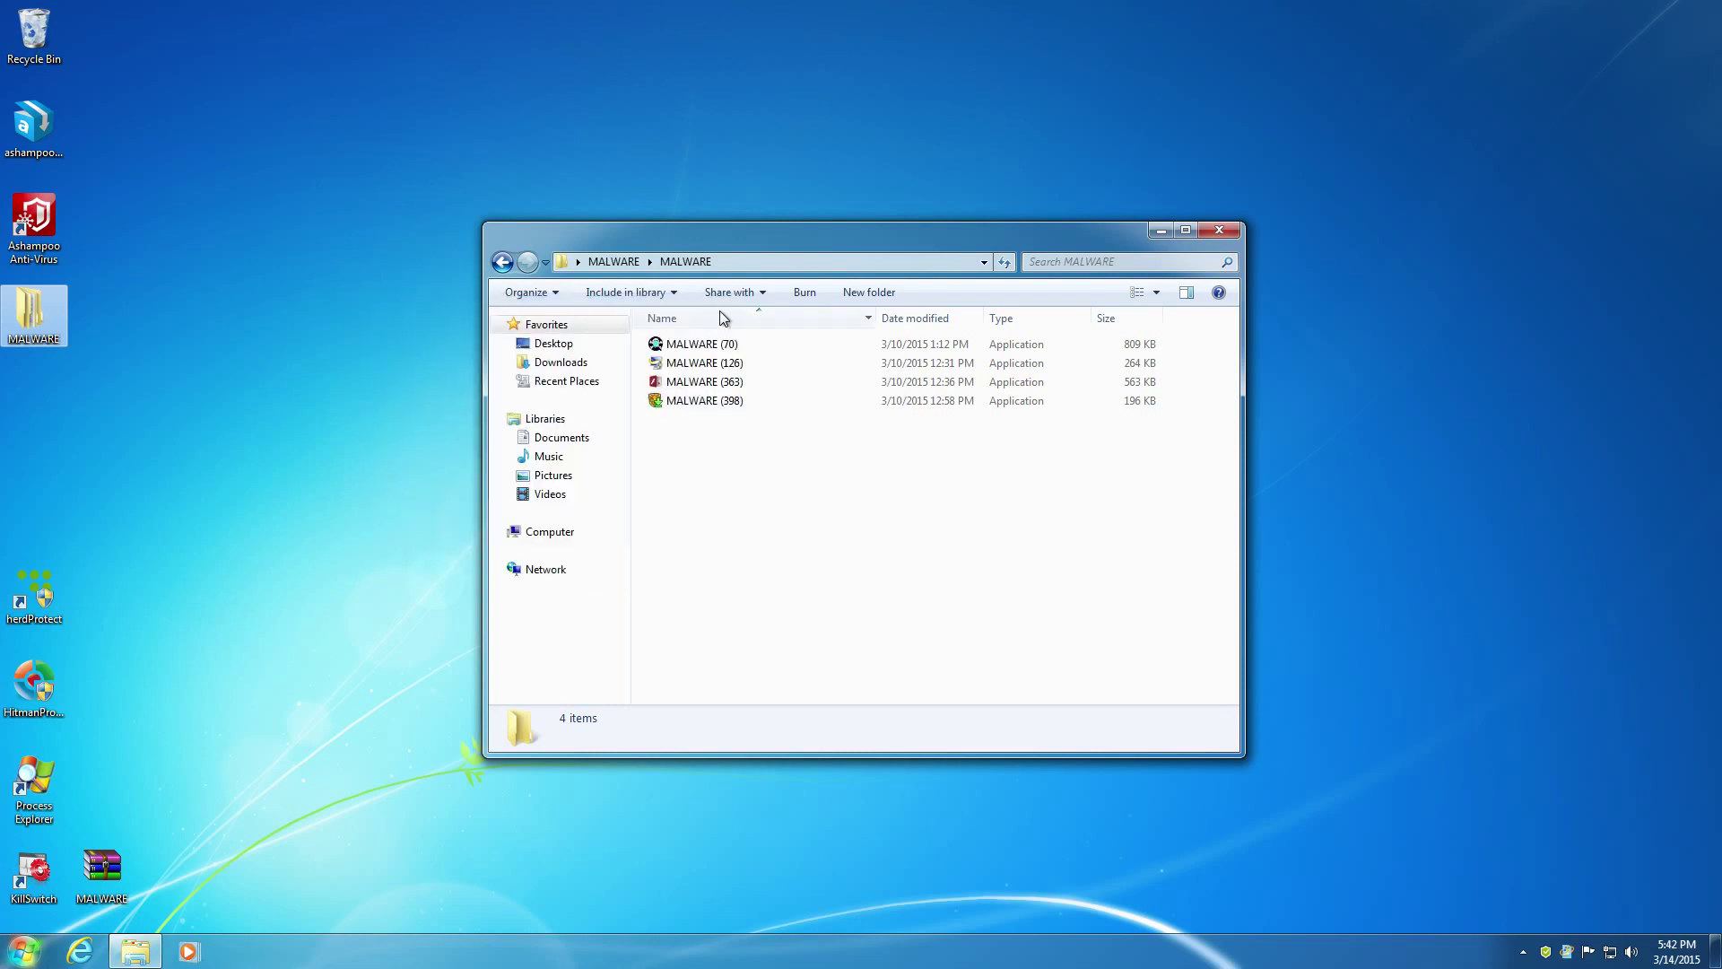
# Check the protection status in the Ashampoo Anti-Virus overview, then close its window to return to the MALWARE folder
pyautogui.click(680, 244)
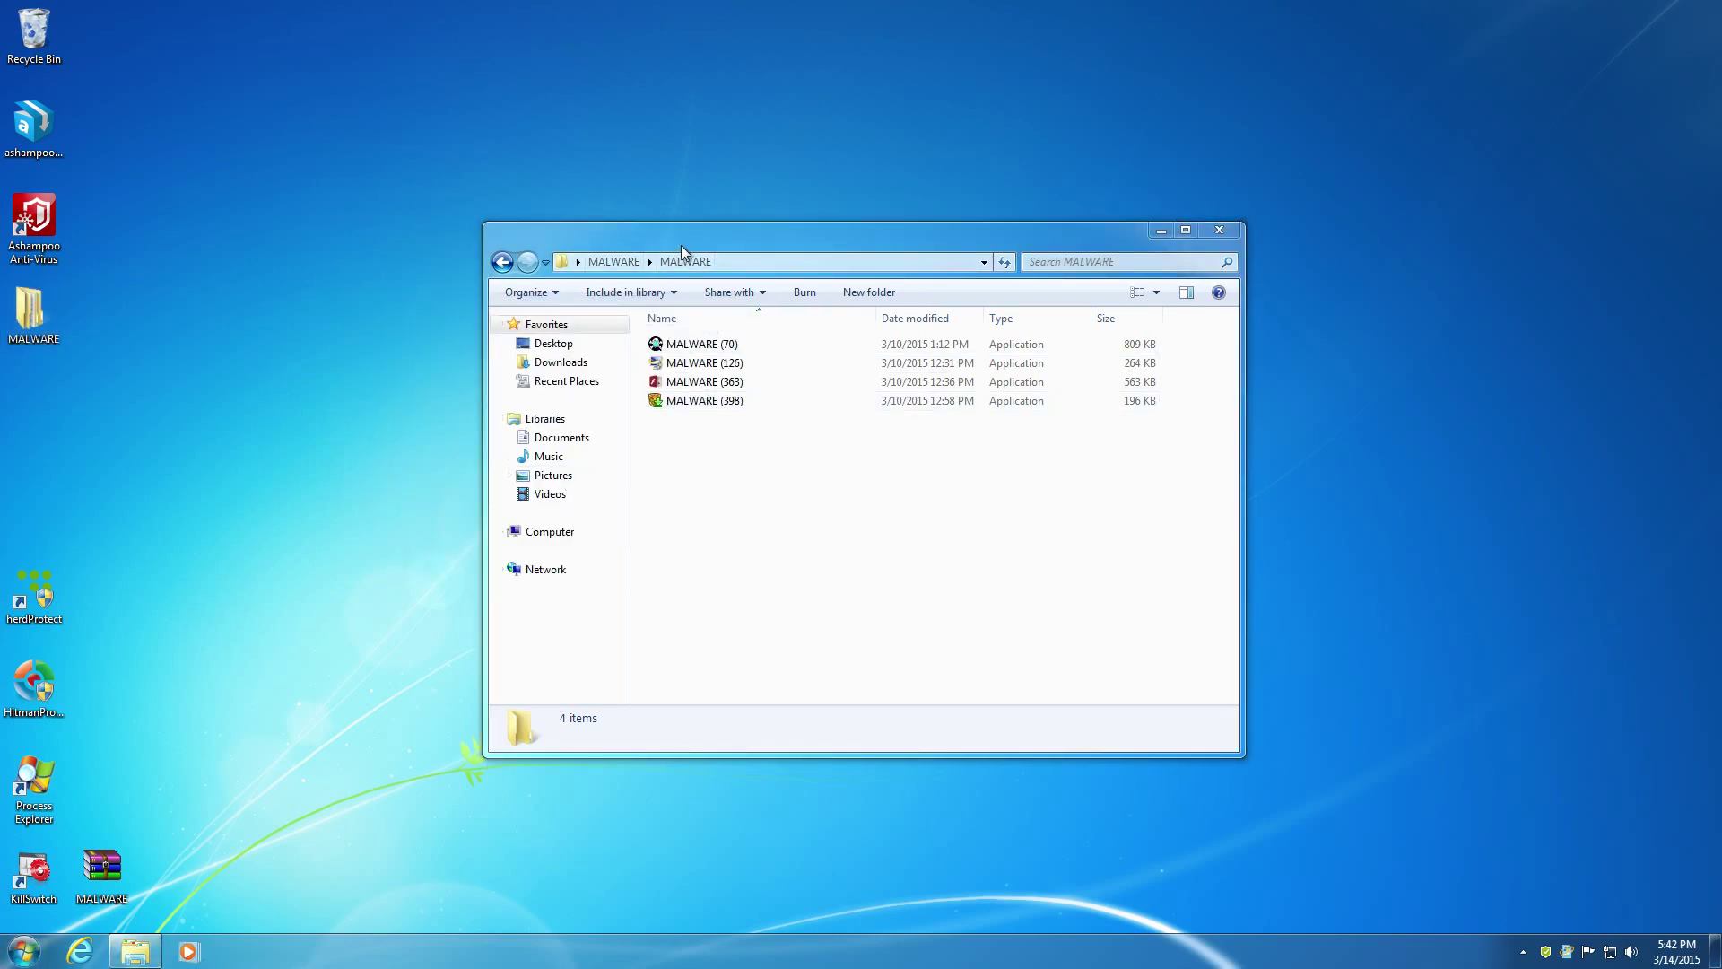
pyautogui.moveTo(681, 245); pyautogui.dragTo(600, 238)
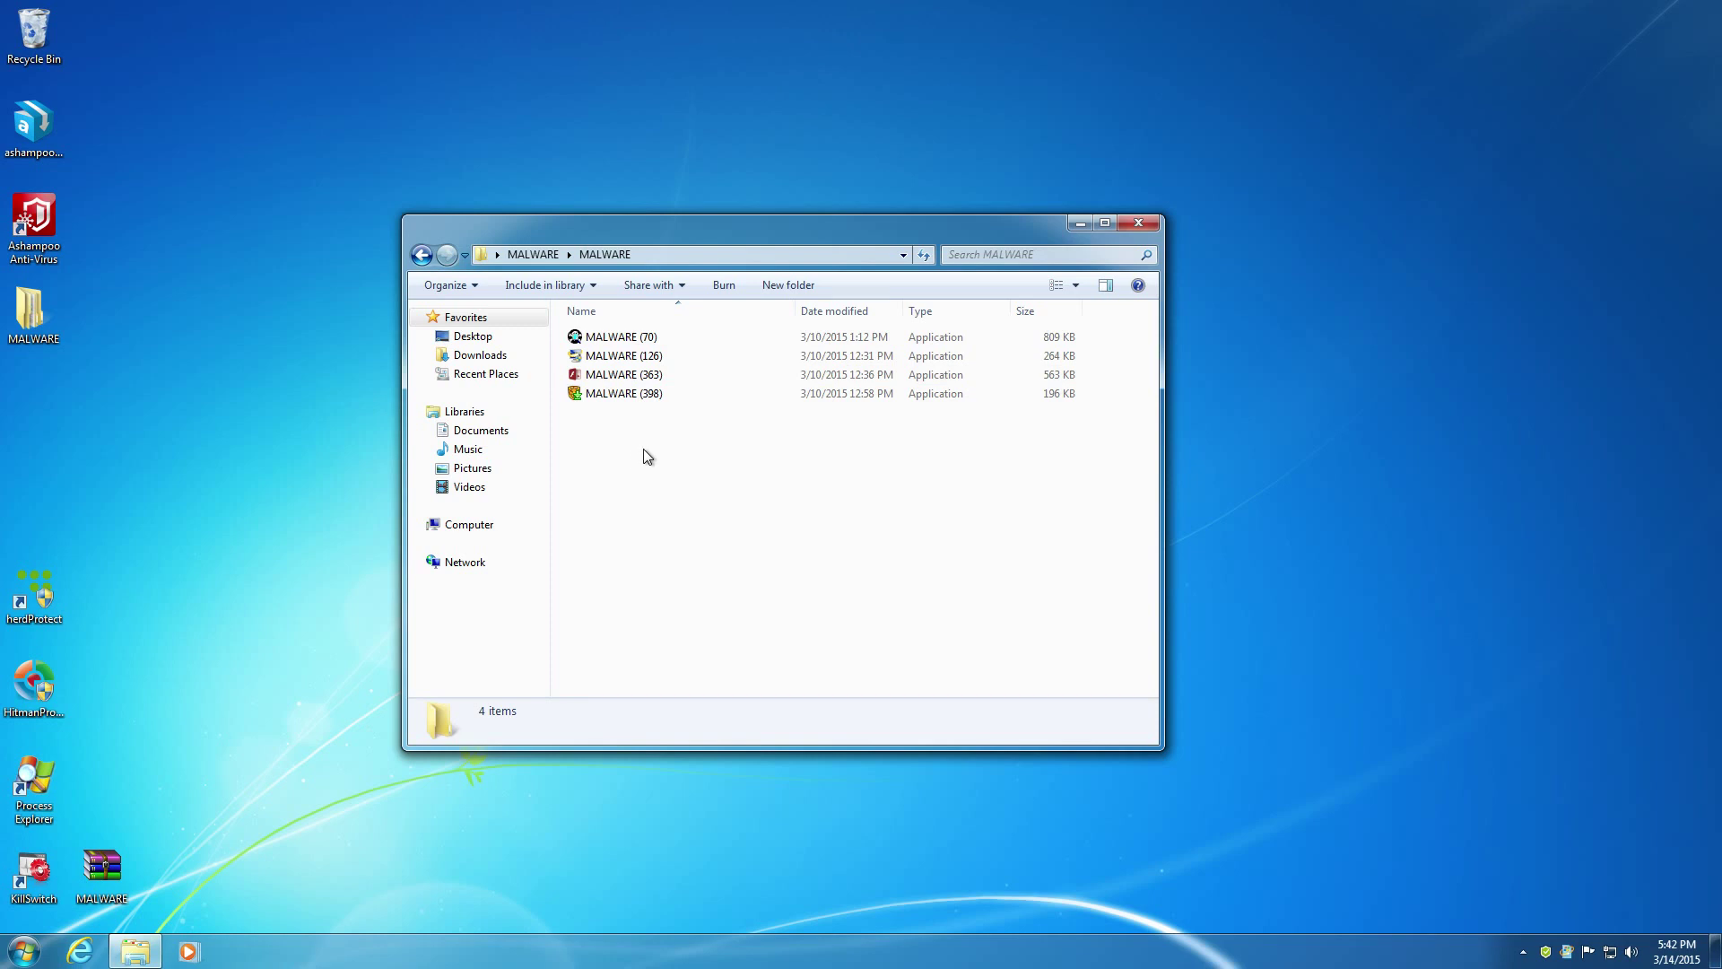
pyautogui.click(1547, 952)
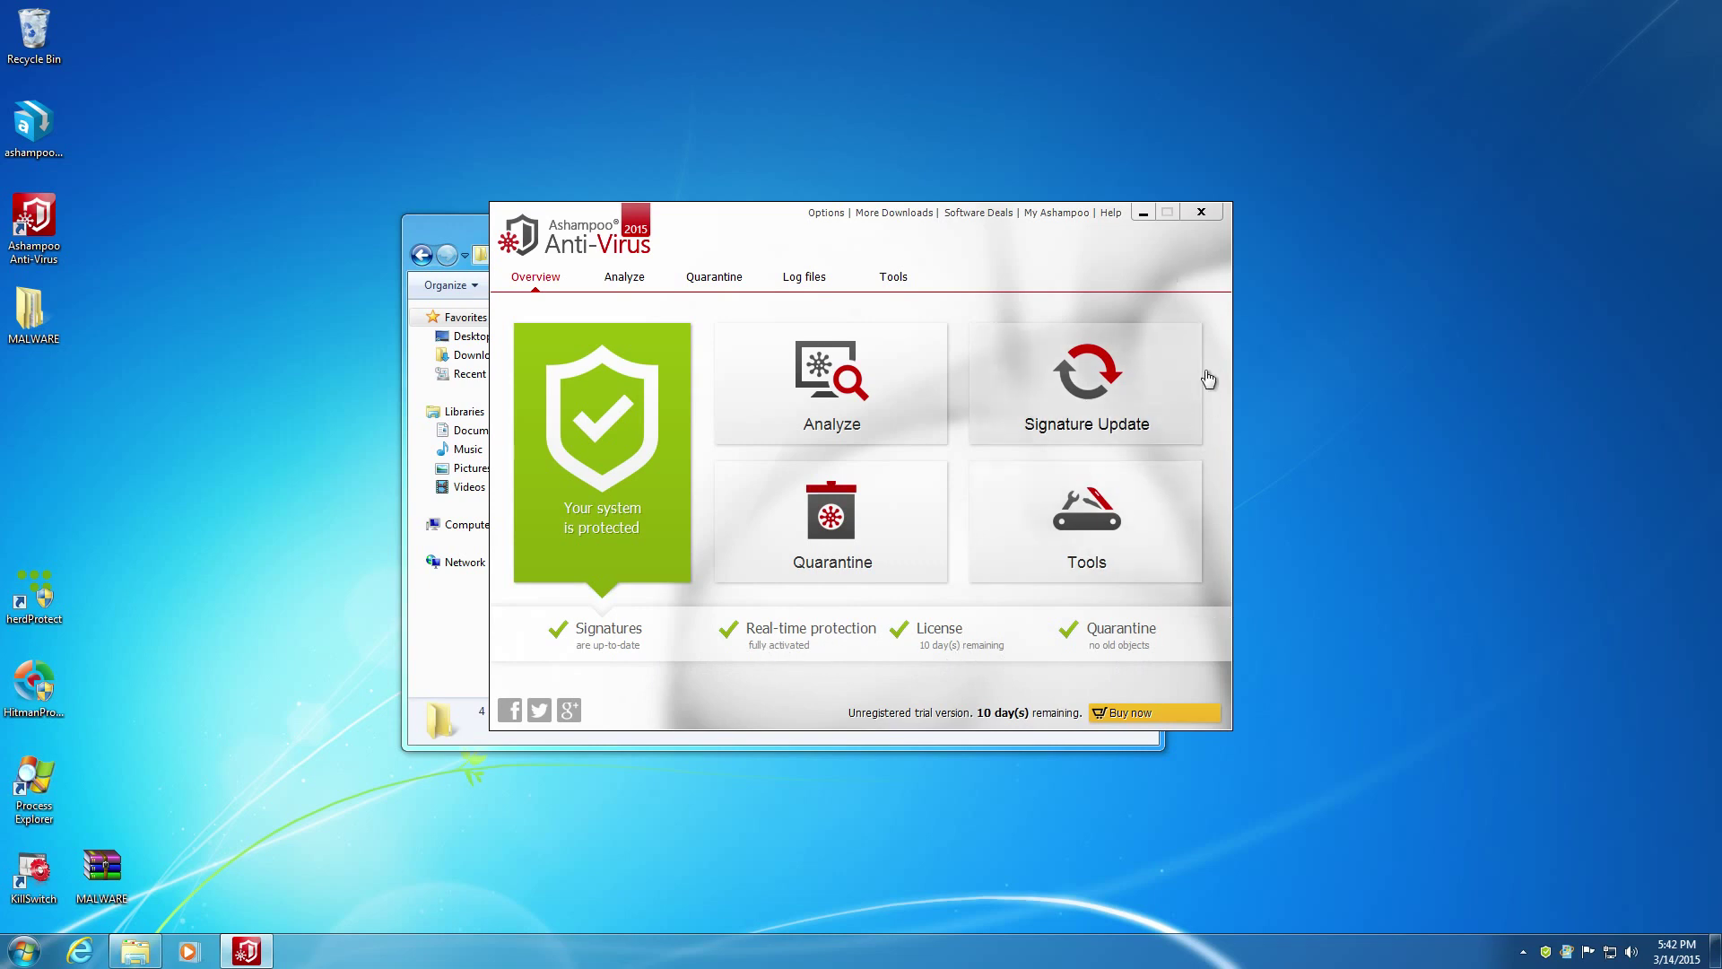
pyautogui.click(1201, 213)
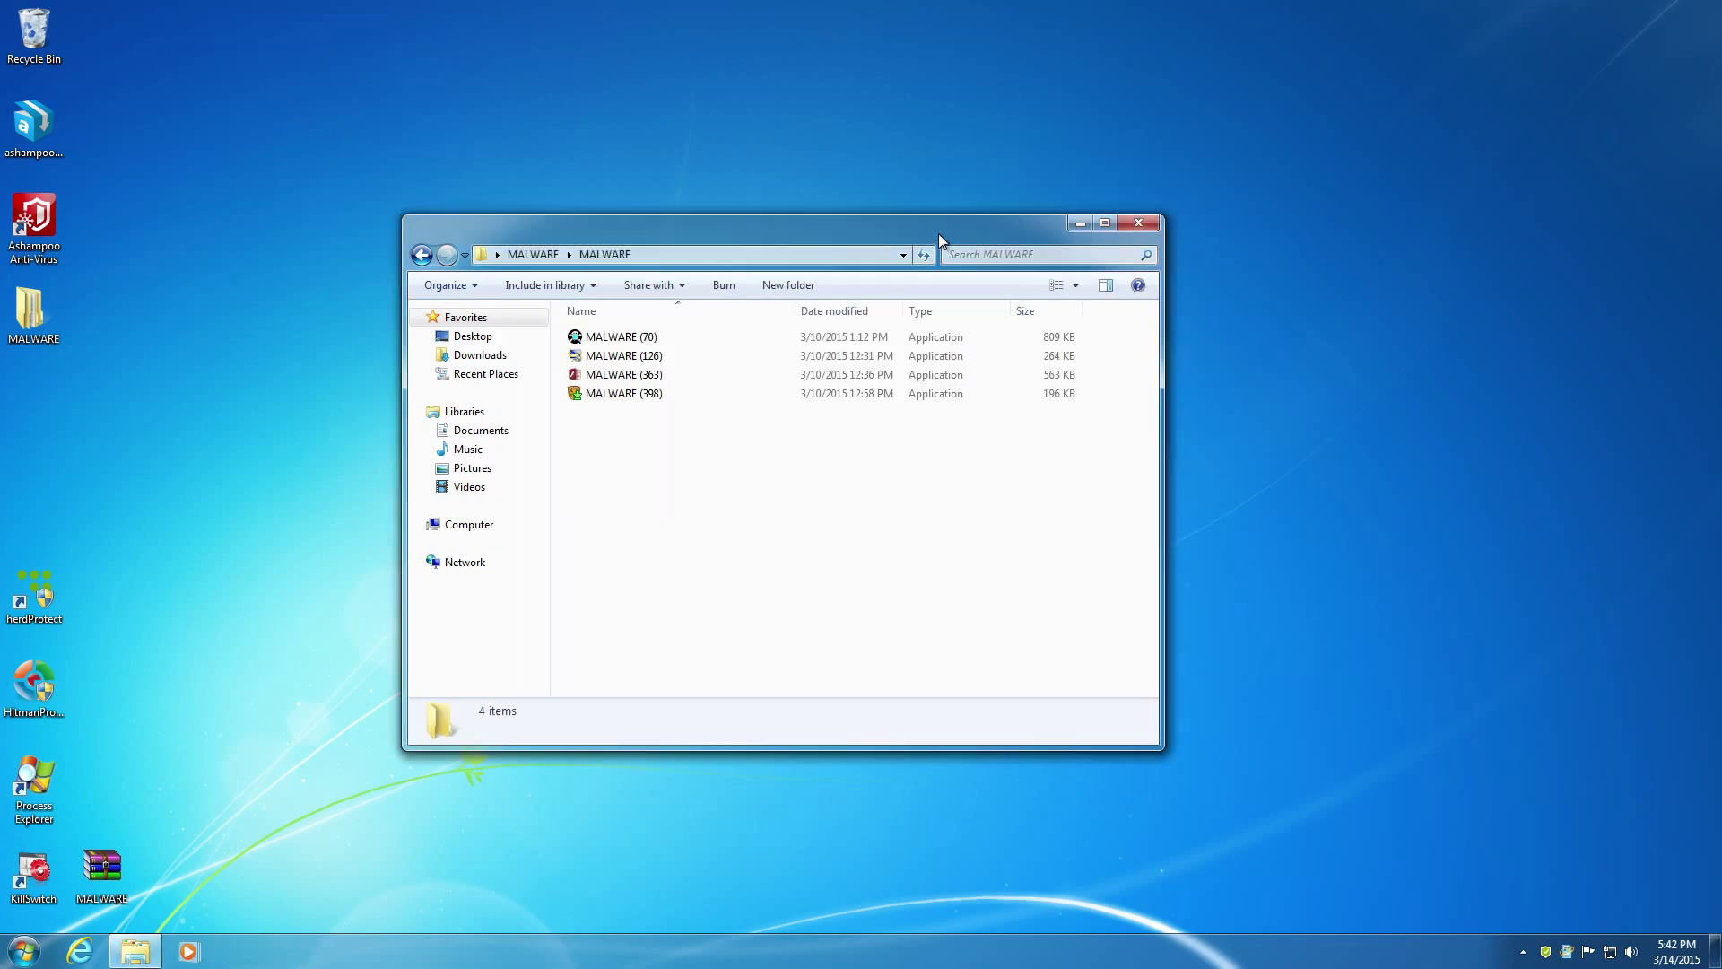
# Launch Process Explorer with permission to make changes, and arrange the MALWARE folder window beside it
pyautogui.moveTo(643, 231); pyautogui.dragTo(455, 96)
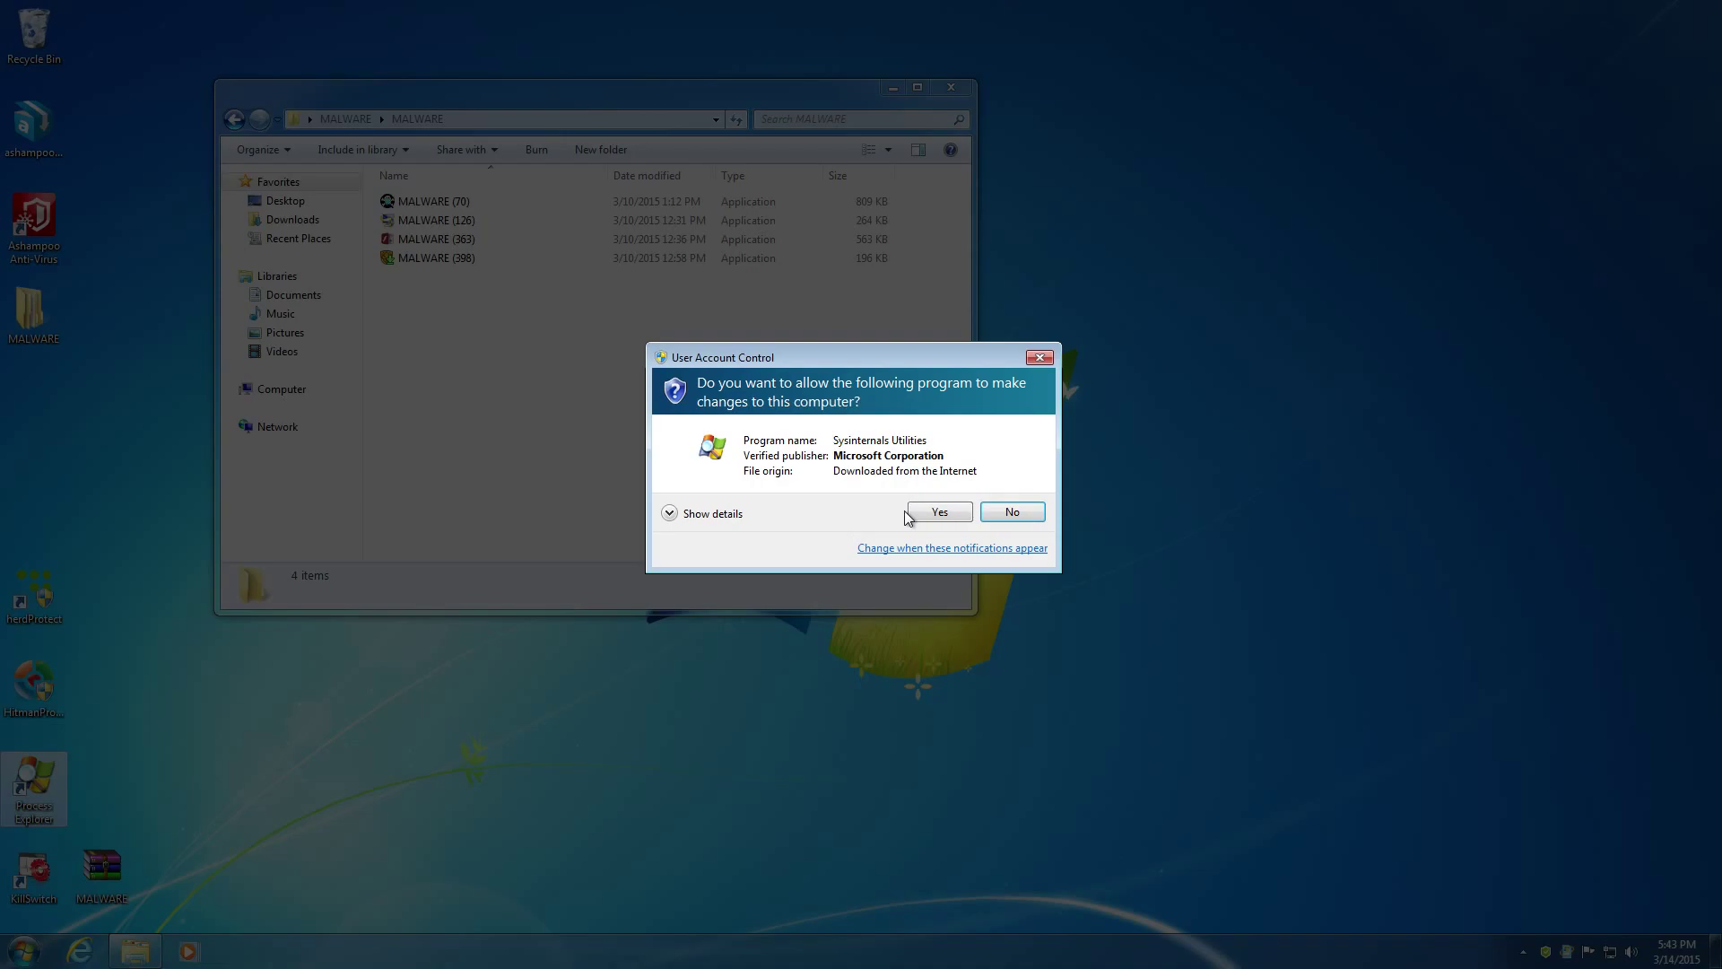
pyautogui.click(913, 515)
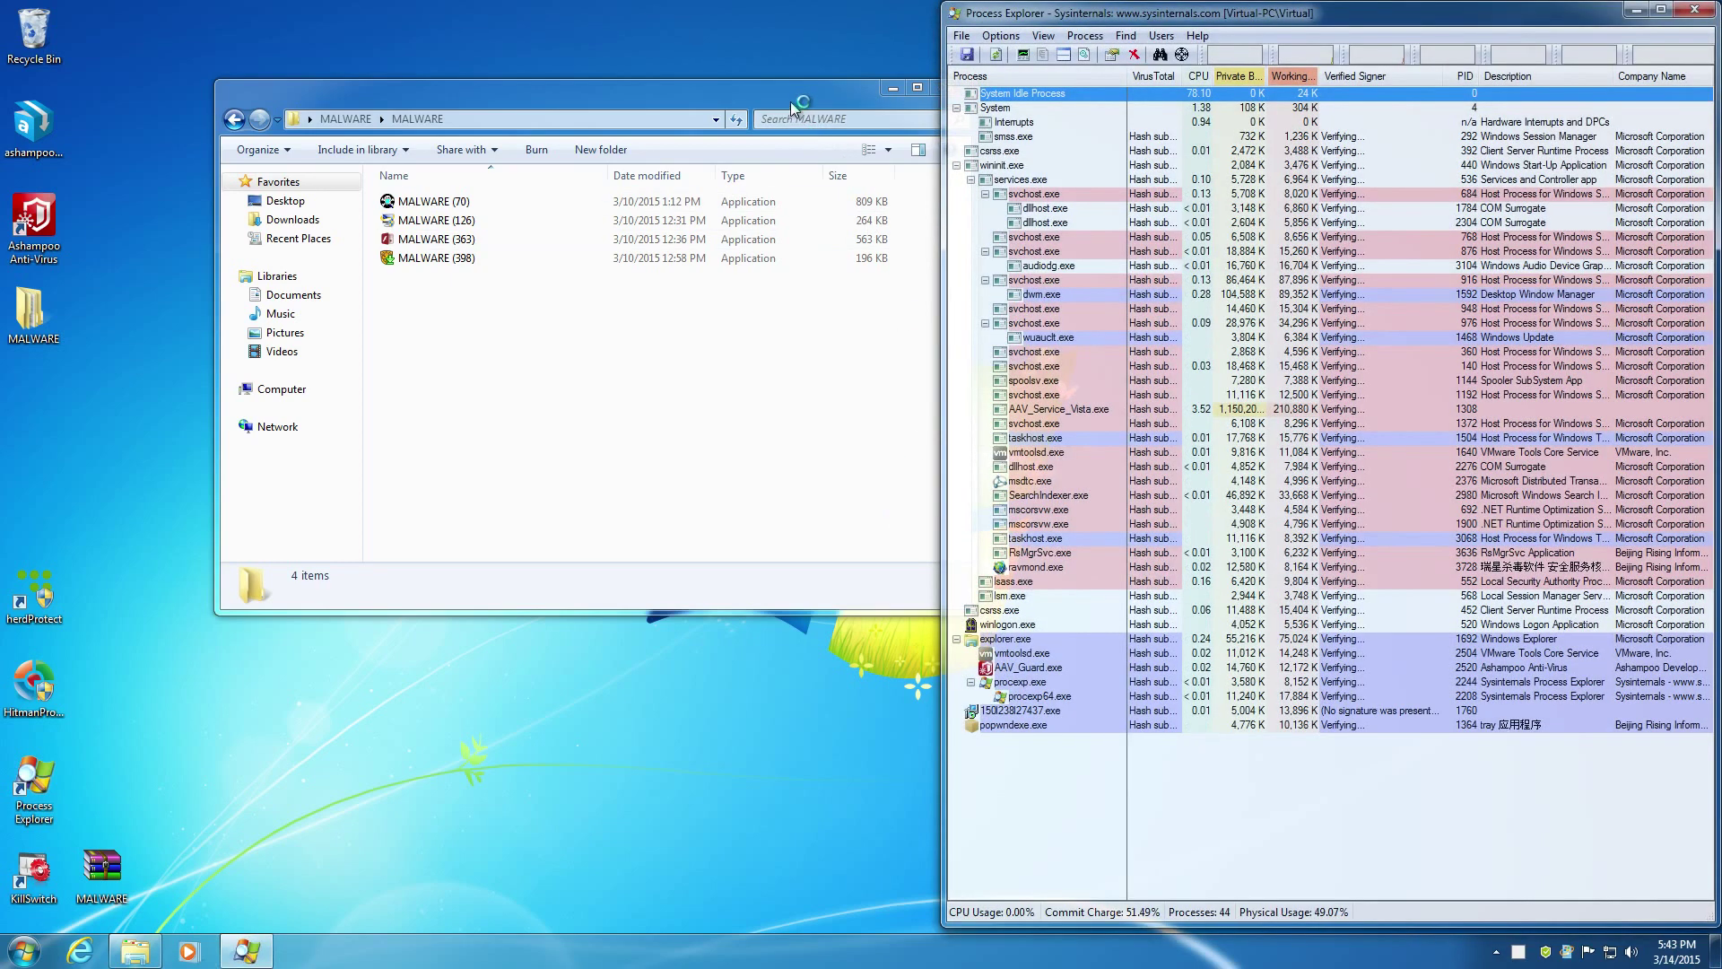
pyautogui.moveTo(791, 99); pyautogui.dragTo(611, 117)
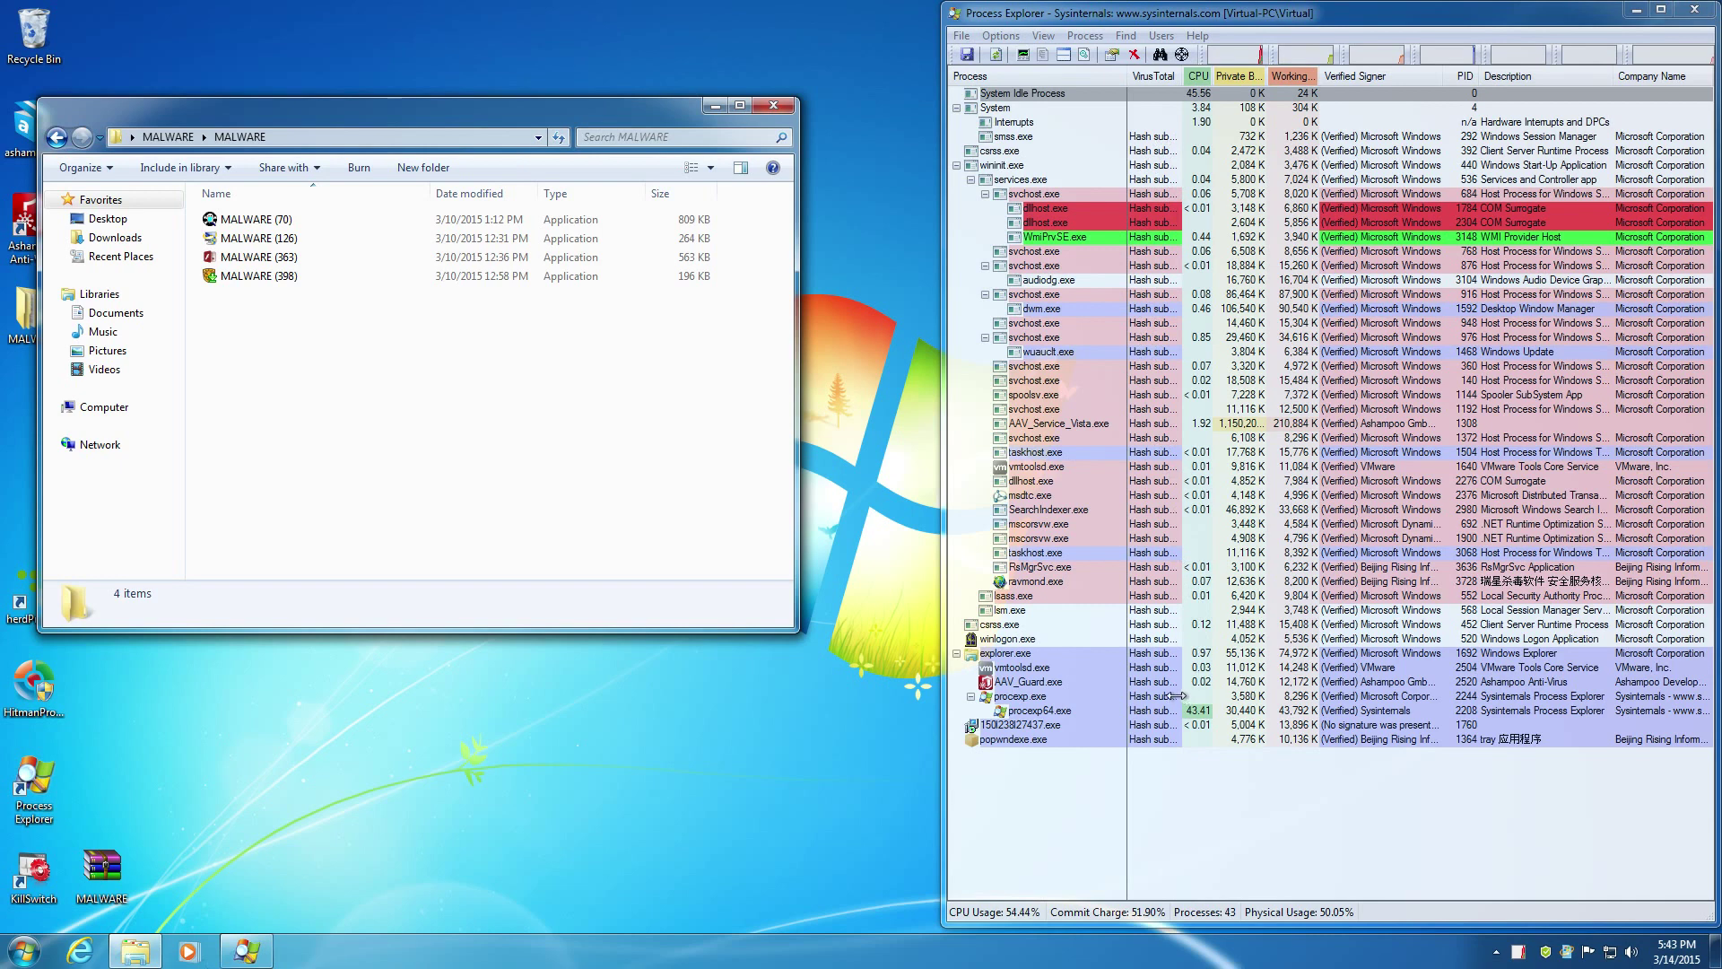
# Examine the unsigned process near the end of the process list and popwndexe.exe, including their VirusTotal ratings and signers
pyautogui.click(1017, 715)
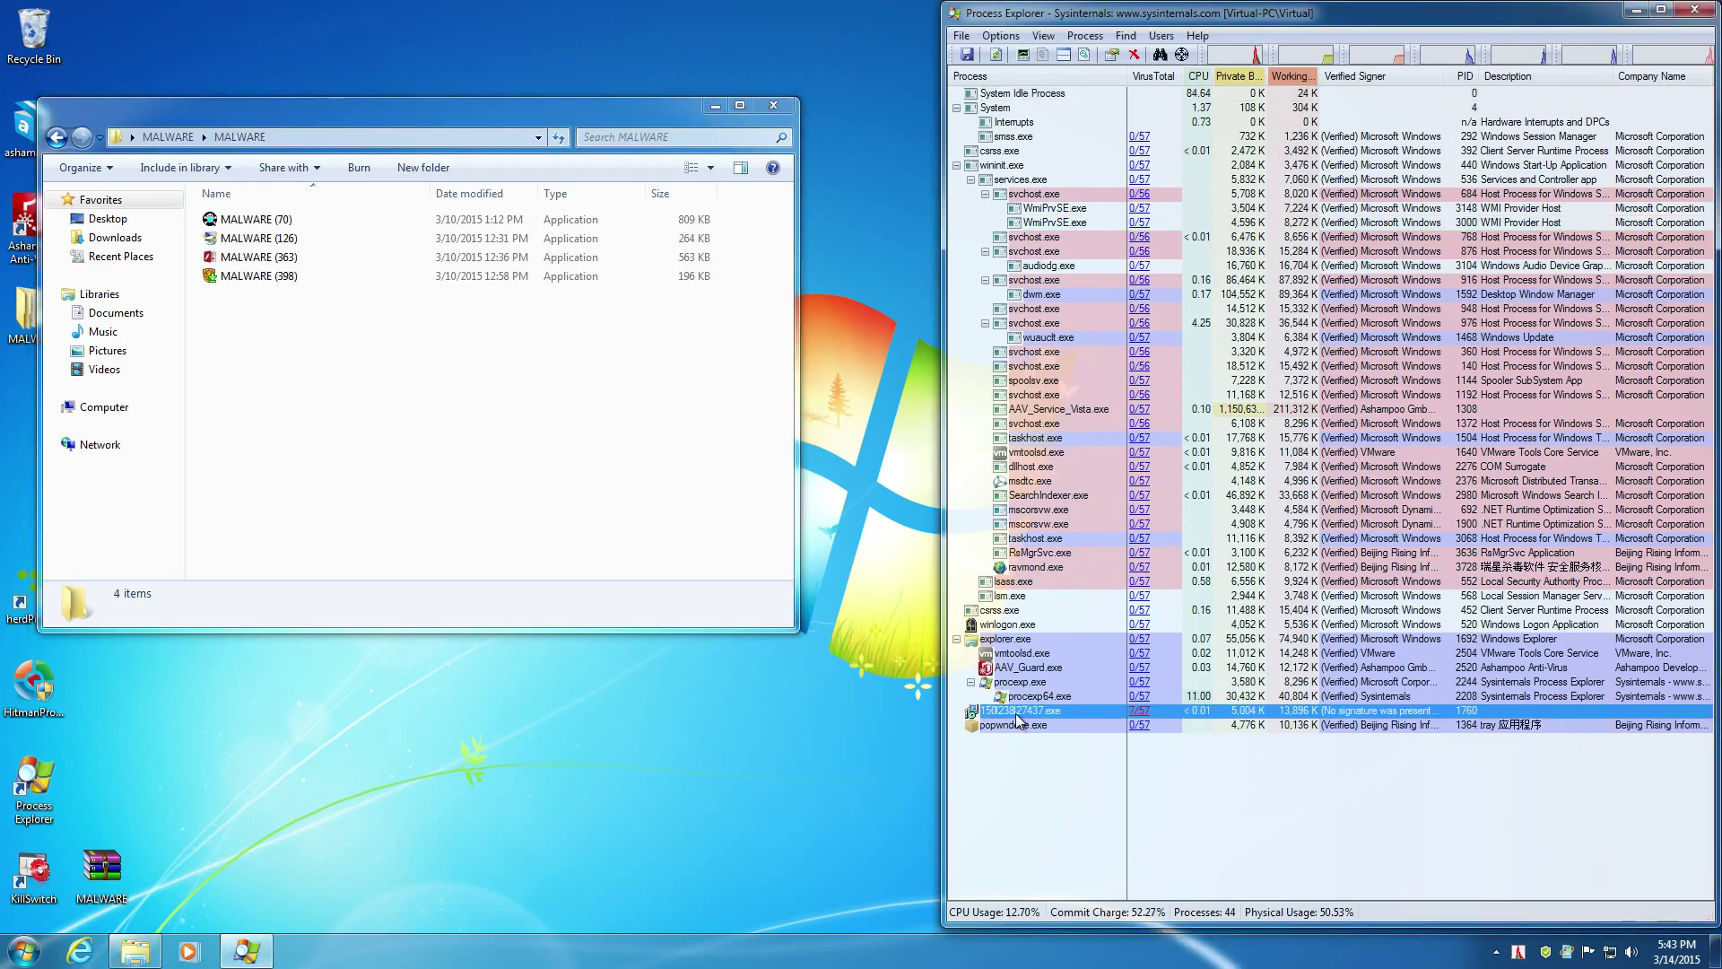
pyautogui.click(1033, 724)
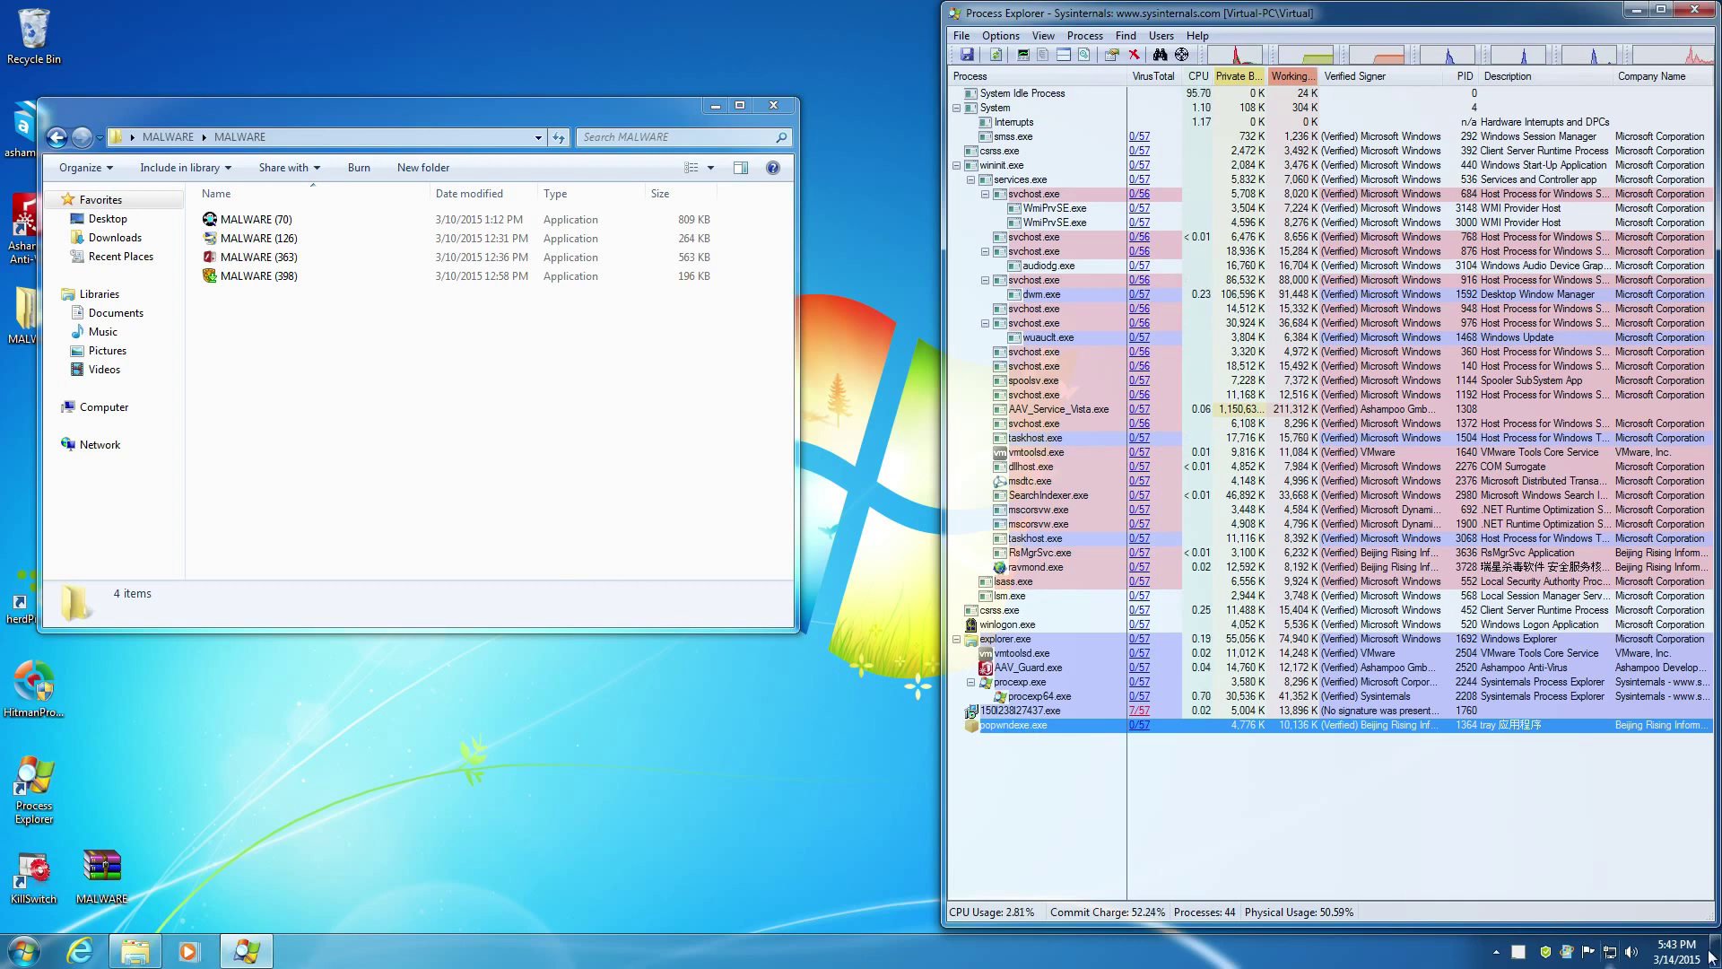
pyautogui.click(493, 437)
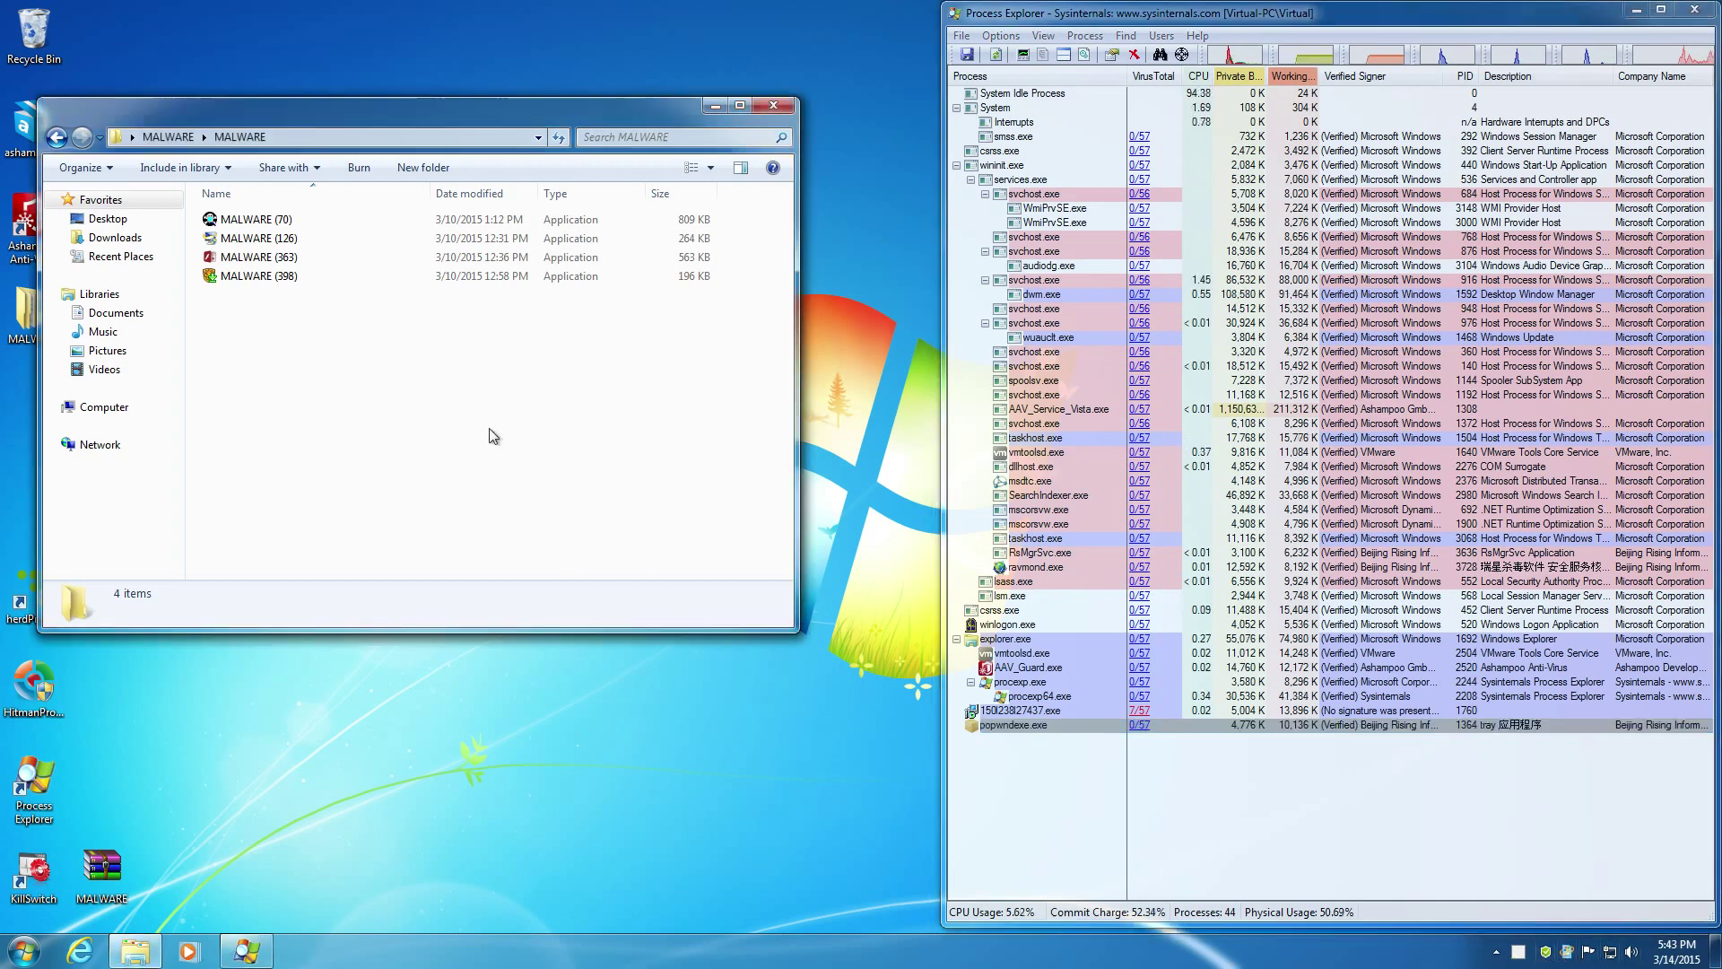
# Run the samples MALWARE (70) and MALWARE (126), allowing the latter to make changes to the computer
pyautogui.doubleClick(281, 220)
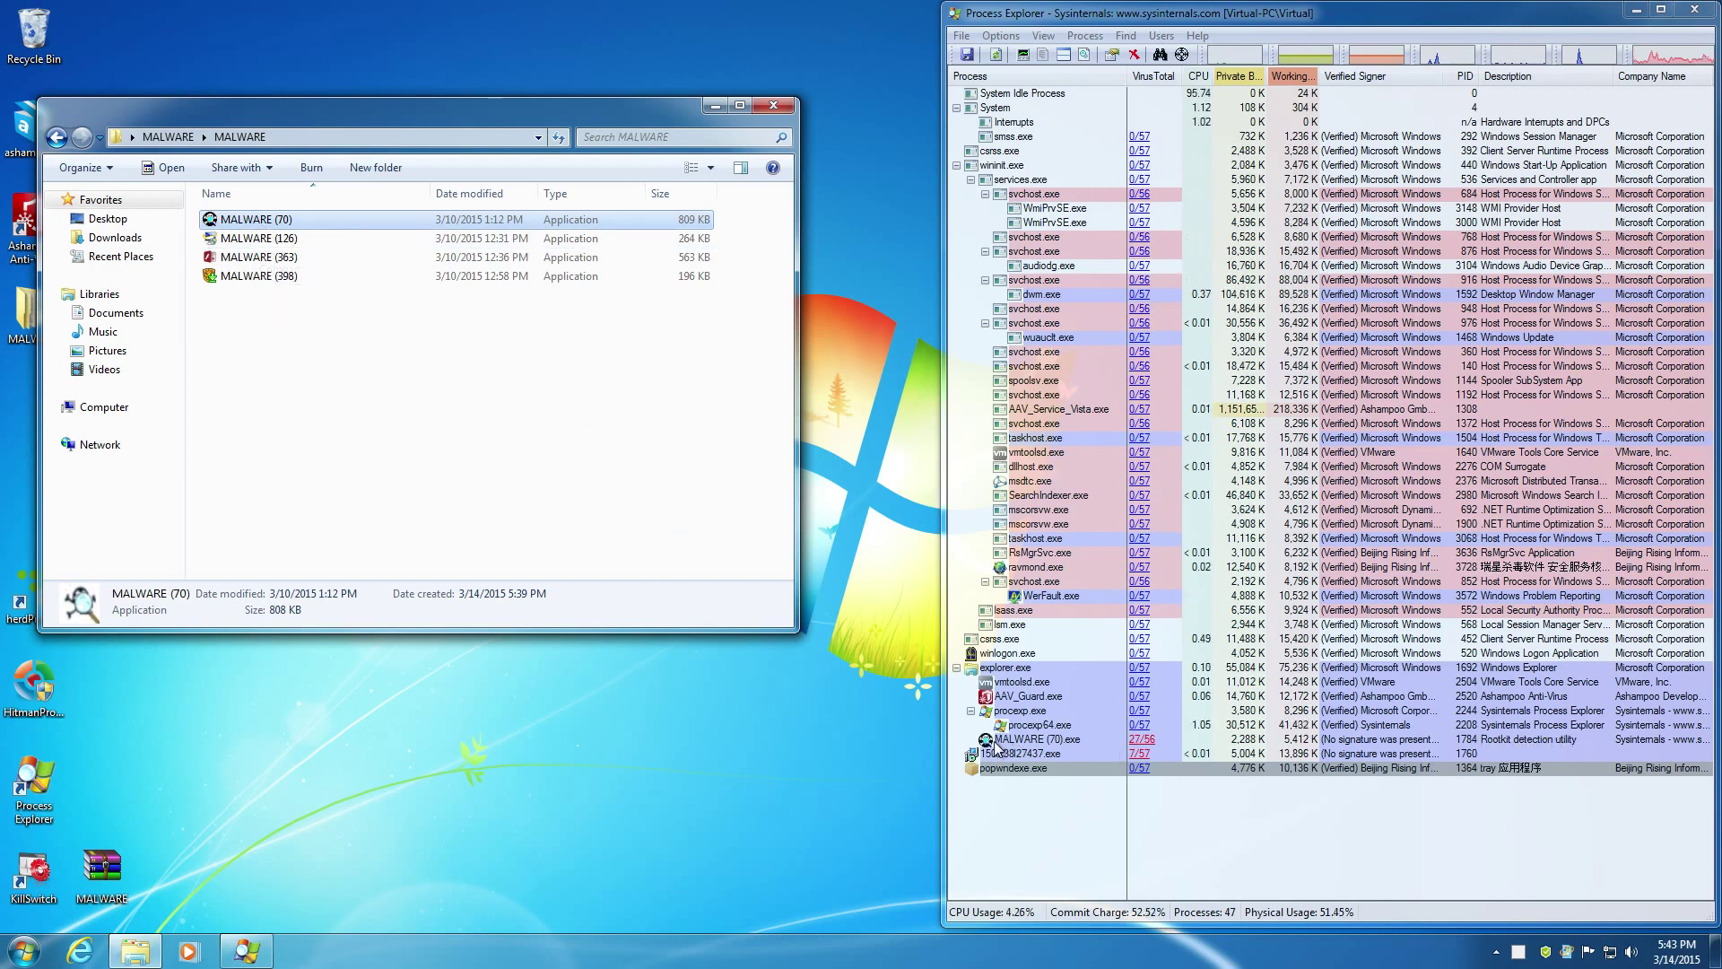
pyautogui.doubleClick(237, 240)
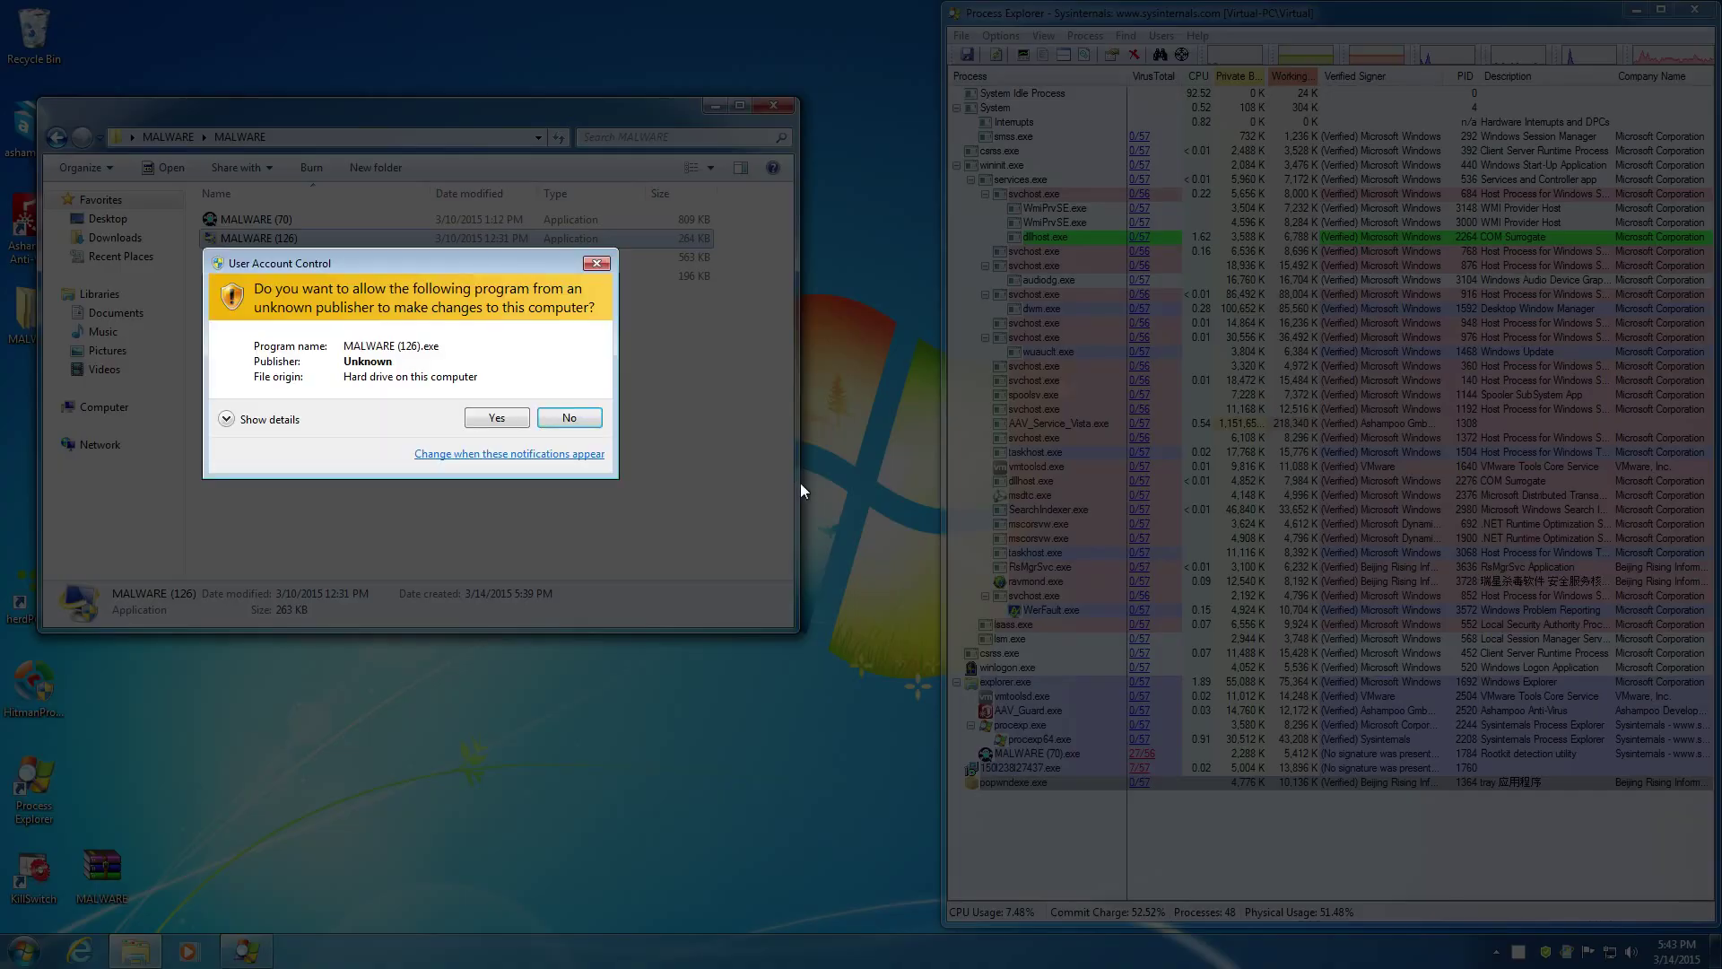
pyautogui.click(524, 417)
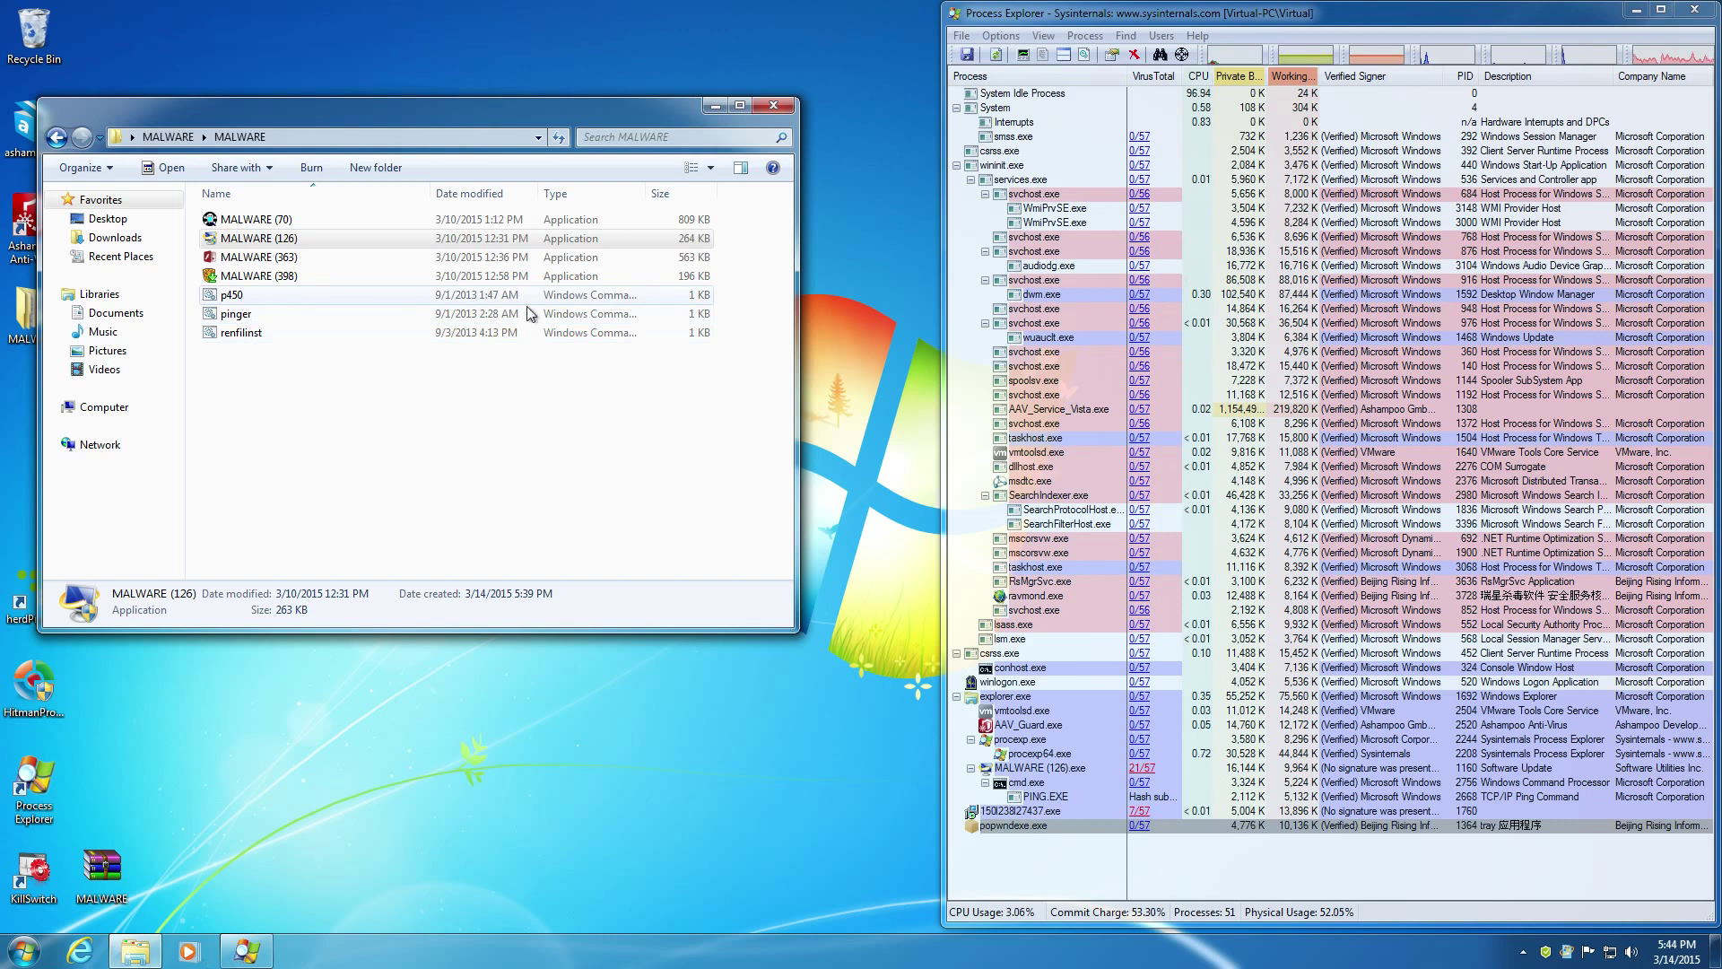
# Run MALWARE (363), allow Pro.exe to make changes, block its suspicious behavior, and inspect the Pro.exe process
pyautogui.doubleClick(230, 260)
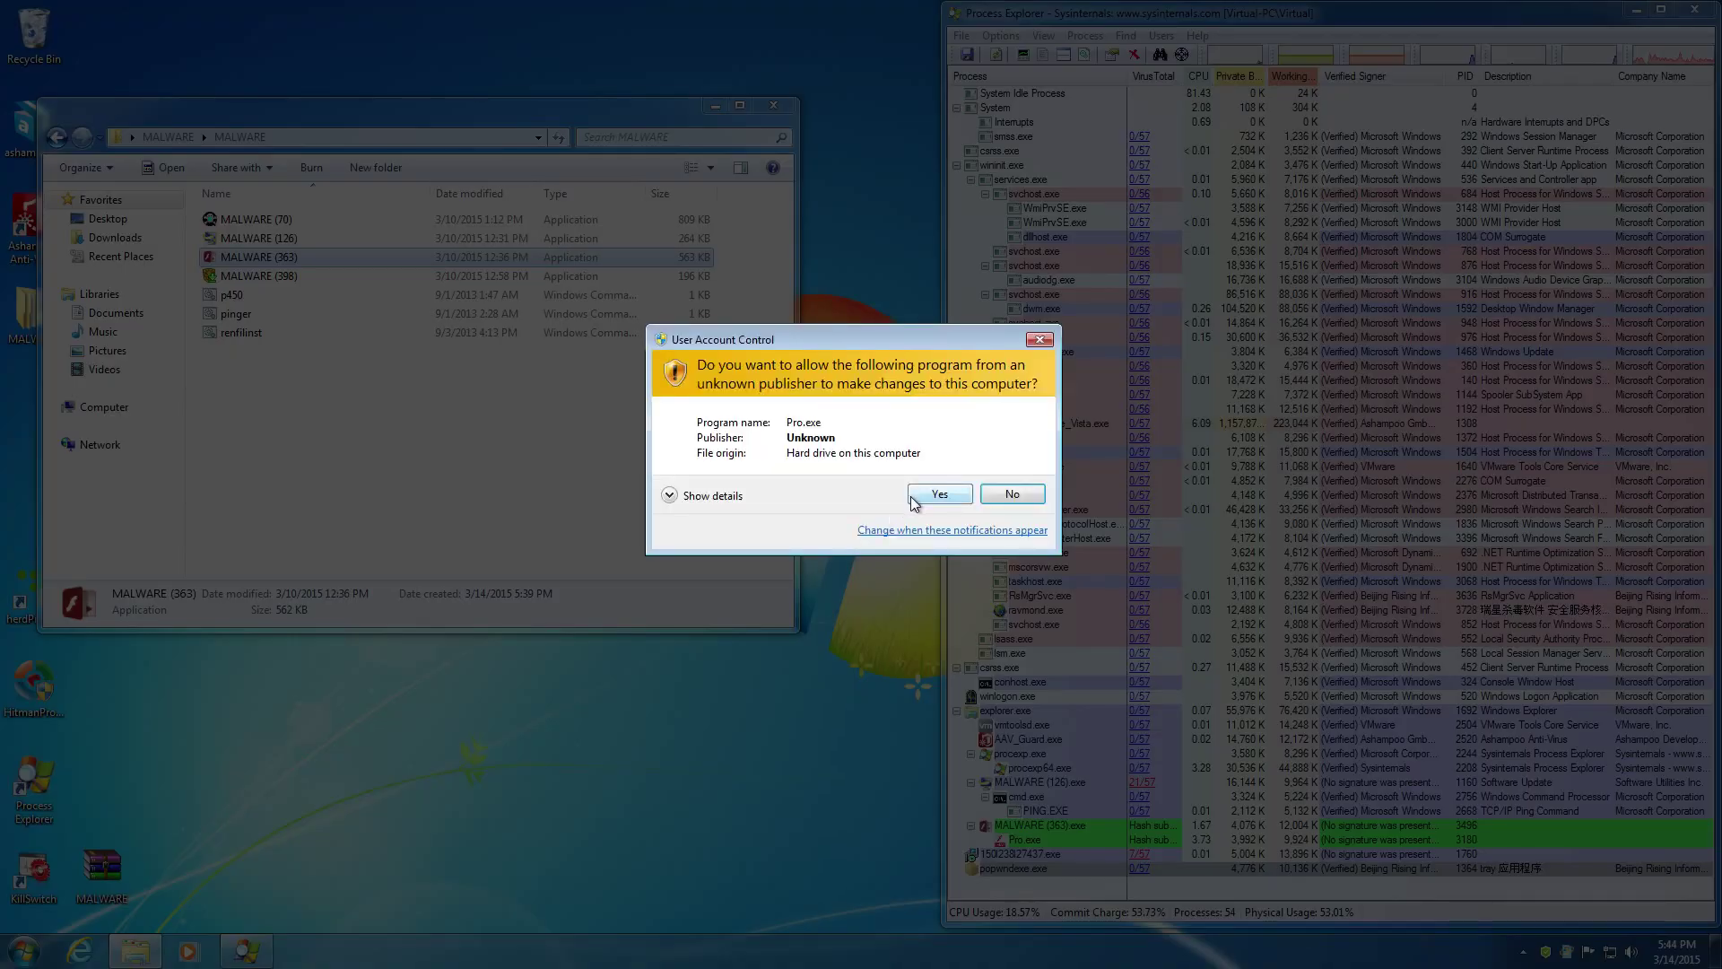
pyautogui.click(911, 495)
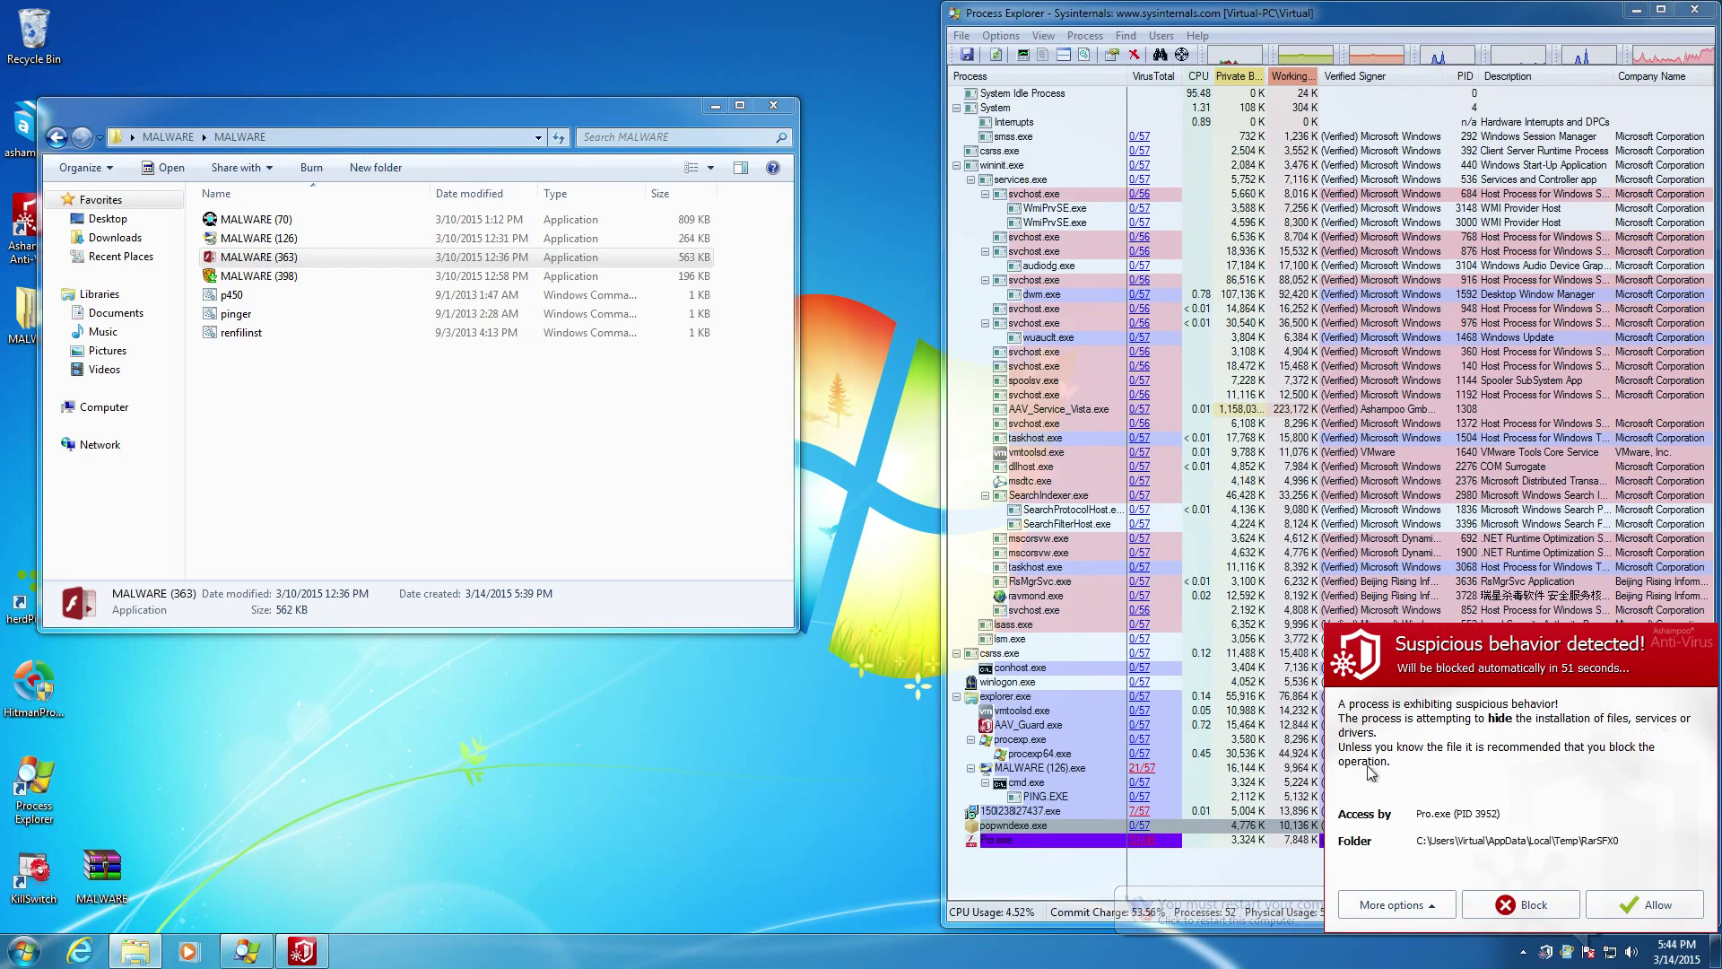
pyautogui.click(1519, 906)
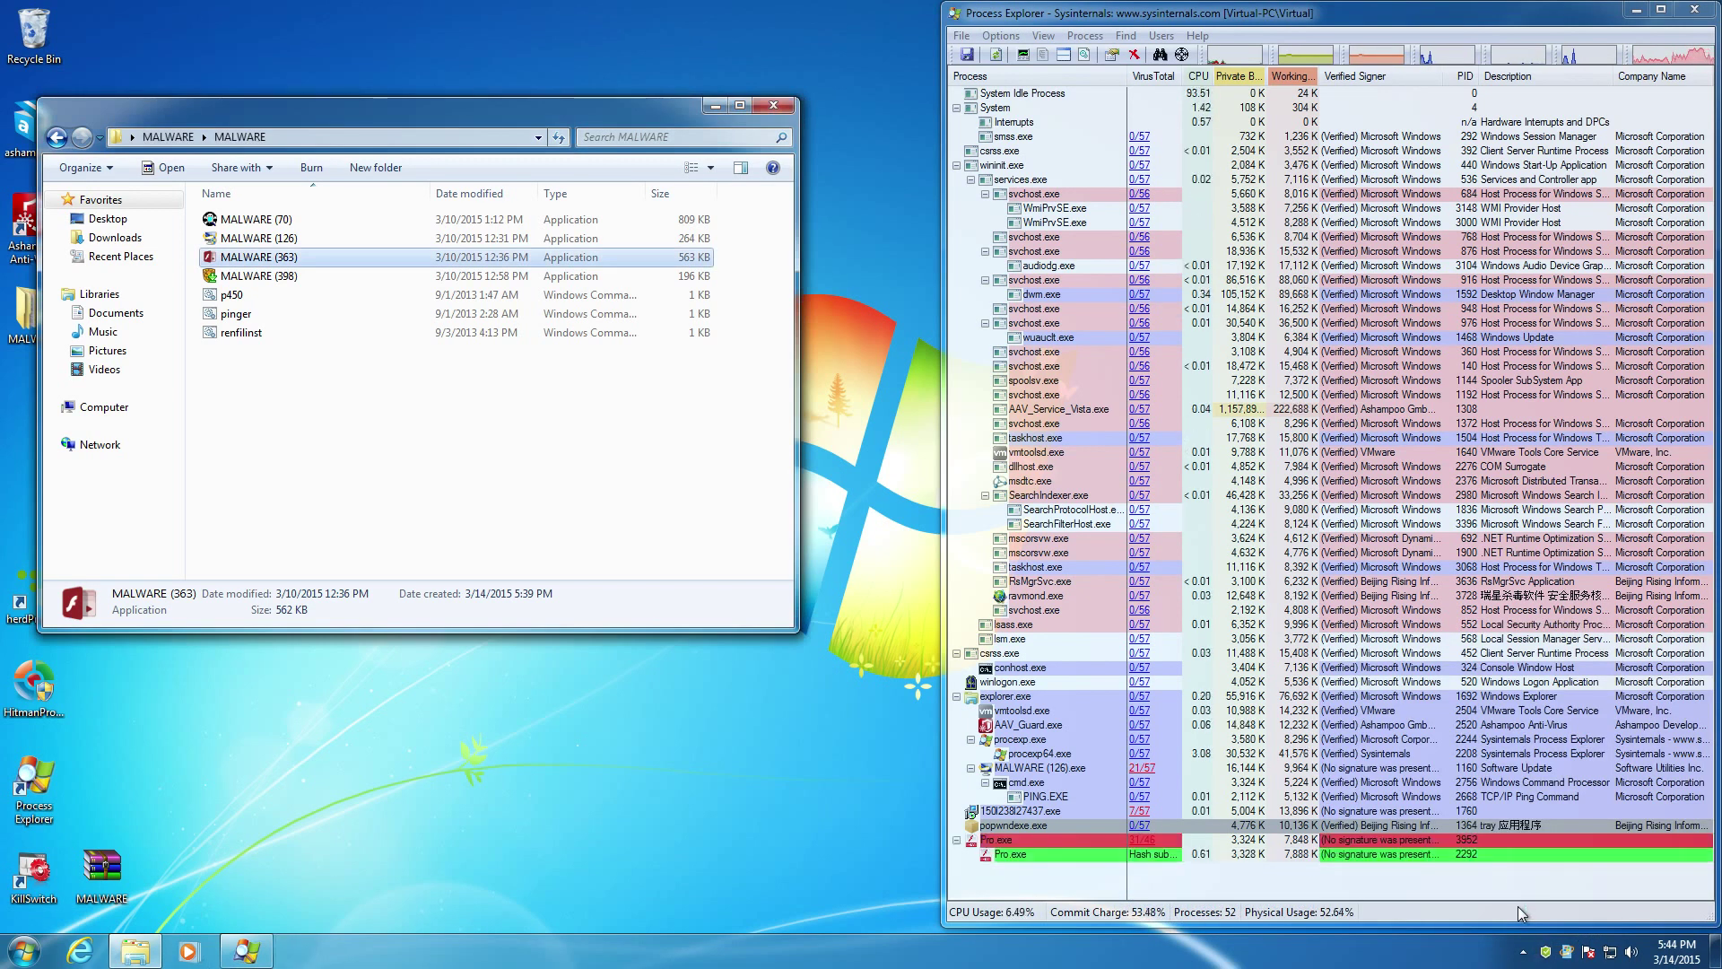
pyautogui.click(1014, 843)
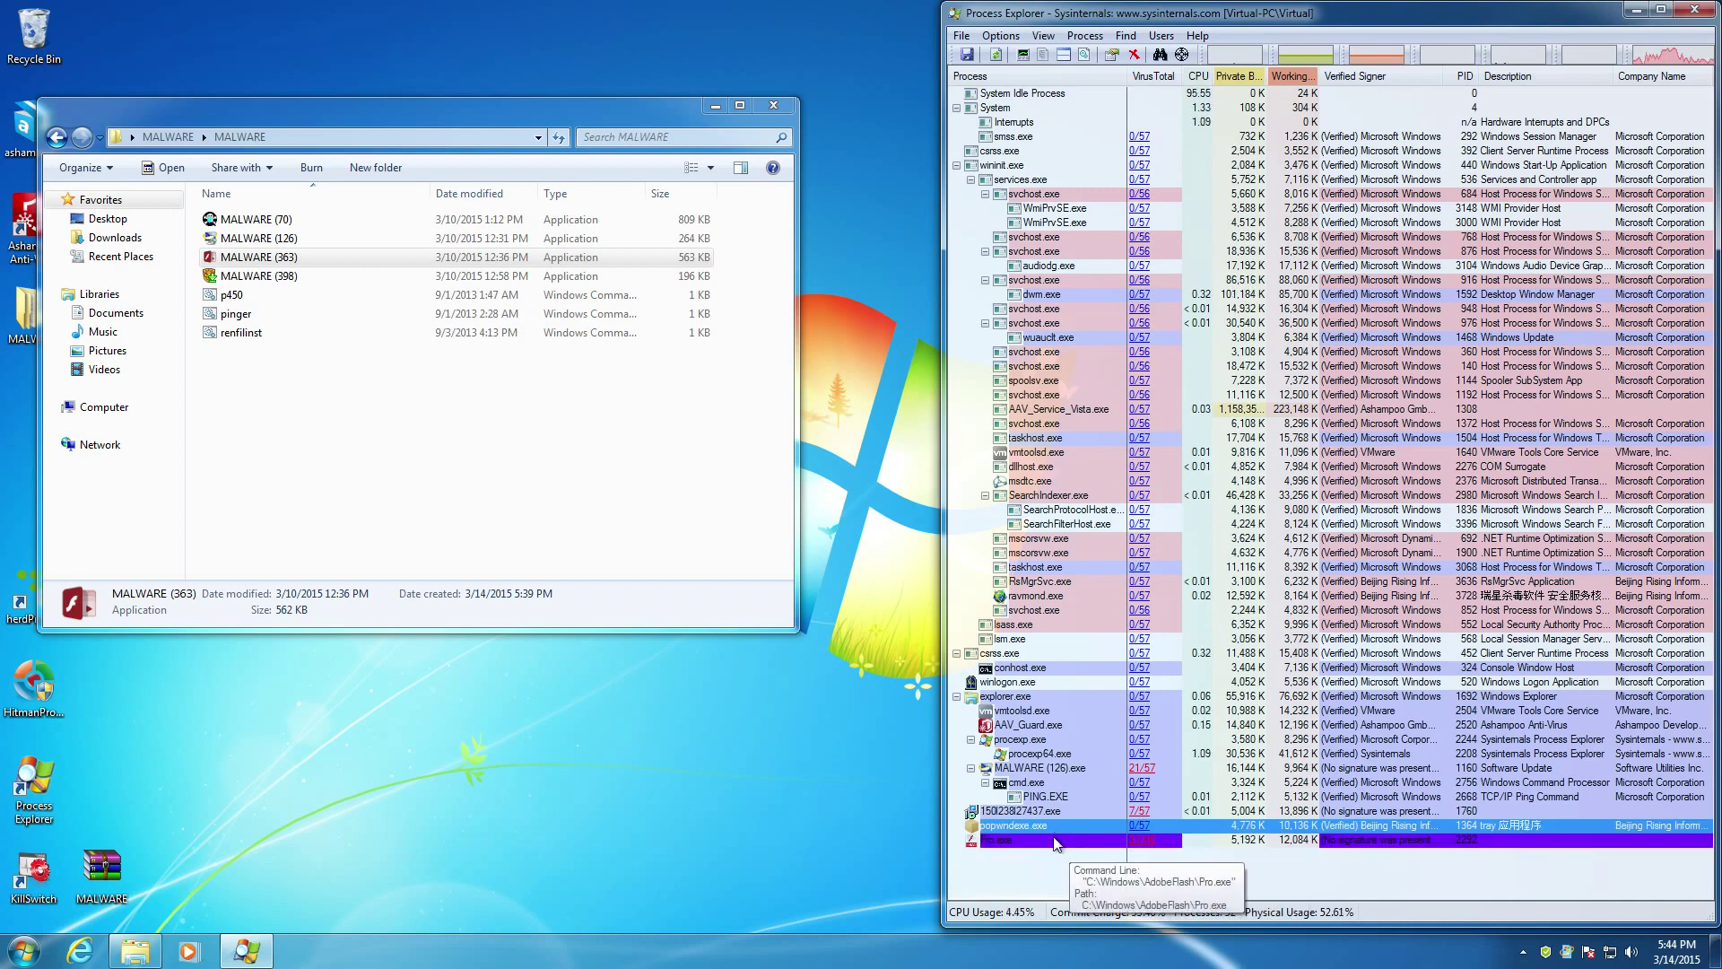
# Run the sample MALWARE (398) from the MALWARE folder
pyautogui.doubleClick(235, 276)
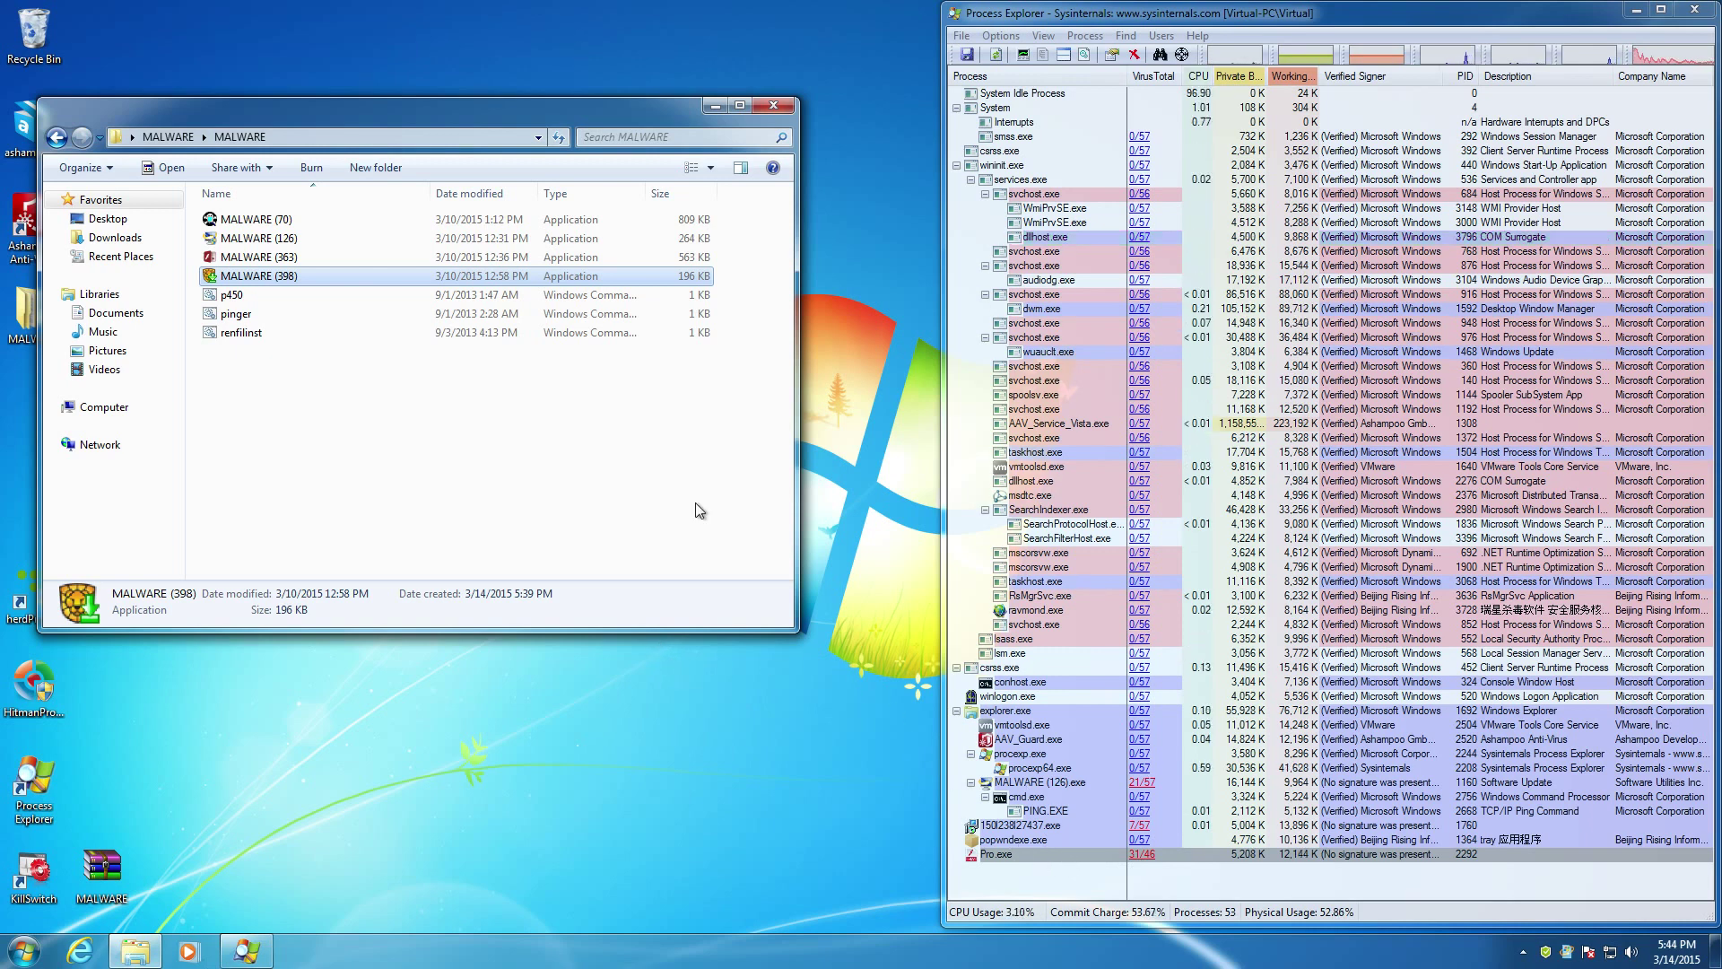
pyautogui.click(403, 395)
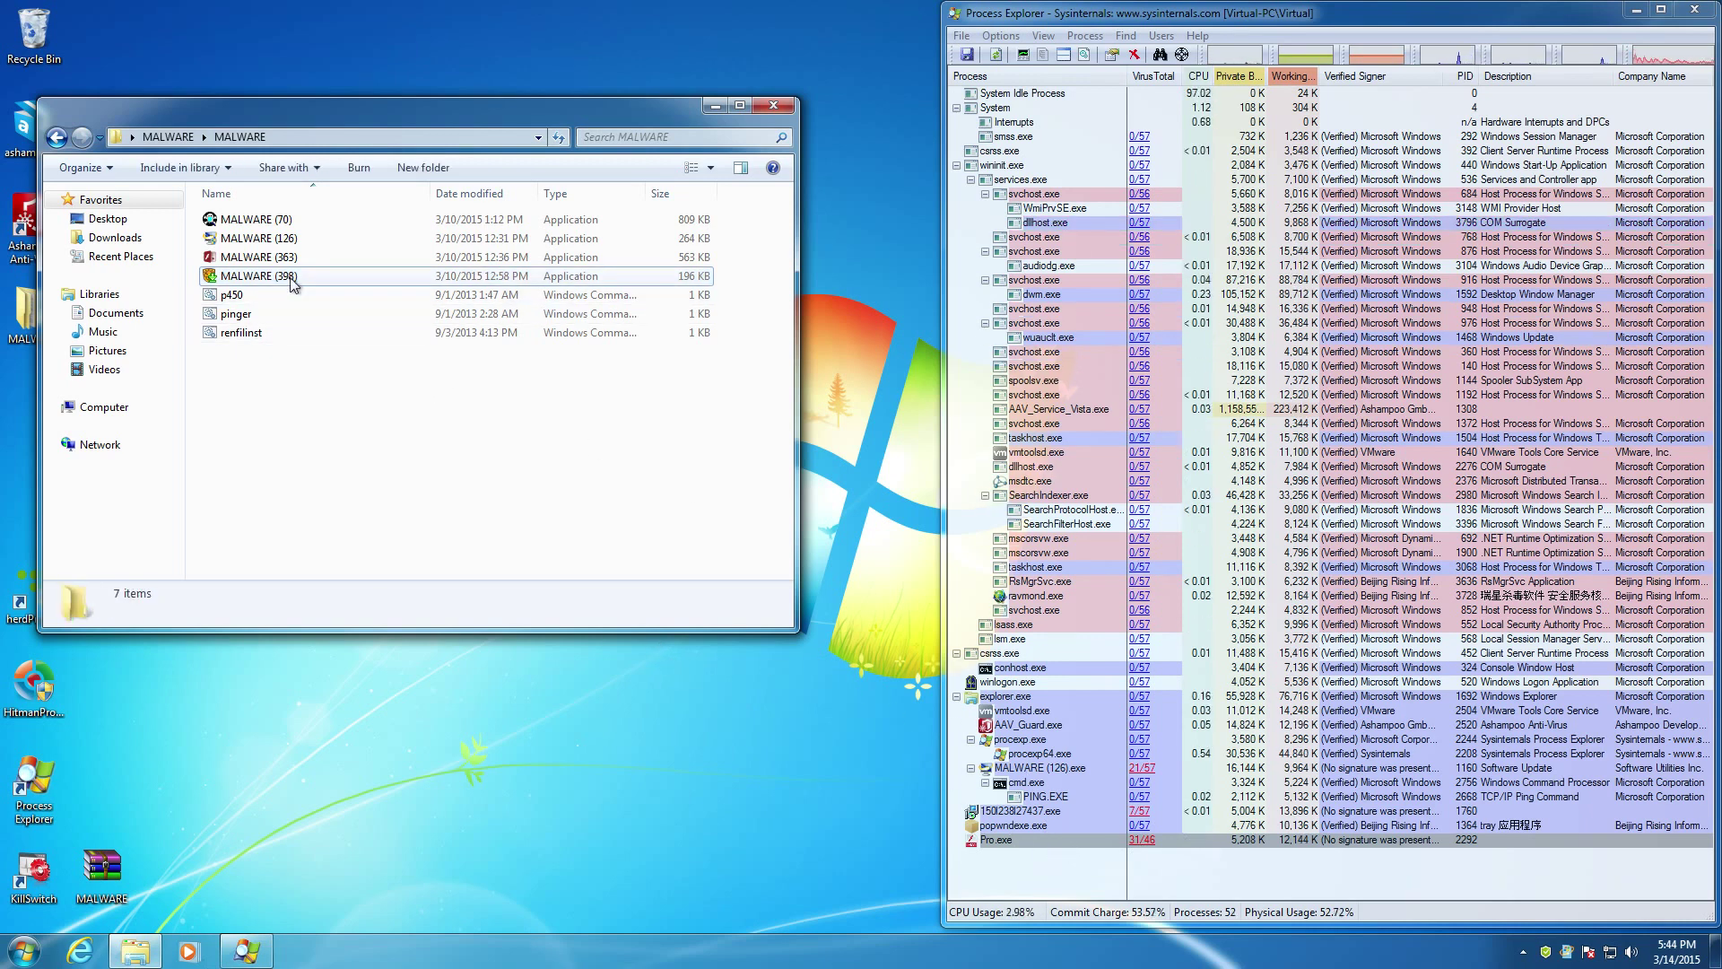
# Run MALWARE (398) as administrator and allow it to make changes to the computer
pyautogui.click(292, 278)
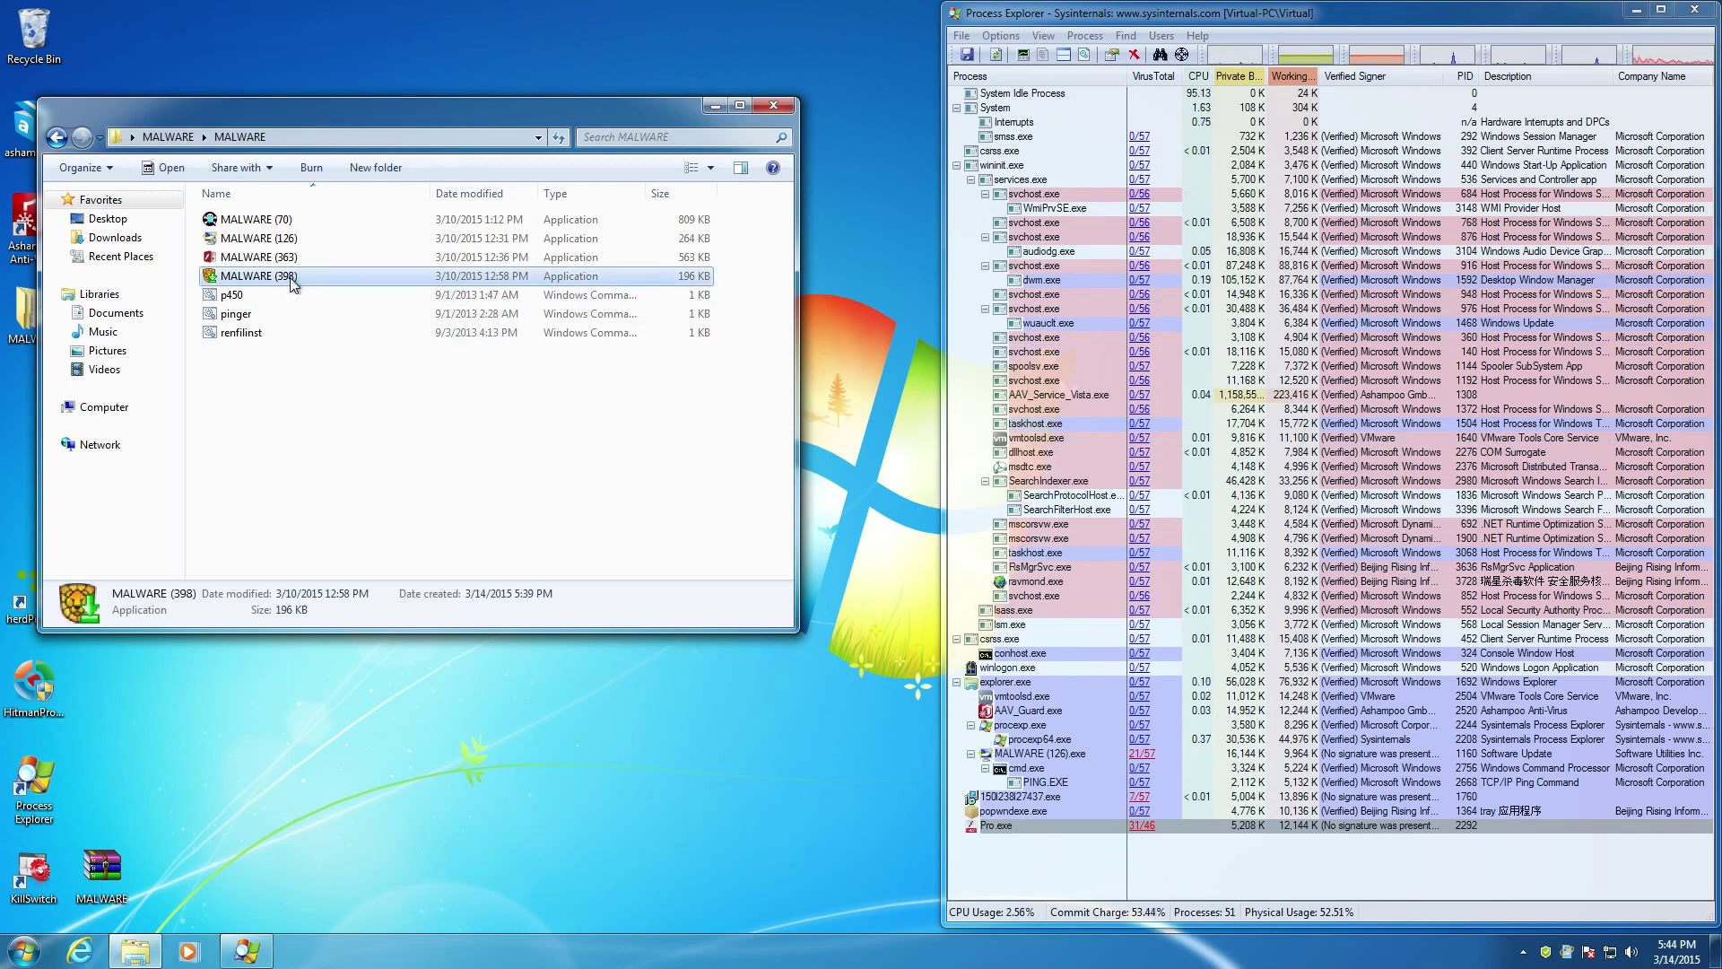
pyautogui.rightClick(292, 282)
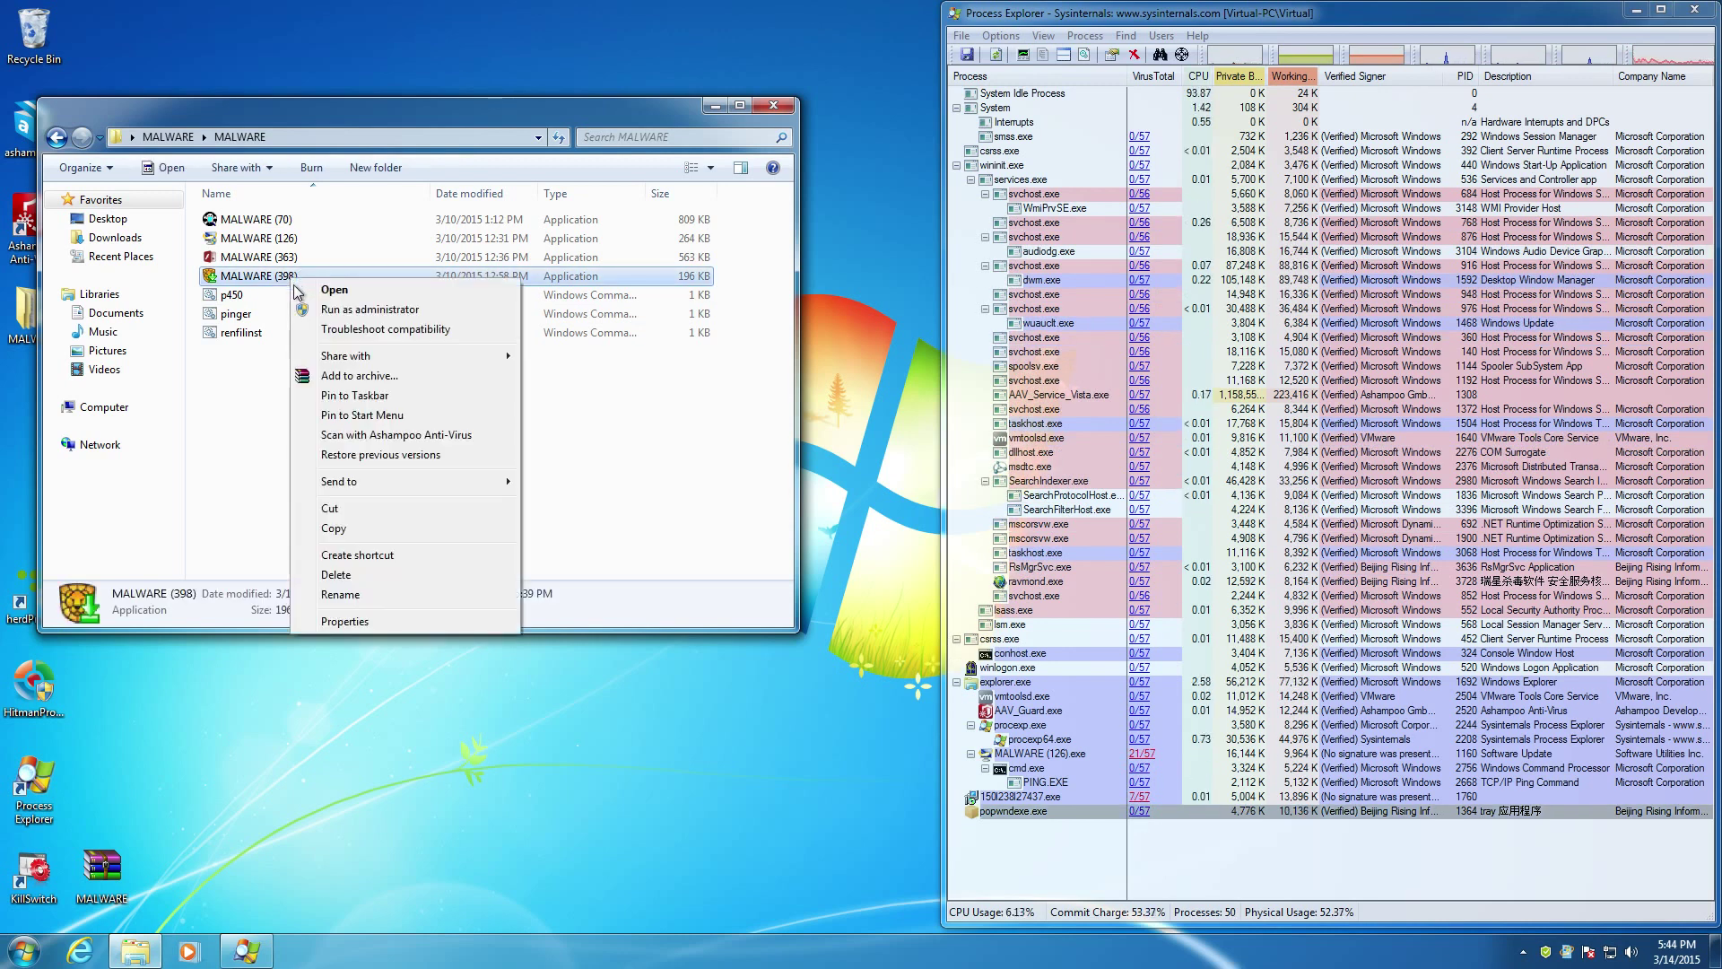
pyautogui.click(342, 310)
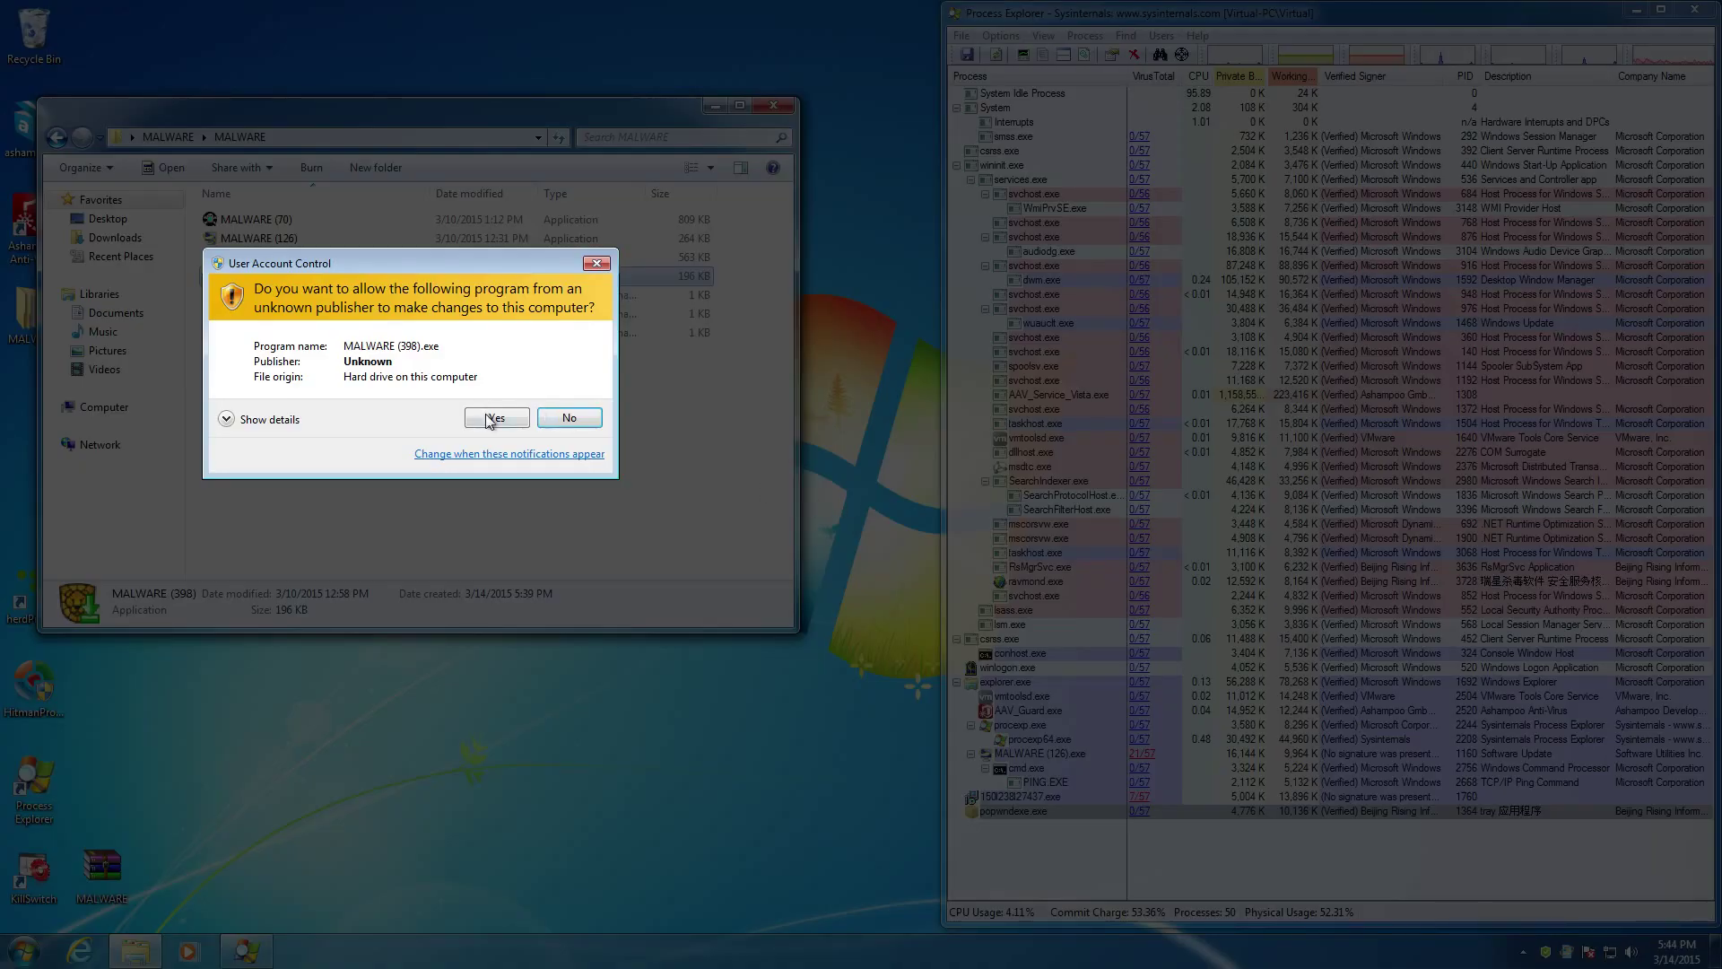
pyautogui.click(495, 418)
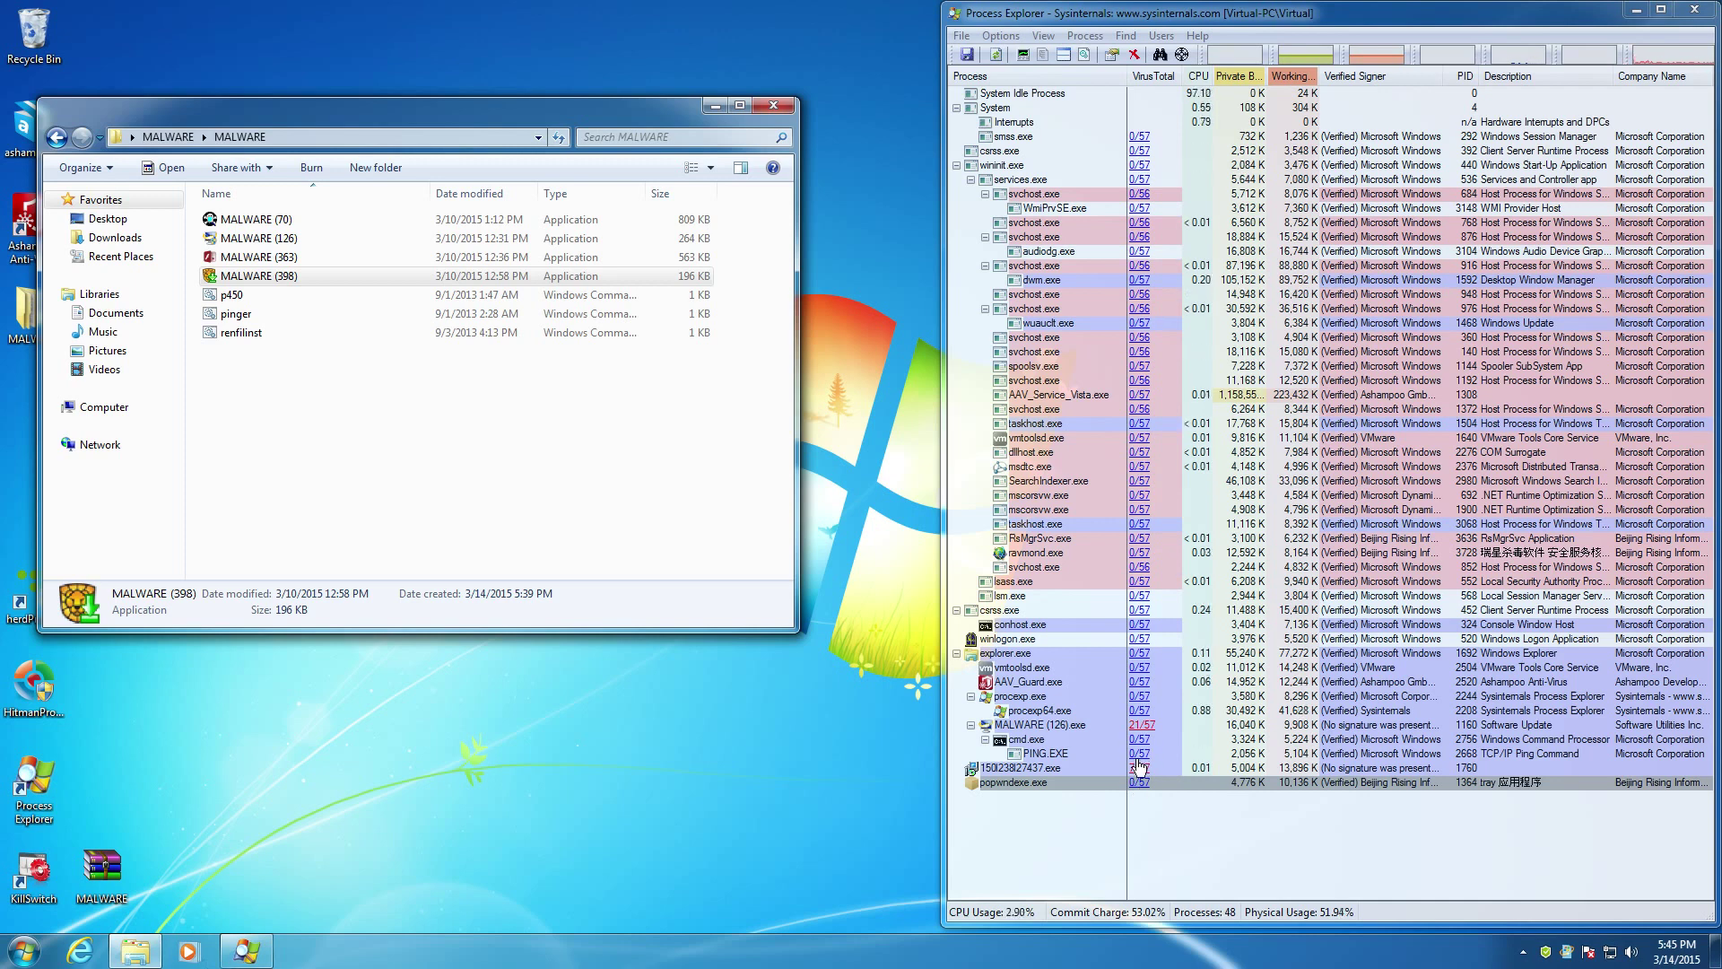
# Inspect the PING.EXE process under MALWARE (126).exe, checking the command line in its properties
pyautogui.click(1036, 726)
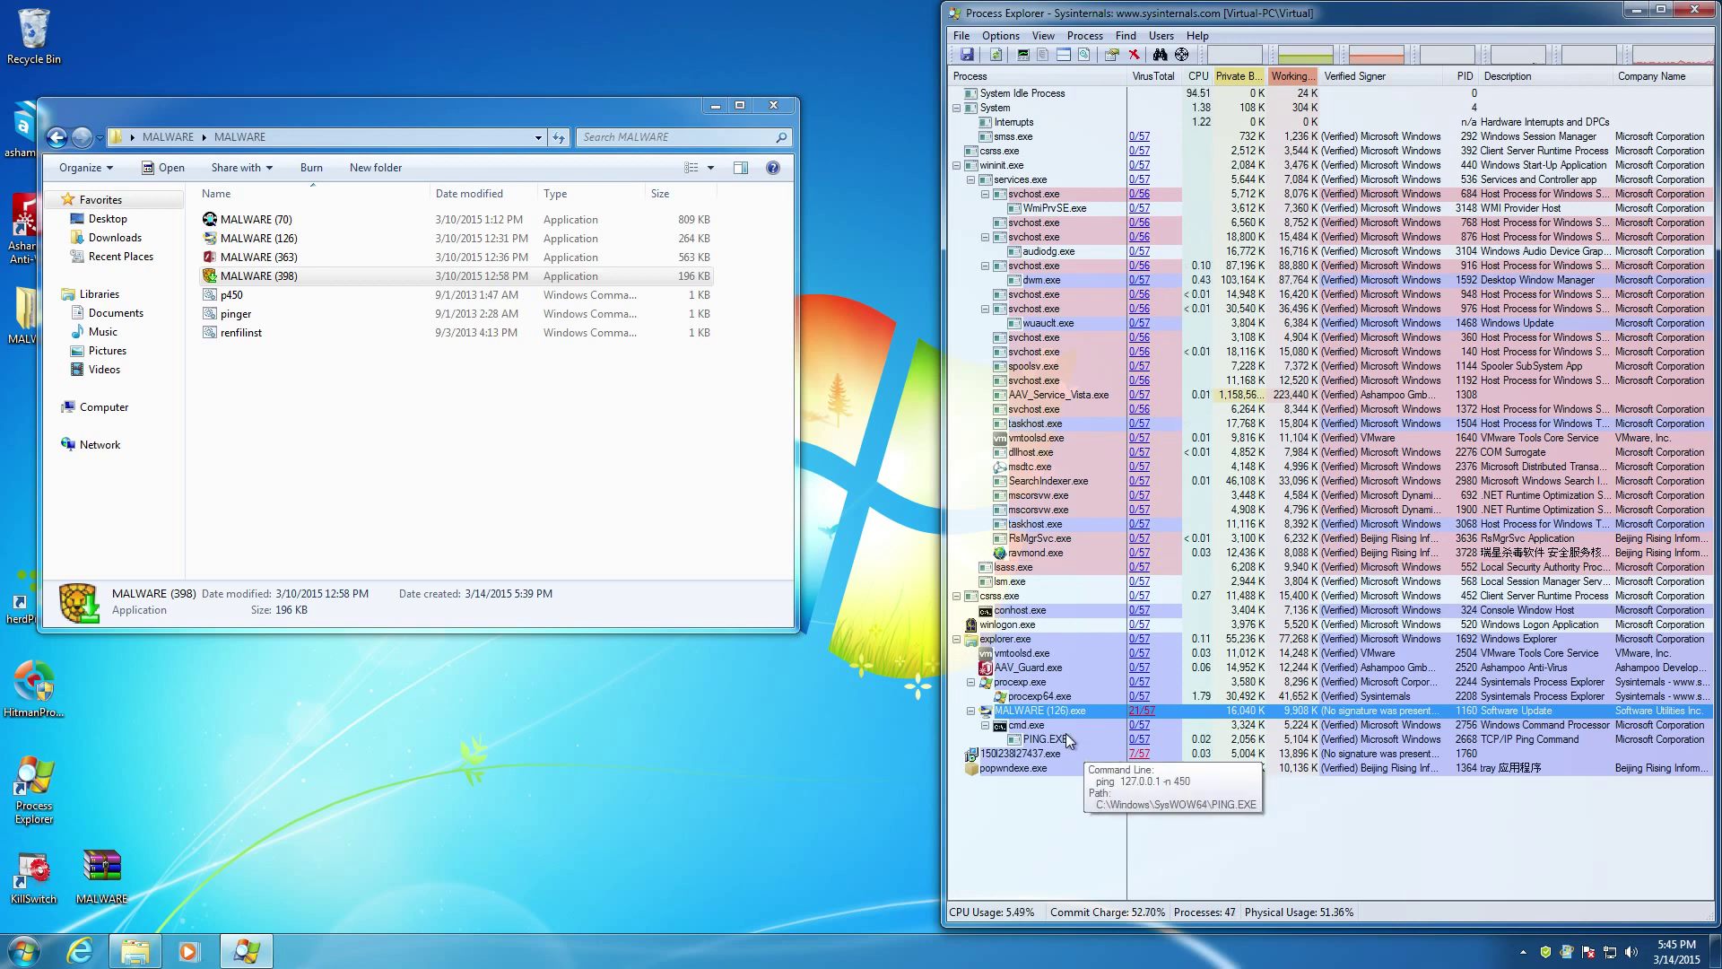
pyautogui.click(1066, 735)
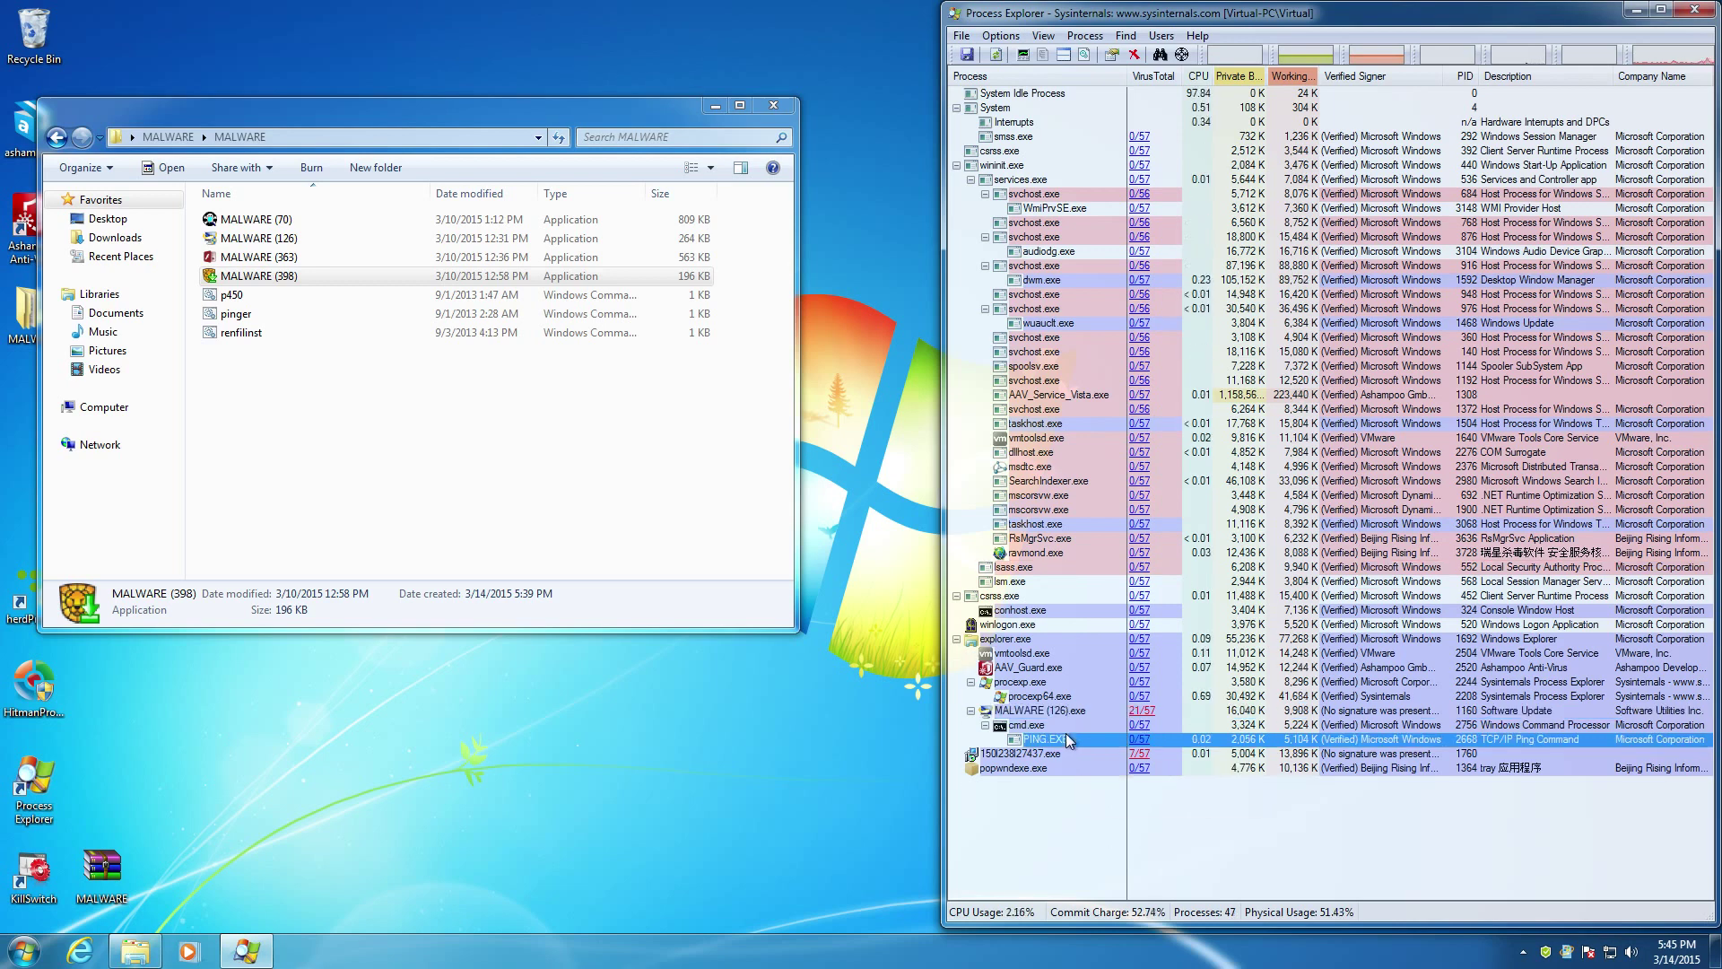
pyautogui.doubleClick(1063, 739)
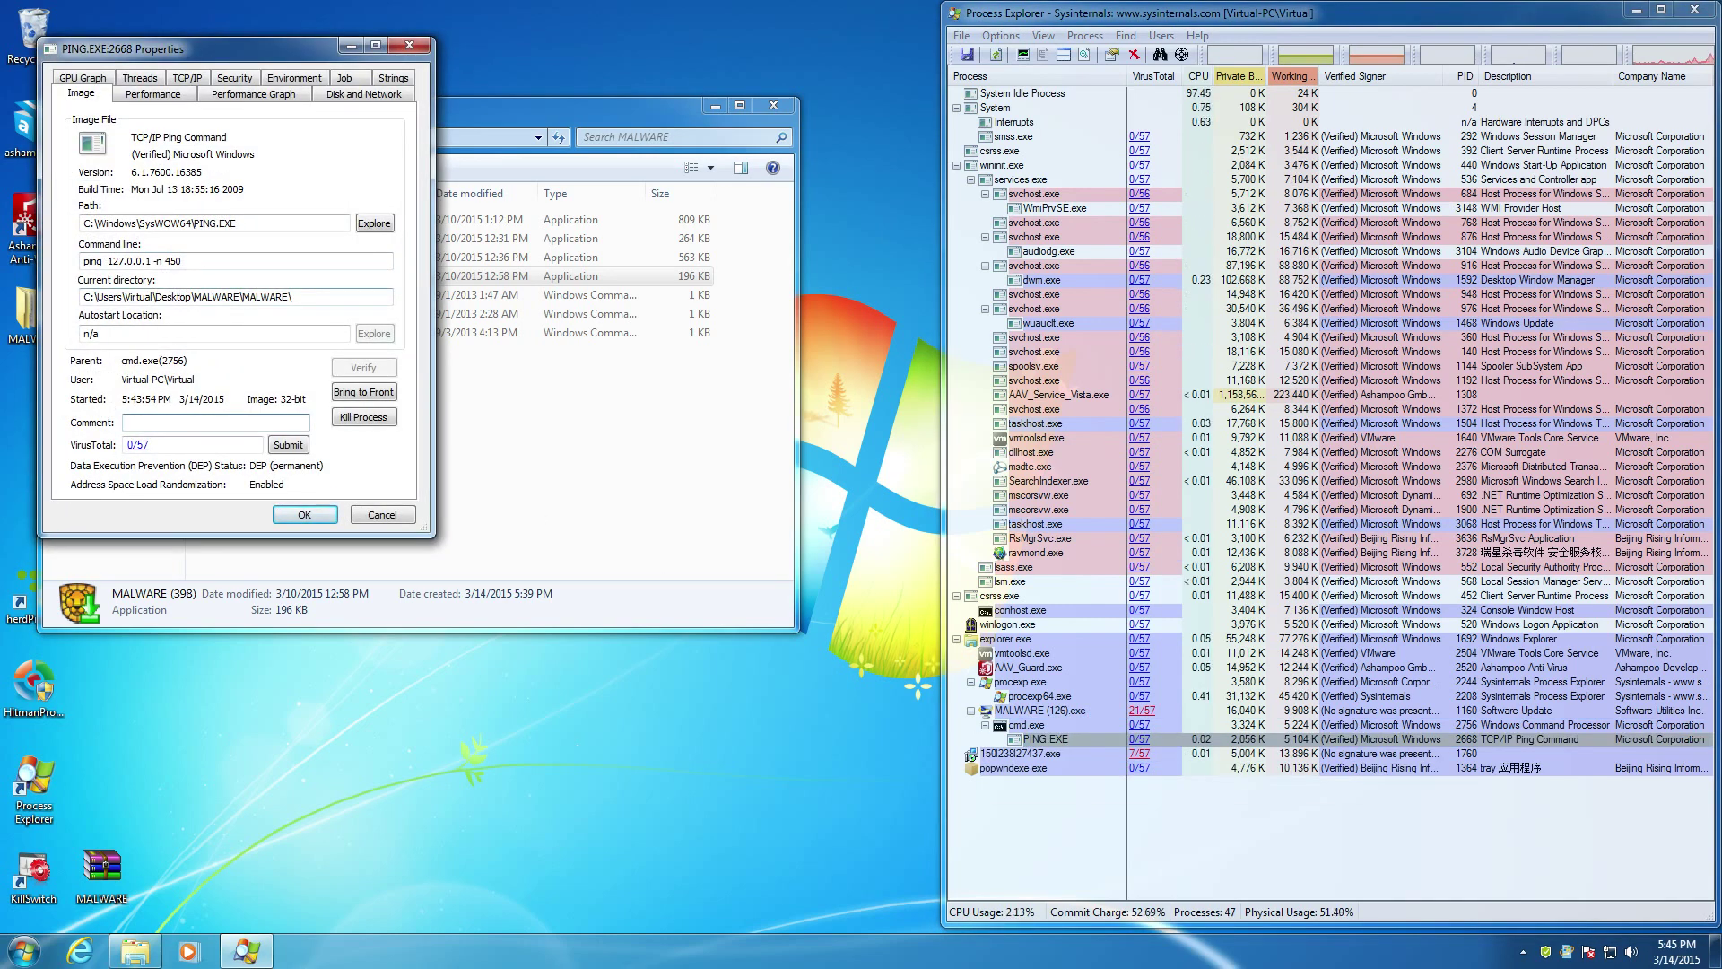
pyautogui.click(179, 260)
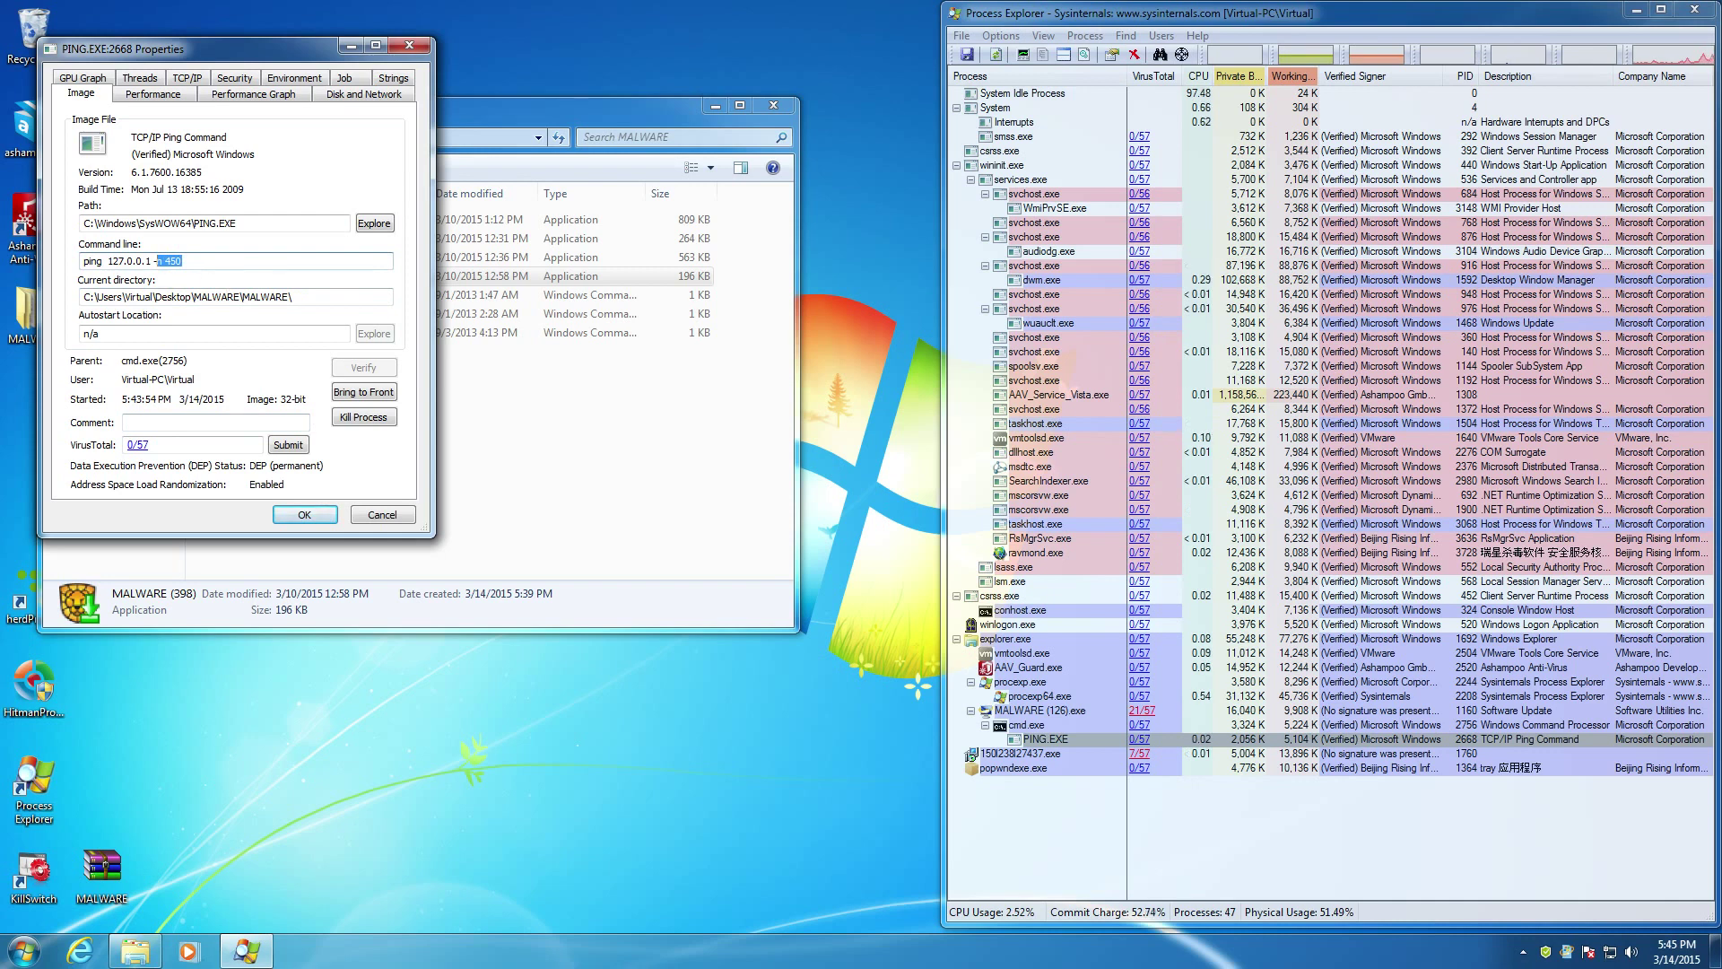
pyautogui.moveTo(182, 261); pyautogui.dragTo(156, 261)
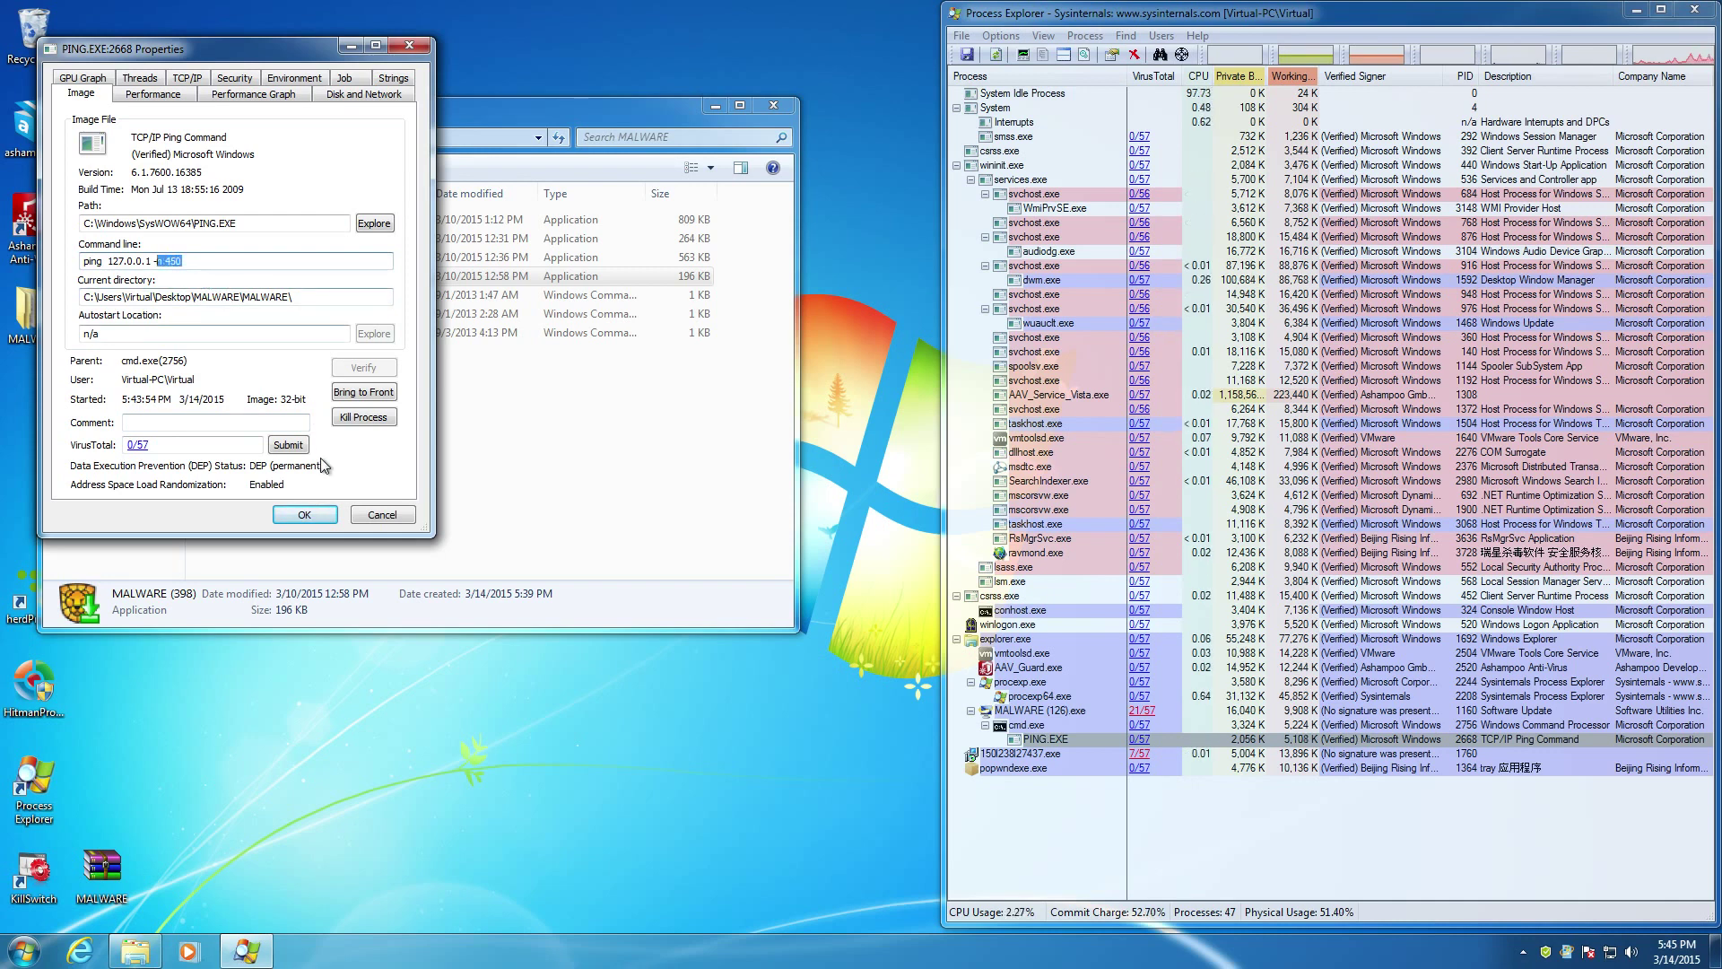
pyautogui.click(373, 516)
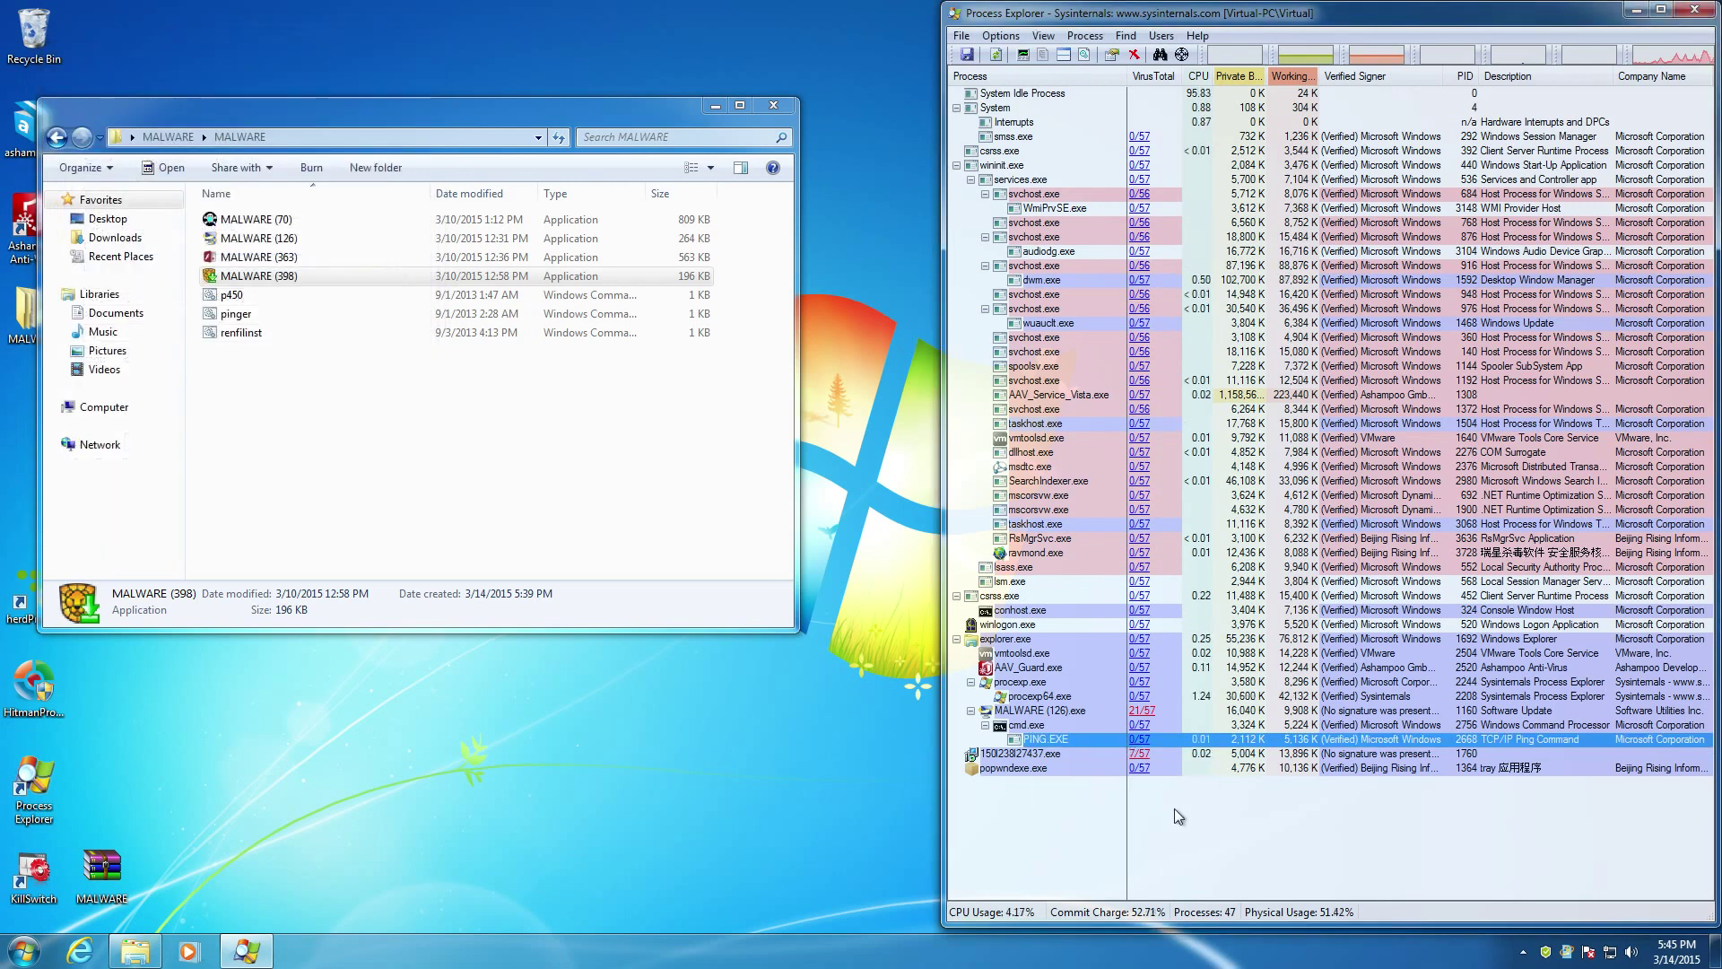
# Permanently remove all the files in the MALWARE subfolder, cancelling for the file that is in use
pyautogui.click(713, 430)
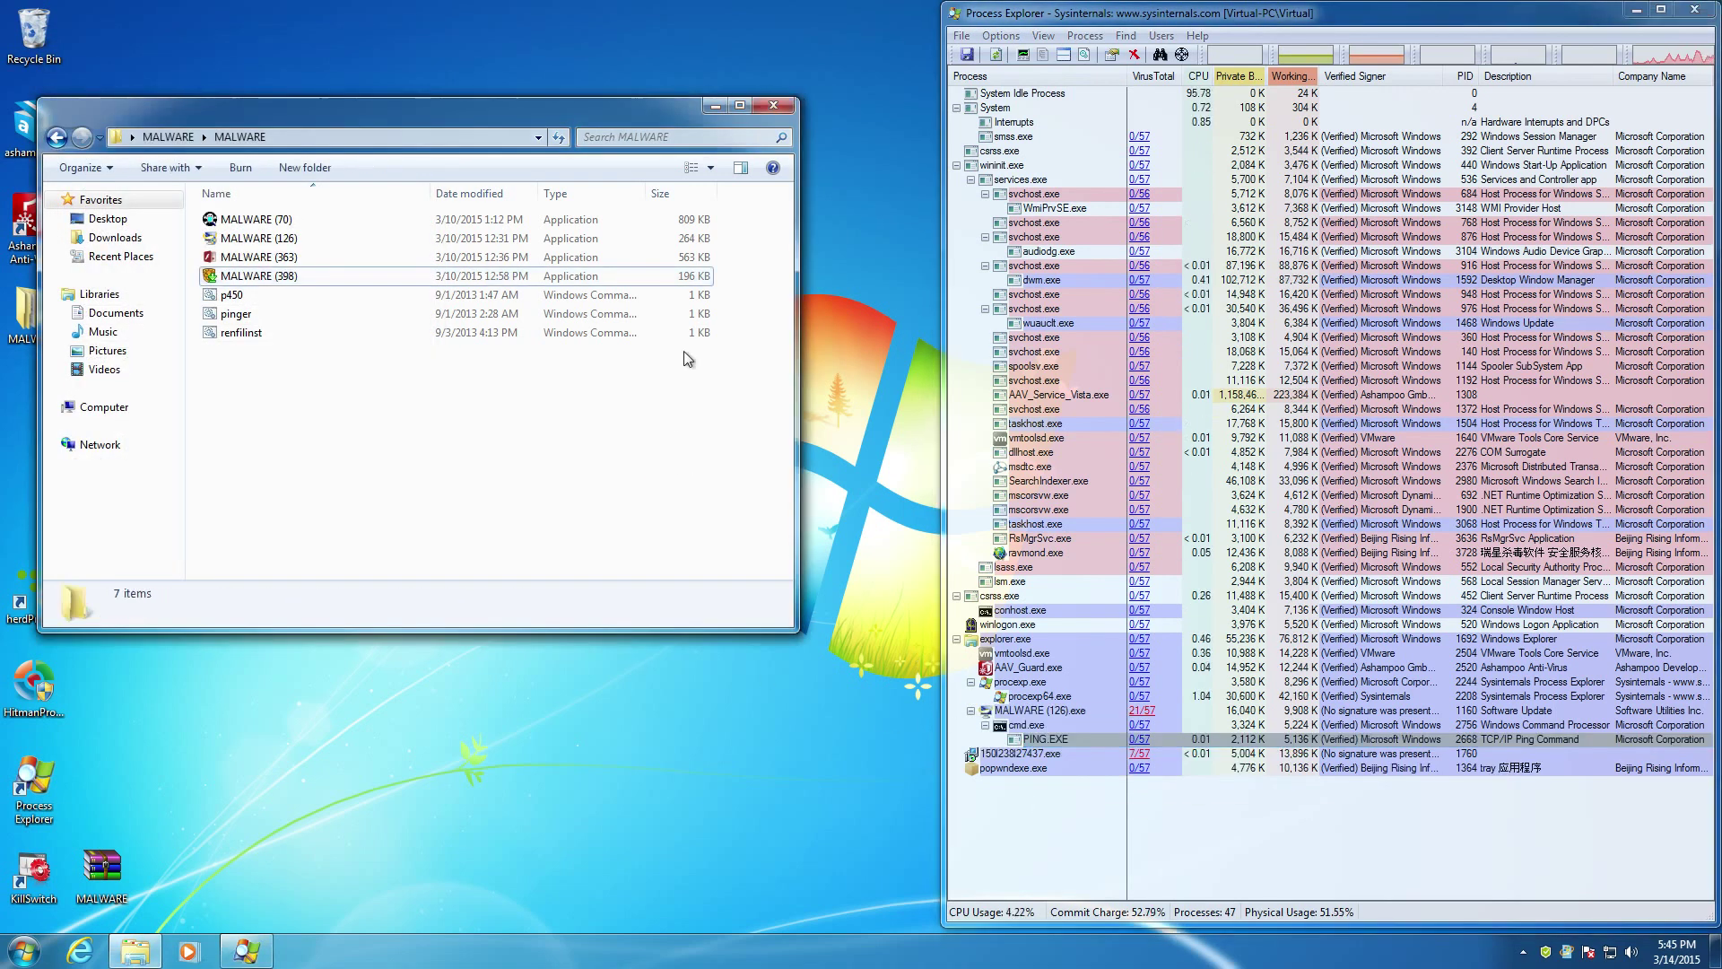
pyautogui.moveTo(485, 385); pyautogui.dragTo(278, 204)
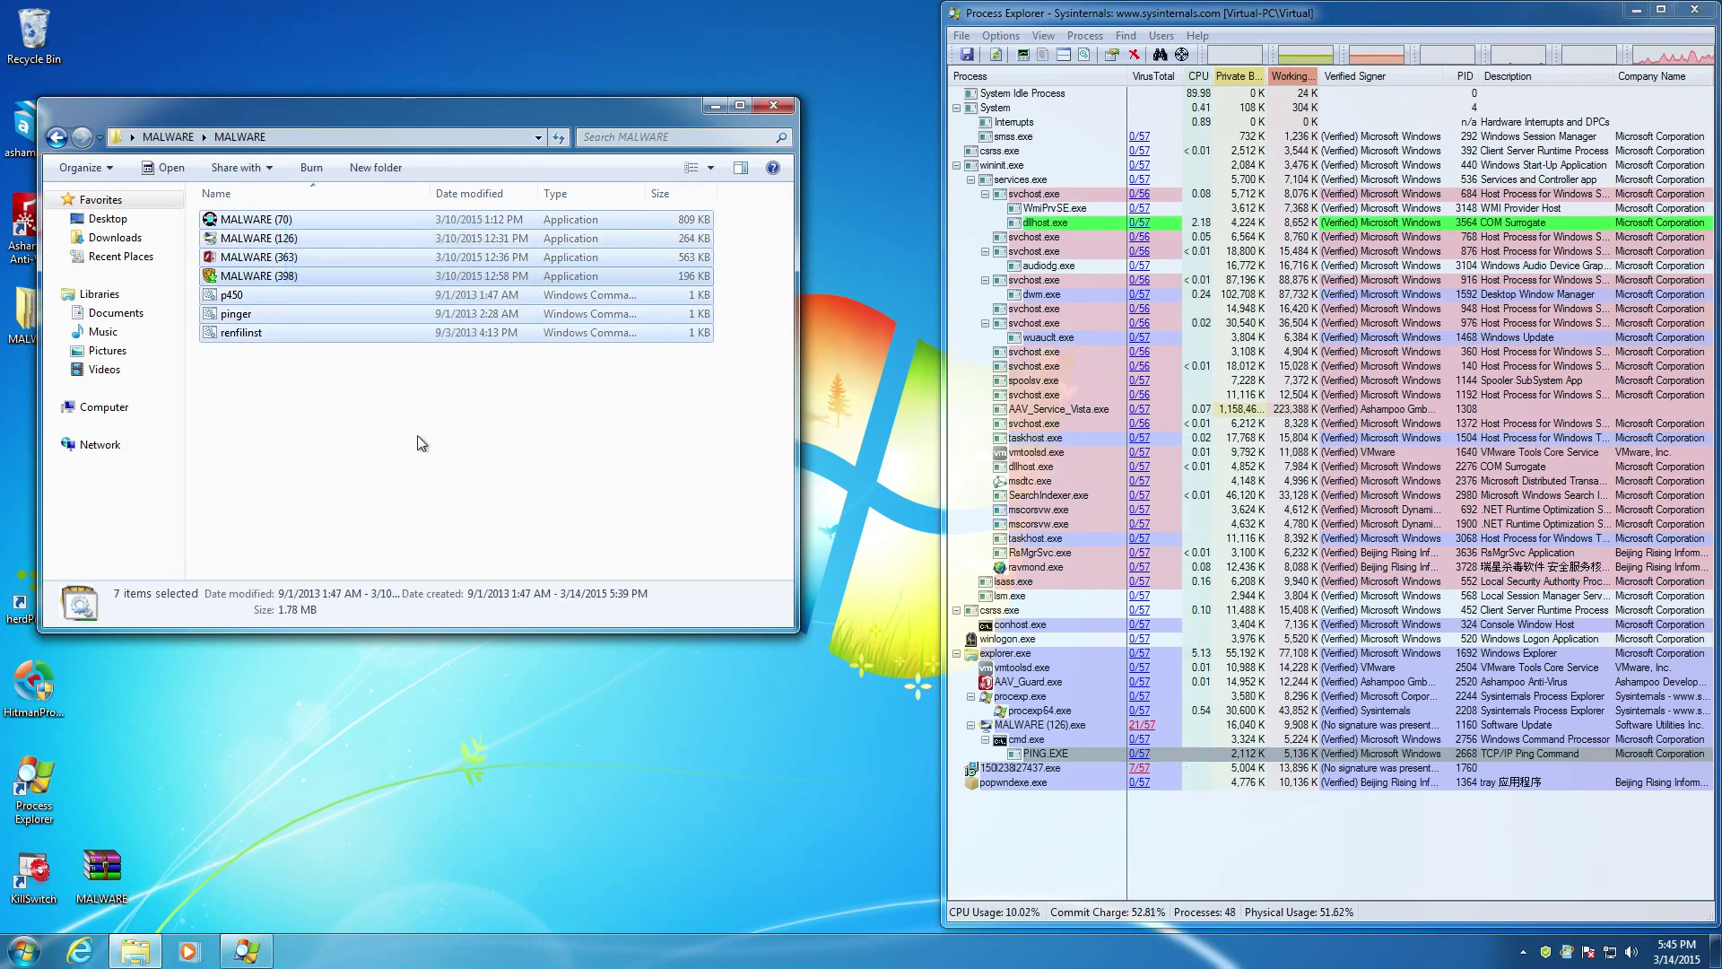
pyautogui.click(341, 368)
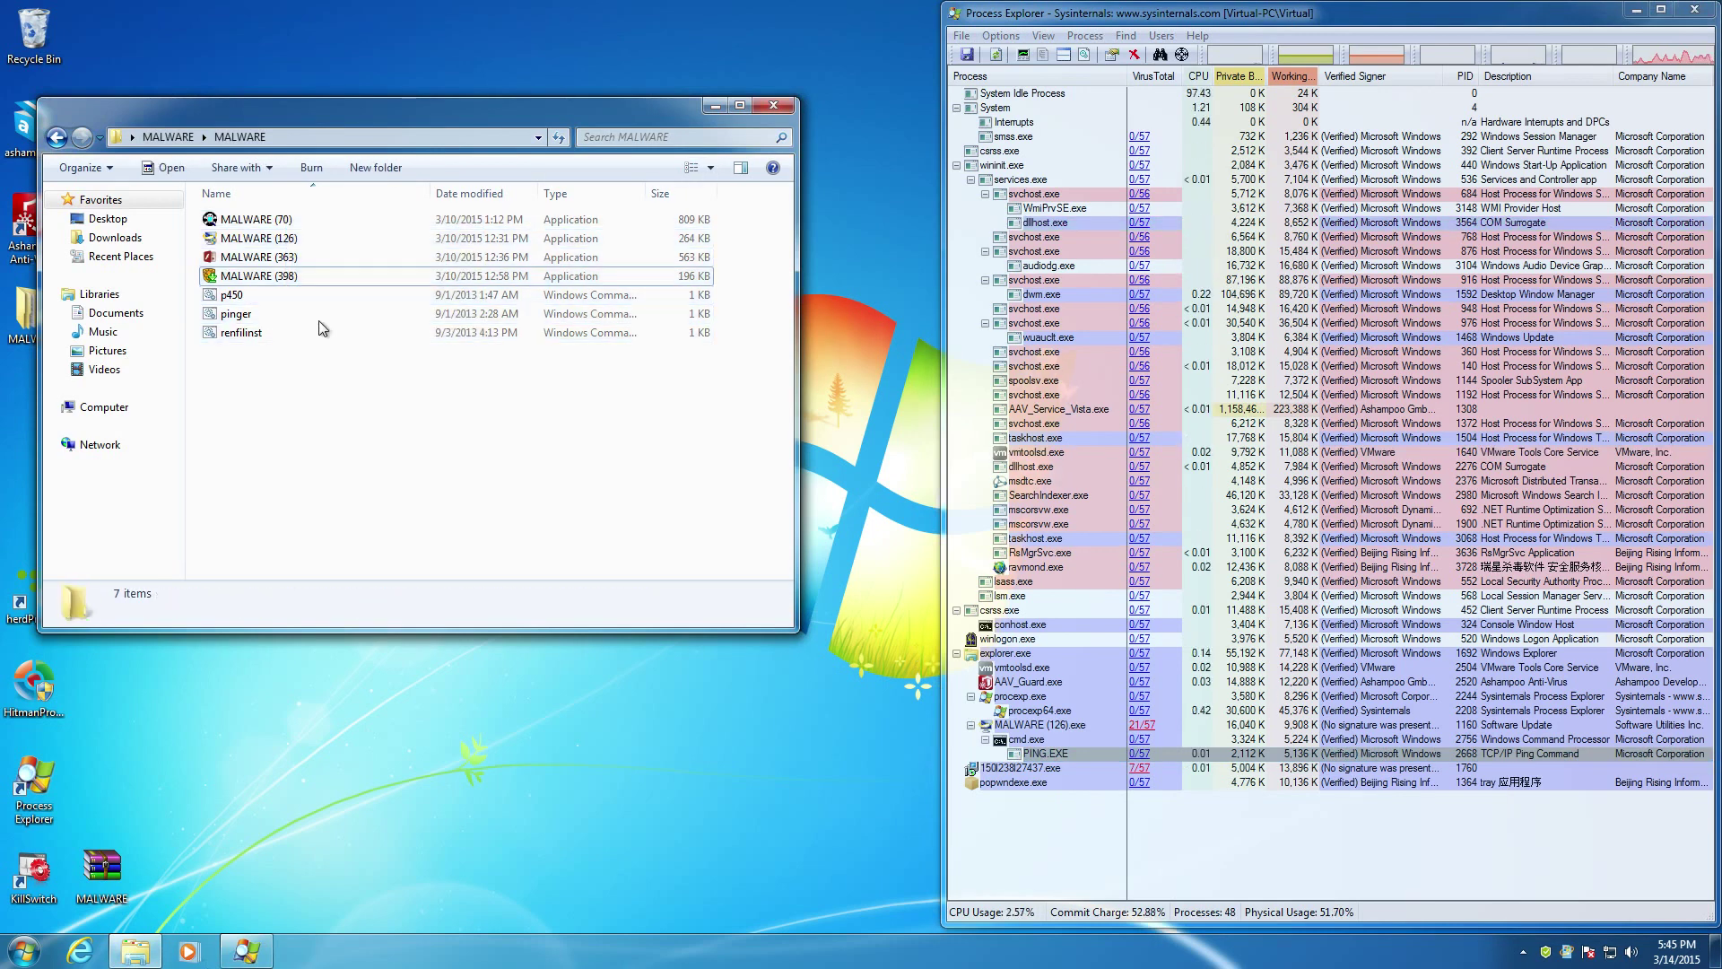
pyautogui.moveTo(329, 428); pyautogui.dragTo(276, 215)
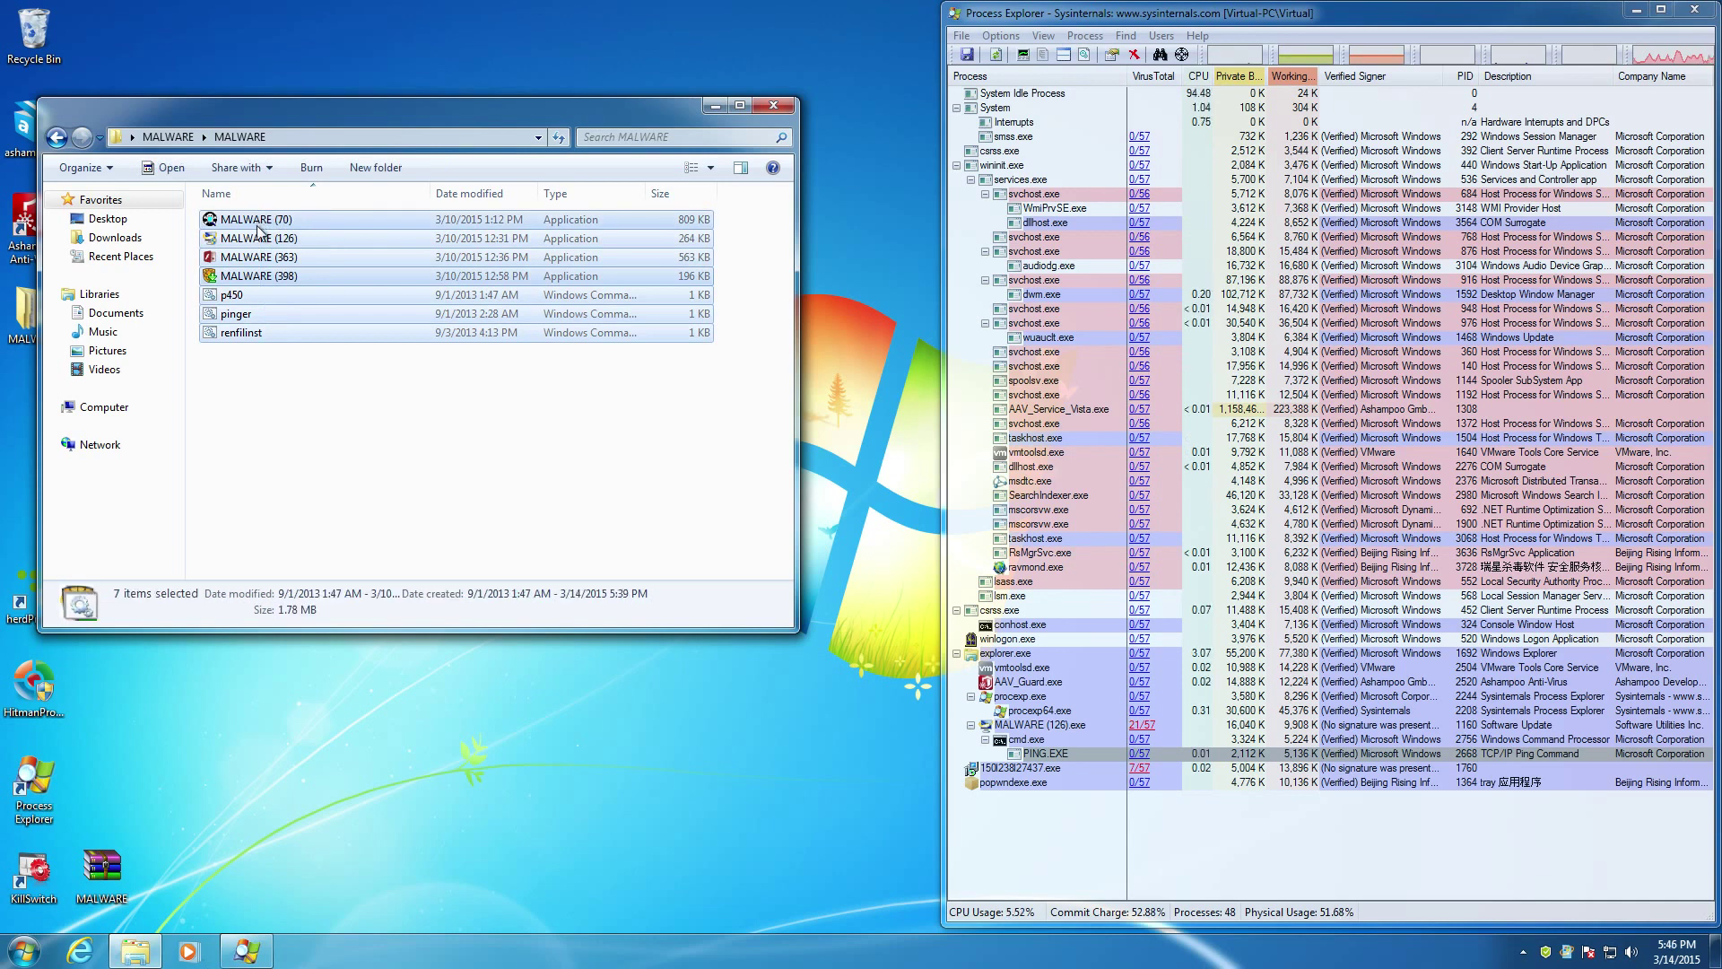
pyautogui.press('Delete')
pyautogui.click(930, 488)
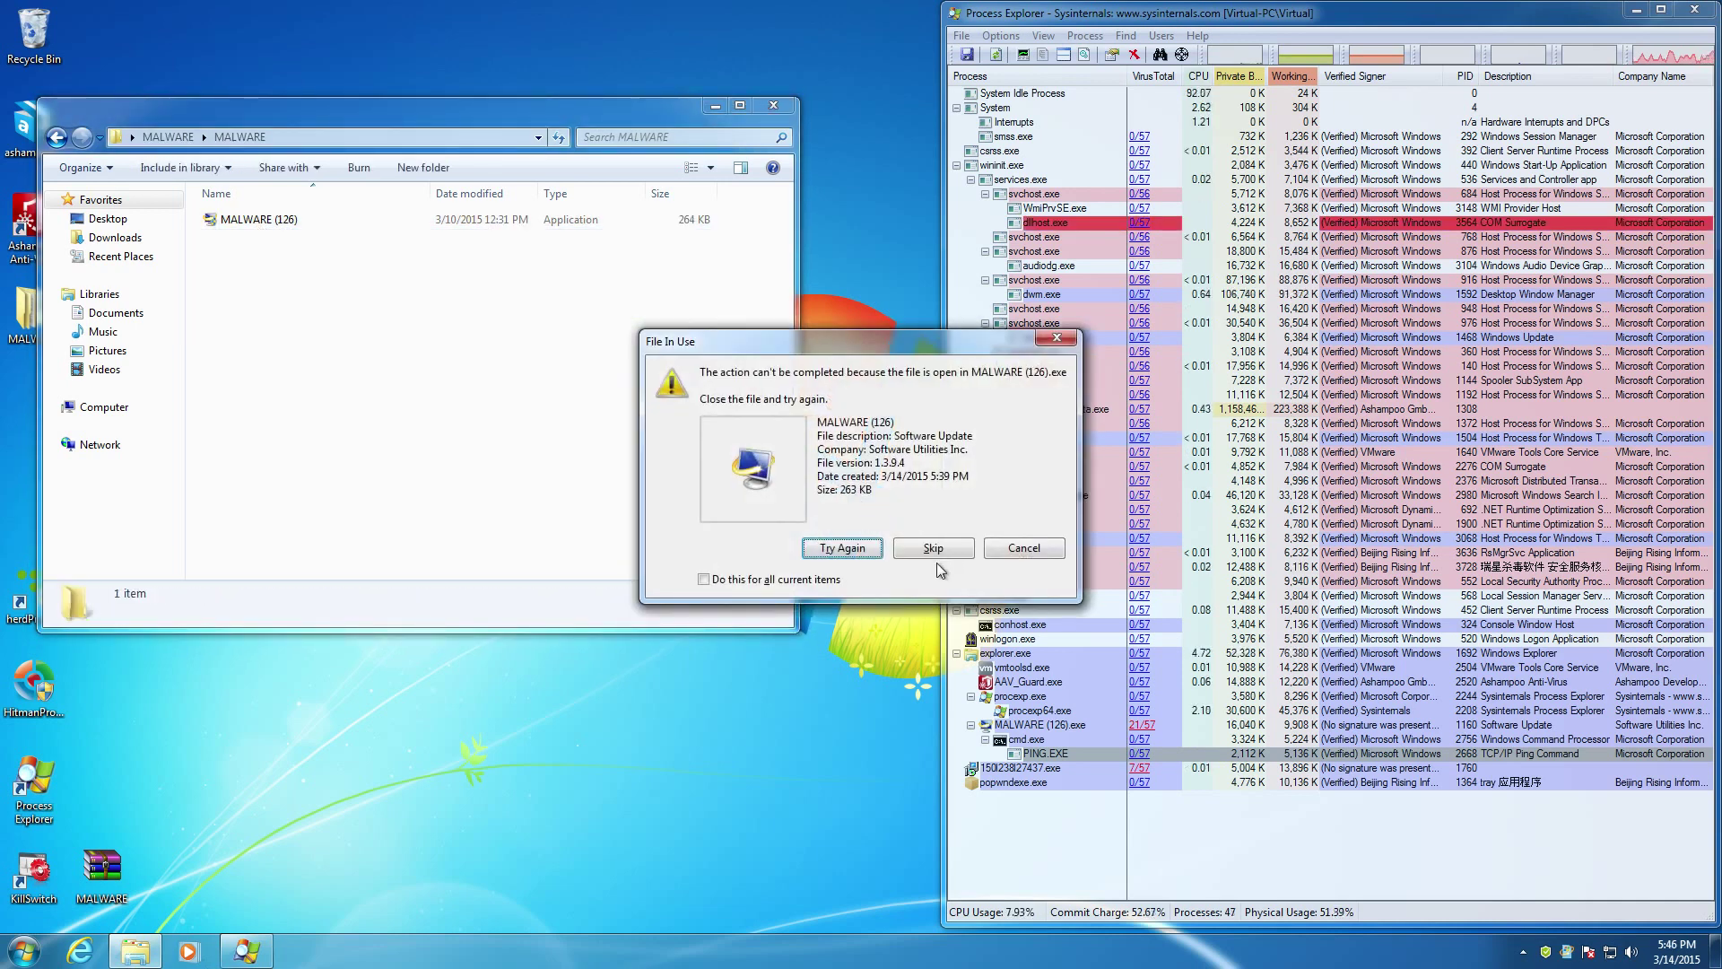
pyautogui.click(1018, 549)
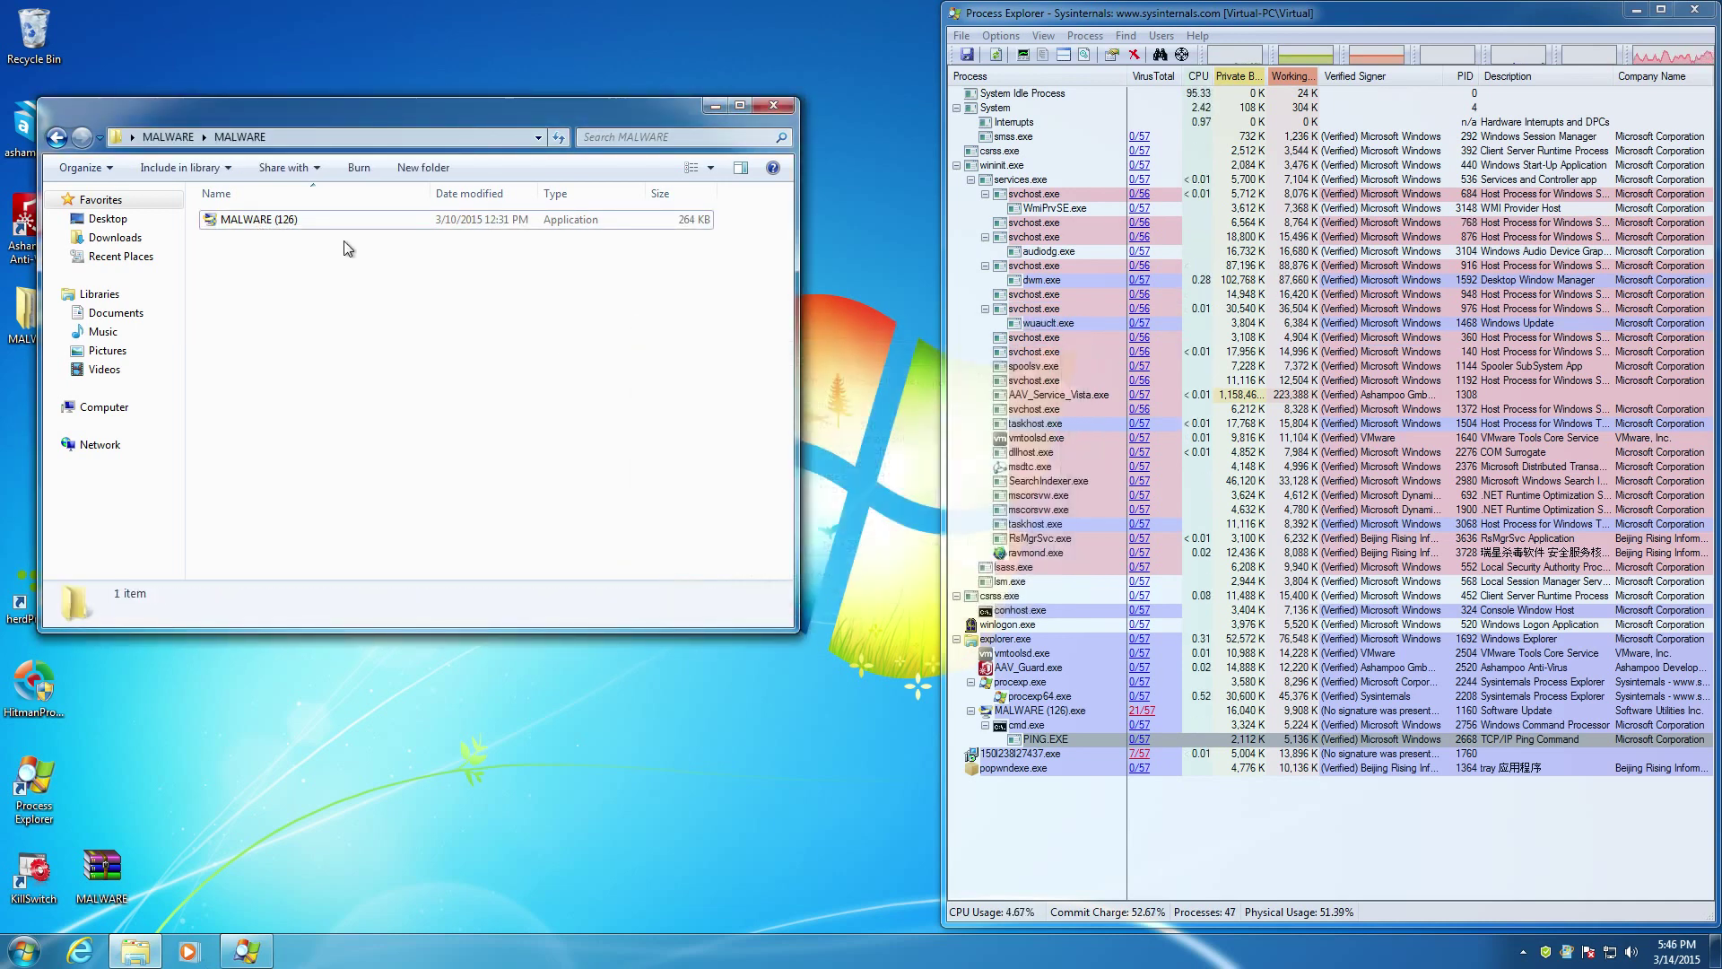
# Close the MALWARE folder and empty the Recycle Bin
pyautogui.click(772, 105)
pyautogui.rightClick(51, 43)
pyautogui.click(90, 75)
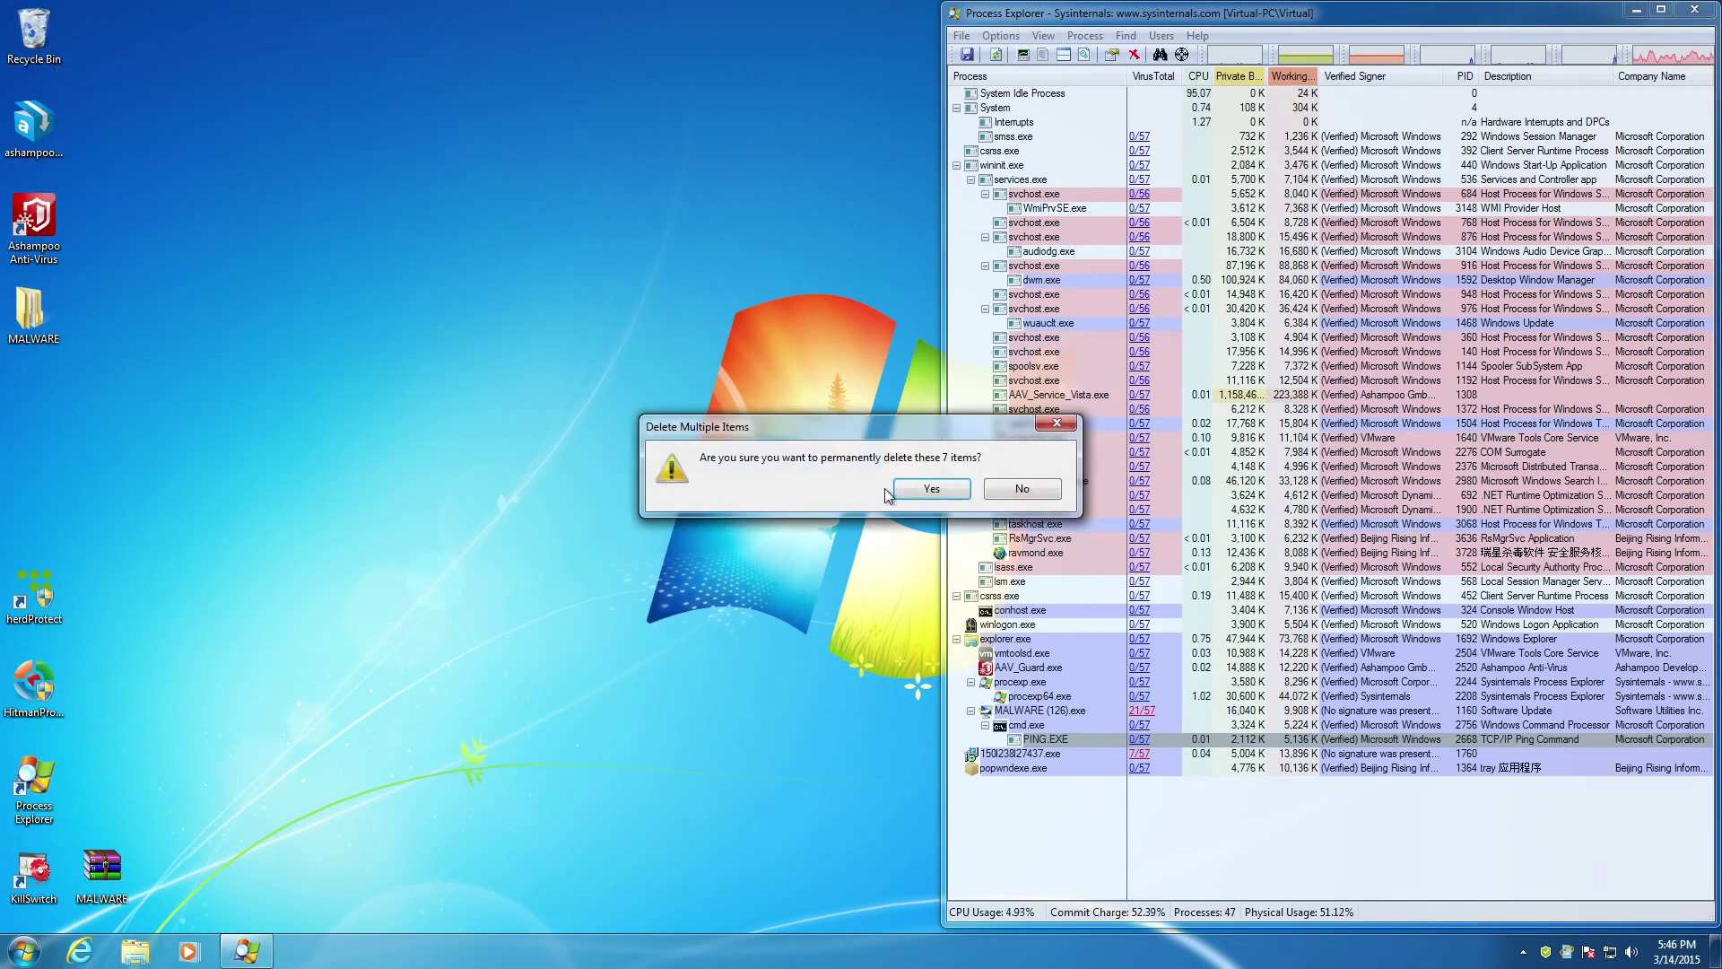
pyautogui.click(954, 492)
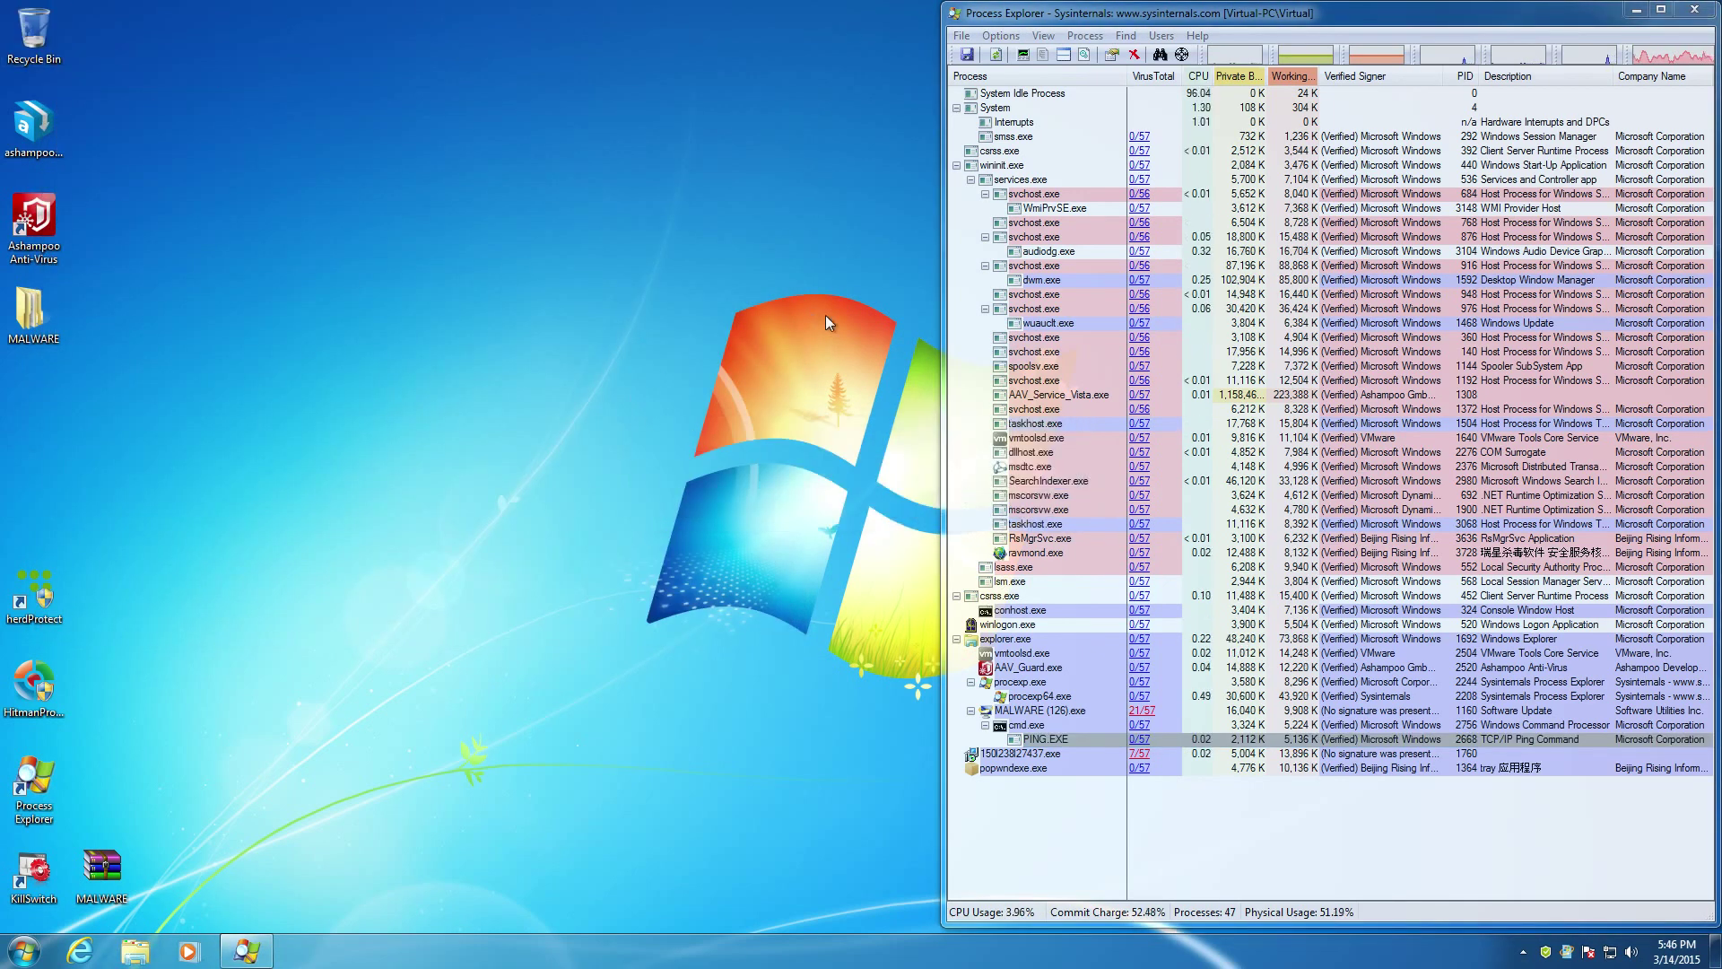
# Close Process Explorer and start a signature update in Ashampoo Anti-Virus
pyautogui.click(1694, 10)
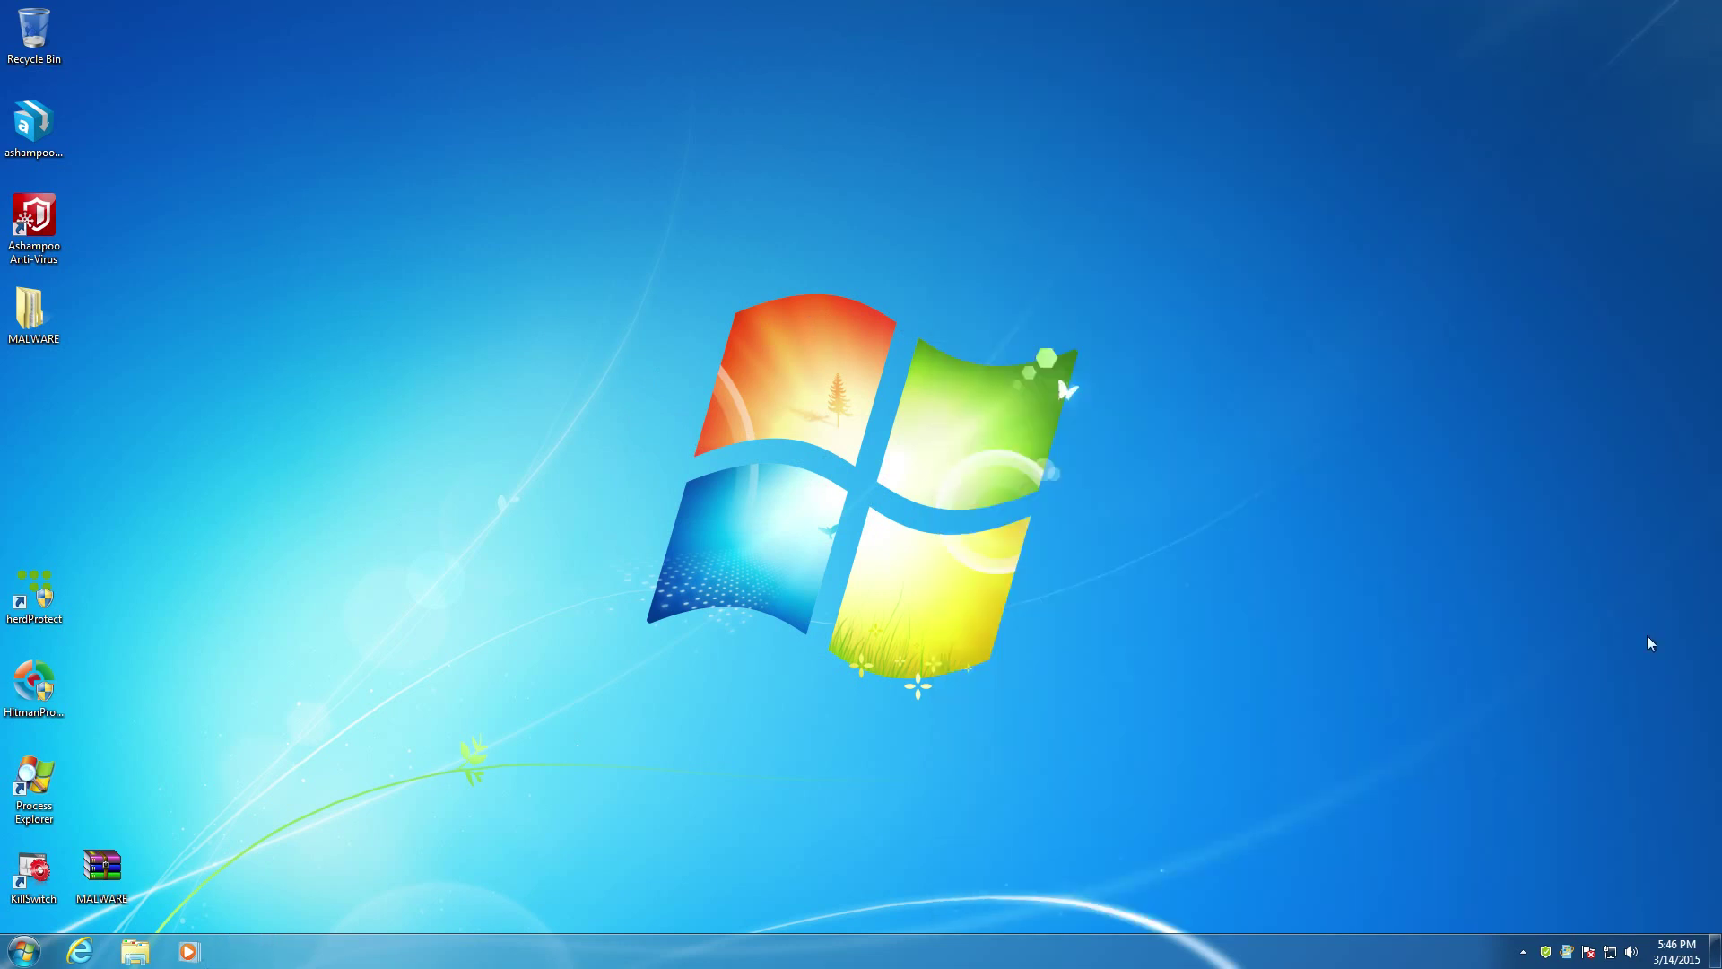
pyautogui.doubleClick(1538, 949)
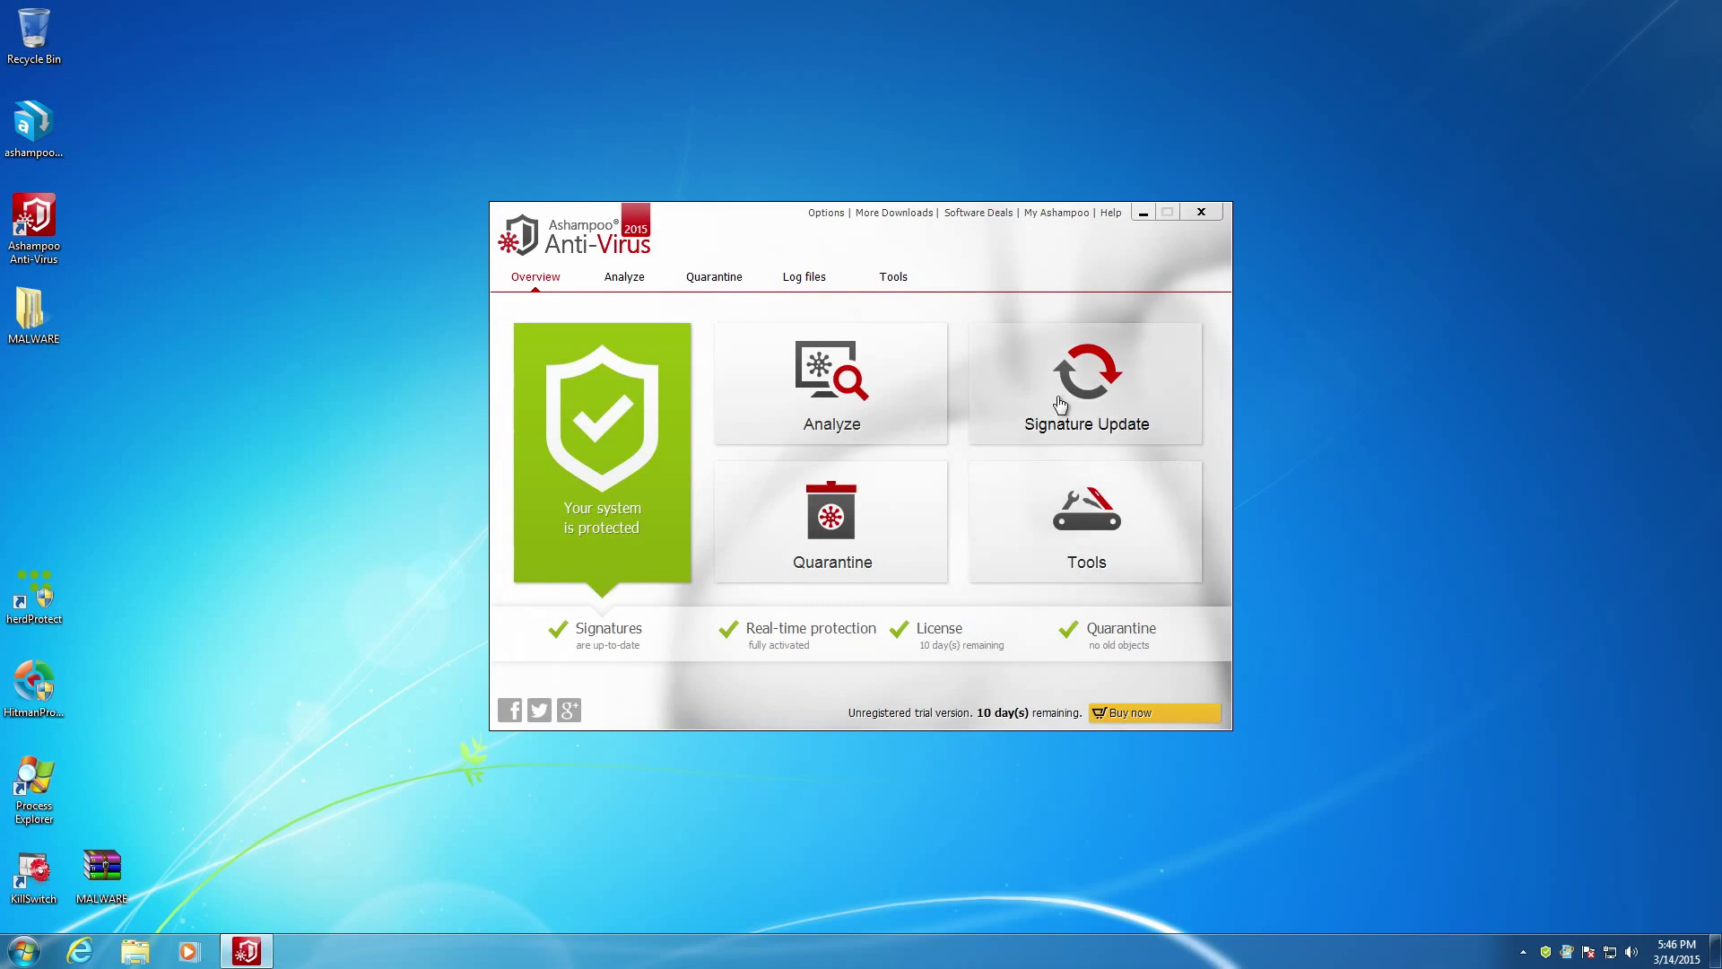
pyautogui.click(1061, 392)
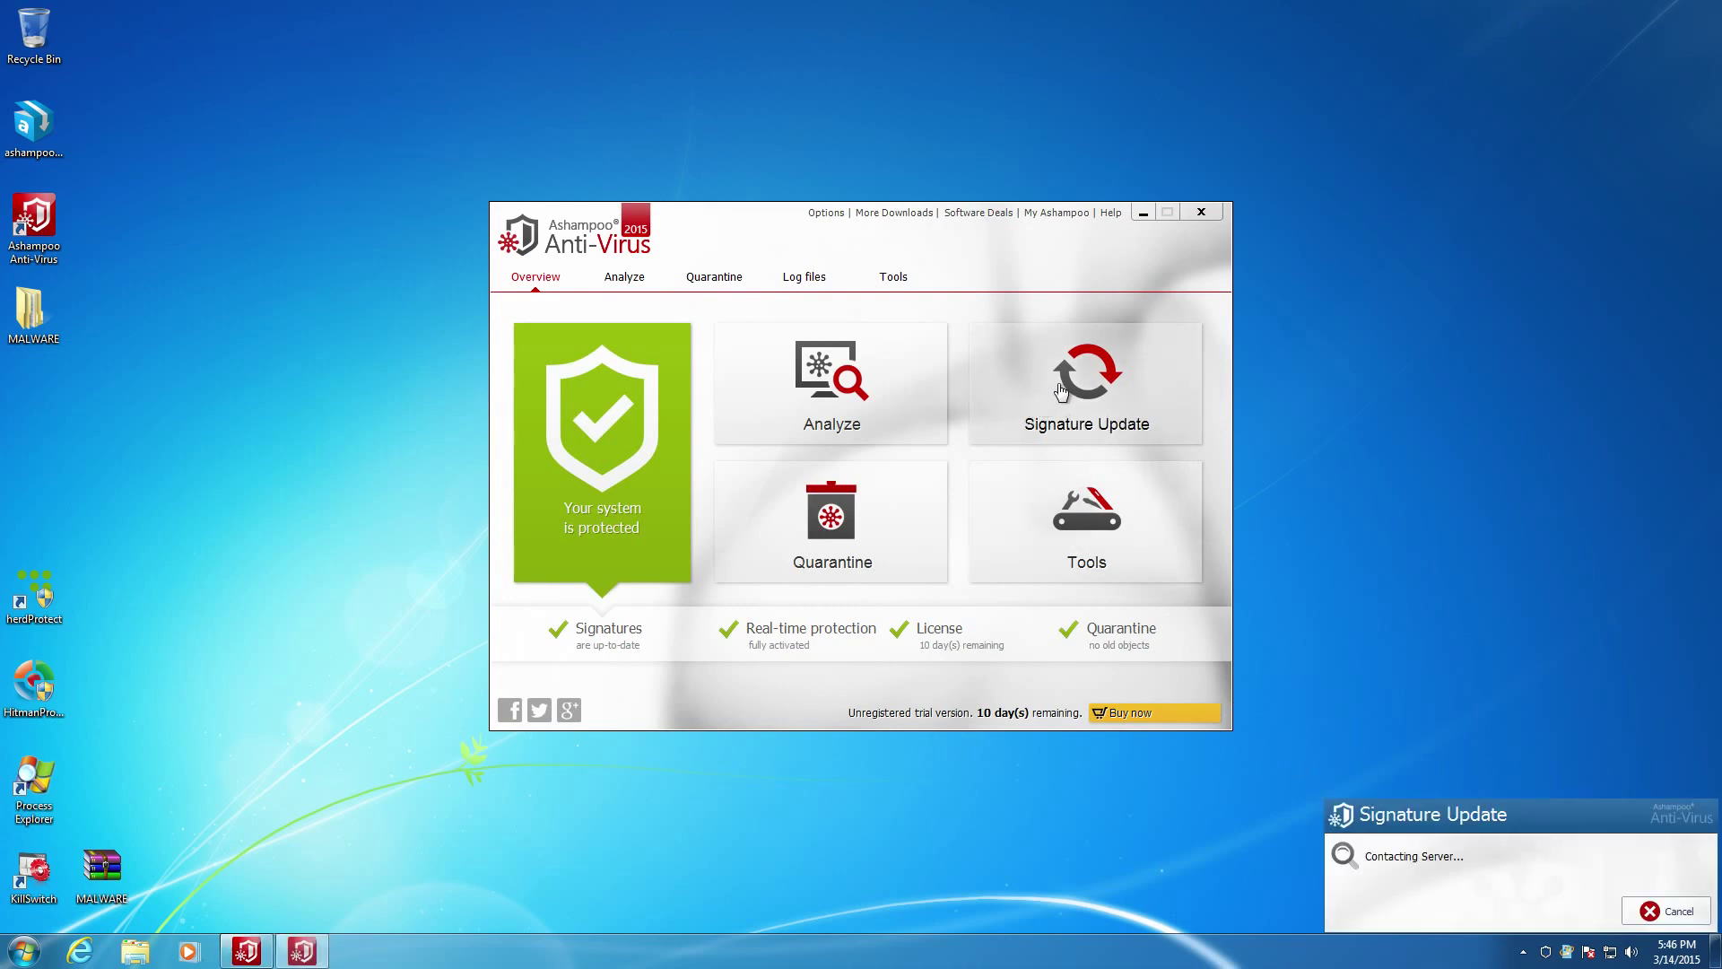
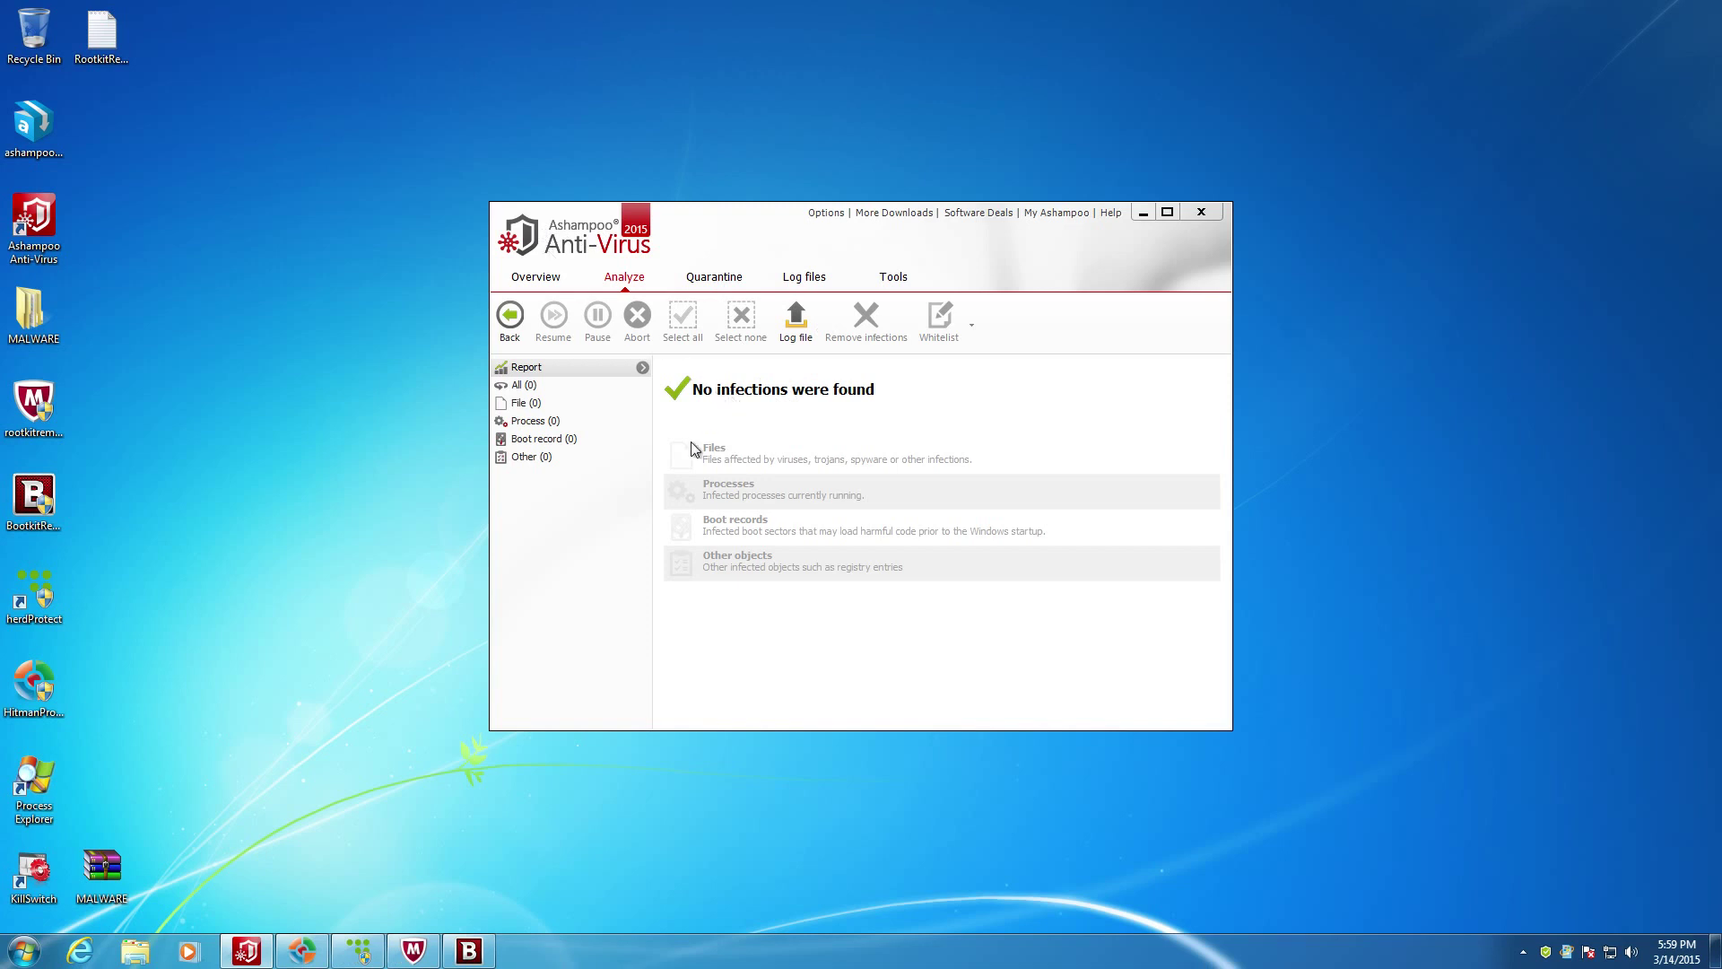
# Close the Ashampoo scan report and view the Pro.exe detections in the HitmanPro scan results
pyautogui.click(1205, 215)
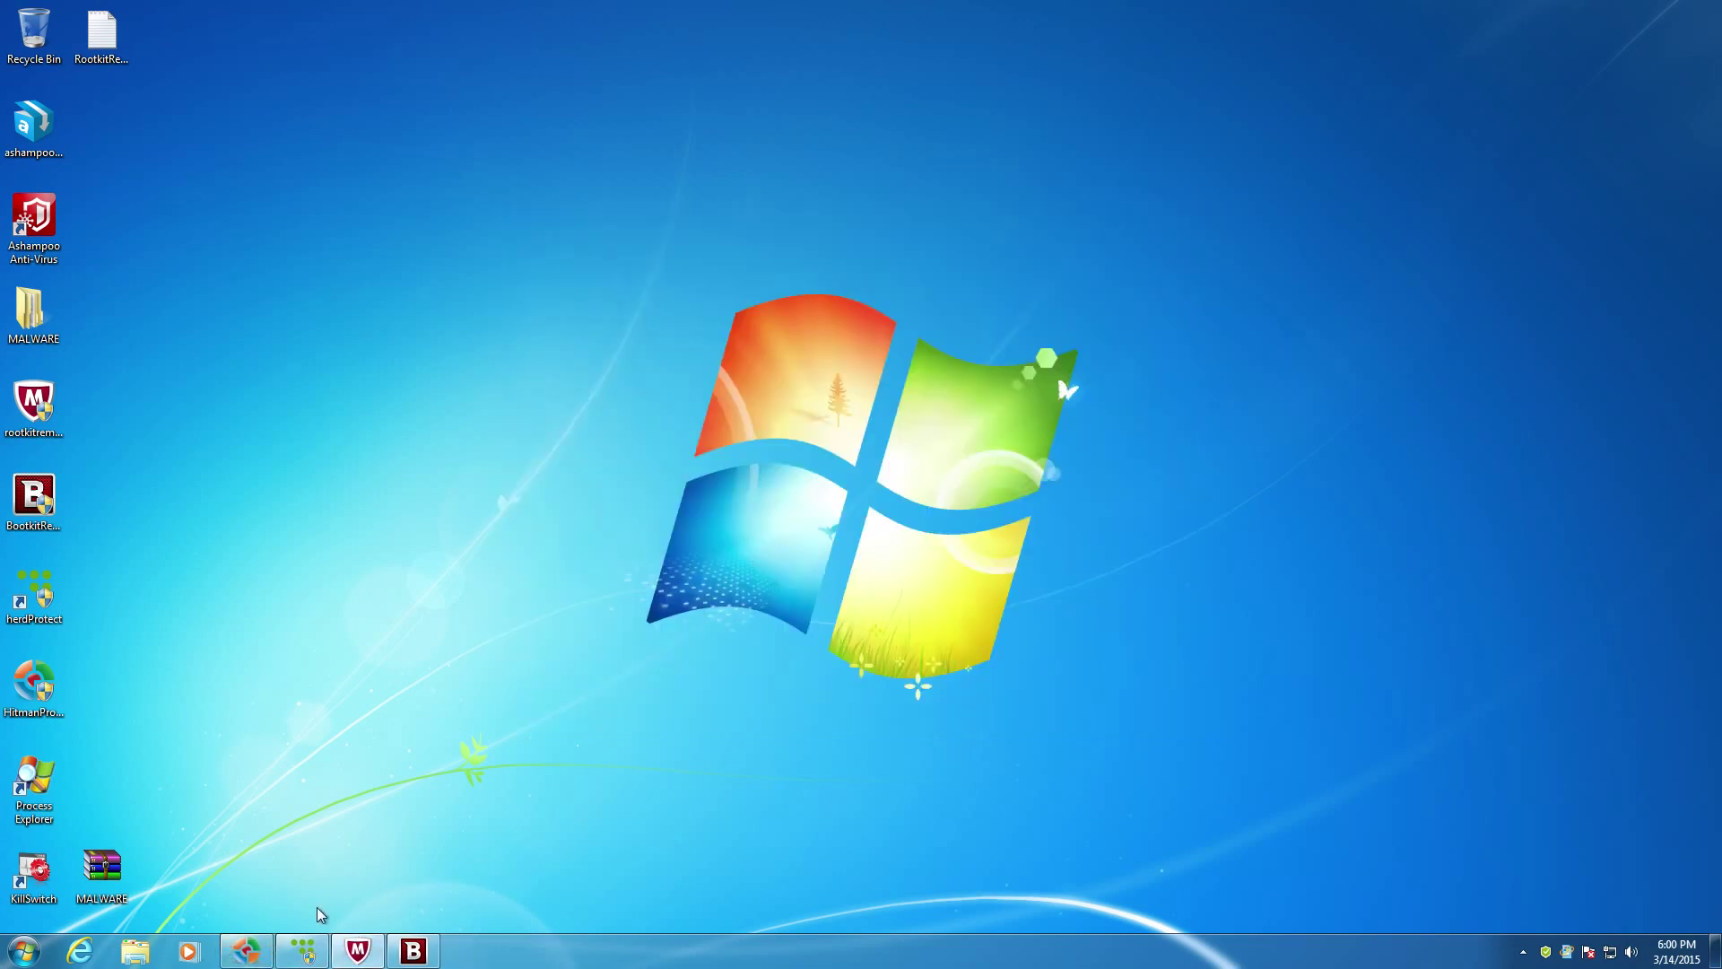
pyautogui.click(248, 949)
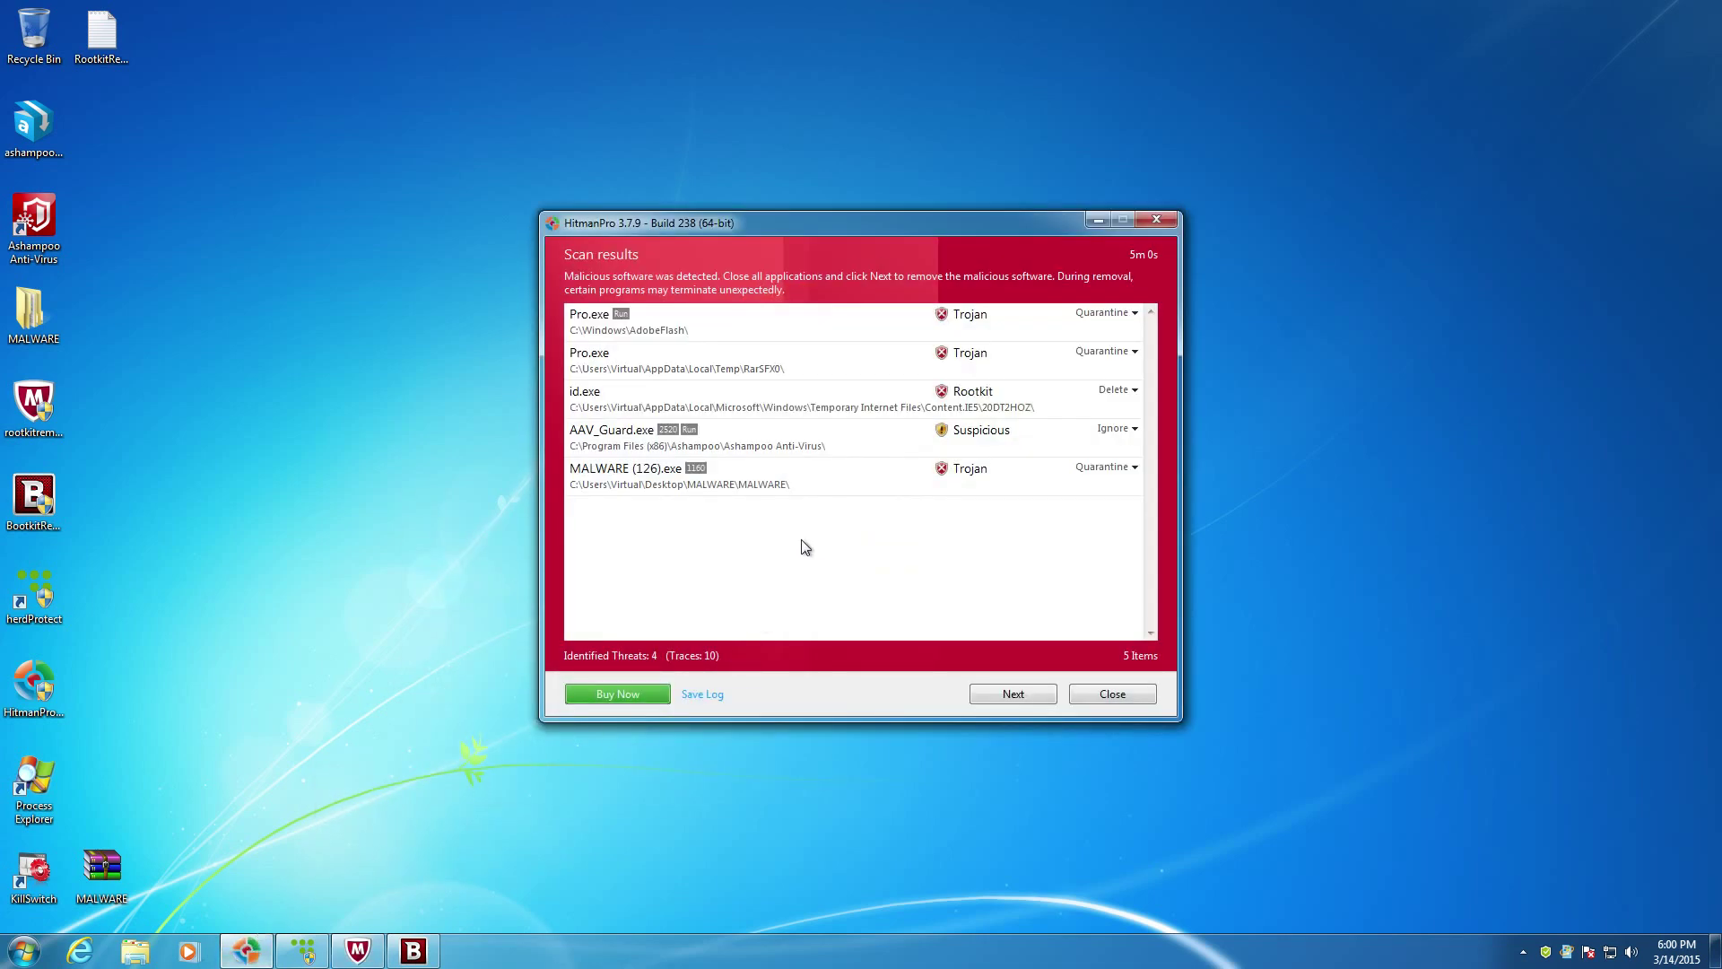
pyautogui.click(723, 334)
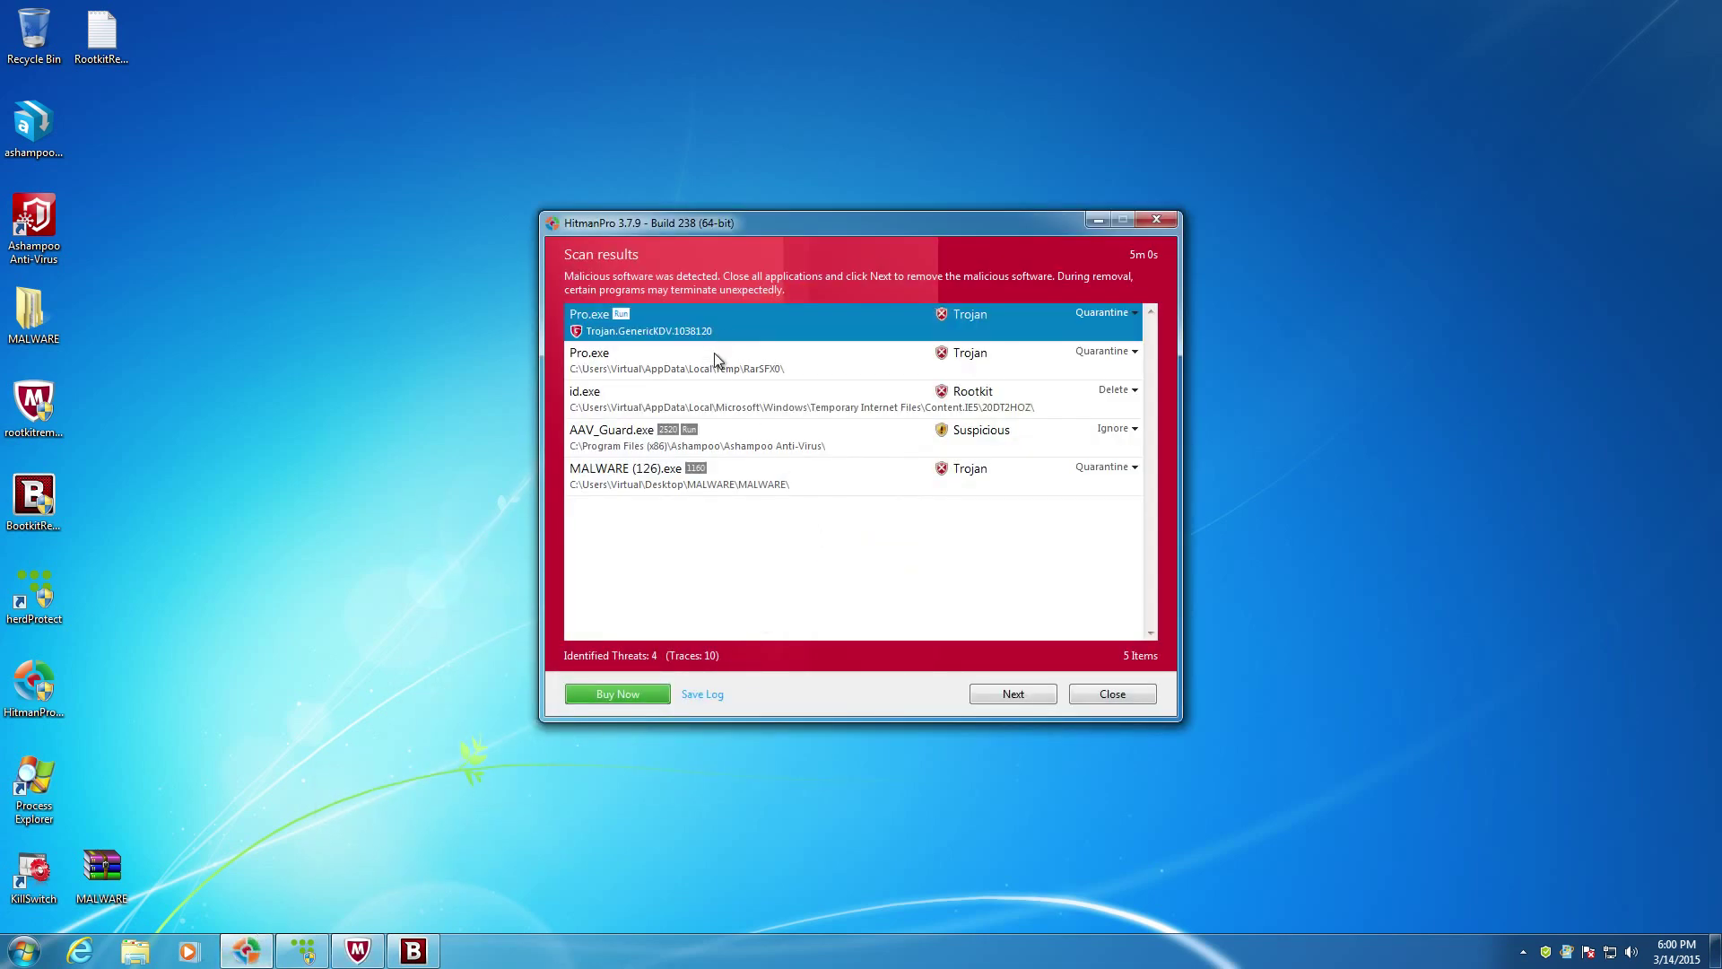
pyautogui.click(712, 362)
pyautogui.click(730, 330)
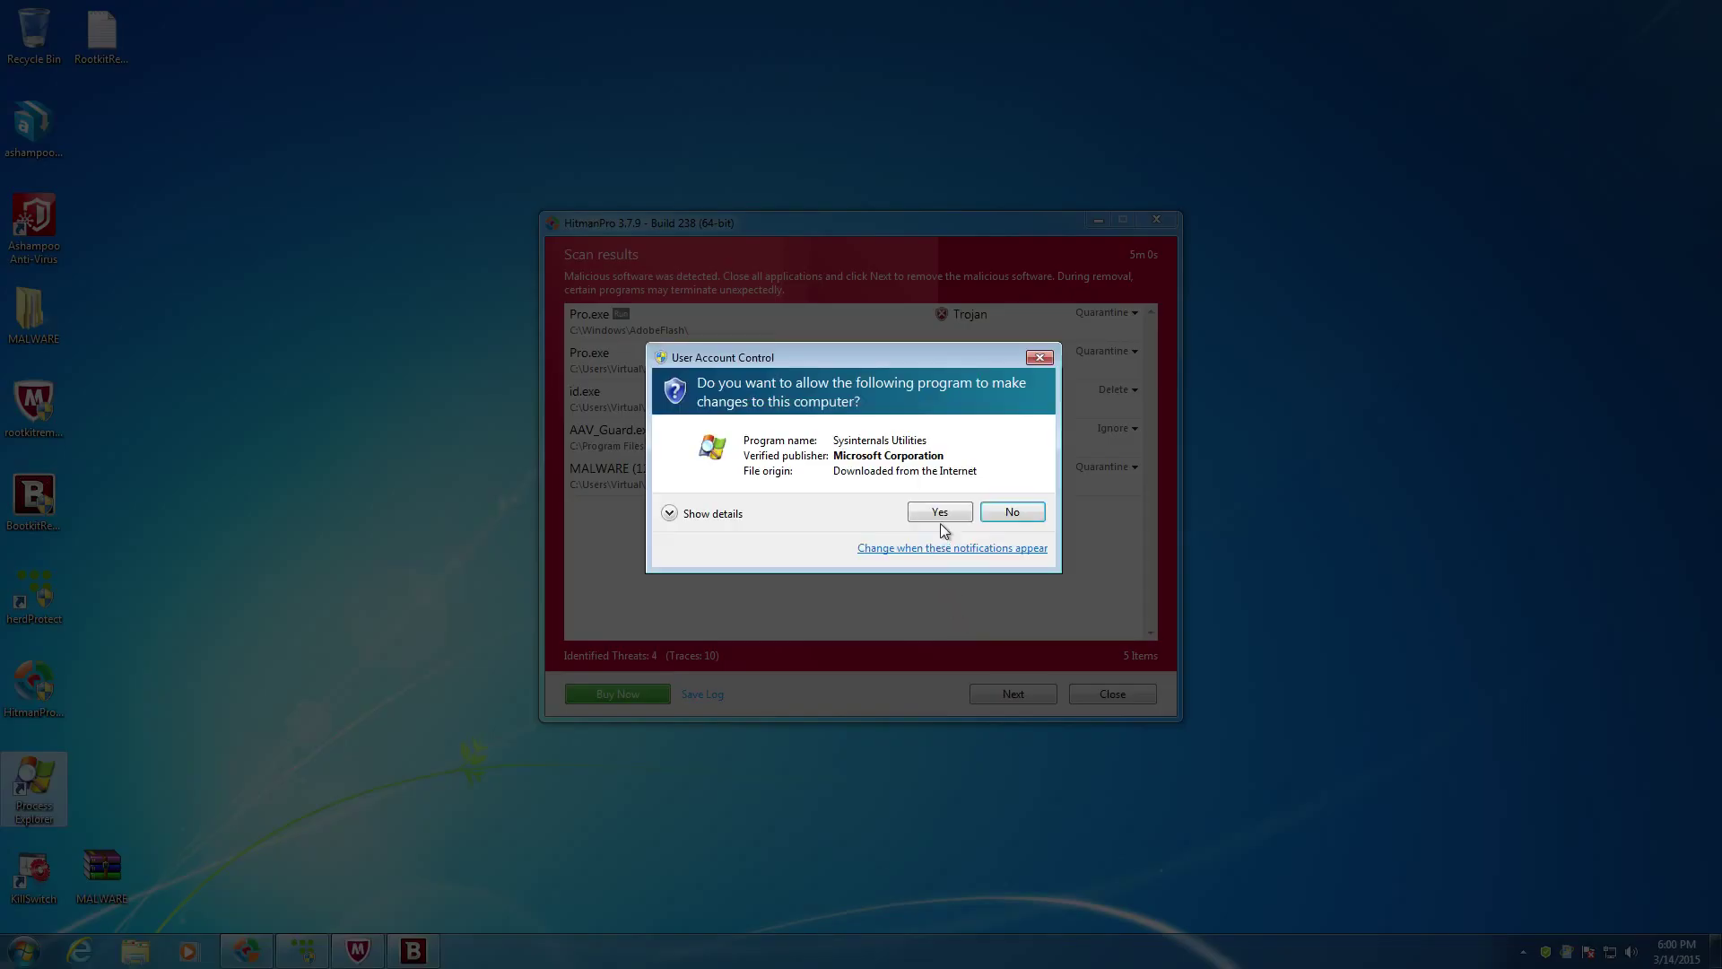
# Launch Process Explorer with permission to make changes, place HitmanPro beside it, and select the unsigned process near the end of the list
pyautogui.click(943, 513)
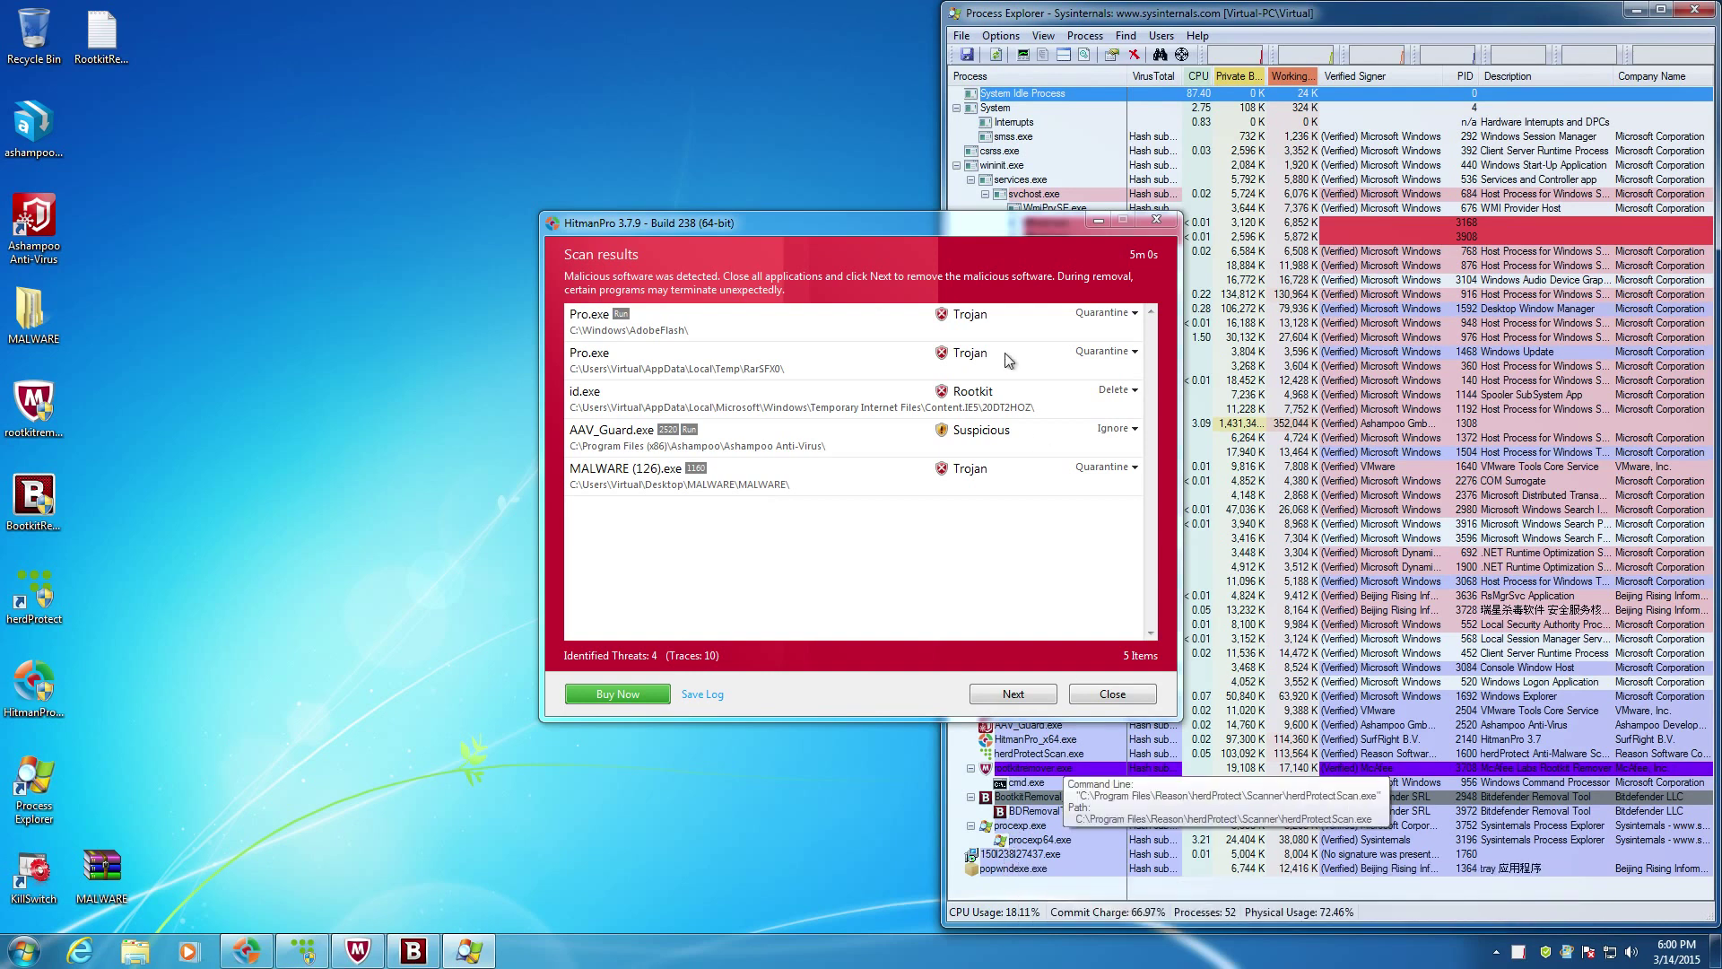
pyautogui.moveTo(938, 226); pyautogui.dragTo(606, 203)
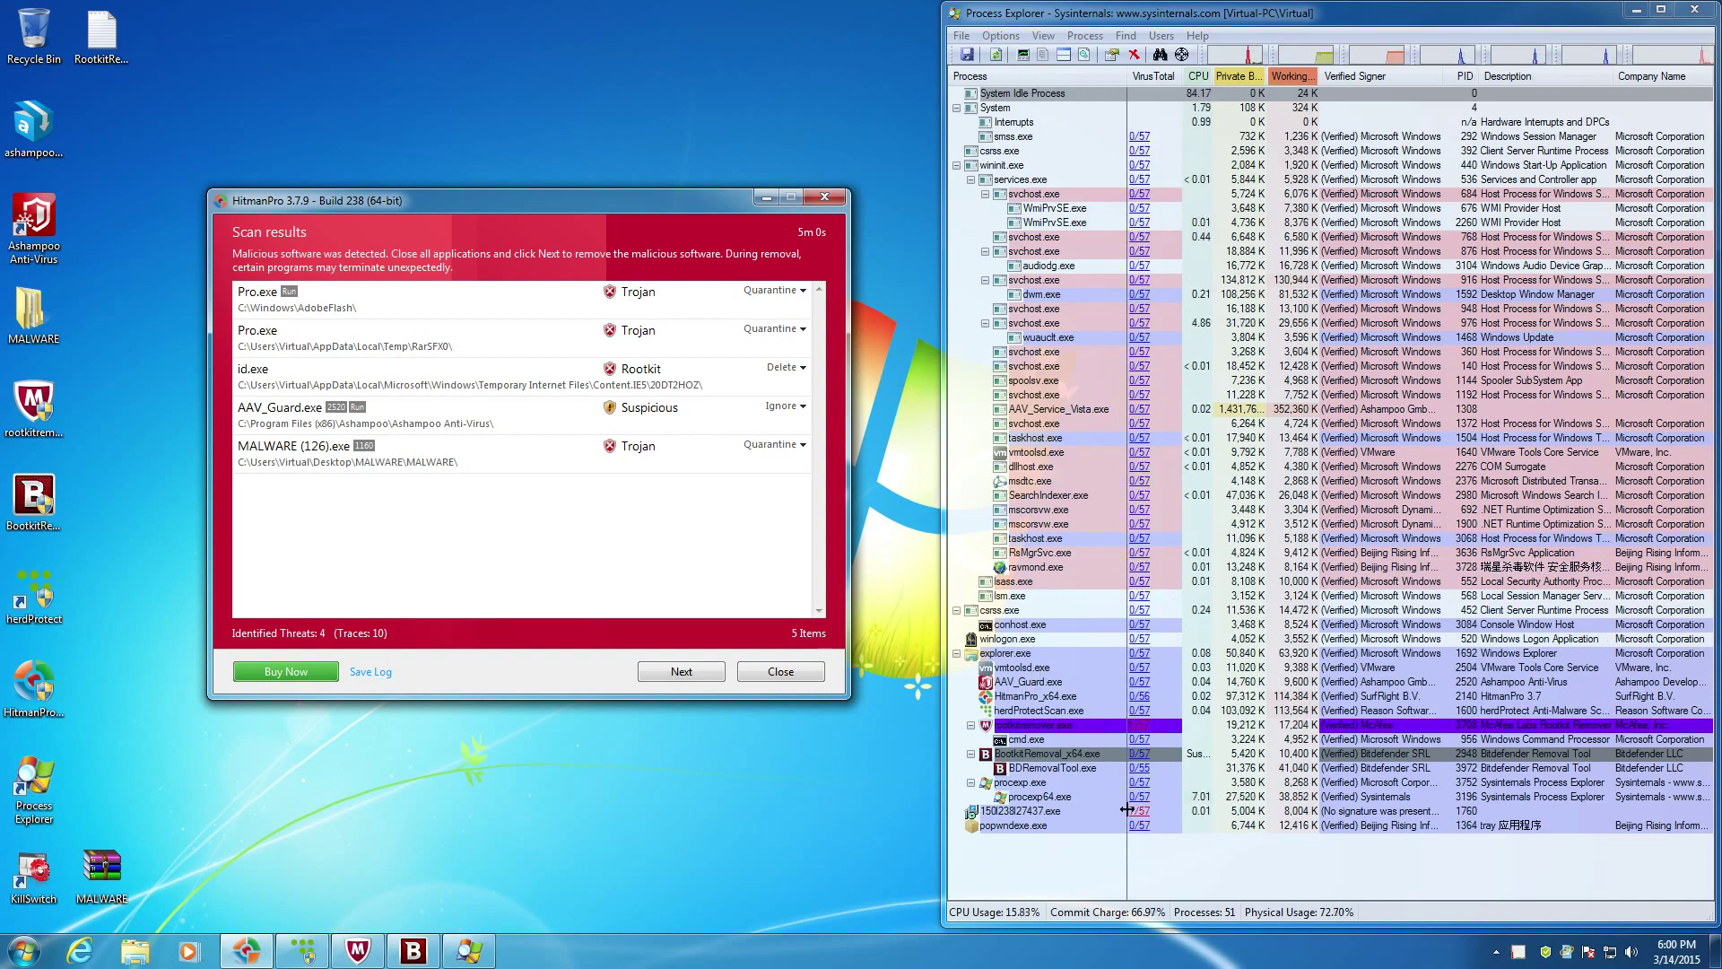
pyautogui.click(1049, 812)
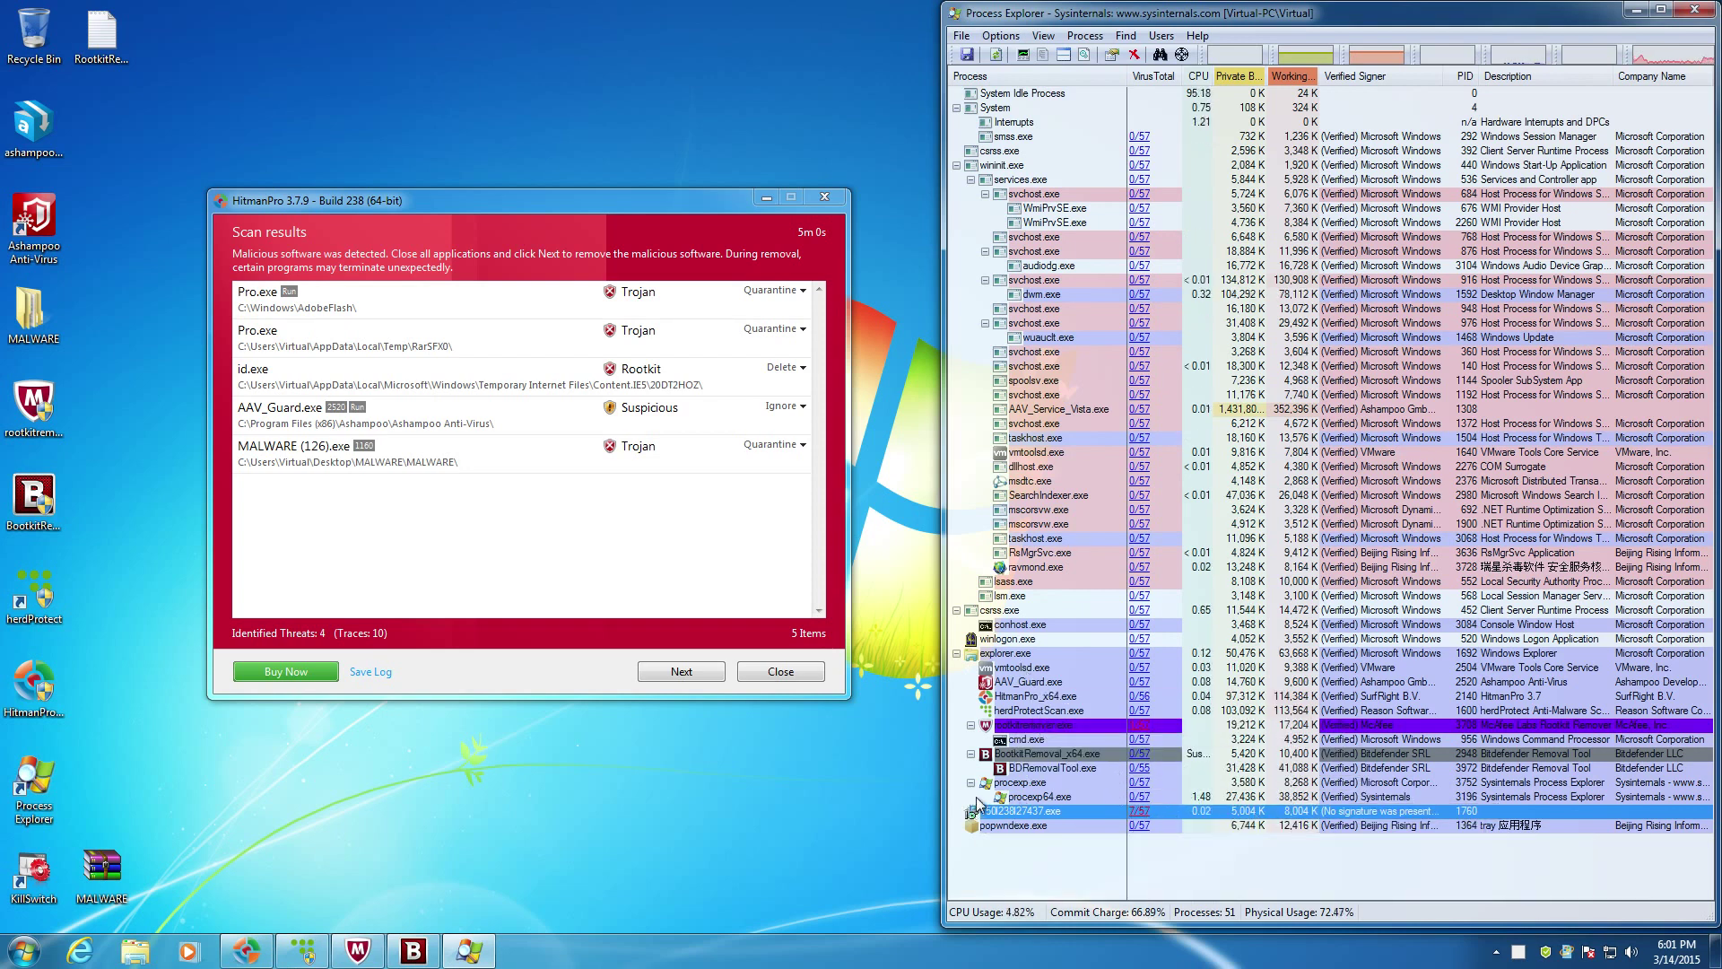
# Compare the threat names HitmanPro gives for Pro.exe in the AdobeFlash and RarSFX0 folders
pyautogui.click(306, 301)
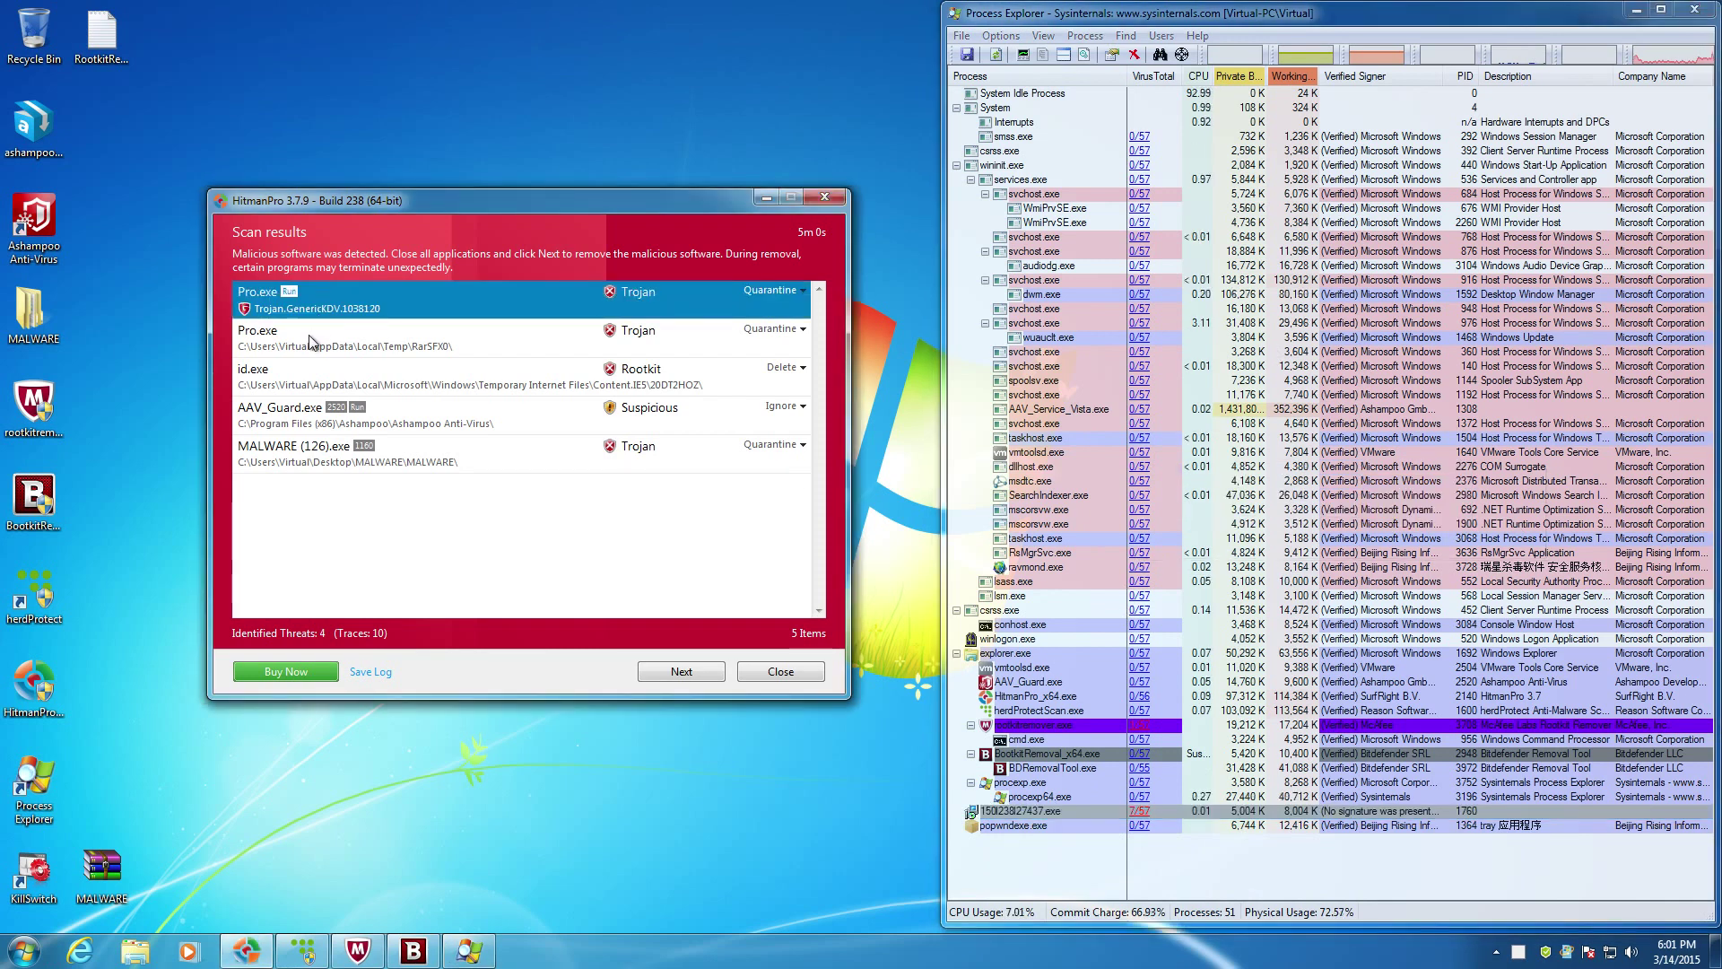
pyautogui.click(310, 341)
pyautogui.click(371, 310)
pyautogui.click(363, 348)
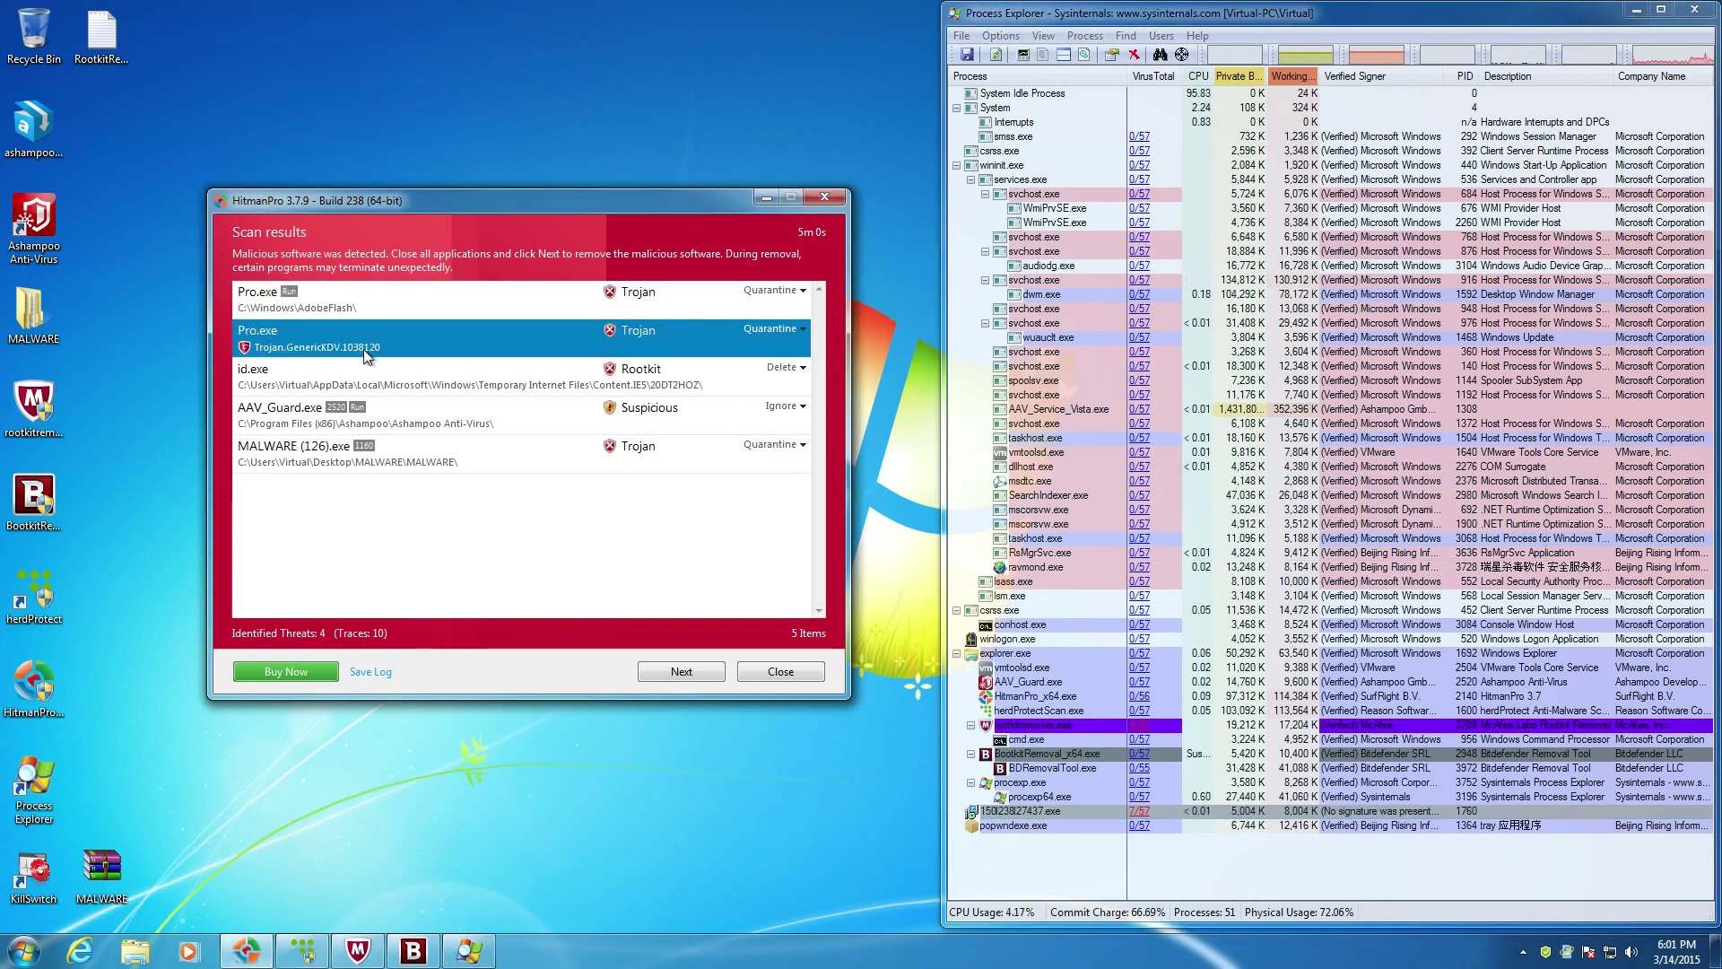
pyautogui.click(395, 307)
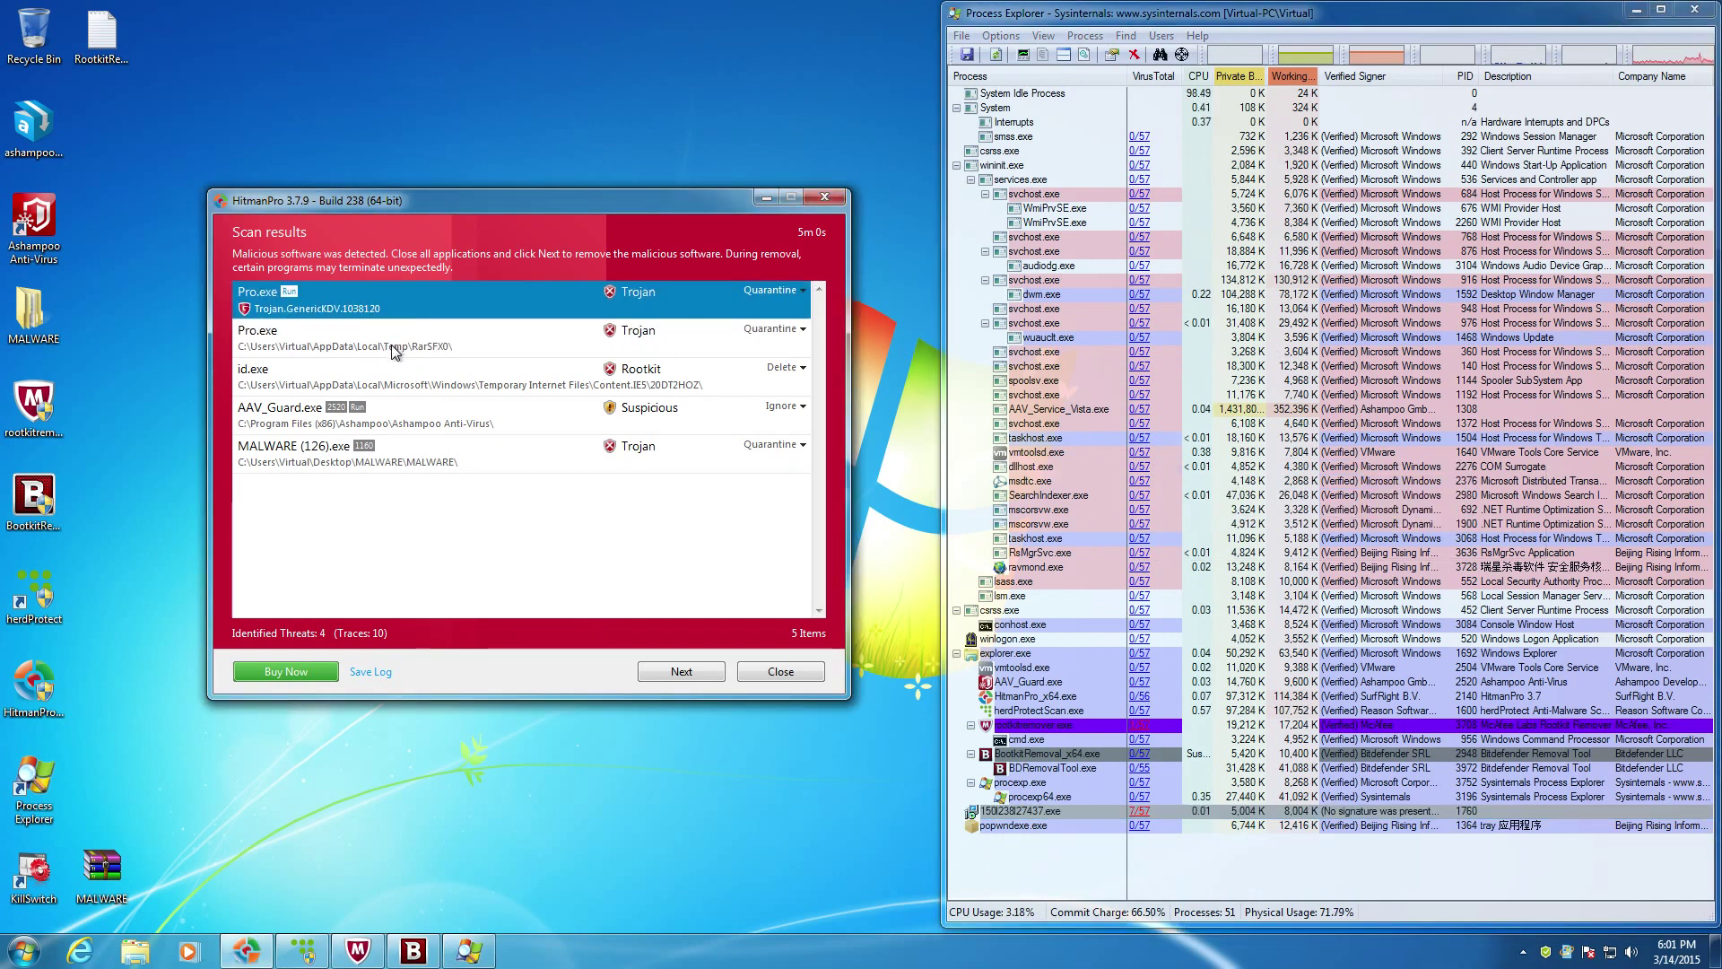
pyautogui.click(391, 350)
pyautogui.click(415, 301)
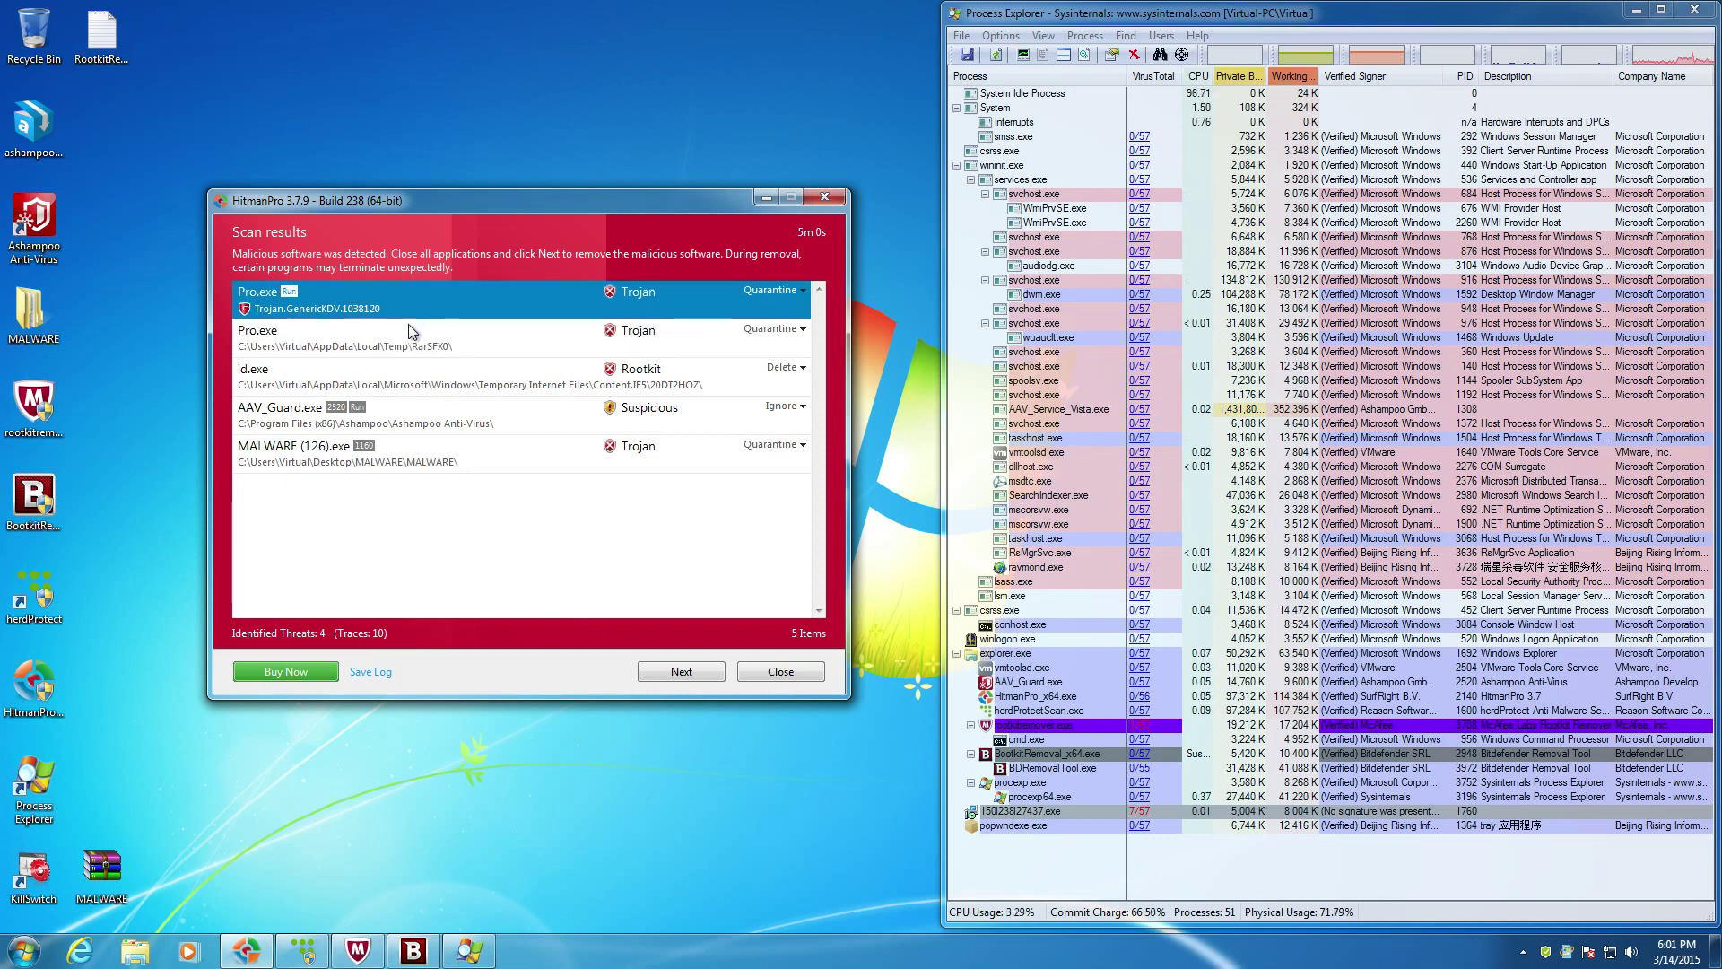
# Examine the HitmanPro entries for AAV_Guard.exe and MALWARE (126).exe, including their paths and threat names
pyautogui.click(395, 407)
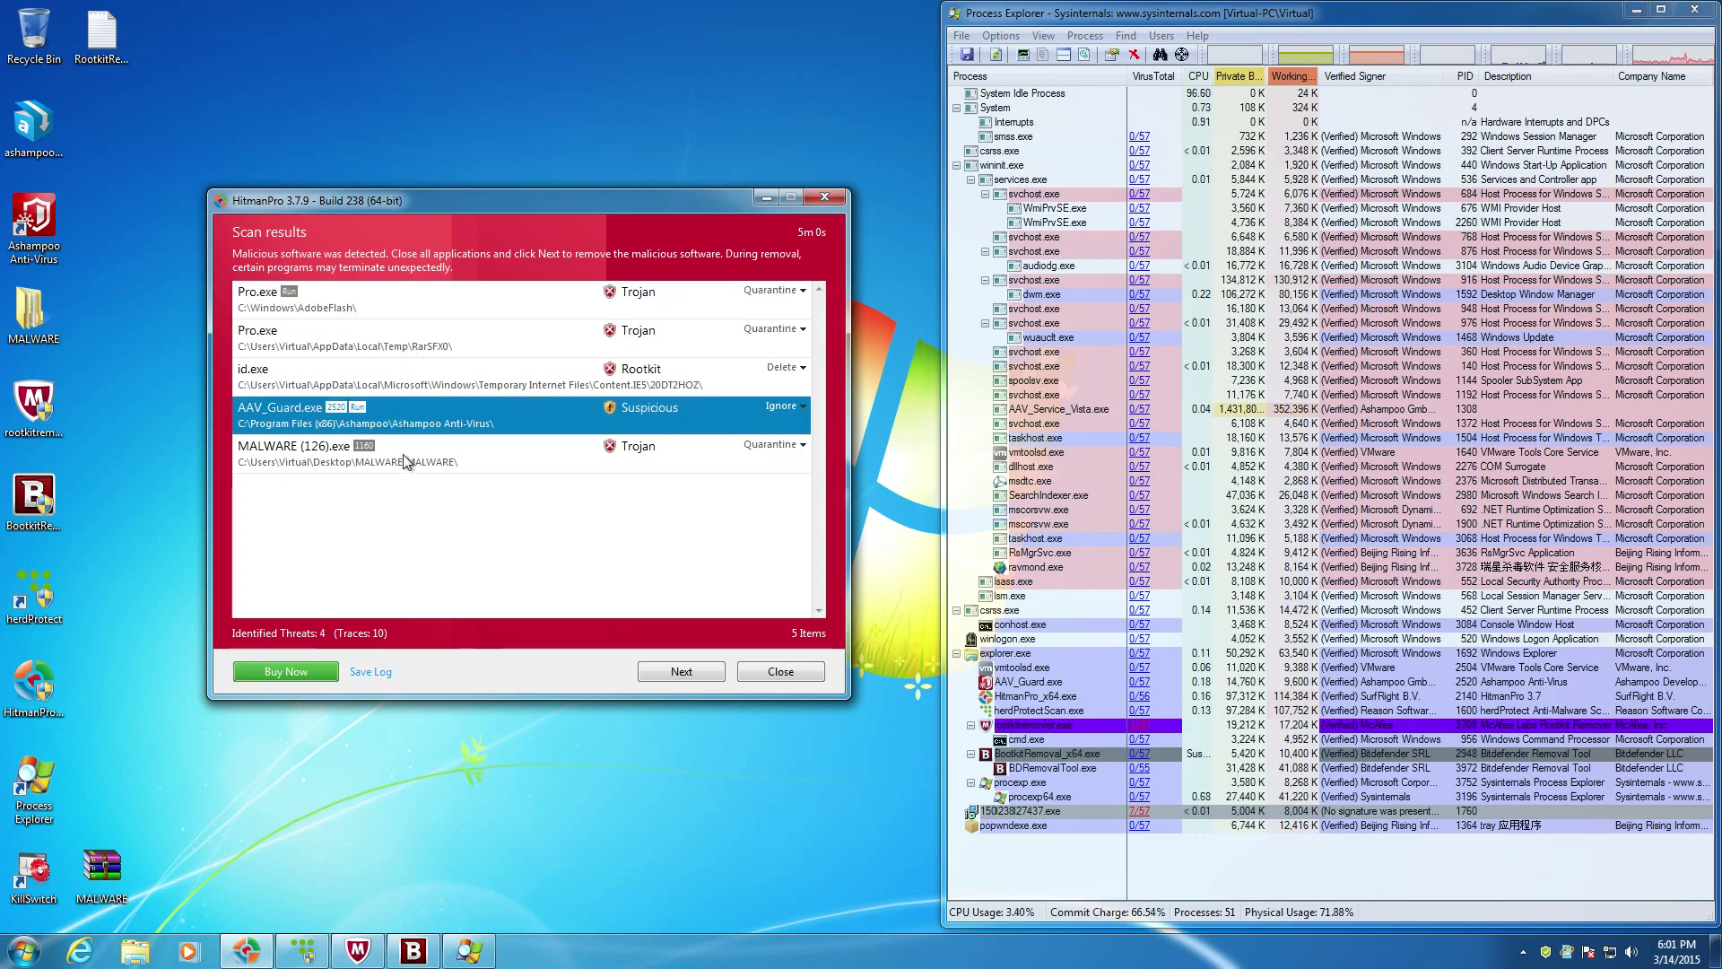
pyautogui.click(403, 458)
pyautogui.click(405, 424)
pyautogui.click(409, 442)
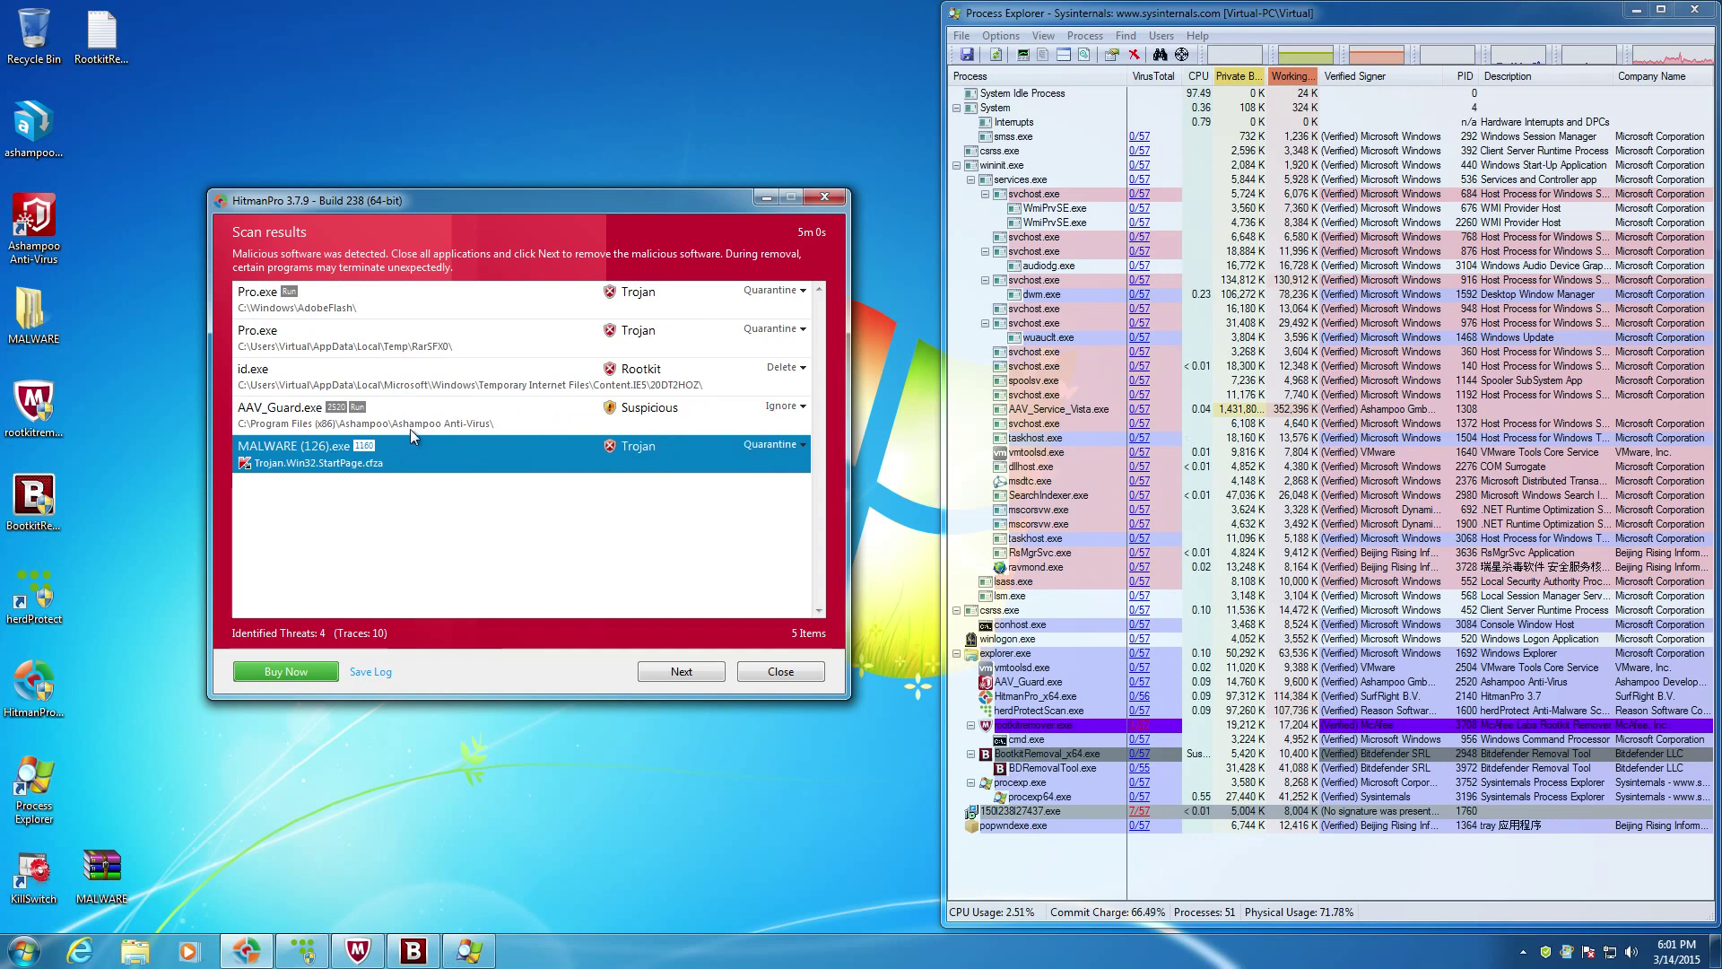
# Examine the HitmanPro entries for id.exe and AAV_Guard.exe, including the id.exe rootkit threat names
pyautogui.click(411, 425)
pyautogui.click(416, 384)
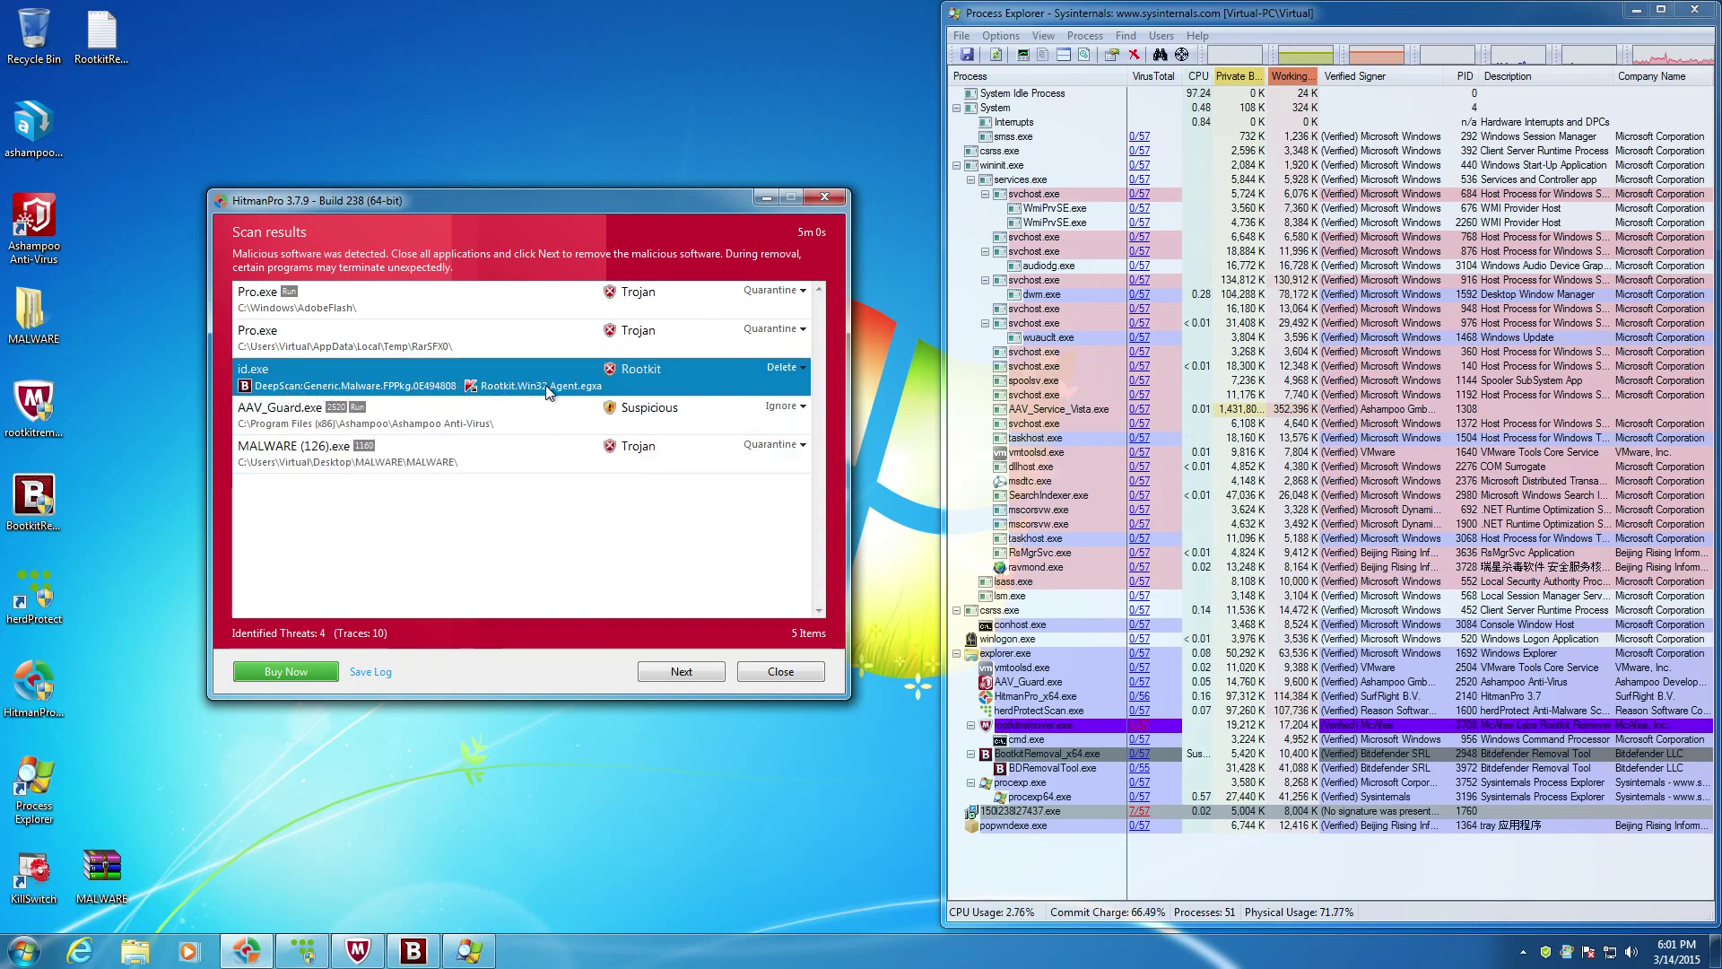
pyautogui.click(486, 410)
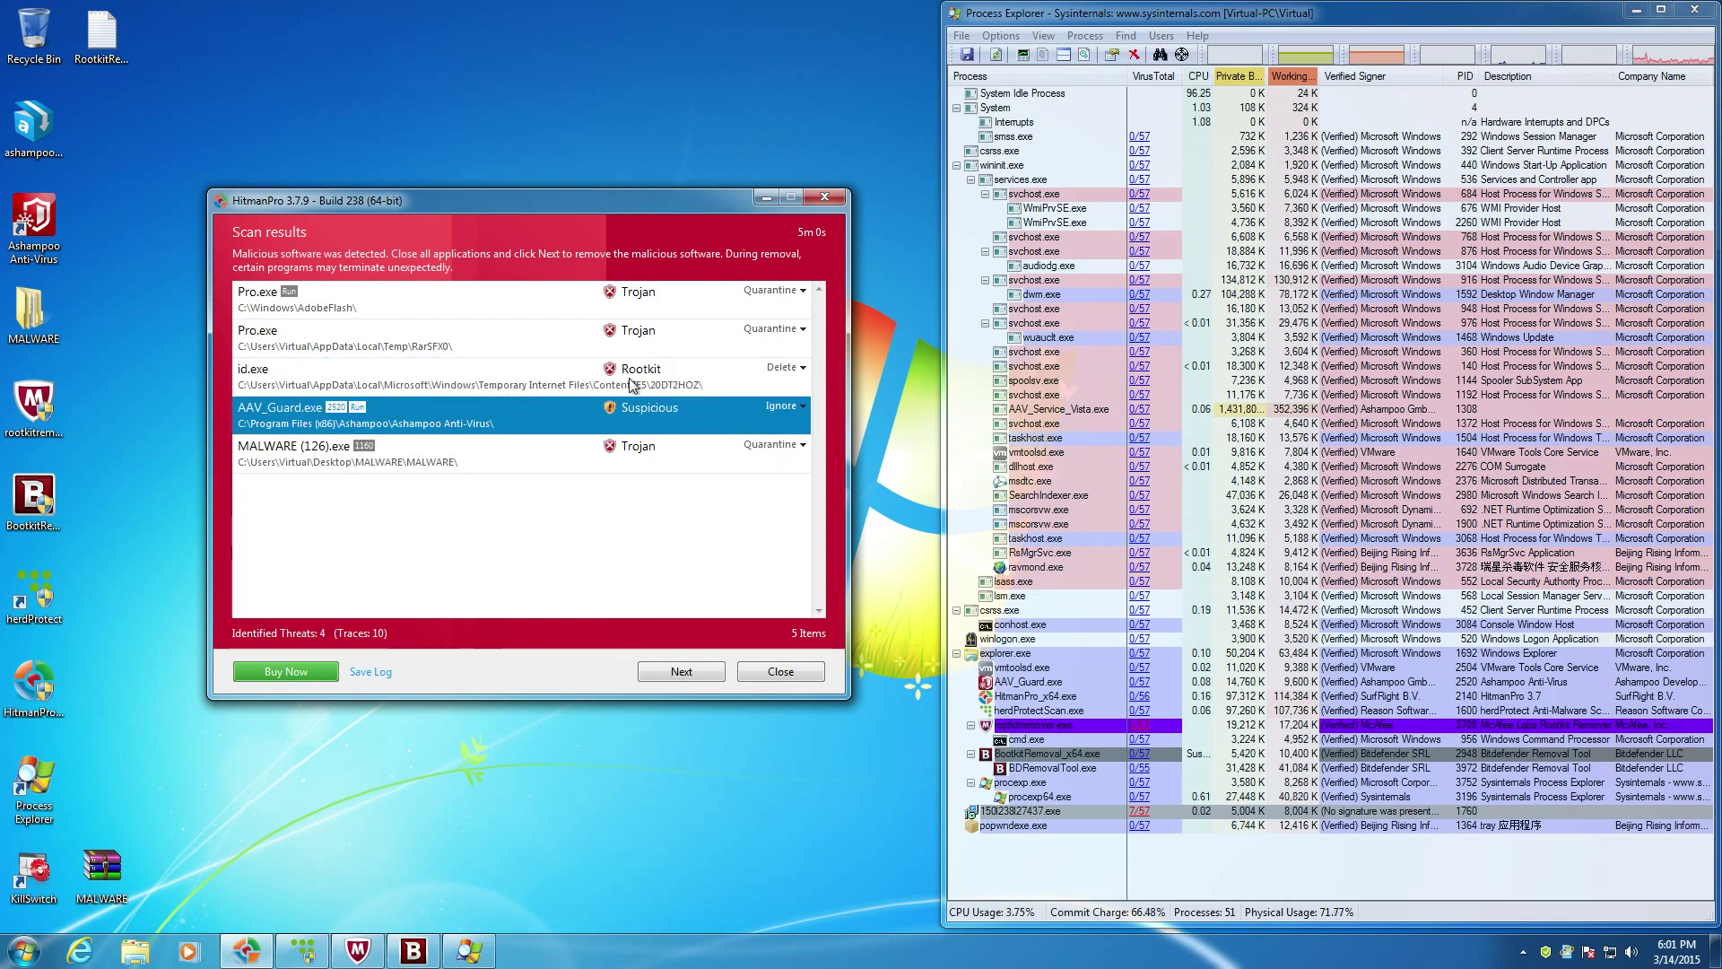
# Open the properties of the unsigned process near the end of the list and compare its command-line path with HitmanPro's id.exe entry
pyautogui.click(1023, 813)
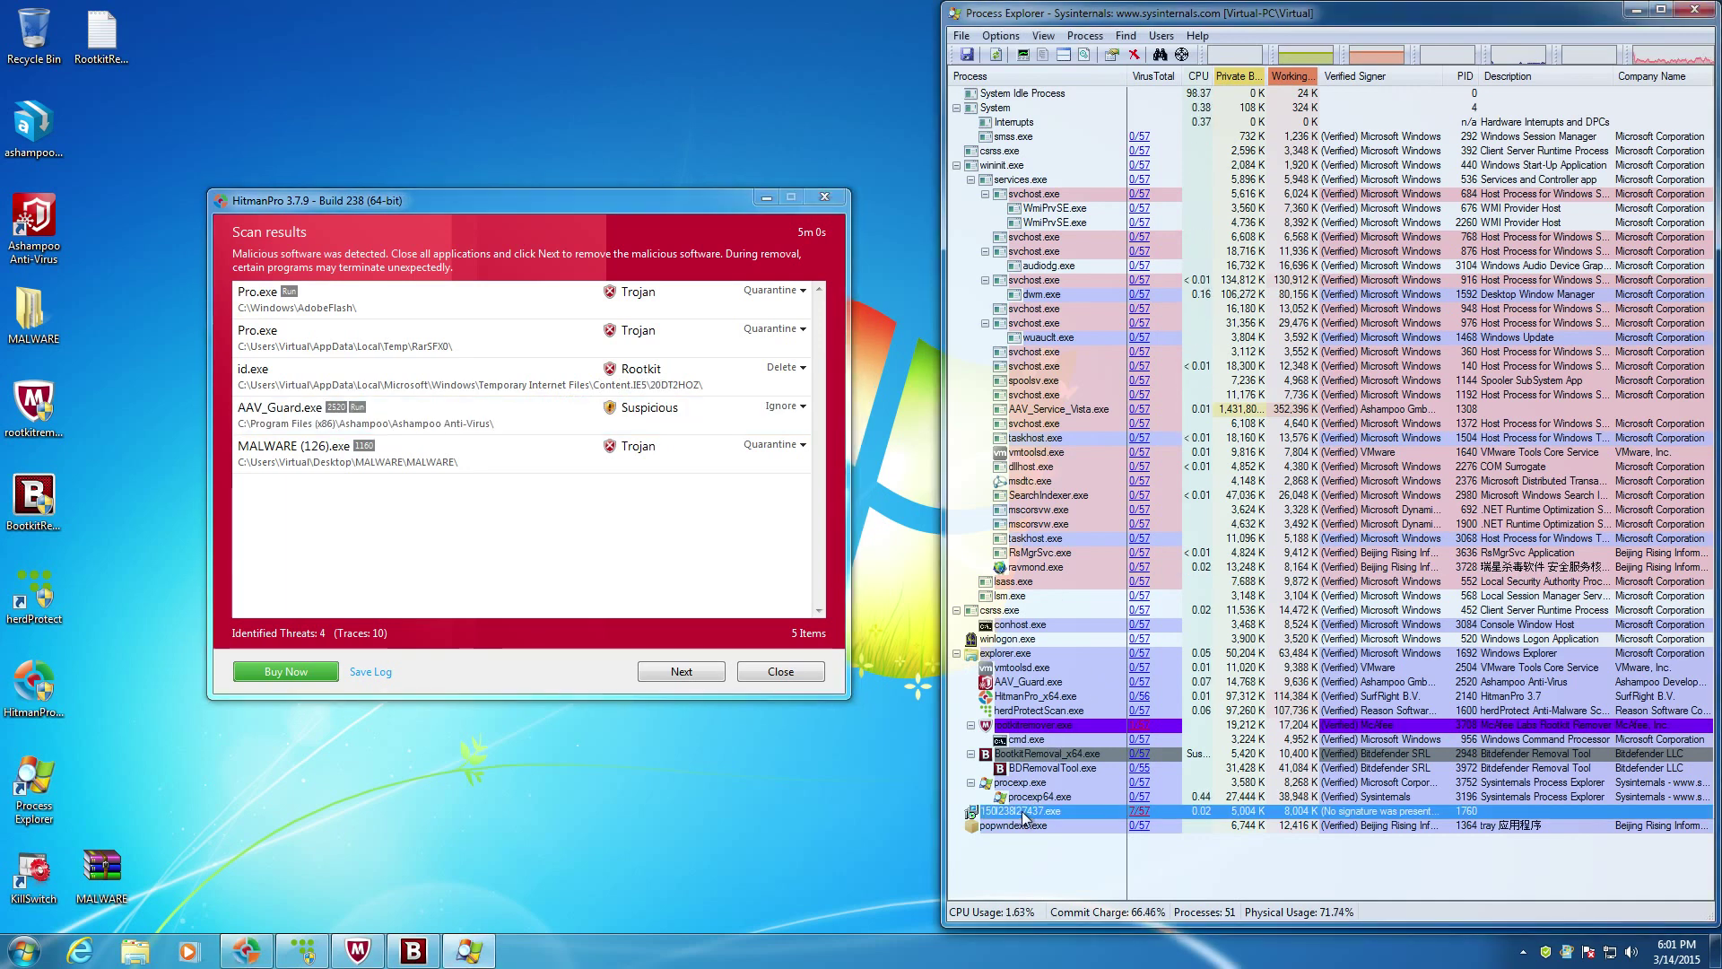
pyautogui.doubleClick(1023, 813)
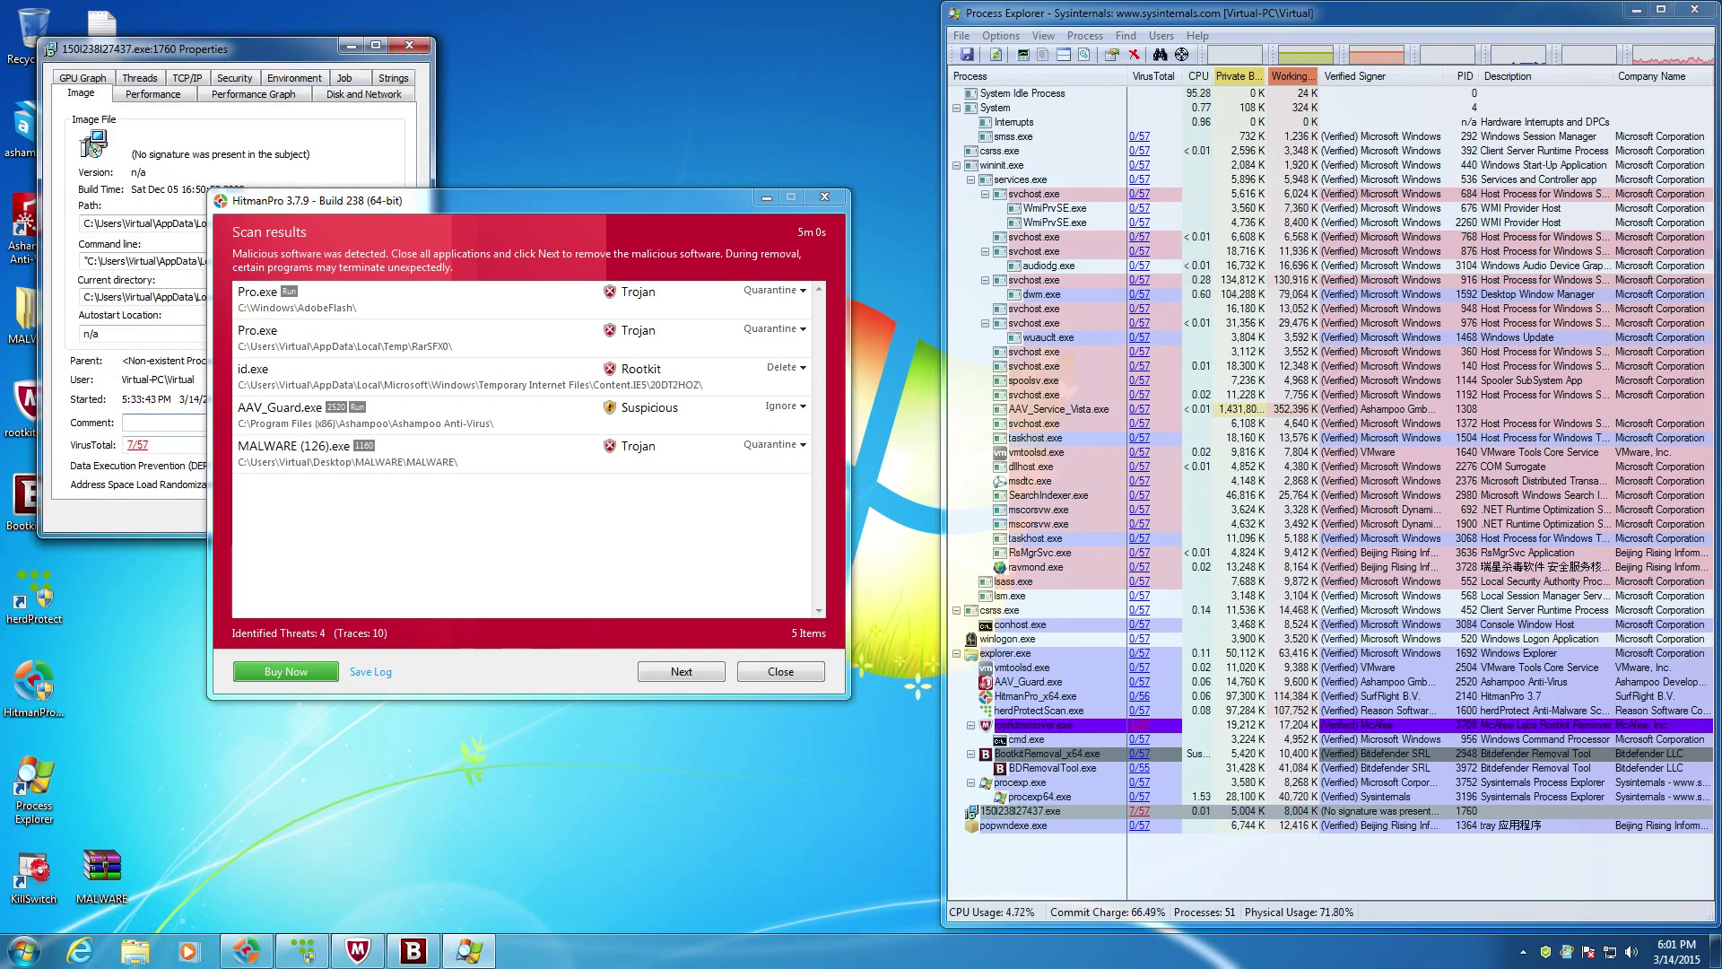
pyautogui.moveTo(264, 49); pyautogui.dragTo(1120, 144)
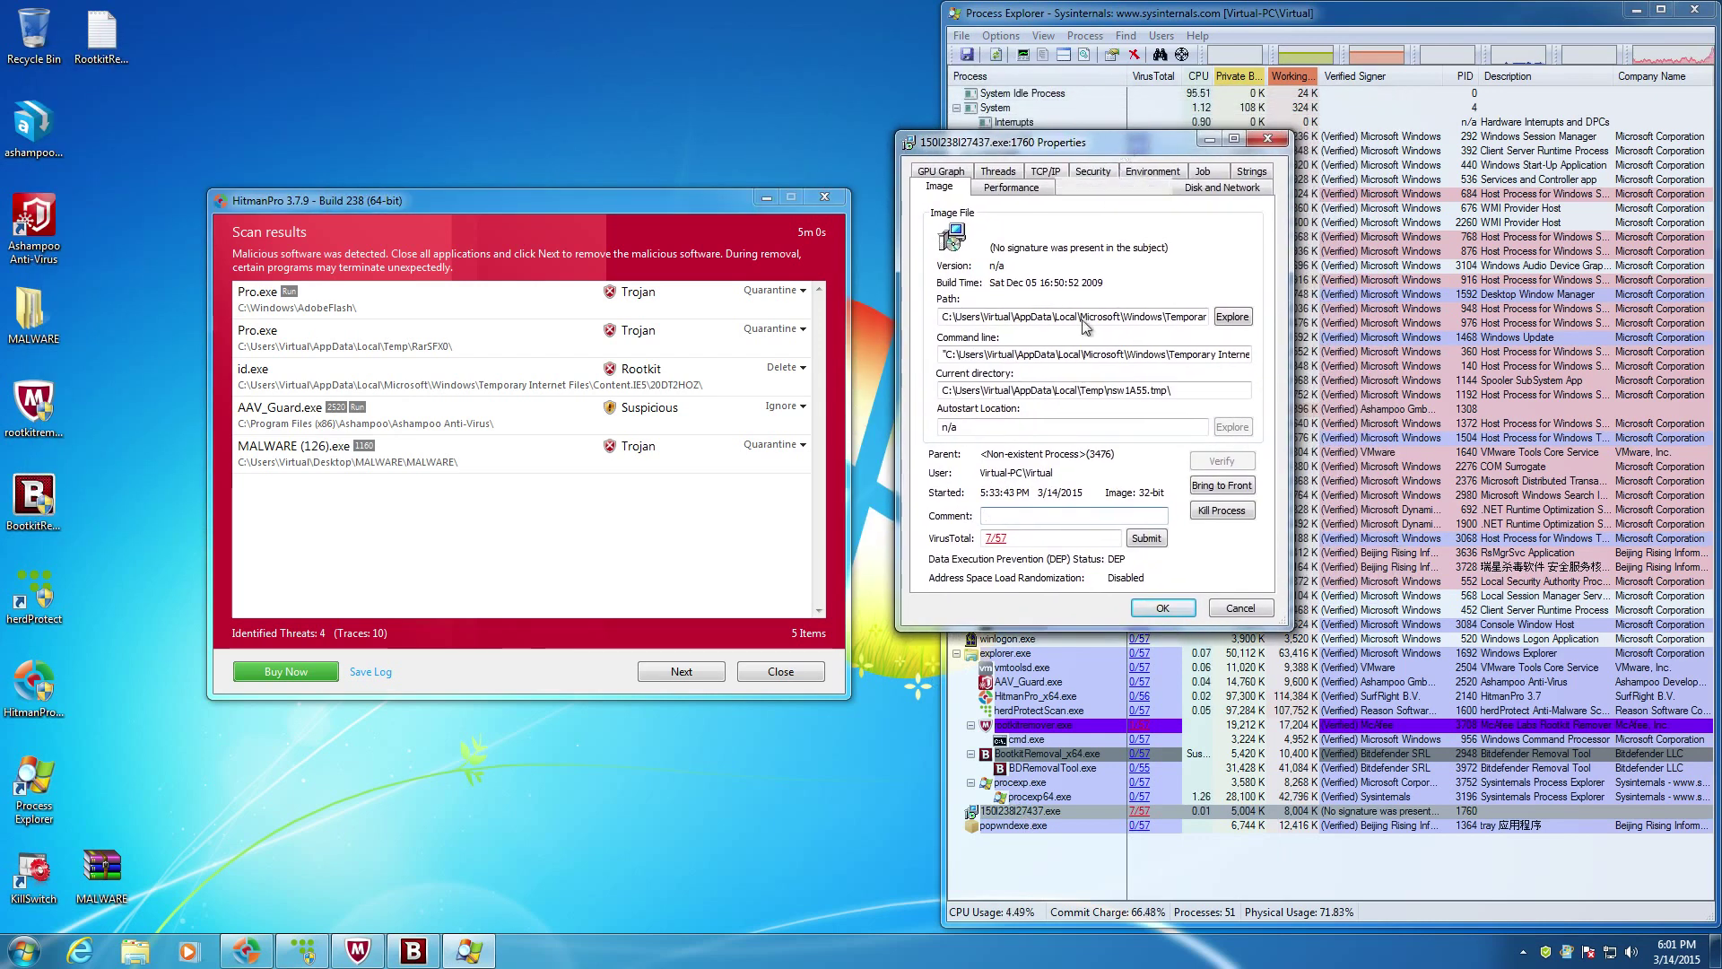
pyautogui.moveTo(943, 354); pyautogui.dragTo(1249, 374)
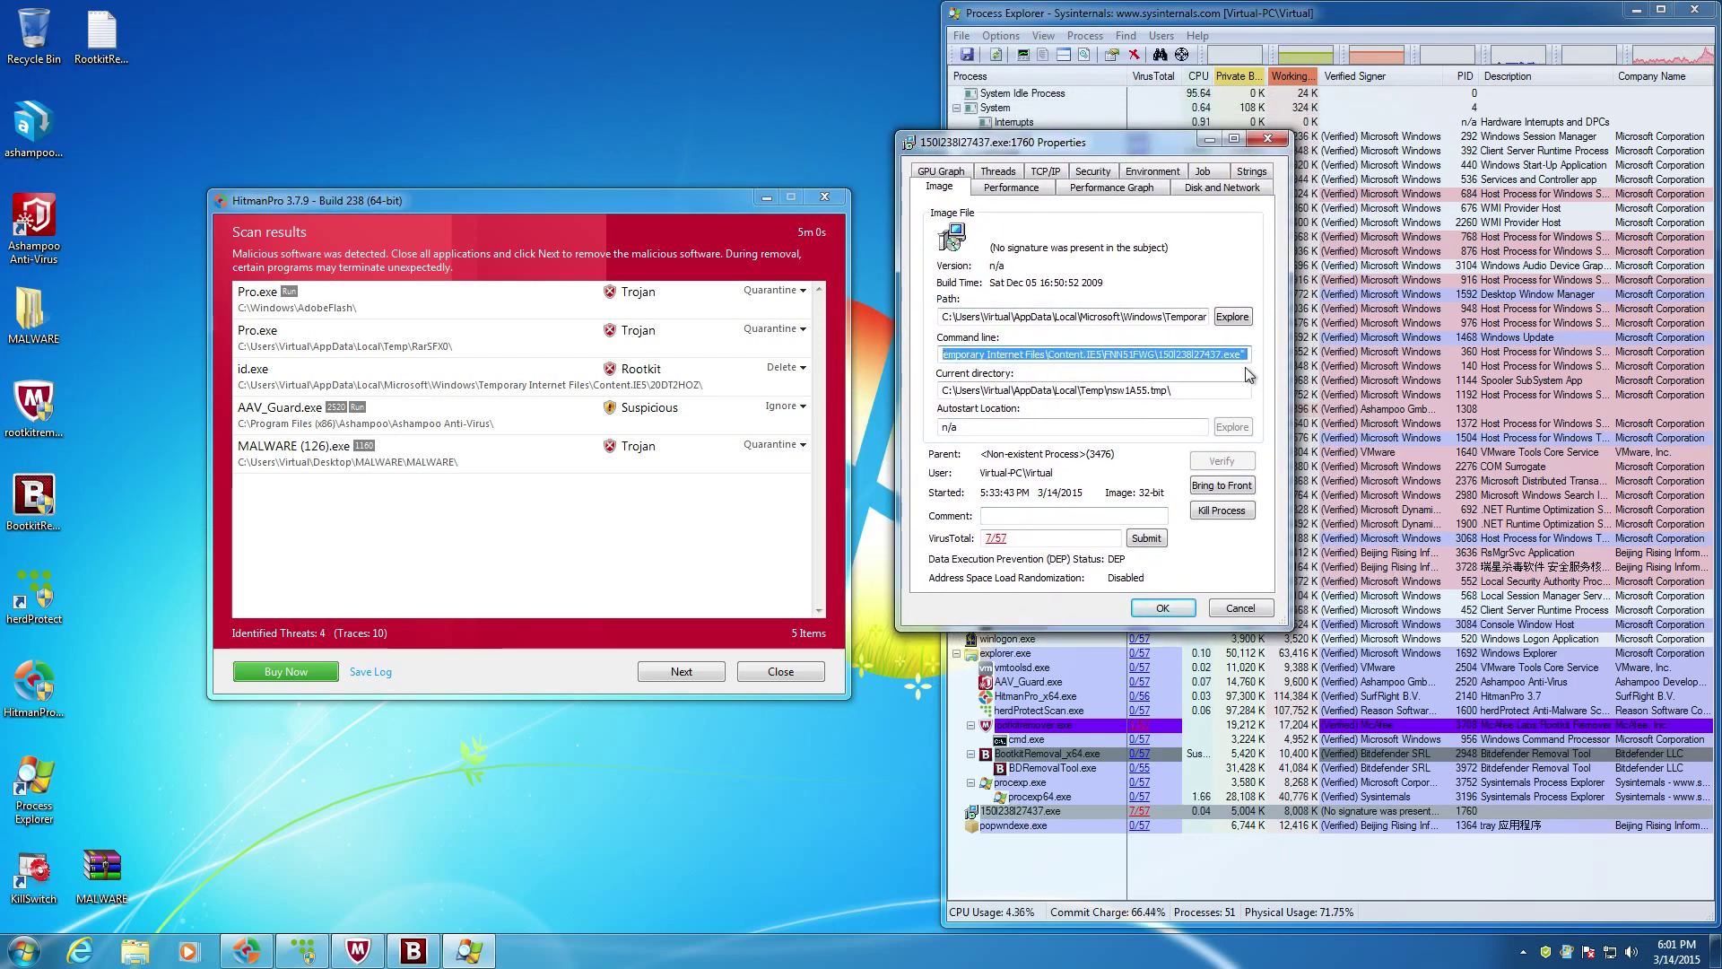
pyautogui.click(1218, 355)
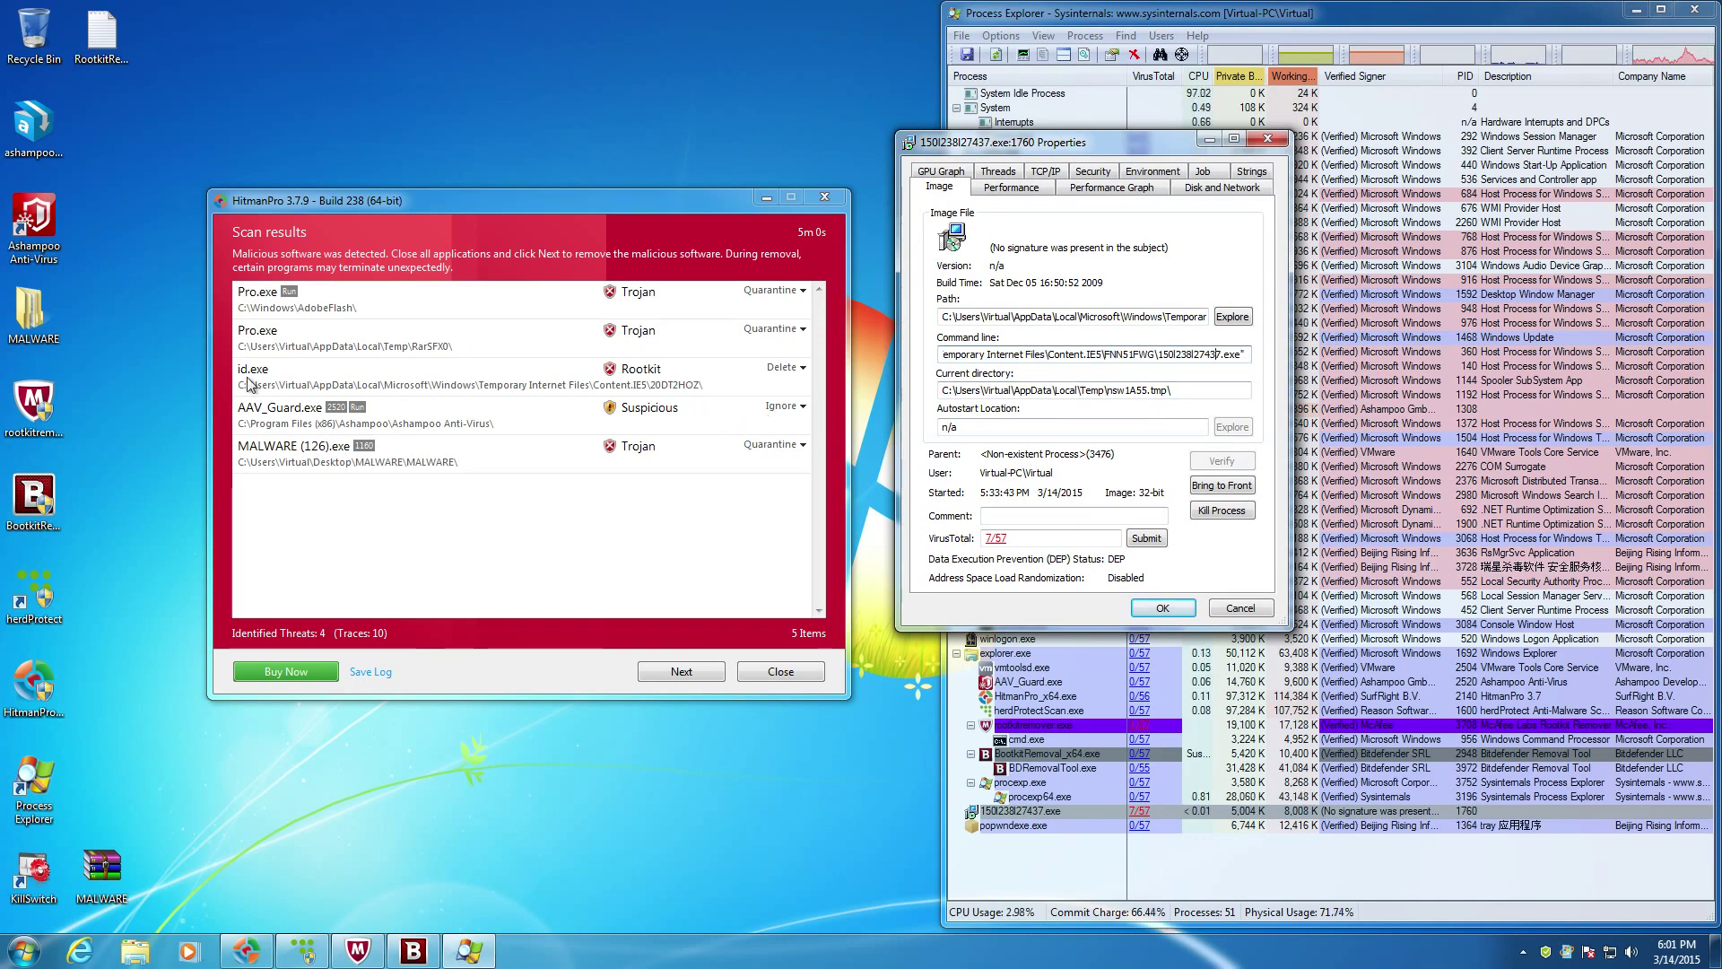
pyautogui.click(626, 386)
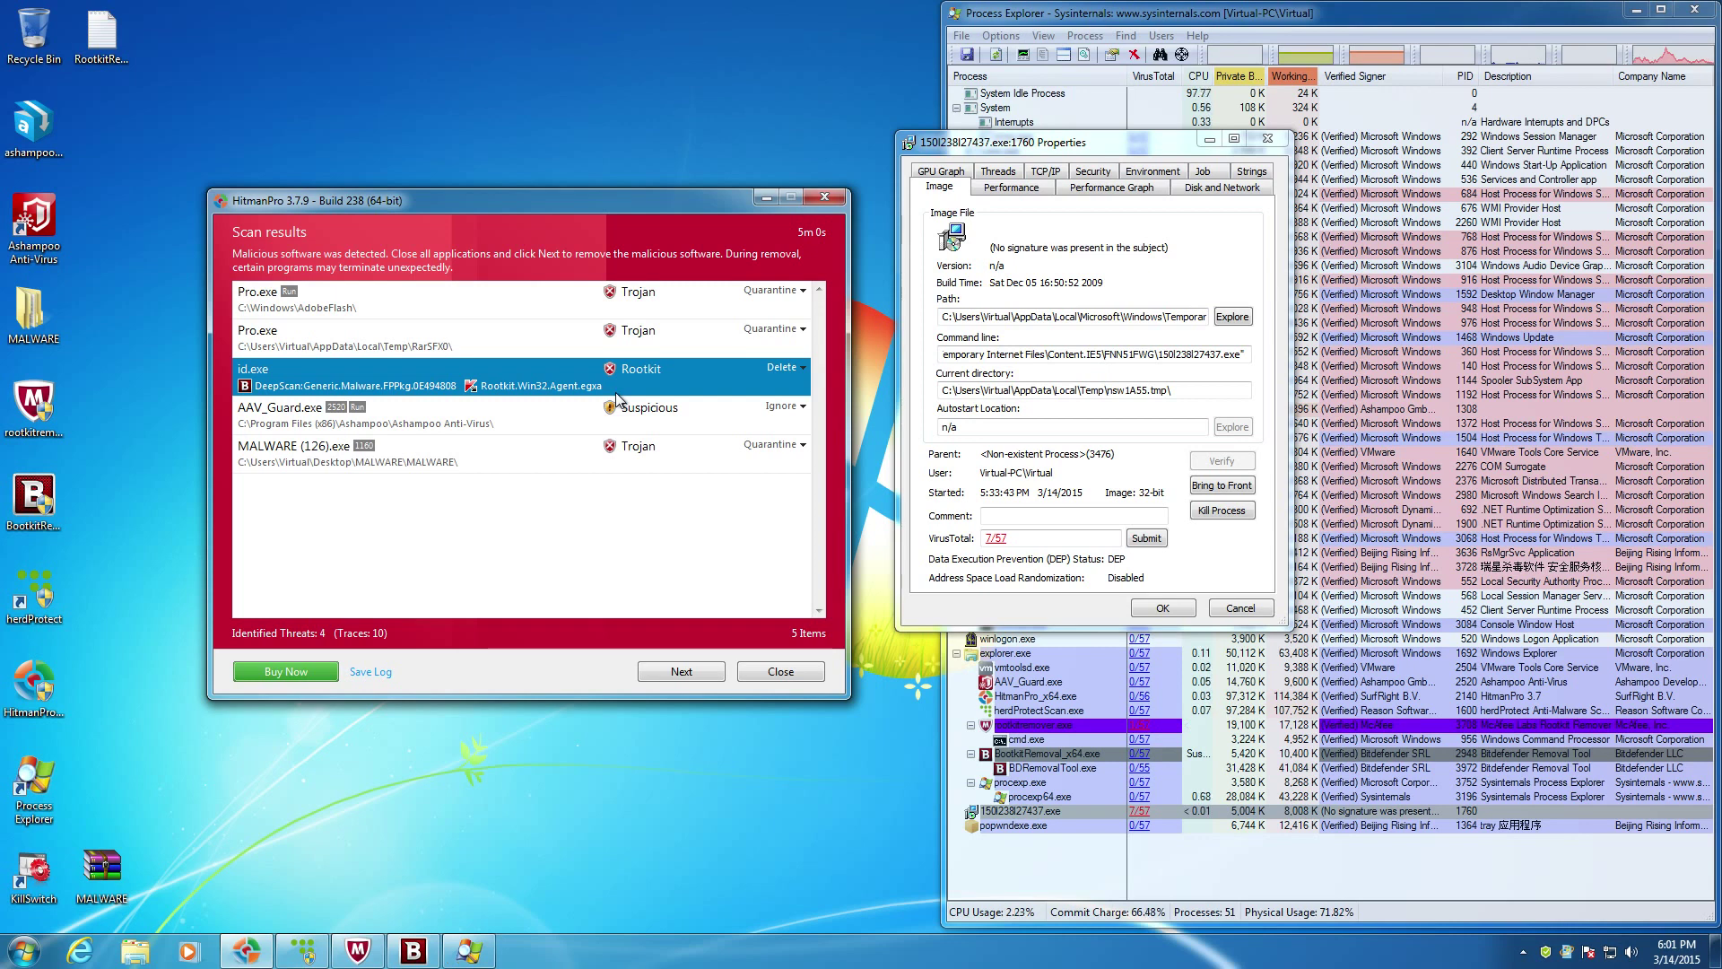
# Open the VirusTotal report for the unsigned process, review the verdicts of the antivirus engines, and close the report
pyautogui.click(997, 539)
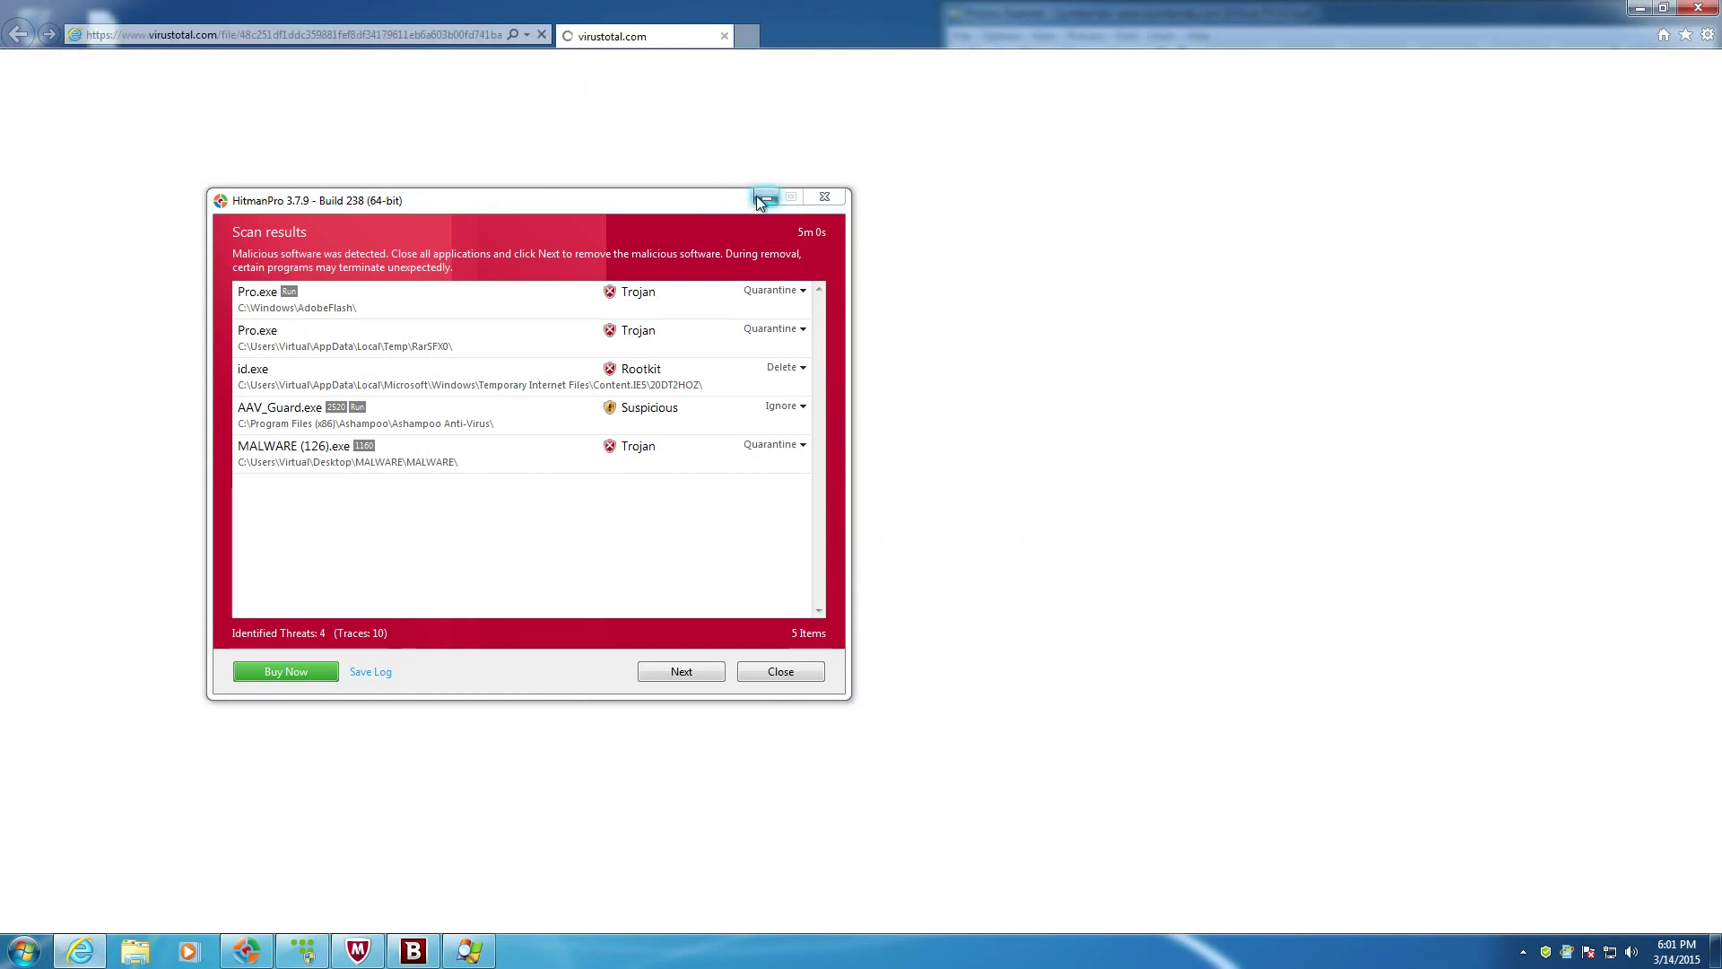
pyautogui.click(766, 197)
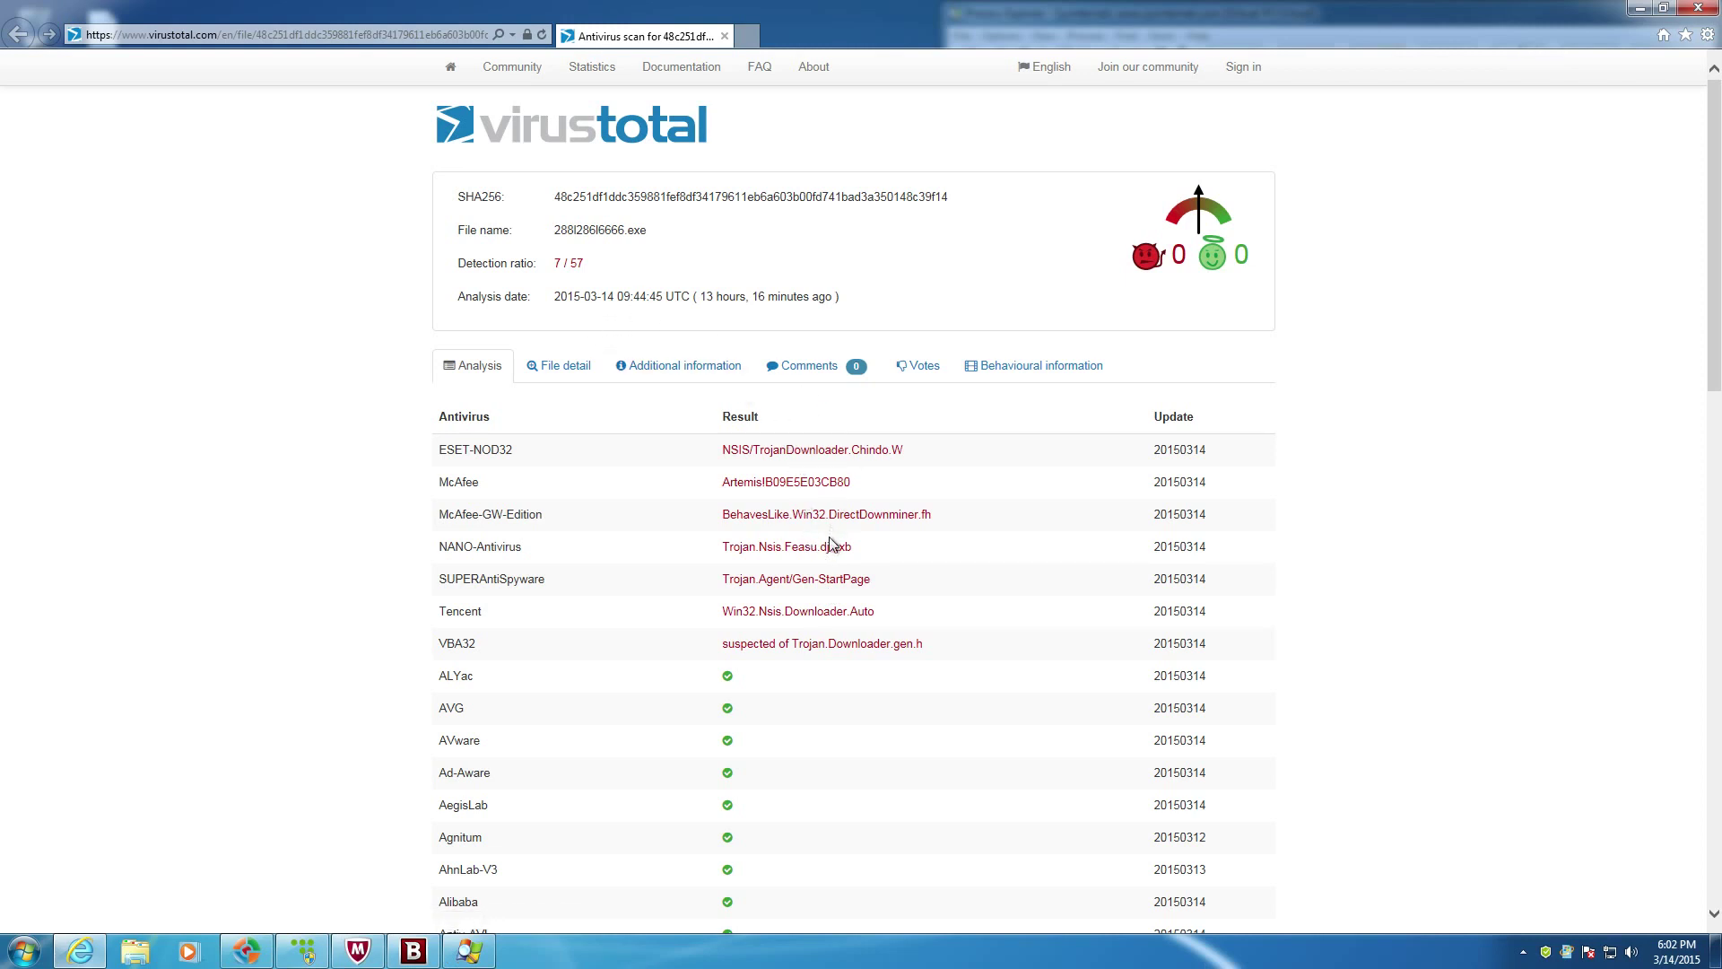
pyautogui.scroll(-10, 834, 607)
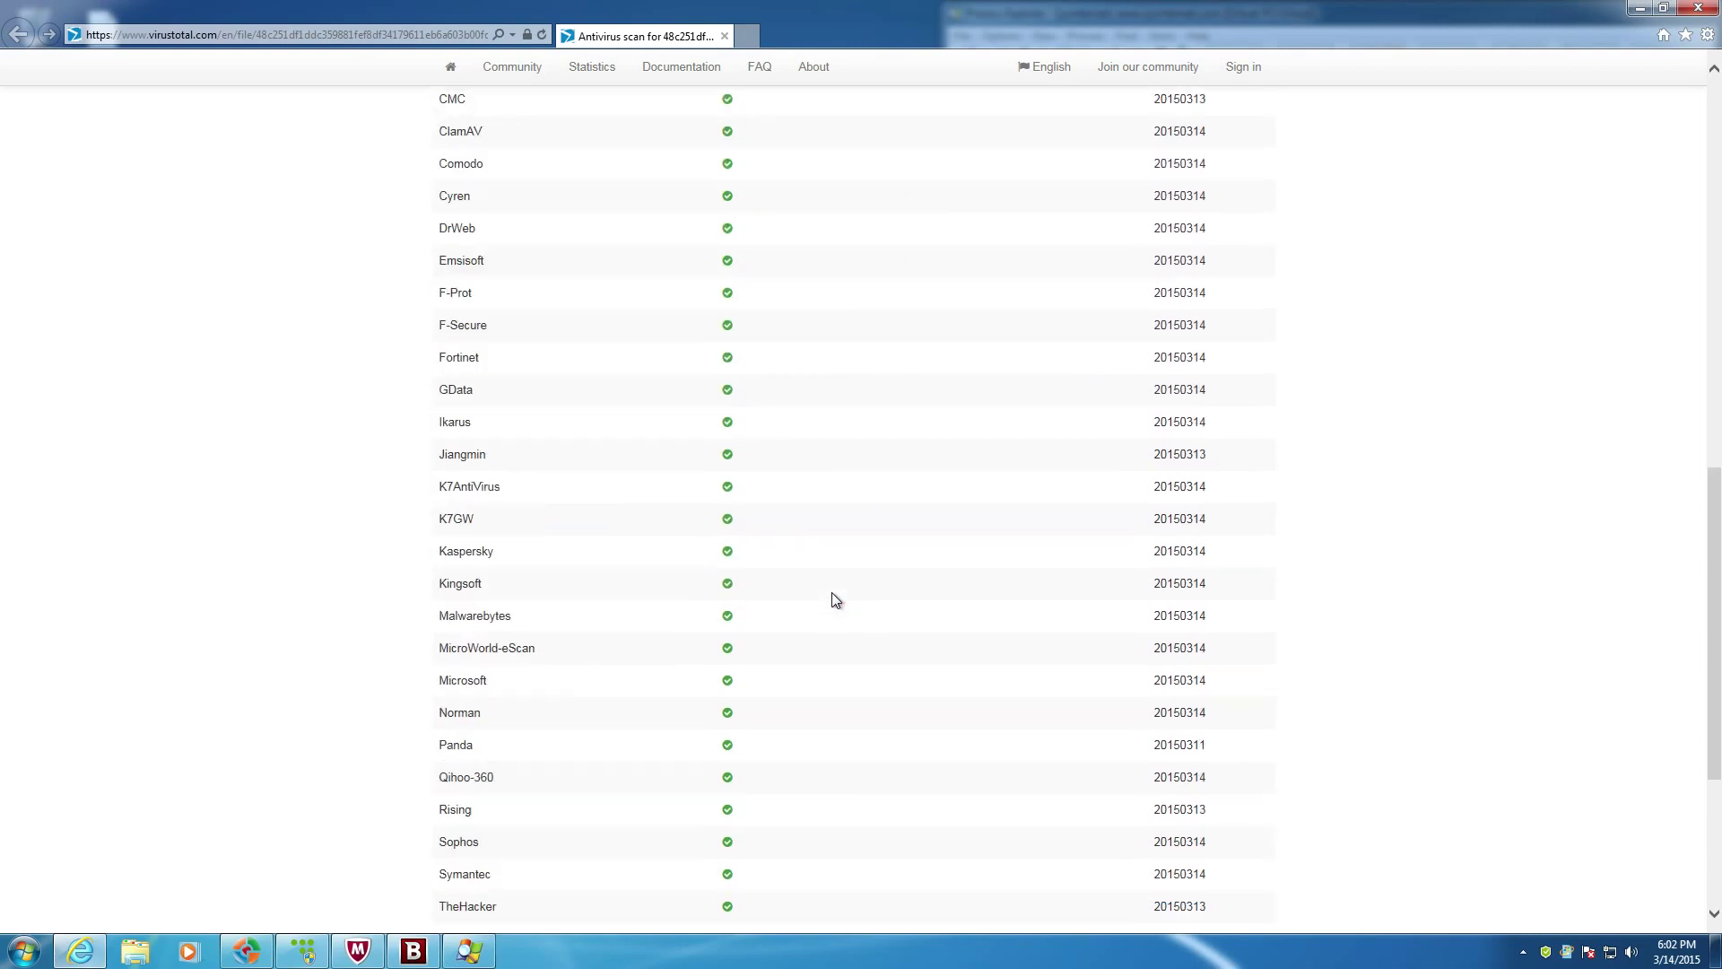
pyautogui.scroll(4, 836, 599)
pyautogui.scroll(5, 835, 599)
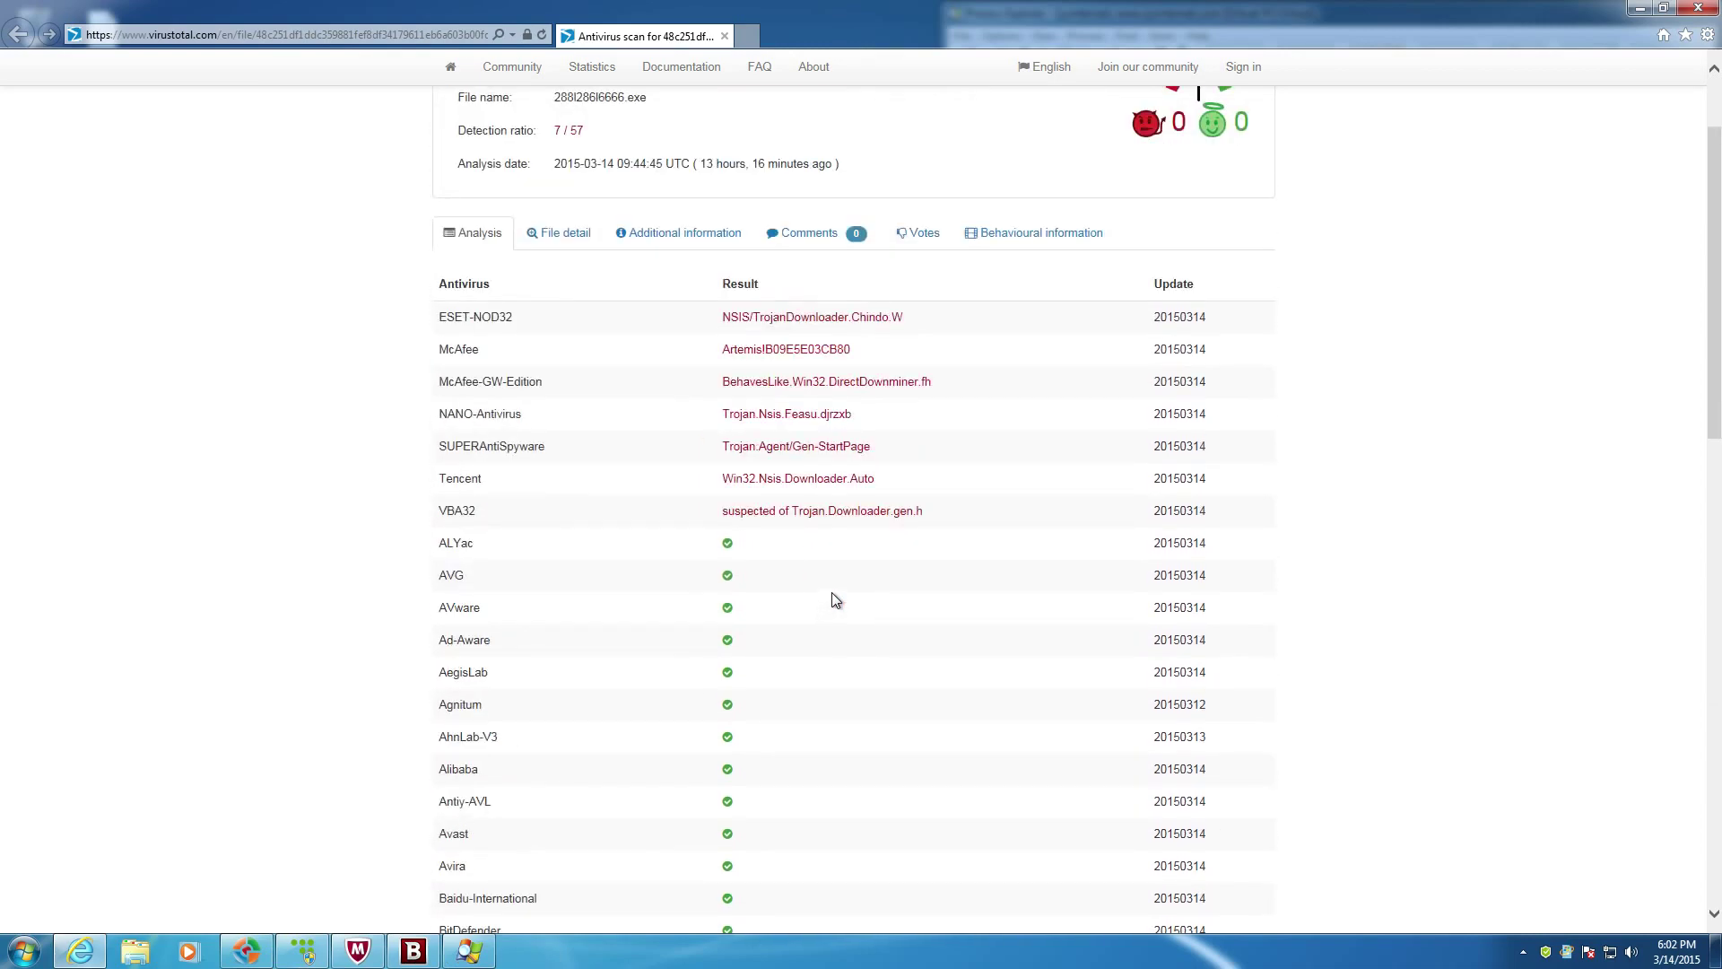
pyautogui.click(1714, 9)
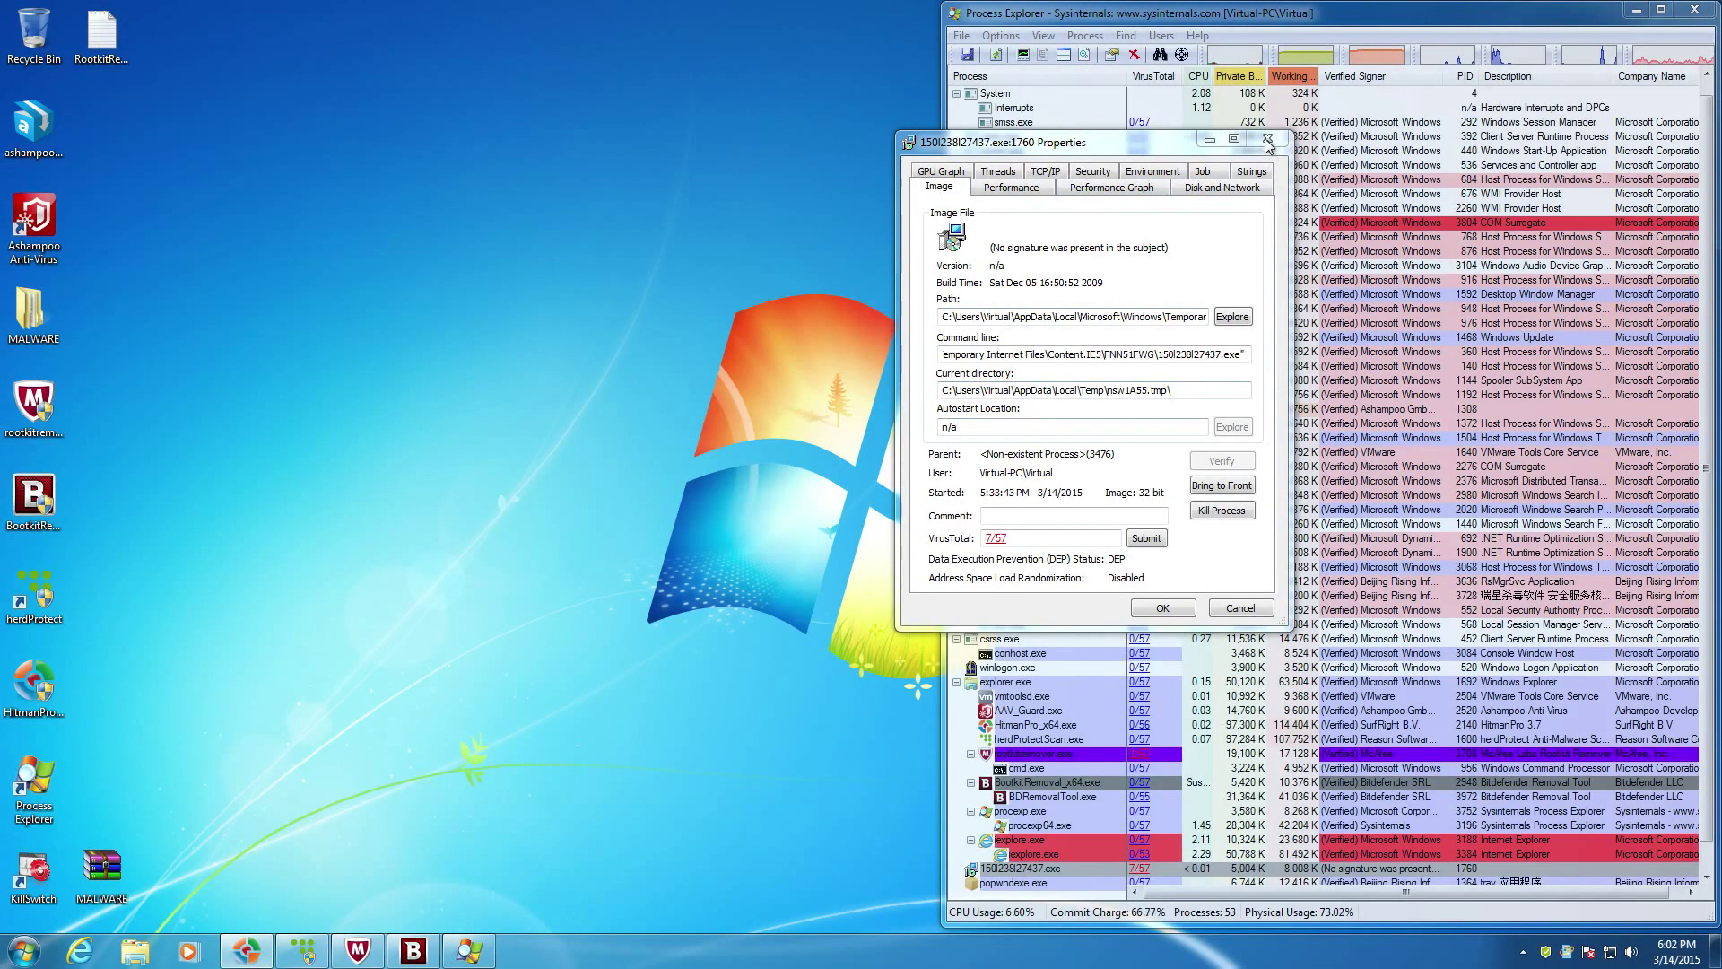
# Close the process properties and recheck the id.exe and MALWARE (126).exe detections in the HitmanPro results
pyautogui.click(1267, 141)
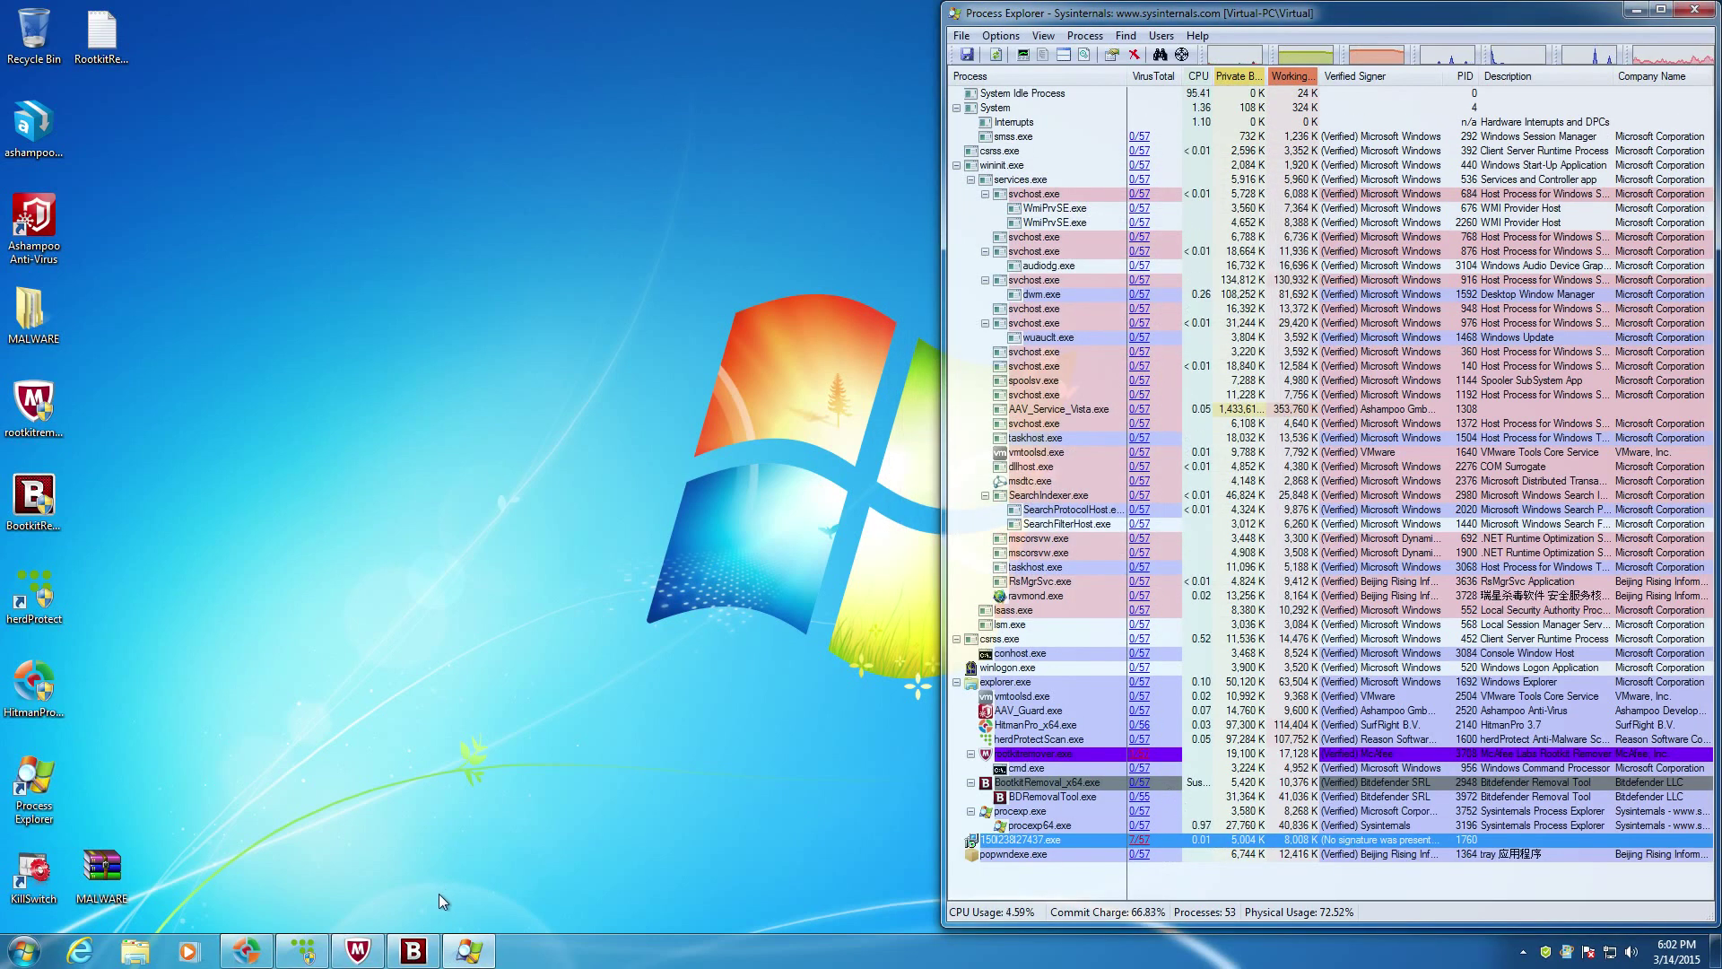
pyautogui.click(246, 952)
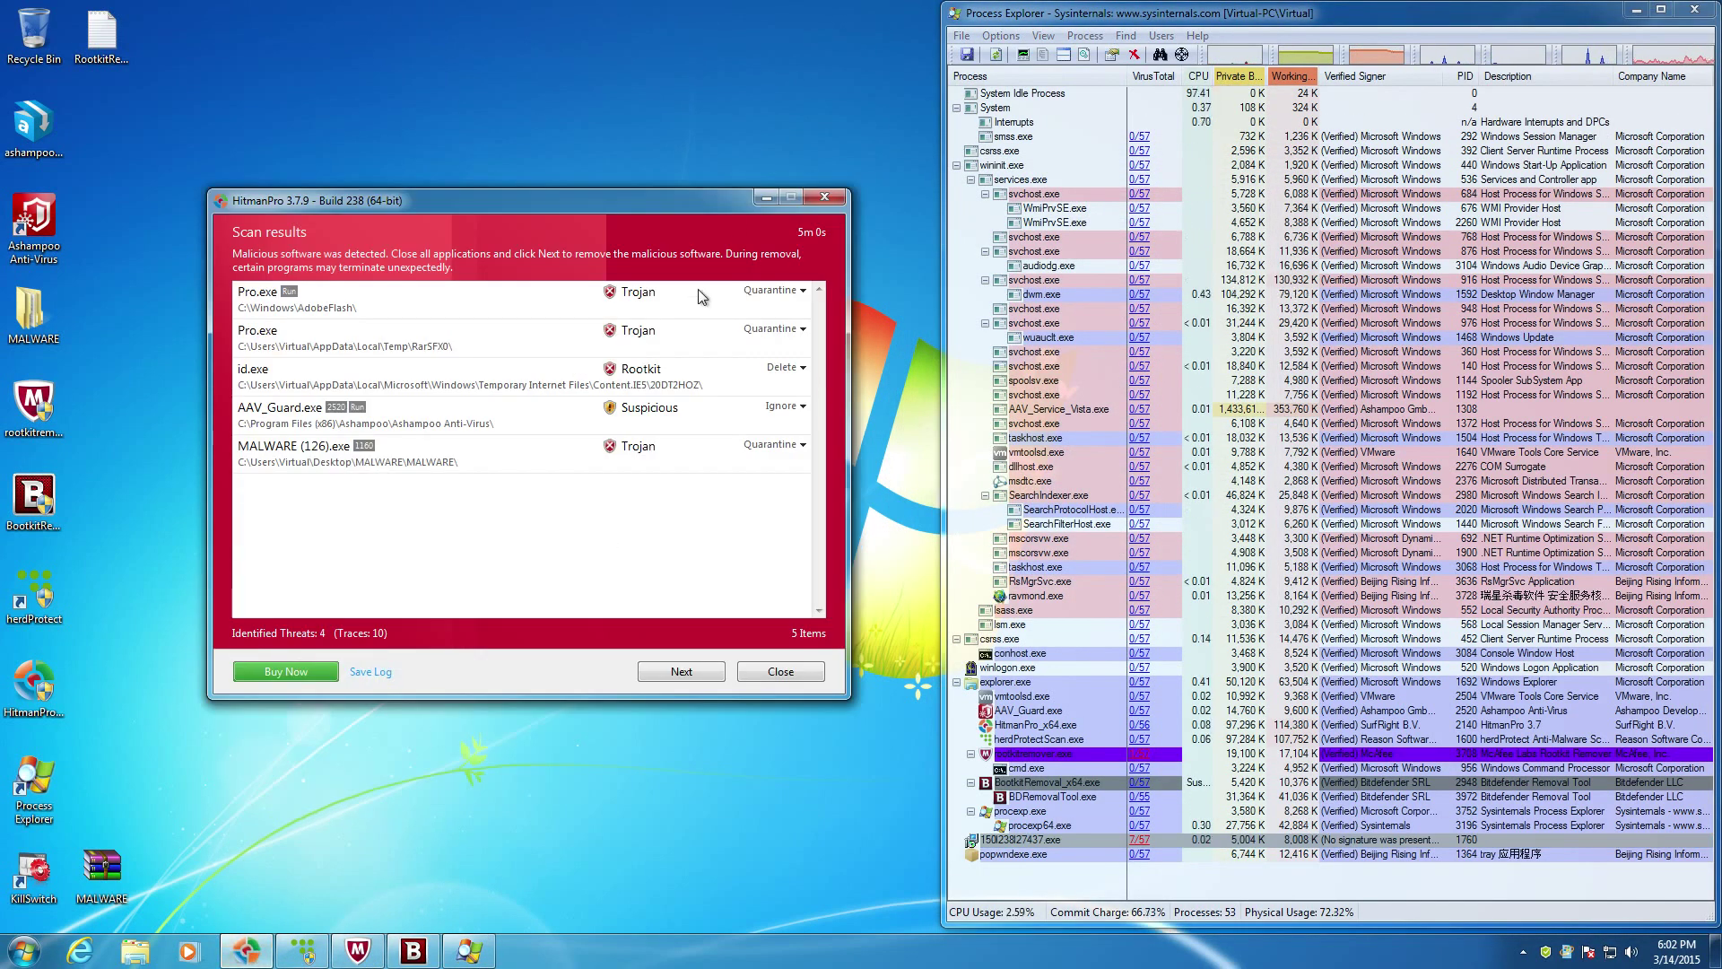
pyautogui.click(565, 369)
pyautogui.click(567, 455)
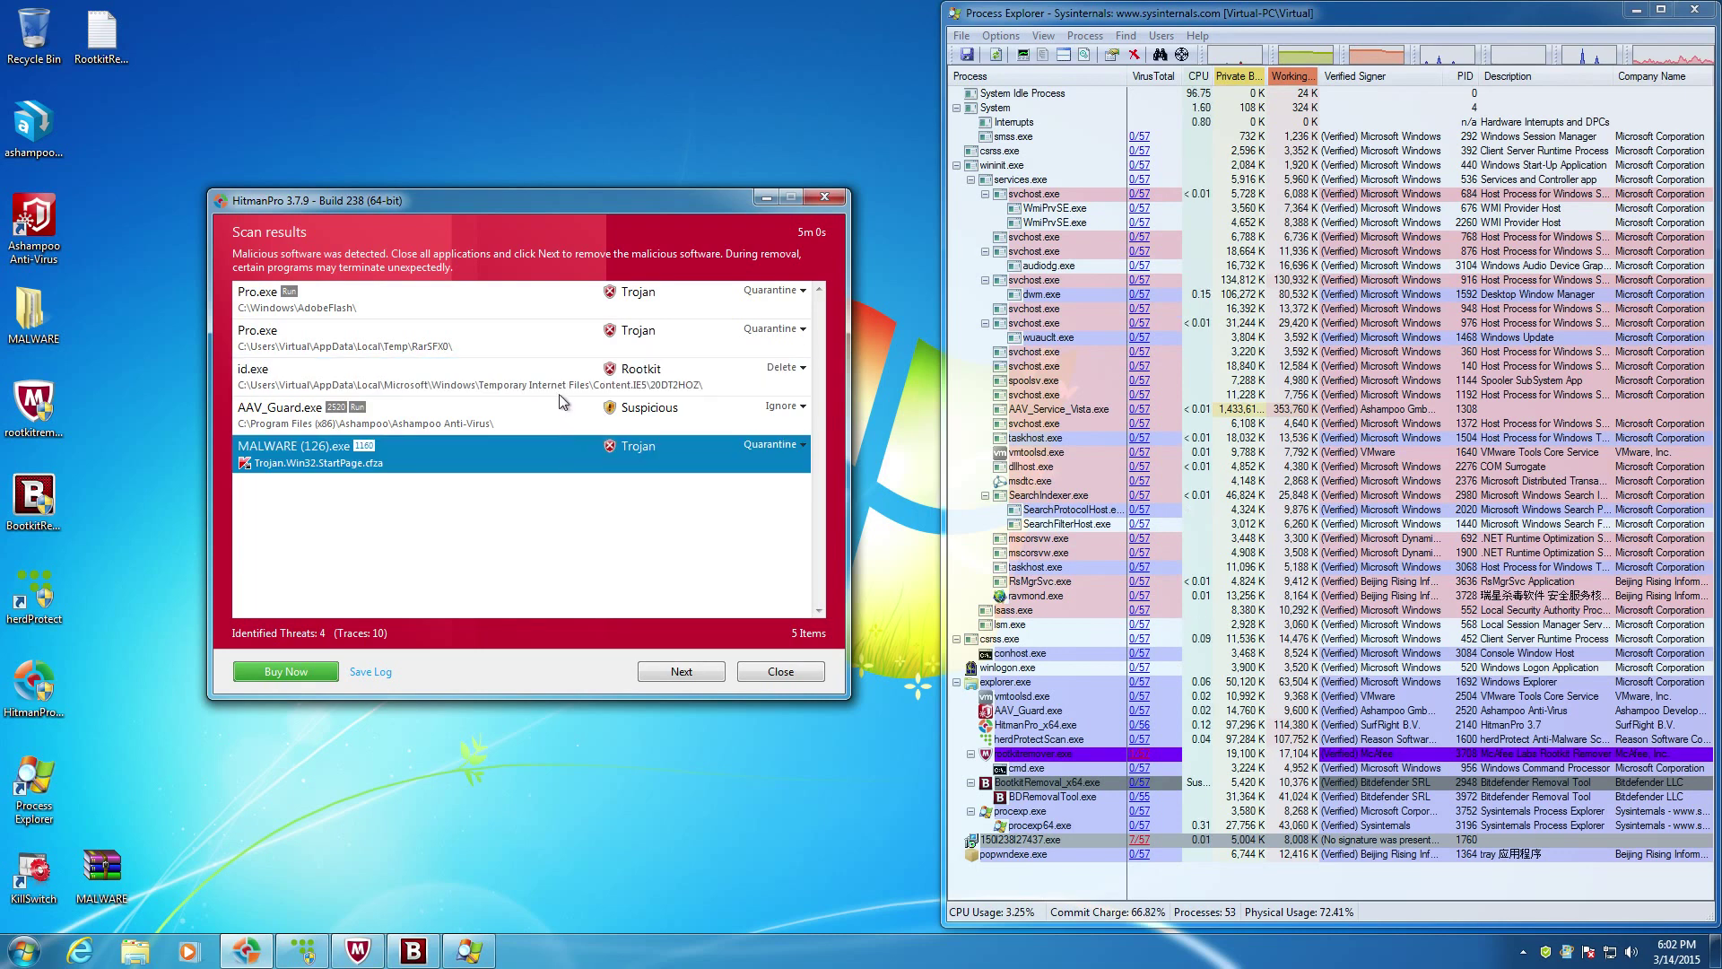
pyautogui.click(559, 393)
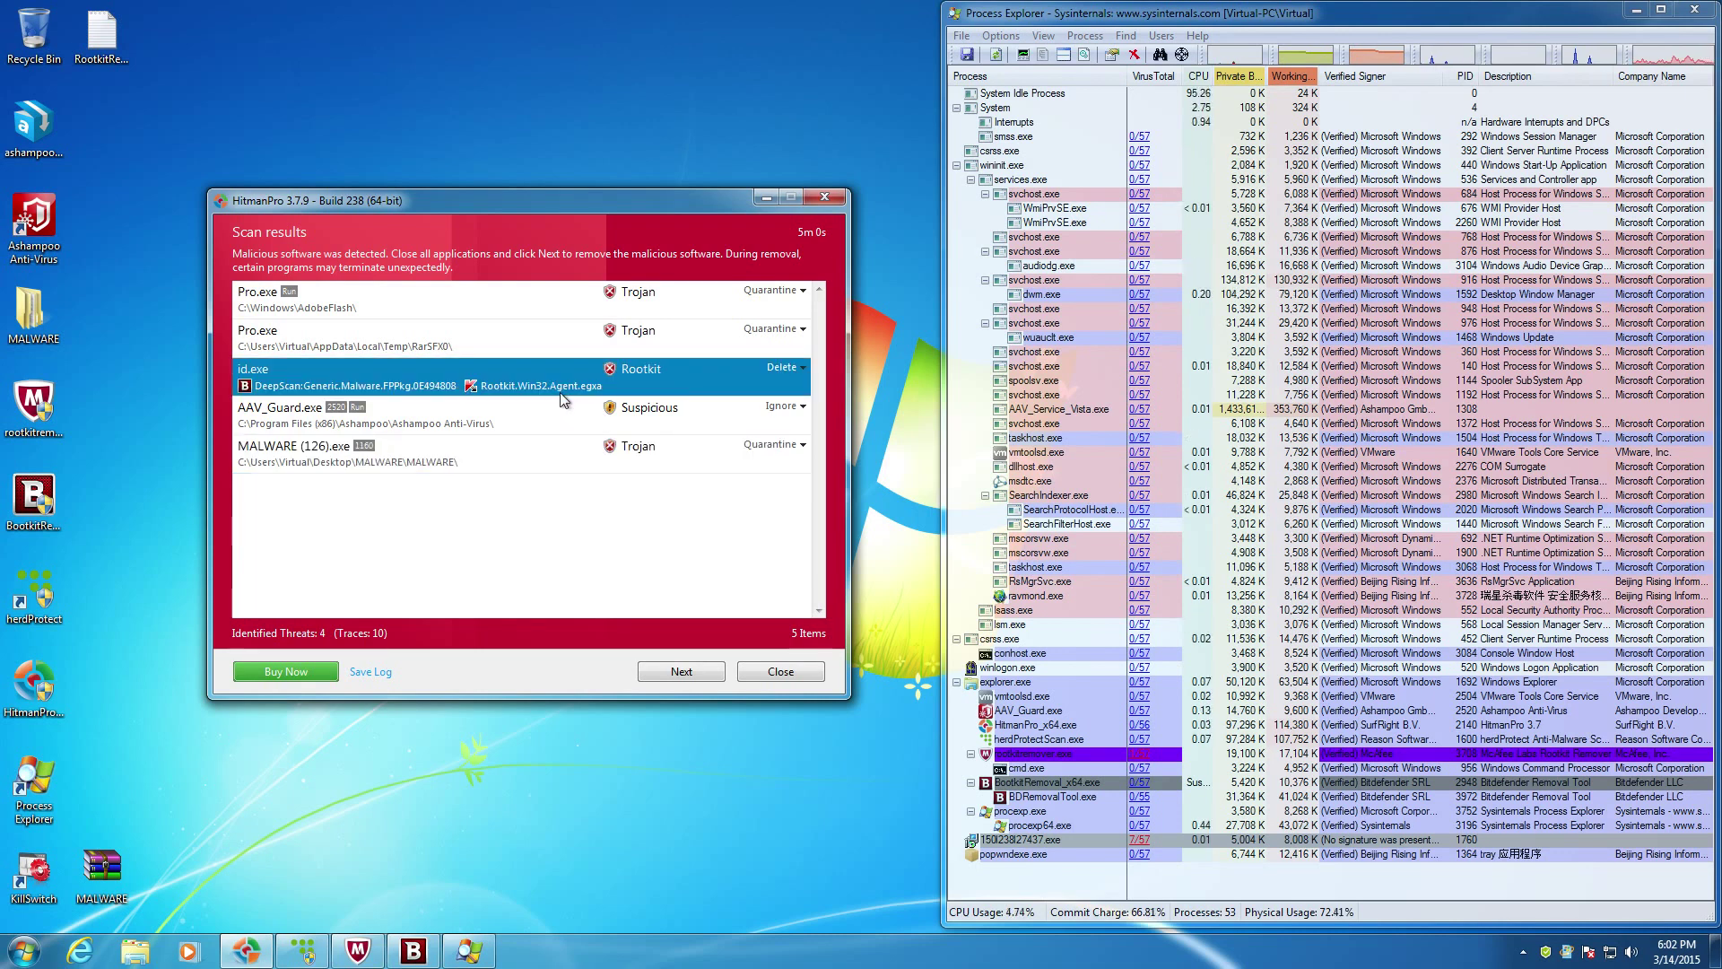
# Minimize HitmanPro and review the scan results of McAfee Rootkit Remover, Bitdefender Removal Tool and herdProtect
pyautogui.click(347, 954)
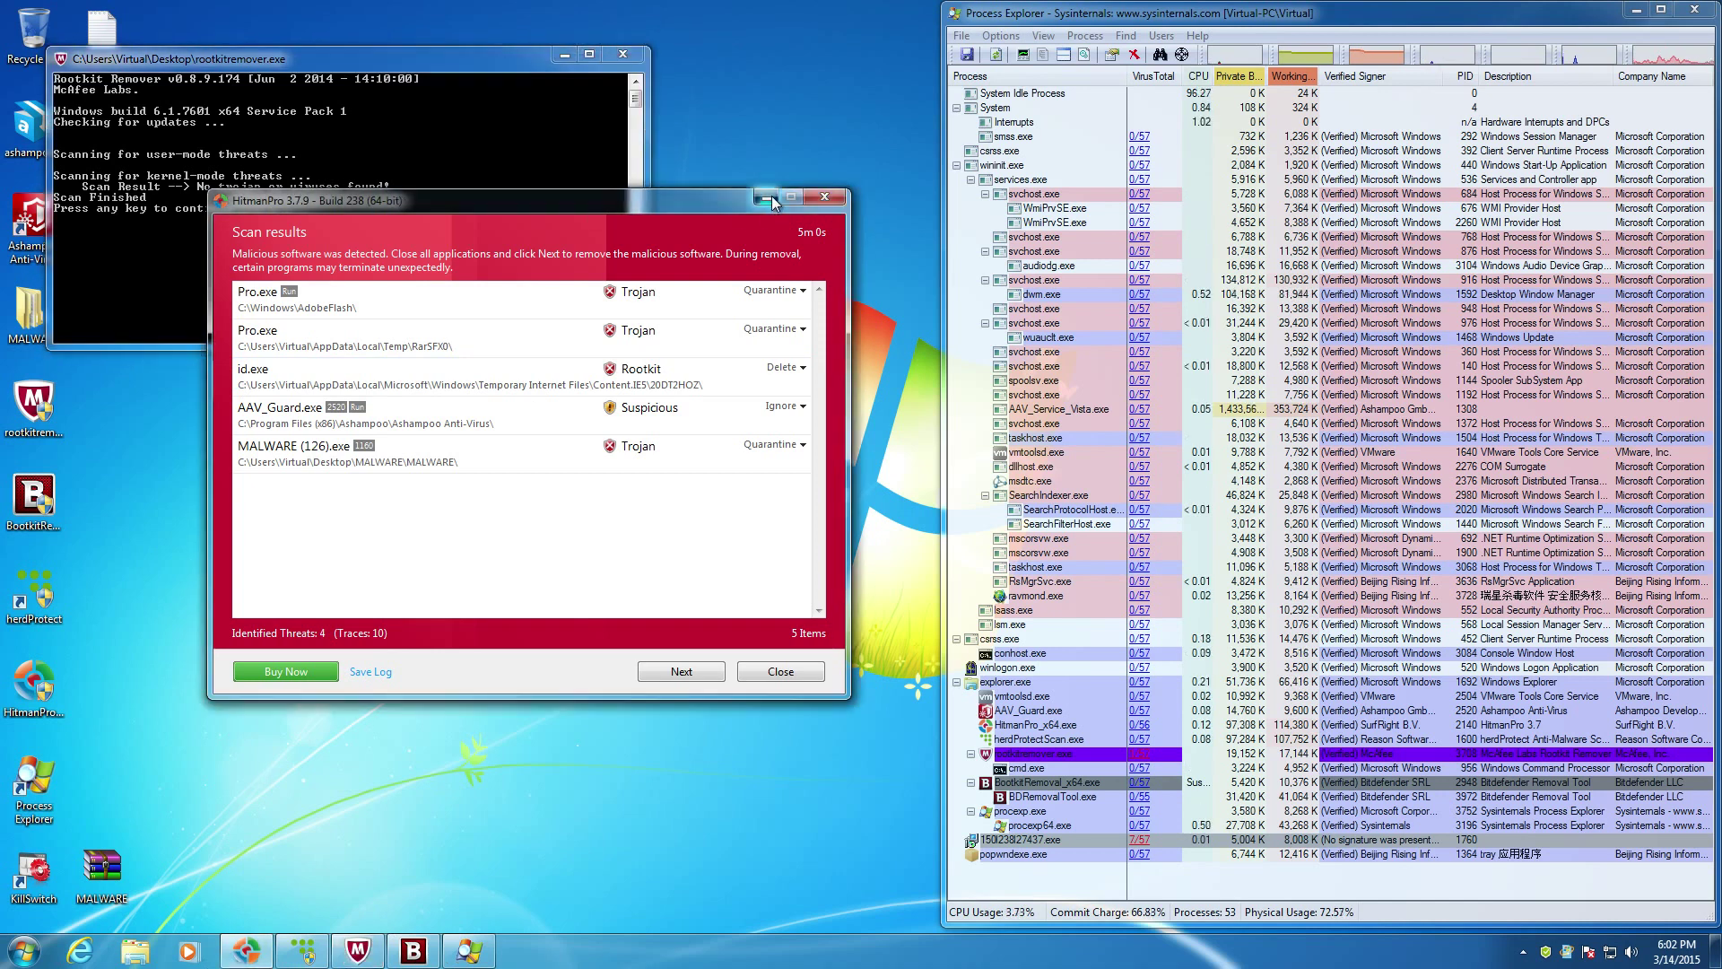
pyautogui.click(767, 197)
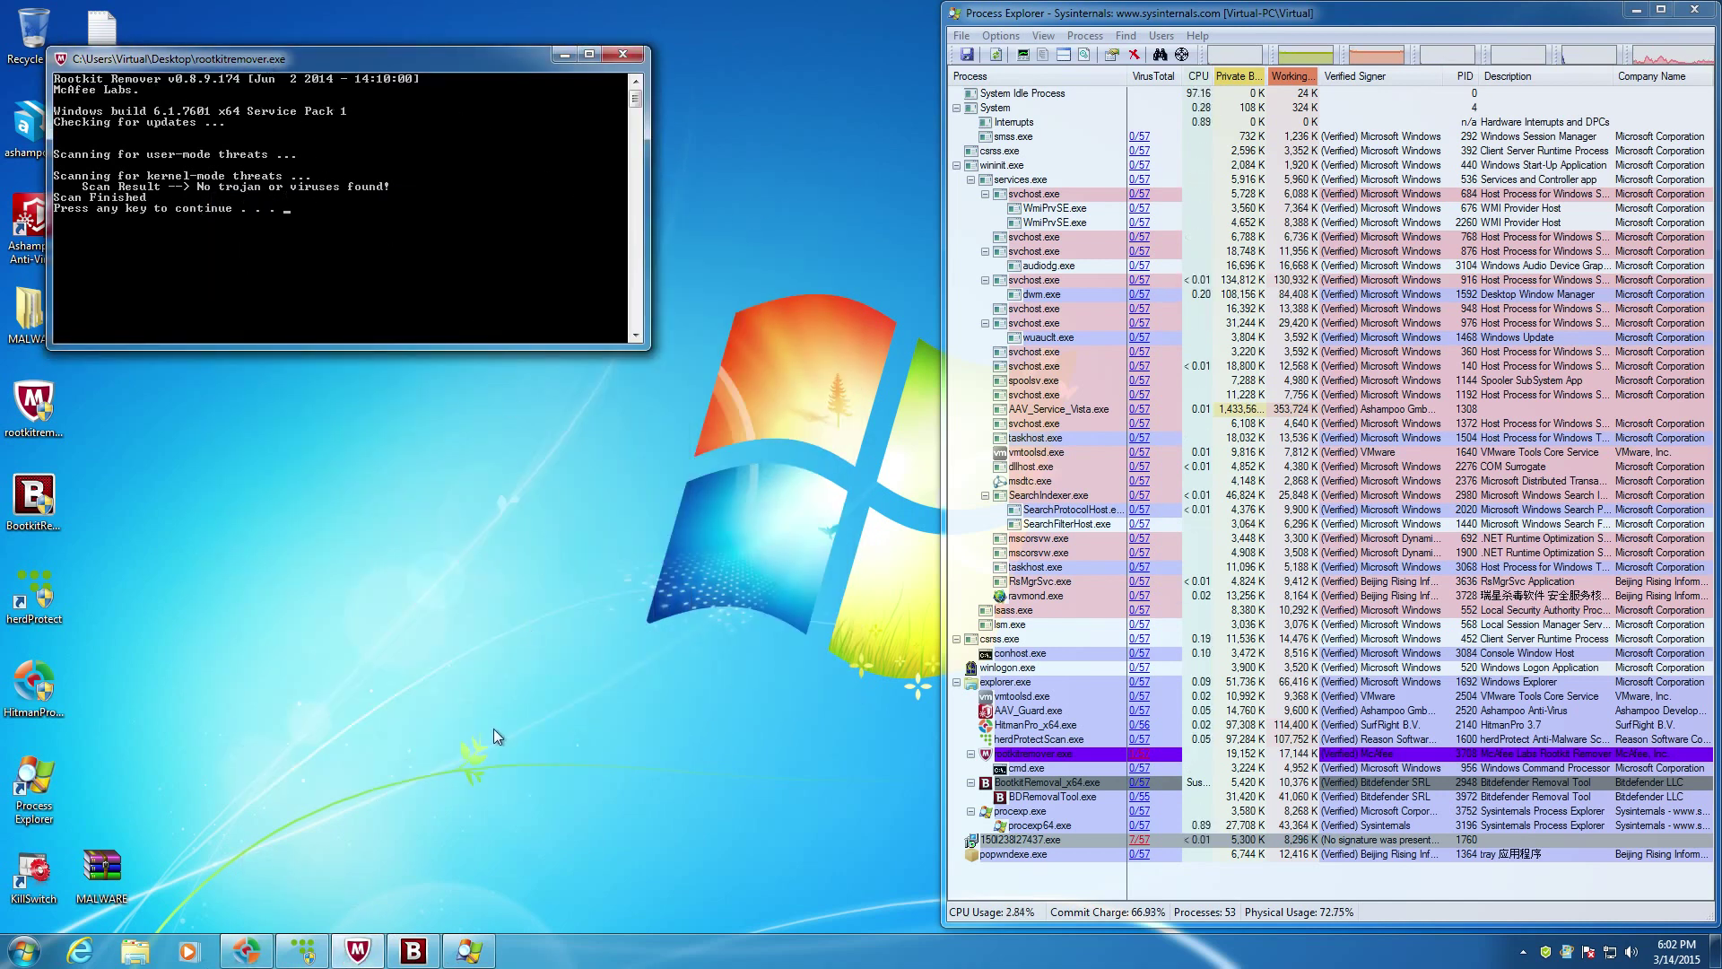
pyautogui.click(413, 950)
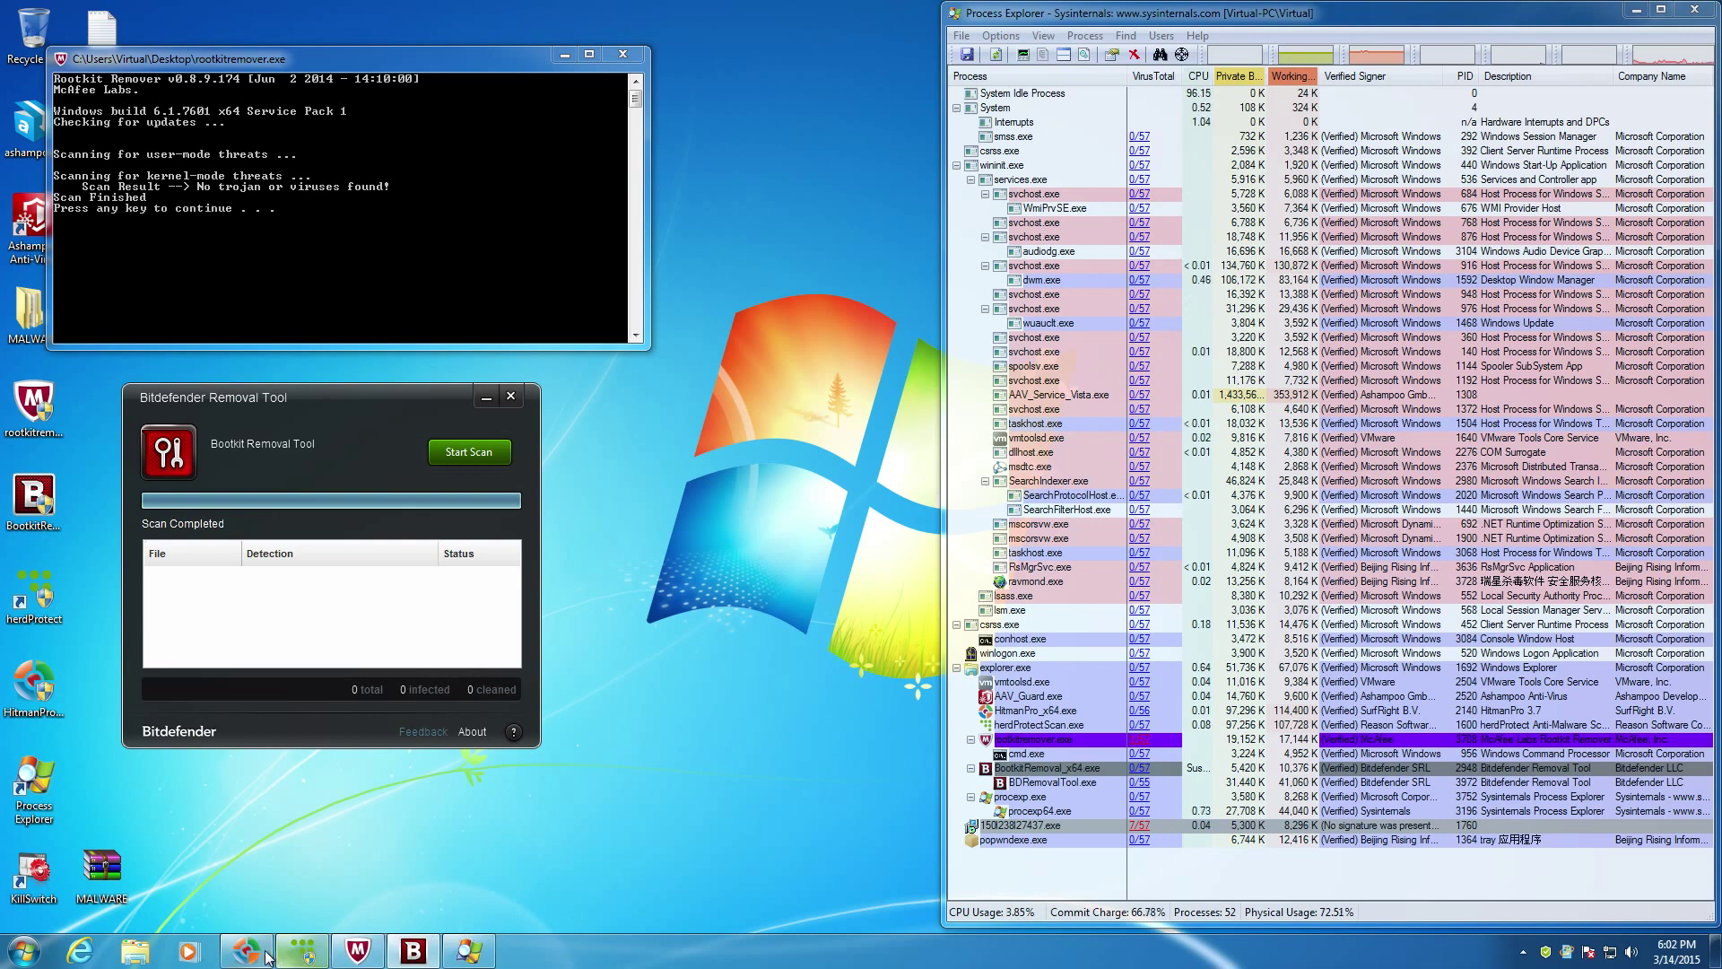
pyautogui.click(303, 950)
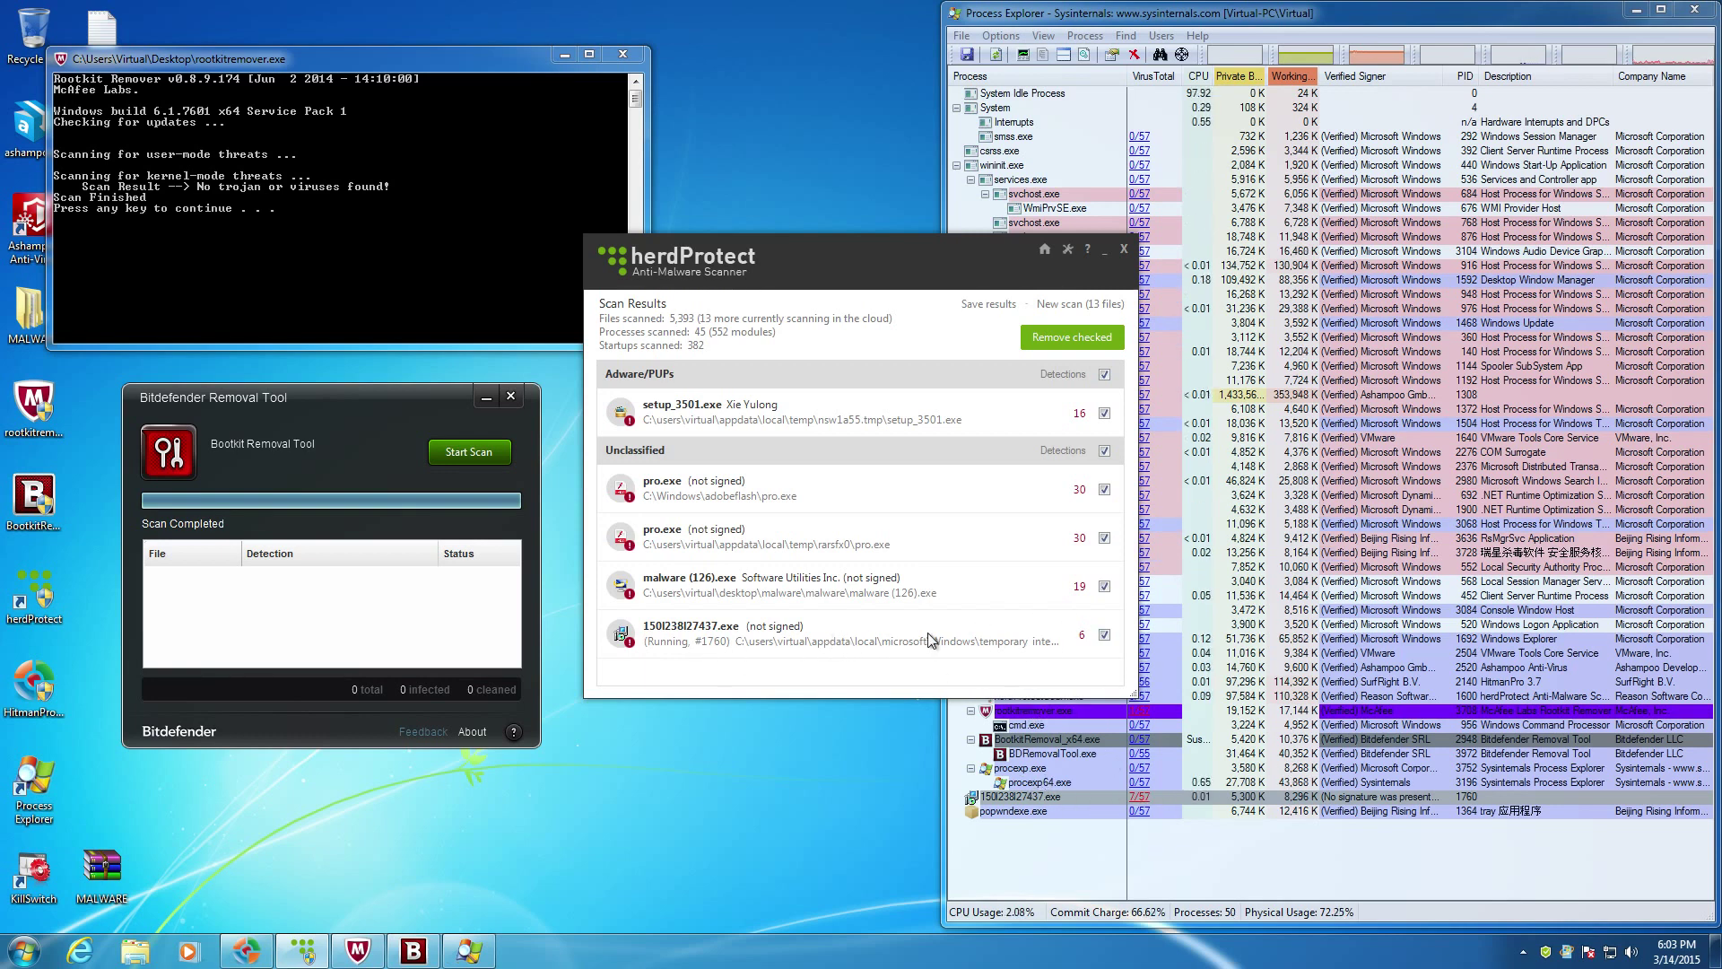
# Close herdProtect, Bitdefender Removal Tool, McAfee Rootkit Remover and Process Explorer
pyautogui.click(1122, 249)
pyautogui.click(510, 395)
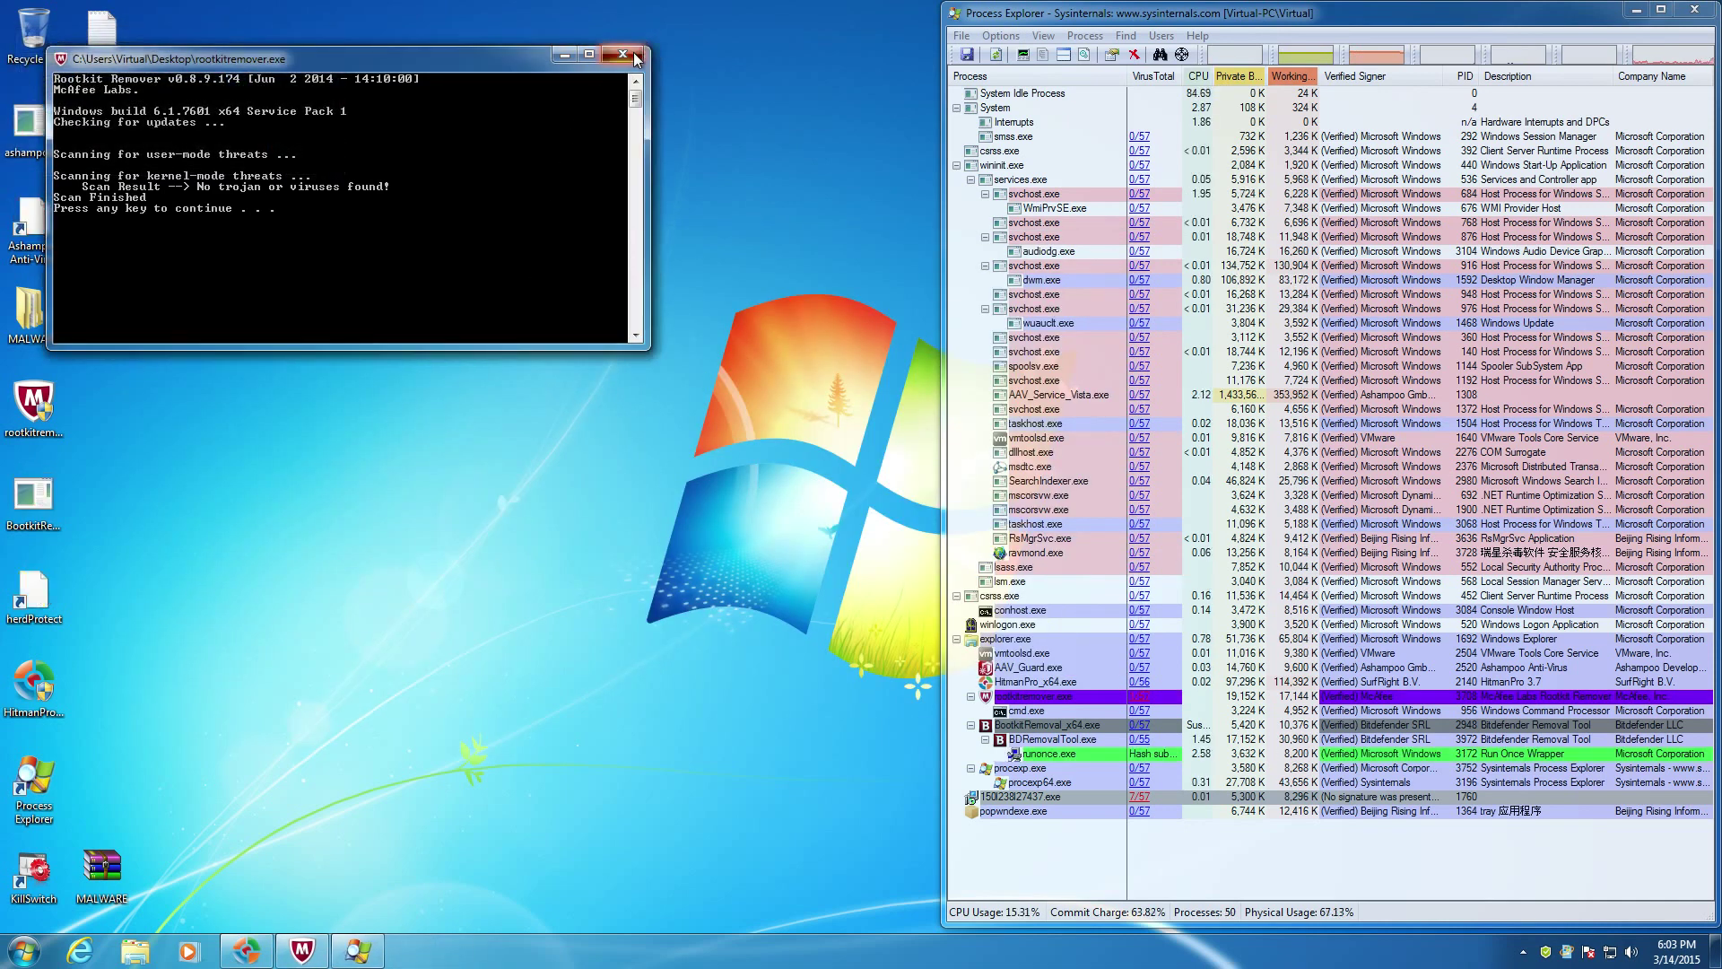
pyautogui.press('Return')
pyautogui.click(1694, 9)
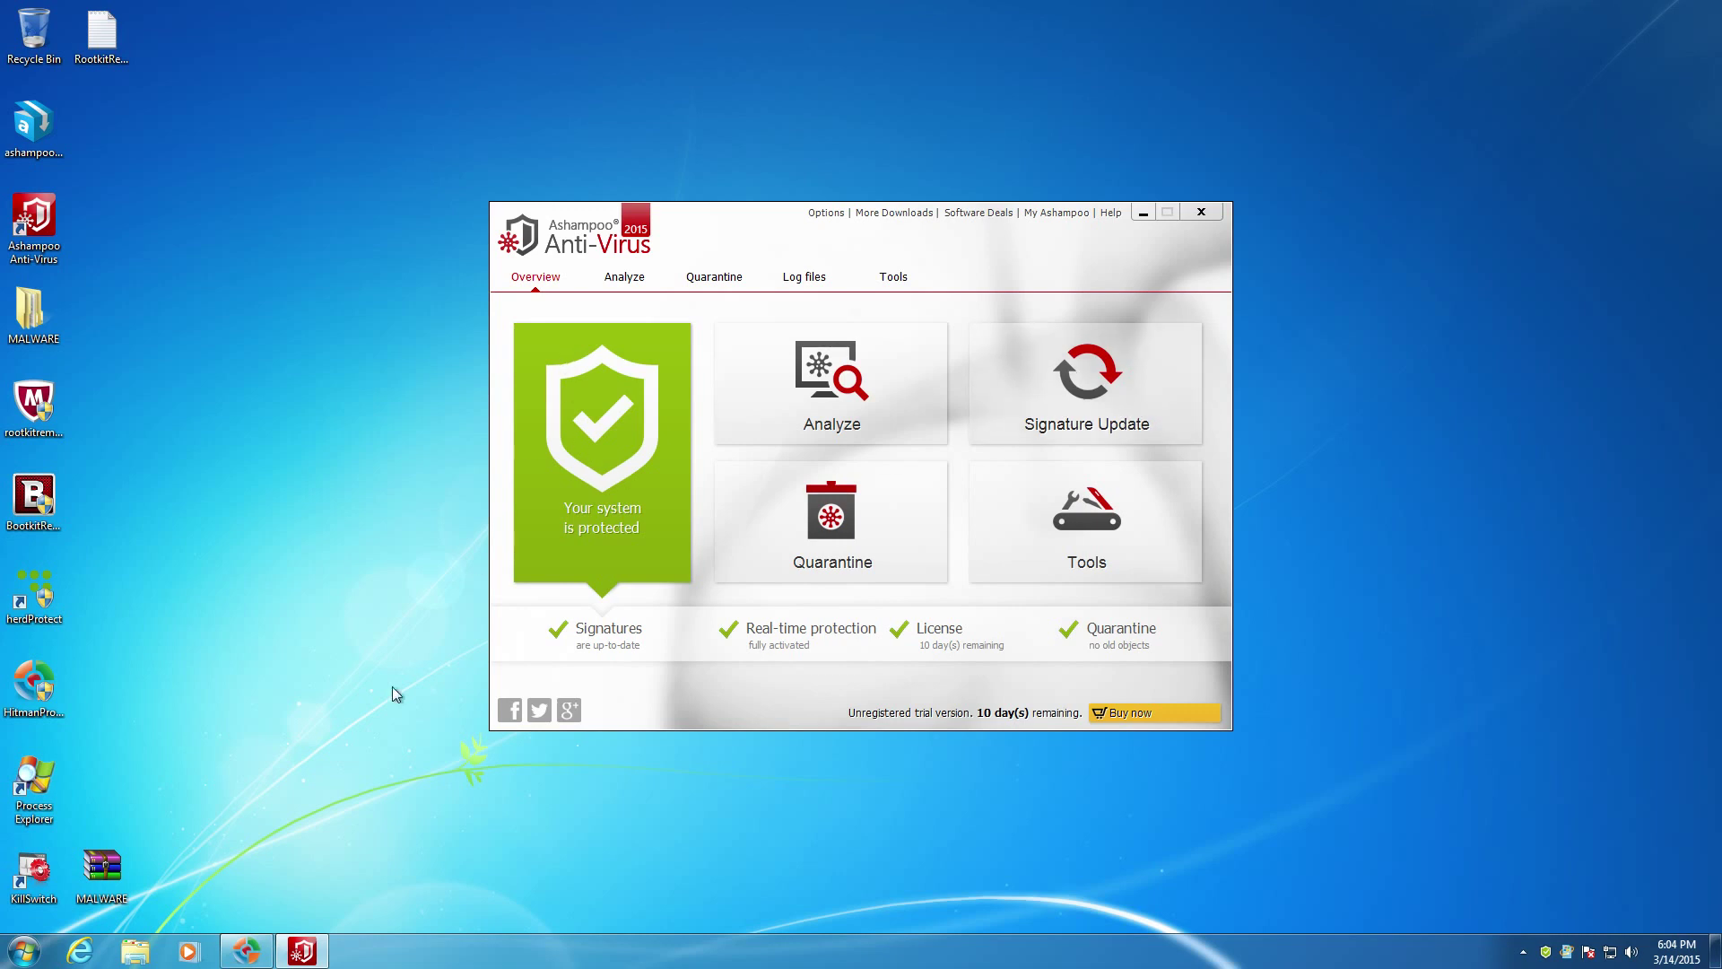
# Switch to Internet Explorer and search the web for "ashampoo"
pyautogui.click(956, 216)
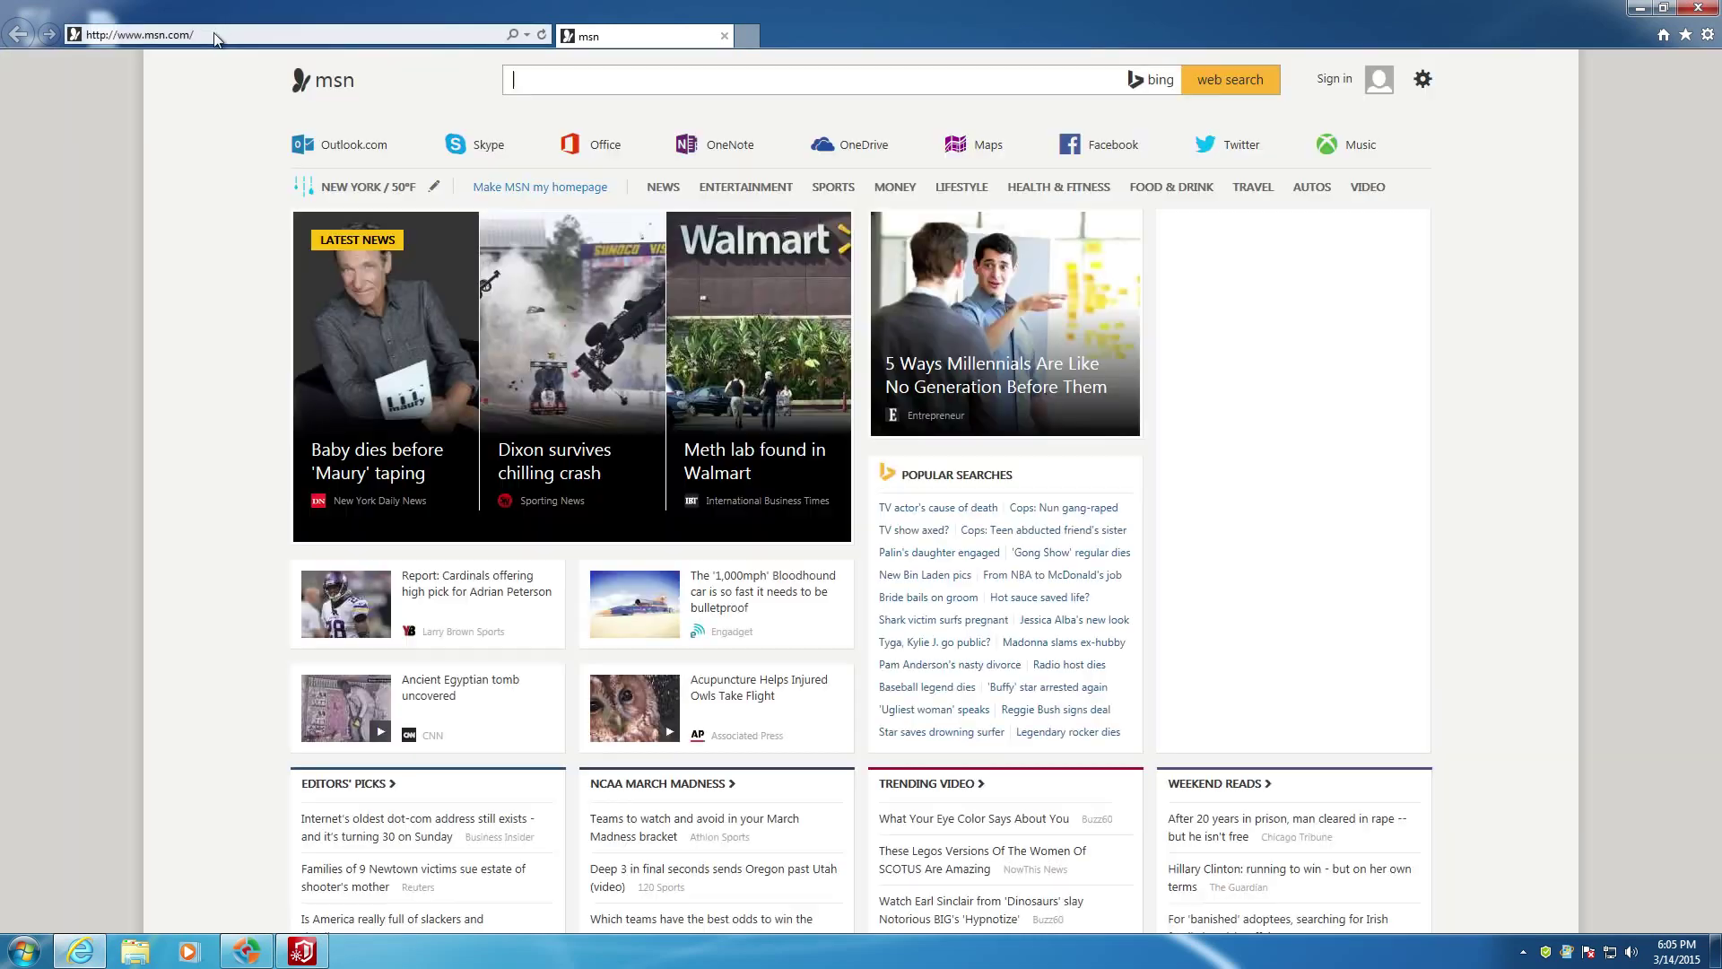
pyautogui.click(215, 34)
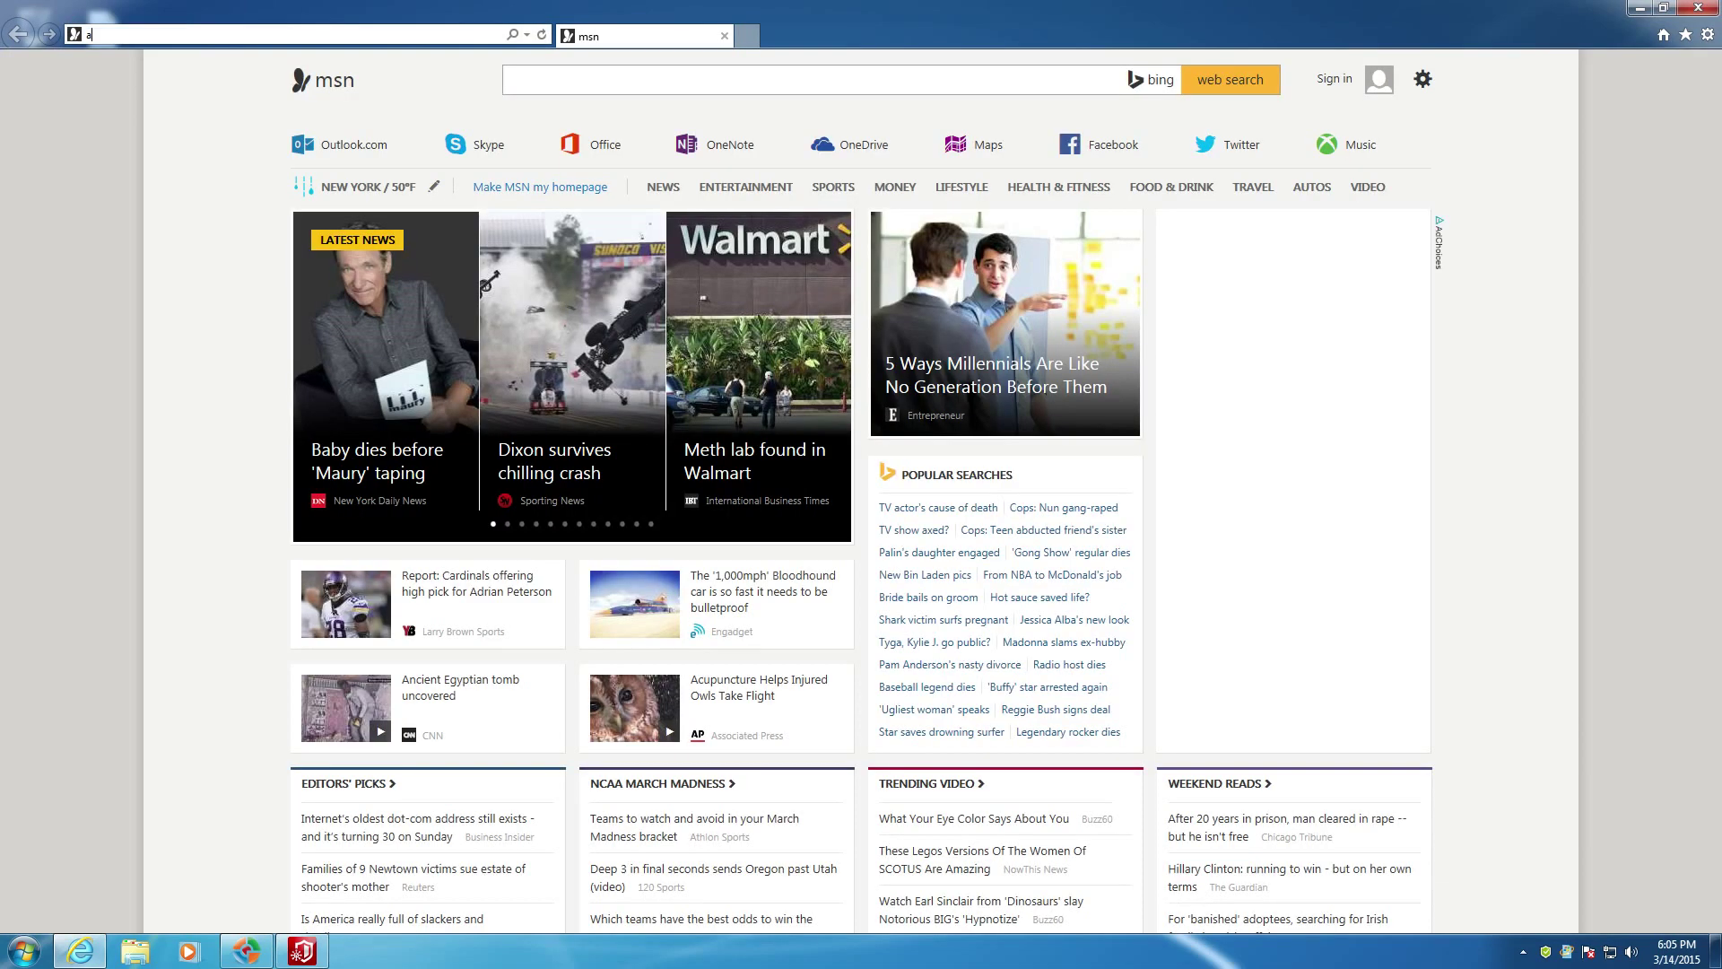
pyautogui.write('as')
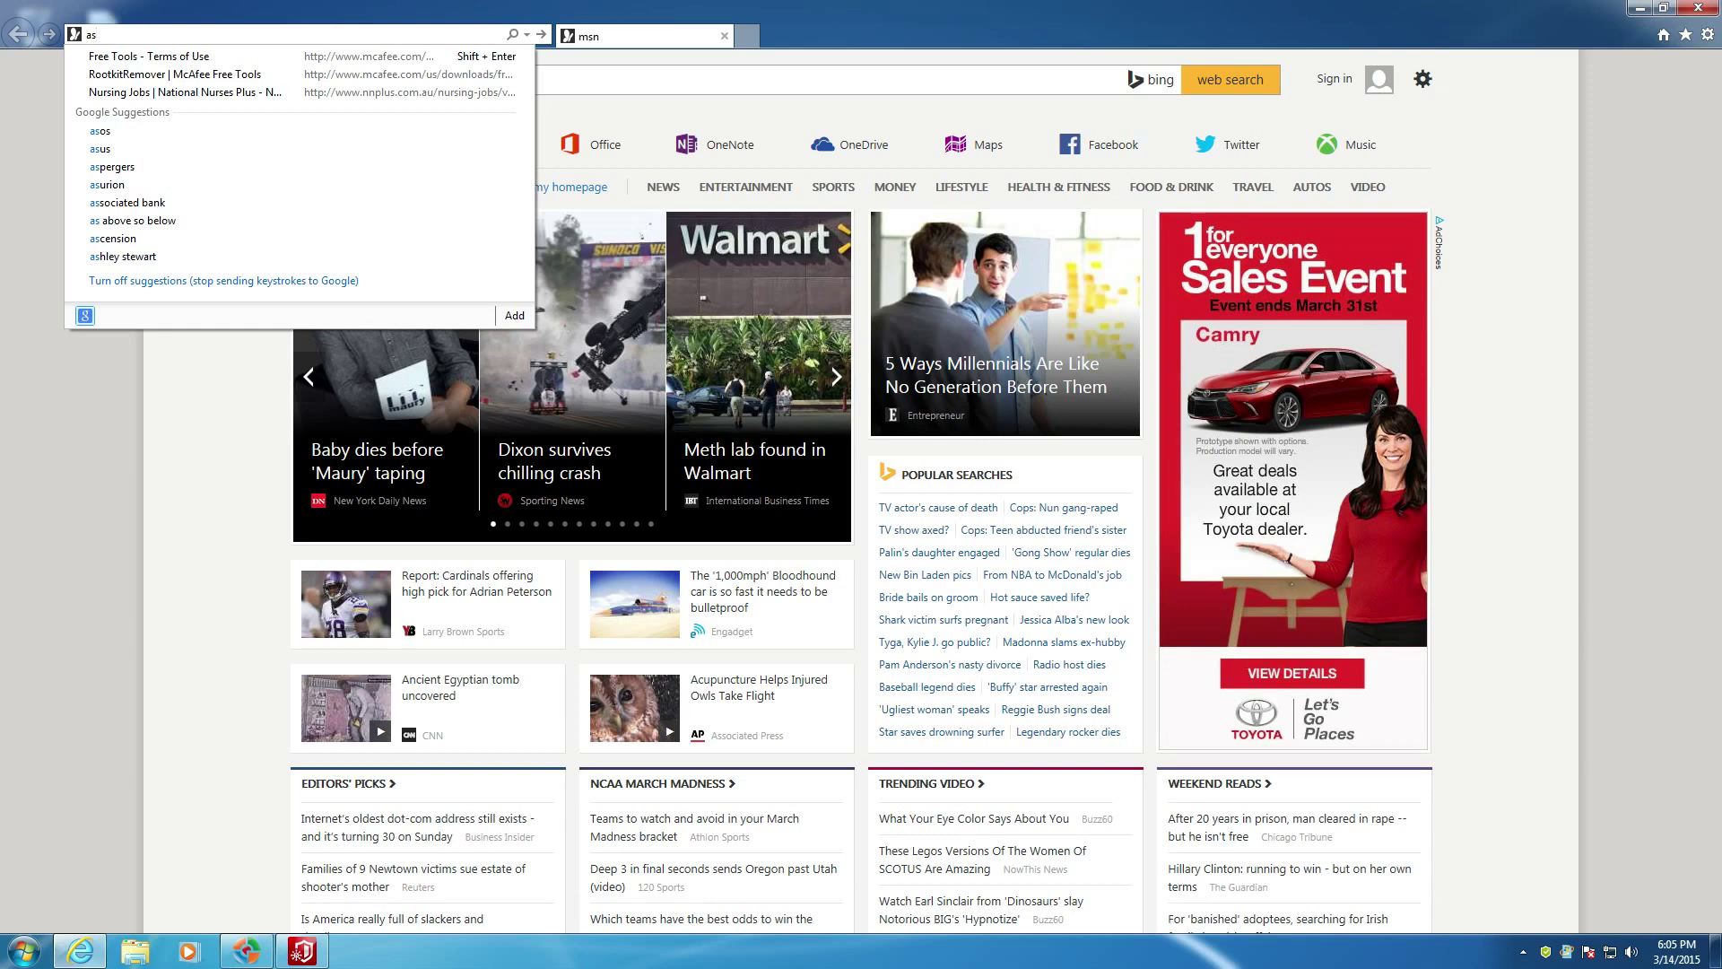
pyautogui.write('h')
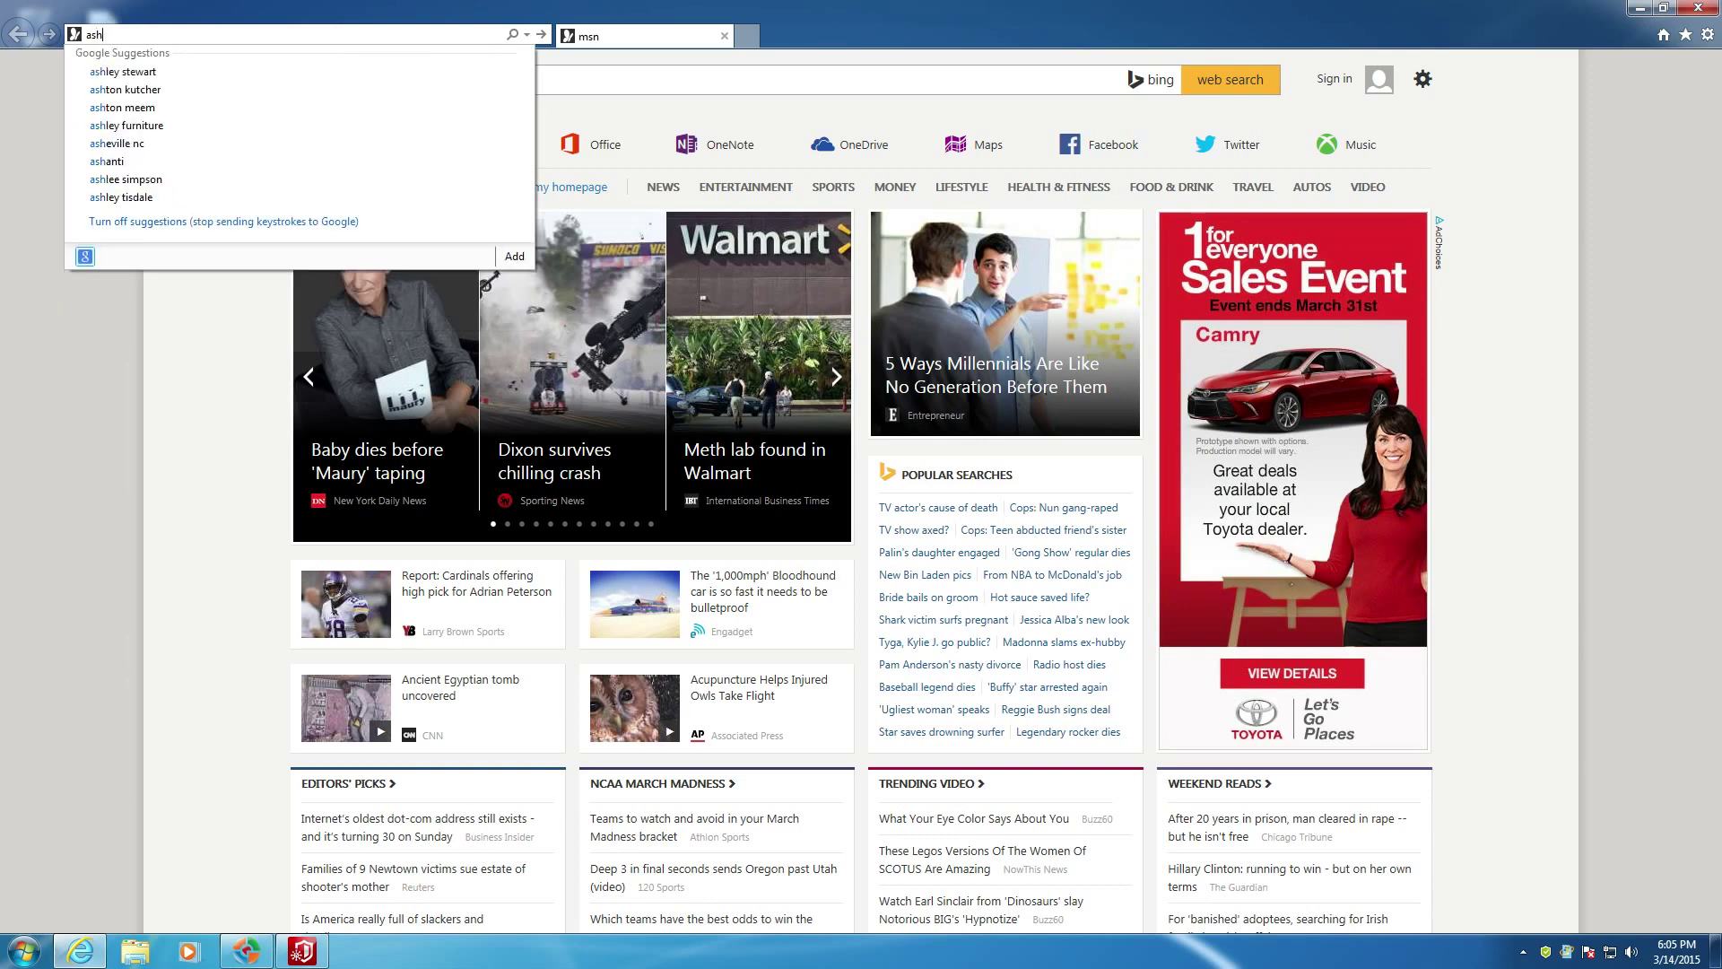
pyautogui.write('ampoo')
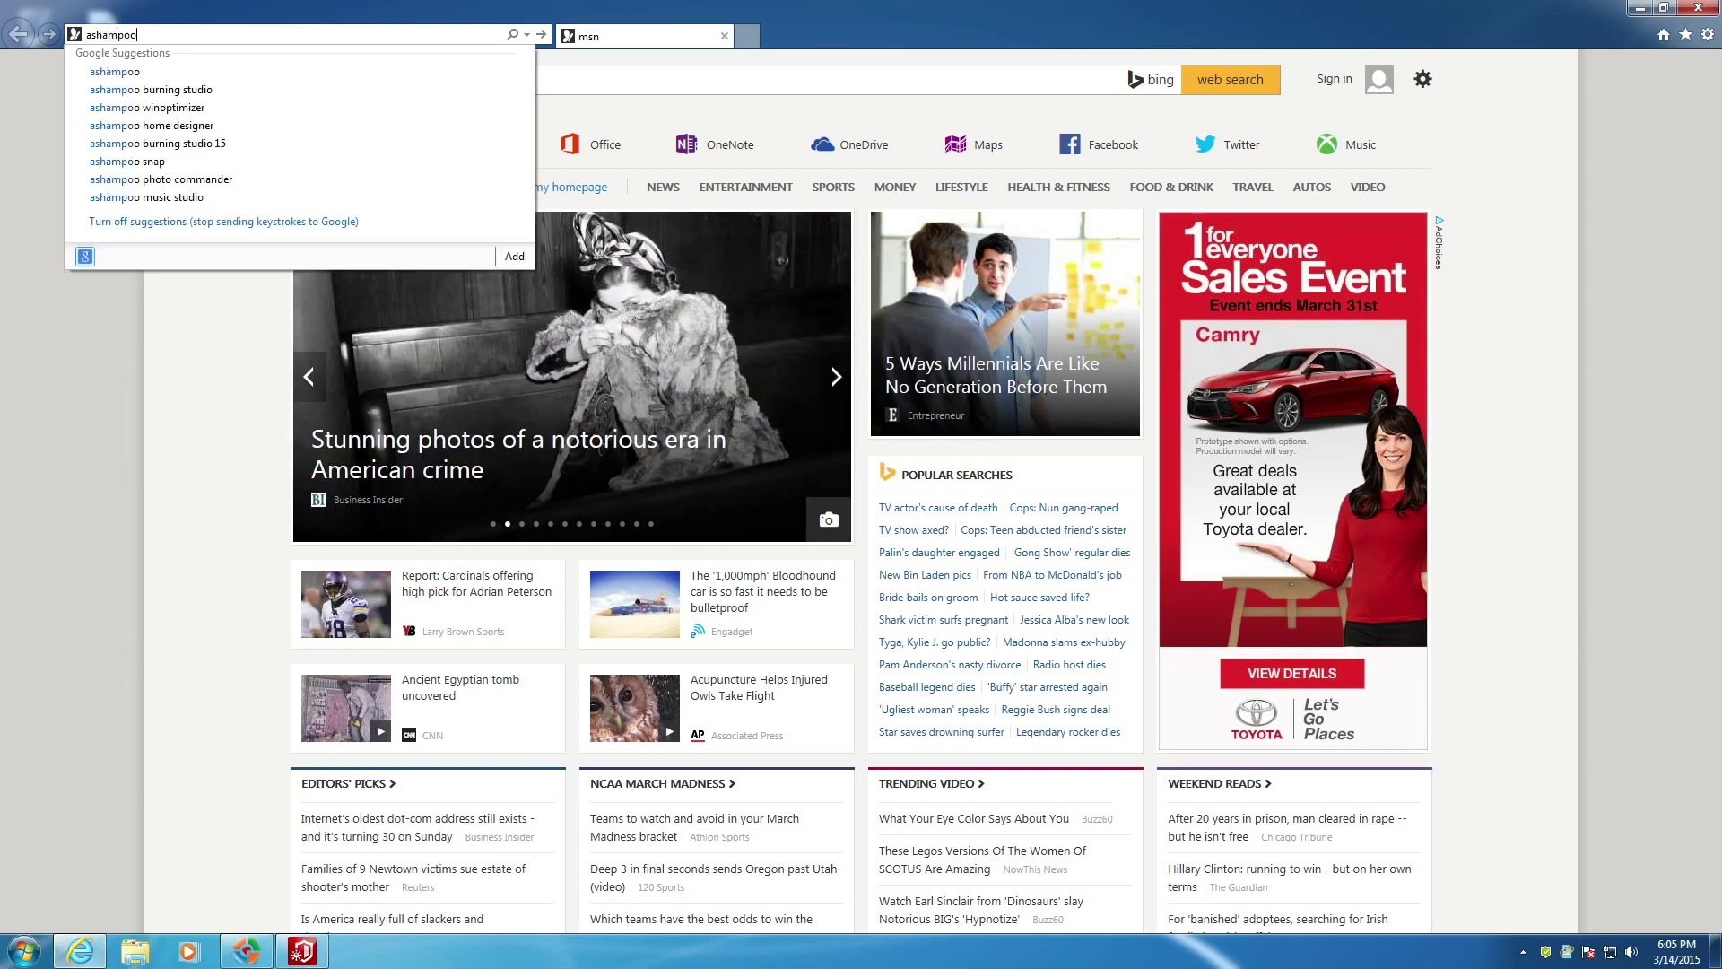
pyautogui.press('Return')
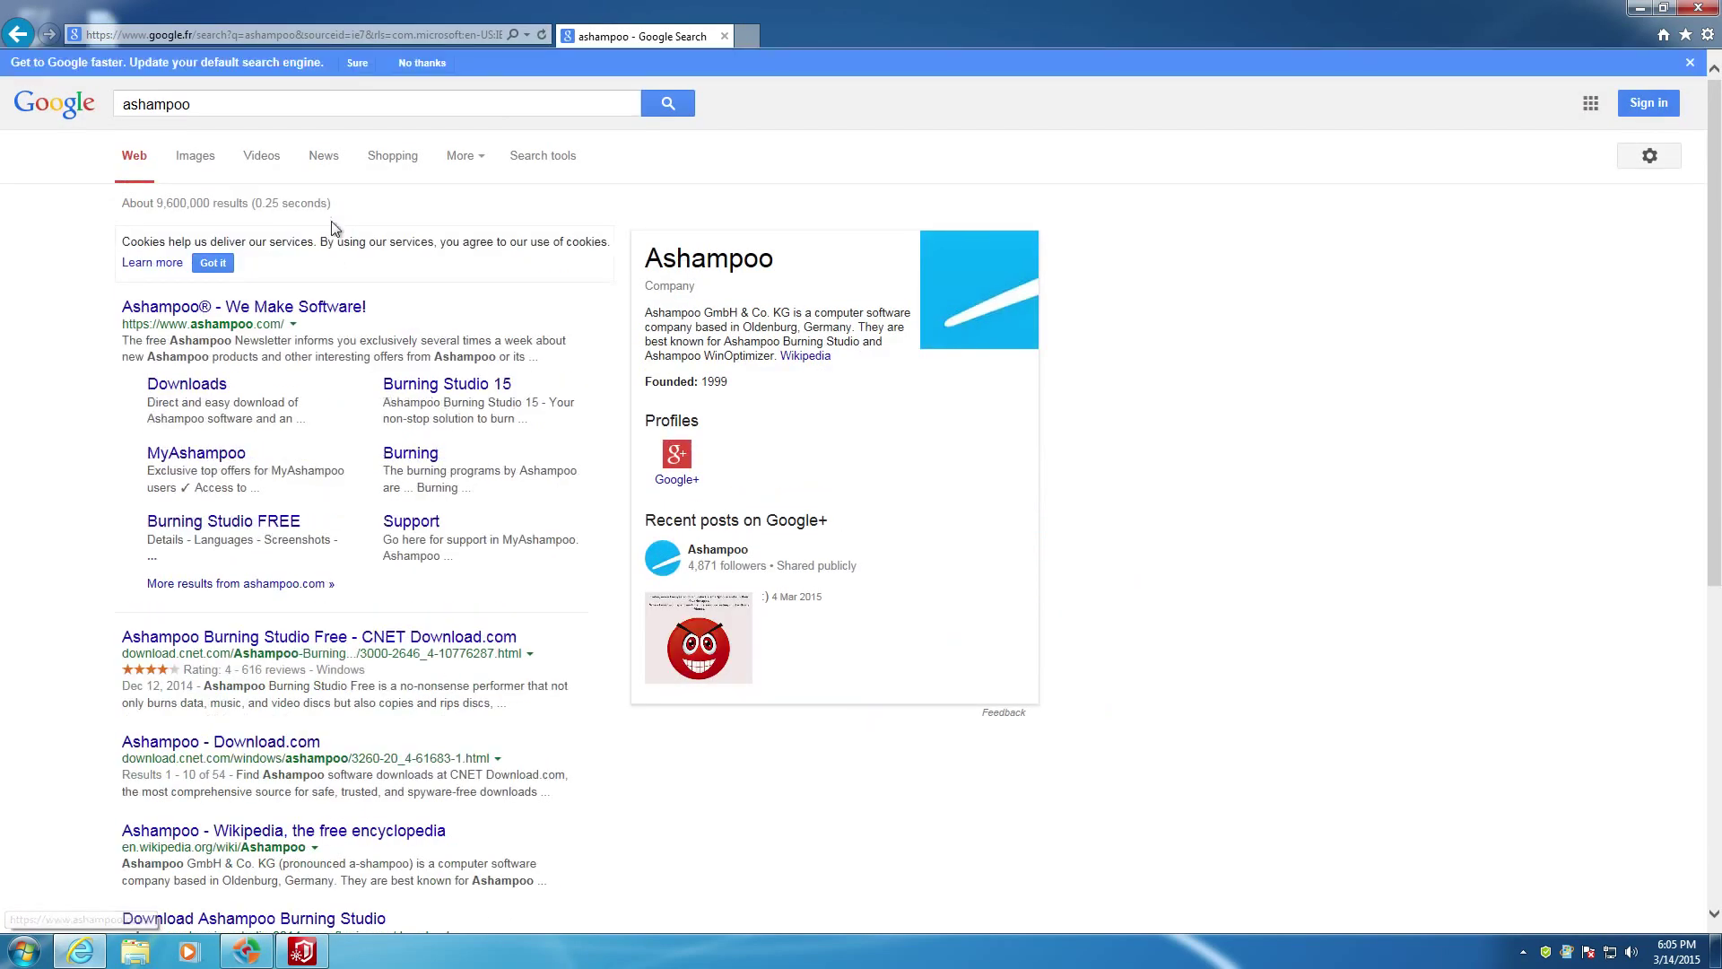
# Open the official Ashampoo website, view the Anti-Virus product page with its price, and close the browser
pyautogui.click(301, 308)
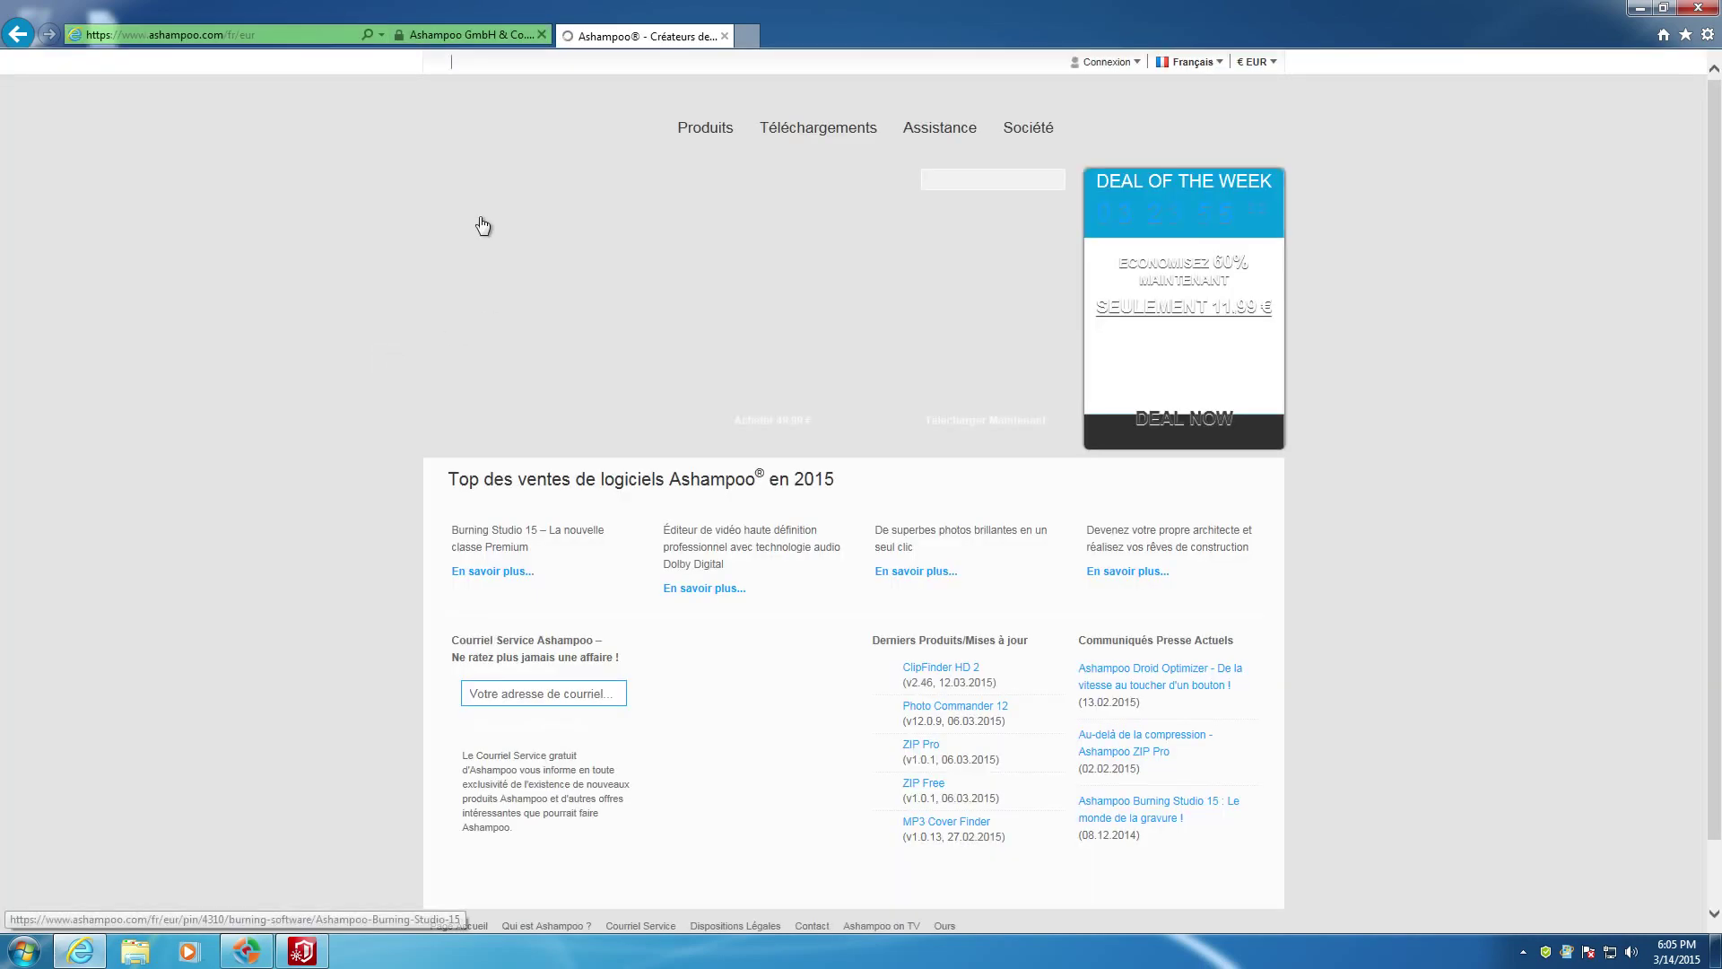
pyautogui.moveTo(692, 126)
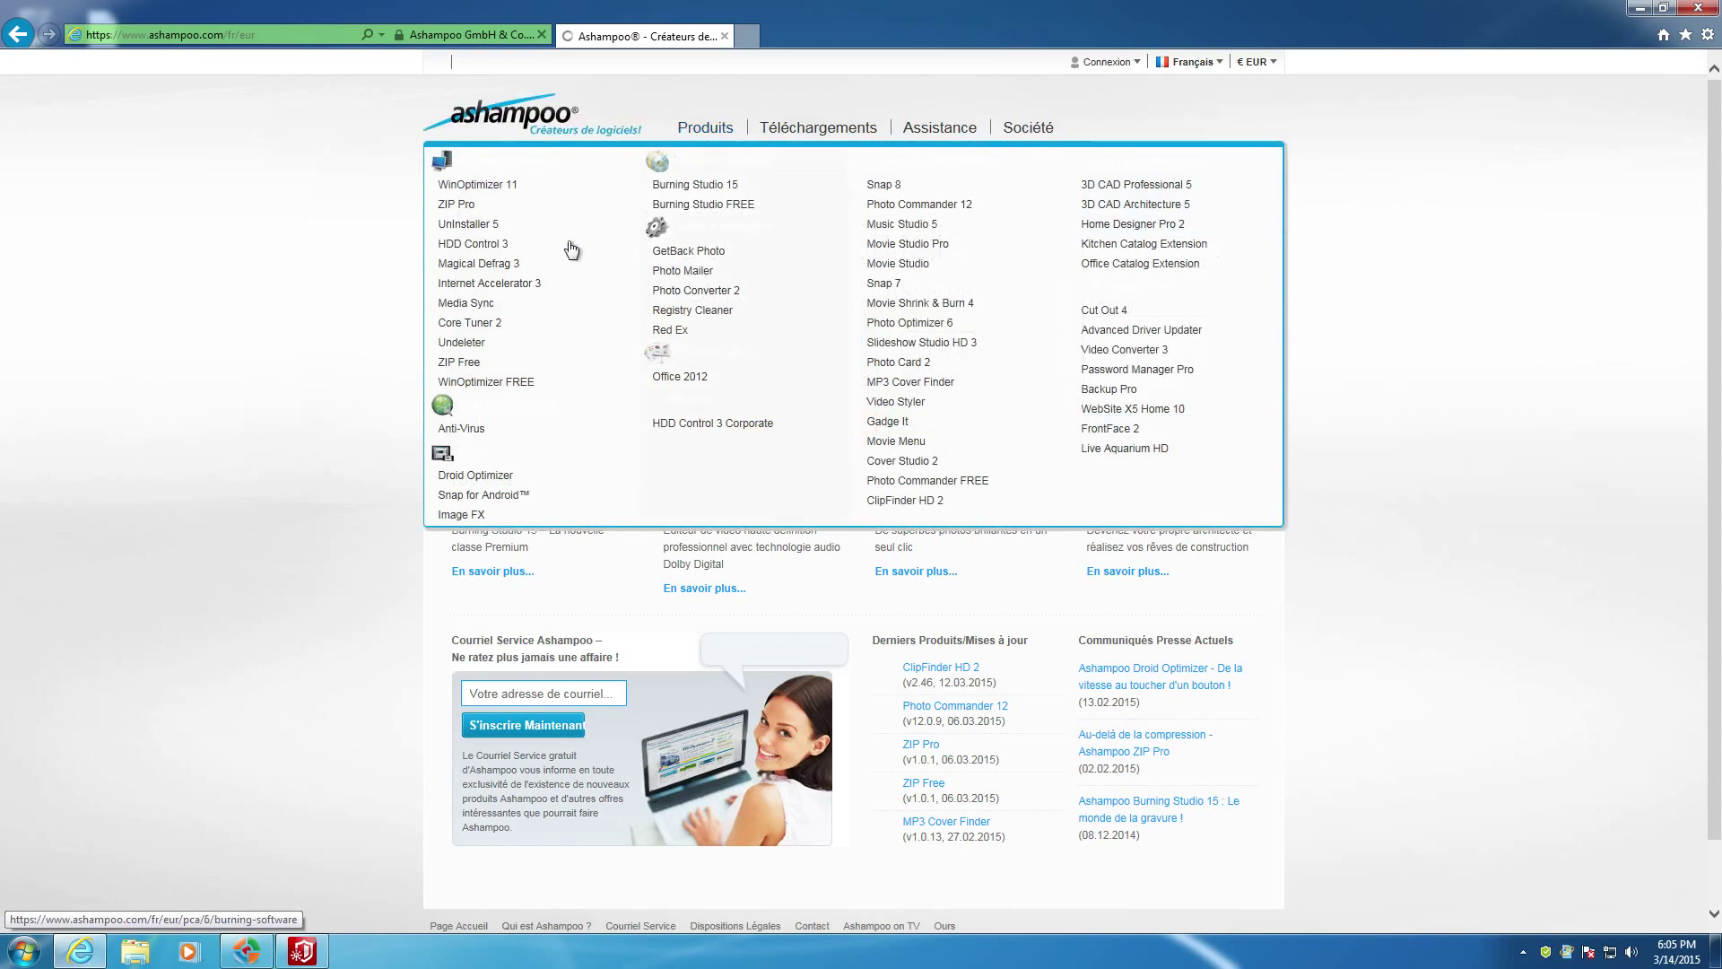
pyautogui.click(475, 406)
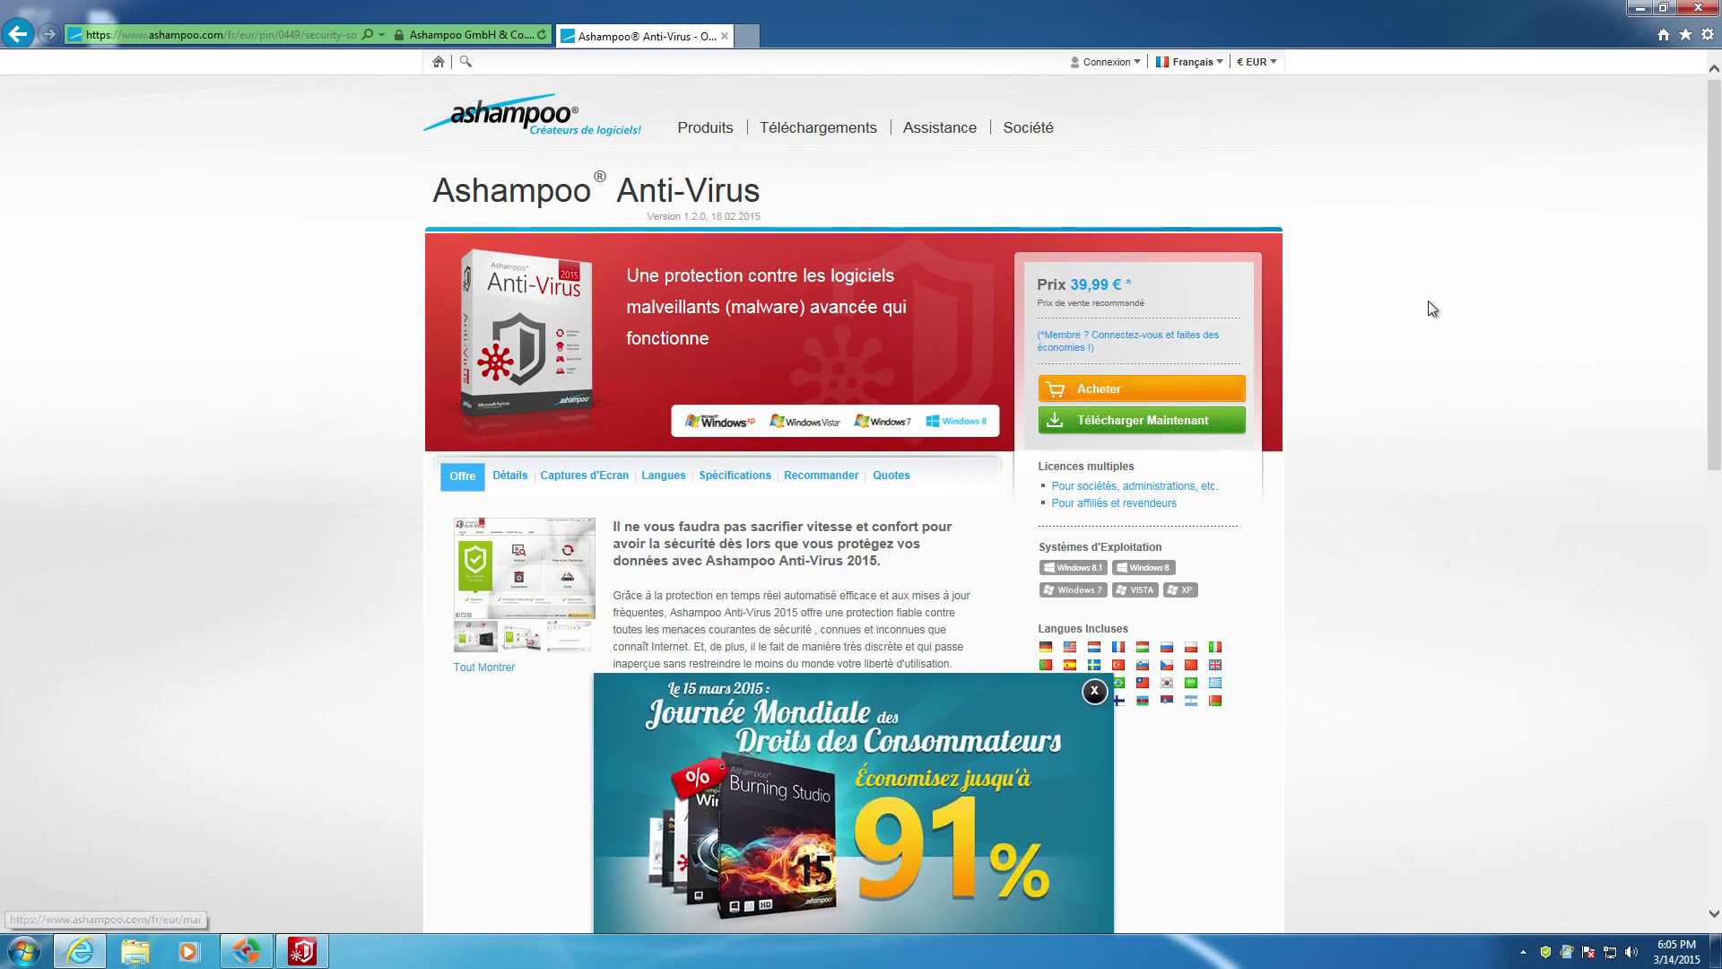
pyautogui.click(1710, 9)
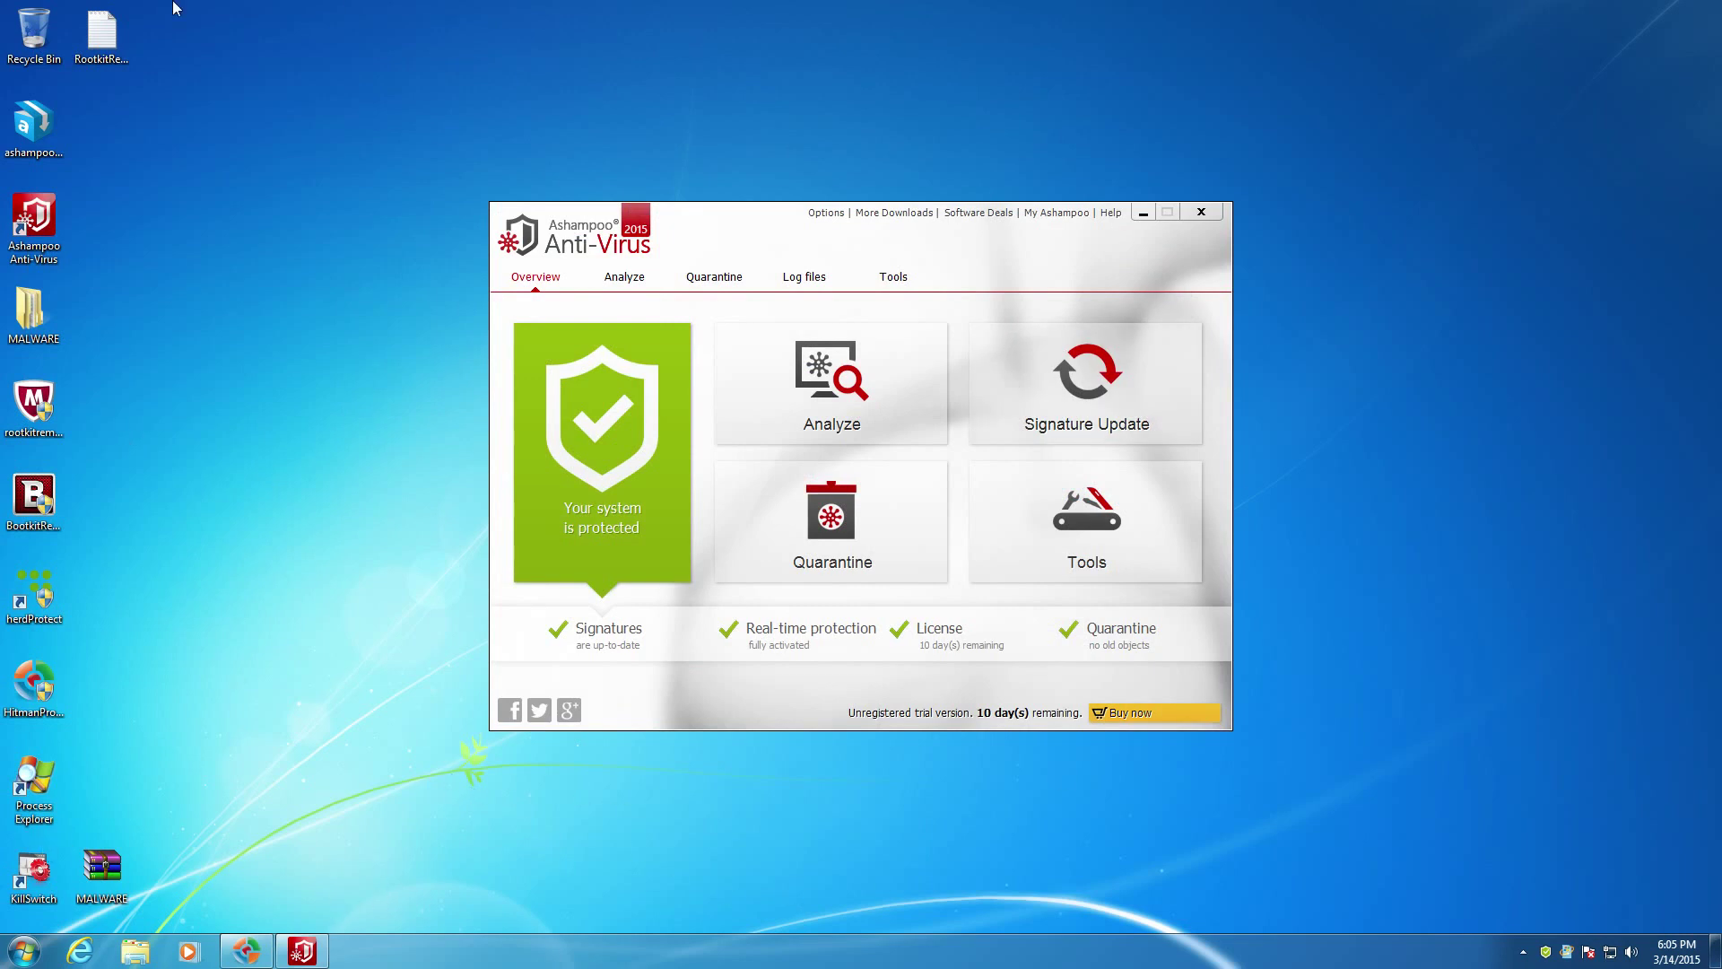
# On the English (US) Ashampoo Anti-Virus product page, start a purchase to view the shopping cart and payment options
pyautogui.click(405, 13)
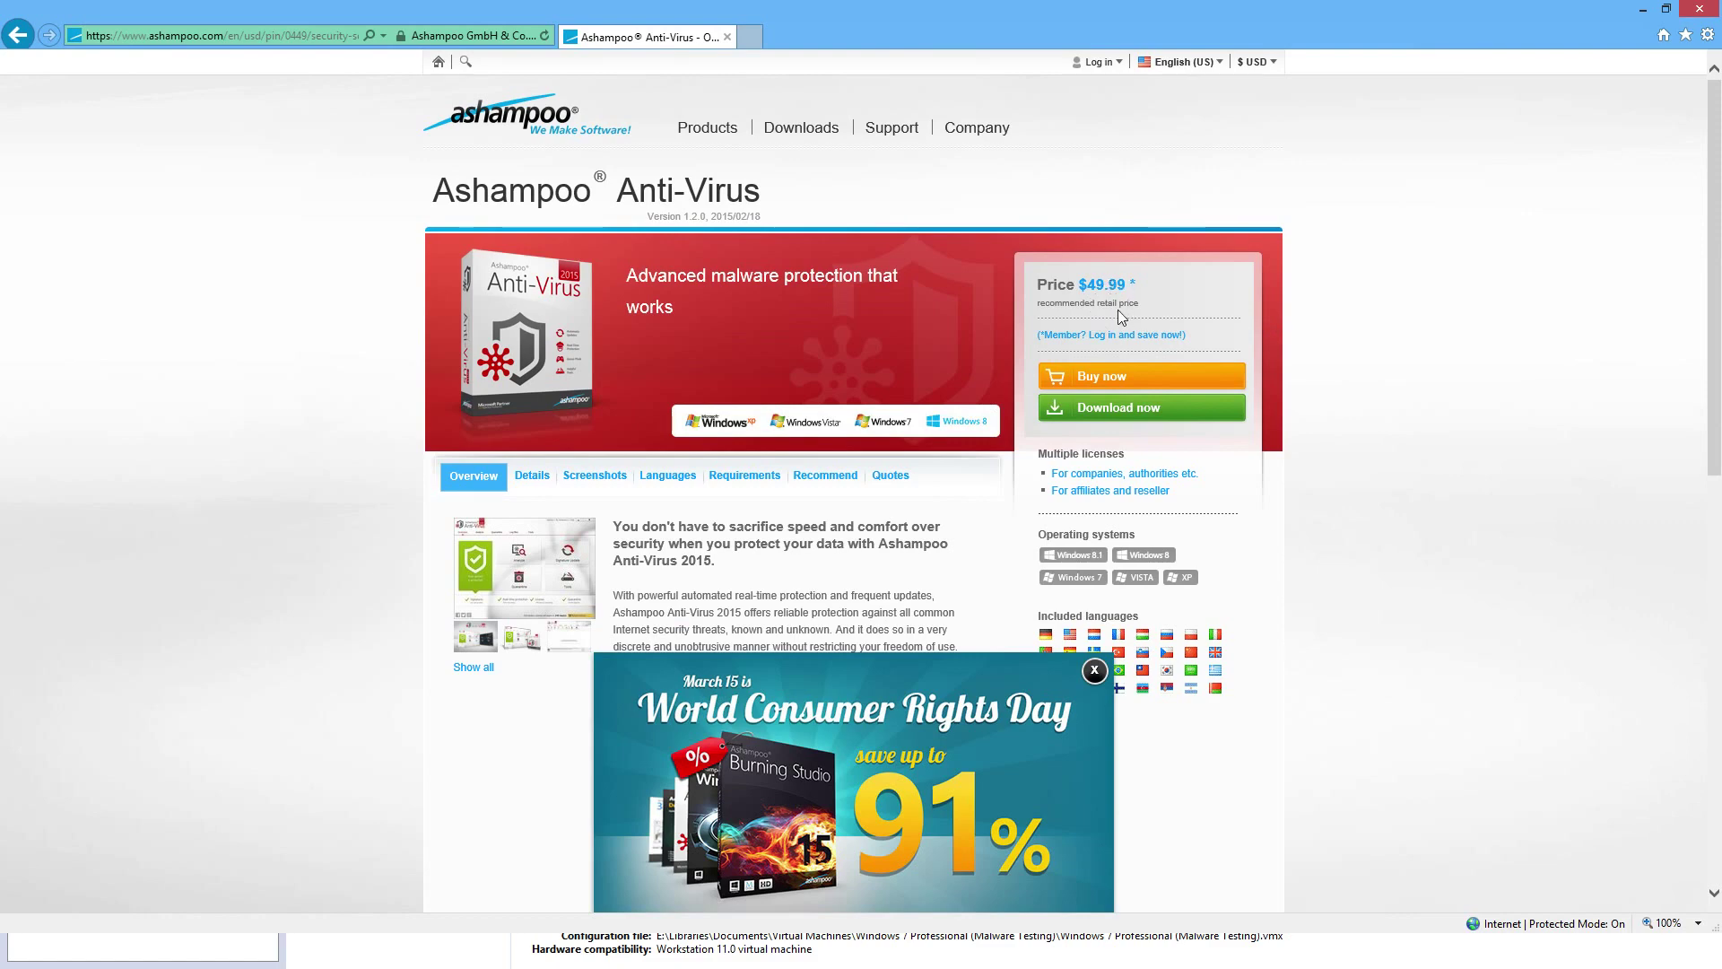
pyautogui.scroll(-3, 1117, 310)
pyautogui.click(1128, 253)
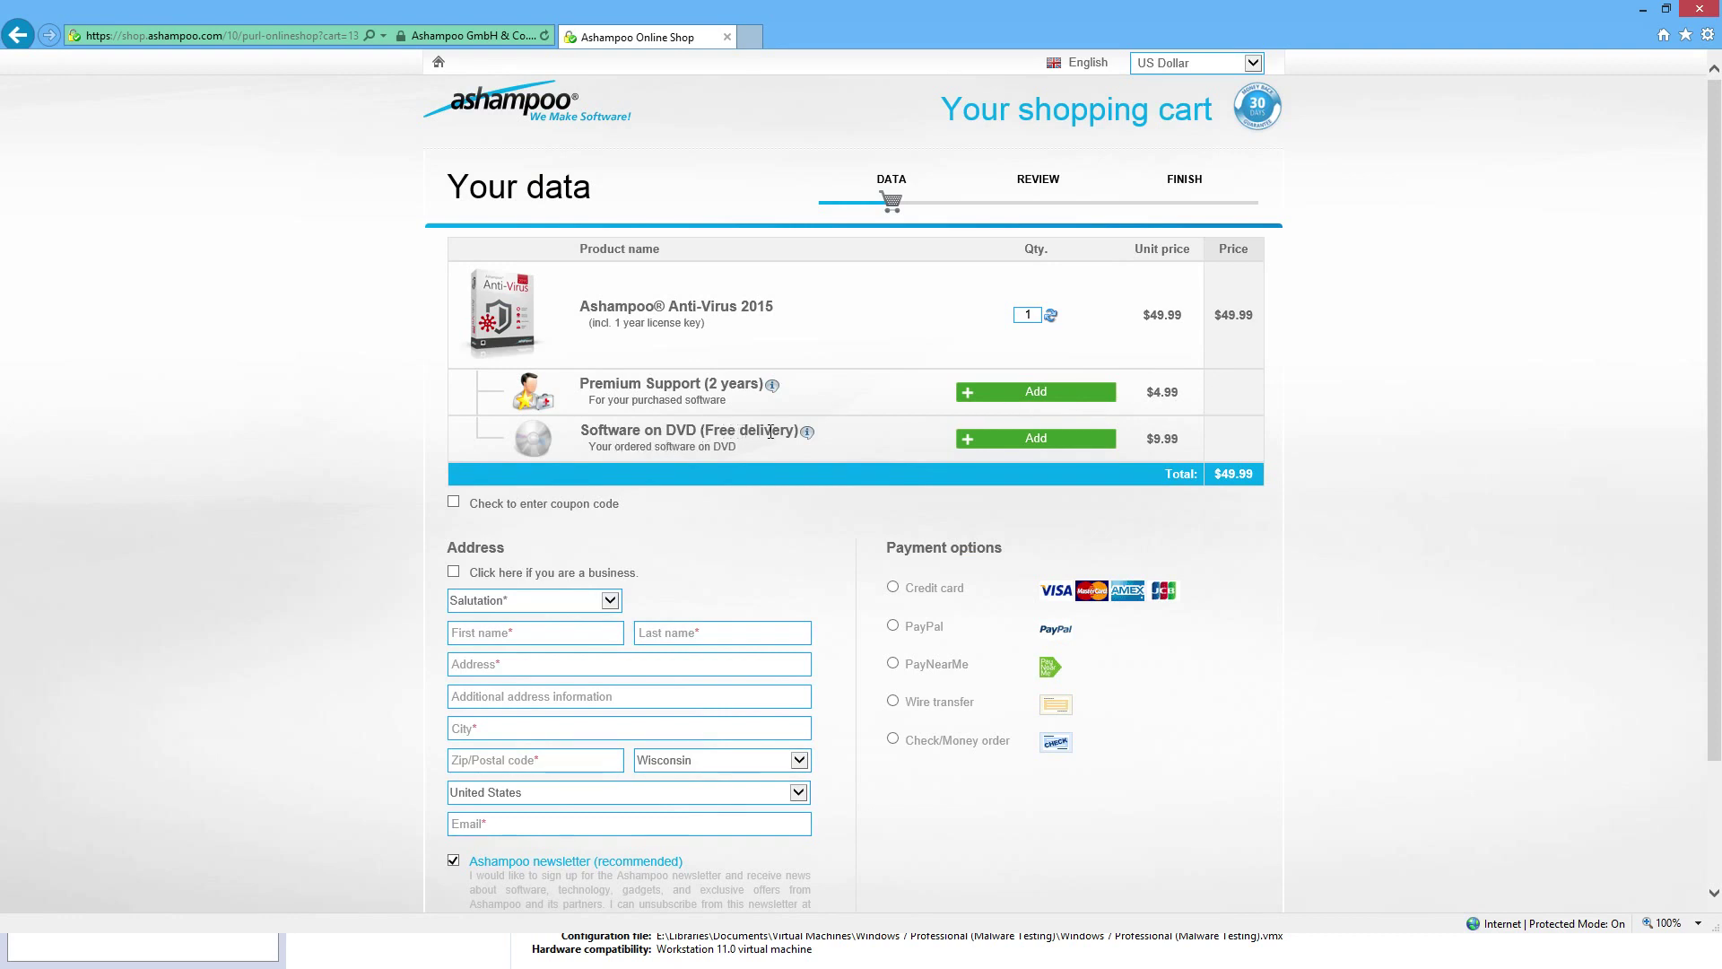
# Highlight the price and the "Free delivery" note of the Software on DVD add-on in the shopping cart, and clear the selection
pyautogui.moveTo(1174, 441); pyautogui.dragTo(1147, 443)
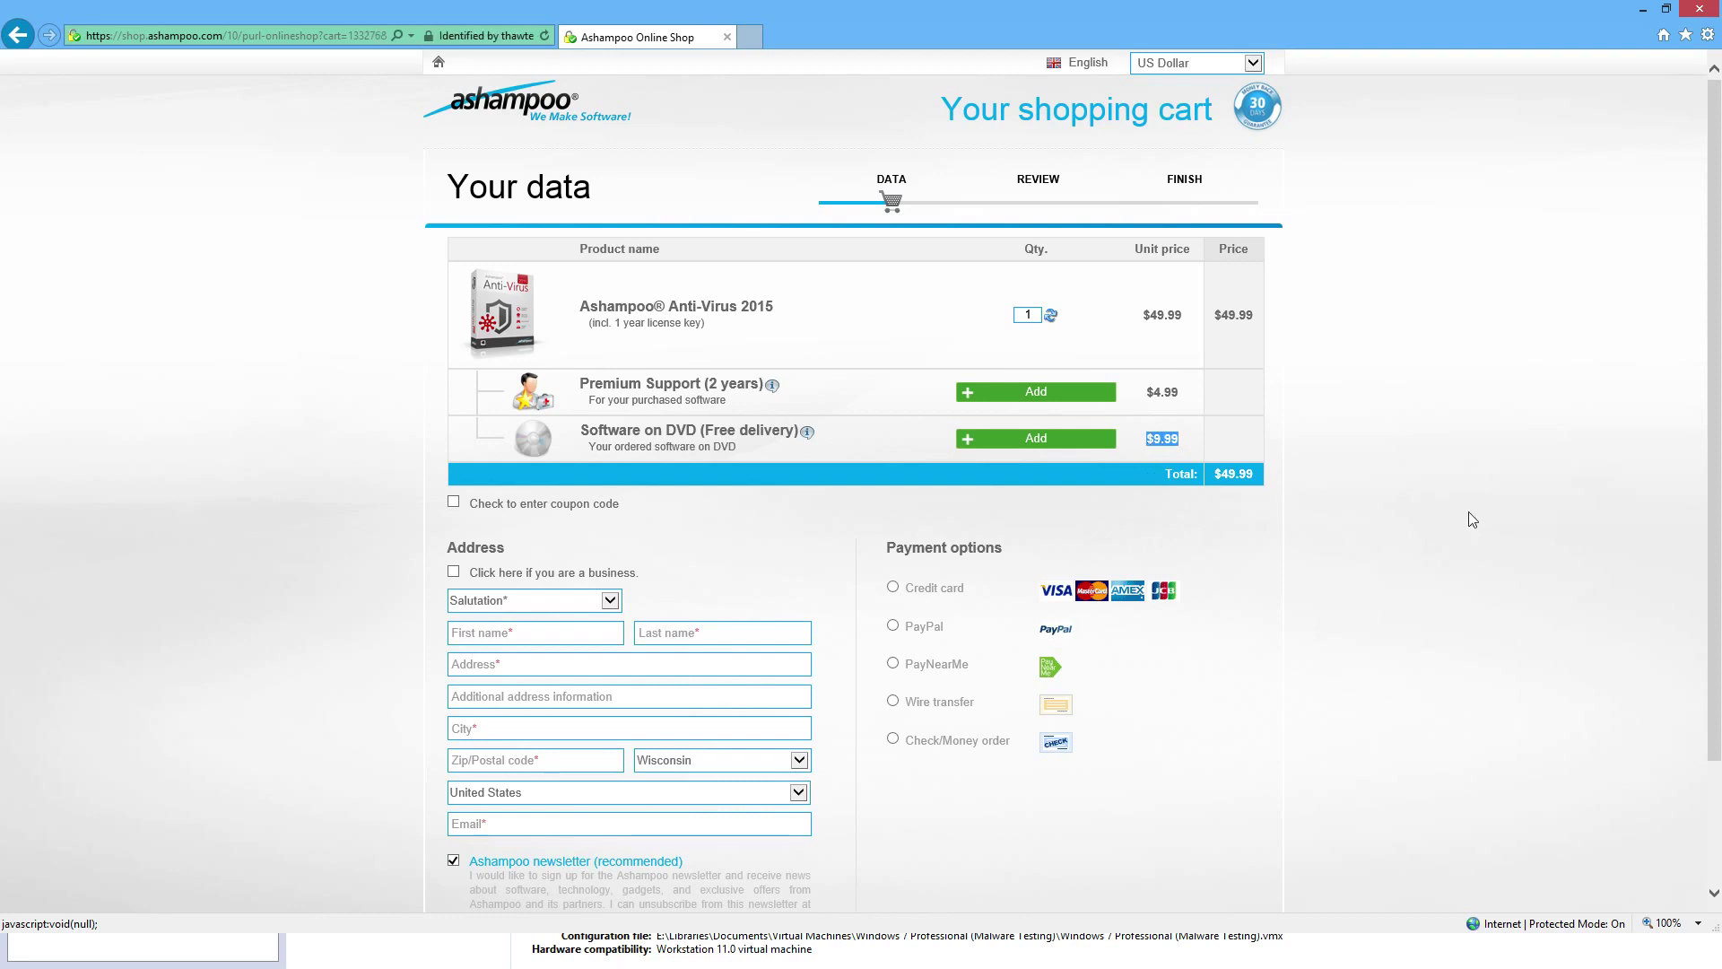
pyautogui.moveTo(705, 431); pyautogui.dragTo(801, 432)
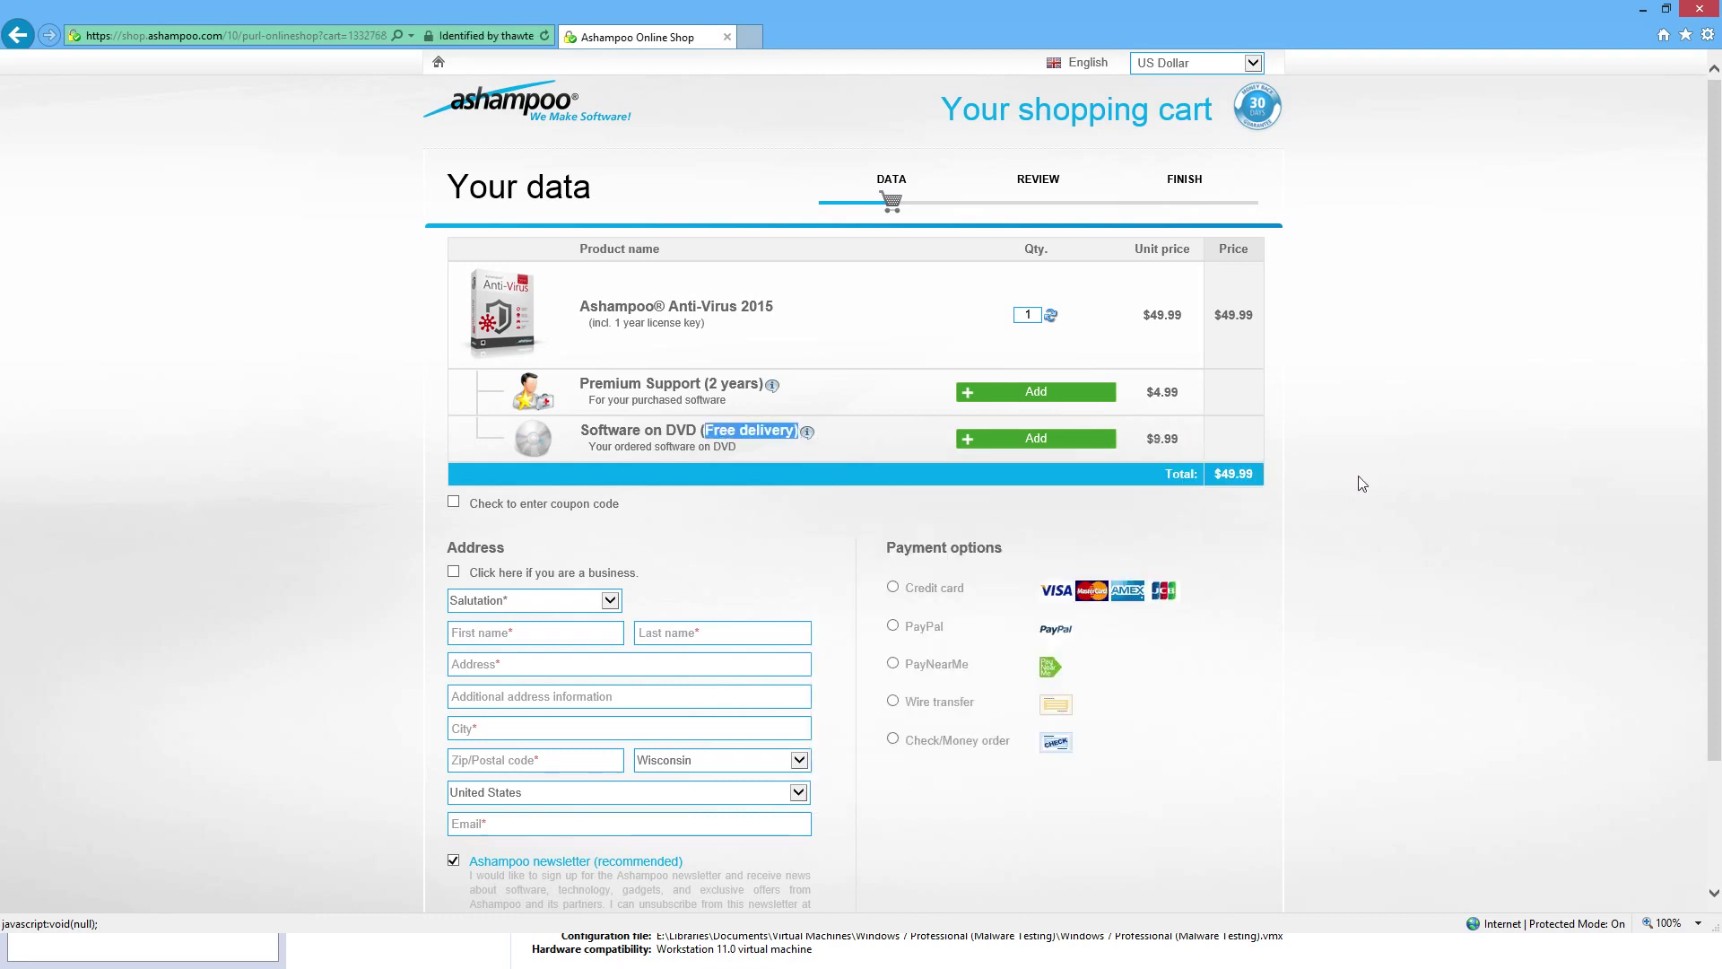
pyautogui.click(1359, 482)
pyautogui.scroll(-1, 1200, 516)
pyautogui.scroll(1, 1199, 520)
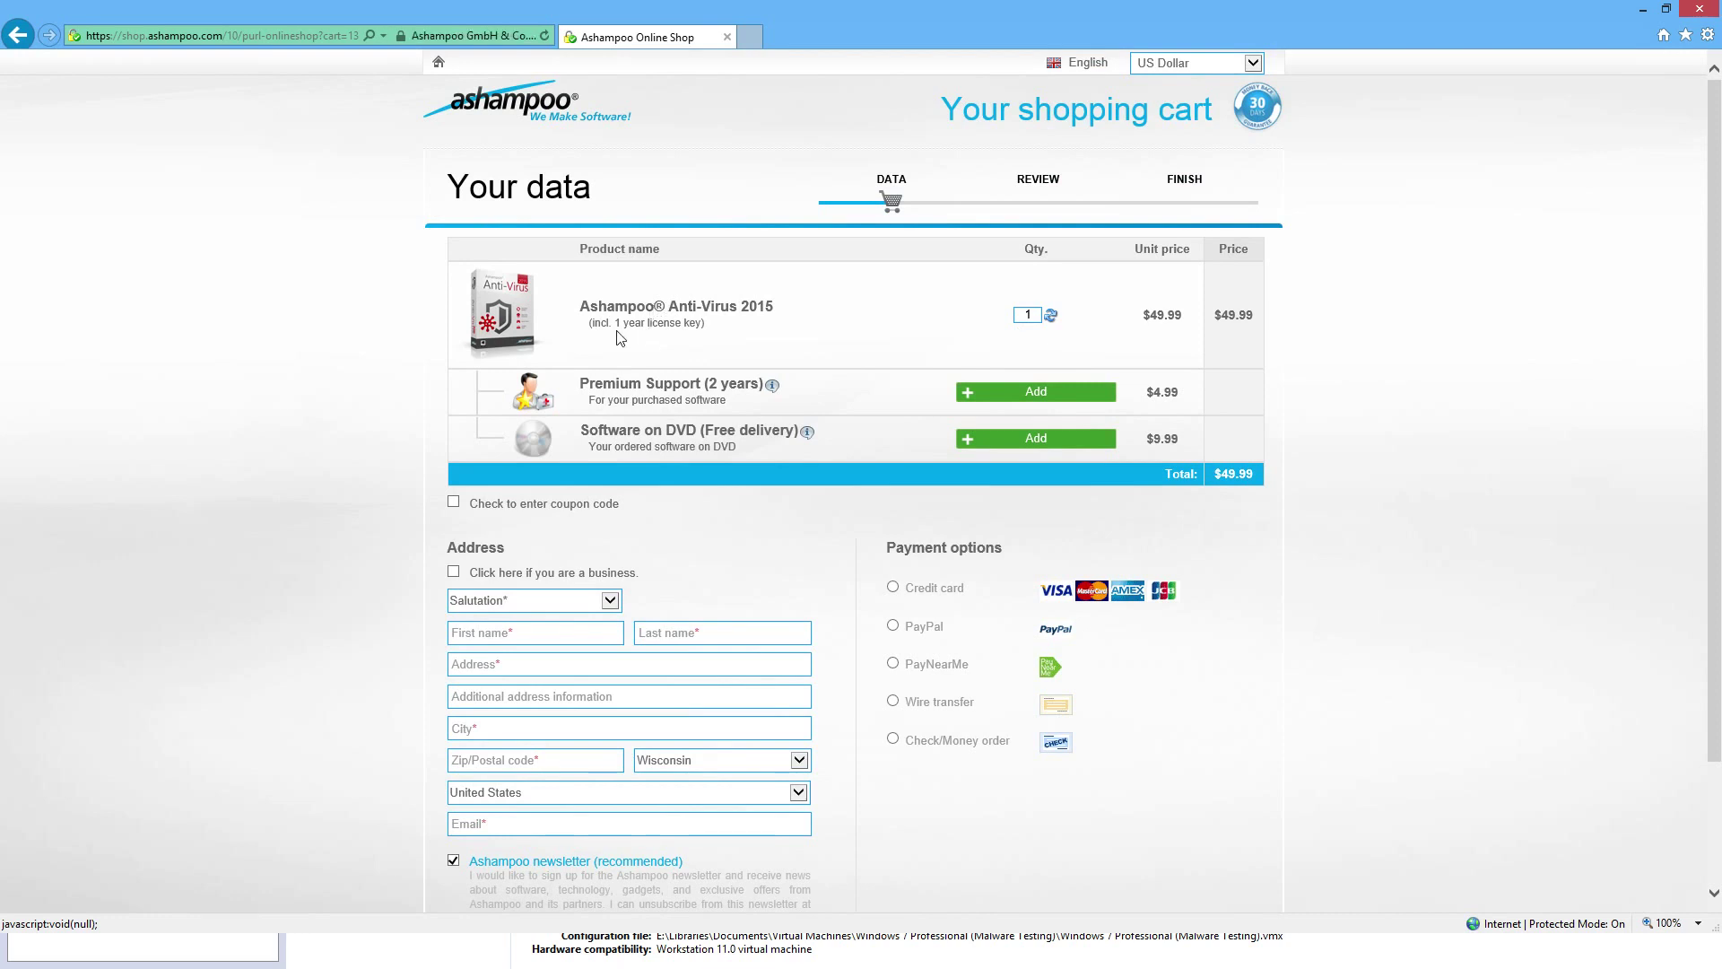
# Leave the shopping cart for the Ashampoo Anti-Virus product page and close the browser
pyautogui.click(18, 34)
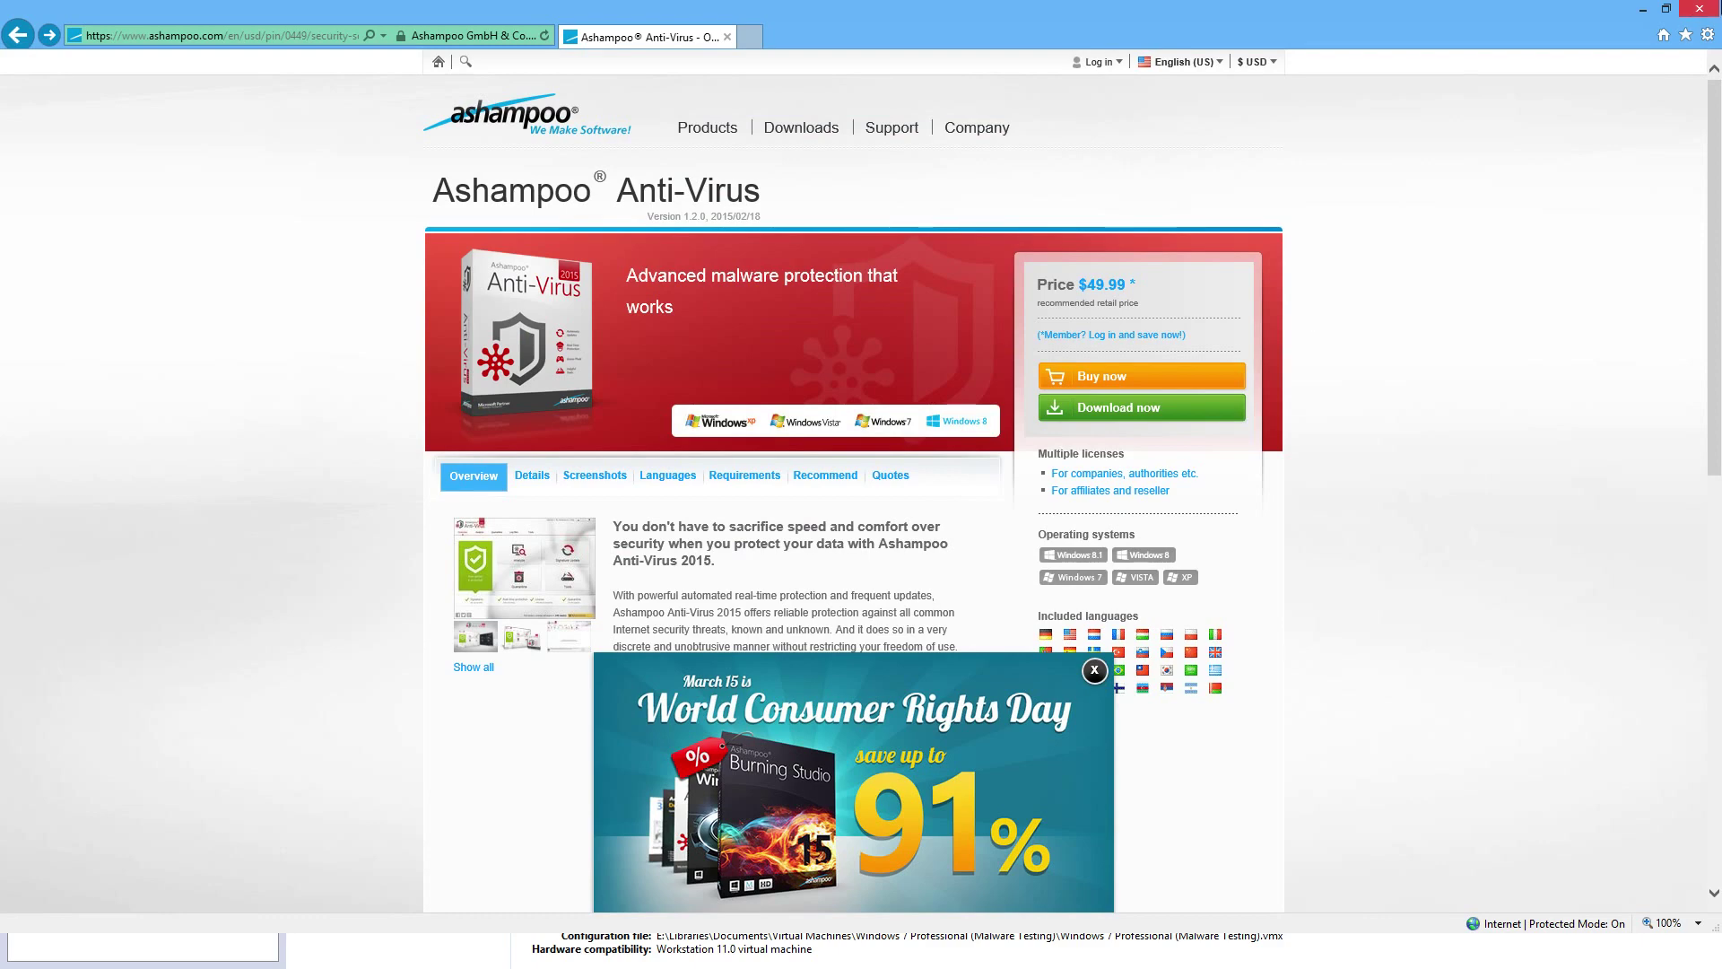
pyautogui.moveTo(1704, 11)
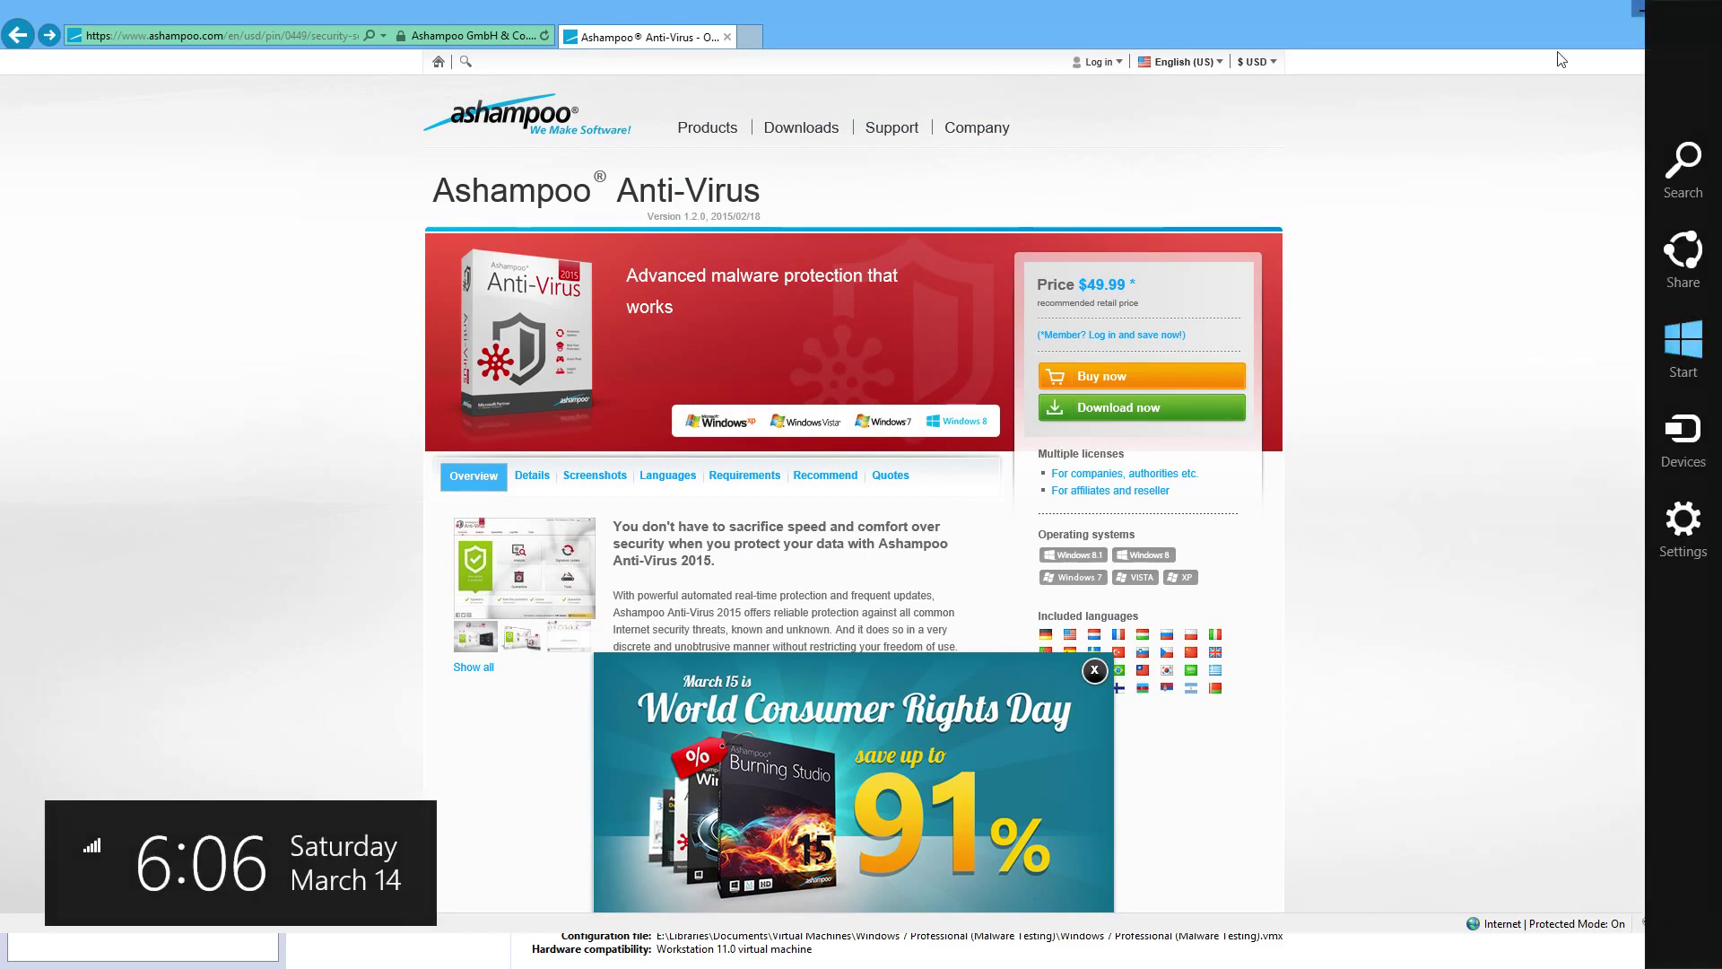
pyautogui.click(1701, 11)
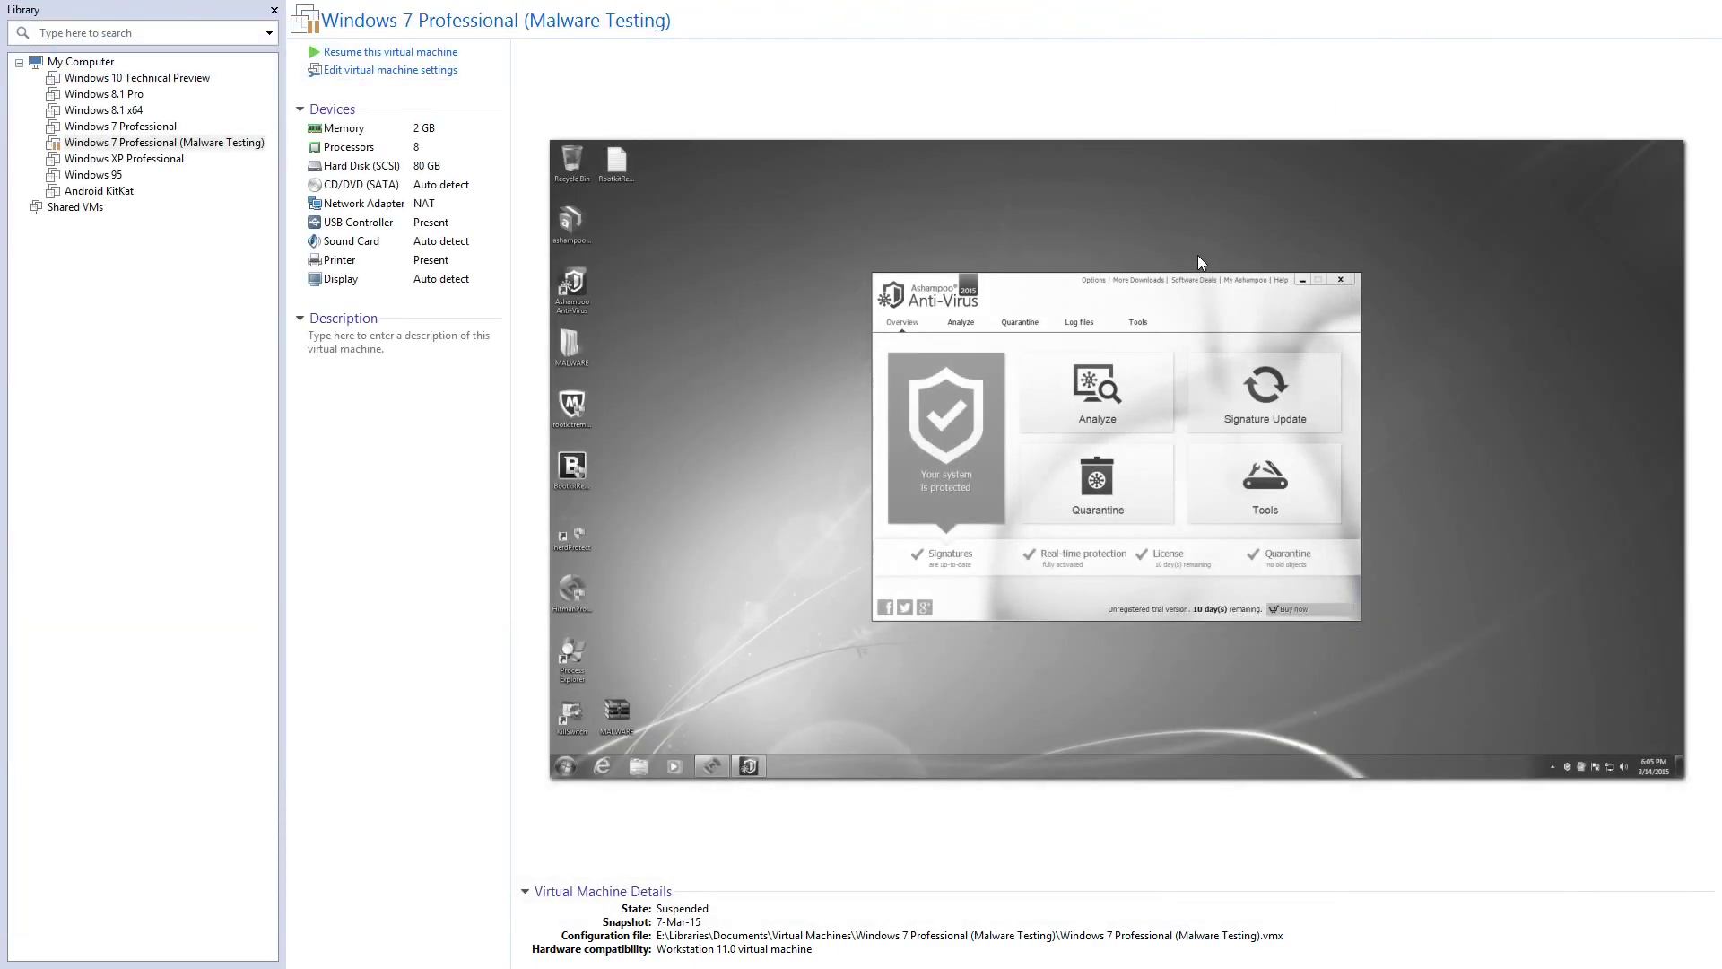